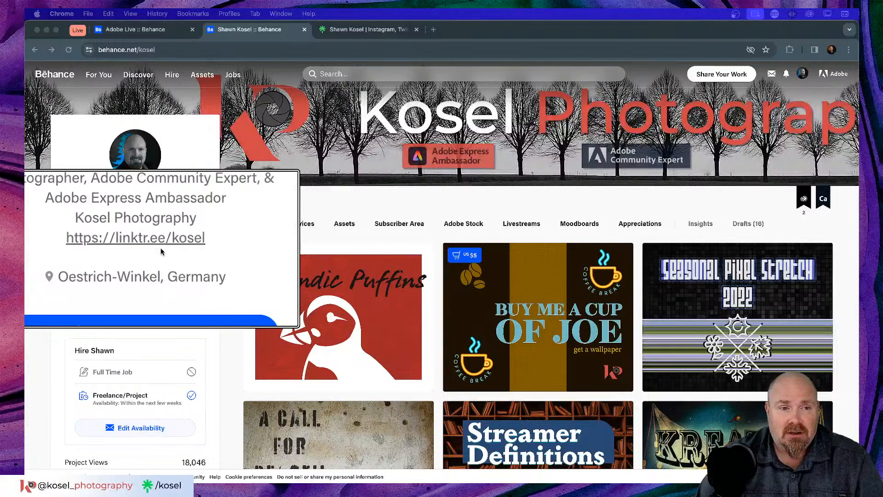
Step: Switch to the behance.net/kosel profile tab showing the Work gallery
{"action": "left_click", "coordinate": [381, 30]}
Step: Check the Adobe Live page and the Behance profile, then bring Discord's stream-chat channel forward
{"action": "scroll", "coordinate": [702, 244], "scroll_direction": "down", "scroll_amount": 3}
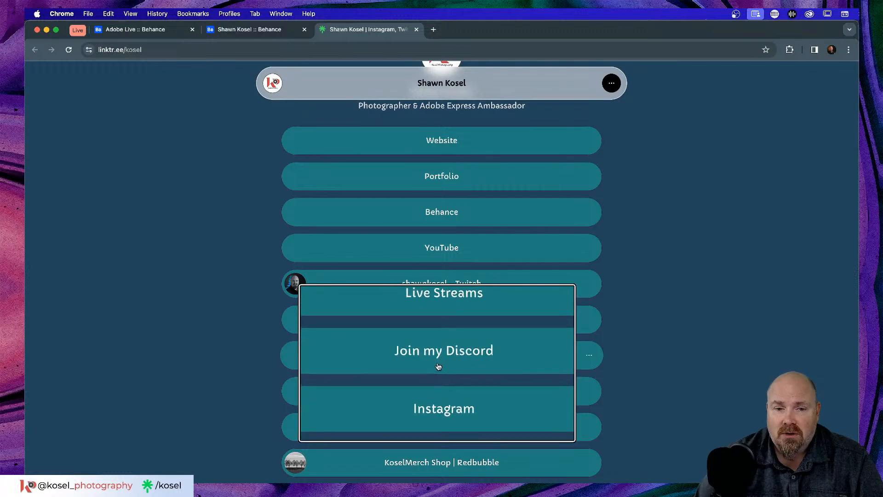
{"action": "left_click", "coordinate": [165, 32]}
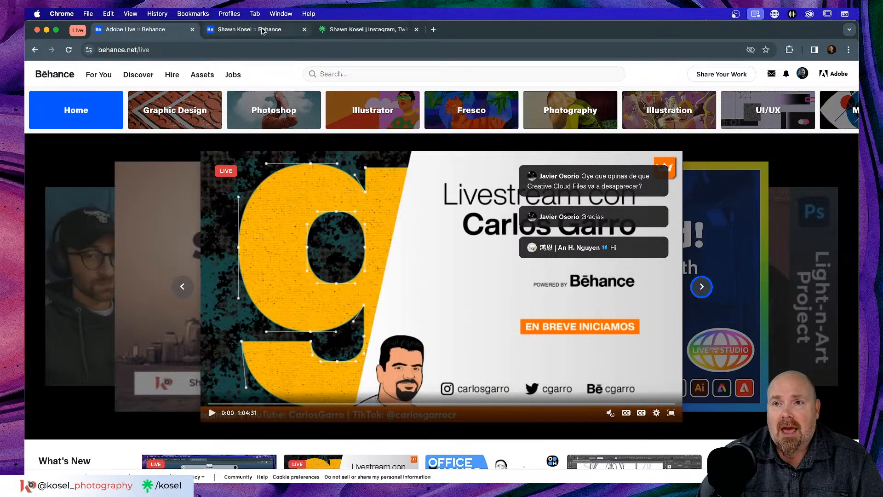
{"action": "left_click", "coordinate": [264, 32]}
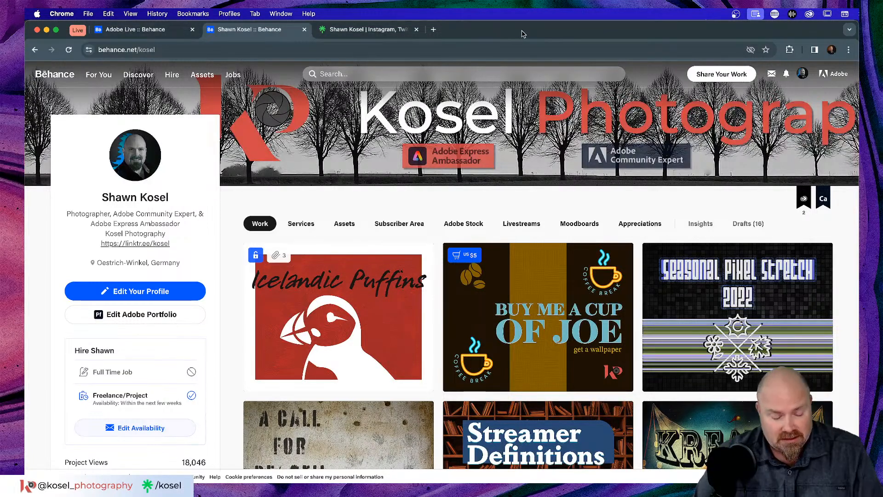
{"action": "key", "text": "super+Tab"}
{"action": "key", "text": "super+Tab"}
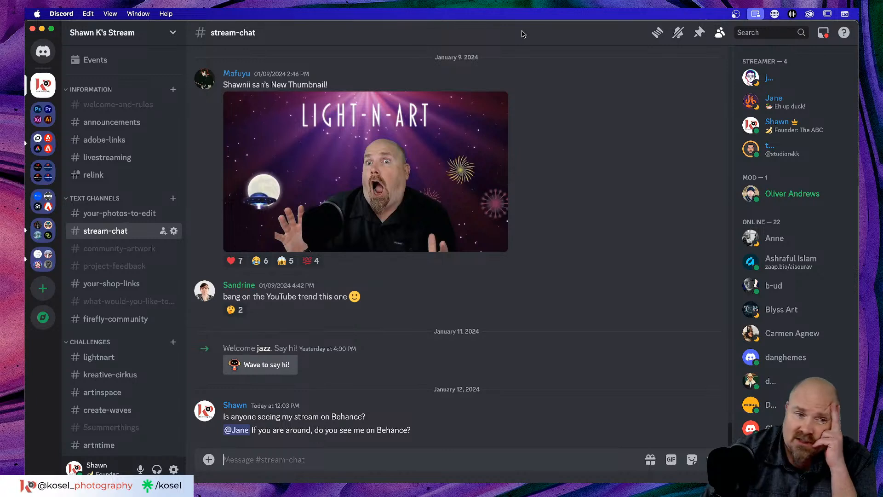
Step: Open the #lightnart channel and enlarge the posted lamp-post light-painting image
{"action": "left_click", "coordinate": [125, 358]}
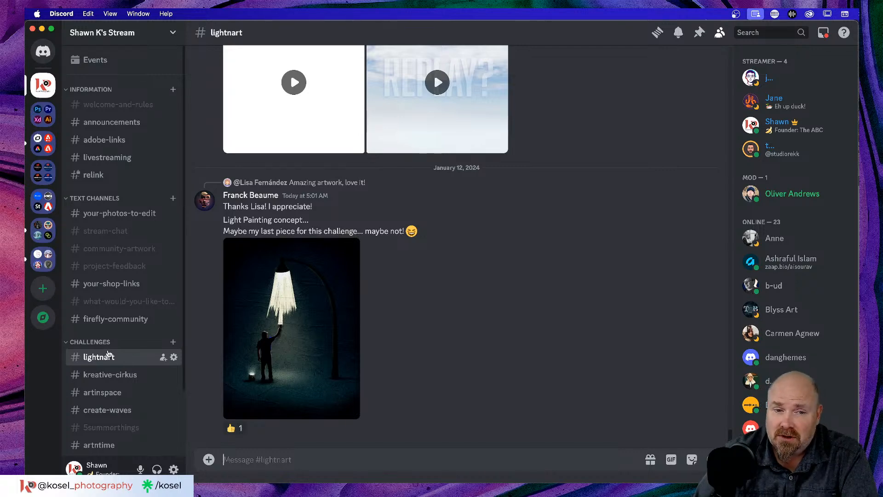
{"action": "left_click", "coordinate": [267, 309]}
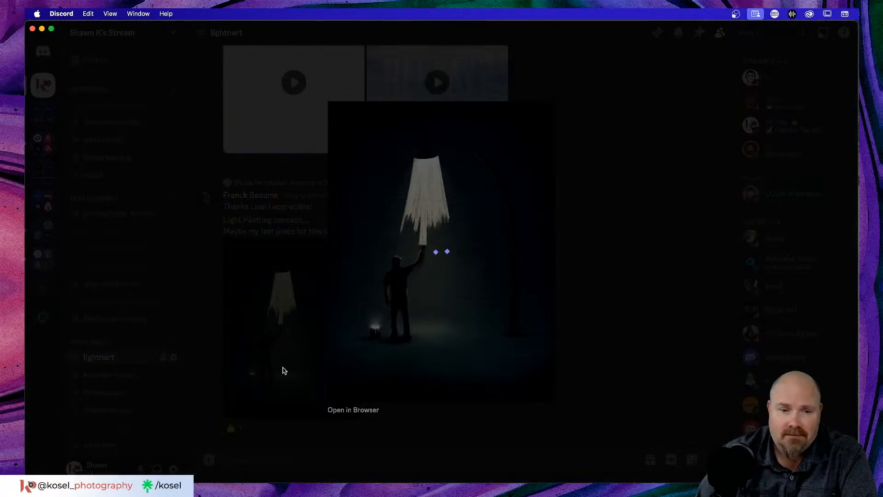
Step: Open the enlarged LightPainting_Concept.jpg artwork in its own Chrome tab
{"action": "left_click", "coordinate": [361, 410]}
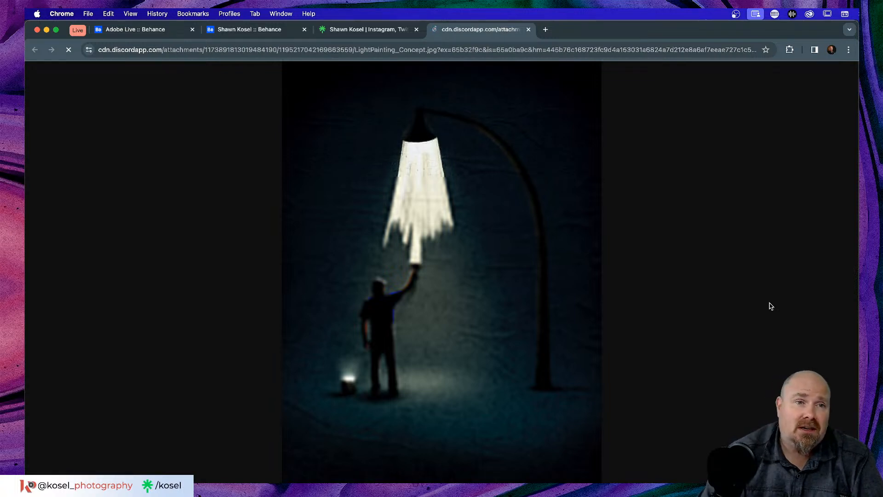
Step: Browse Behance Live's What's New livestreams and bring up the For You feed
{"action": "left_click", "coordinate": [141, 28]}
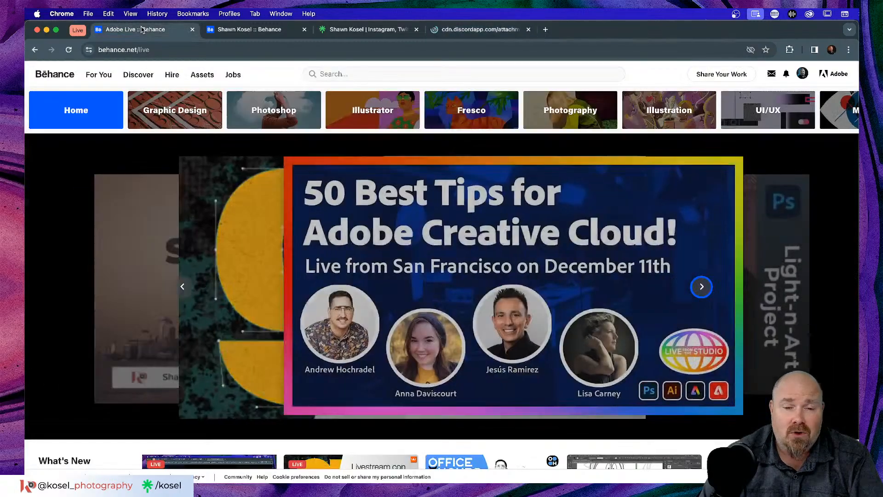
{"action": "scroll", "coordinate": [394, 245], "scroll_direction": "down", "scroll_amount": 6}
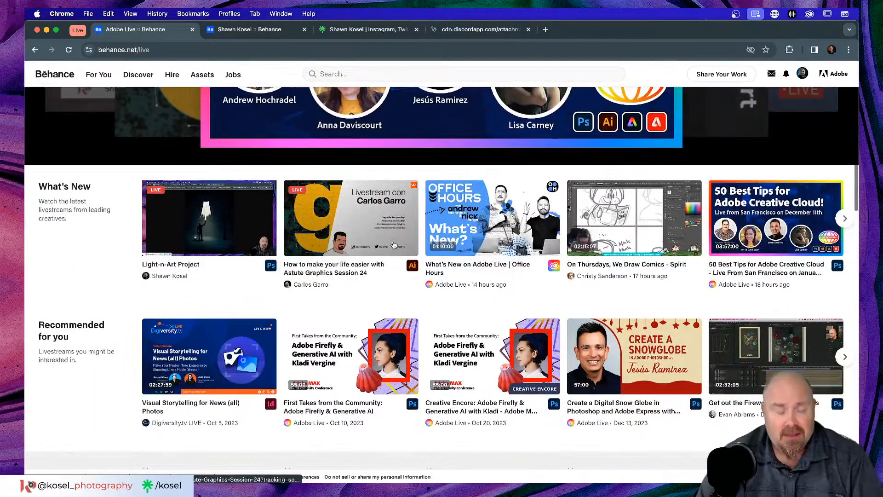
{"action": "mouse_move", "coordinate": [330, 232]}
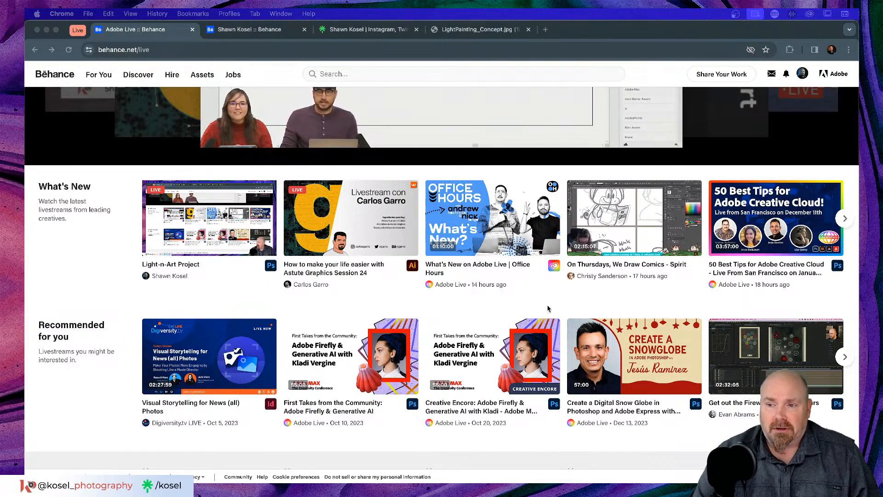
{"action": "scroll", "coordinate": [543, 295], "scroll_direction": "up", "scroll_amount": 6}
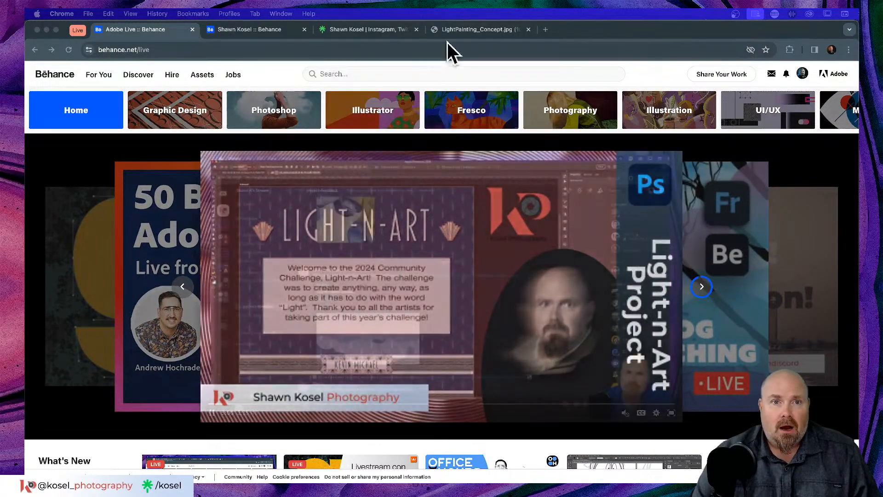
{"action": "left_click", "coordinate": [469, 31]}
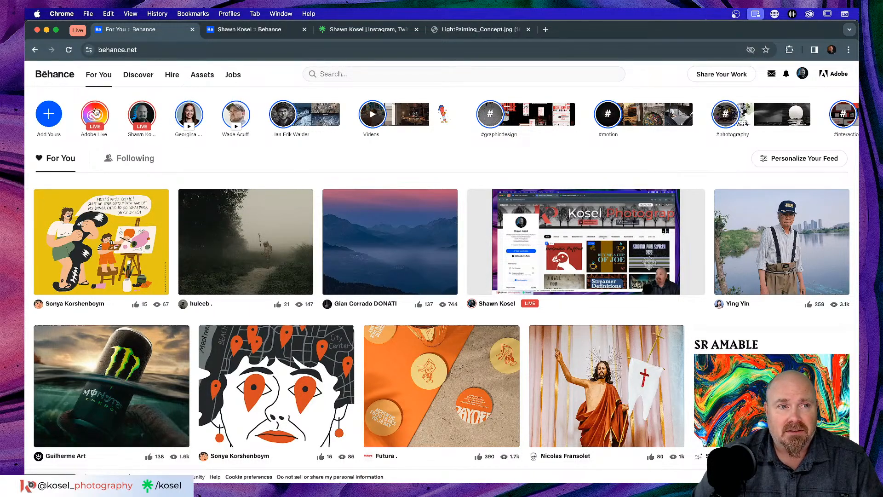
Step: Briefly watch the Adobe Live stream muted, close it, and open a new Google tab
{"action": "left_click", "coordinate": [95, 117]}
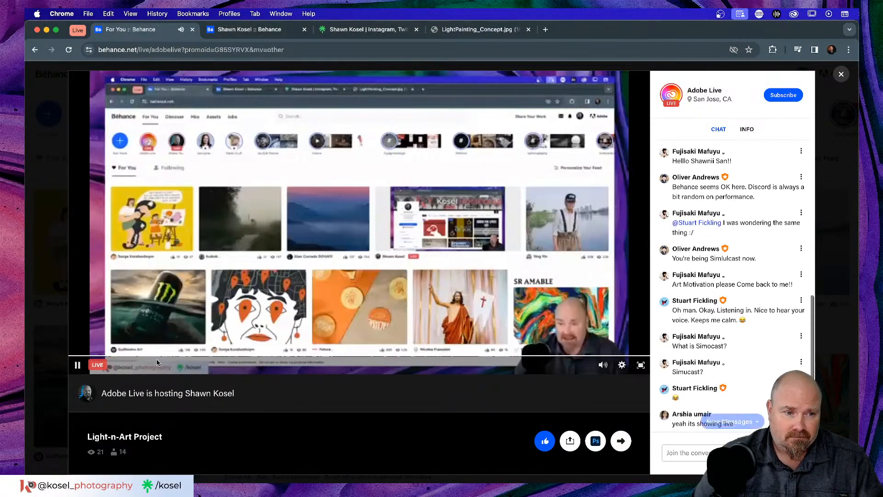
{"action": "left_click", "coordinate": [622, 364]}
{"action": "left_click", "coordinate": [603, 365]}
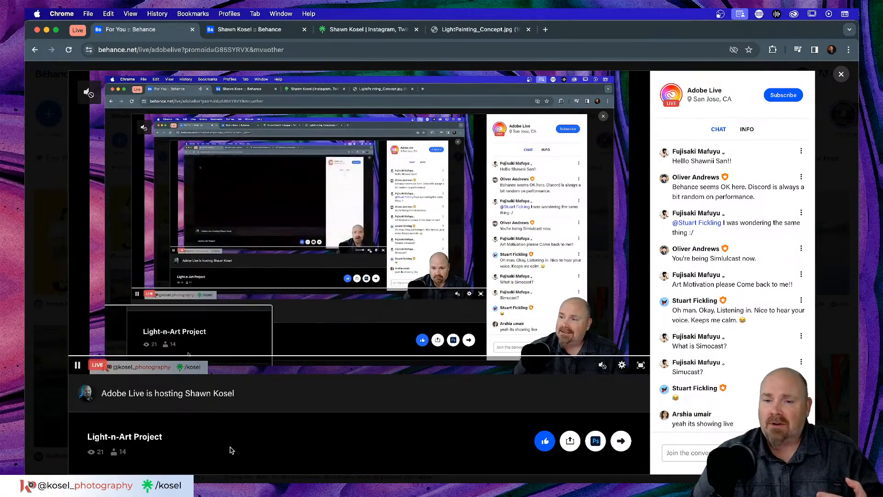
{"action": "left_click", "coordinate": [842, 74]}
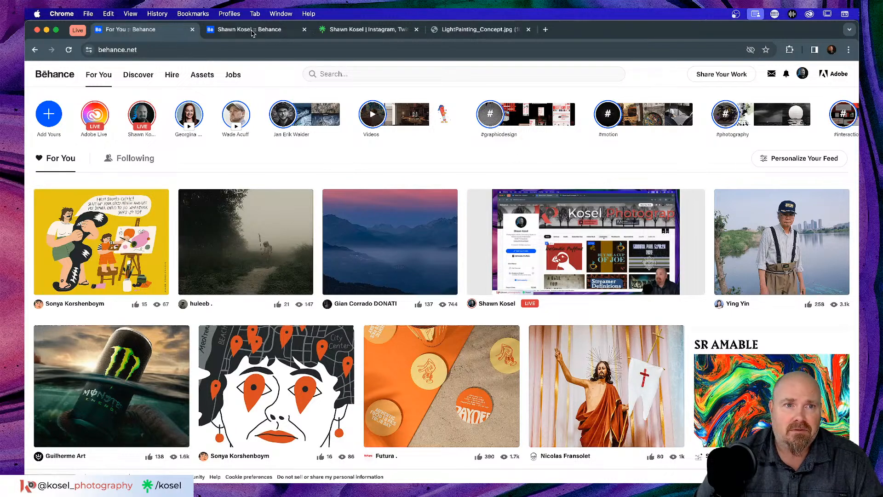
{"action": "left_click", "coordinate": [246, 31]}
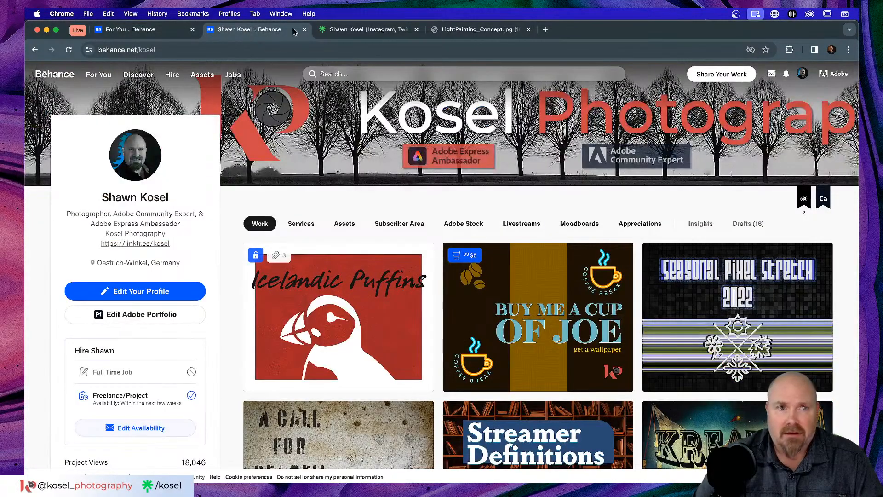
{"action": "left_click", "coordinate": [547, 30]}
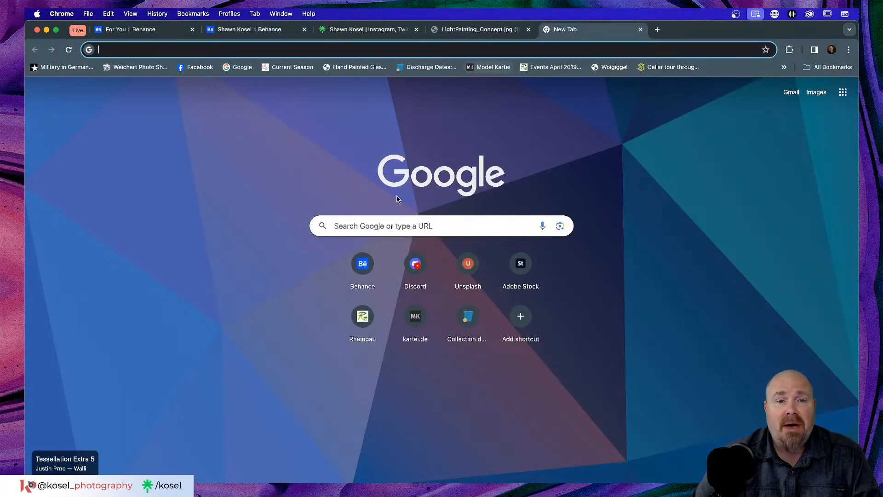
Step: Load Behance Live from the new-tab shortcut, scroll it, then return to LightPainting_Concept.jpg
{"action": "left_click", "coordinate": [360, 266]}
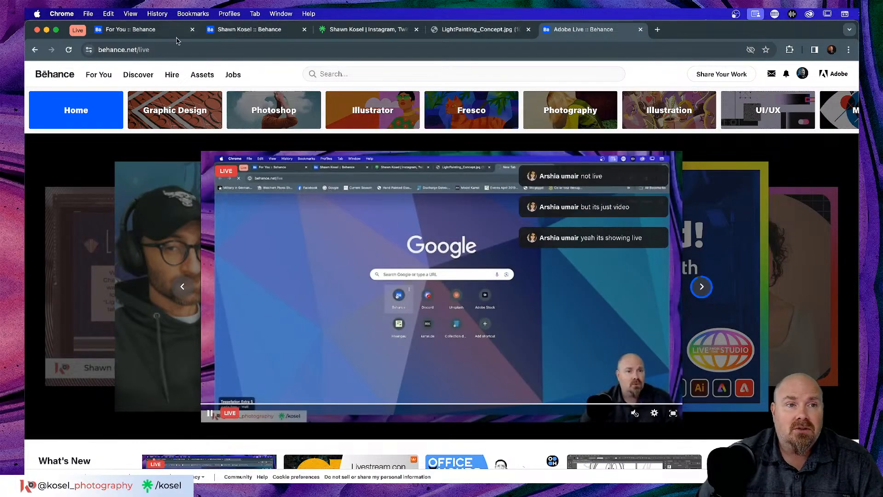
{"action": "scroll", "coordinate": [126, 55], "scroll_direction": "up", "scroll_amount": 5}
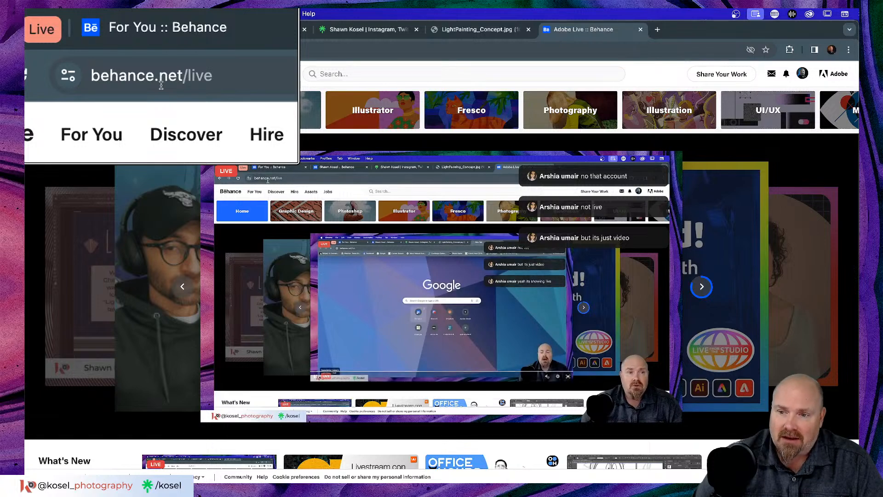
{"action": "scroll", "coordinate": [161, 86], "scroll_direction": "down", "scroll_amount": 5}
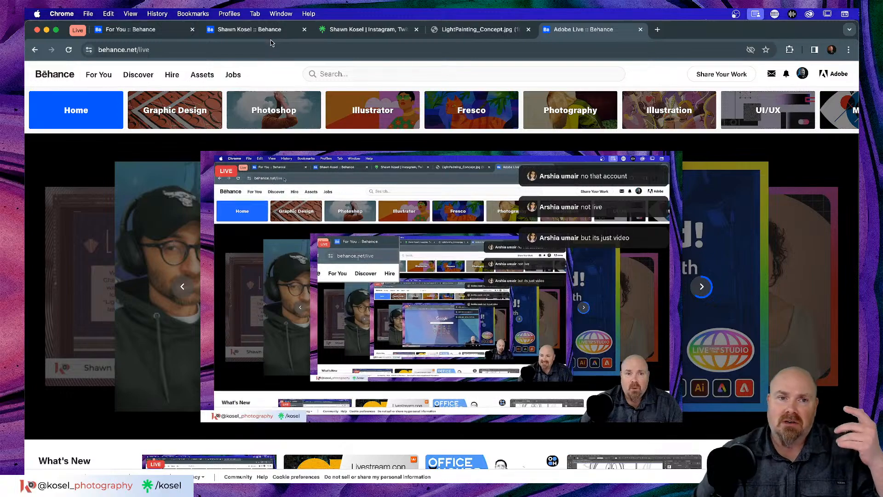
{"action": "scroll", "coordinate": [287, 242], "scroll_direction": "down", "scroll_amount": 5}
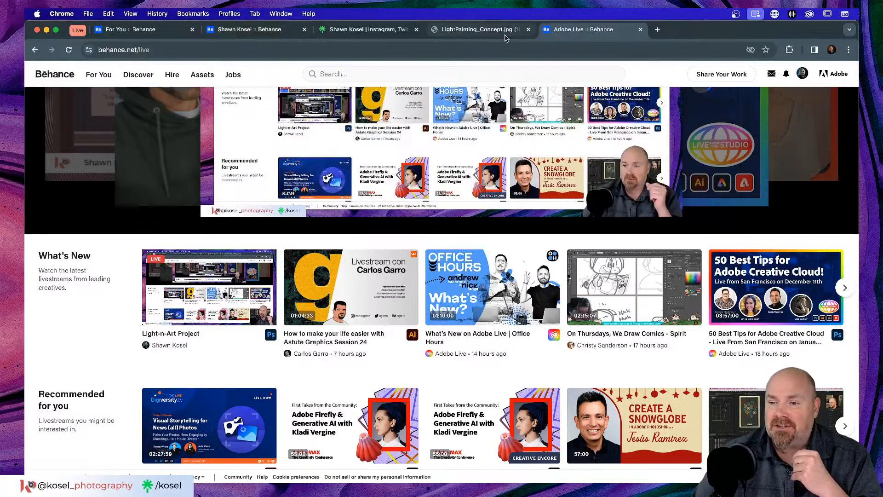
{"action": "left_click", "coordinate": [505, 35]}
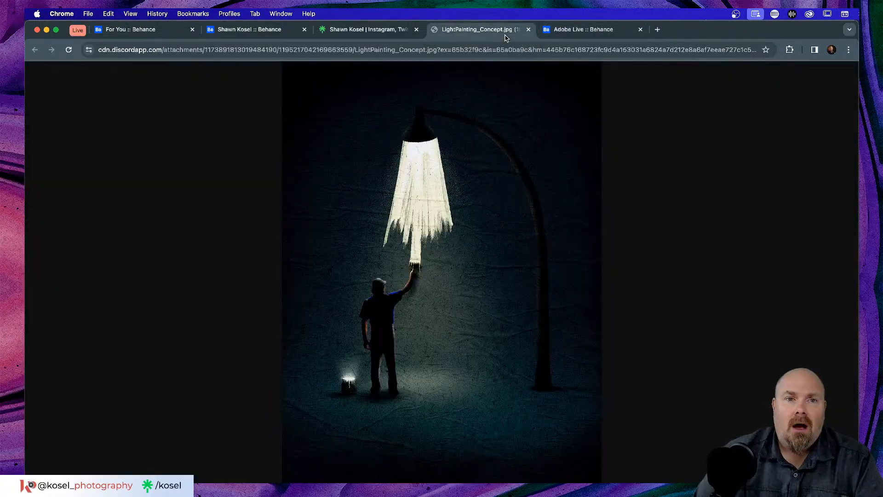
Step: Glance at the profile and image tabs, then bring the Adobe Live :: Behance tab forward
{"action": "left_click", "coordinate": [254, 30]}
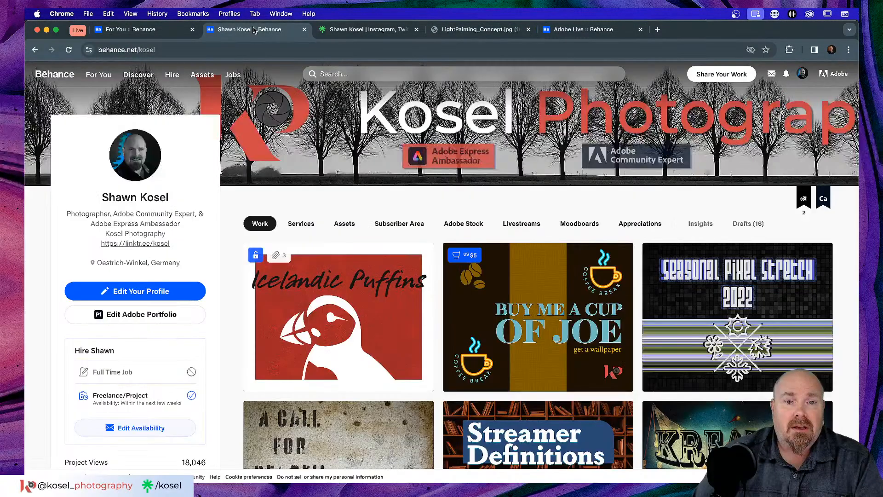
{"action": "left_click", "coordinate": [506, 31]}
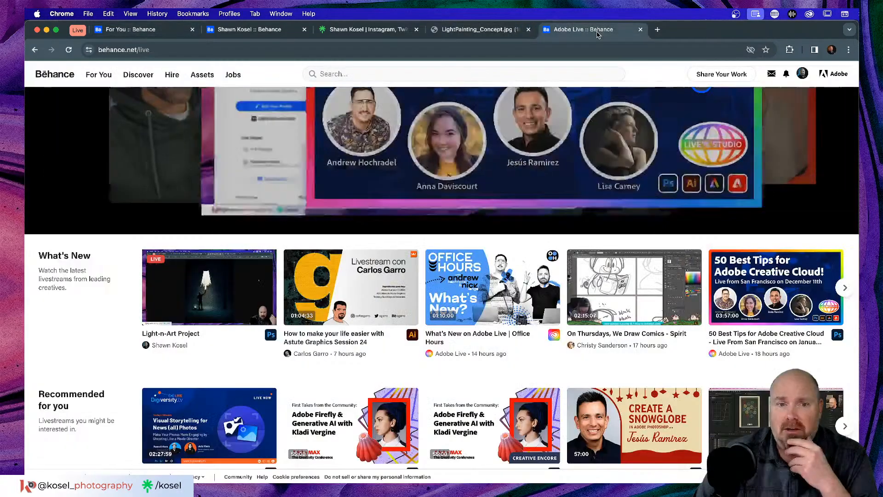
{"action": "left_click", "coordinate": [593, 29]}
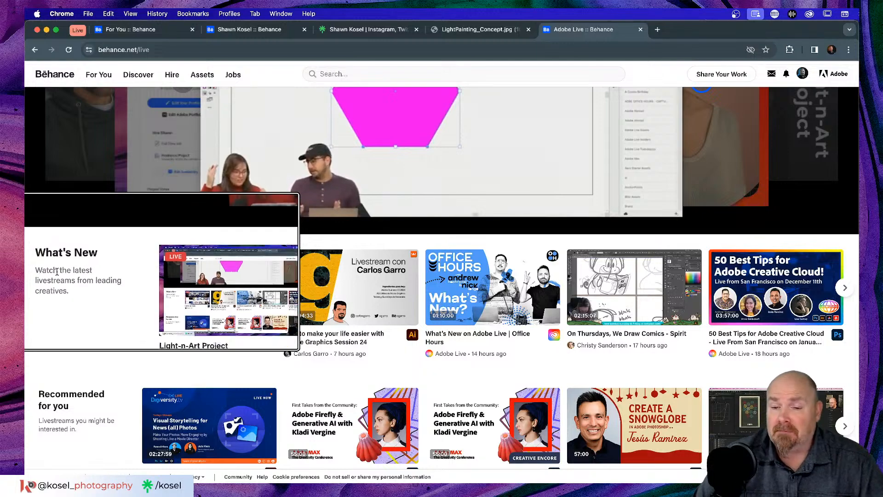
Step: Scroll the What's New carousel to the day-old Light-n-Art Project replay
{"action": "scroll", "coordinate": [618, 304], "scroll_direction": "right", "scroll_amount": 5}
{"action": "scroll", "coordinate": [618, 303], "scroll_direction": "right", "scroll_amount": 10}
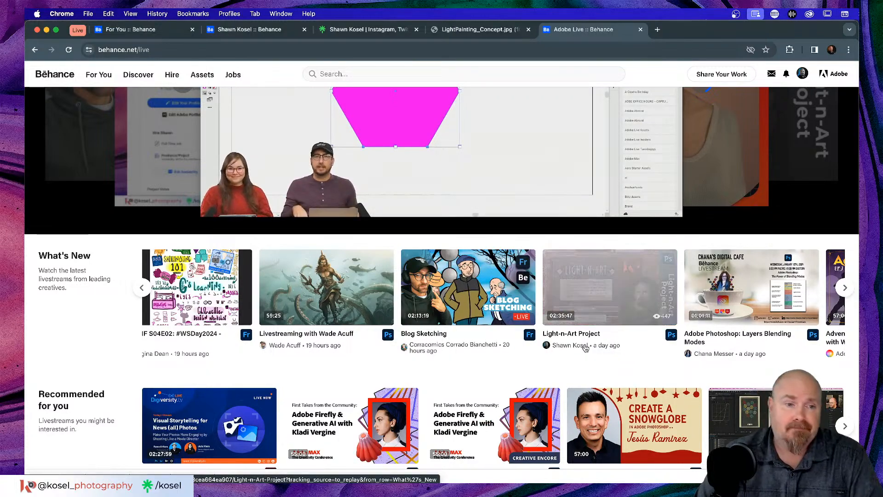
{"action": "scroll", "coordinate": [588, 341], "scroll_direction": "up", "scroll_amount": 5}
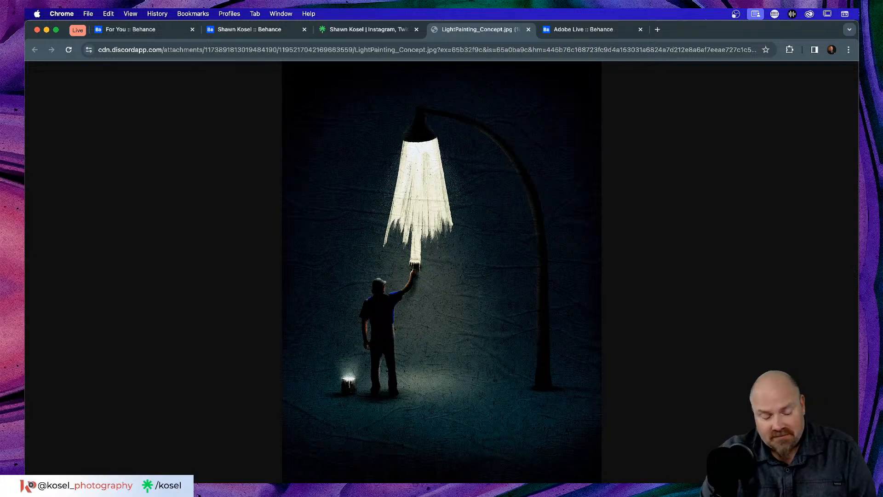
Step: Switch back to Discord and close the light-painting image preview to view the lightnart channel
{"action": "key", "text": "super+Tab"}
{"action": "key", "text": "super+Tab"}
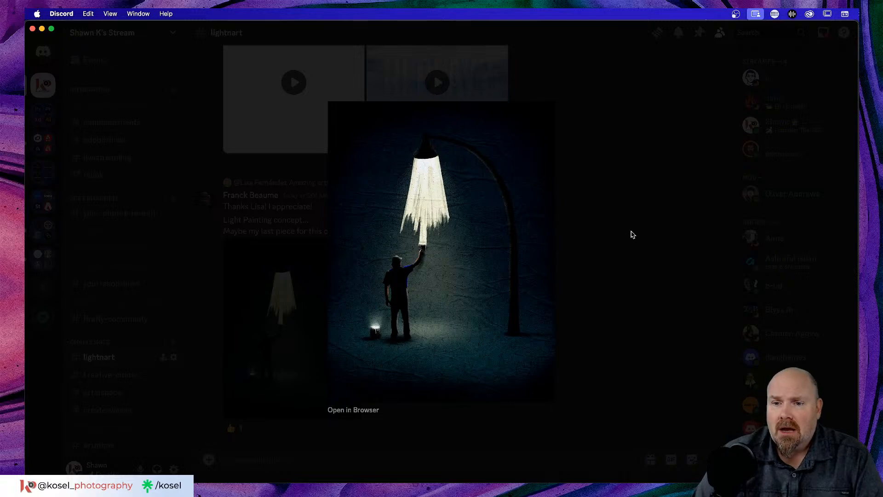
{"action": "left_click", "coordinate": [632, 237]}
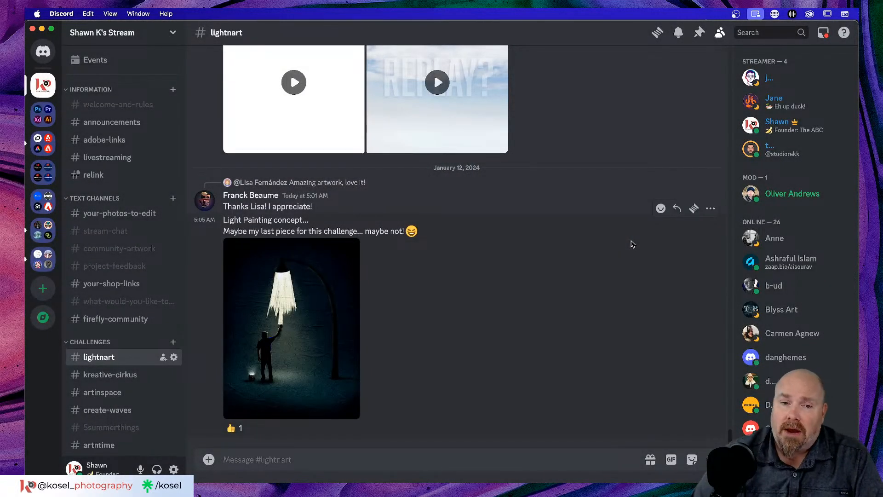
Step: Look back through recent #lightnart submissions, then bring up the channel's Pinned Messages list
{"action": "scroll", "coordinate": [535, 287], "scroll_direction": "up", "scroll_amount": 15}
{"action": "scroll", "coordinate": [536, 286], "scroll_direction": "up", "scroll_amount": 10}
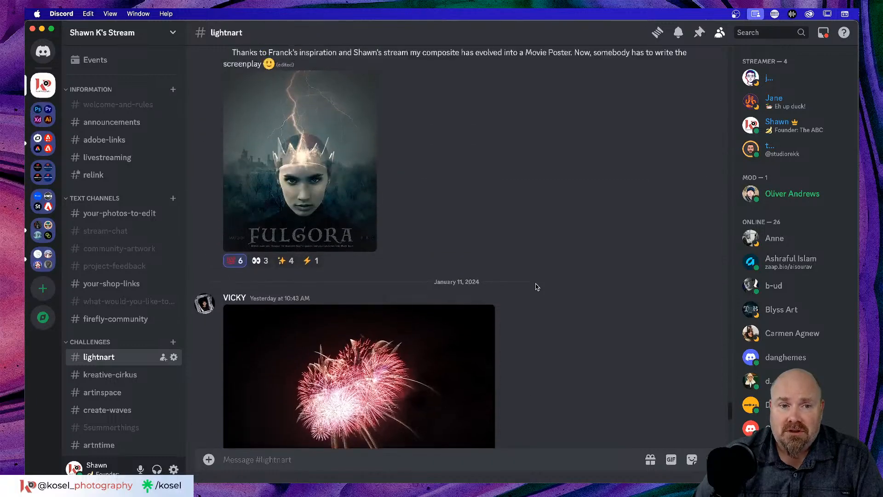
{"action": "scroll", "coordinate": [536, 286], "scroll_direction": "up", "scroll_amount": 10}
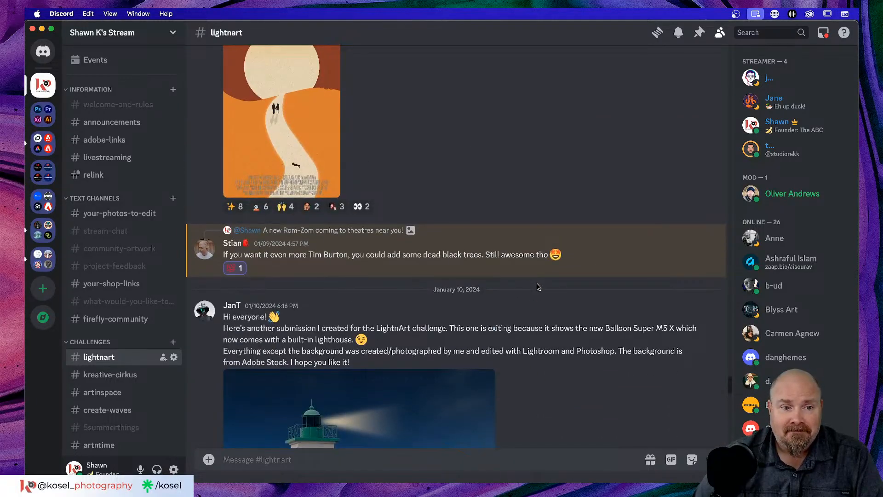
{"action": "scroll", "coordinate": [537, 287], "scroll_direction": "up", "scroll_amount": 3}
{"action": "scroll", "coordinate": [537, 287], "scroll_direction": "up", "scroll_amount": 20}
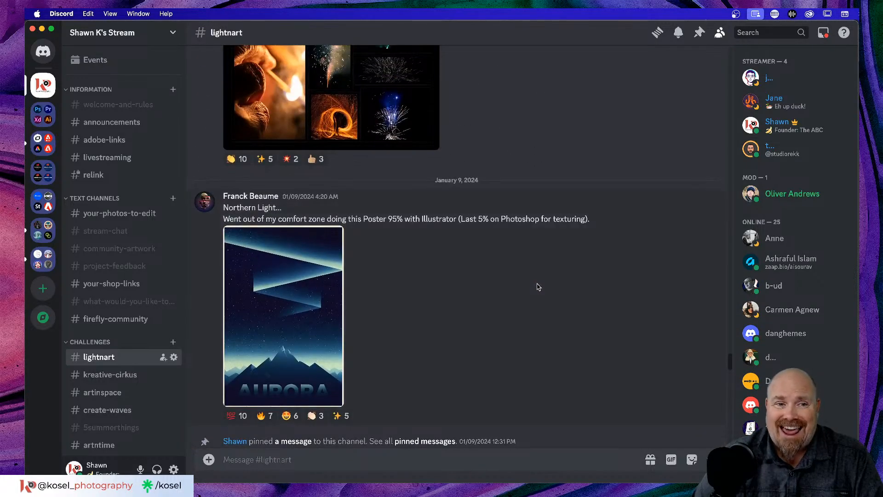
{"action": "scroll", "coordinate": [538, 287], "scroll_direction": "up", "scroll_amount": 12}
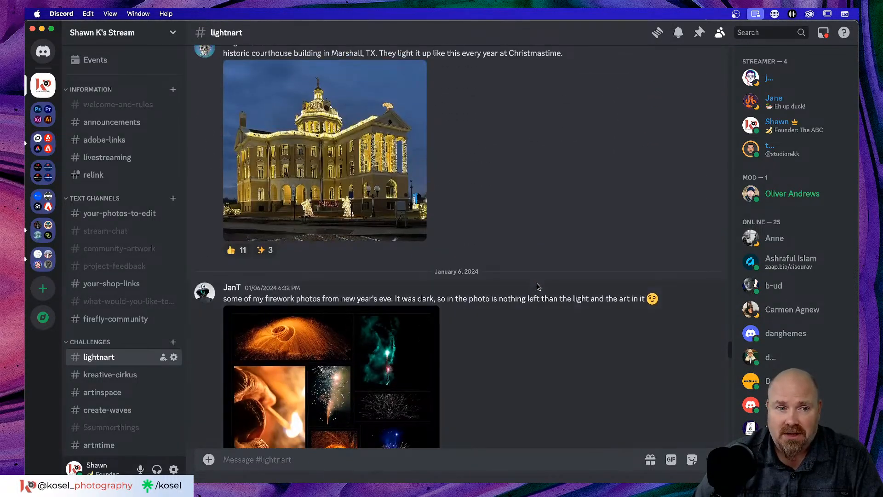
{"action": "scroll", "coordinate": [538, 286], "scroll_direction": "down", "scroll_amount": 20}
{"action": "scroll", "coordinate": [538, 287], "scroll_direction": "down", "scroll_amount": 10}
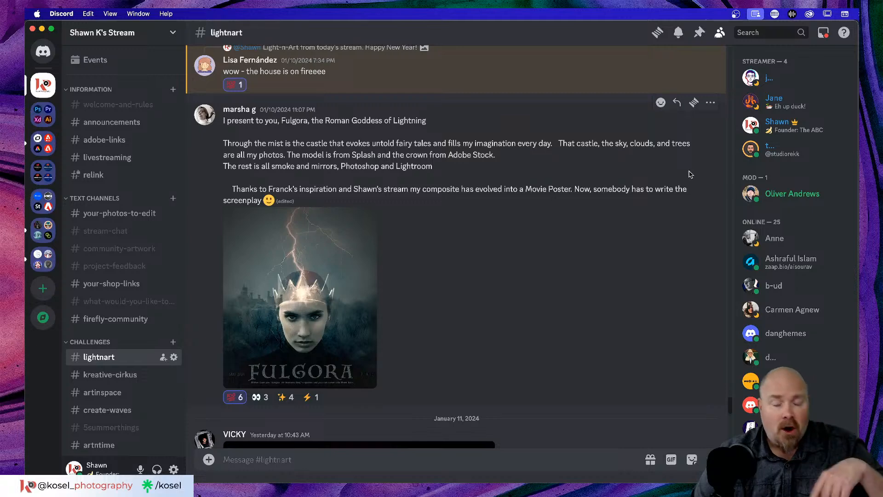
{"action": "scroll", "coordinate": [690, 175], "scroll_direction": "down", "scroll_amount": 5}
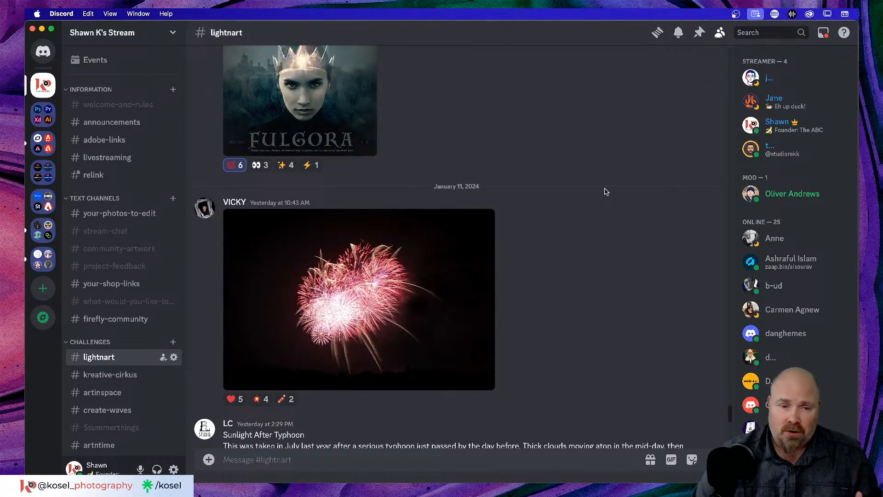
{"action": "scroll", "coordinate": [605, 191], "scroll_direction": "down", "scroll_amount": 3}
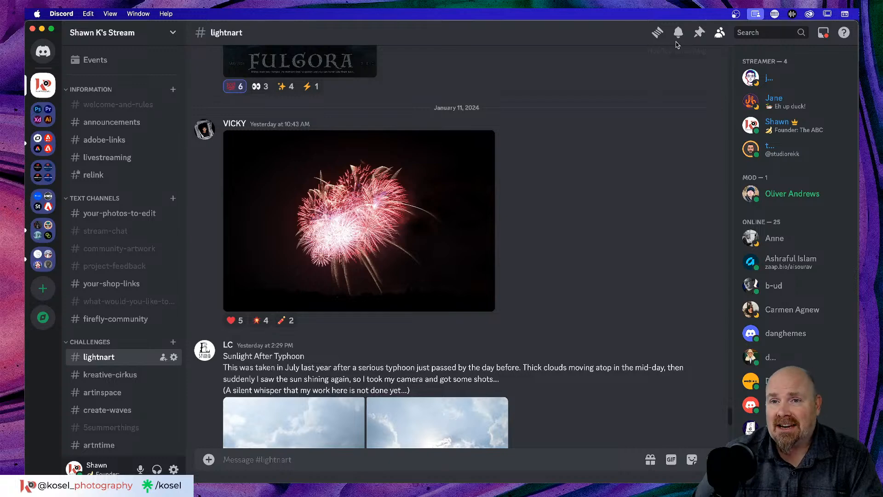
{"action": "left_click", "coordinate": [699, 33]}
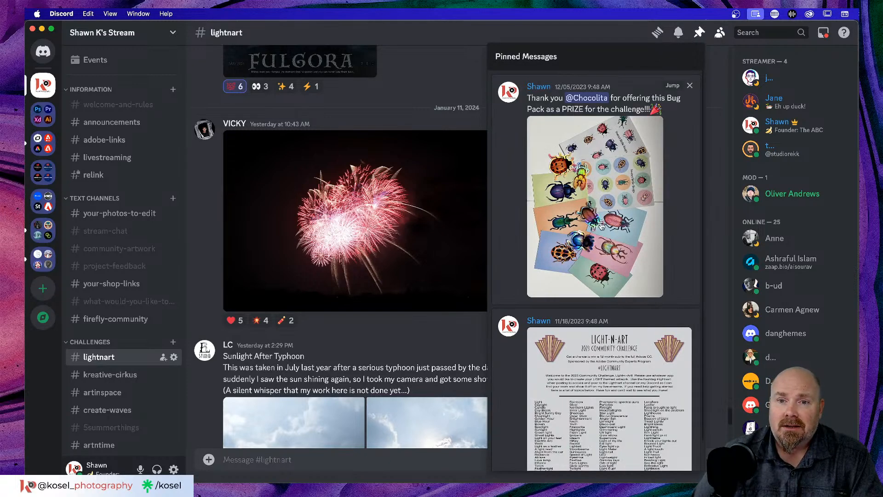
{"action": "left_click", "coordinate": [602, 408]}
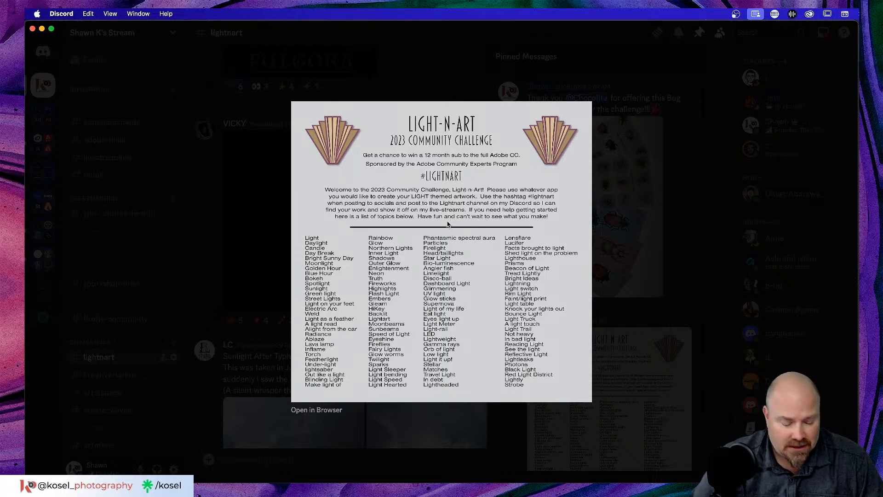
{"action": "scroll", "coordinate": [440, 157], "scroll_direction": "up", "scroll_amount": 3}
{"action": "scroll", "coordinate": [440, 158], "scroll_direction": "up", "scroll_amount": 3}
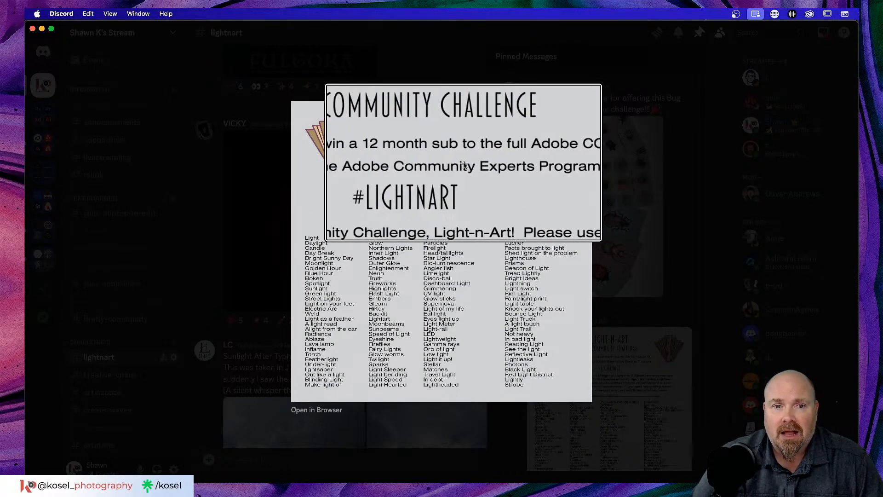
{"action": "scroll", "coordinate": [464, 165], "scroll_direction": "down", "scroll_amount": 4}
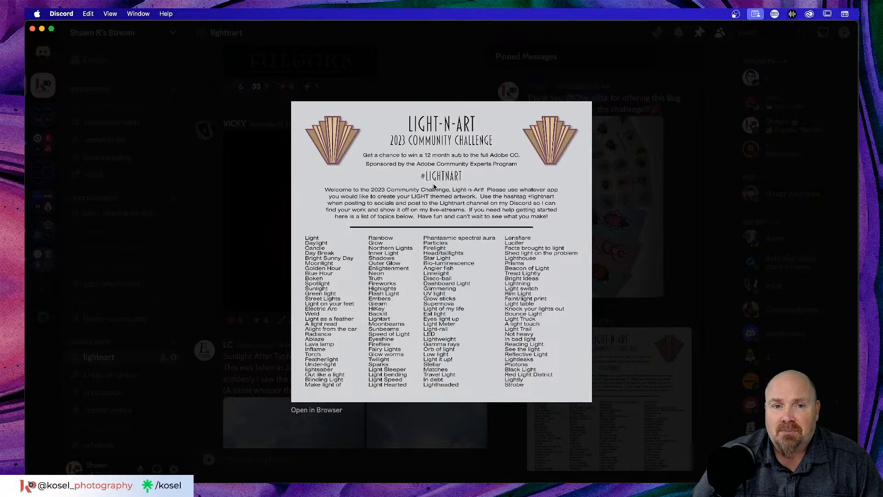
{"action": "left_click", "coordinate": [435, 72]}
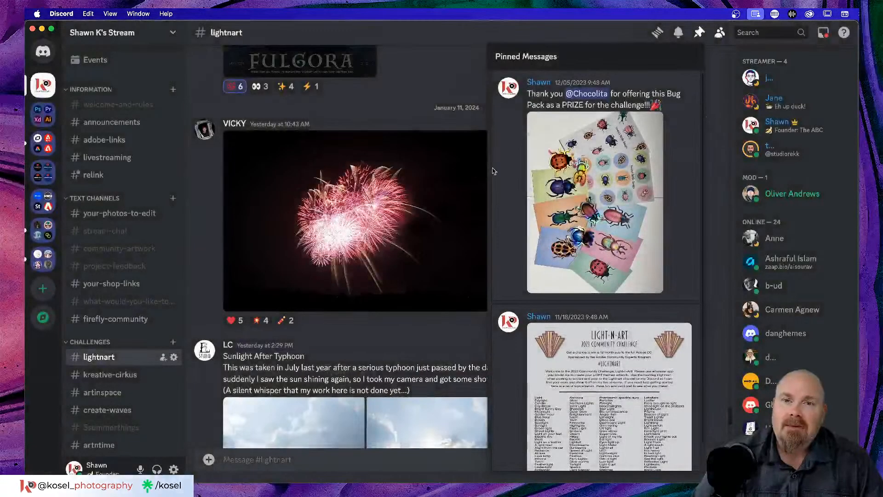
Step: View the pinned bug-pack prize image, then close Pinned Messages on the latest Light Painting submission
{"action": "left_click", "coordinate": [604, 181]}
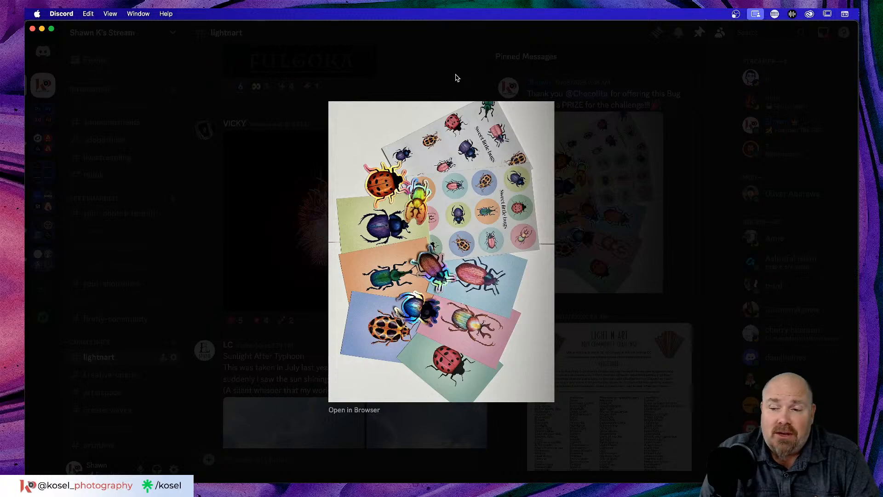
{"action": "left_click", "coordinate": [455, 78]}
{"action": "scroll", "coordinate": [454, 222], "scroll_direction": "down", "scroll_amount": 10}
{"action": "scroll", "coordinate": [454, 222], "scroll_direction": "up", "scroll_amount": 3}
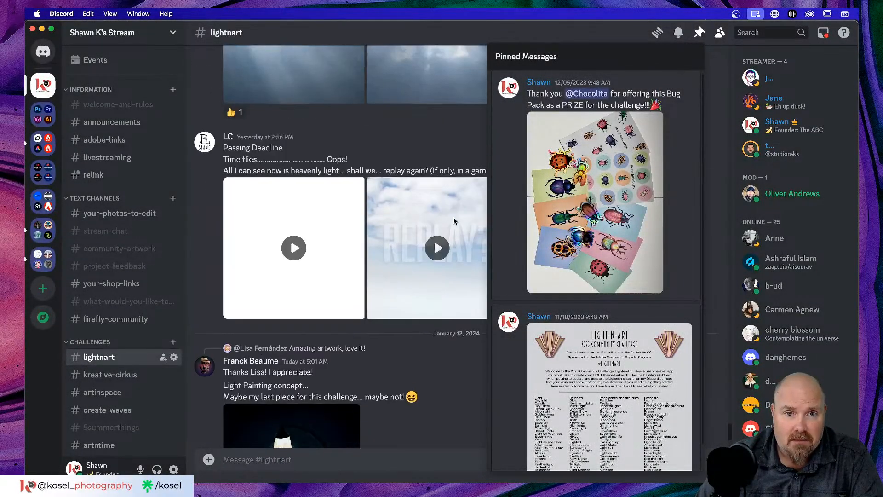
{"action": "scroll", "coordinate": [456, 222], "scroll_direction": "down", "scroll_amount": 3}
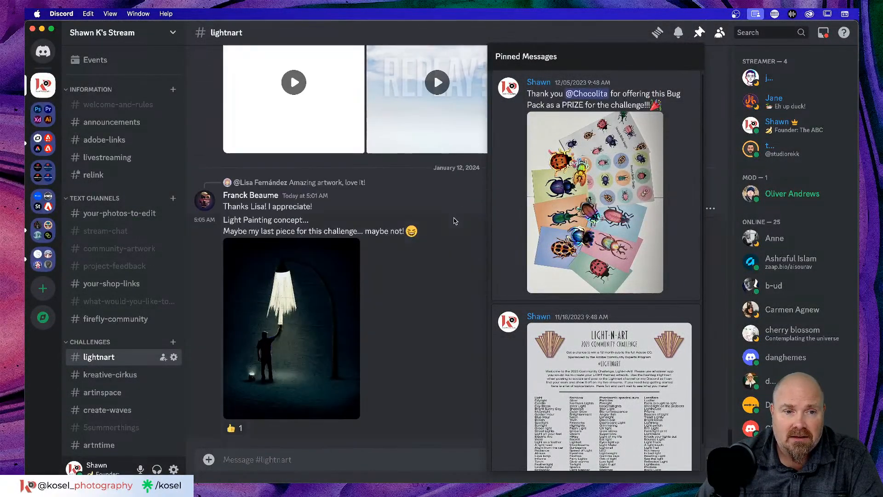
{"action": "left_click", "coordinate": [450, 298]}
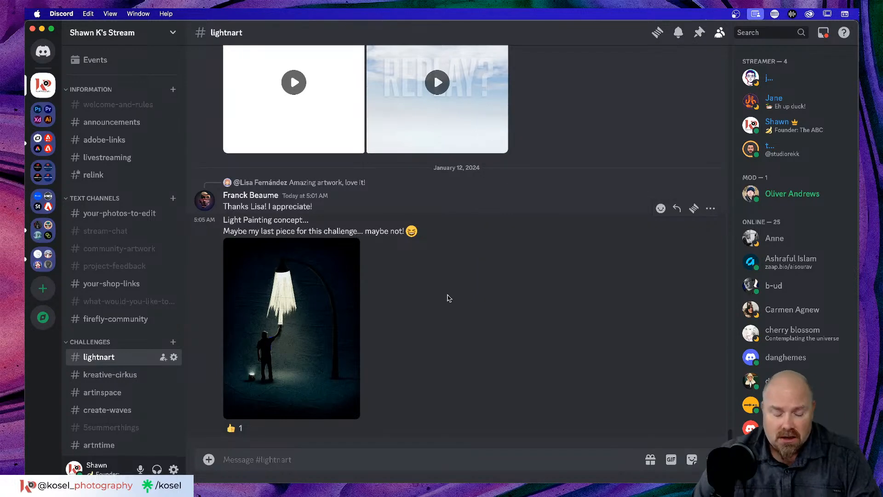
Step: Cycle through Photoshop's LnA_Behance poster and Chrome to a Finder window showing Kosel Photo
{"action": "key", "text": "super+Tab"}
{"action": "key", "text": "super+Tab"}
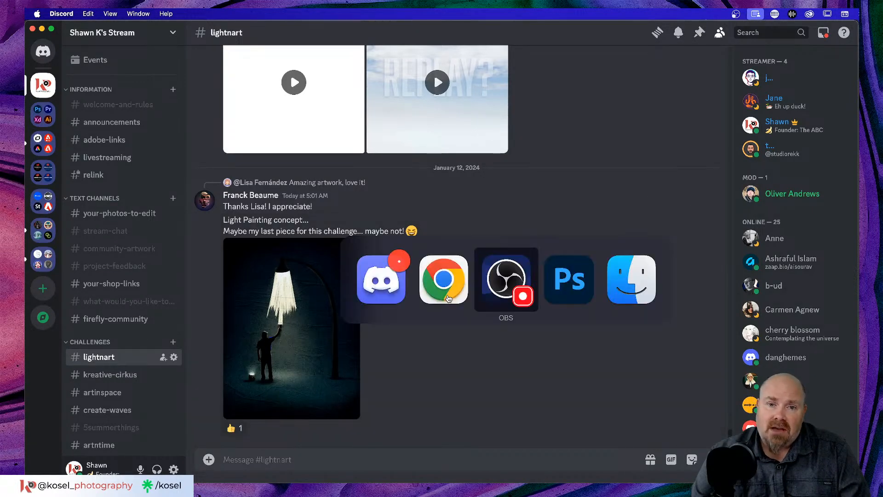
{"action": "key", "text": "super+Tab"}
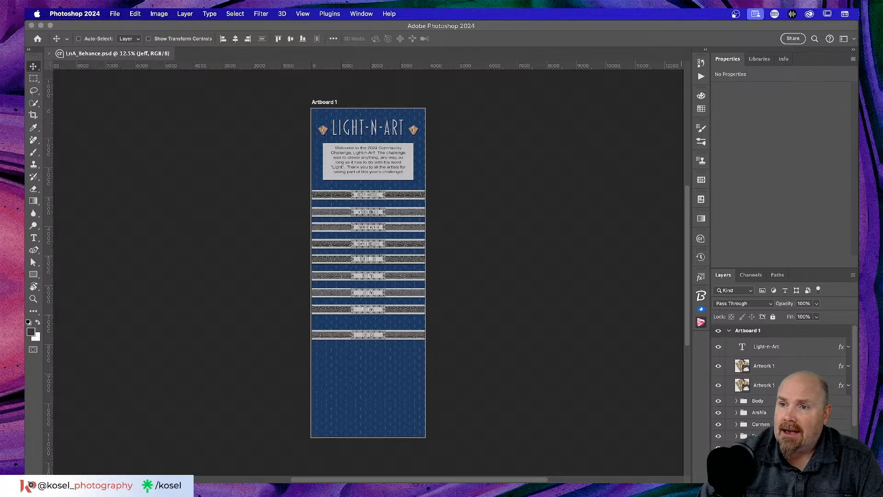
{"action": "key", "text": "super+Tab"}
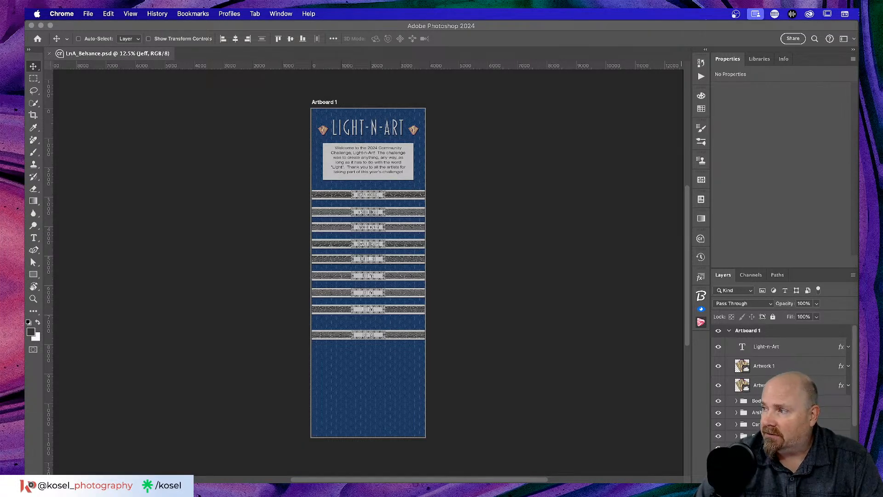
{"action": "key", "text": "super+Tab"}
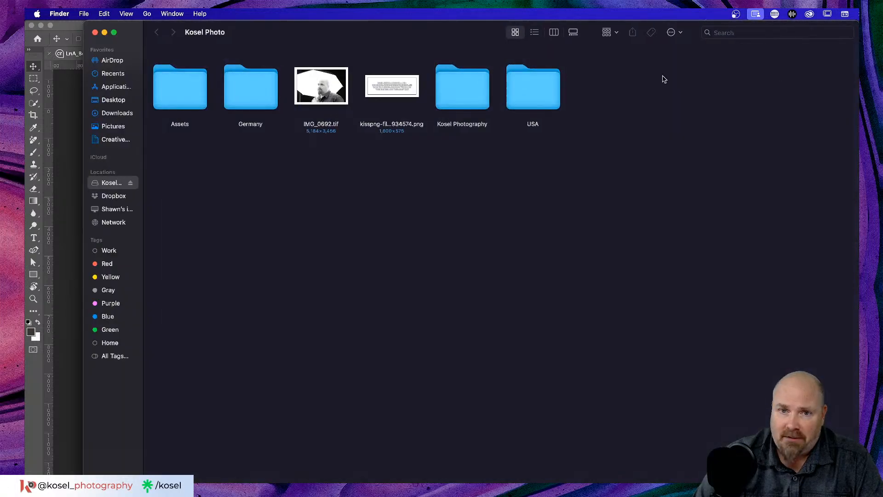
Step: Drill into Kosel Photography > Live Stream work > LightnArt > Artwork, then close the Finder window
{"action": "double_click", "coordinate": [456, 82]}
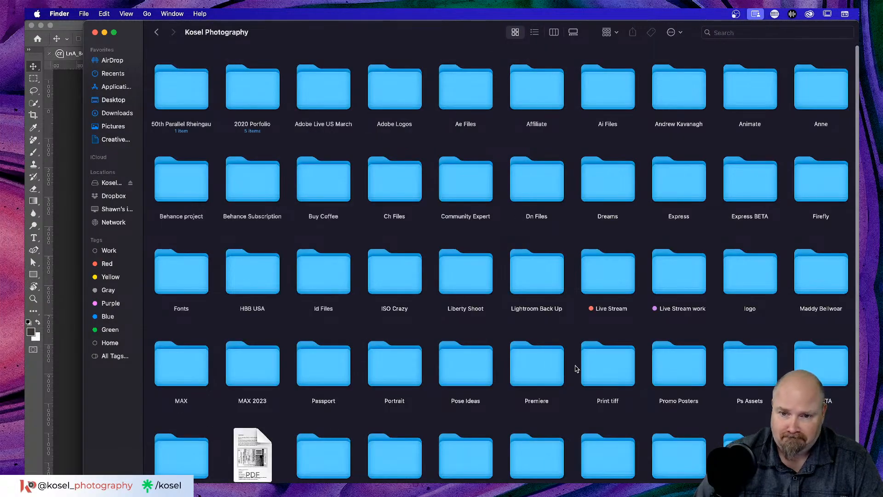
{"action": "double_click", "coordinate": [657, 283]}
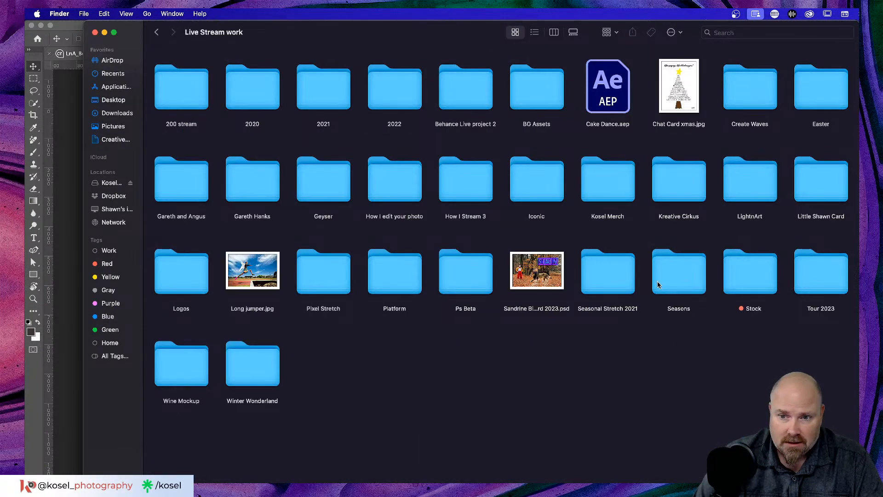
{"action": "double_click", "coordinate": [750, 195]}
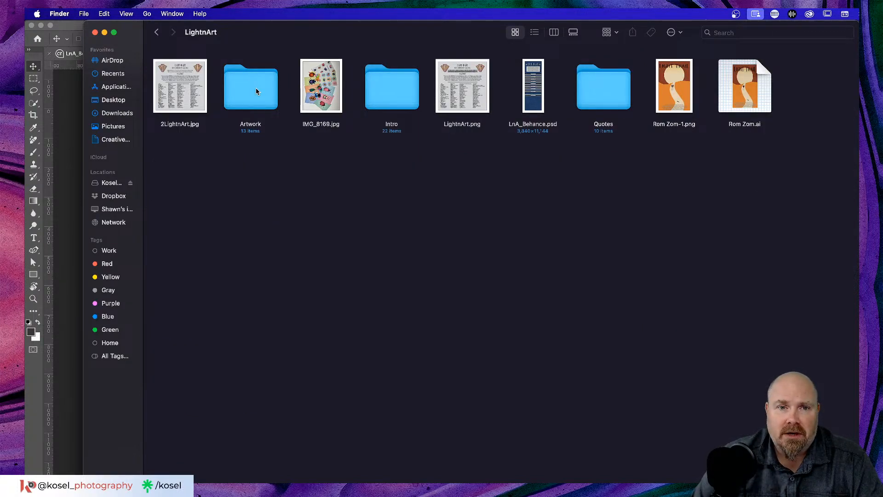
{"action": "double_click", "coordinate": [256, 87]}
{"action": "key", "text": "super+w"}
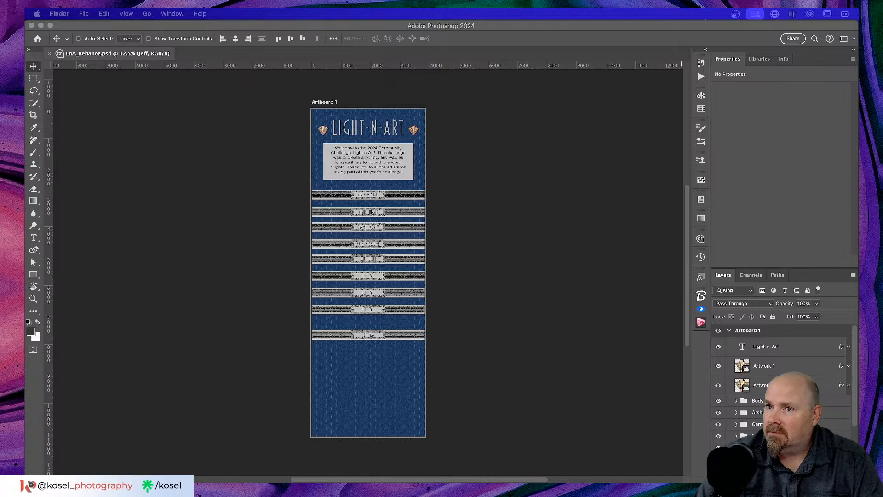
Step: Return to Photoshop, zoom the banners to 50% and enlarge the Layers panel list
{"action": "key", "text": "super+Tab"}
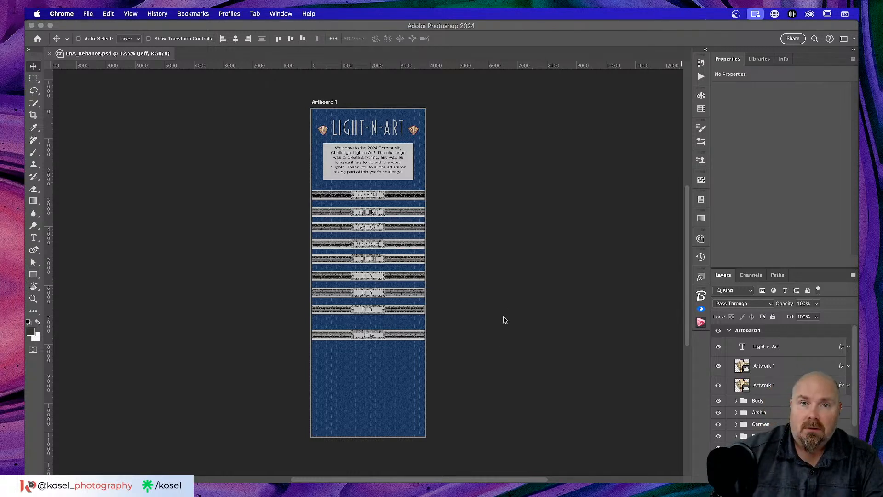
{"action": "left_click", "coordinate": [542, 29]}
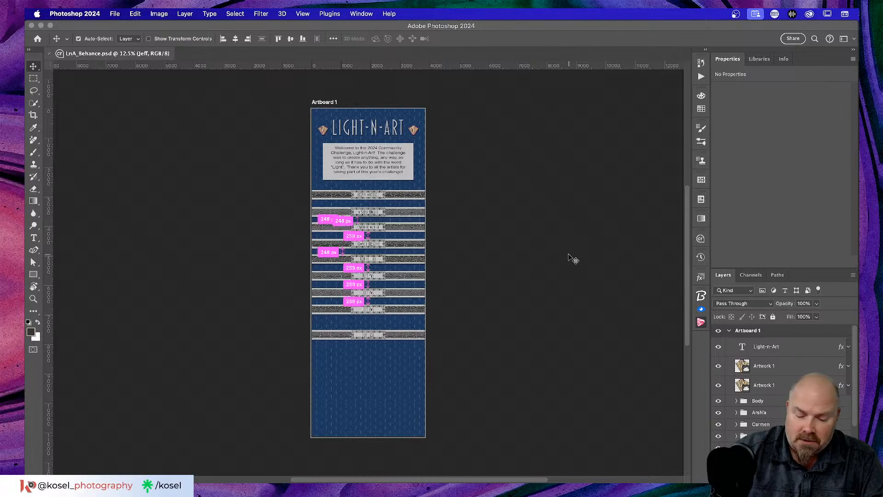
{"action": "key", "text": "super+equal"}
{"action": "key", "text": "super+equal"}
{"action": "key", "text": "super+equal"}
{"action": "key", "text": "super+equal"}
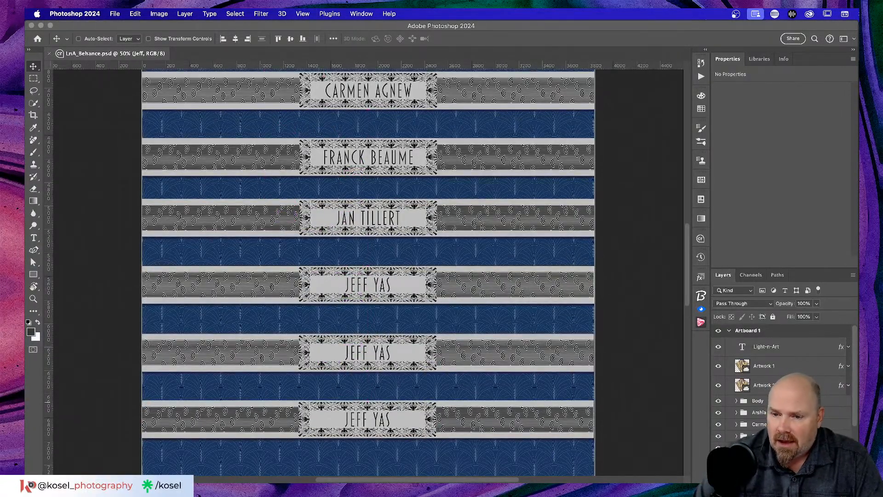
{"action": "left_click_drag", "start_coordinate": [792, 268], "coordinate": [792, 190]}
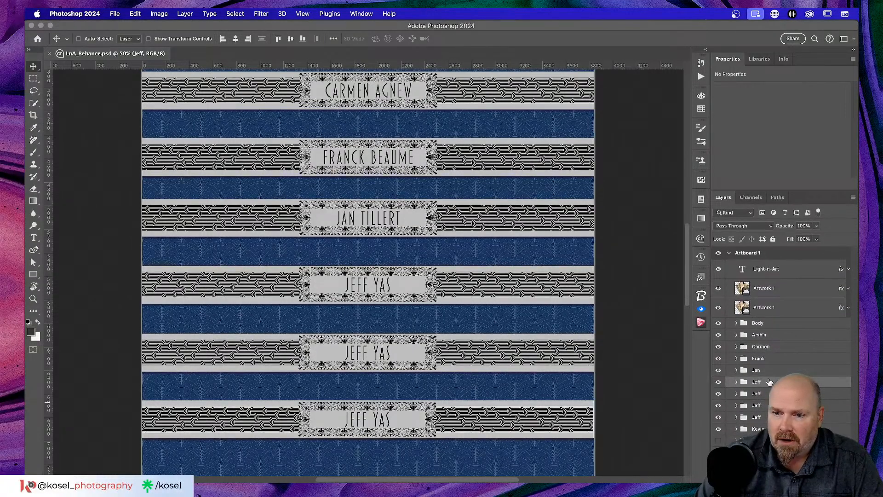
Step: Toggle banner visibility to find the bottom banner's group, then expand that group
{"action": "left_click", "coordinate": [718, 383]}
{"action": "left_click", "coordinate": [720, 383]}
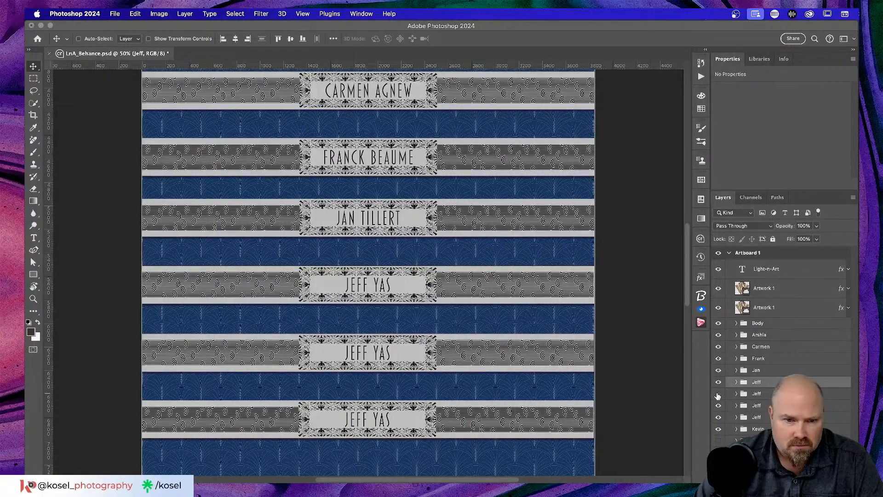
{"action": "scroll", "coordinate": [509, 356], "scroll_direction": "down", "scroll_amount": 5}
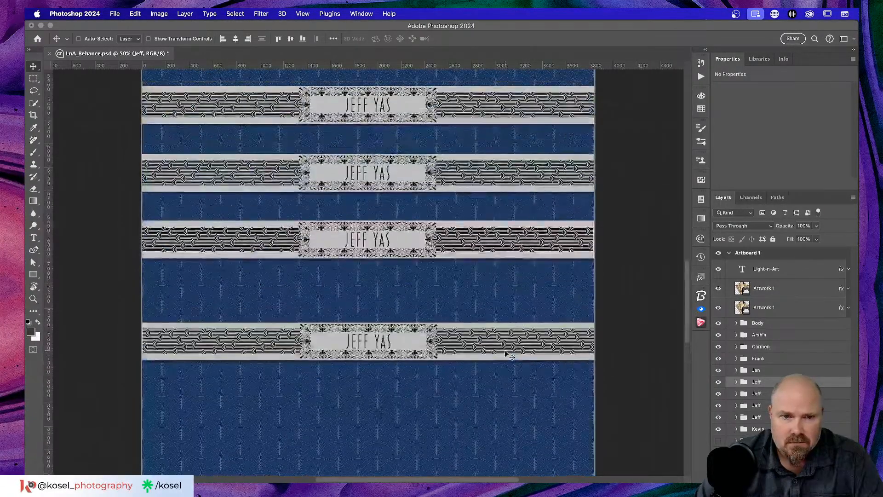
{"action": "scroll", "coordinate": [508, 356], "scroll_direction": "up", "scroll_amount": 2}
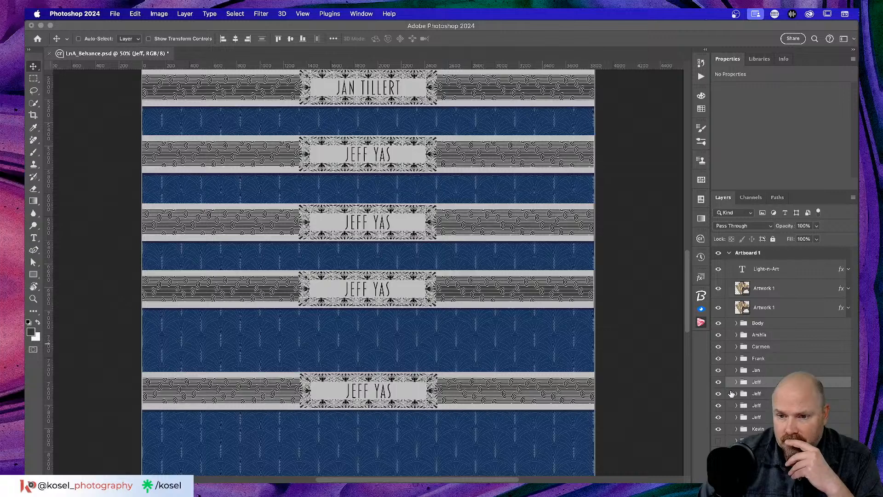
{"action": "left_click", "coordinate": [719, 394]}
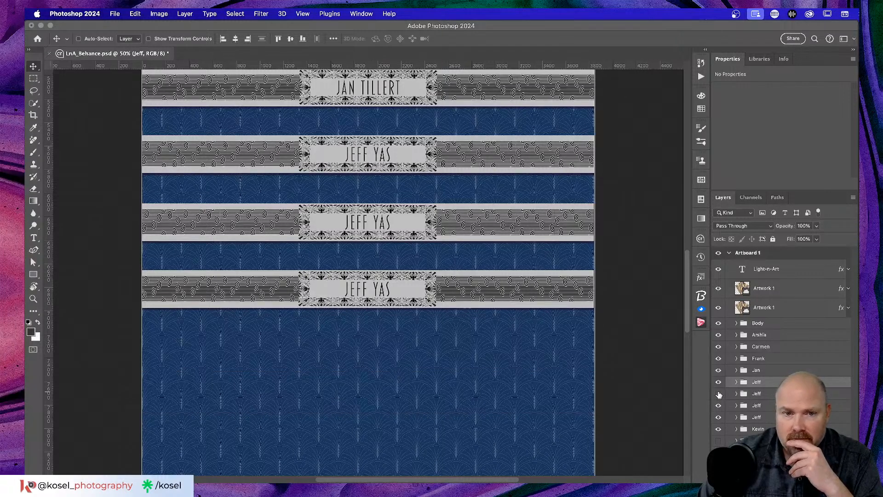
{"action": "left_click", "coordinate": [719, 394]}
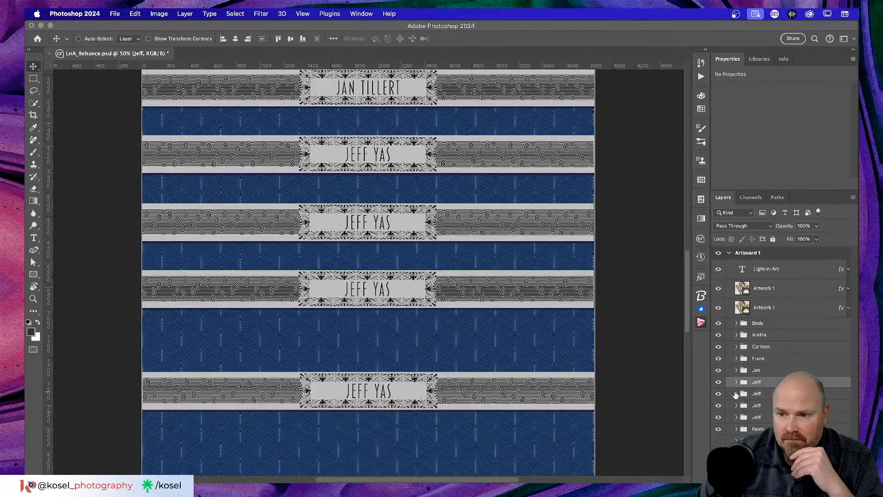
{"action": "left_click", "coordinate": [736, 394]}
{"action": "scroll", "coordinate": [782, 340], "scroll_direction": "down", "scroll_amount": 3}
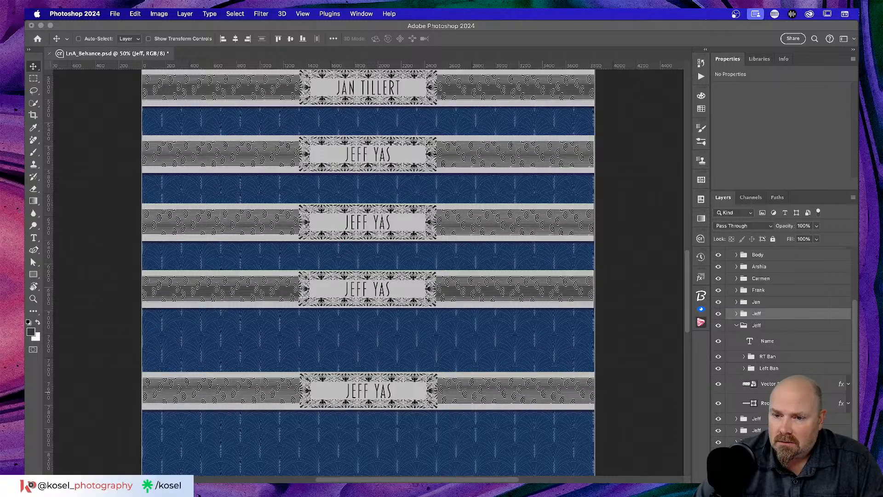
{"action": "left_click", "coordinate": [765, 339]}
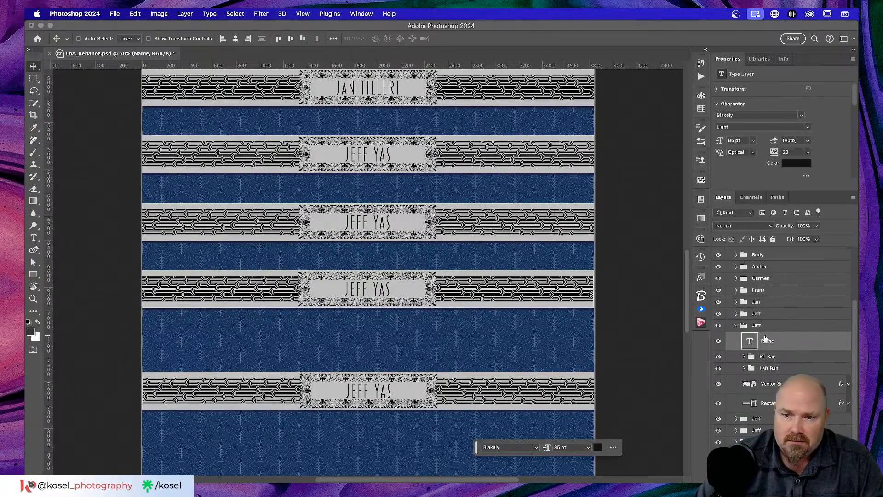
{"action": "key", "text": "t"}
{"action": "left_click", "coordinate": [377, 390]}
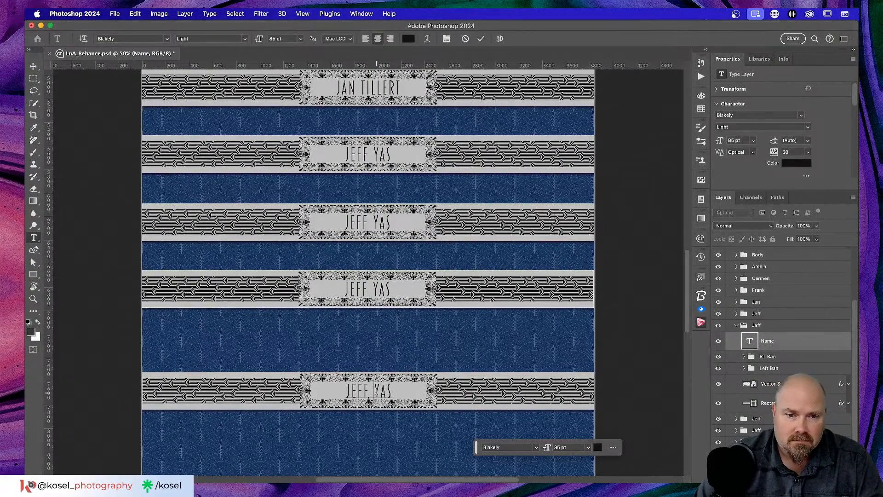
{"action": "key", "text": "super+a"}
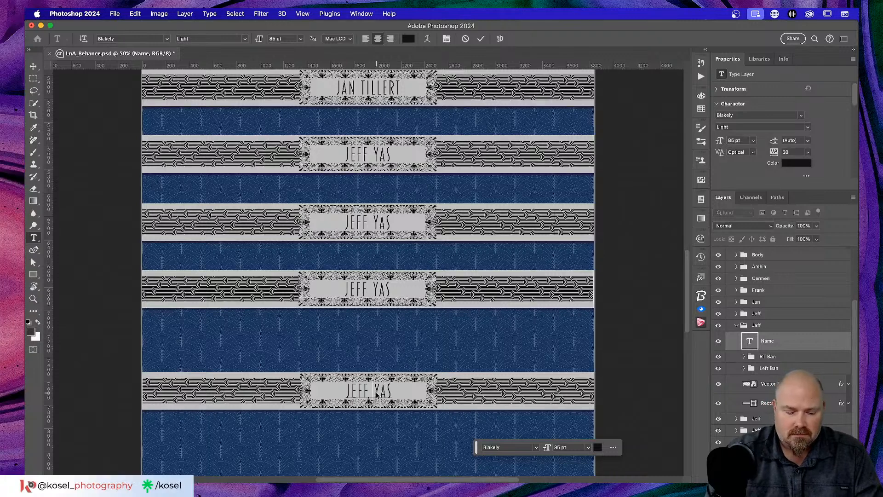
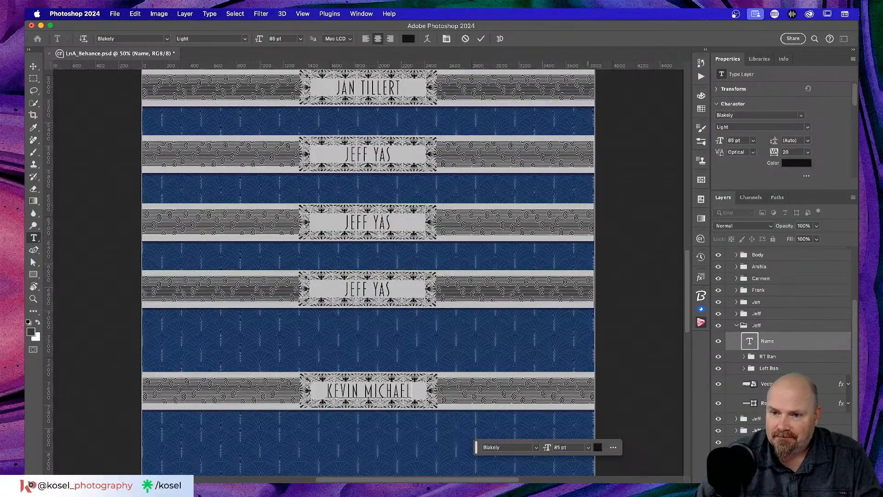
{"action": "left_click", "coordinate": [481, 40]}
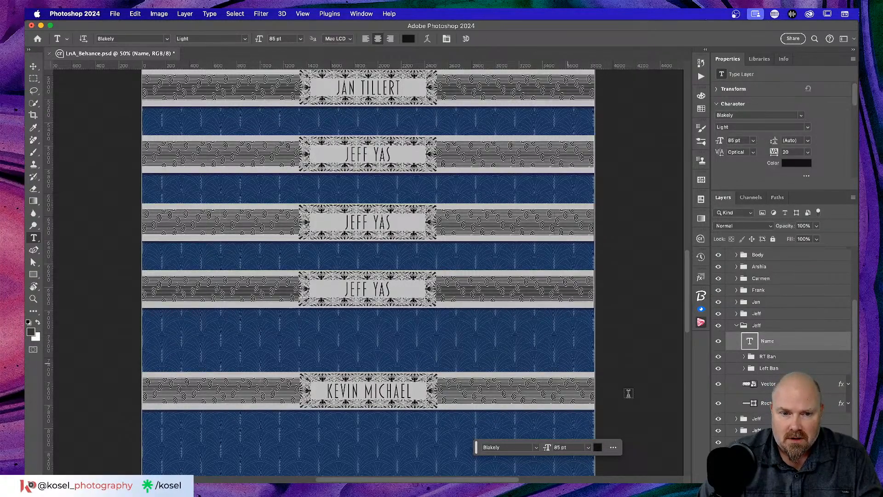
{"action": "double_click", "coordinate": [757, 326]}
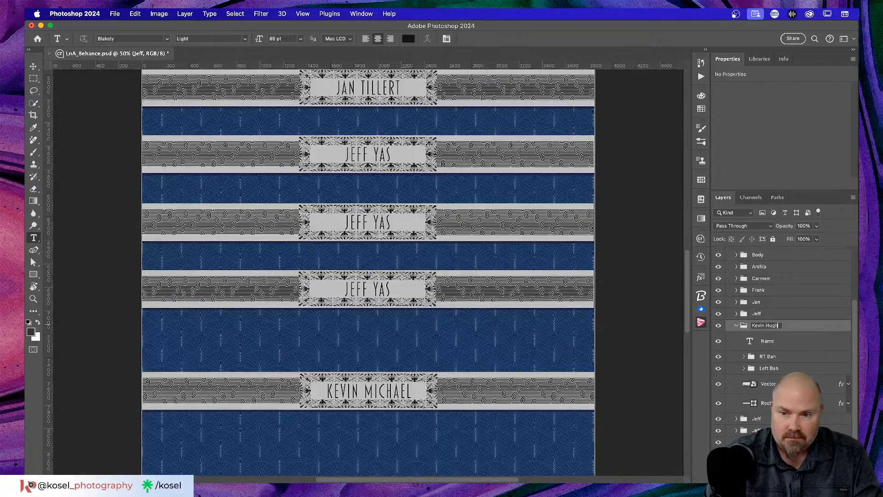
{"action": "key", "text": "Return"}
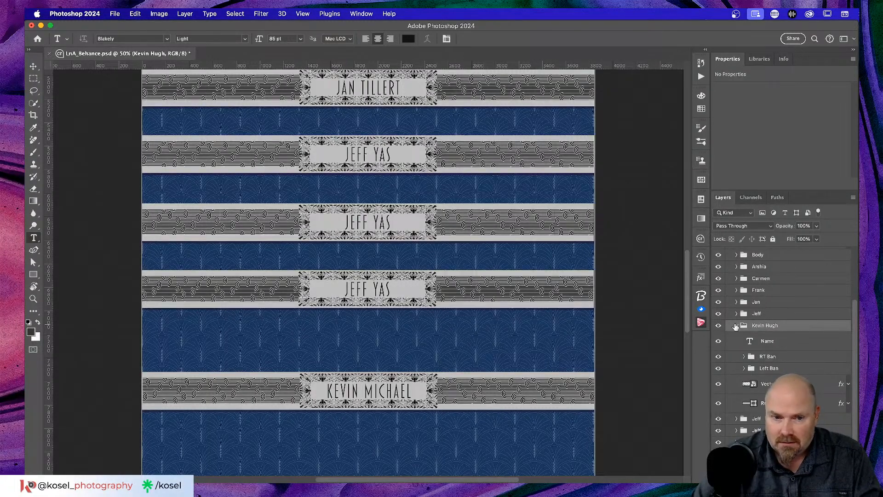
{"action": "left_click", "coordinate": [735, 326]}
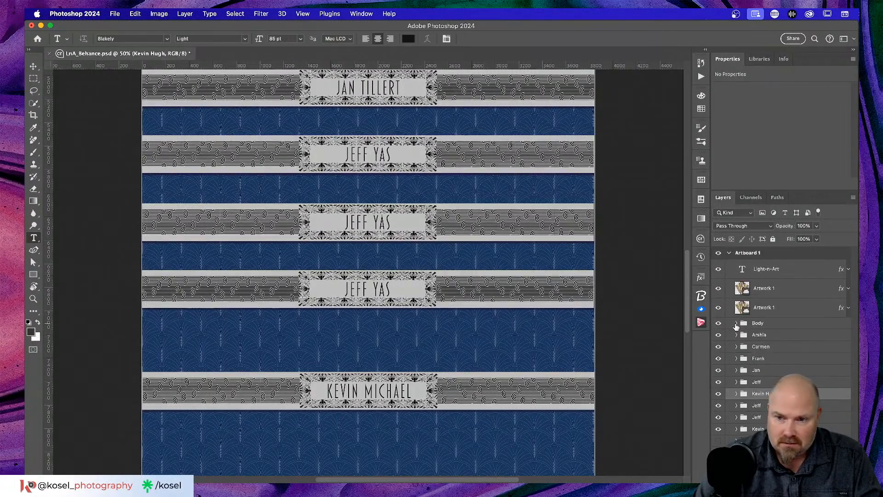
Step: Identify the fourth banner's group and rename it to 'Lisa'
{"action": "left_click", "coordinate": [718, 405]}
{"action": "left_click", "coordinate": [718, 406]}
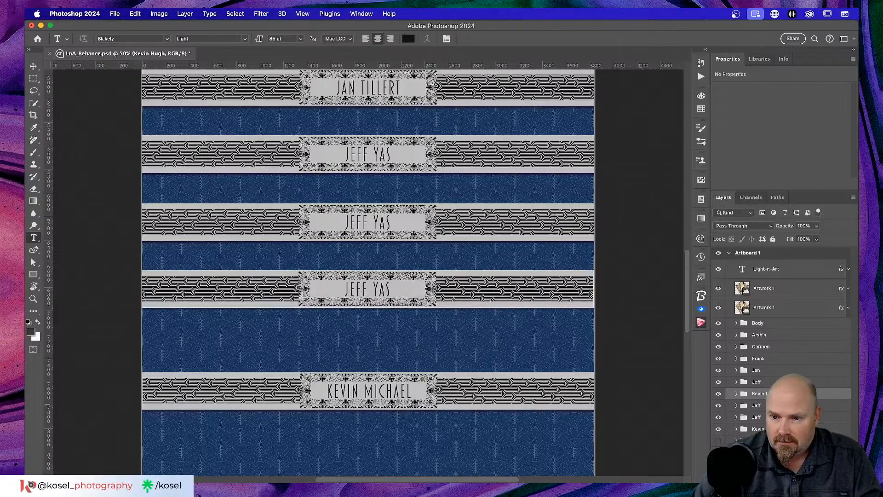
{"action": "left_click", "coordinate": [755, 406]}
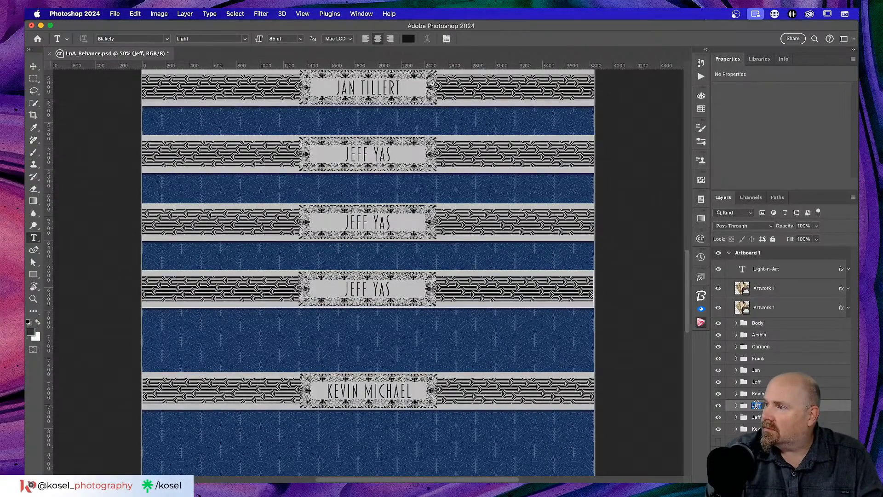
{"action": "type", "text": "Lisa"}
{"action": "key", "text": "Return"}
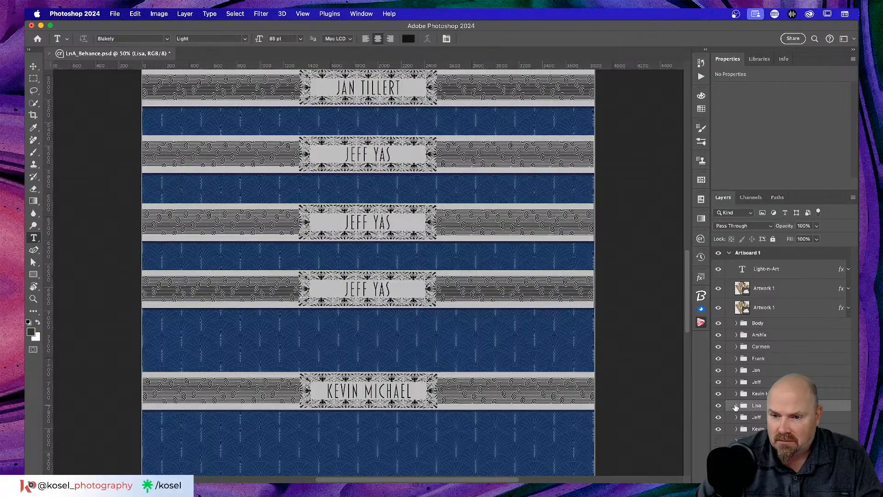
{"action": "left_click", "coordinate": [737, 405]}
{"action": "scroll", "coordinate": [785, 333], "scroll_direction": "down", "scroll_amount": 2}
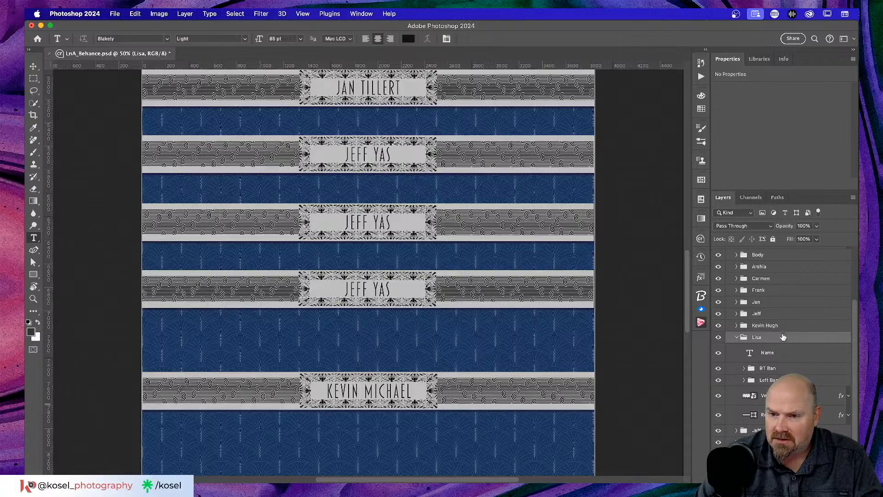
{"action": "left_click", "coordinate": [767, 353]}
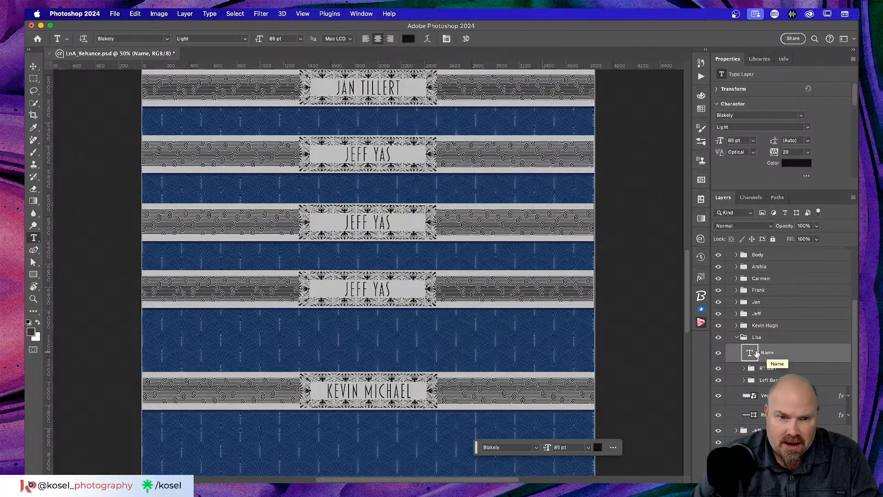
{"action": "left_click", "coordinate": [365, 290]}
{"action": "key", "text": "super+a"}
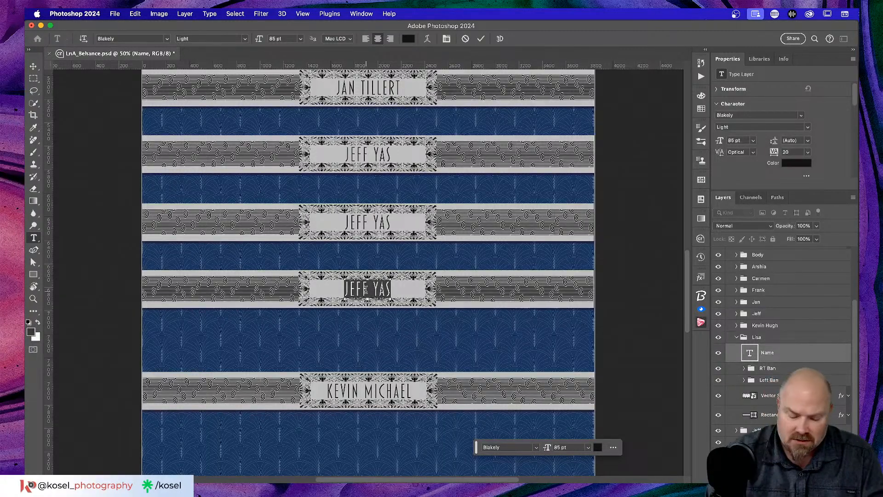
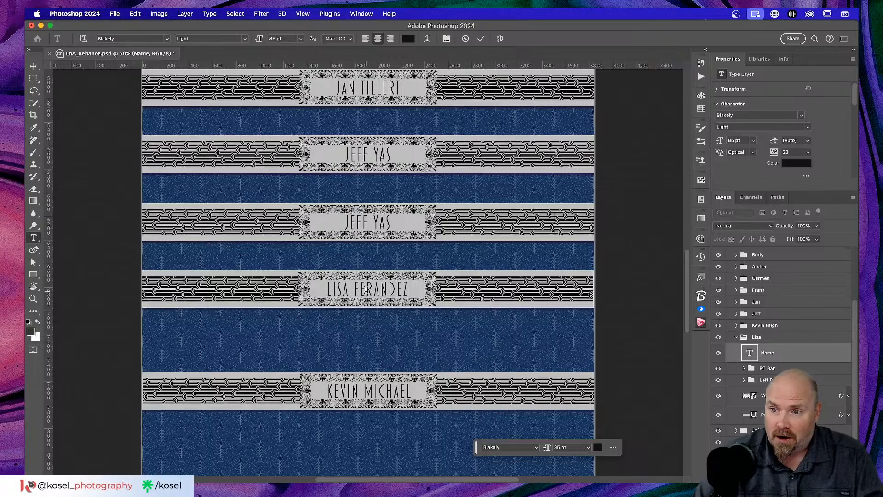
{"action": "left_click", "coordinate": [481, 38]}
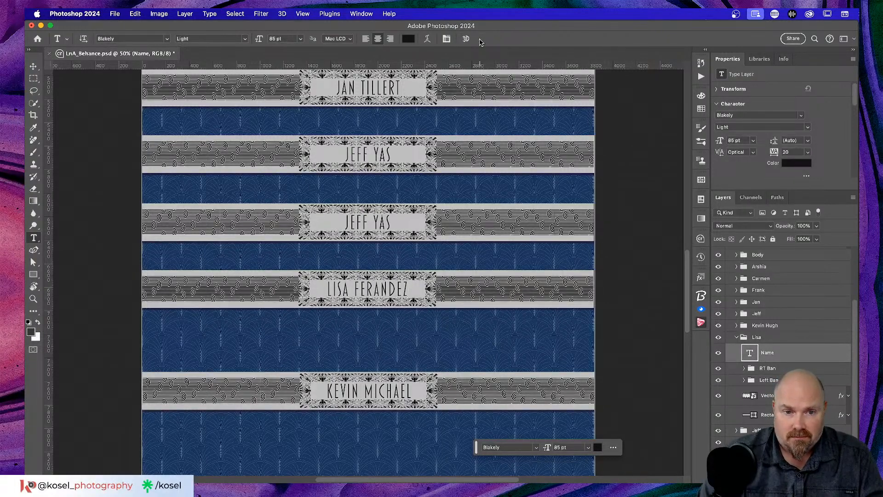
{"action": "left_click", "coordinate": [737, 338]}
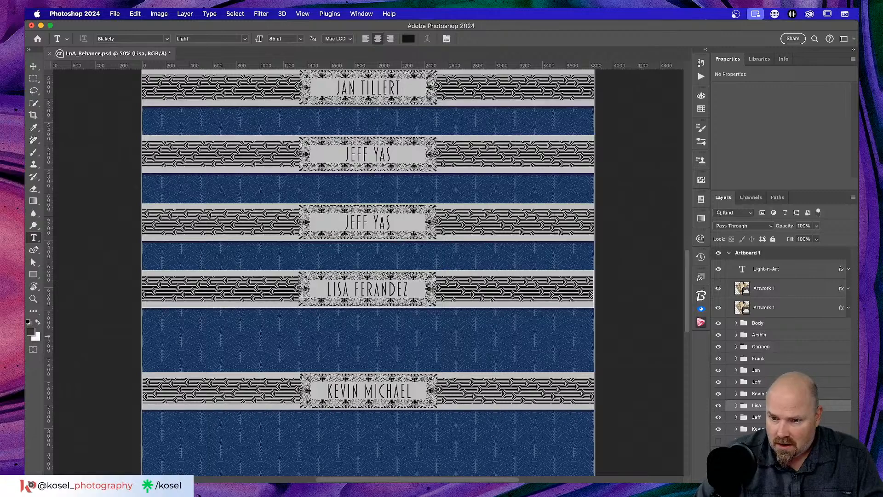
{"action": "left_click", "coordinate": [782, 417]}
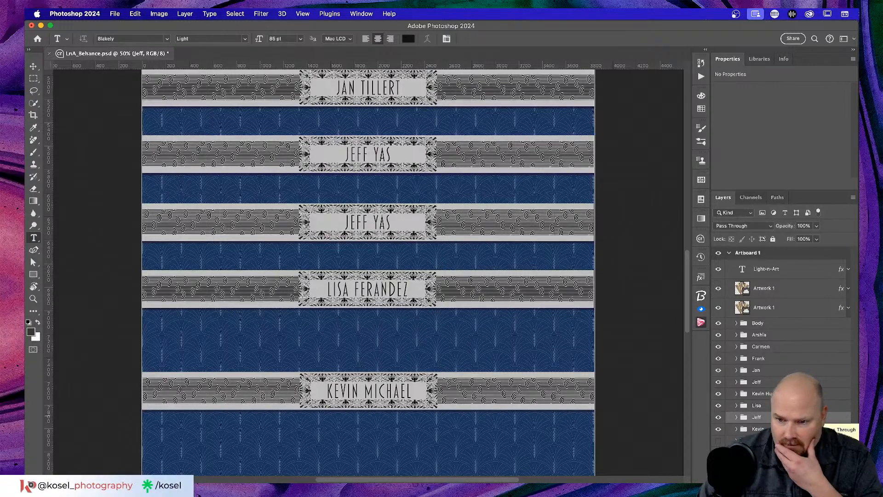
{"action": "scroll", "coordinate": [356, 366], "scroll_direction": "up", "scroll_amount": 5}
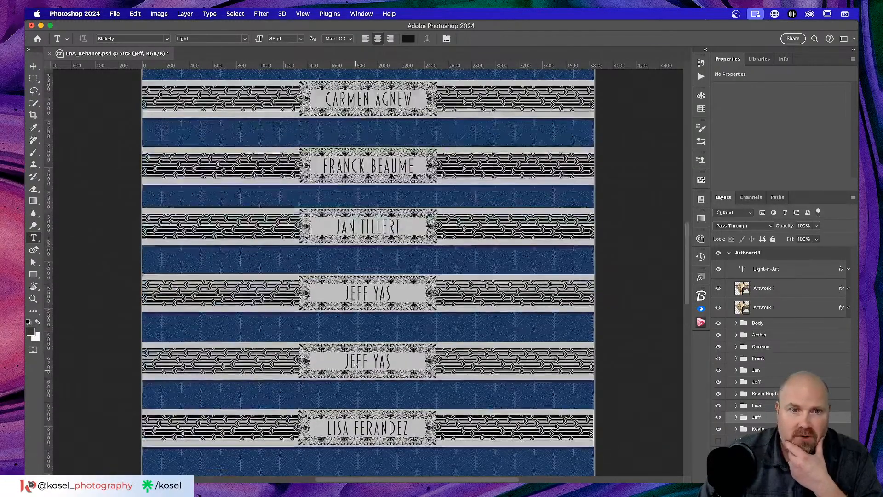
{"action": "scroll", "coordinate": [356, 366], "scroll_direction": "up", "scroll_amount": 5}
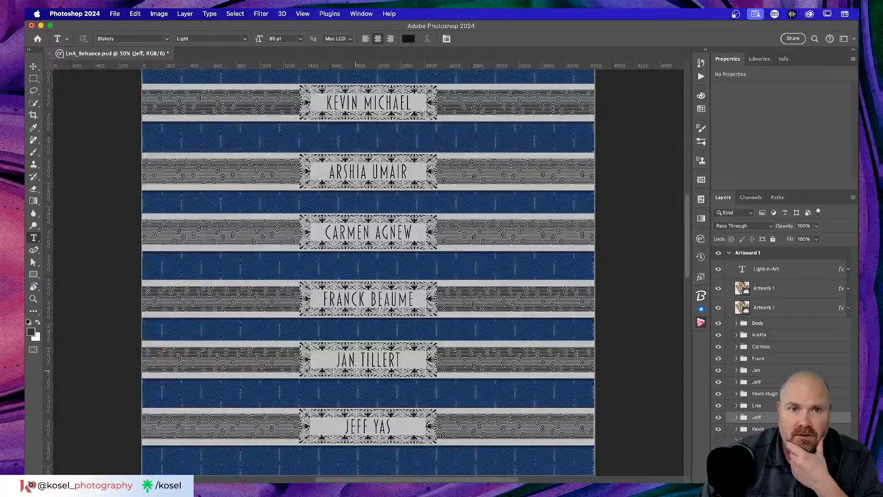
{"action": "scroll", "coordinate": [356, 367], "scroll_direction": "up", "scroll_amount": 1}
{"action": "scroll", "coordinate": [356, 368], "scroll_direction": "down", "scroll_amount": 10}
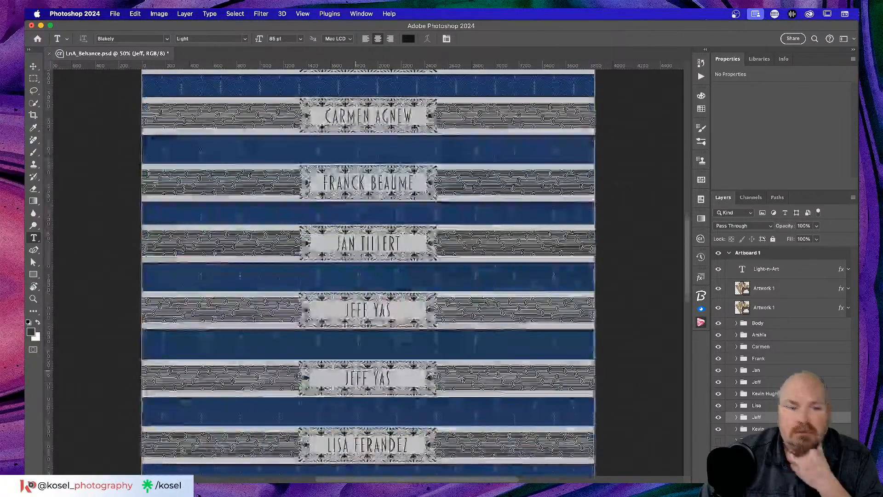
{"action": "scroll", "coordinate": [356, 368], "scroll_direction": "down", "scroll_amount": 4}
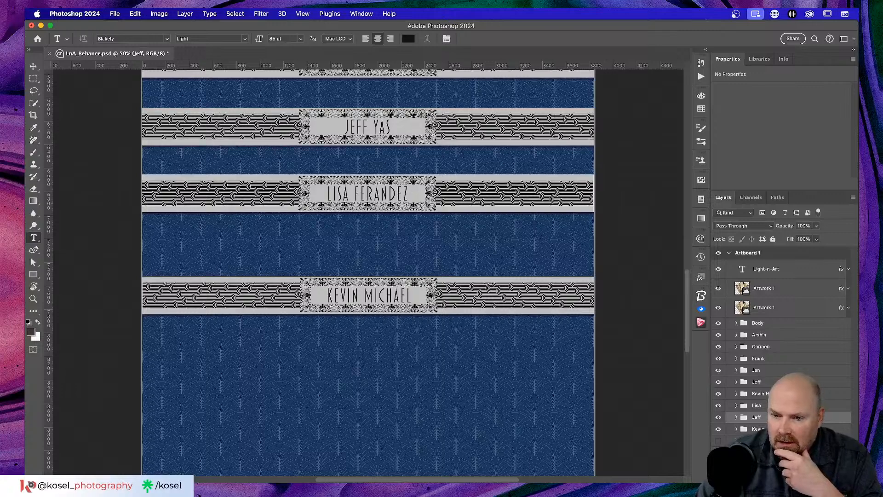
{"action": "scroll", "coordinate": [419, 398], "scroll_direction": "up", "scroll_amount": 4}
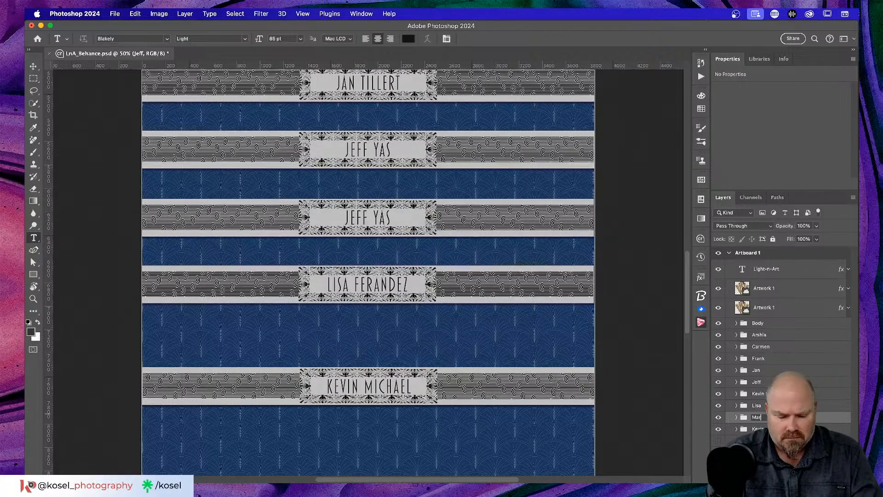
{"action": "key", "text": "Return"}
{"action": "left_click", "coordinate": [736, 417]}
{"action": "scroll", "coordinate": [782, 345], "scroll_direction": "down", "scroll_amount": 3}
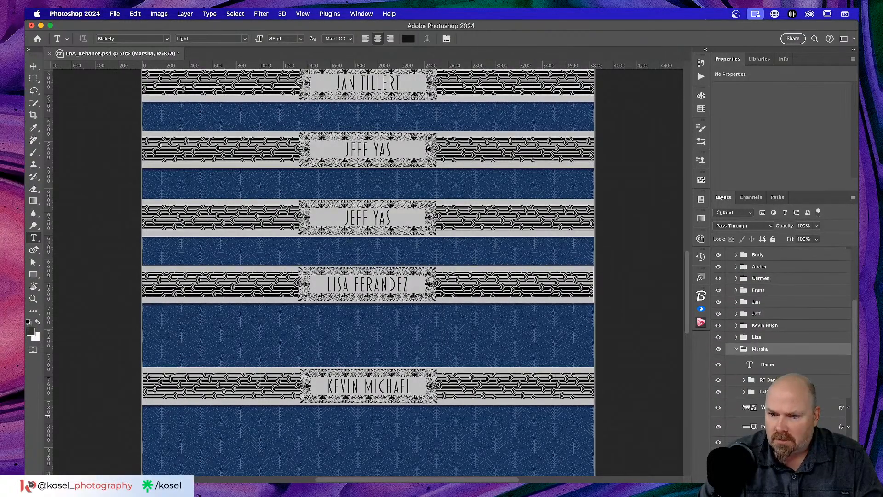
{"action": "double_click", "coordinate": [768, 365]}
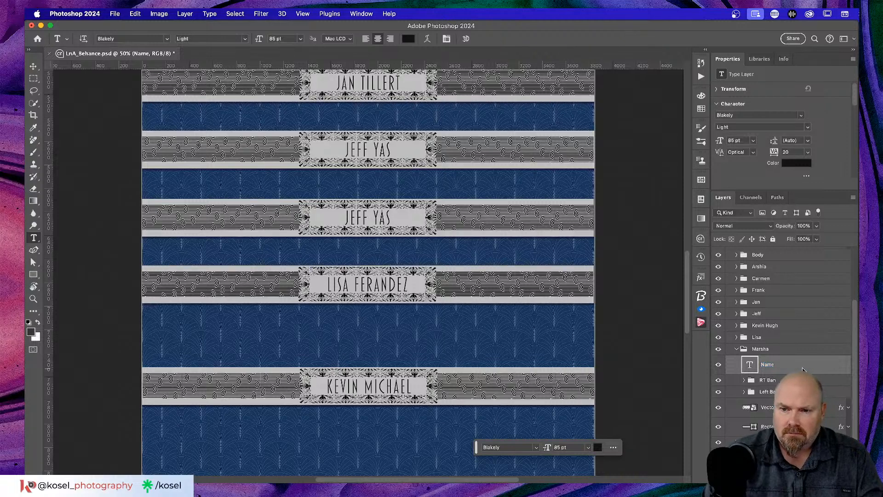
{"action": "left_click", "coordinate": [376, 214]}
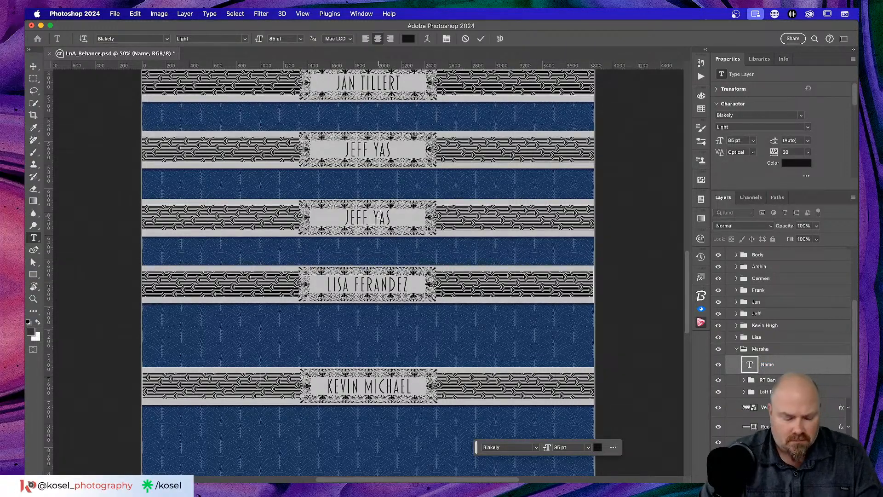
{"action": "key", "text": "super+a"}
{"action": "type", "text": "M"}
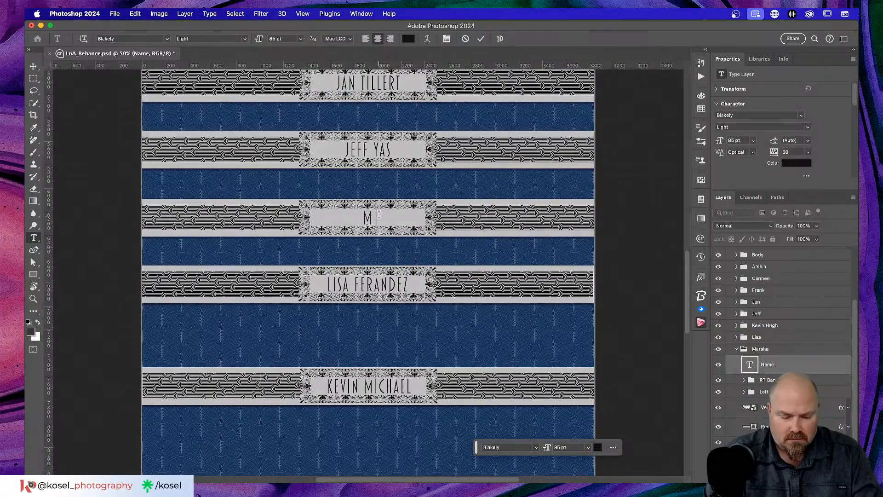
{"action": "type", "text": "ARSHA G"}
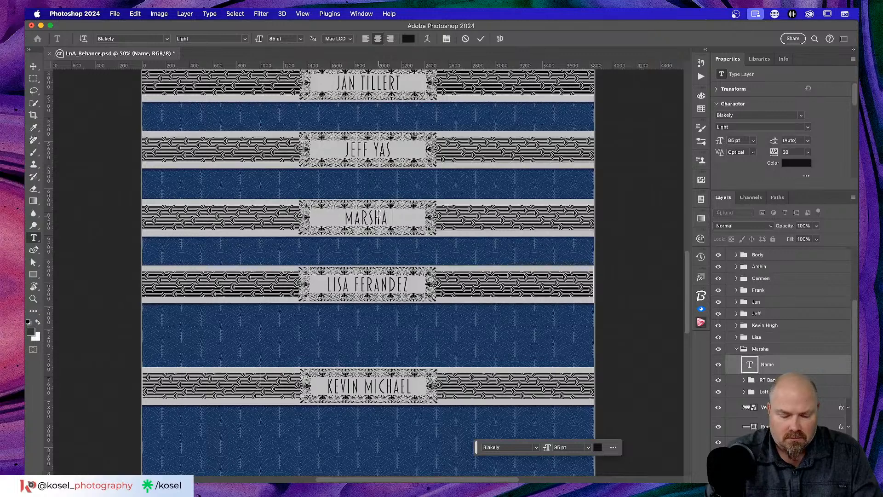
{"action": "left_click", "coordinate": [481, 39]}
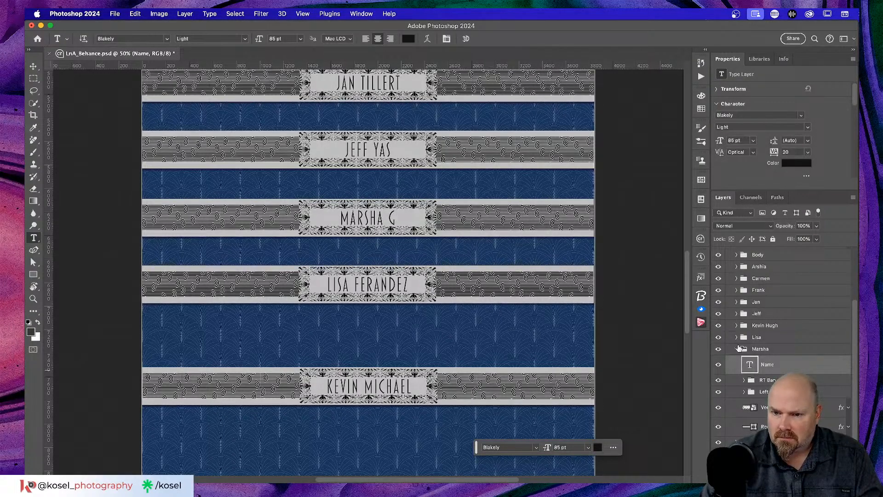
{"action": "left_click", "coordinate": [737, 349]}
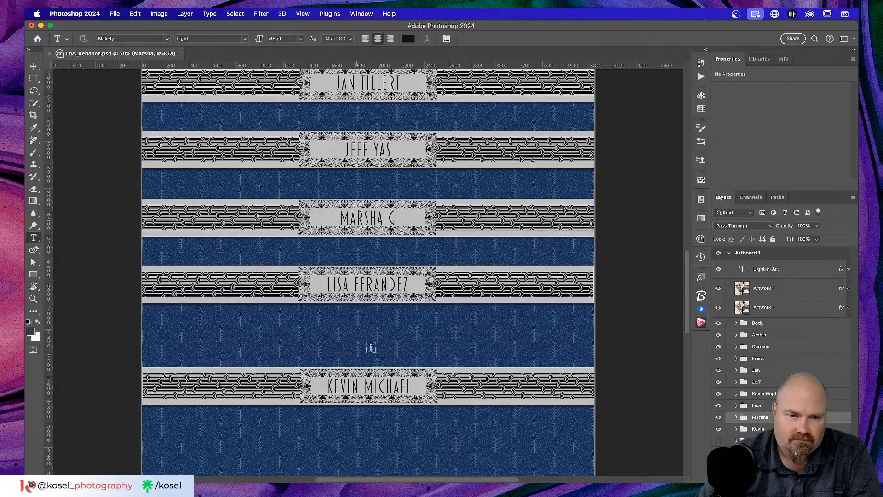
Step: Rename the lowest visible banner's layer group to 'Robert'
{"action": "left_click", "coordinate": [764, 393]}
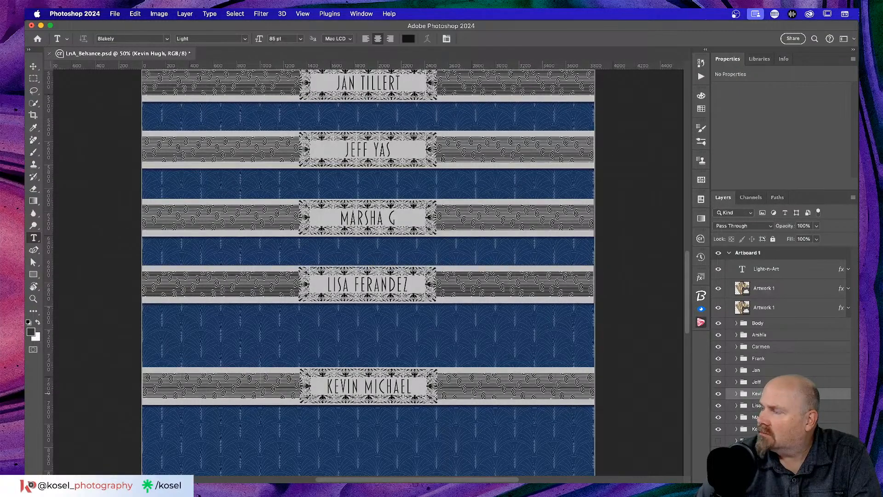
{"action": "type", "text": "Robert"}
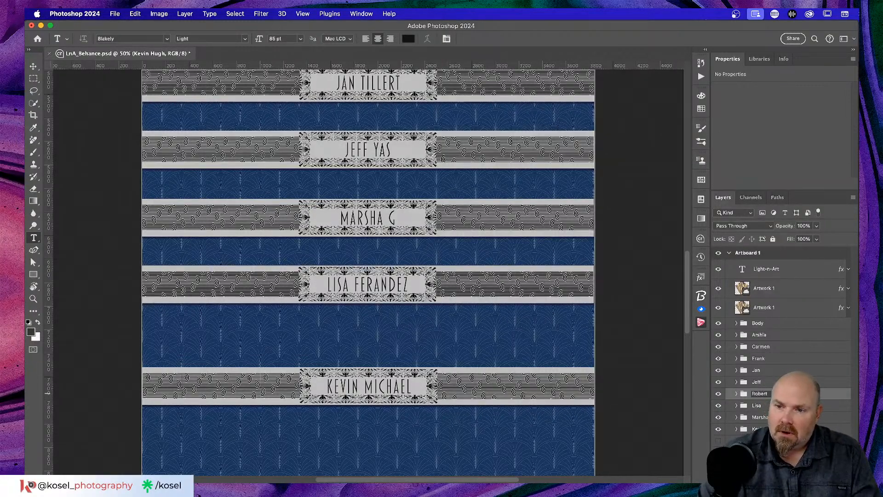
{"action": "key", "text": "Return"}
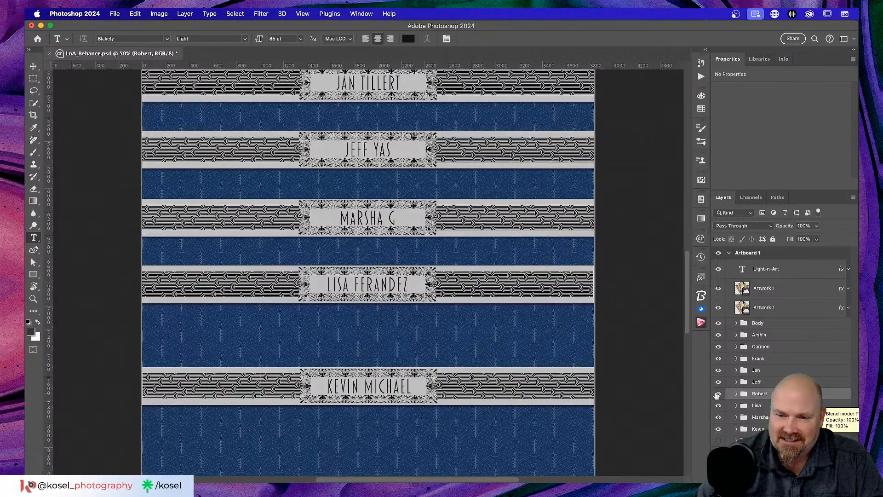
{"action": "left_click", "coordinate": [737, 394]}
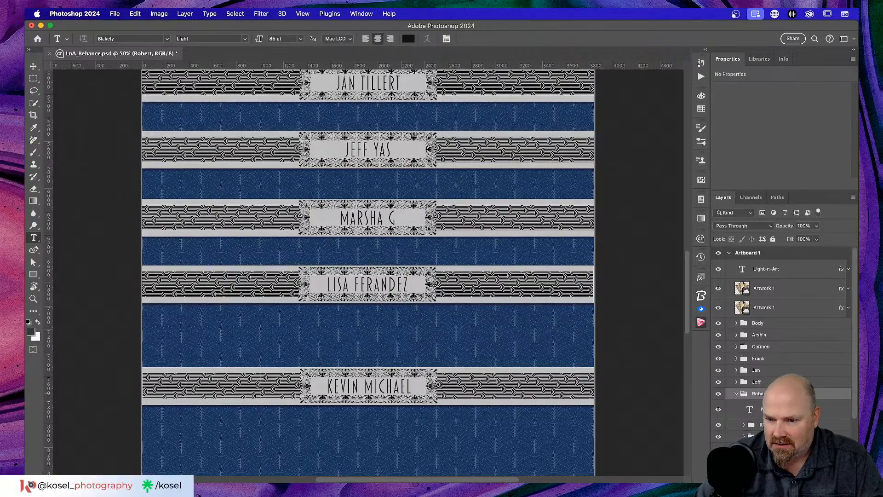
{"action": "scroll", "coordinate": [782, 345], "scroll_direction": "down", "scroll_amount": 3}
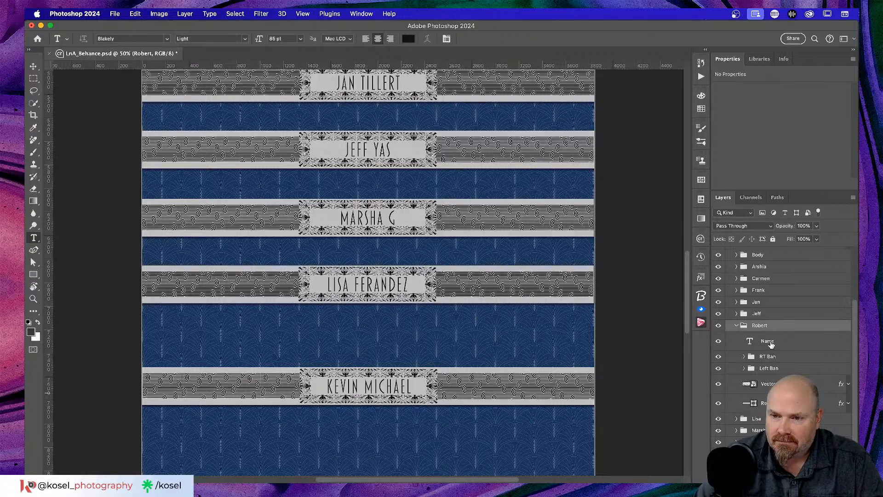
{"action": "left_click", "coordinate": [771, 343]}
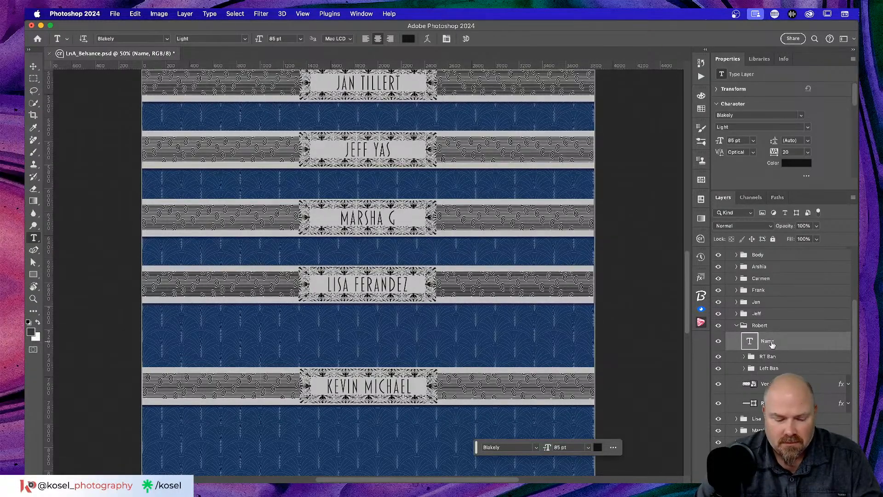
{"action": "left_click", "coordinate": [376, 386]}
{"action": "key", "text": "super+a"}
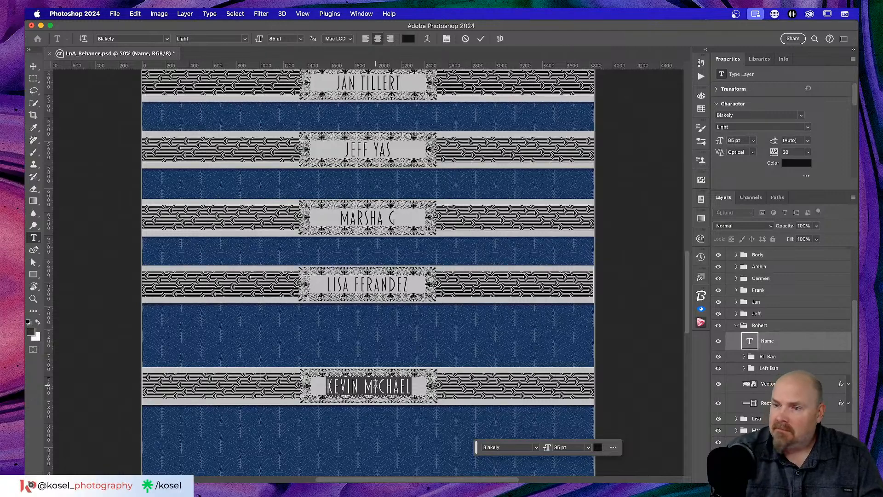
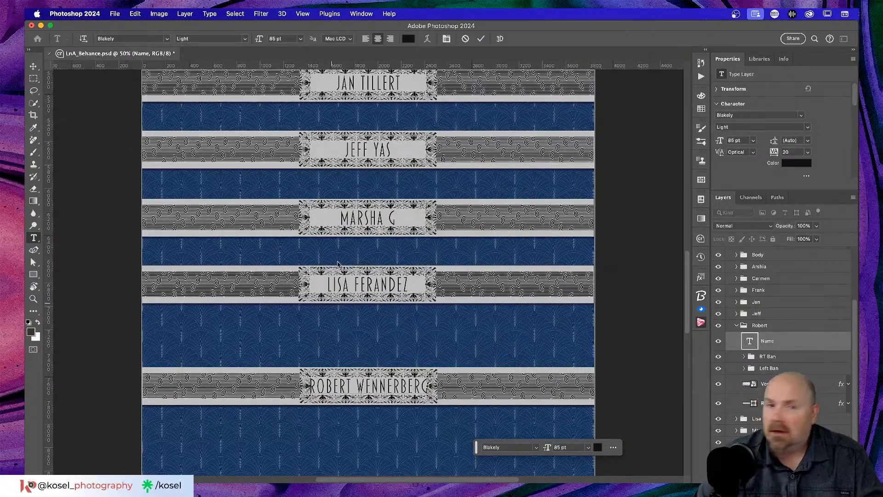
{"action": "left_click", "coordinate": [481, 38]}
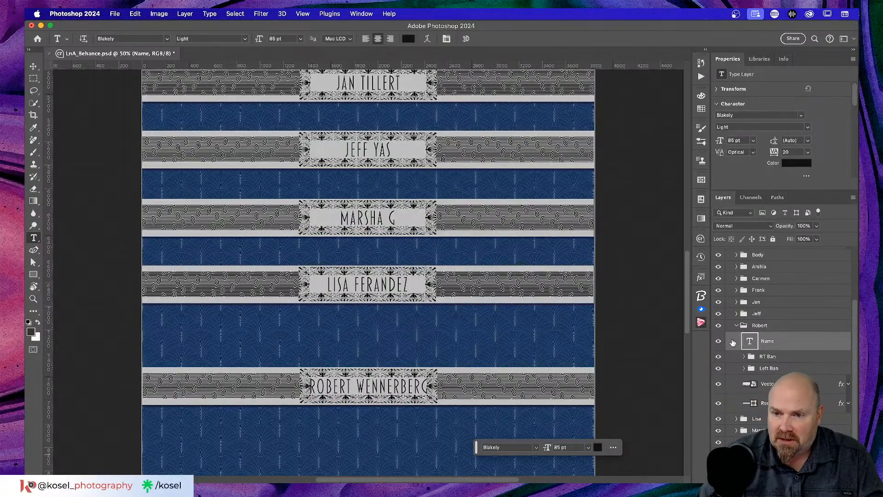
{"action": "scroll", "coordinate": [536, 335], "scroll_direction": "down", "scroll_amount": 2}
{"action": "key", "text": "super+1"}
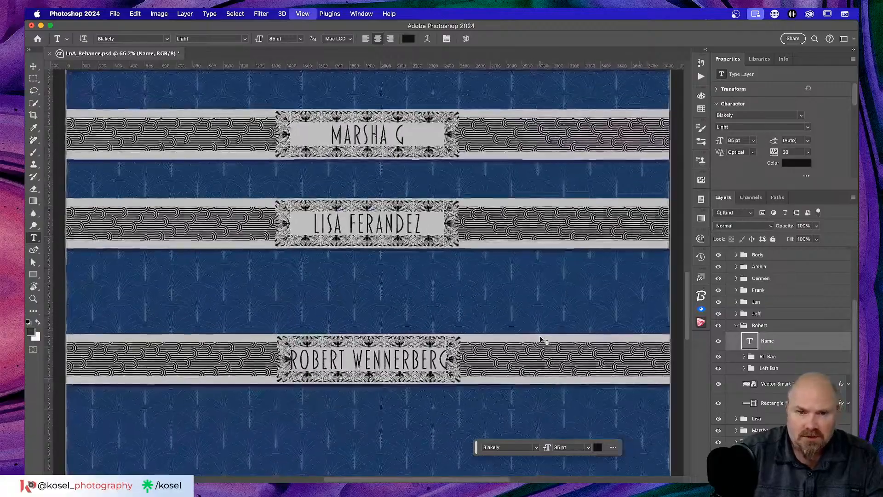
{"action": "scroll", "coordinate": [512, 346], "scroll_direction": "down", "scroll_amount": 5}
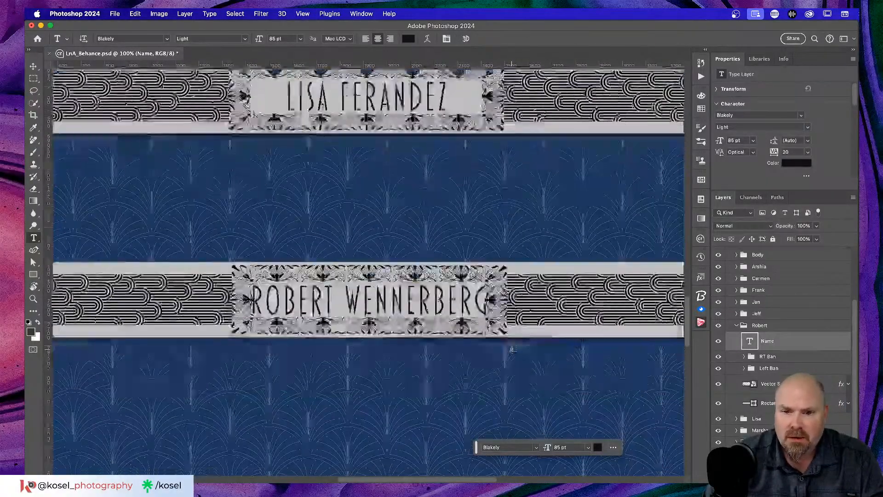
{"action": "scroll", "coordinate": [512, 347], "scroll_direction": "right", "scroll_amount": 3}
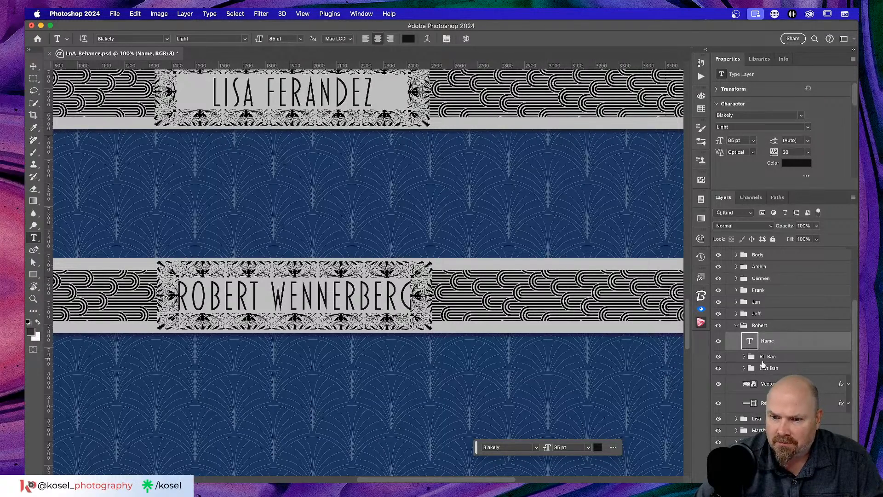
{"action": "left_click", "coordinate": [816, 384]}
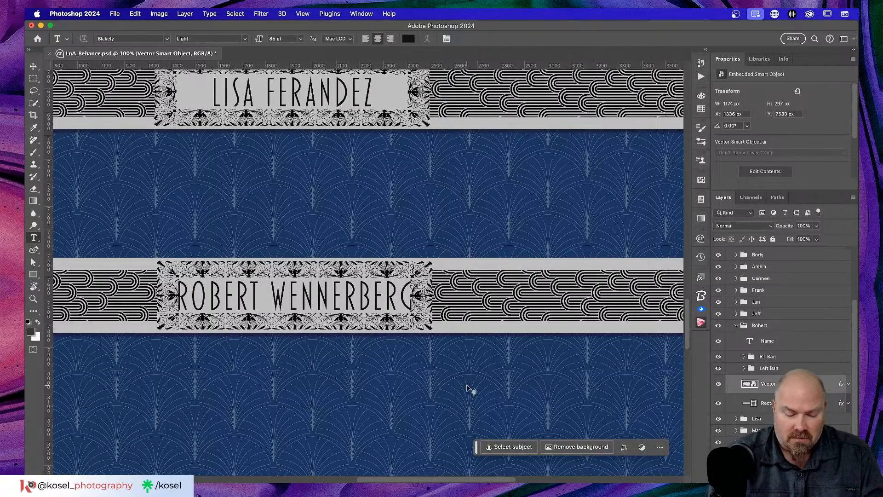
{"action": "key", "text": "super+t"}
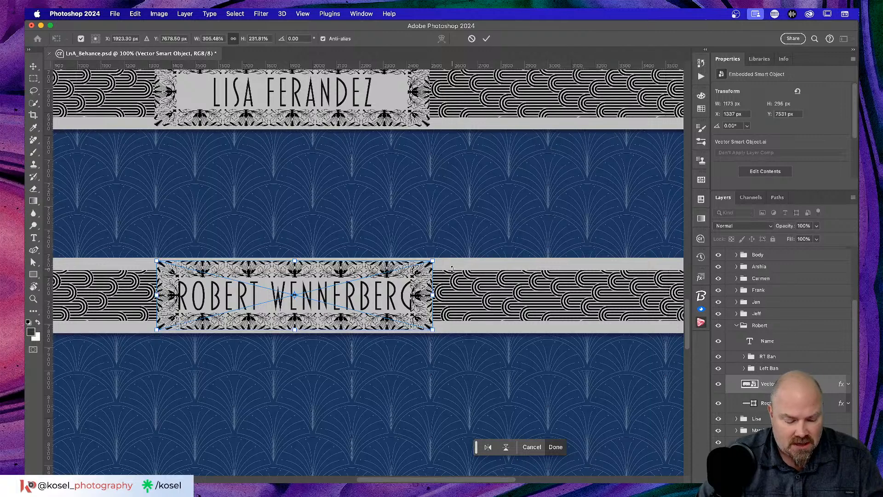
{"action": "left_click_drag", "start_coordinate": [433, 295], "coordinate": [452, 293]}
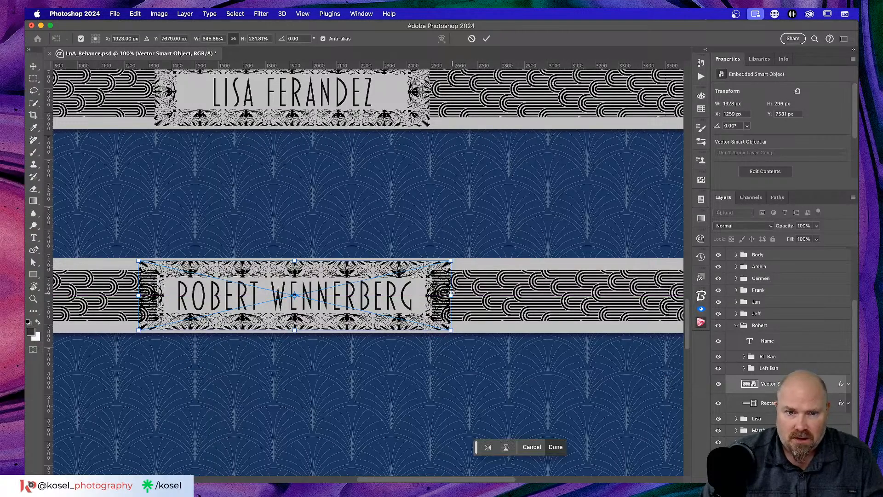
{"action": "left_click", "coordinate": [486, 38]}
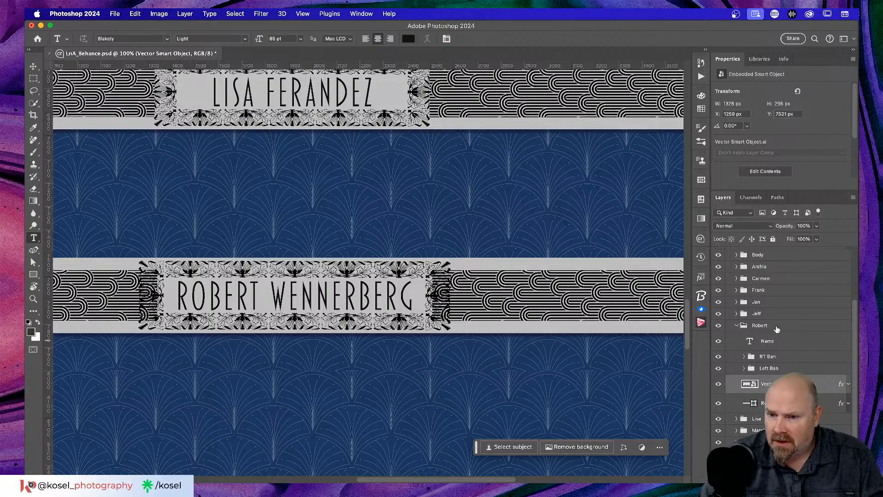
Step: Shift the right pattern strip 41 px right and the left strip left until spacing is even
{"action": "left_click", "coordinate": [766, 357]}
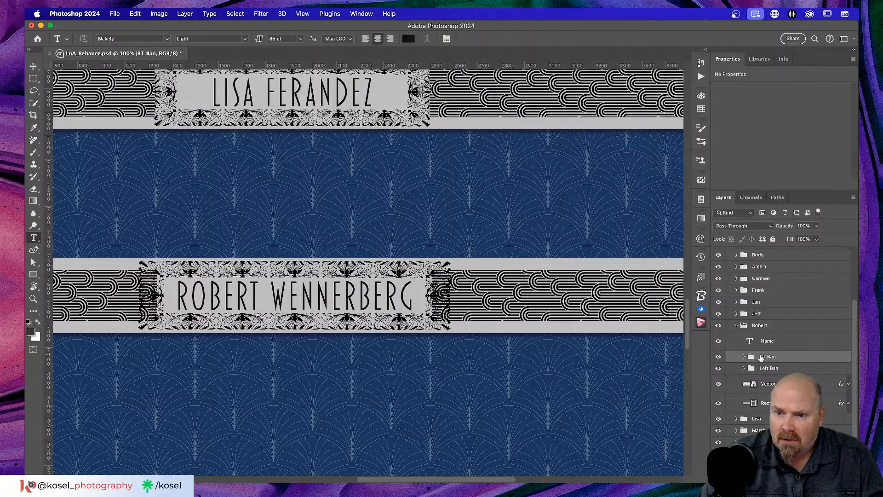
{"action": "scroll", "coordinate": [525, 324], "scroll_direction": "right", "scroll_amount": 10}
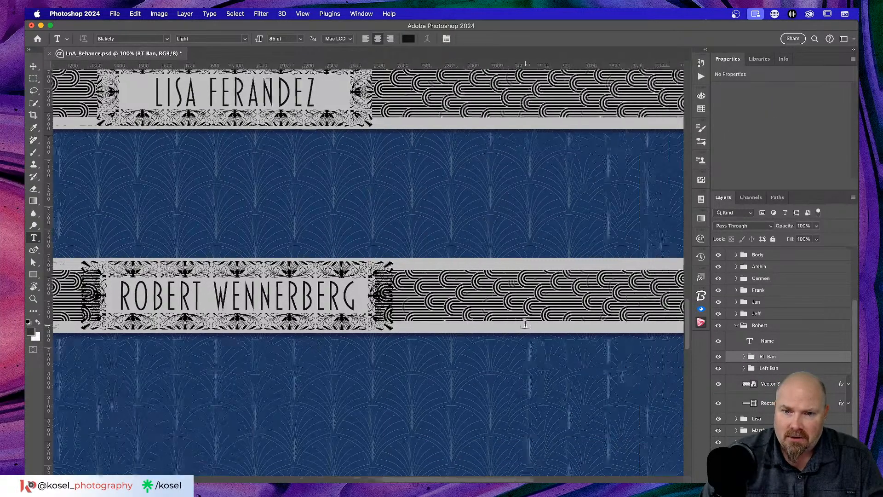
{"action": "scroll", "coordinate": [525, 324], "scroll_direction": "left", "scroll_amount": 3}
{"action": "key", "text": "v"}
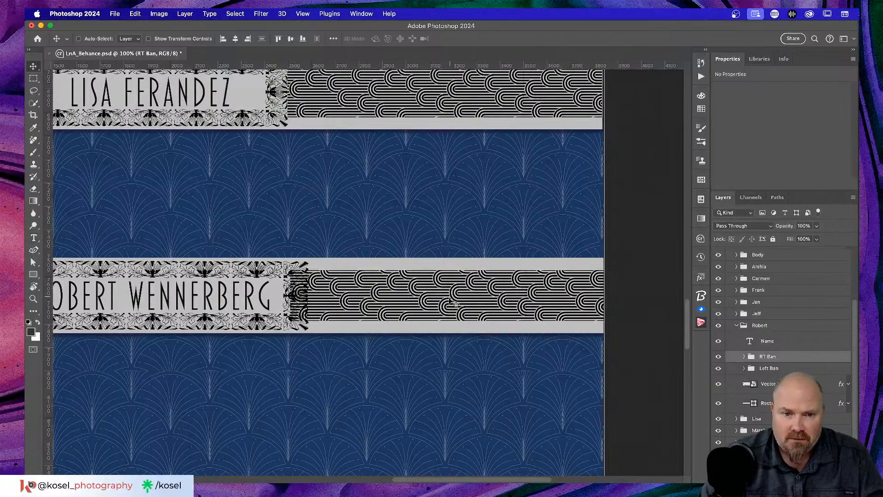
{"action": "left_click_drag", "start_coordinate": [412, 305], "coordinate": [423, 305]}
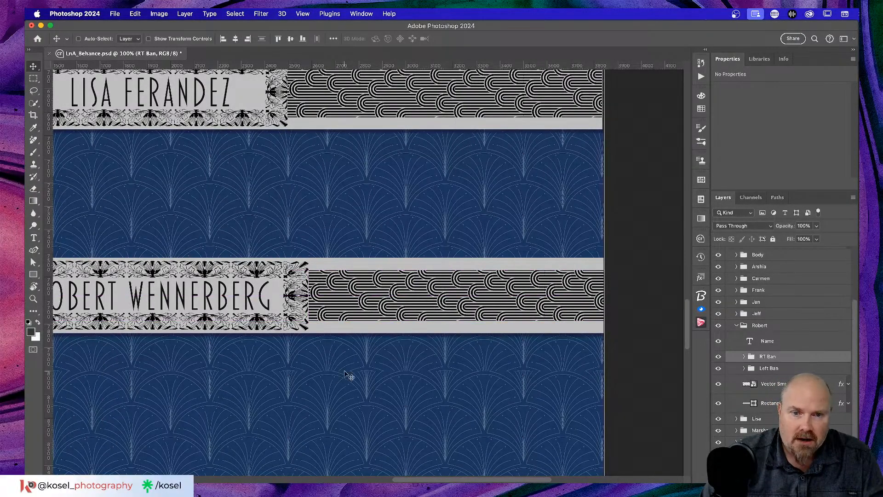
{"action": "scroll", "coordinate": [348, 373], "scroll_direction": "left", "scroll_amount": 3}
{"action": "scroll", "coordinate": [349, 372], "scroll_direction": "left", "scroll_amount": 10}
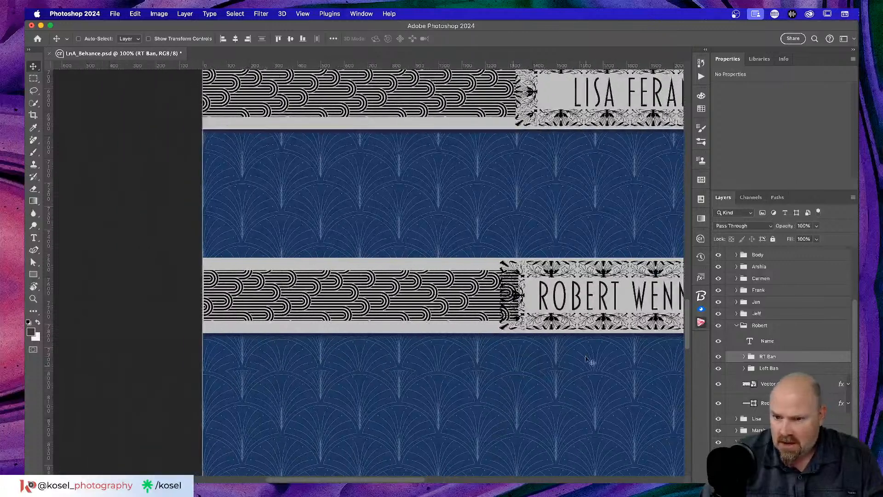
{"action": "left_click", "coordinate": [789, 366]}
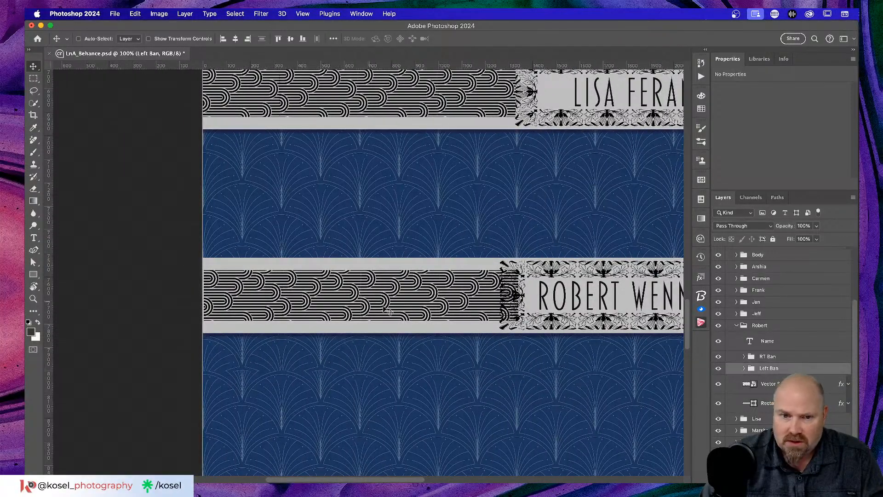
{"action": "left_click_drag", "start_coordinate": [403, 305], "coordinate": [395, 306]}
{"action": "scroll", "coordinate": [489, 371], "scroll_direction": "right", "scroll_amount": 6}
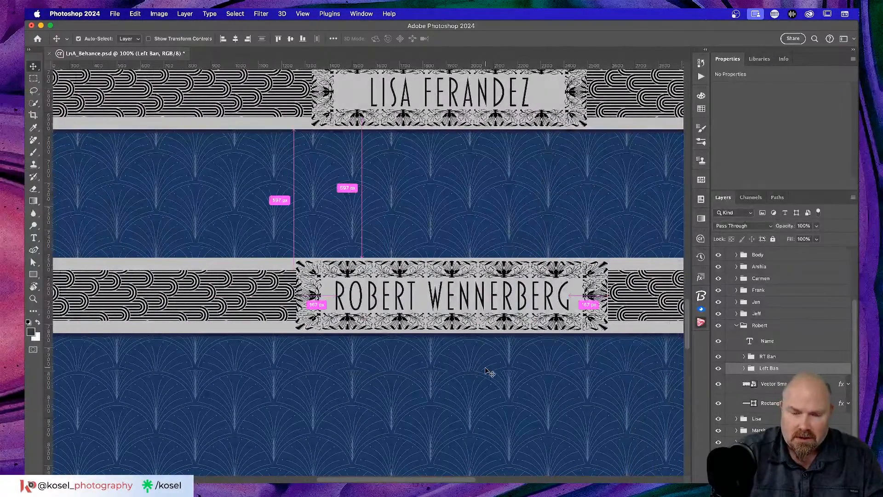
Step: Zoom out to 25% and scroll through the whole poster to check the banners
{"action": "key", "text": "super+0"}
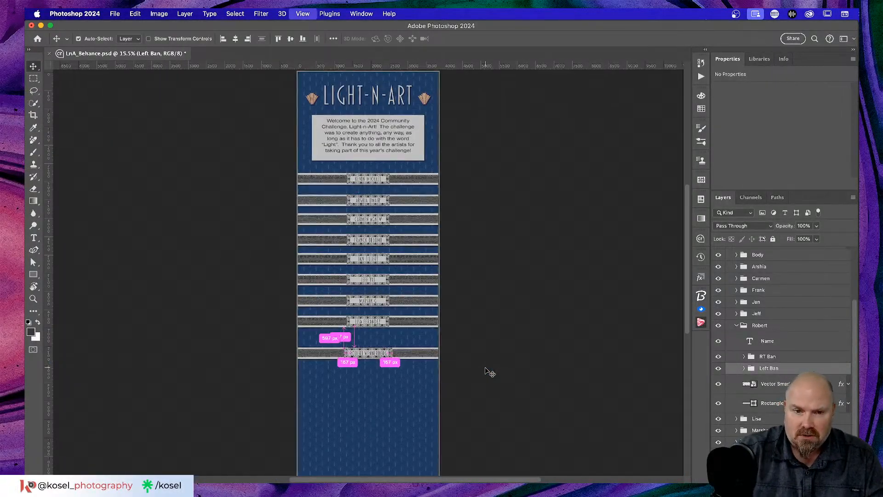
{"action": "key", "text": "super+equal"}
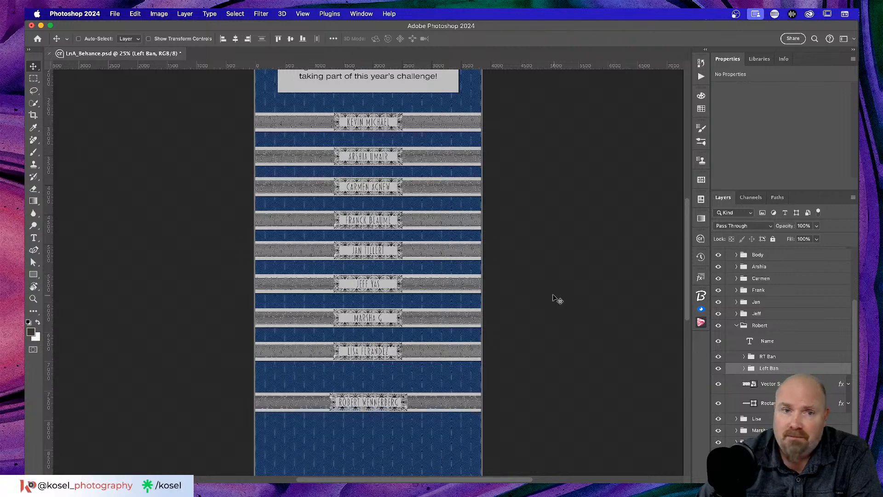
{"action": "scroll", "coordinate": [554, 296], "scroll_direction": "up", "scroll_amount": 2}
{"action": "scroll", "coordinate": [553, 298], "scroll_direction": "up", "scroll_amount": 2}
{"action": "scroll", "coordinate": [554, 299], "scroll_direction": "down", "scroll_amount": 4}
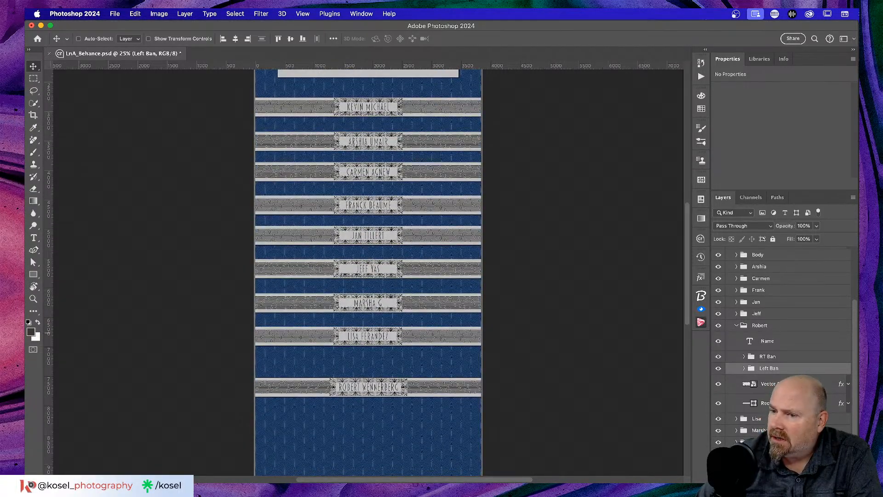
{"action": "scroll", "coordinate": [574, 344], "scroll_direction": "down", "scroll_amount": 4}
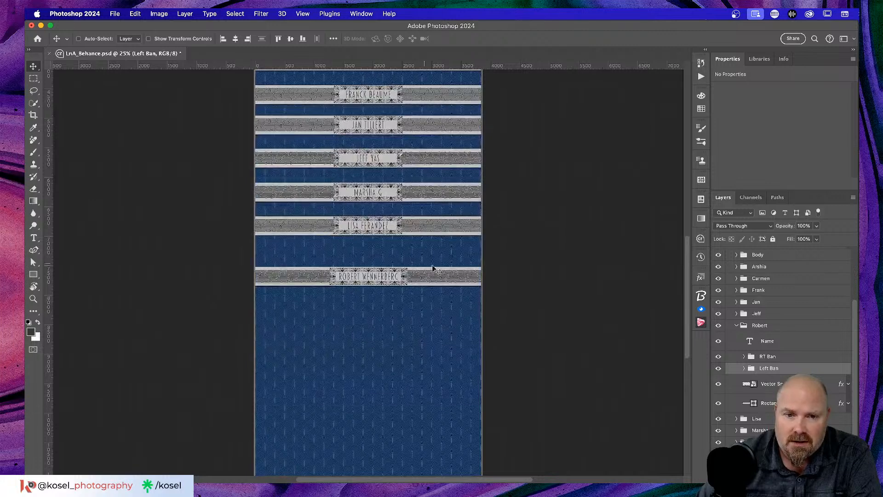
Step: Collapse the banner group, try moving it lower in the layer stack, then undo that reorder
{"action": "left_click", "coordinate": [737, 326]}
{"action": "scroll", "coordinate": [736, 329], "scroll_direction": "up", "scroll_amount": 3}
{"action": "scroll", "coordinate": [463, 339], "scroll_direction": "up", "scroll_amount": 3}
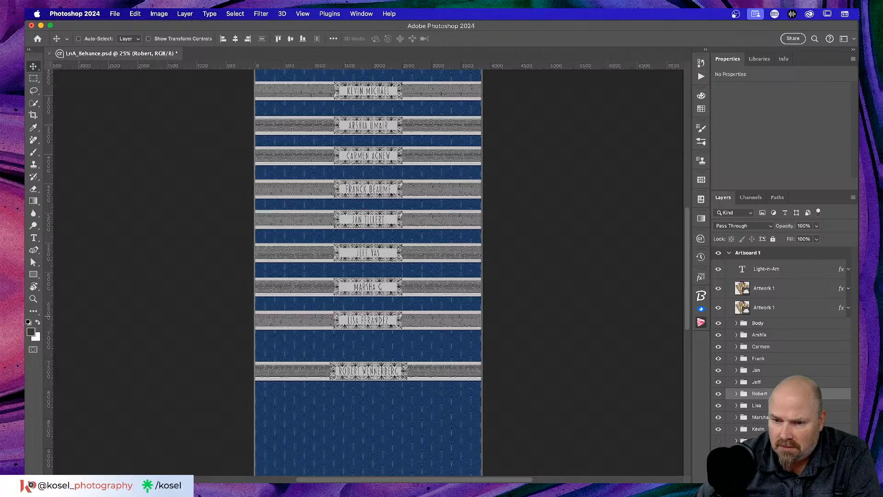
{"action": "left_click", "coordinate": [782, 428]}
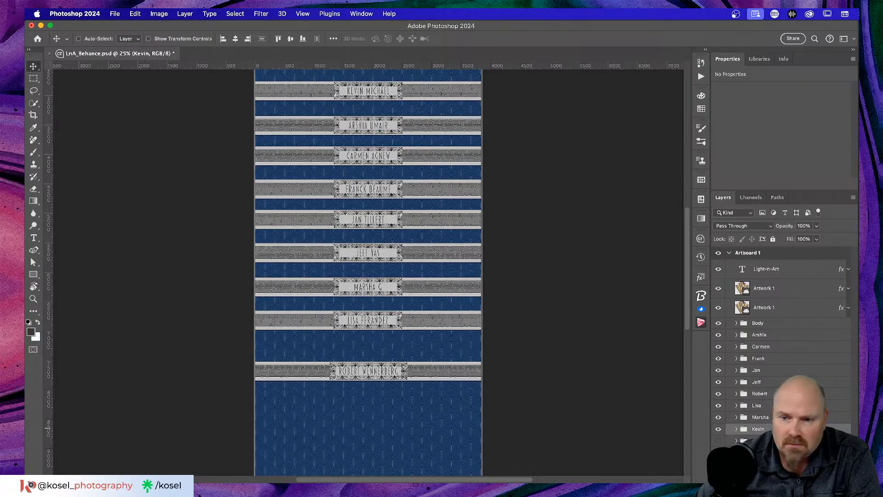
{"action": "left_click", "coordinate": [768, 394]}
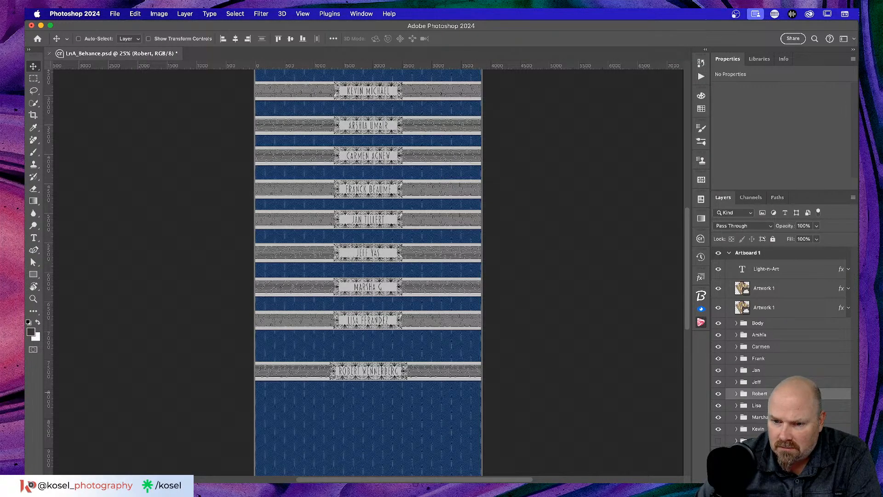
{"action": "left_click_drag", "start_coordinate": [768, 392], "coordinate": [767, 434]}
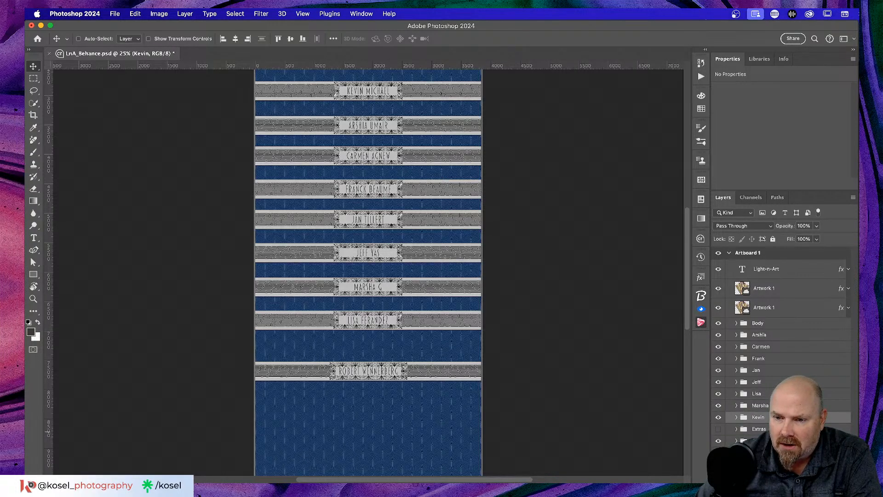
{"action": "key", "text": "super"}
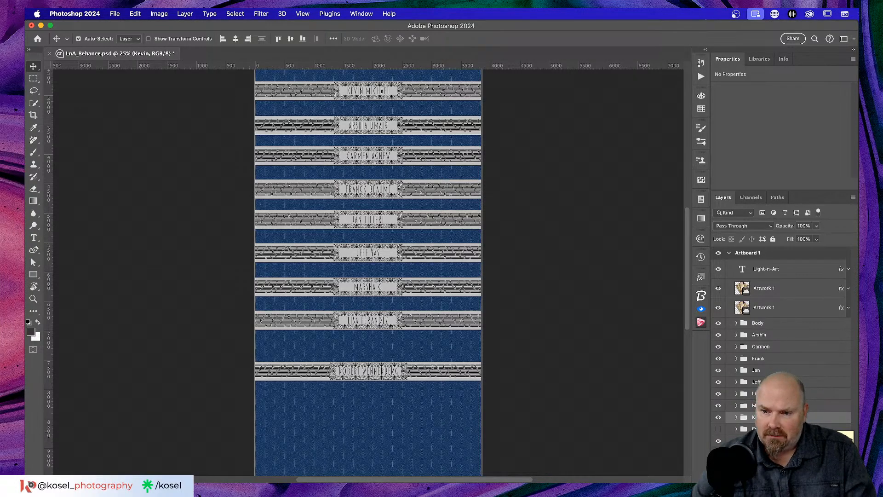
{"action": "key", "text": "super+z"}
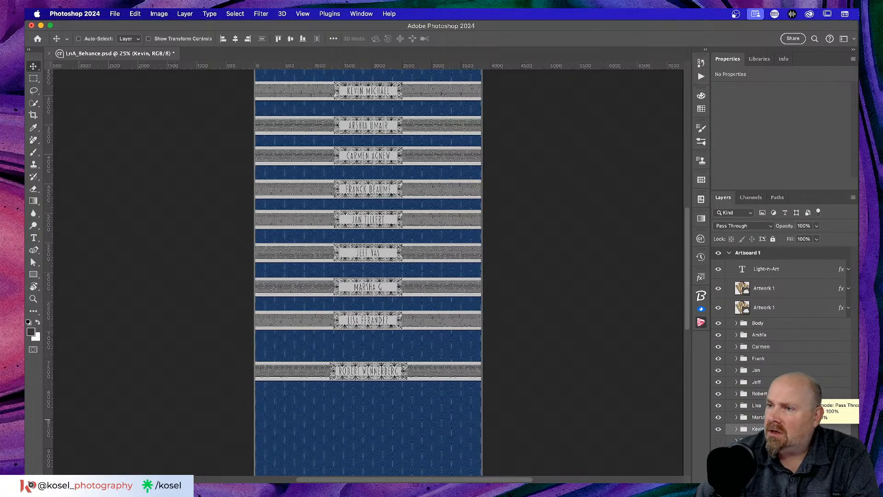
Step: Reorder the winner groups so the lower group moves up between the two banners above
{"action": "left_click", "coordinate": [781, 336]}
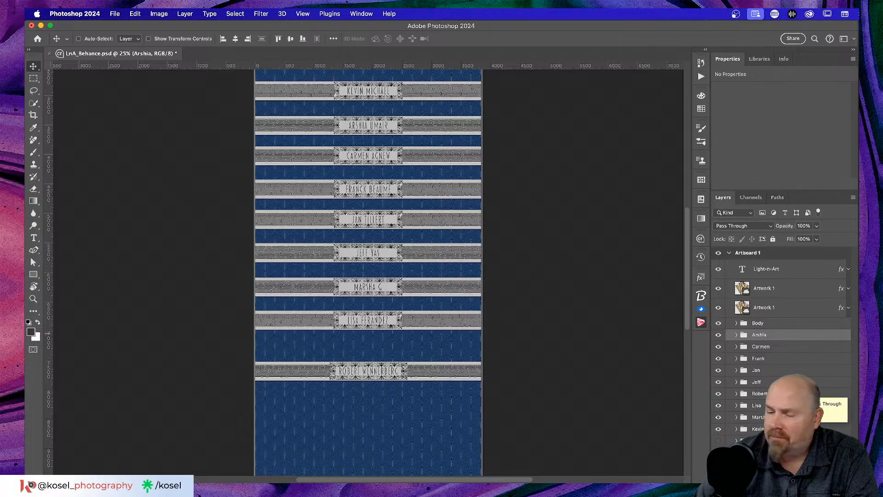
{"action": "left_click_drag", "start_coordinate": [782, 393], "coordinate": [784, 437]}
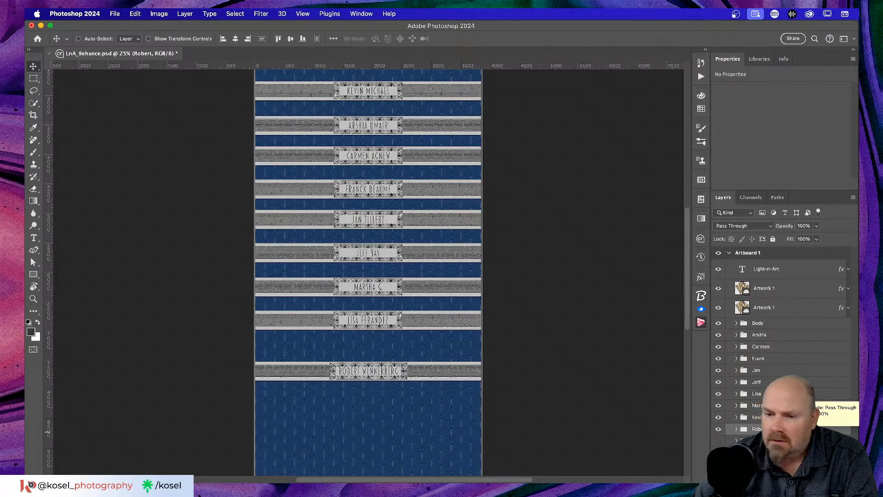
{"action": "left_click_drag", "start_coordinate": [758, 416], "coordinate": [758, 390]}
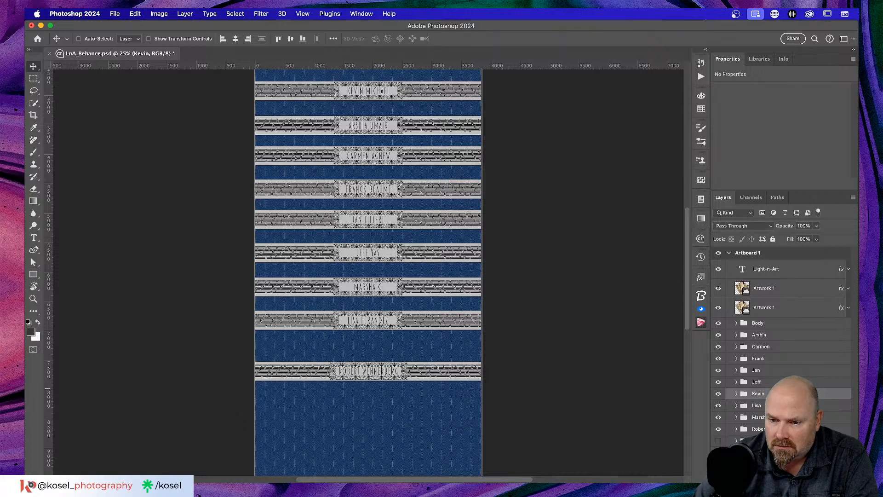
Step: Duplicate the bottom winner's banner group with Cmd+J
{"action": "left_click", "coordinate": [759, 429]}
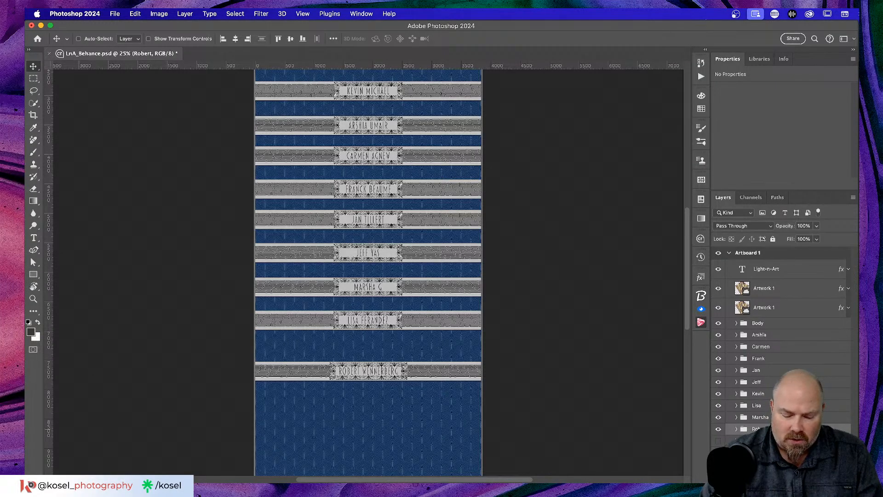
{"action": "key", "text": "super+j"}
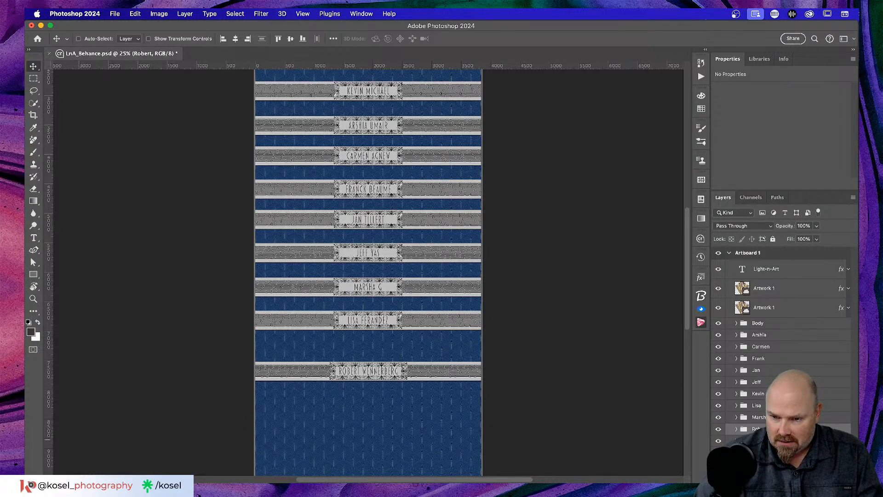
{"action": "left_click", "coordinate": [759, 440]}
{"action": "scroll", "coordinate": [524, 297], "scroll_direction": "down", "scroll_amount": 5}
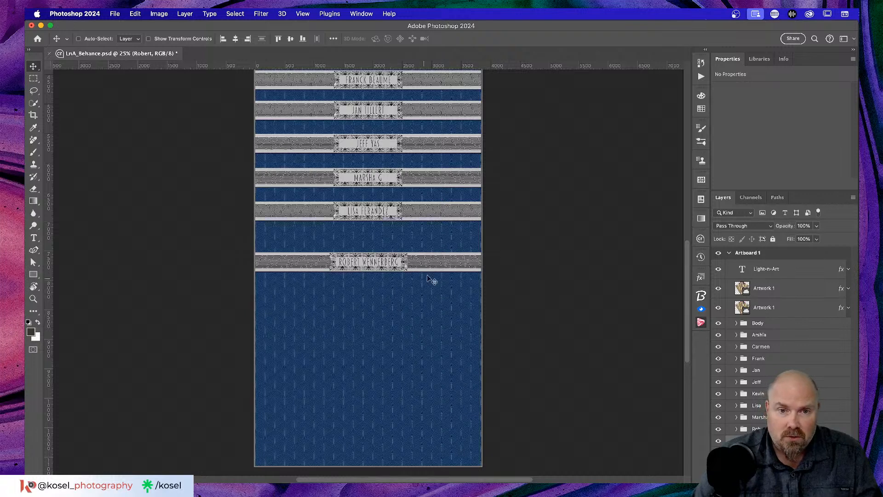
Step: Move the copied banner below the previous one and rename its group to the new winner's first name
{"action": "left_click_drag", "start_coordinate": [432, 266], "coordinate": [431, 300]}
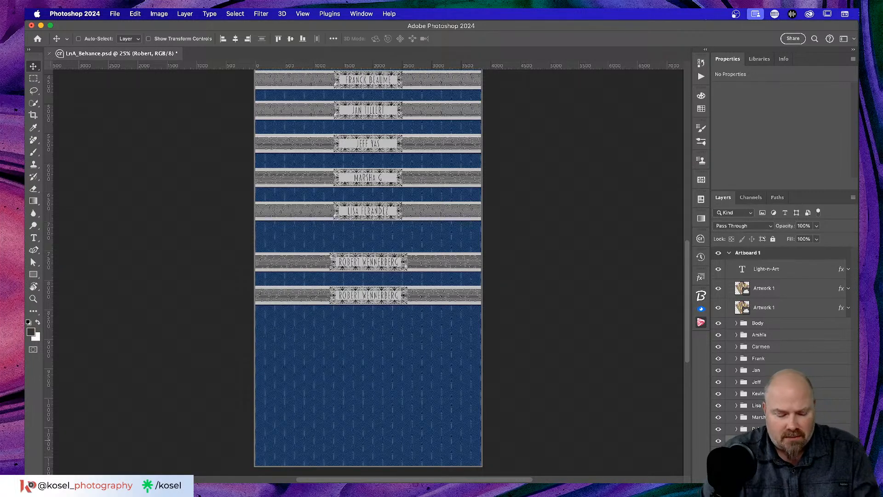
{"action": "key", "text": "Return"}
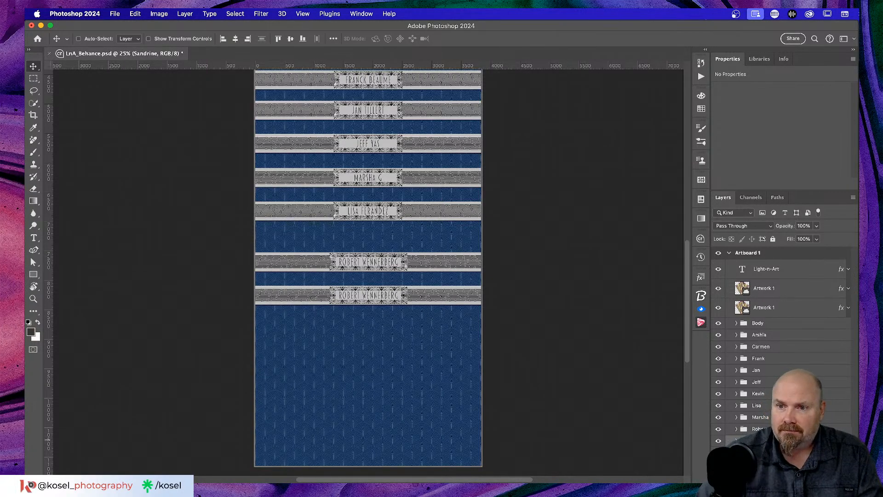
{"action": "double_click", "coordinate": [731, 60]}
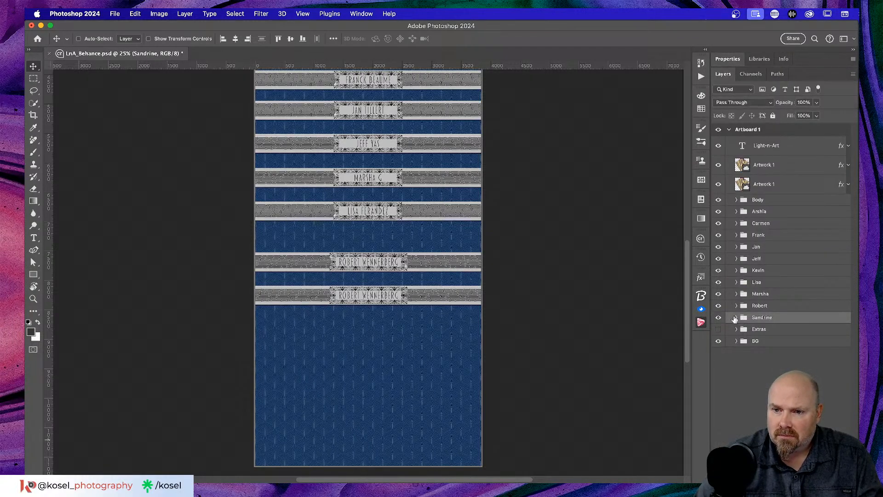
Step: Replace the lower banner's name text with the new winner's full name and commit it
{"action": "left_click", "coordinate": [736, 318]}
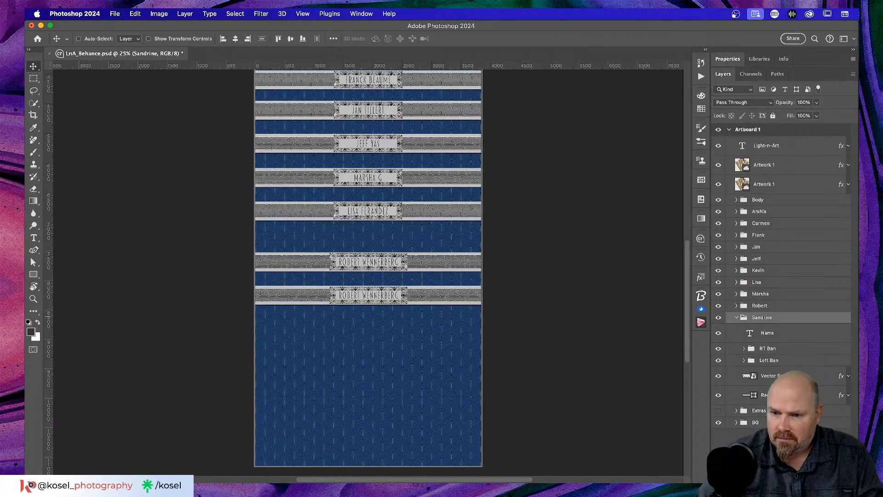
{"action": "double_click", "coordinate": [750, 333]}
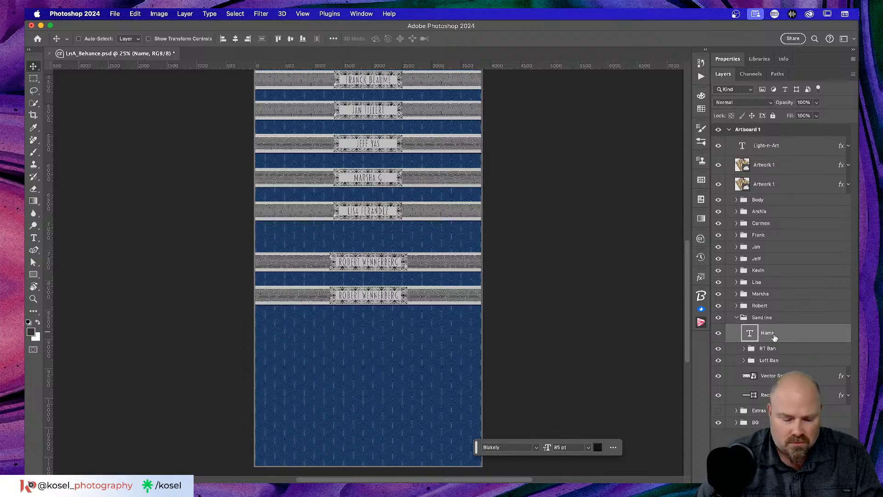
{"action": "left_click", "coordinate": [373, 296]}
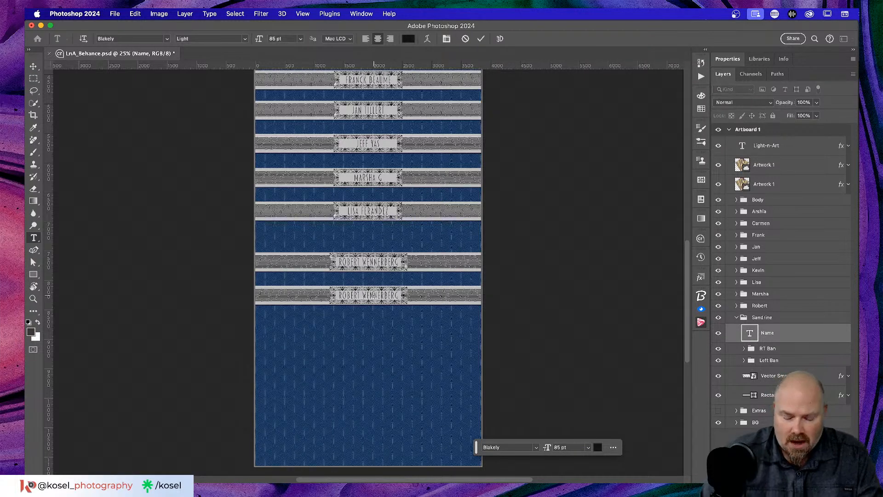
{"action": "key", "text": "super+equal"}
{"action": "key", "text": "super+equal"}
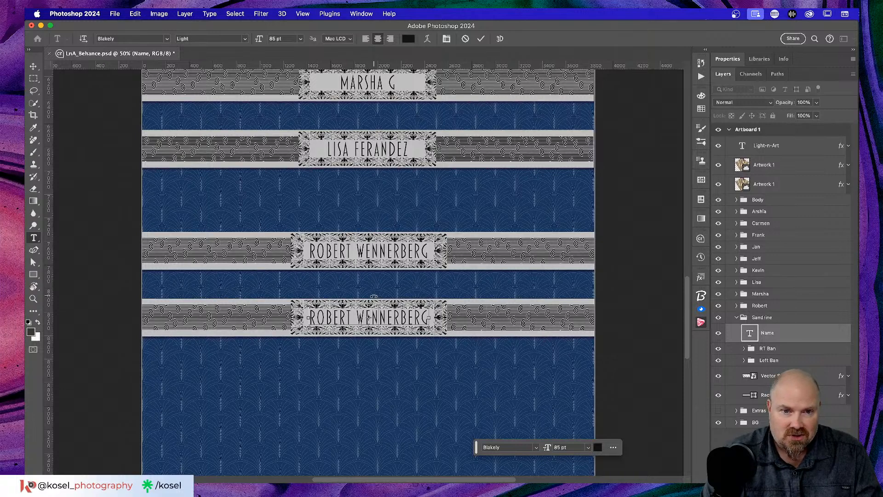
{"action": "key", "text": "super+a"}
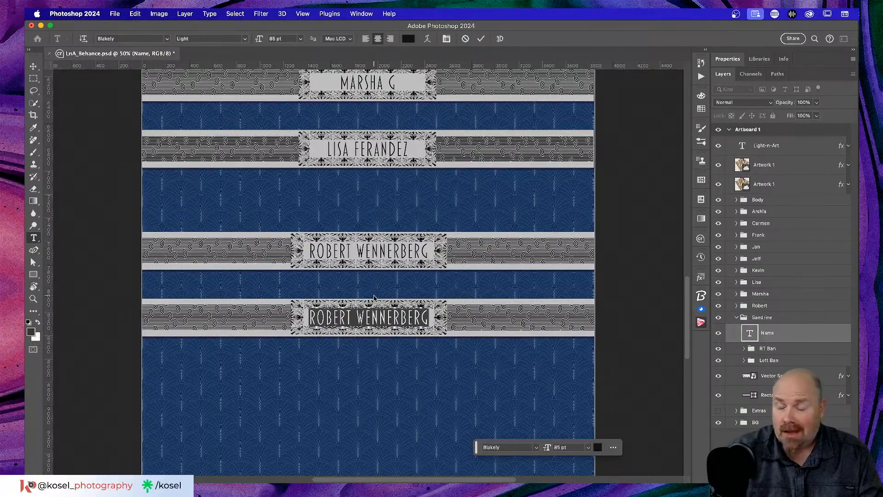
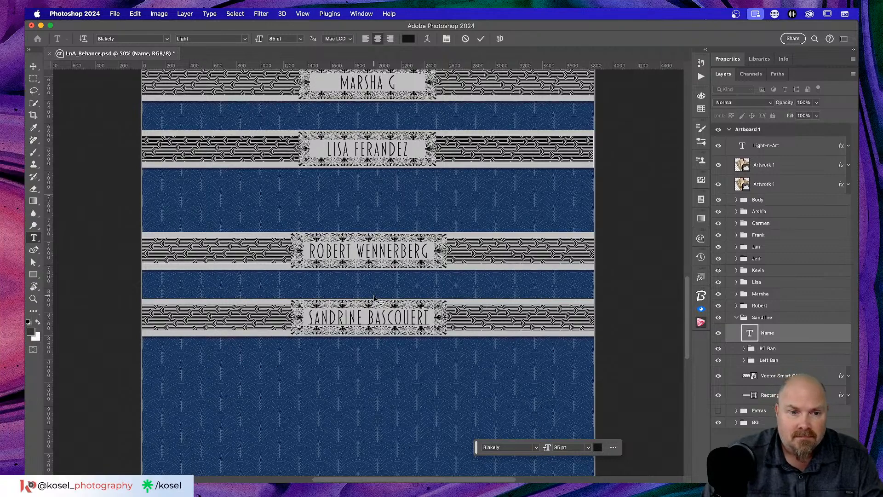
{"action": "left_click", "coordinate": [481, 39]}
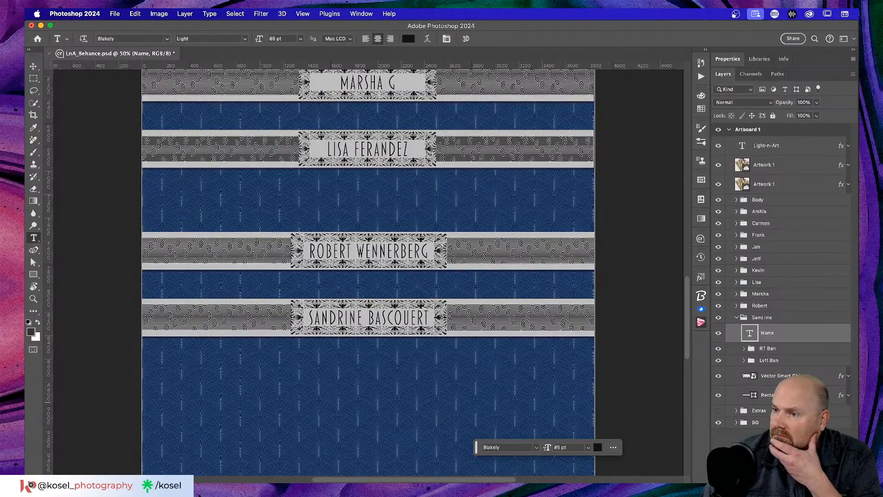
{"action": "scroll", "coordinate": [456, 348], "scroll_direction": "up", "scroll_amount": 5}
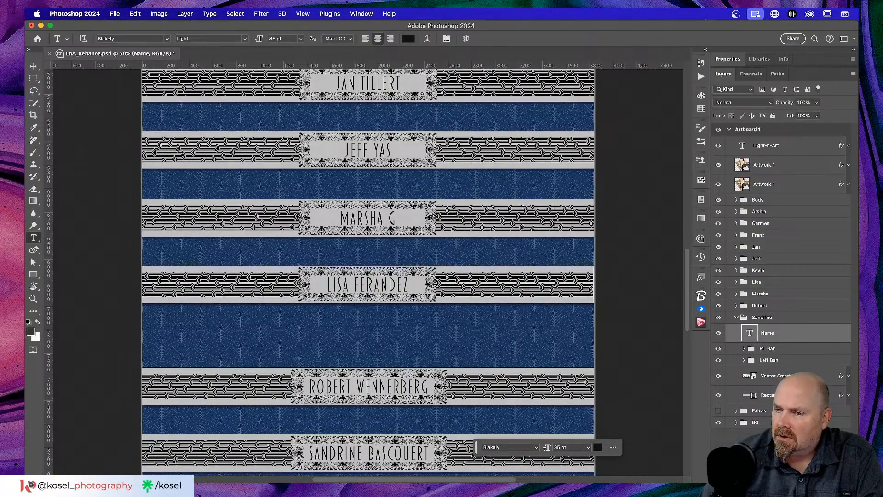
Step: Type the full surname into the banner that showed only an initial and commit the edit
{"action": "left_click", "coordinate": [737, 294]}
{"action": "left_click", "coordinate": [762, 309]}
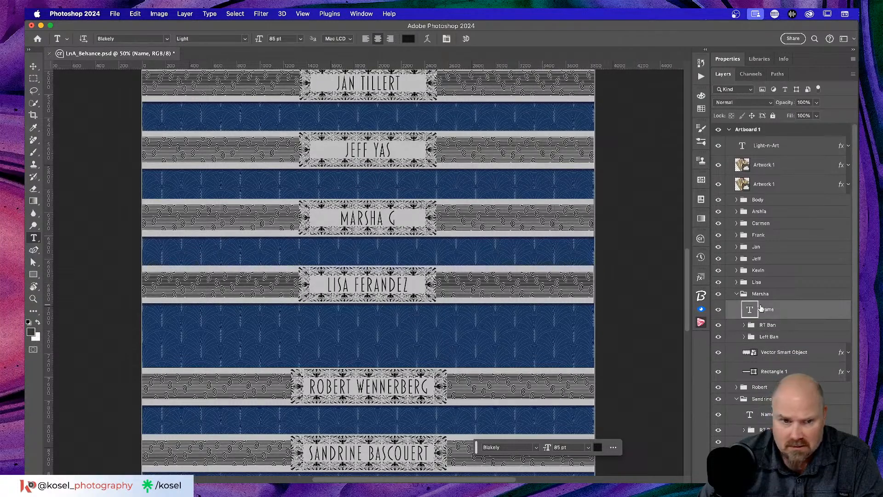
{"action": "left_click", "coordinate": [391, 218]}
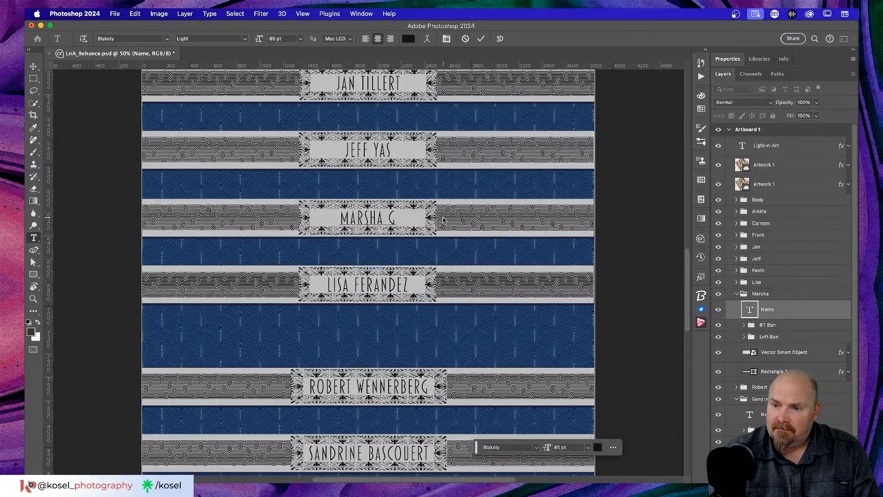
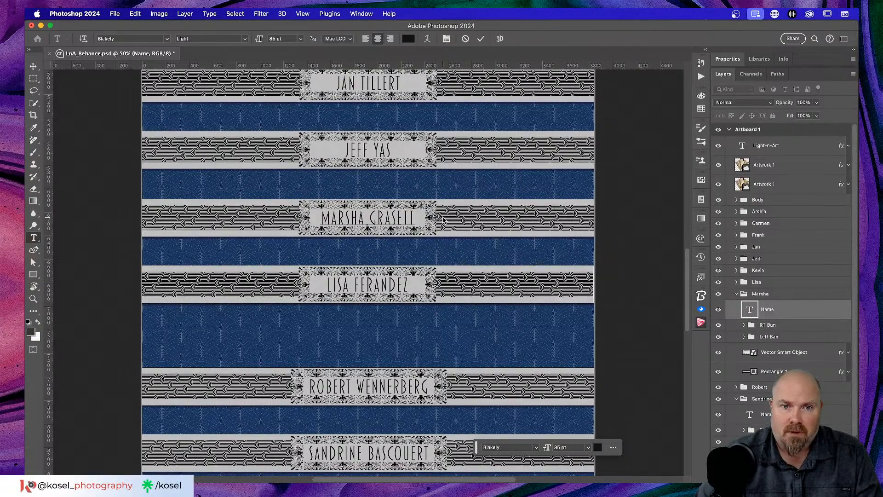
{"action": "left_click", "coordinate": [481, 38]}
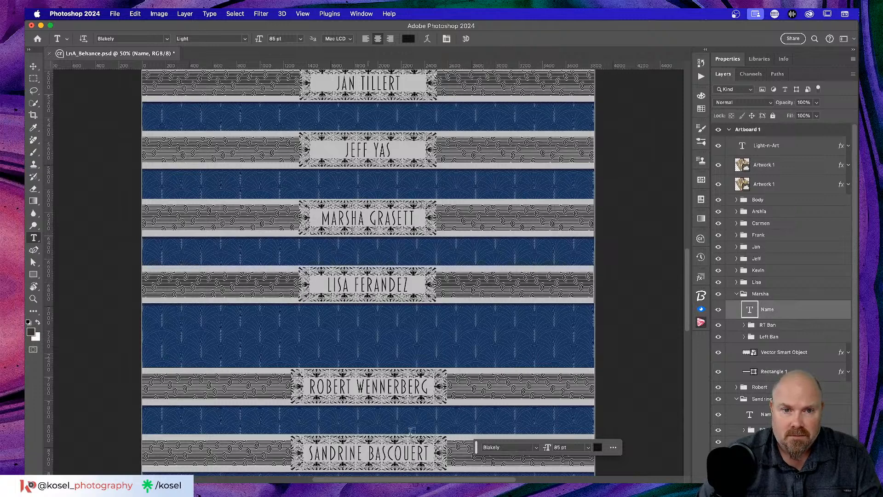
{"action": "left_click", "coordinate": [736, 294]}
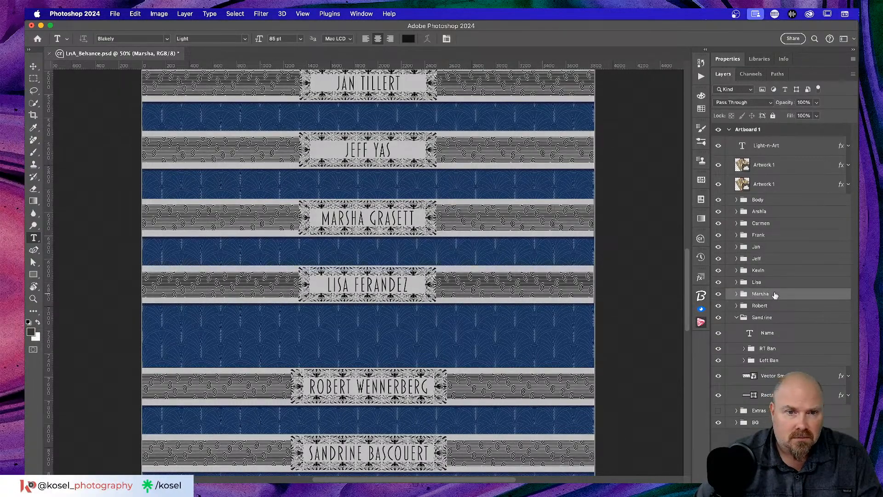
Step: Select the next banner group in the Layers panel and duplicate it
{"action": "scroll", "coordinate": [504, 294], "scroll_direction": "down", "scroll_amount": 2}
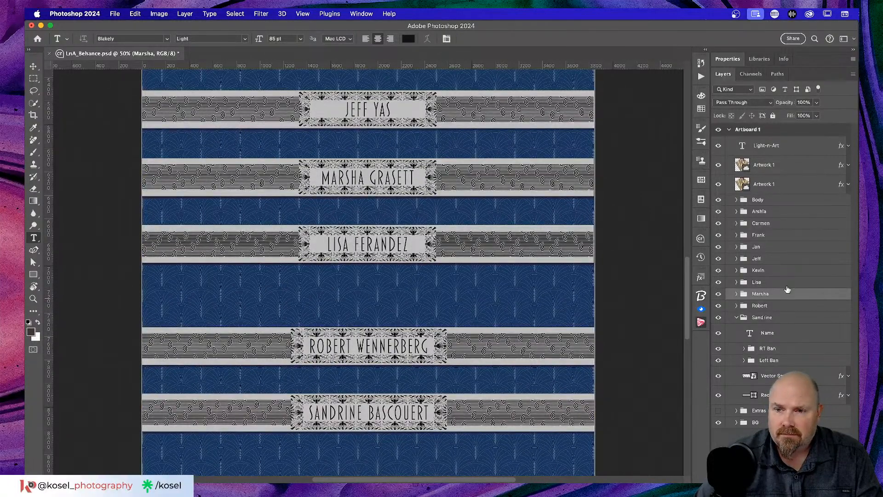
{"action": "scroll", "coordinate": [395, 362], "scroll_direction": "up", "scroll_amount": 3}
{"action": "scroll", "coordinate": [395, 363], "scroll_direction": "up", "scroll_amount": 3}
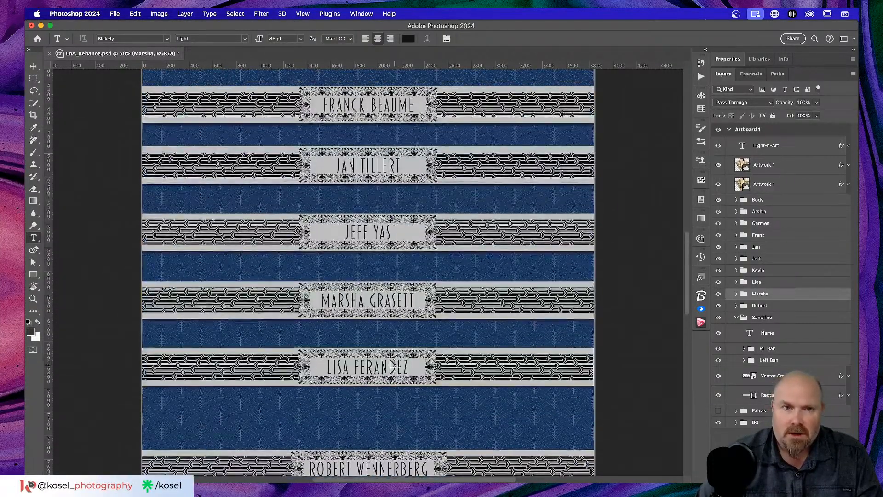
{"action": "scroll", "coordinate": [407, 364], "scroll_direction": "up", "scroll_amount": 4}
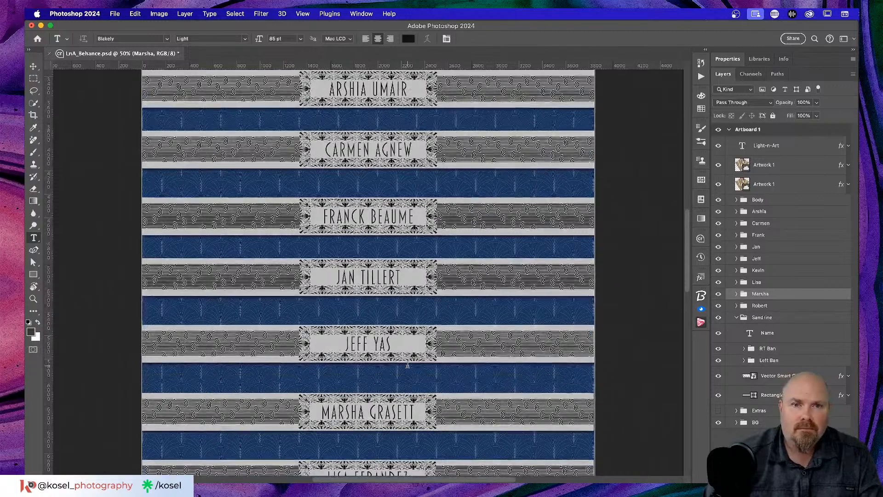
{"action": "scroll", "coordinate": [408, 364], "scroll_direction": "down", "scroll_amount": 10}
{"action": "scroll", "coordinate": [407, 364], "scroll_direction": "up", "scroll_amount": 5}
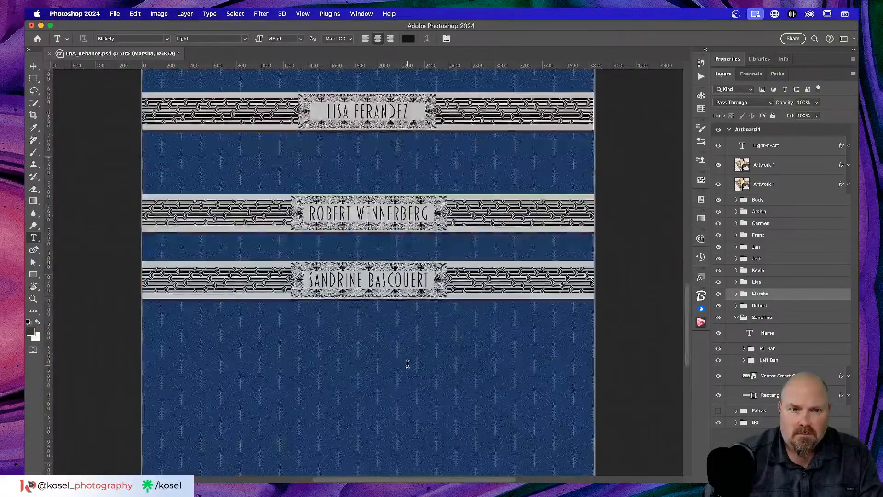
{"action": "scroll", "coordinate": [406, 362], "scroll_direction": "down", "scroll_amount": 2}
{"action": "scroll", "coordinate": [452, 335], "scroll_direction": "up", "scroll_amount": 6}
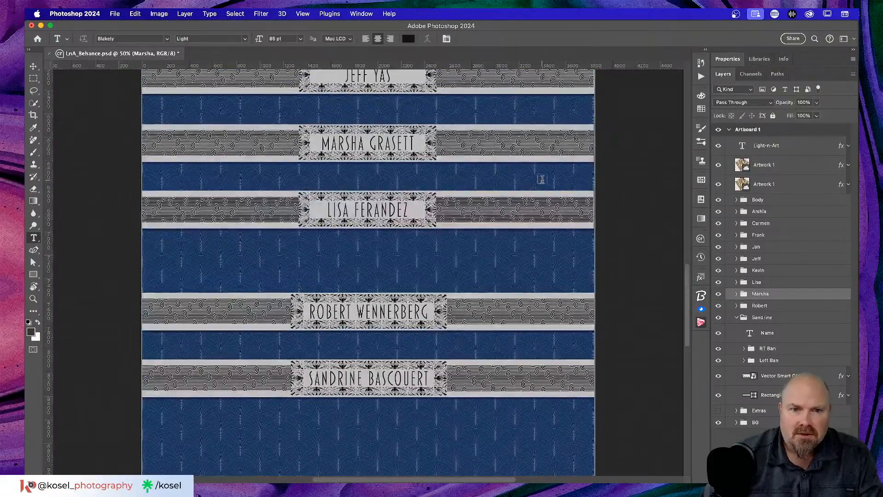
{"action": "left_click", "coordinate": [771, 282]}
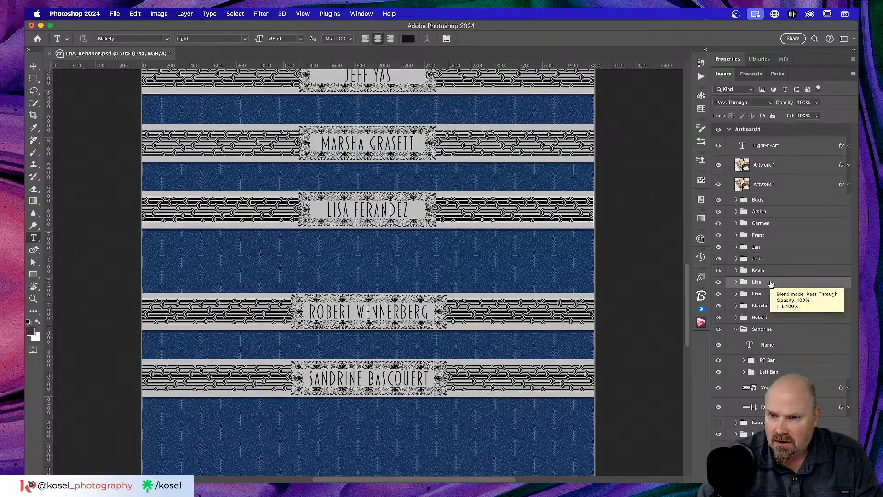
{"action": "key", "text": "super+j"}
Step: Move the duplicate group to the bottom of the stack and rename it to the new winner's first name
{"action": "left_click_drag", "start_coordinate": [773, 293], "coordinate": [773, 417]}
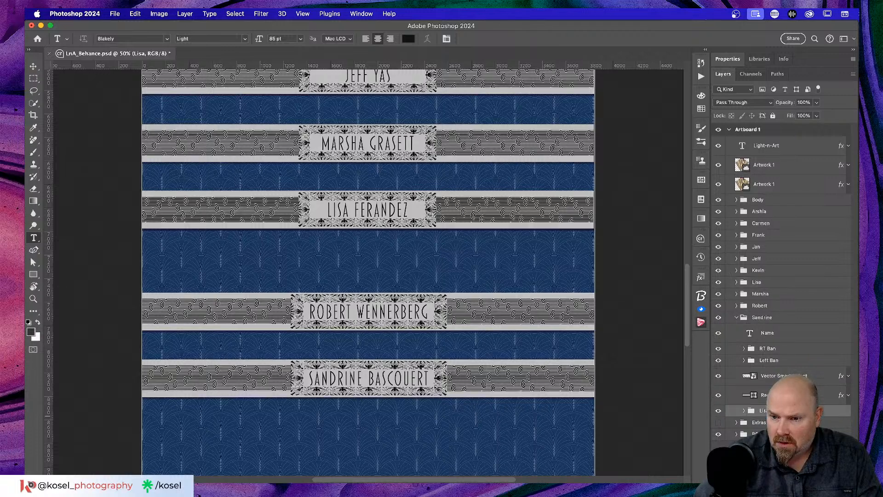
{"action": "left_click", "coordinate": [736, 320]}
{"action": "double_click", "coordinate": [764, 319]}
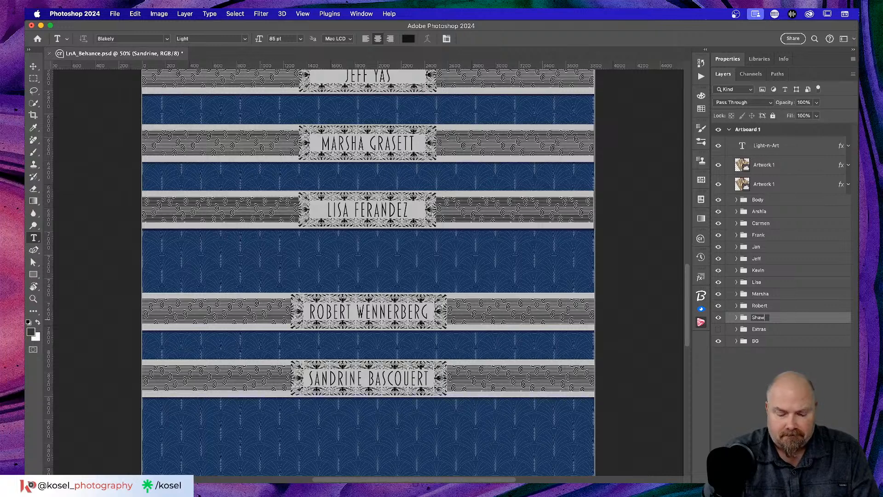
{"action": "key", "text": "Return"}
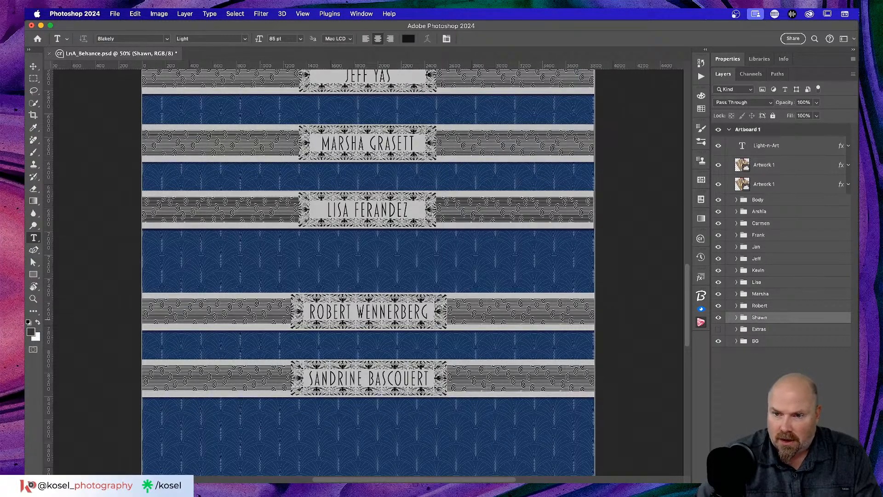
Step: Inspect the renamed group's layers and drag the banner copy just below the original on the canvas
{"action": "left_click", "coordinate": [737, 318]}
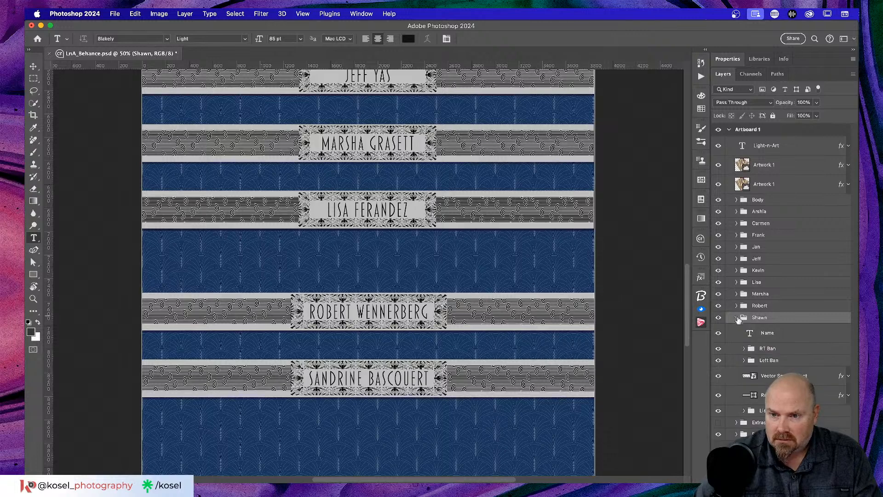
{"action": "left_click", "coordinate": [777, 333]}
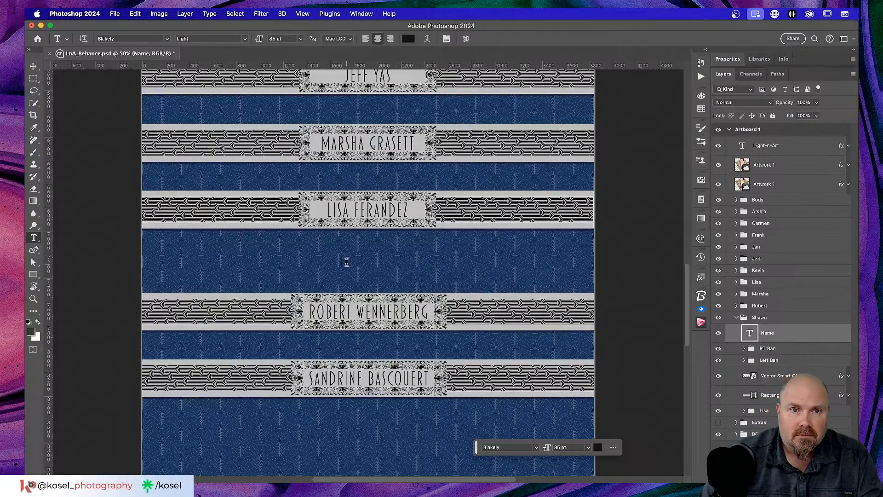
{"action": "left_click", "coordinate": [737, 319]}
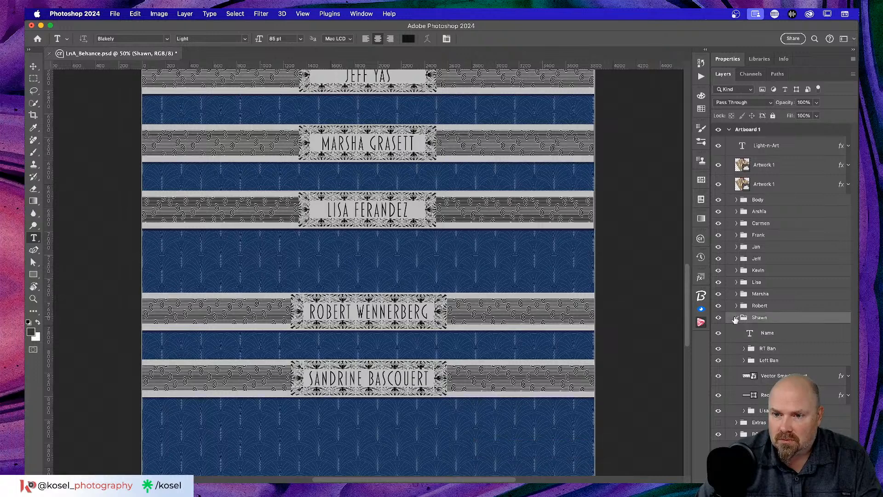
{"action": "left_click", "coordinate": [737, 318]}
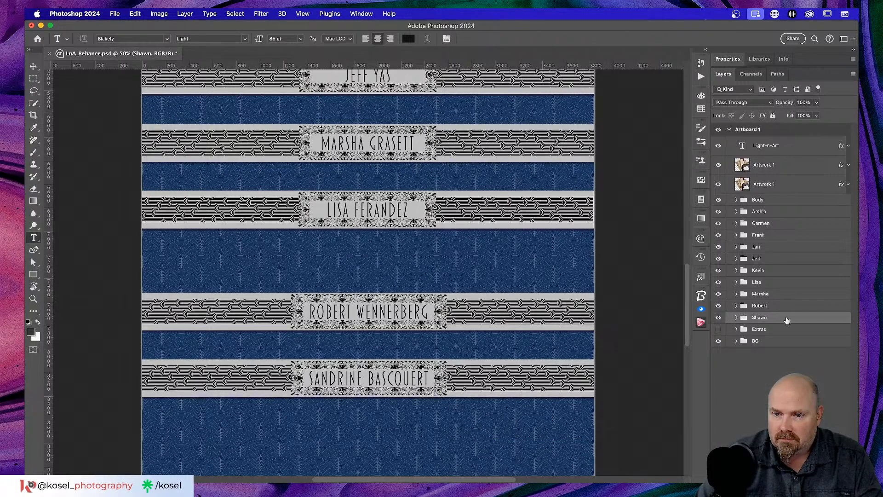
{"action": "key", "text": "v"}
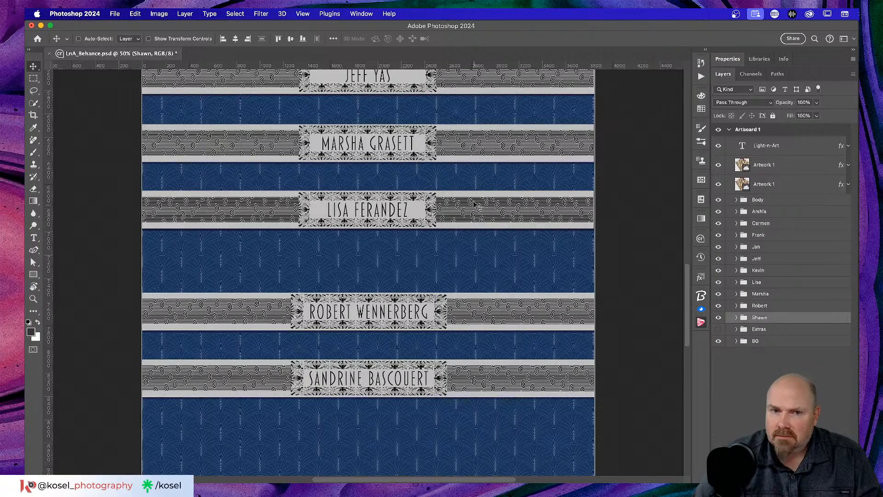
{"action": "mouse_move", "coordinate": [477, 208]}
{"action": "left_mouse_down"}
{"action": "mouse_move", "coordinate": [473, 240]}
{"action": "mouse_move", "coordinate": [474, 208]}
{"action": "left_mouse_up"}
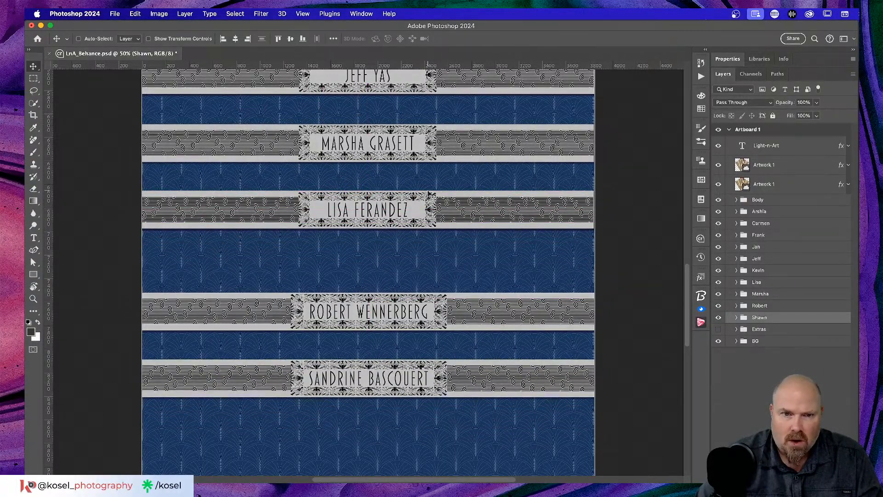
{"action": "left_click_drag", "start_coordinate": [451, 208], "coordinate": [450, 250]}
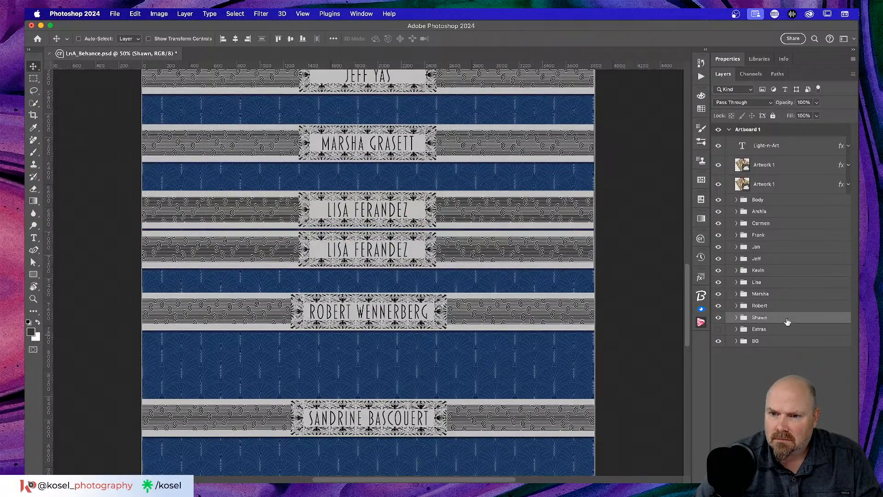
Step: Compare the banner groups' contents, then undo the duplicate banner and the group rename
{"action": "left_click", "coordinate": [736, 318]}
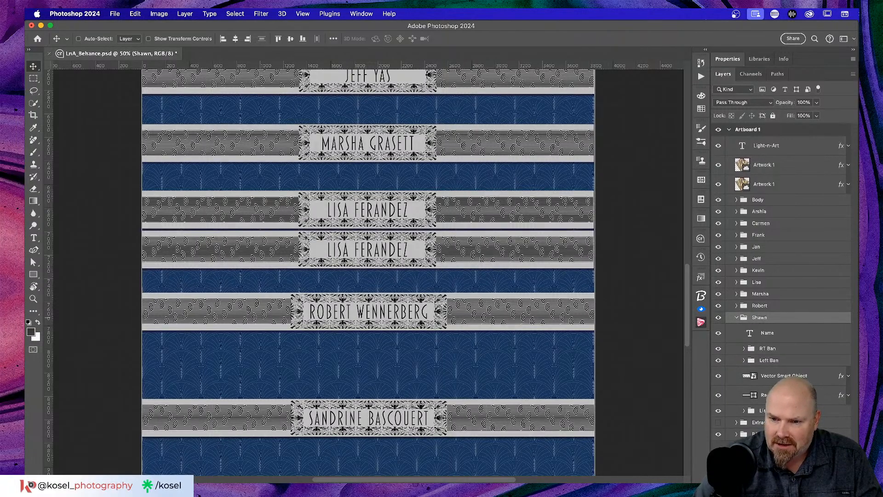
{"action": "left_click", "coordinate": [735, 317]}
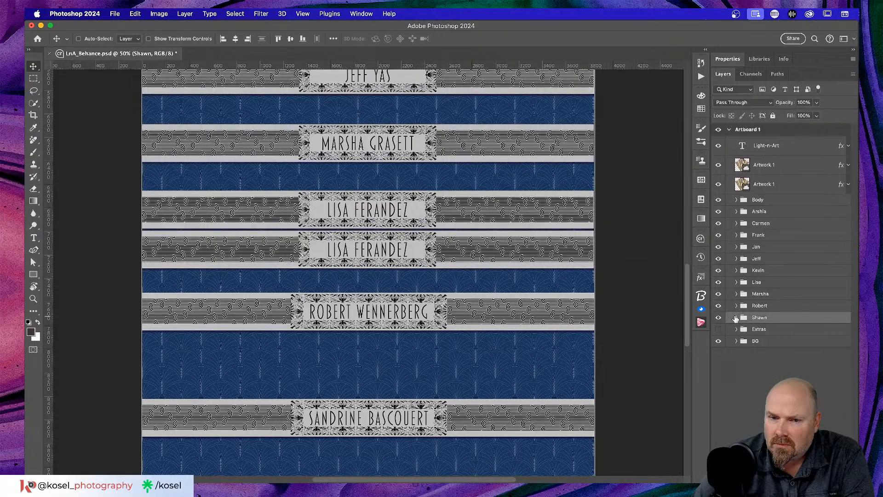
{"action": "left_click", "coordinate": [735, 318]}
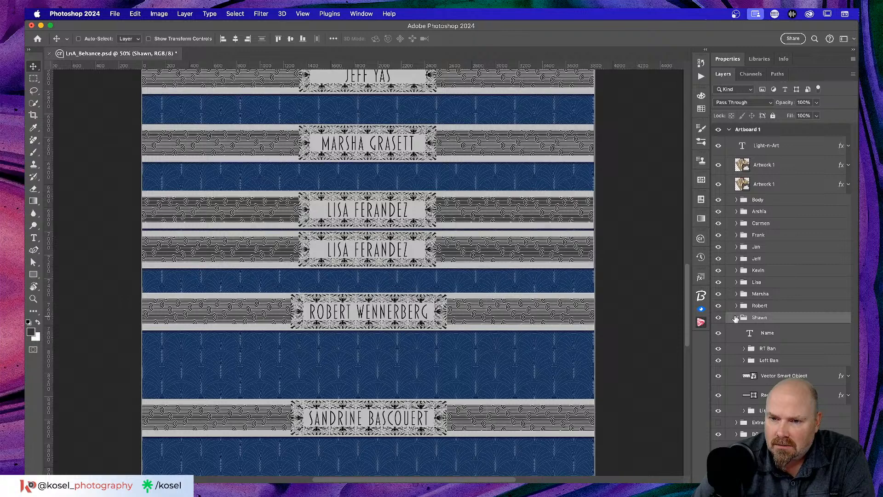
{"action": "left_click", "coordinate": [736, 318]}
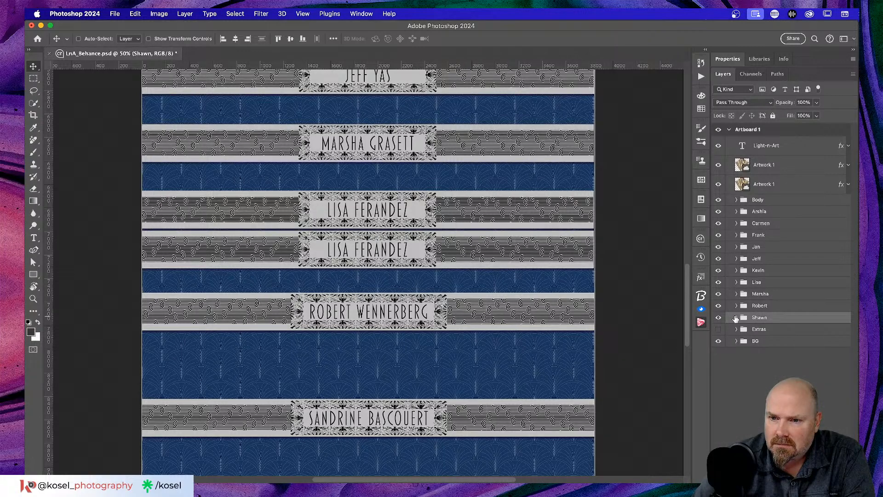
{"action": "left_click", "coordinate": [737, 305]}
{"action": "left_click", "coordinate": [736, 305]}
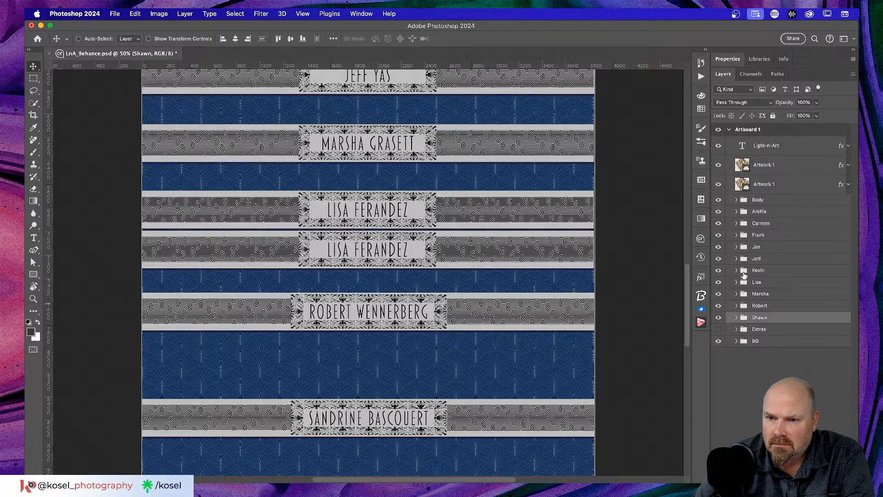
{"action": "left_click", "coordinate": [736, 283]}
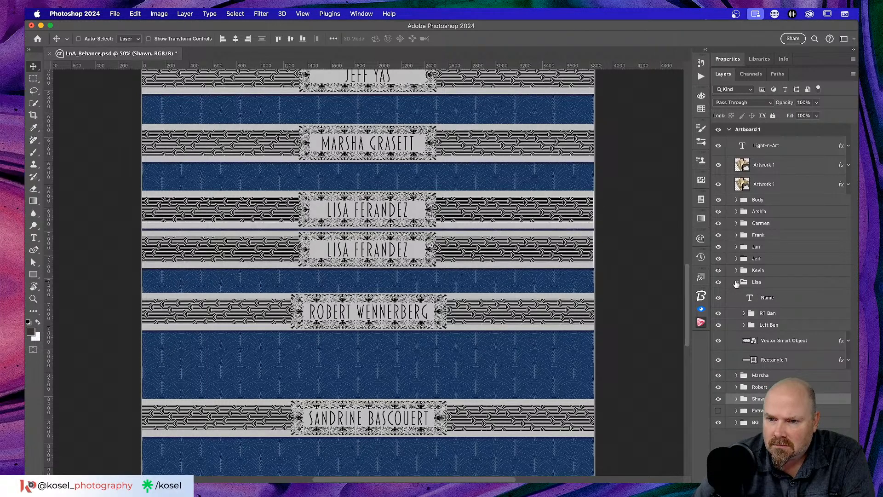
{"action": "left_click", "coordinate": [737, 282]}
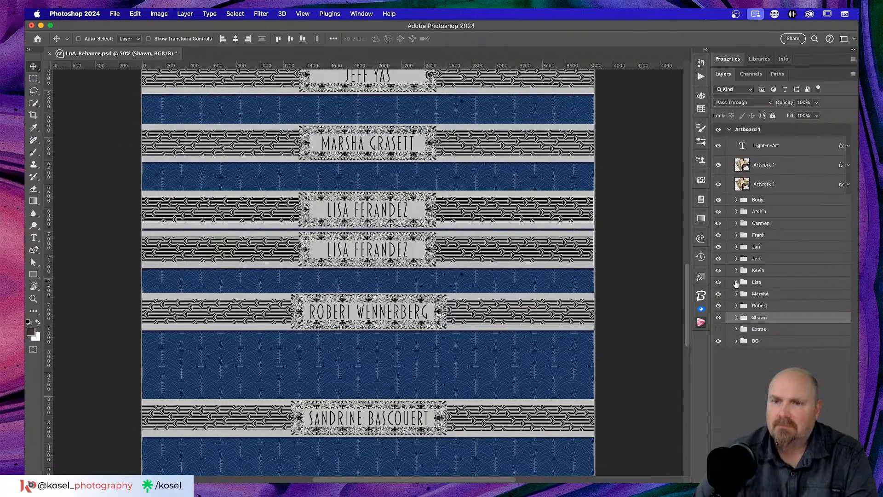
{"action": "left_click", "coordinate": [737, 317]}
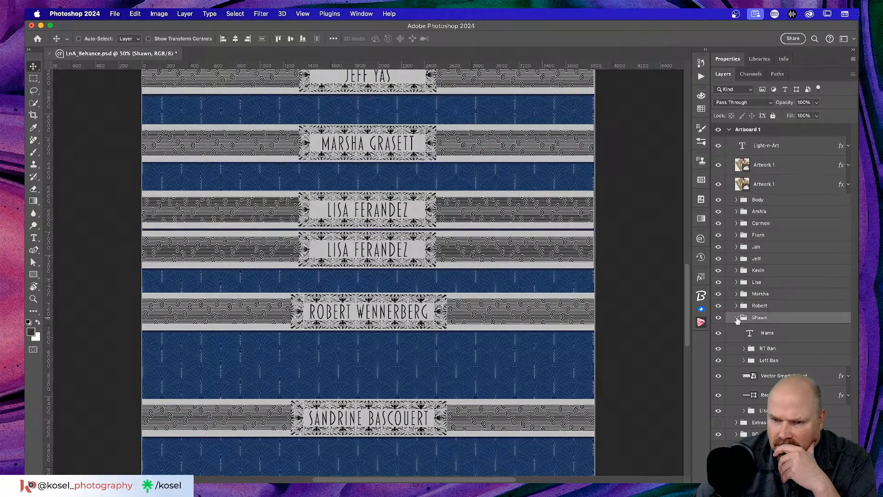
{"action": "left_click", "coordinate": [737, 318]}
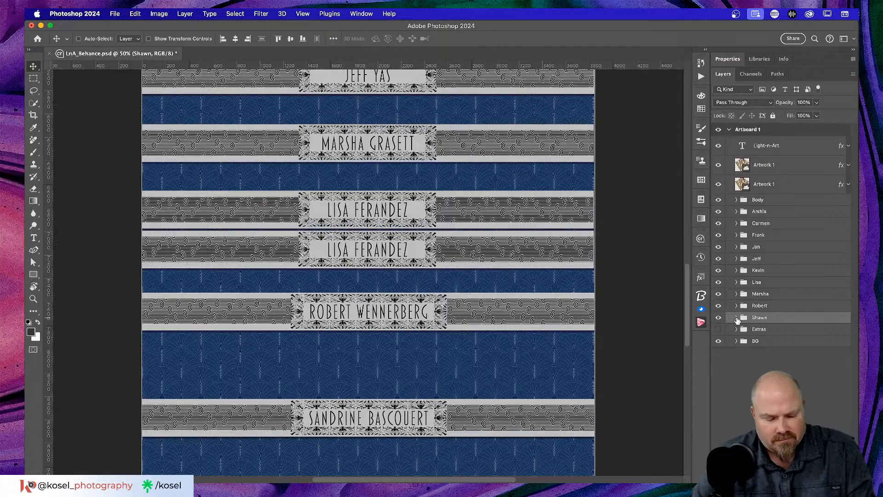
{"action": "key", "text": "super"}
{"action": "key", "text": "super+z"}
{"action": "key", "text": "super+z"}
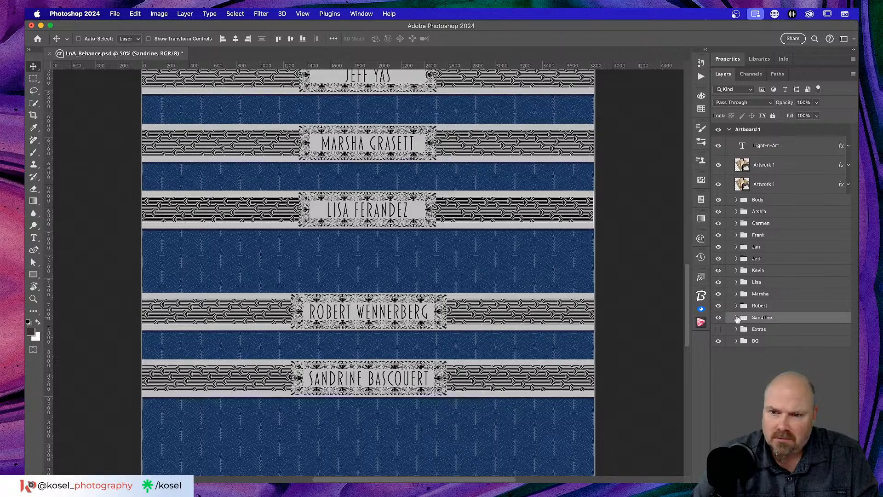
Step: Option-drag a copy of an earlier winner's banner group and place it below the lowest banner
{"action": "left_click", "coordinate": [718, 317]}
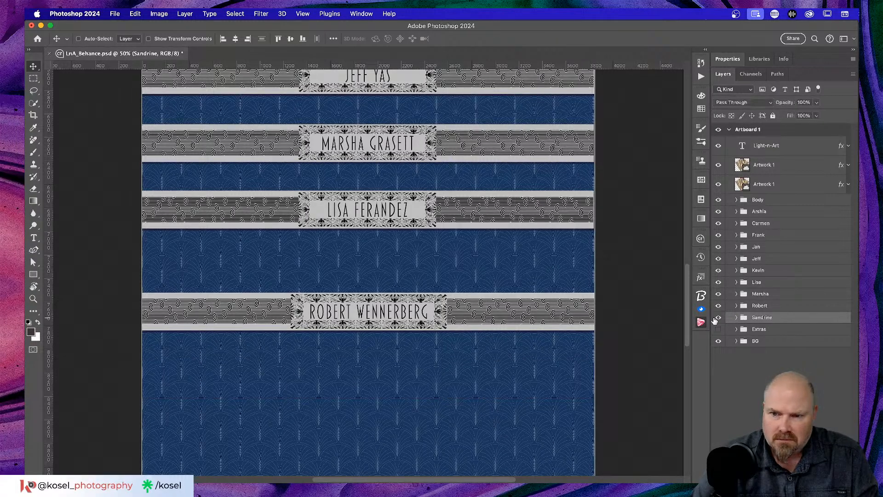
{"action": "left_click", "coordinate": [718, 317]}
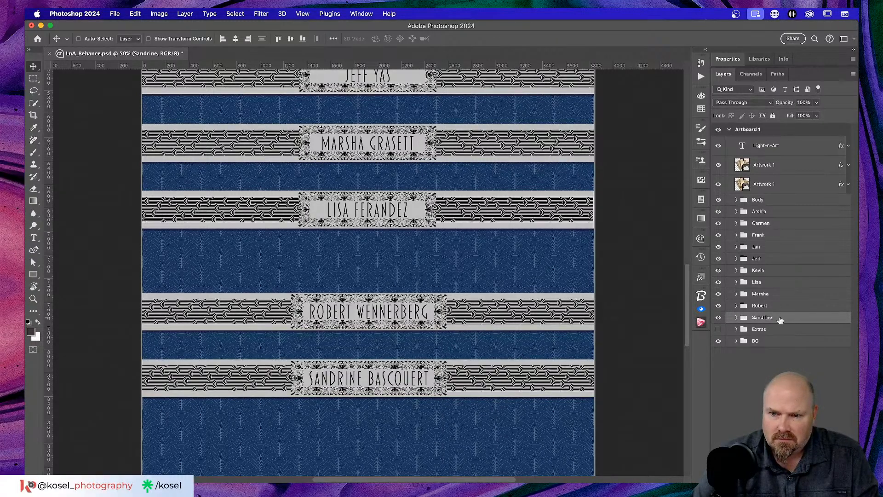
{"action": "left_click", "coordinate": [782, 284]}
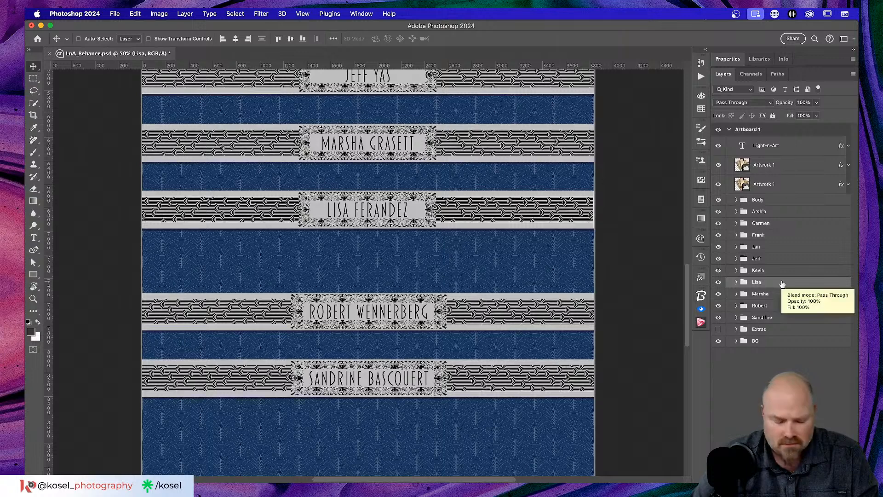
{"action": "left_click_drag", "start_coordinate": [783, 284], "coordinate": [782, 326]}
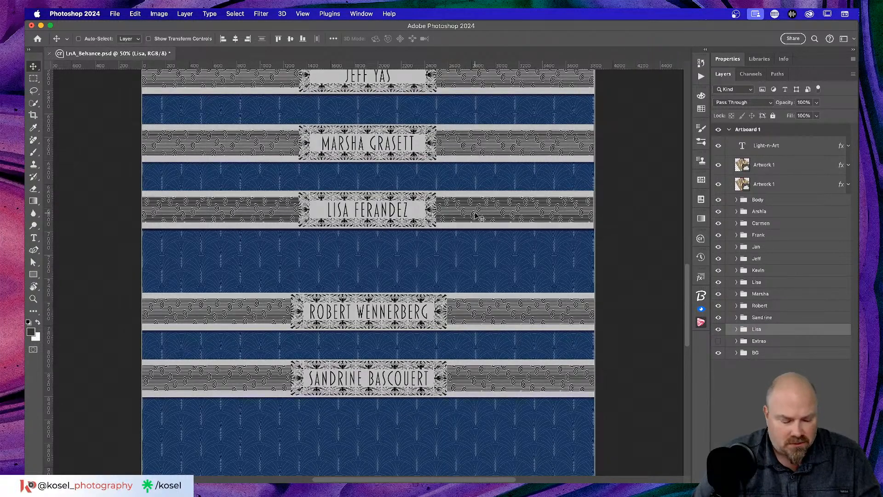
{"action": "left_click_drag", "start_coordinate": [484, 216], "coordinate": [474, 444]}
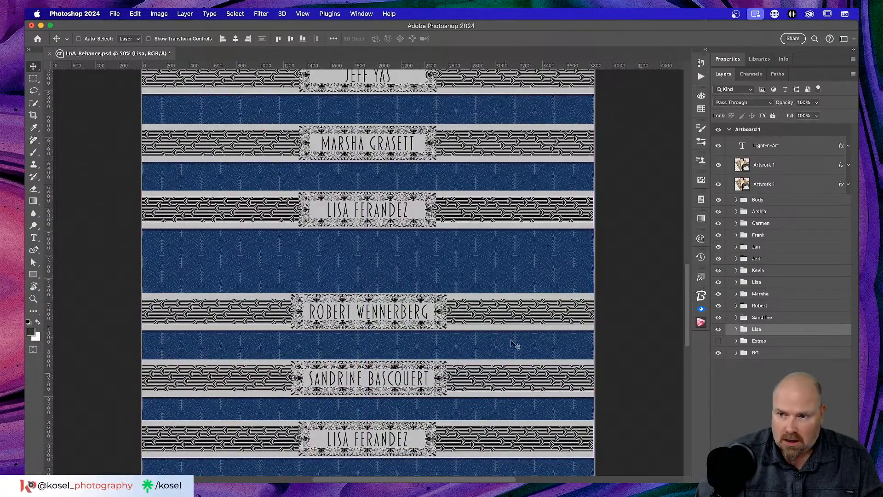
{"action": "scroll", "coordinate": [468, 160], "scroll_direction": "down", "scroll_amount": 1}
{"action": "scroll", "coordinate": [469, 162], "scroll_direction": "down", "scroll_amount": 3}
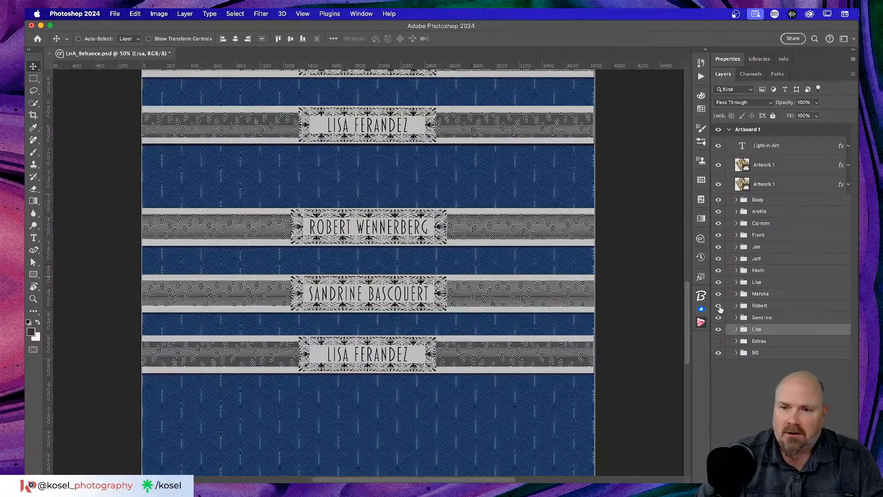
Step: Rename the copied banner group to the new winner's first name
{"action": "double_click", "coordinate": [757, 330]}
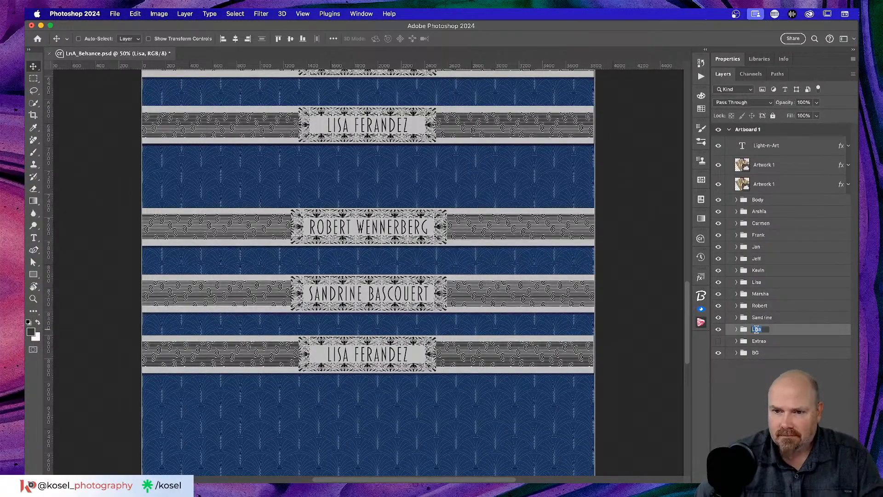
{"action": "type", "text": "Shawn"}
{"action": "key", "text": "Return"}
Step: Replace the copied banner's name text with the new winner's full name in capitals and commit it
{"action": "left_click", "coordinate": [736, 330]}
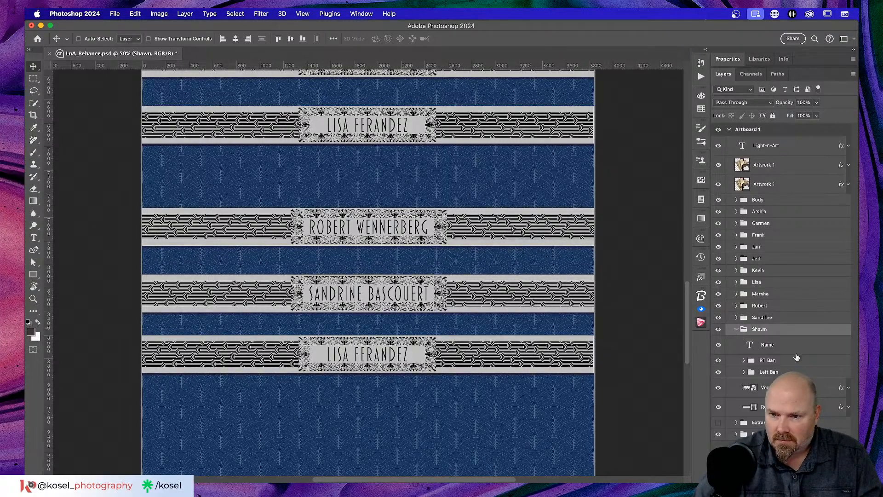
{"action": "left_click", "coordinate": [775, 347]}
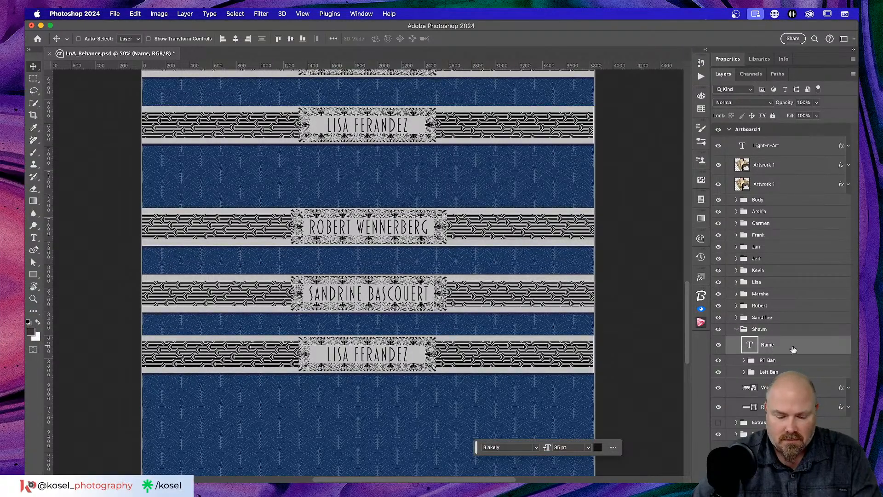
{"action": "key", "text": "t"}
{"action": "left_click", "coordinate": [389, 353]}
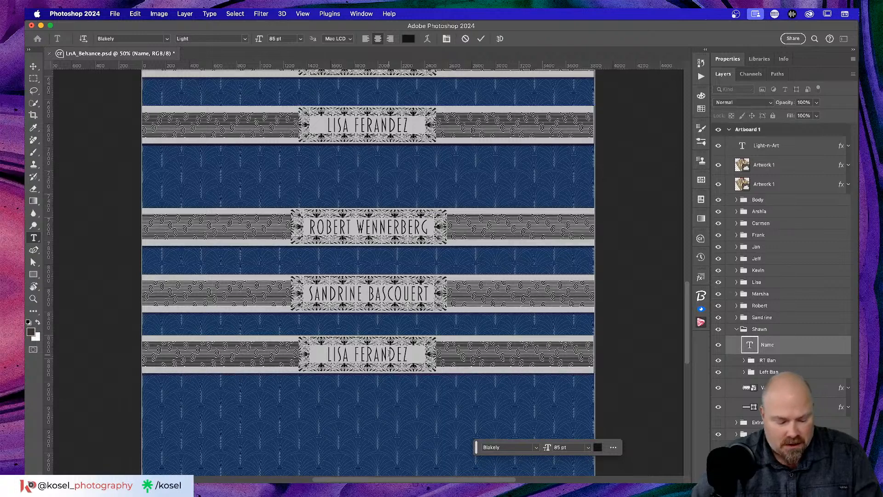
{"action": "key", "text": "super+a"}
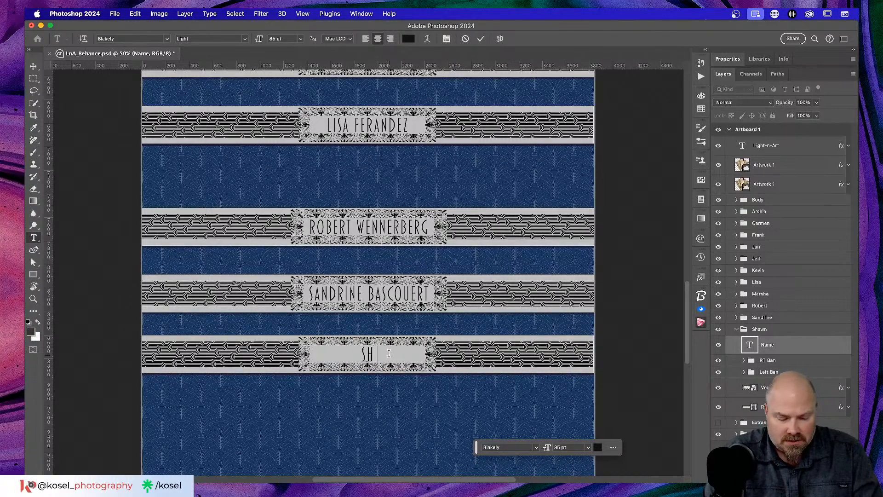
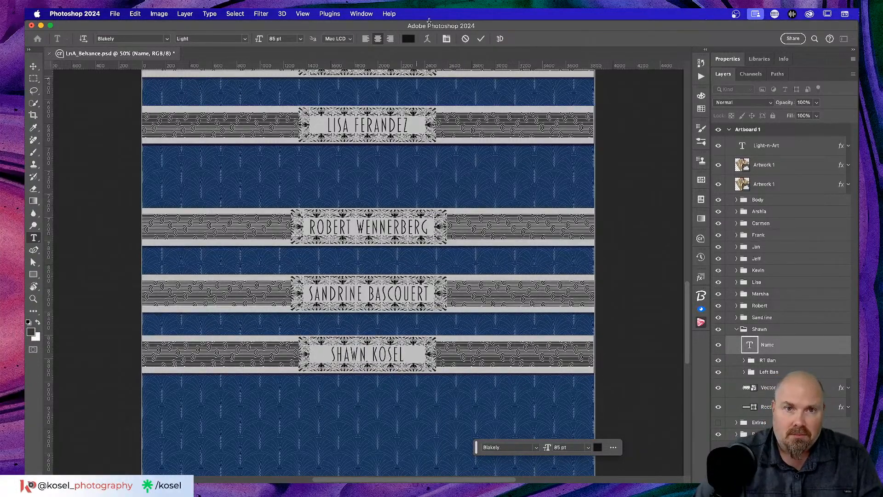
{"action": "left_click", "coordinate": [481, 39]}
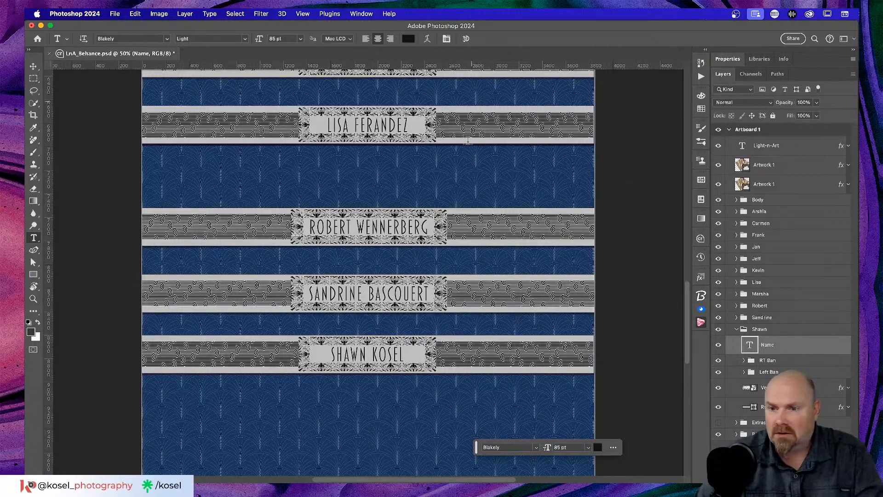
{"action": "left_click", "coordinate": [737, 329]}
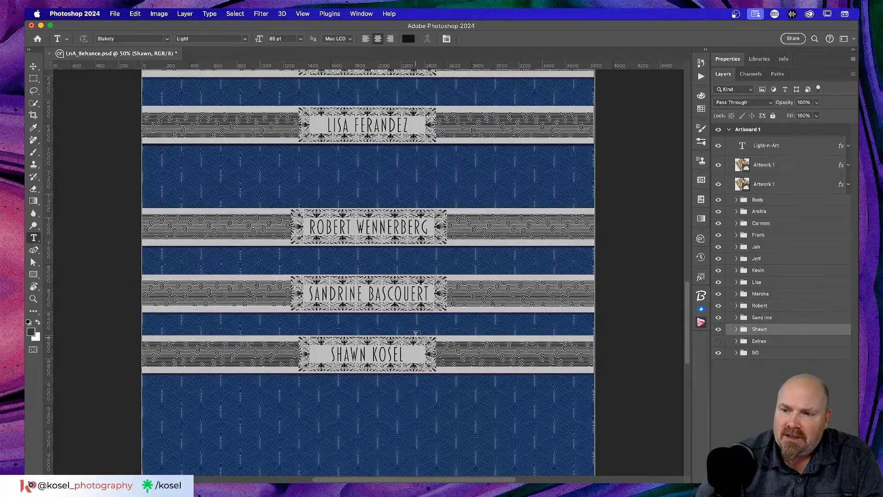
Step: Duplicate the newest banner group and place the copy evenly spaced just below it
{"action": "scroll", "coordinate": [415, 333], "scroll_direction": "down", "scroll_amount": 5}
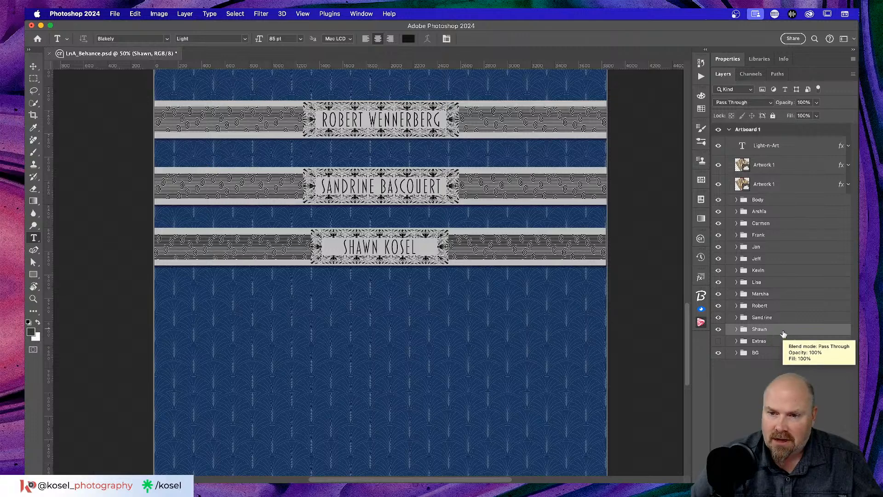
{"action": "left_click_drag", "start_coordinate": [785, 334], "coordinate": [783, 338]}
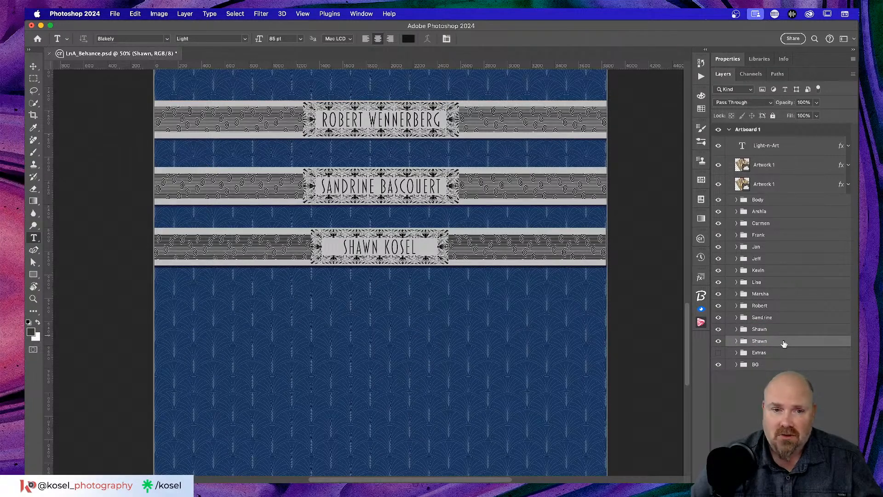
{"action": "key", "text": "v"}
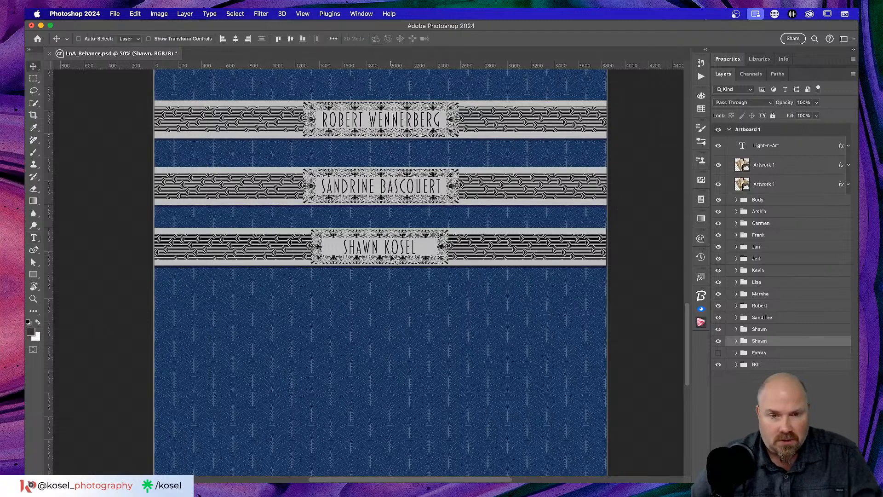
{"action": "left_click_drag", "start_coordinate": [404, 252], "coordinate": [401, 314]}
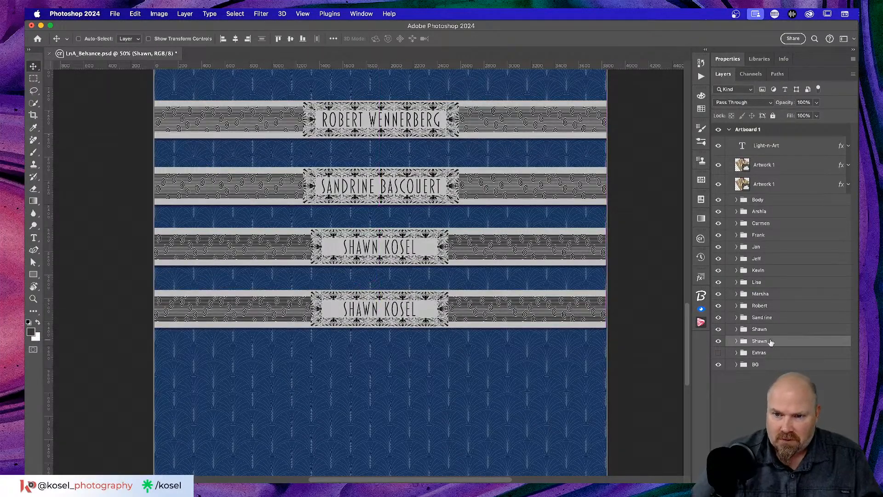
{"action": "left_click", "coordinate": [736, 342]}
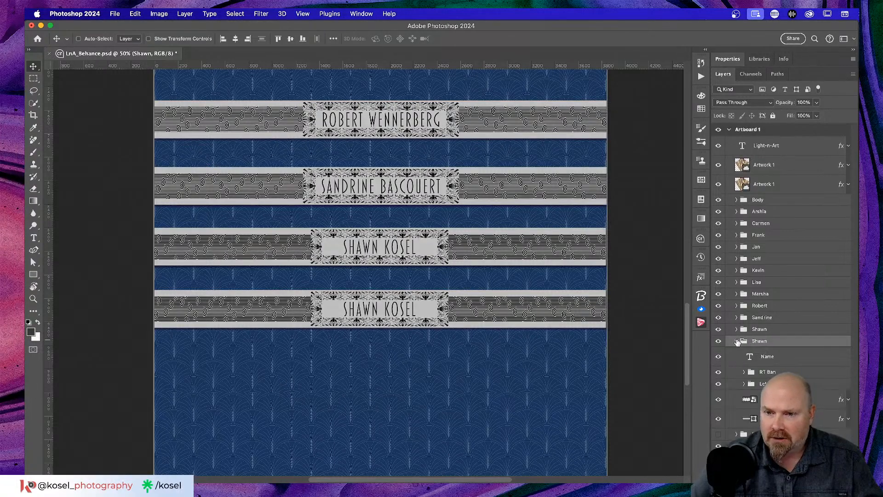
Step: Rename the copied banner group after the next winner's first name
{"action": "double_click", "coordinate": [762, 342]}
{"action": "type", "text": "Stephe"}
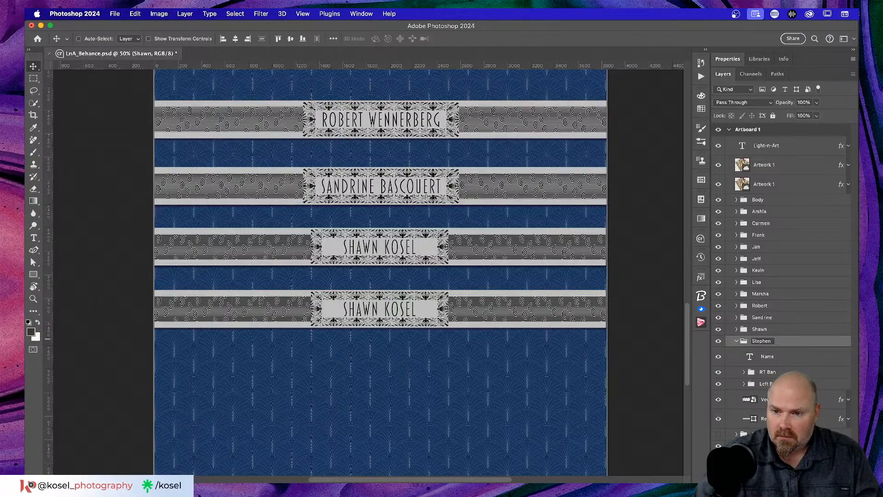
{"action": "key", "text": "Return"}
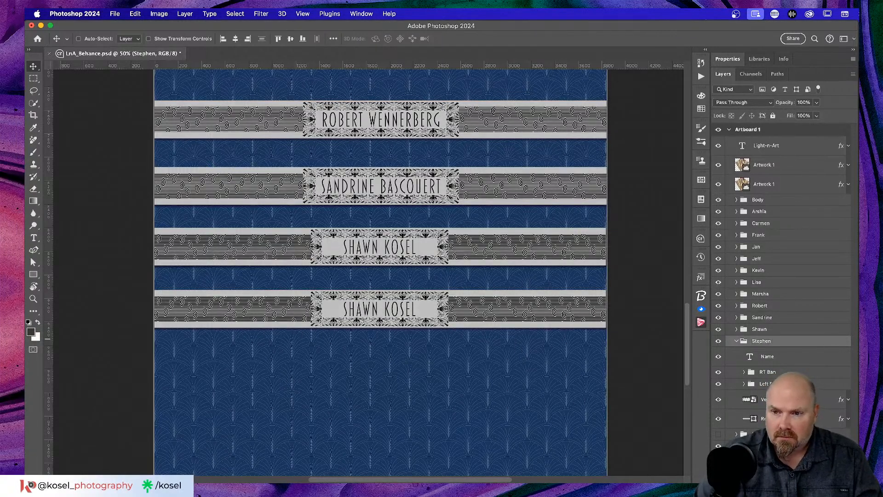
Step: Replace the bottom banner's name text with the next winner's full name in capitals and commit it
{"action": "left_click", "coordinate": [766, 357]}
{"action": "key", "text": "t"}
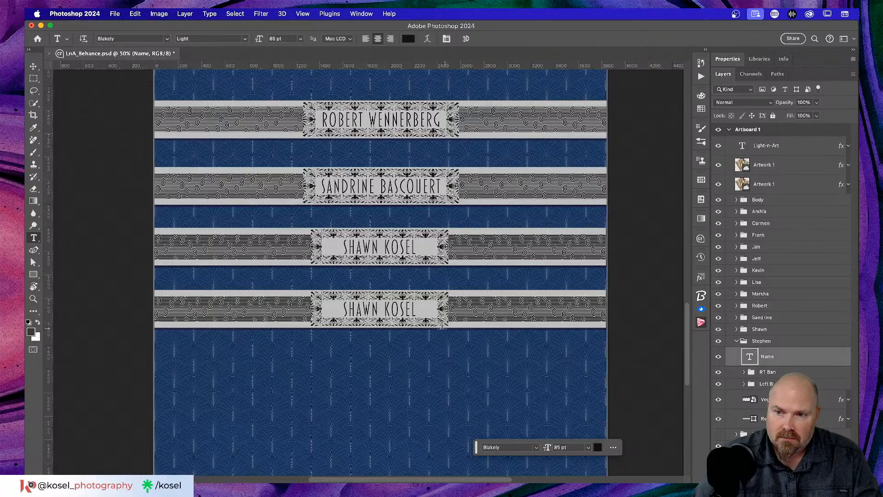
{"action": "left_click", "coordinate": [380, 309]}
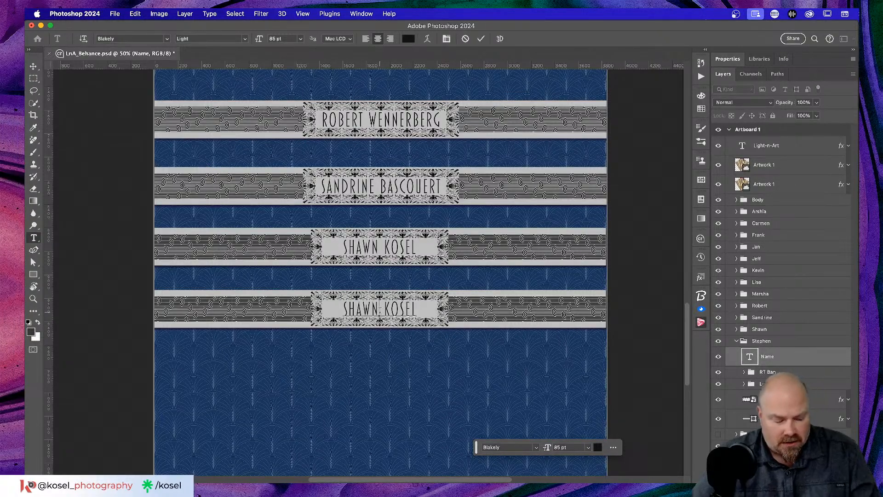
{"action": "key", "text": "super+a"}
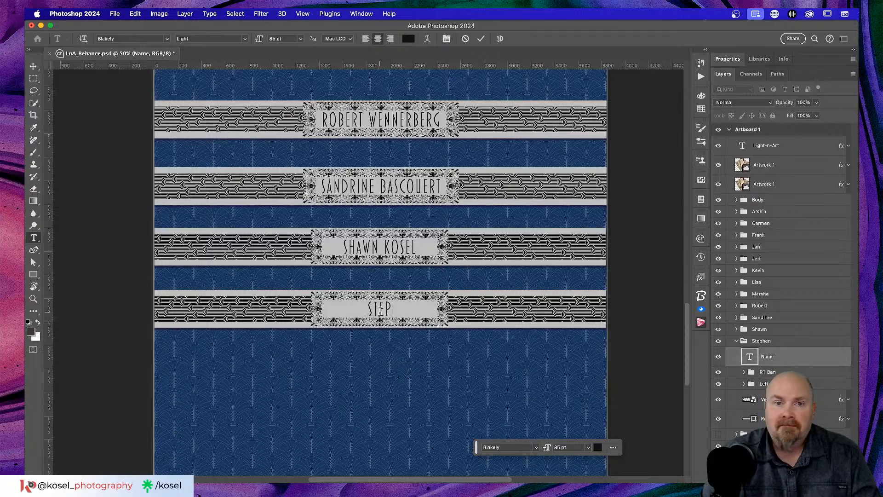
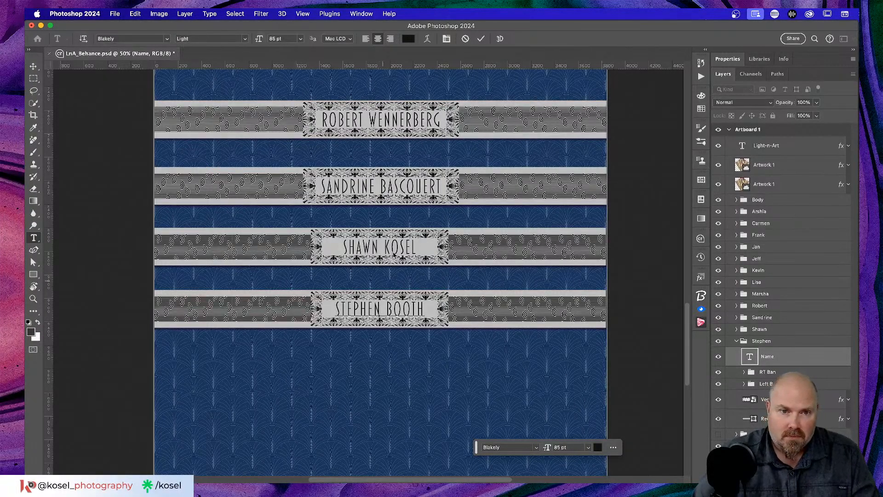
{"action": "left_click", "coordinate": [481, 39]}
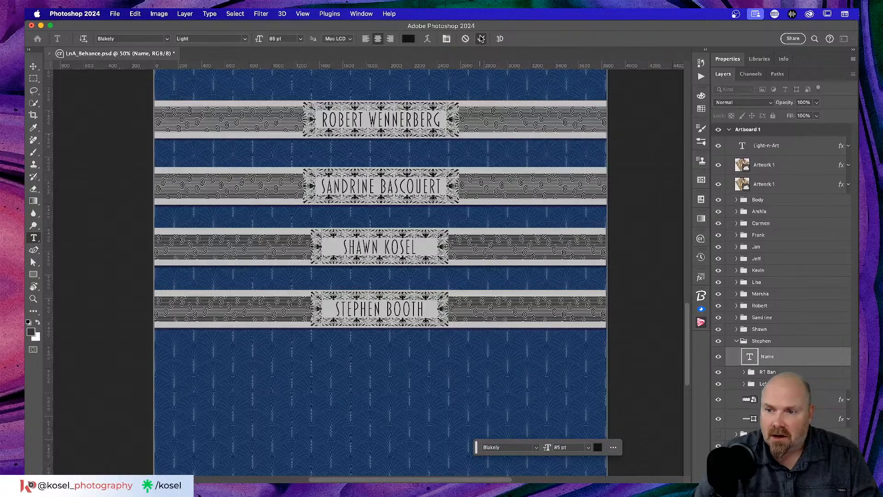
{"action": "left_click", "coordinate": [737, 341]}
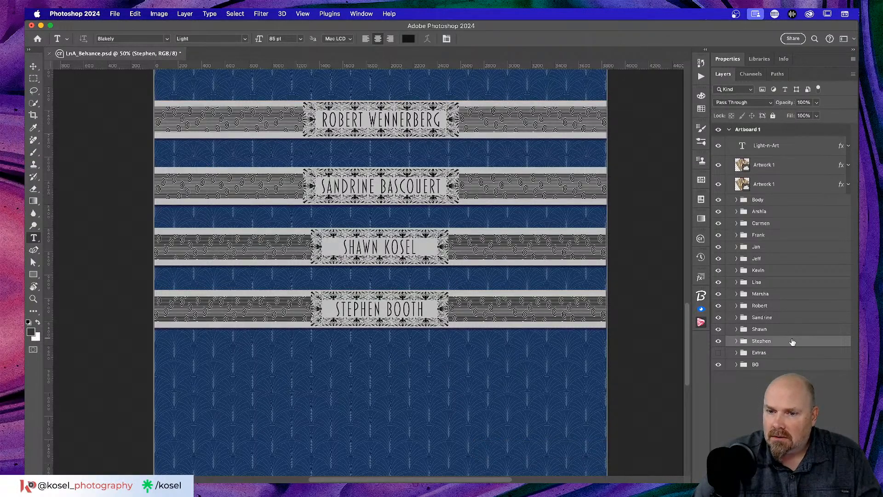
Step: Duplicate the bottom banner group, move the copy below the last banner, and rename the group
{"action": "left_click_drag", "start_coordinate": [790, 346], "coordinate": [790, 350]}
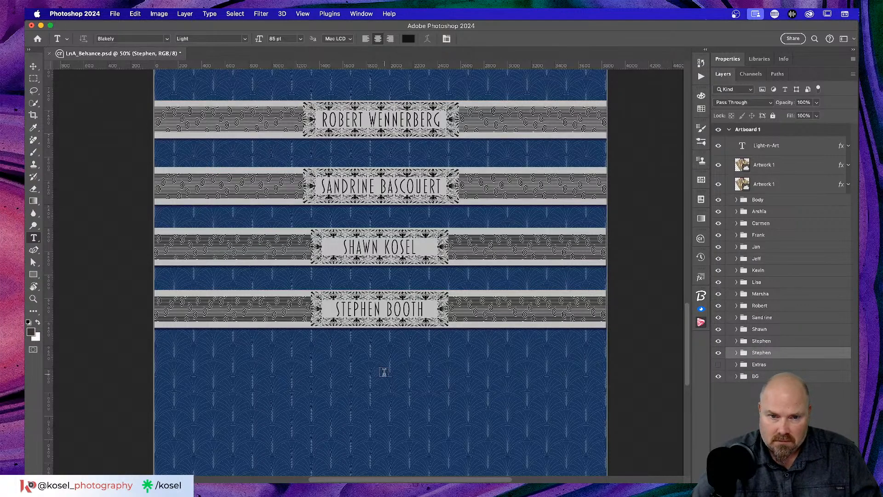
{"action": "key", "text": "v"}
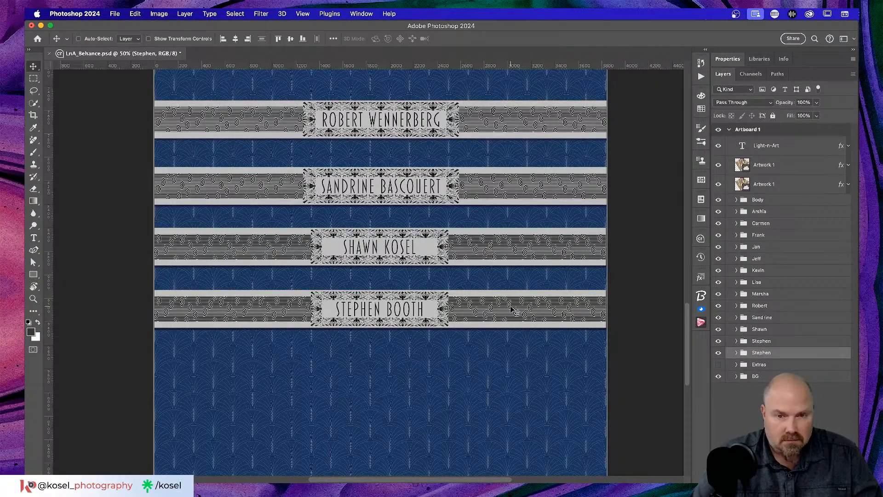
{"action": "left_click_drag", "start_coordinate": [512, 312], "coordinate": [511, 363]}
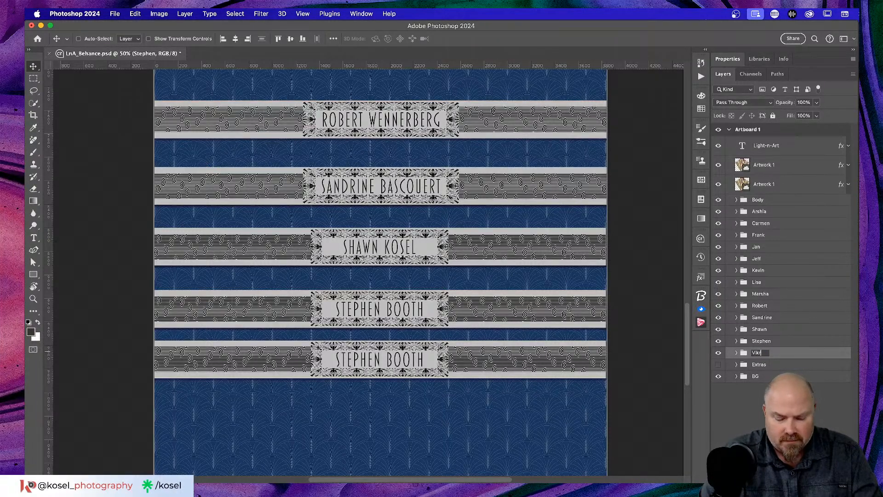
{"action": "key", "text": "Return"}
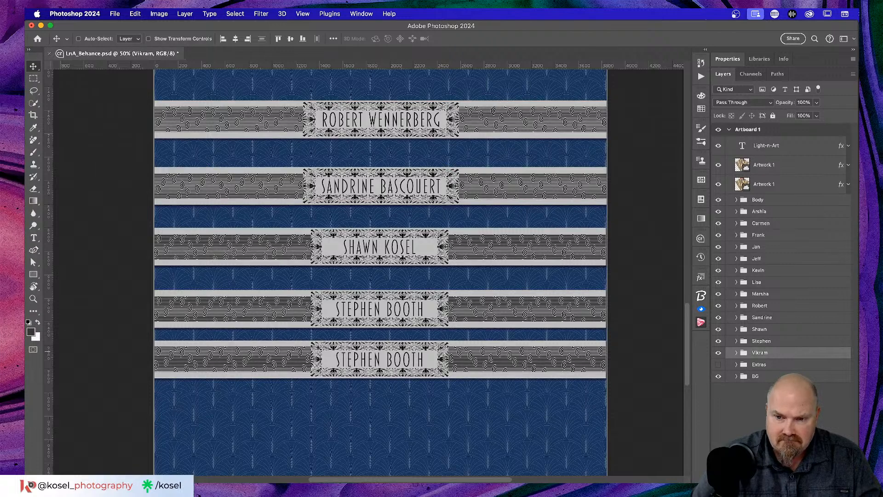
Step: Replace the copied banner's name text with the new winner's full name
{"action": "left_click", "coordinate": [736, 353]}
{"action": "left_click", "coordinate": [763, 370]}
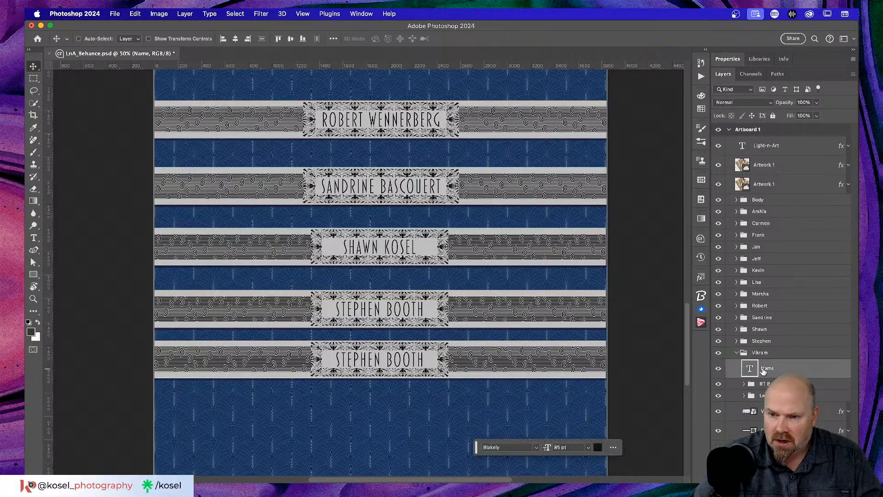
{"action": "key", "text": "t"}
{"action": "left_click", "coordinate": [368, 362]}
{"action": "key", "text": "super+a"}
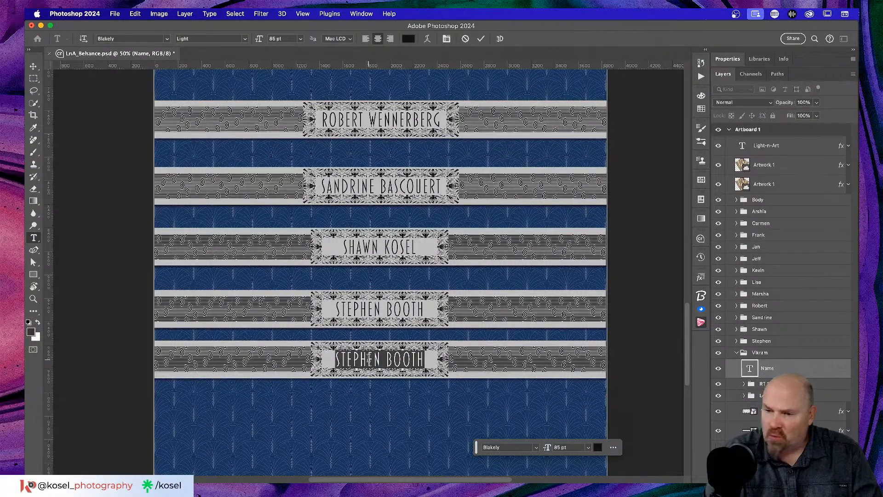
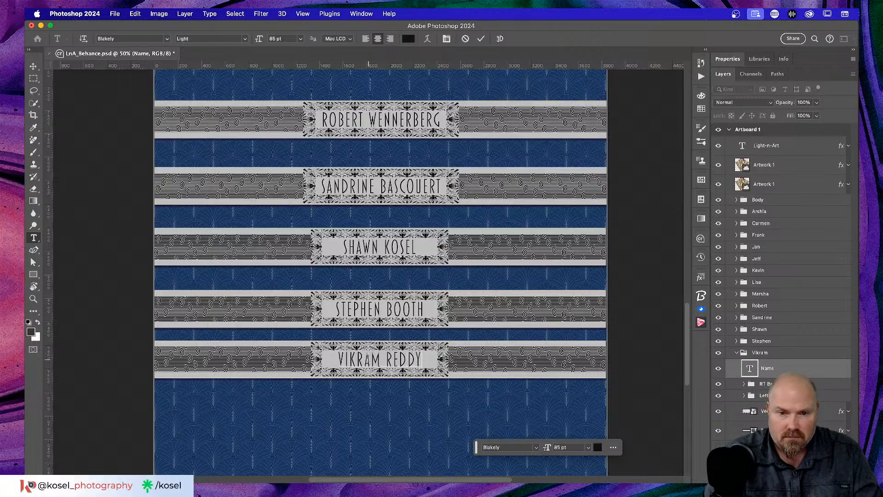
{"action": "left_click", "coordinate": [481, 39]}
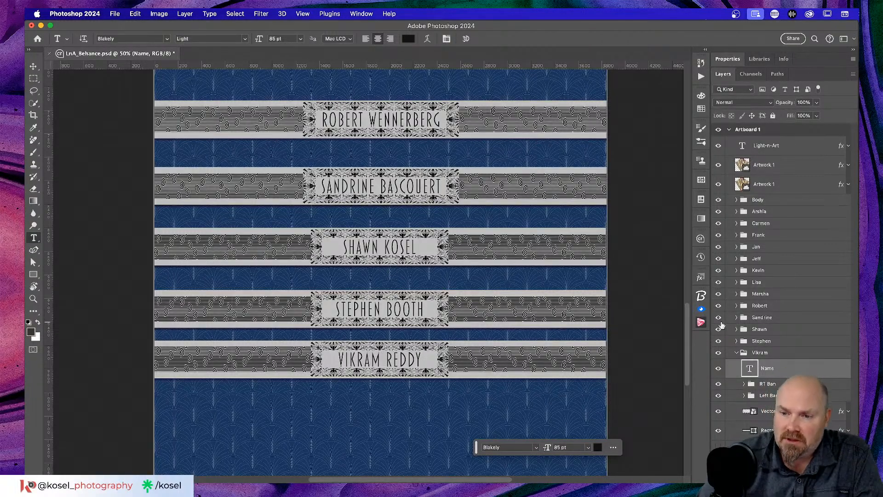
{"action": "left_click", "coordinate": [736, 353]}
Step: Zoom out to 25% and scroll up to the welcome text, selecting the second banner's group
{"action": "scroll", "coordinate": [328, 350], "scroll_direction": "up", "scroll_amount": 5}
{"action": "scroll", "coordinate": [327, 347], "scroll_direction": "down", "scroll_amount": 6}
{"action": "key", "text": "super+minus"}
{"action": "key", "text": "super+minus"}
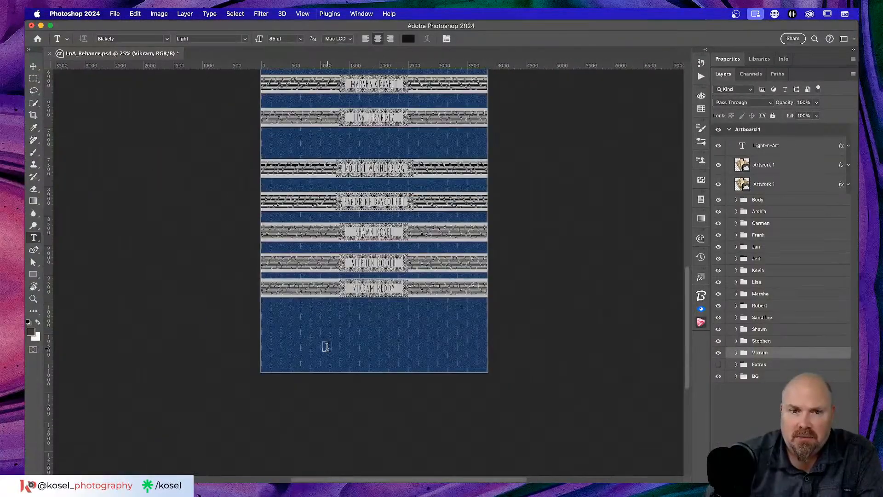
{"action": "scroll", "coordinate": [331, 343], "scroll_direction": "up", "scroll_amount": 3}
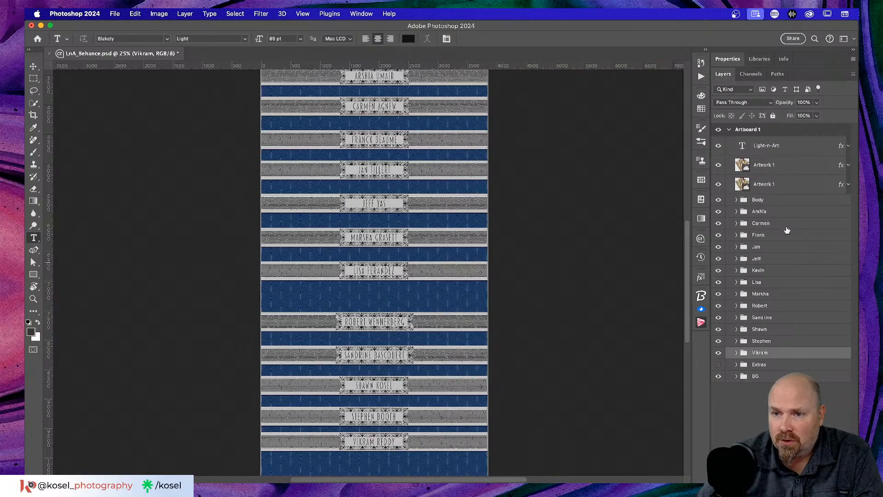
{"action": "scroll", "coordinate": [363, 288], "scroll_direction": "up", "scroll_amount": 5}
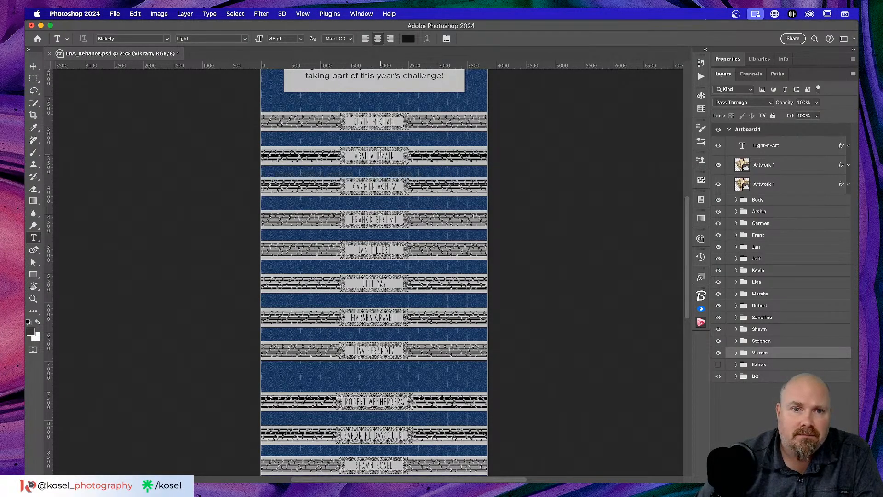
{"action": "scroll", "coordinate": [380, 153], "scroll_direction": "up", "scroll_amount": 4}
{"action": "scroll", "coordinate": [380, 153], "scroll_direction": "left", "scroll_amount": 3}
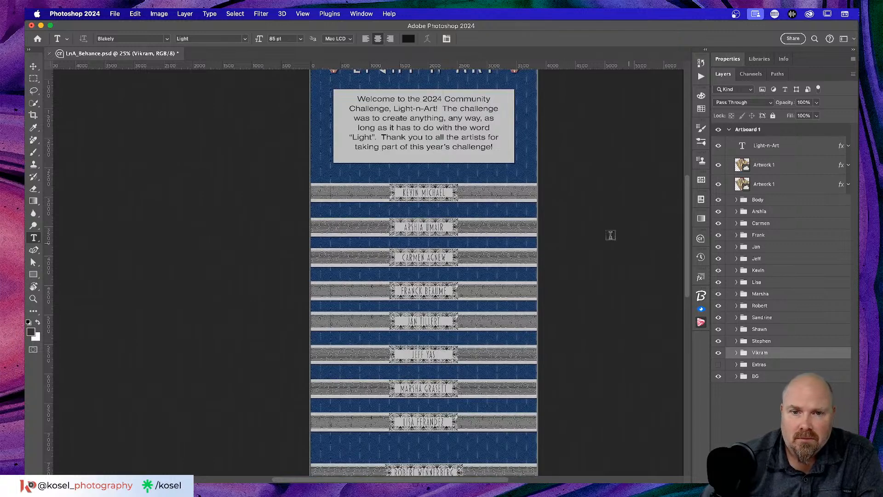
{"action": "left_click", "coordinate": [783, 213]}
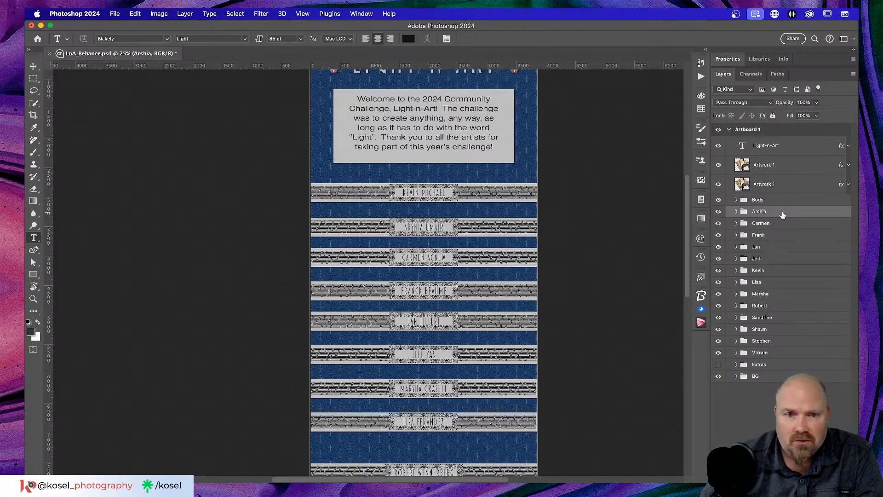
Step: Show the spacing guides, zoom in on the top banners, and nudge the second banner up
{"action": "key", "text": "super+apostrophe"}
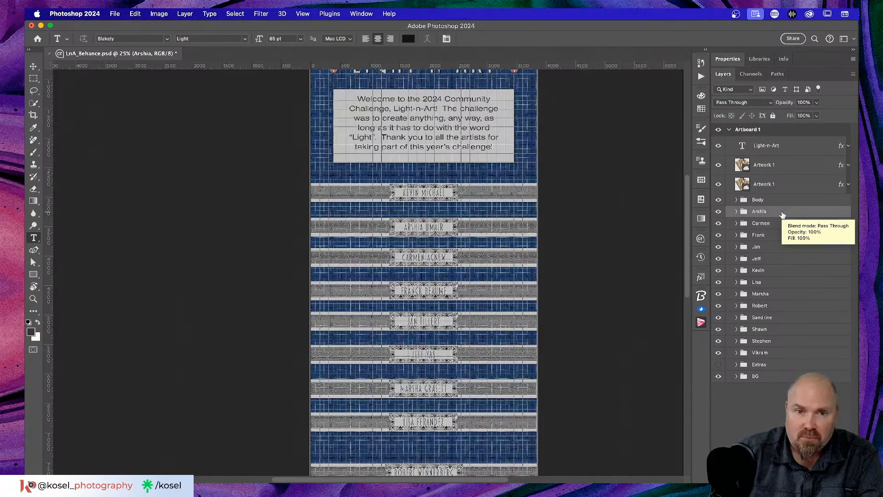
{"action": "key", "text": "super+apostrophe"}
{"action": "key", "text": "super+semicolon"}
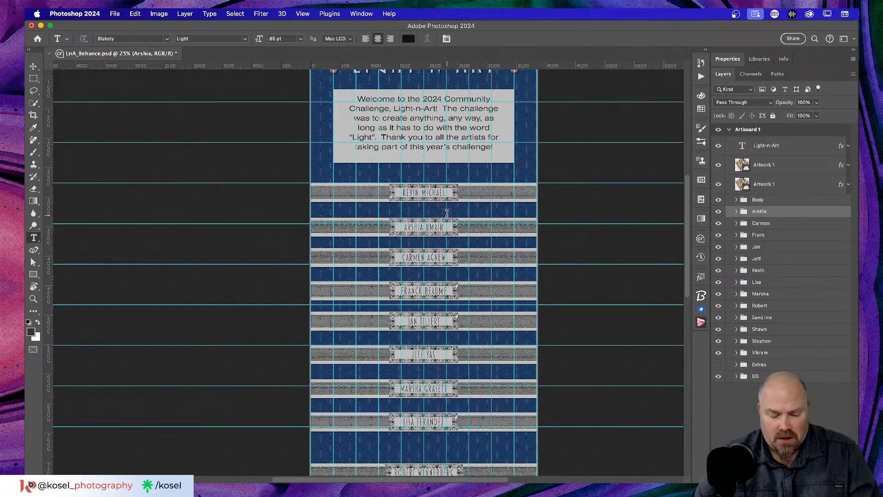
{"action": "key", "text": "v"}
{"action": "key", "text": "super+equal"}
{"action": "key", "text": "super+equal"}
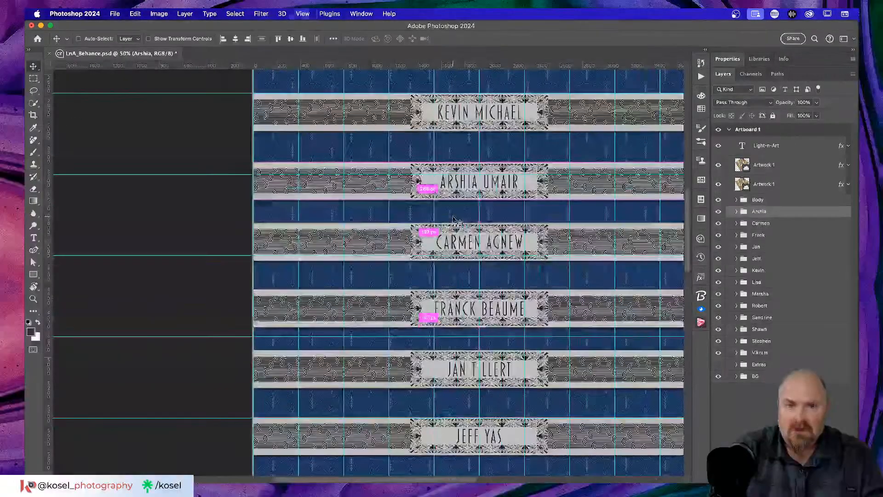
{"action": "scroll", "coordinate": [468, 213], "scroll_direction": "up", "scroll_amount": 4}
{"action": "scroll", "coordinate": [468, 212], "scroll_direction": "right", "scroll_amount": 3}
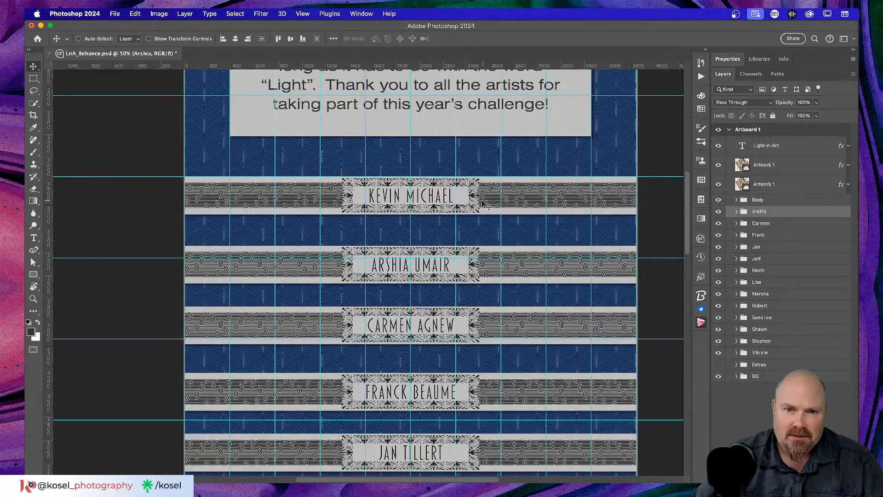
{"action": "left_click_drag", "start_coordinate": [484, 203], "coordinate": [484, 189]}
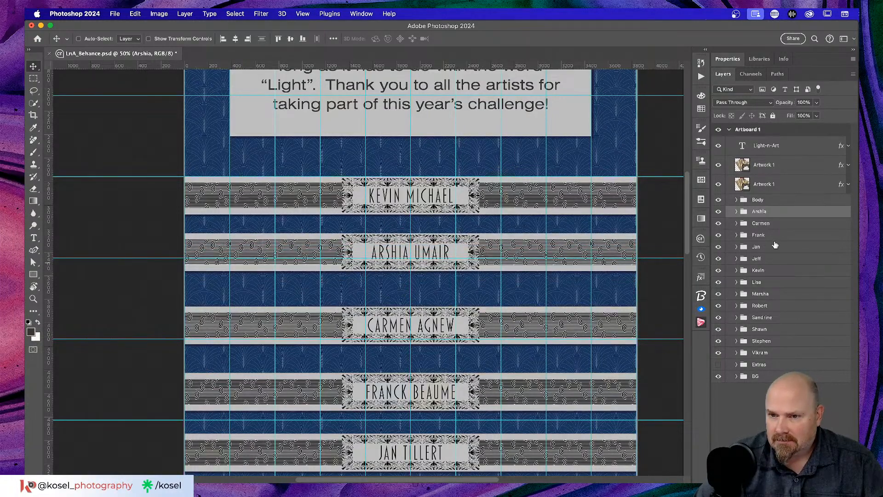
Step: Move the first banner lower, cancel a stray move of the second, and centre the top banner horizontally
{"action": "left_click", "coordinate": [775, 271]}
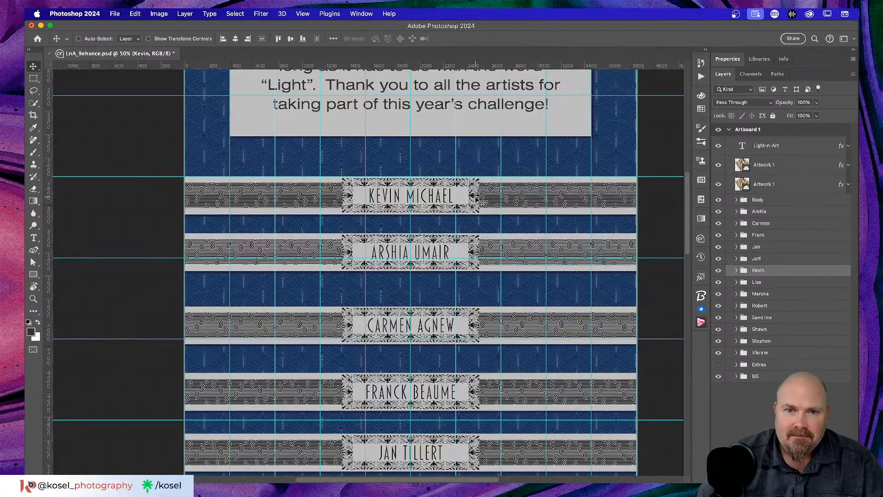
{"action": "left_click_drag", "start_coordinate": [479, 199], "coordinate": [468, 356]}
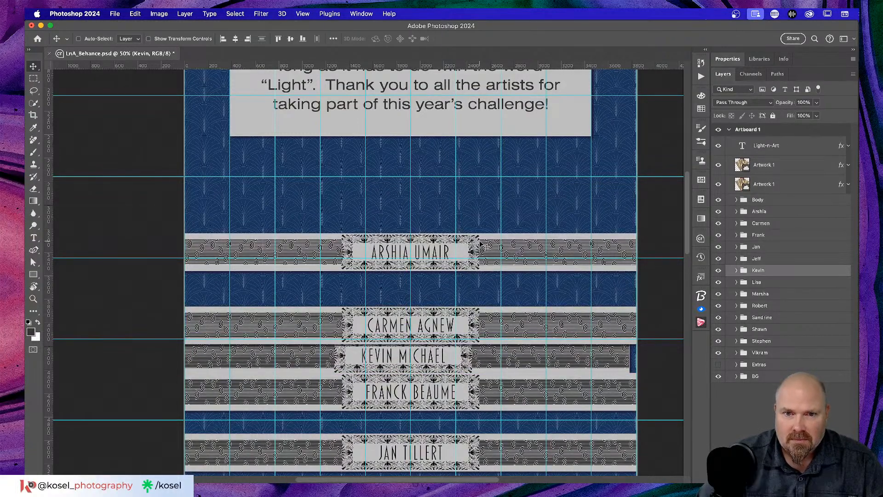
{"action": "left_click", "coordinate": [797, 213]}
{"action": "left_click_drag", "start_coordinate": [475, 247], "coordinate": [479, 190]}
{"action": "key", "text": "Escape"}
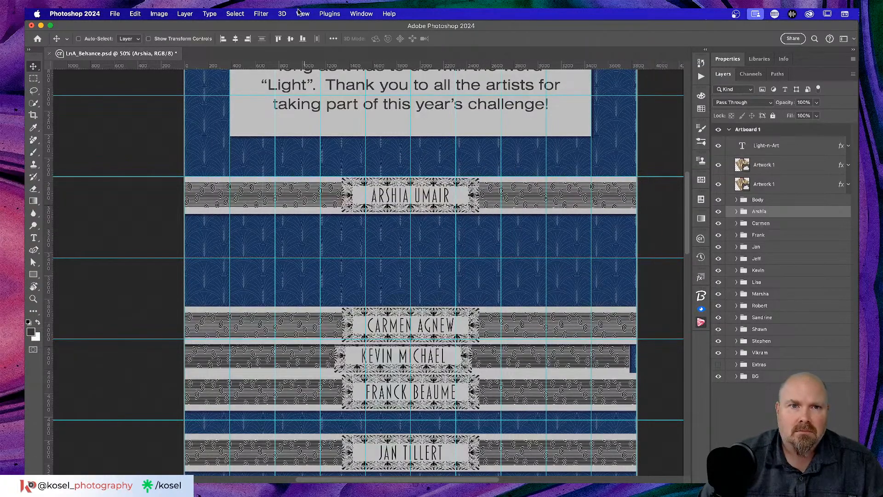
{"action": "left_click", "coordinate": [237, 39]}
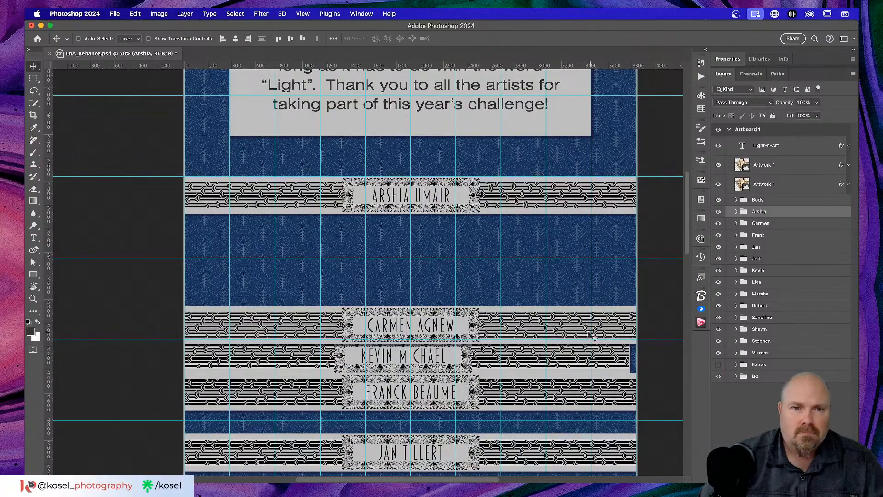
{"action": "scroll", "coordinate": [583, 332], "scroll_direction": "down", "scroll_amount": 3}
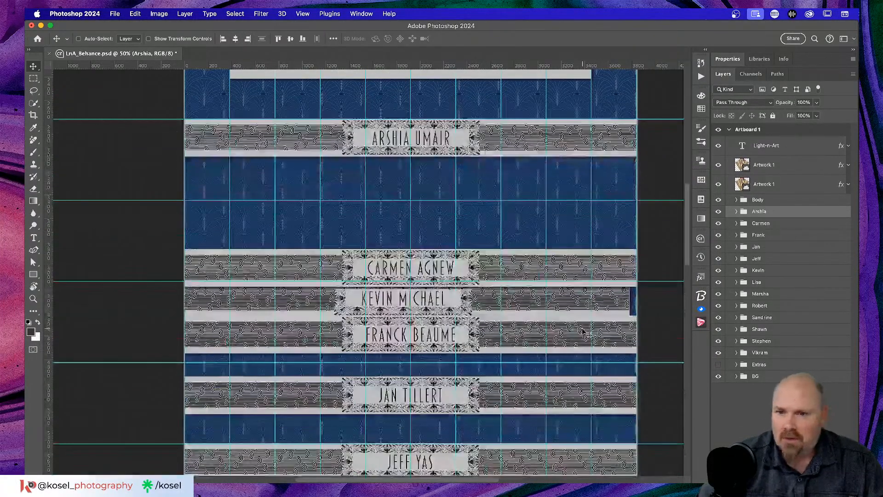
Step: Move one middle winner banner down below the following banner
{"action": "left_click", "coordinate": [781, 224]}
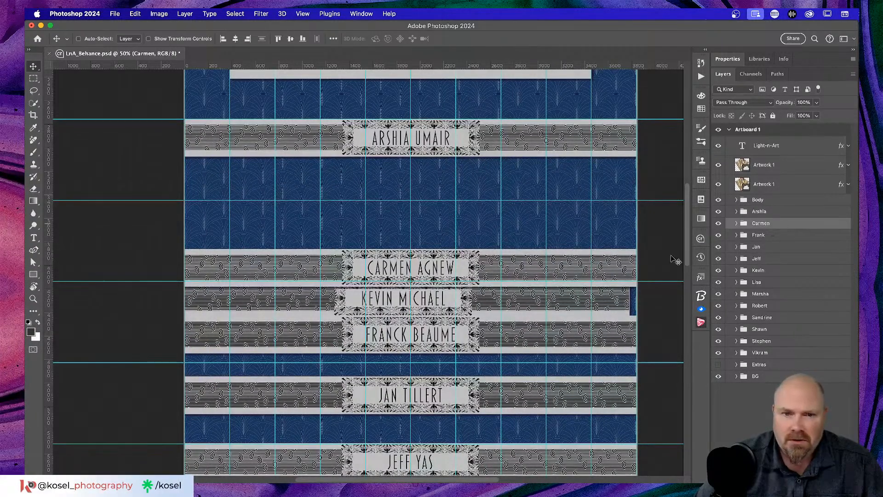
{"action": "scroll", "coordinate": [483, 306], "scroll_direction": "down", "scroll_amount": 5}
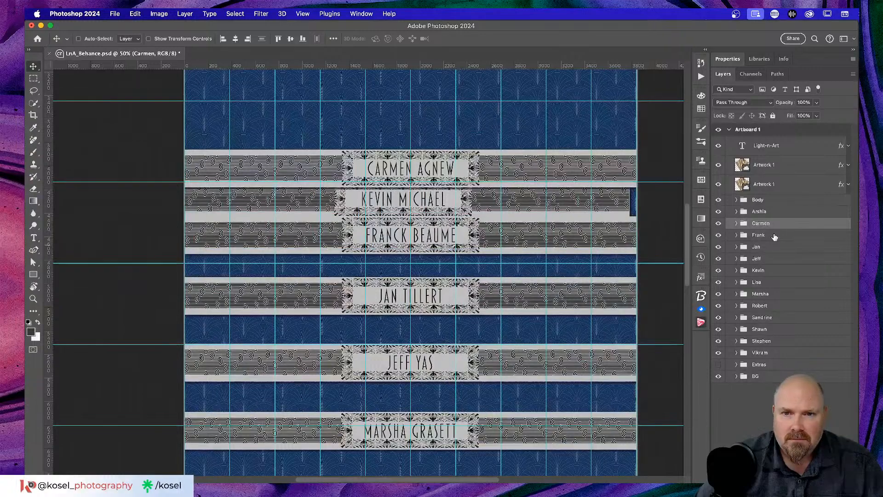
{"action": "scroll", "coordinate": [635, 248], "scroll_direction": "up", "scroll_amount": 3}
{"action": "scroll", "coordinate": [382, 255], "scroll_direction": "down", "scroll_amount": 2}
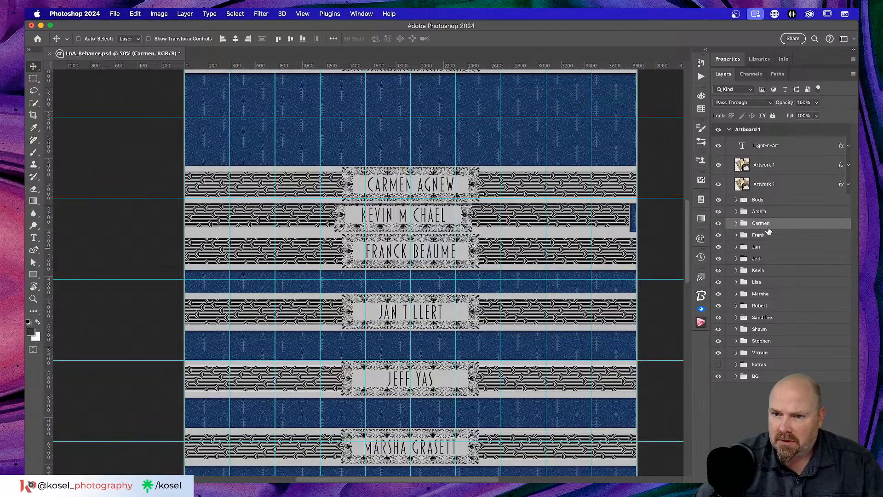
{"action": "left_click", "coordinate": [764, 270]}
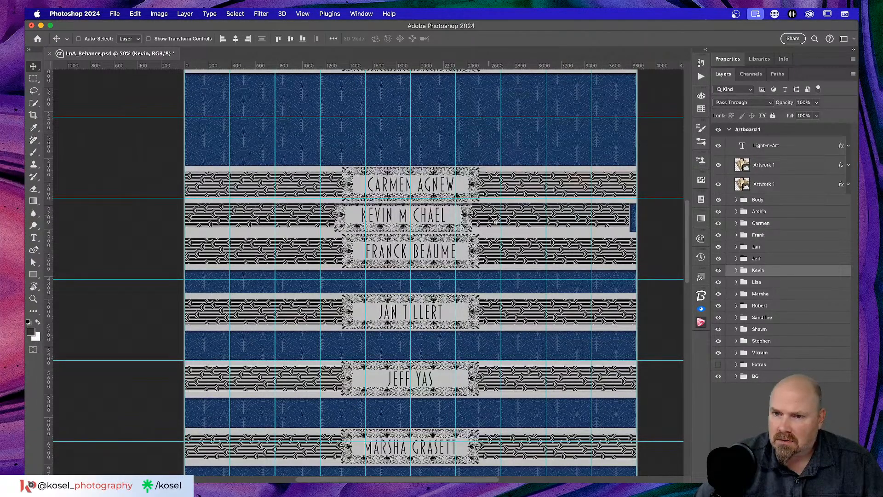
{"action": "left_click_drag", "start_coordinate": [491, 218], "coordinate": [485, 411]}
Step: Lower the next banner about 70 px, fine-tune its position, and centre it horizontally
{"action": "scroll", "coordinate": [487, 320], "scroll_direction": "up", "scroll_amount": 5}
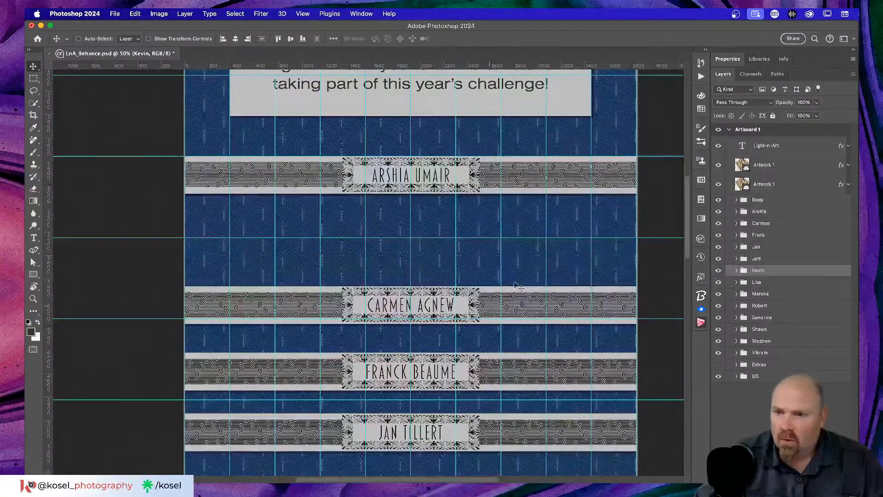
{"action": "left_click", "coordinate": [772, 224]}
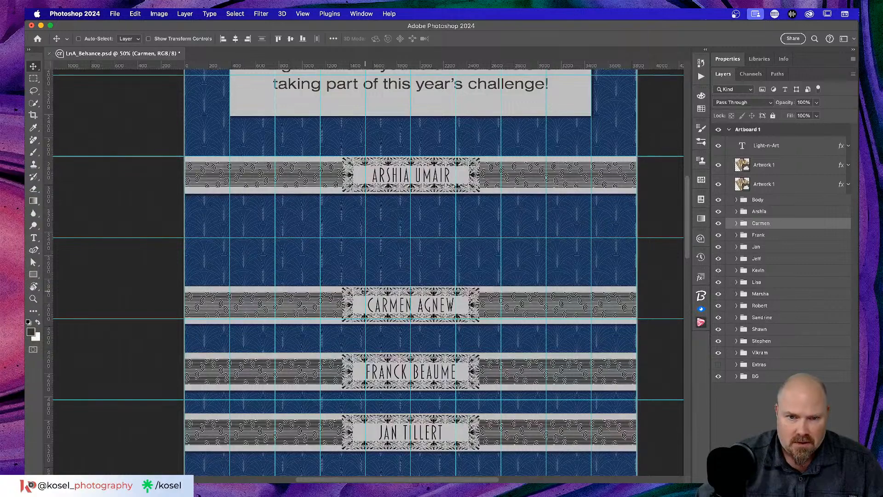
{"action": "scroll", "coordinate": [405, 295], "scroll_direction": "down", "scroll_amount": 3}
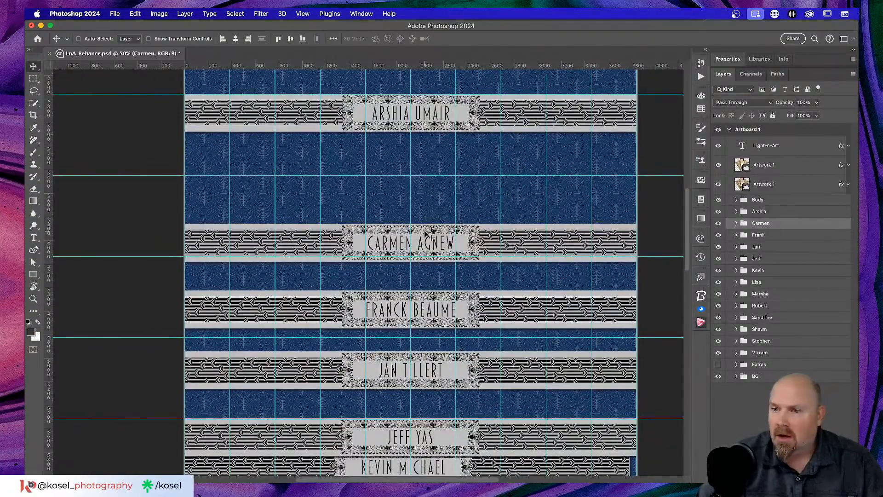
{"action": "left_click_drag", "start_coordinate": [426, 235], "coordinate": [427, 264]}
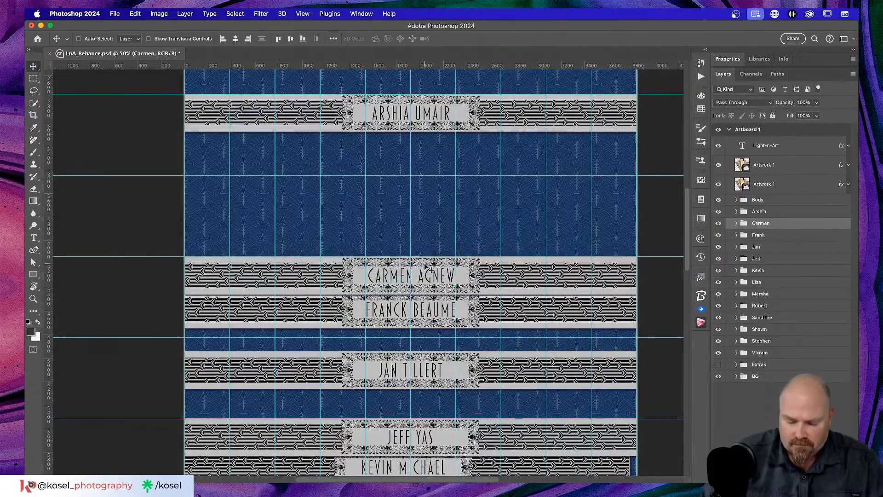
{"action": "key", "text": "super+plus"}
{"action": "key", "text": "super+plus"}
{"action": "left_click_drag", "start_coordinate": [489, 256], "coordinate": [491, 258]}
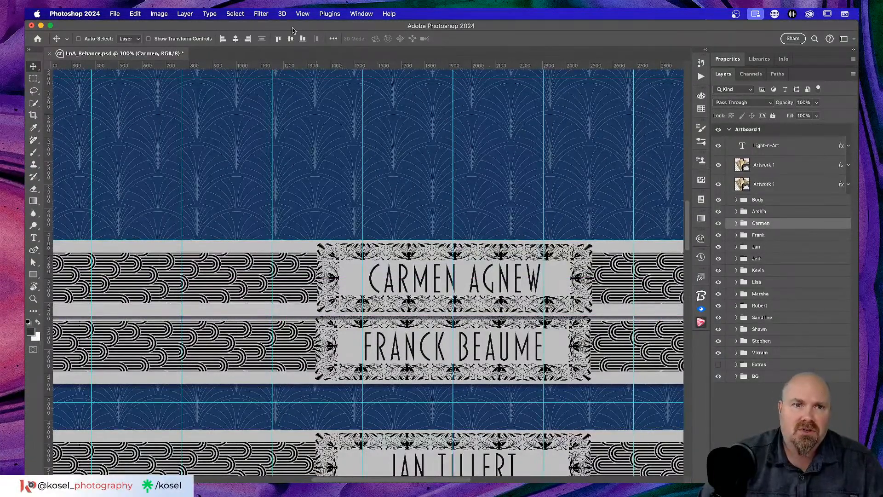
{"action": "left_click", "coordinate": [237, 40]}
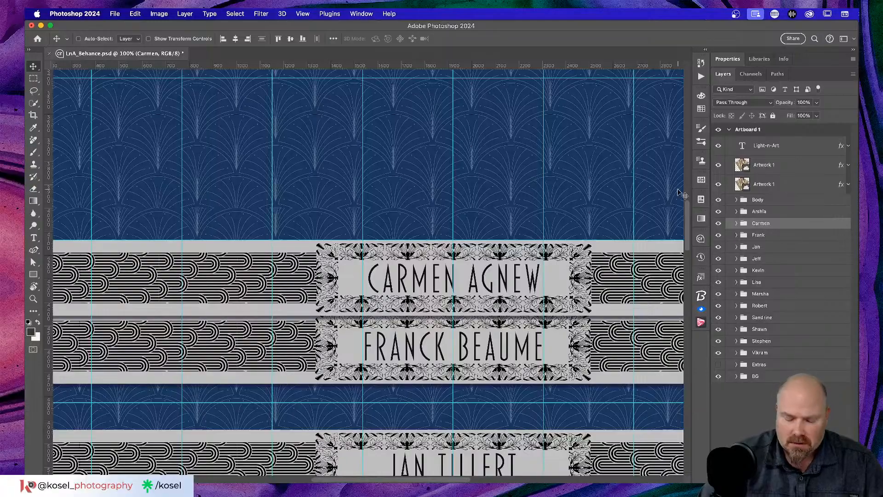
{"action": "key", "text": "super+minus"}
{"action": "key", "text": "super+minus"}
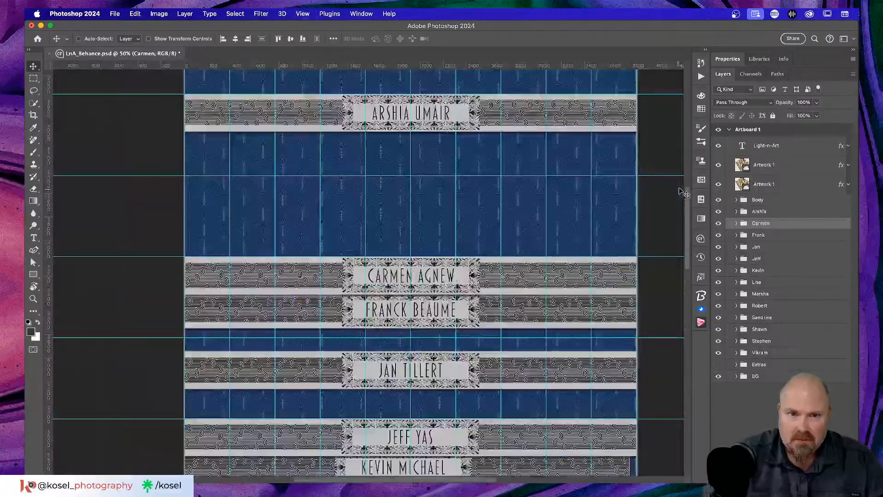
Step: Move the newest banner down near the artboard bottom and centre it horizontally
{"action": "scroll", "coordinate": [527, 176], "scroll_direction": "down", "scroll_amount": 3}
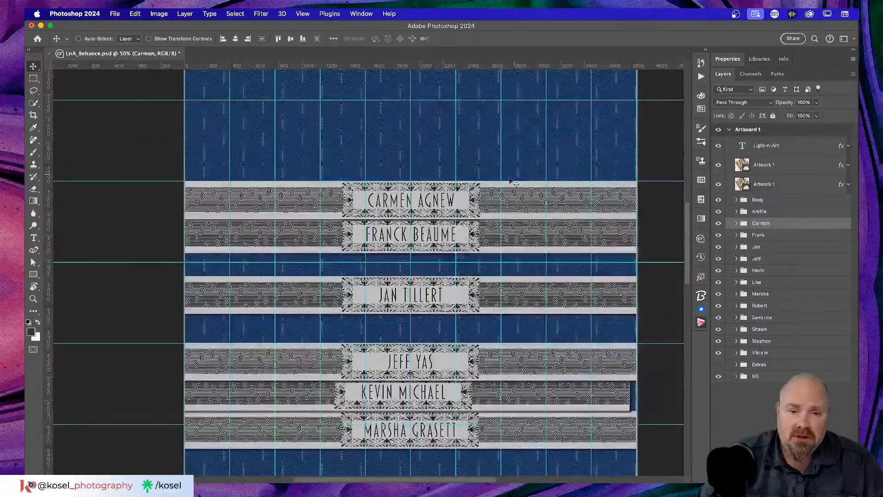
{"action": "scroll", "coordinate": [522, 175], "scroll_direction": "down", "scroll_amount": 15}
{"action": "scroll", "coordinate": [483, 211], "scroll_direction": "down", "scroll_amount": 7}
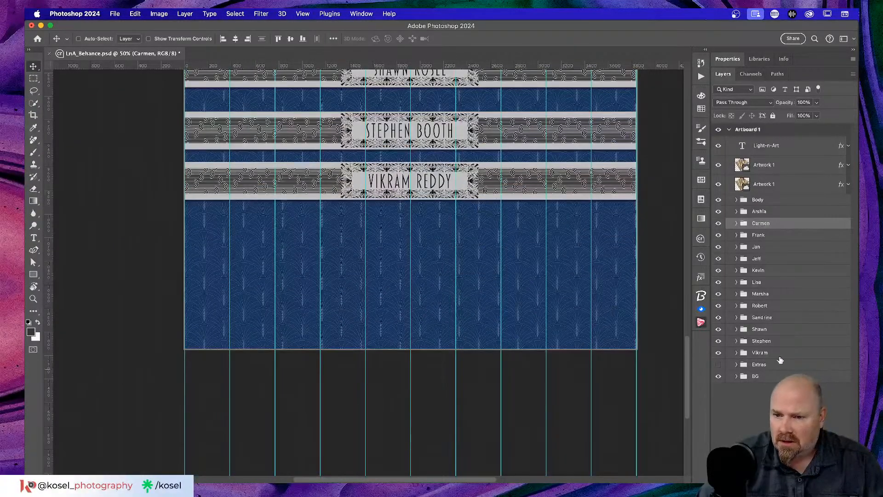
{"action": "left_click", "coordinate": [777, 354]}
{"action": "left_click_drag", "start_coordinate": [437, 200], "coordinate": [434, 335]}
{"action": "left_click", "coordinate": [235, 38]}
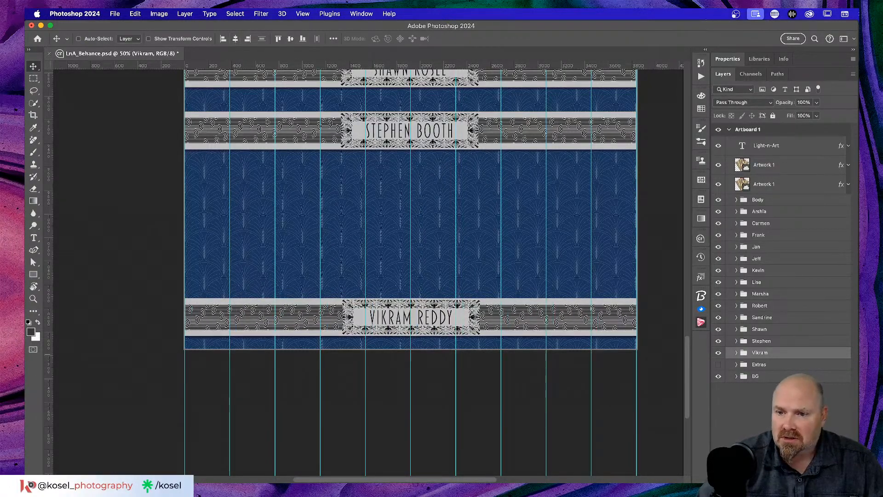
Step: Move the next two banners further down, centring each one horizontally
{"action": "left_click", "coordinate": [798, 341]}
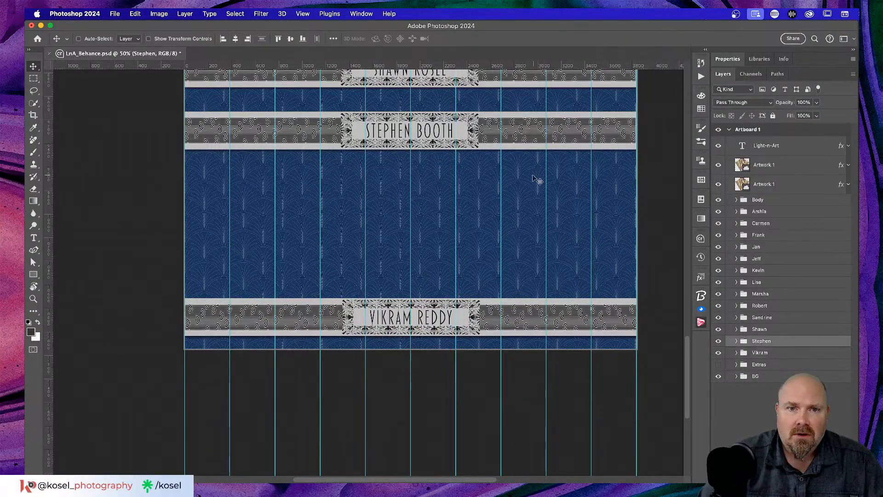
{"action": "left_click_drag", "start_coordinate": [443, 137], "coordinate": [442, 218]}
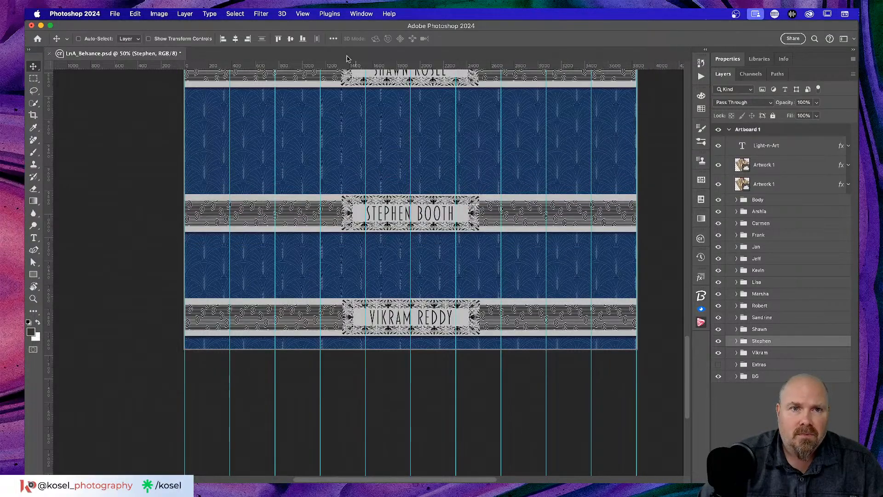
{"action": "left_click", "coordinate": [235, 38]}
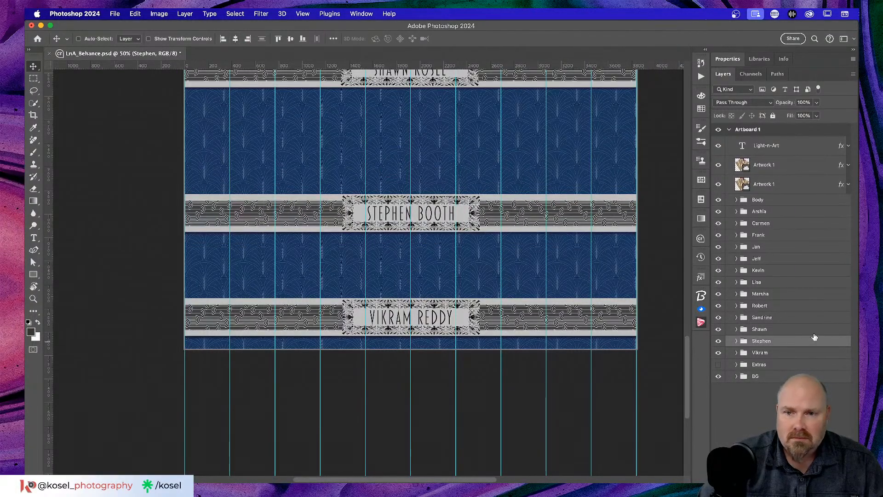
{"action": "left_click", "coordinate": [785, 331]}
{"action": "scroll", "coordinate": [473, 171], "scroll_direction": "up", "scroll_amount": 2}
{"action": "left_click_drag", "start_coordinate": [435, 121], "coordinate": [437, 186]}
{"action": "left_click_drag", "start_coordinate": [439, 184], "coordinate": [440, 183]}
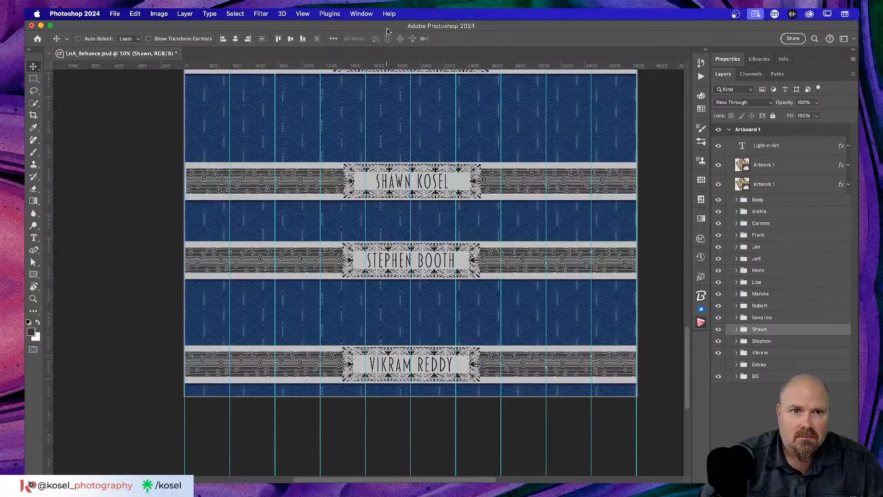
{"action": "left_click", "coordinate": [236, 38]}
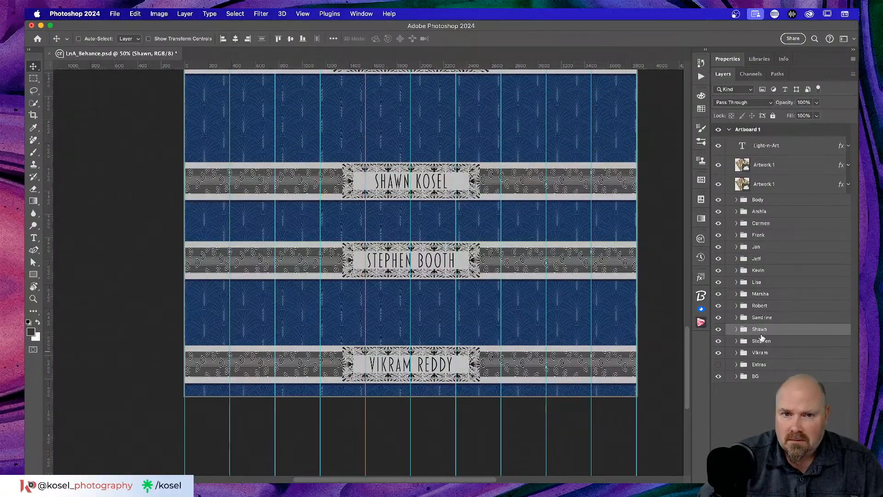
Step: Drag another banner down and expand its group to inspect its contents
{"action": "left_click", "coordinate": [771, 317]}
{"action": "scroll", "coordinate": [417, 253], "scroll_direction": "up", "scroll_amount": 5}
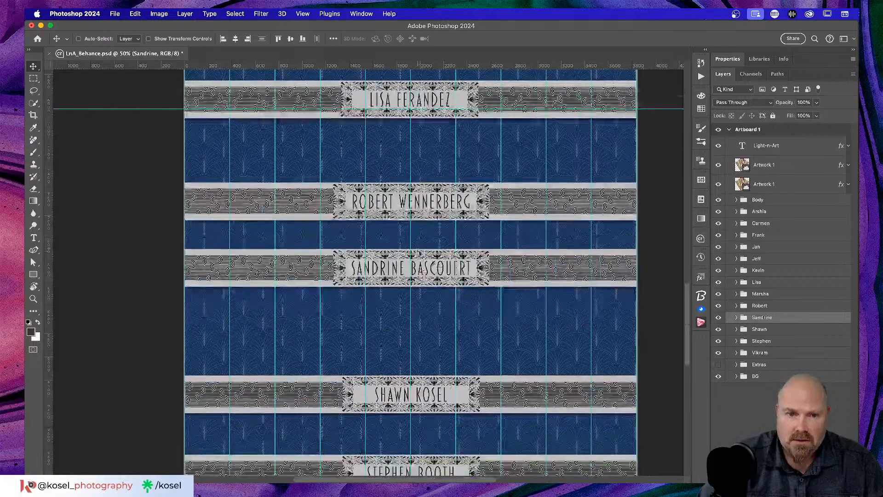
{"action": "left_click_drag", "start_coordinate": [439, 272], "coordinate": [441, 316]}
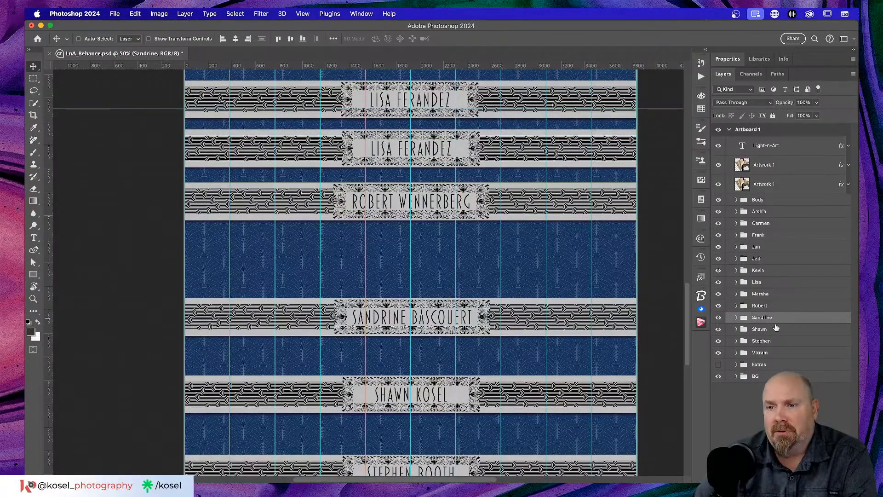
{"action": "left_click", "coordinate": [736, 318]}
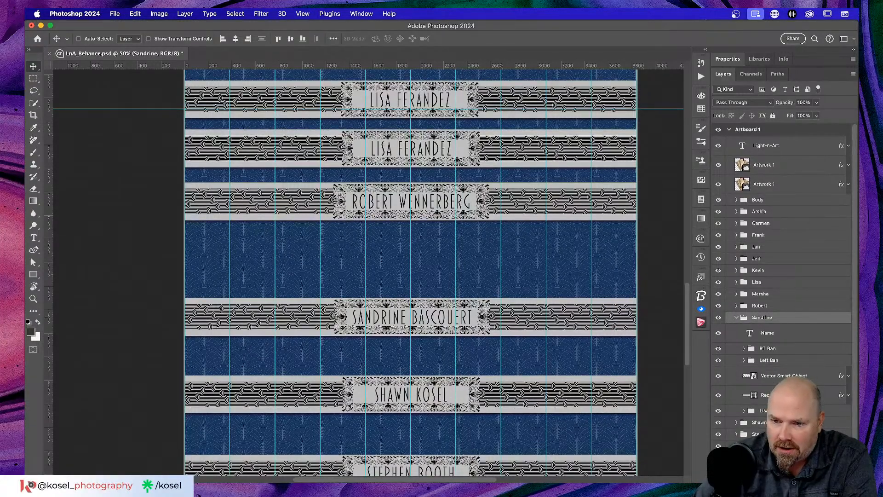
Step: Delete the duplicate banner group nested inside the expanded group, together with its contents
{"action": "left_click", "coordinate": [763, 410]}
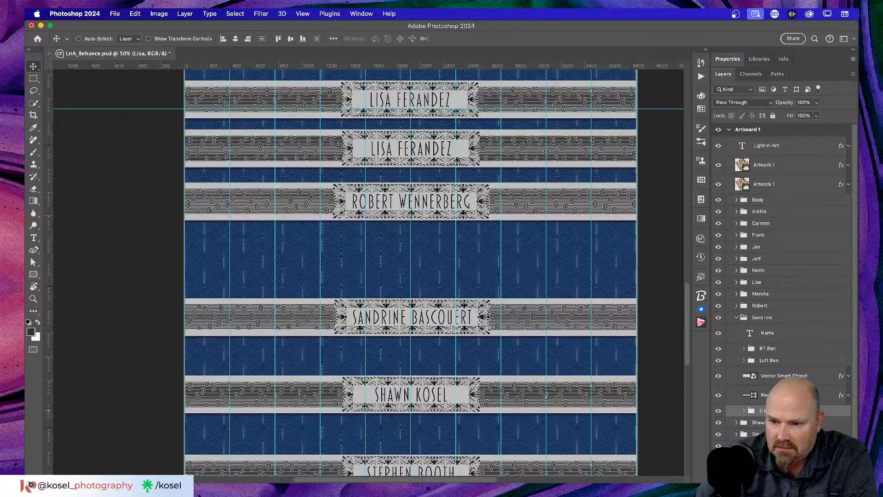
{"action": "key", "text": "Delete"}
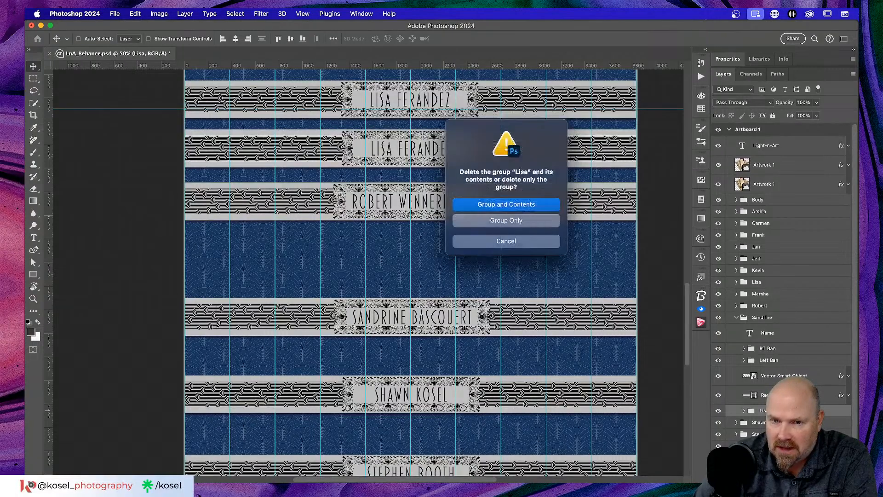
{"action": "left_click", "coordinate": [540, 208]}
{"action": "scroll", "coordinate": [540, 212], "scroll_direction": "up", "scroll_amount": 5}
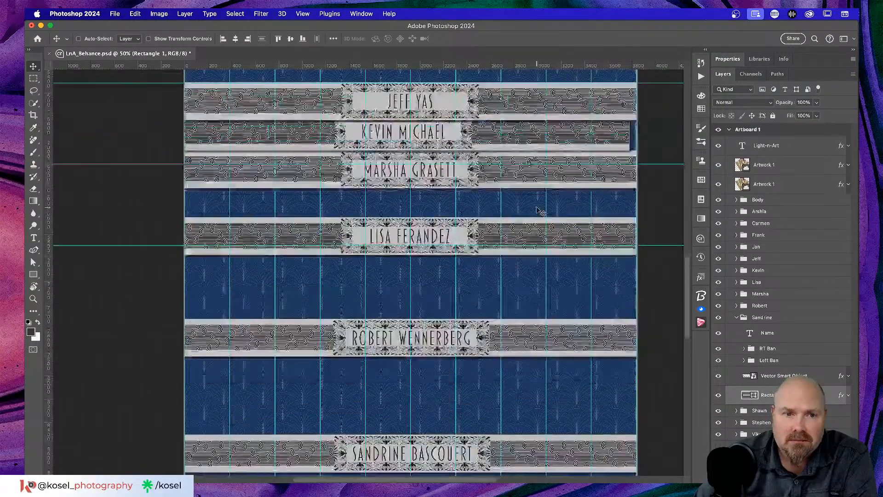
{"action": "scroll", "coordinate": [541, 212], "scroll_direction": "down", "scroll_amount": 6}
{"action": "scroll", "coordinate": [541, 211], "scroll_direction": "down", "scroll_amount": 1}
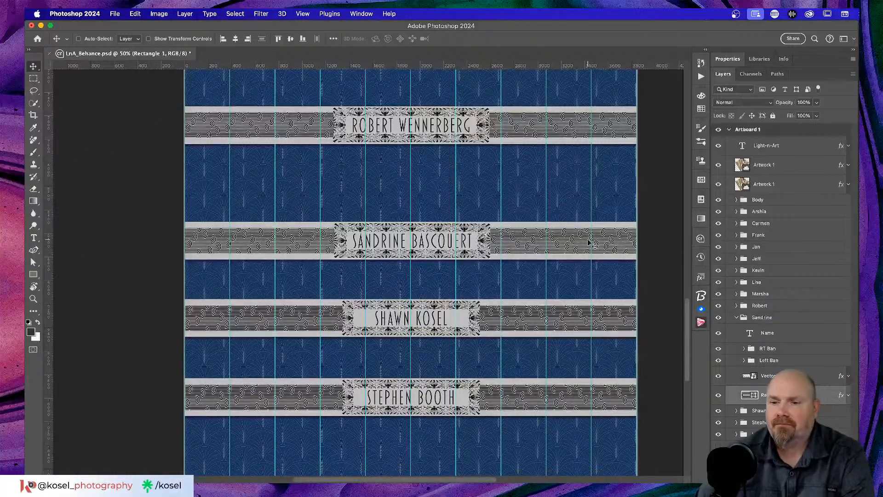
{"action": "left_click", "coordinate": [737, 318]}
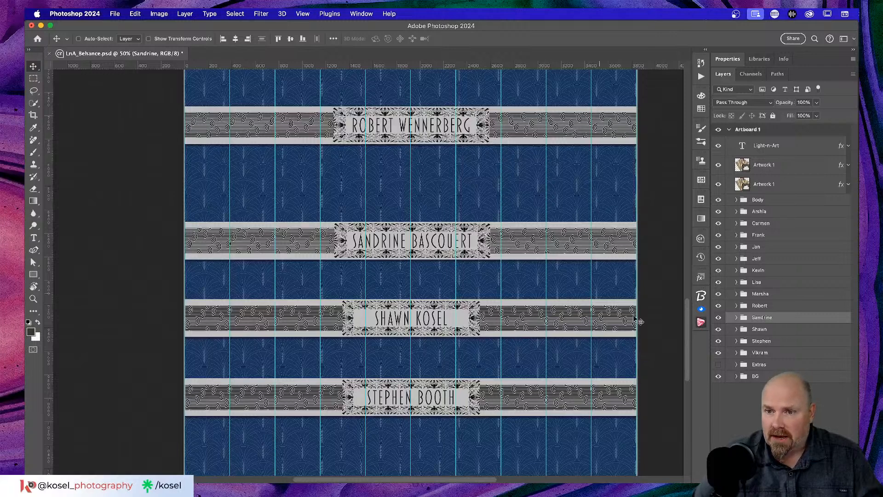
Step: Lower one banner about 80 px and centre it, then move another banner further down
{"action": "left_click", "coordinate": [761, 306]}
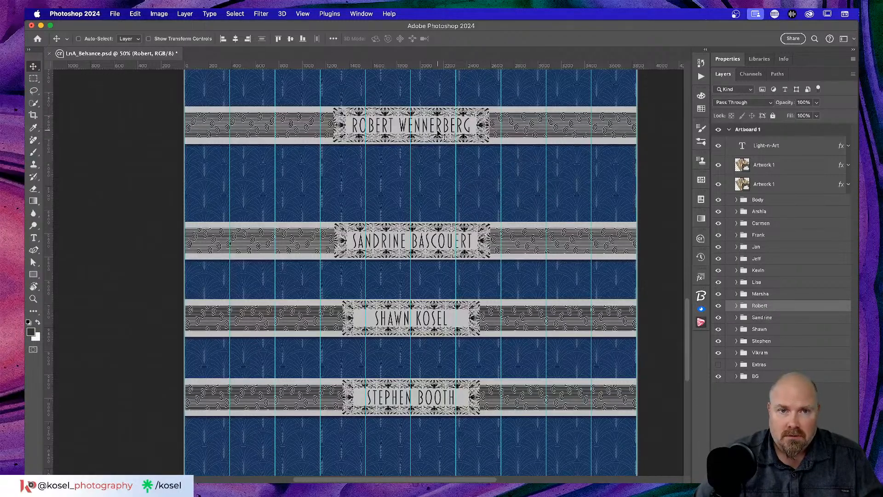
{"action": "left_click_drag", "start_coordinate": [438, 133], "coordinate": [439, 165]}
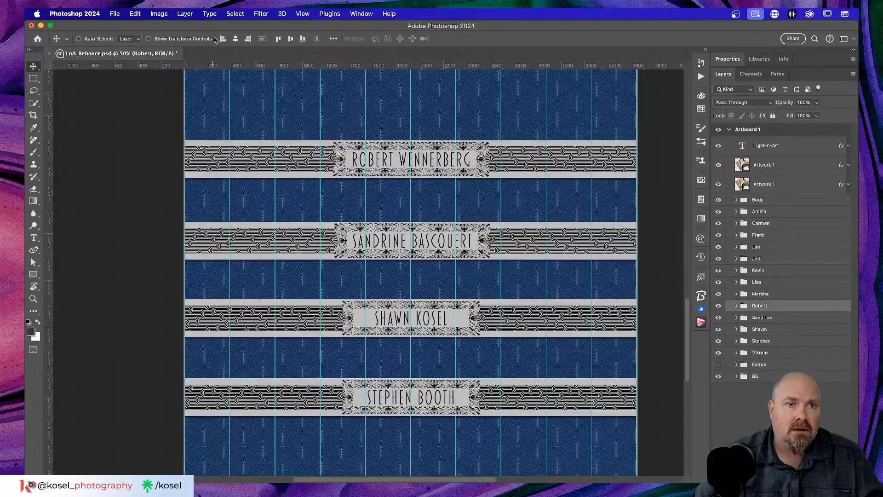
{"action": "left_click", "coordinate": [237, 39]}
{"action": "left_click", "coordinate": [794, 296]}
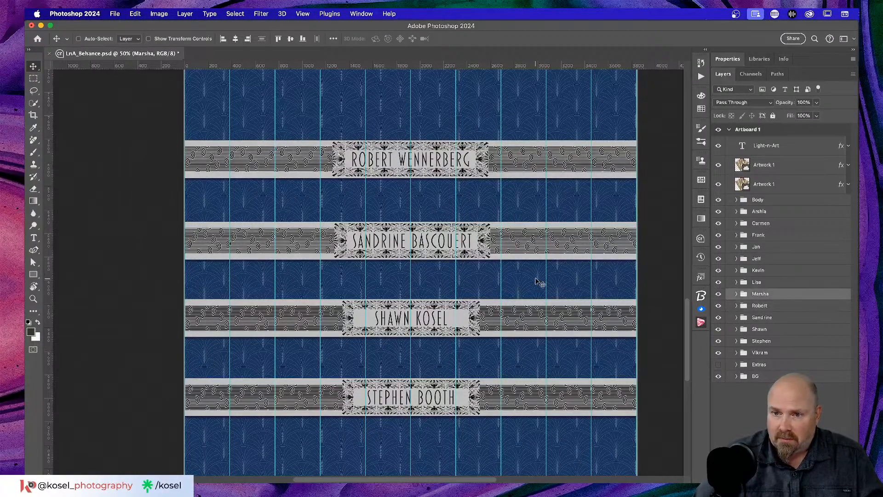
{"action": "scroll", "coordinate": [537, 280], "scroll_direction": "up", "scroll_amount": 5}
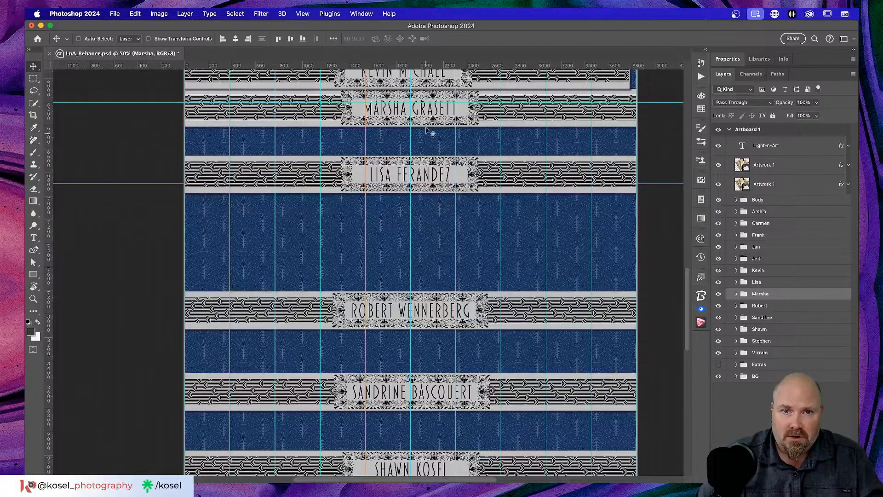
{"action": "left_click_drag", "start_coordinate": [434, 119], "coordinate": [431, 245]}
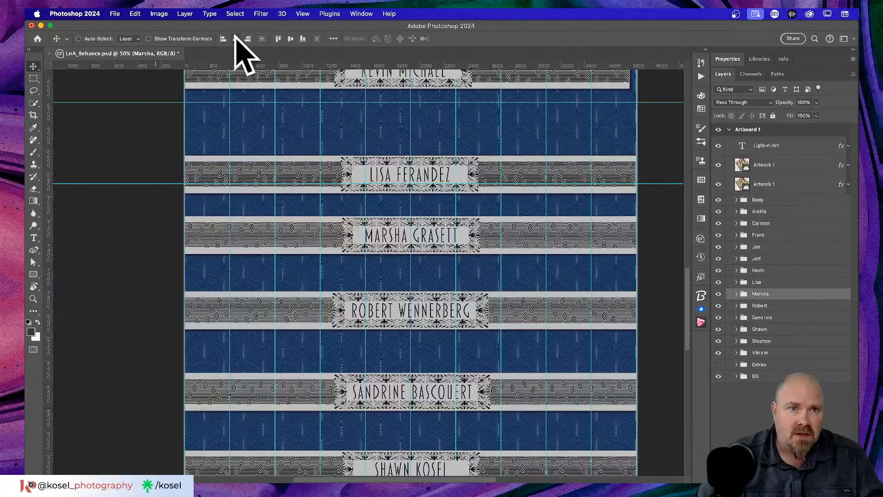
Step: Lower another banner about 75 px, then centre it and its neighbour horizontally
{"action": "left_click", "coordinate": [784, 284]}
{"action": "scroll", "coordinate": [593, 317], "scroll_direction": "up", "scroll_amount": 5}
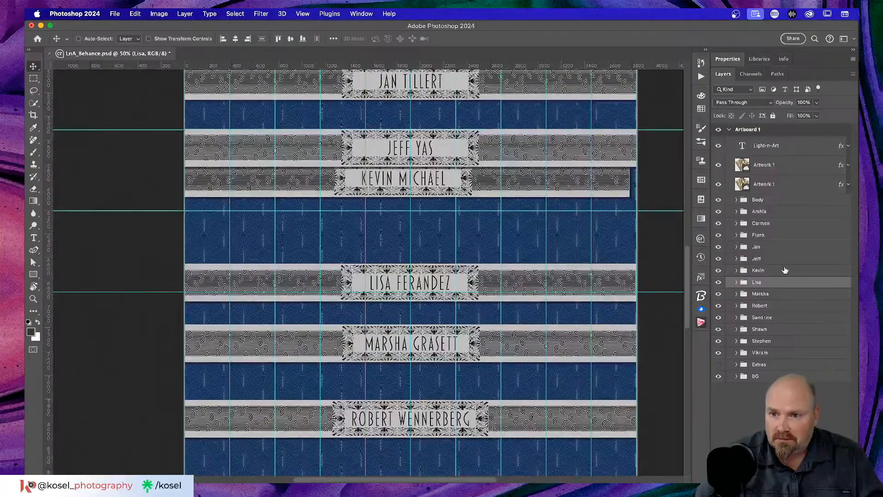
{"action": "left_click", "coordinate": [784, 271]}
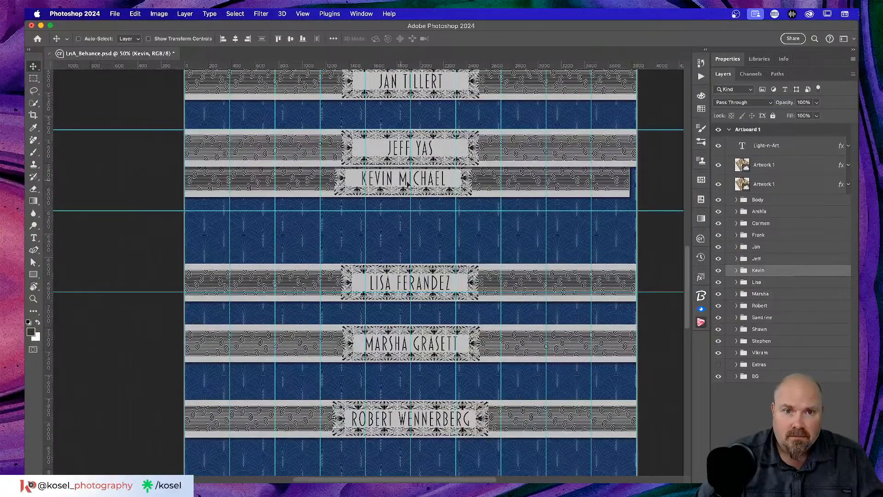
{"action": "left_click_drag", "start_coordinate": [437, 179], "coordinate": [437, 213]}
{"action": "left_click", "coordinate": [234, 39]}
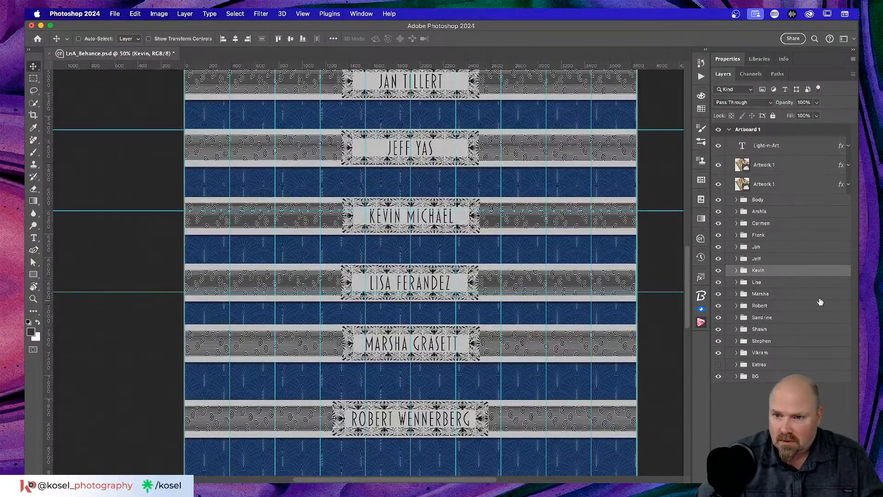
{"action": "left_click", "coordinate": [812, 284]}
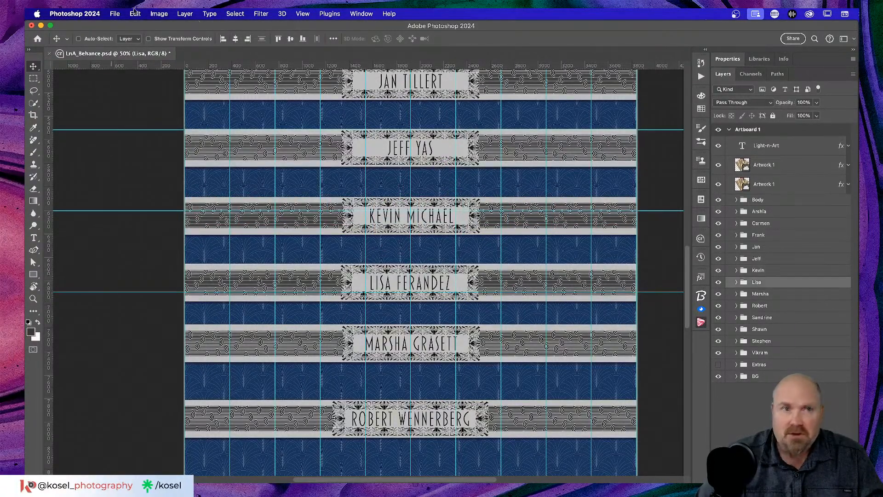
{"action": "left_click", "coordinate": [236, 40]}
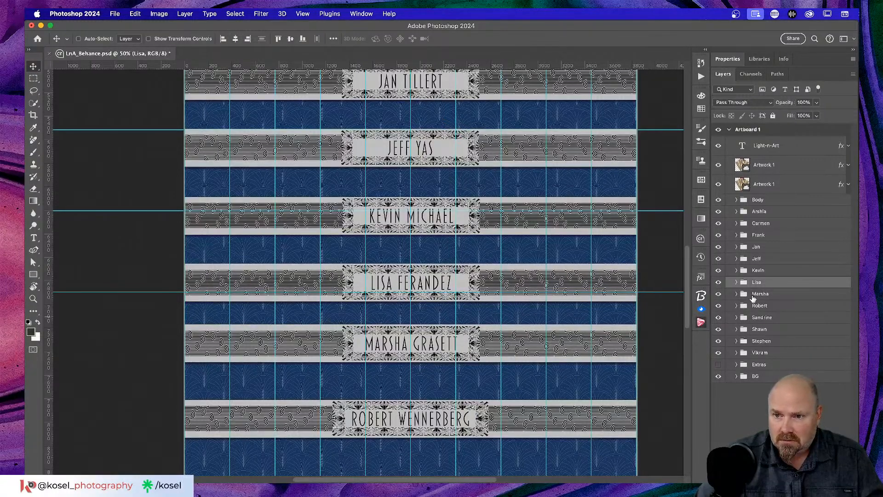
{"action": "left_click", "coordinate": [753, 296]}
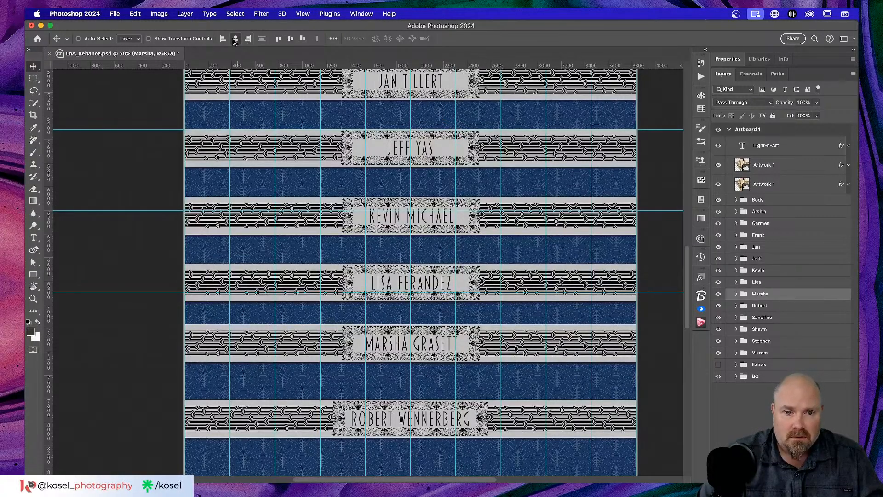
{"action": "scroll", "coordinate": [457, 287], "scroll_direction": "up", "scroll_amount": 3}
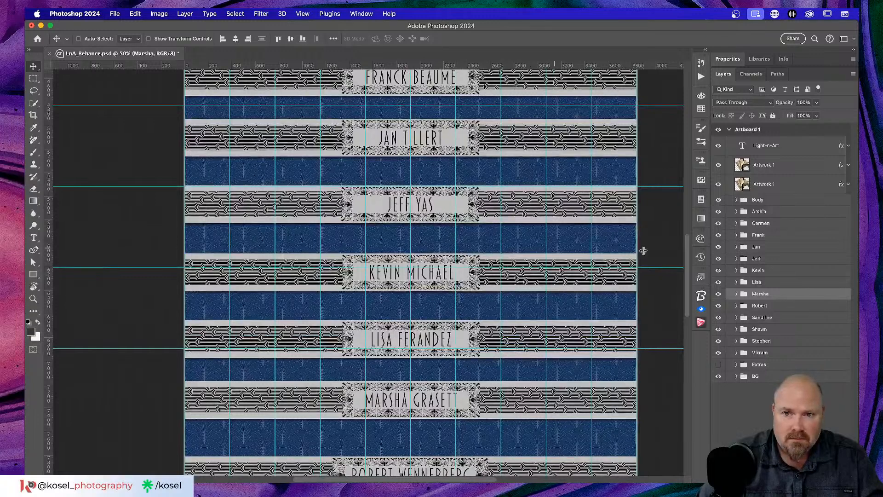
Step: Centre three winner banners horizontally on the artboard
{"action": "left_click", "coordinate": [764, 259]}
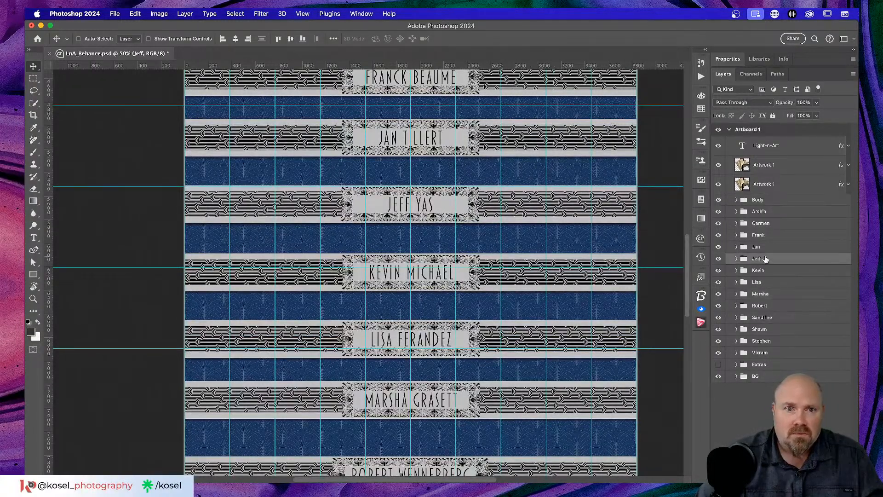
{"action": "left_click", "coordinate": [237, 38]}
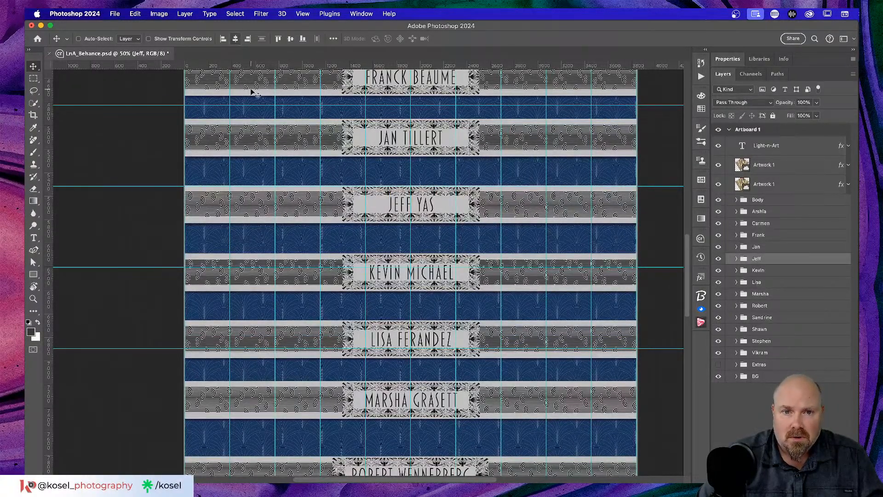
{"action": "scroll", "coordinate": [457, 283], "scroll_direction": "up", "scroll_amount": 5}
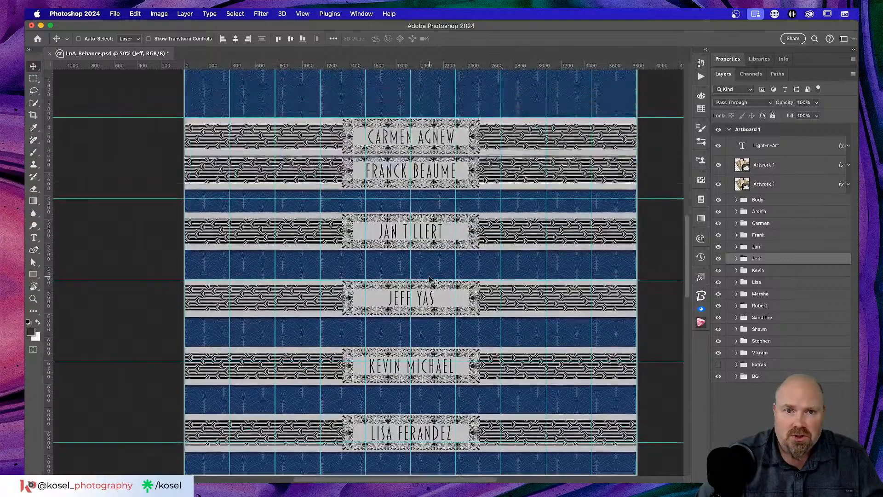
{"action": "left_click", "coordinate": [773, 249]}
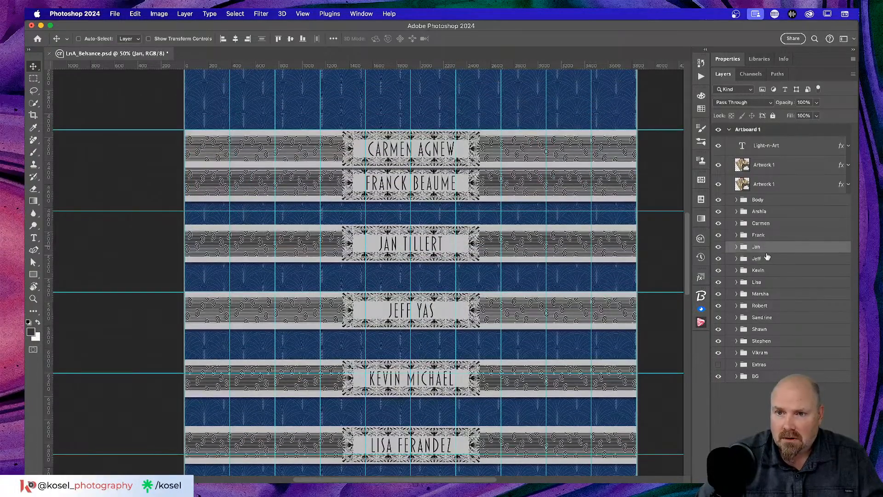
{"action": "left_click", "coordinate": [236, 38]}
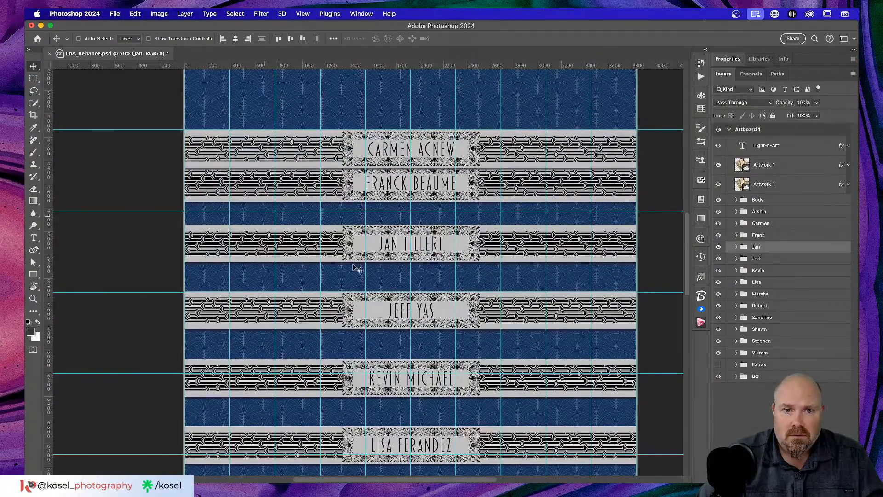
{"action": "left_click", "coordinate": [789, 239]}
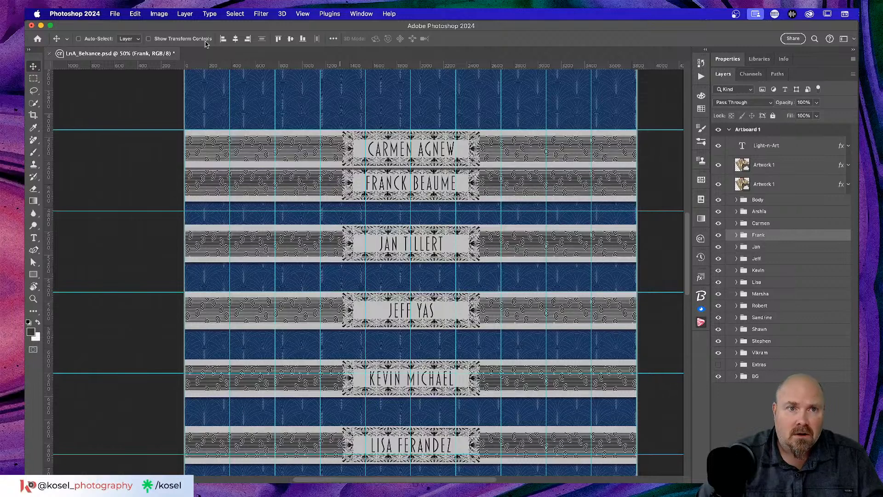
{"action": "left_click", "coordinate": [235, 38]}
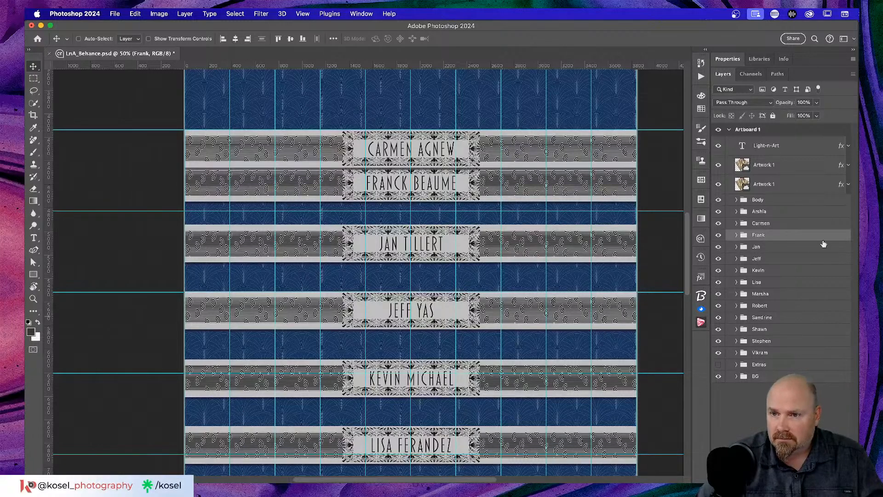
Step: Raise one banner up into the gap below the top banner
{"action": "left_click", "coordinate": [813, 227]}
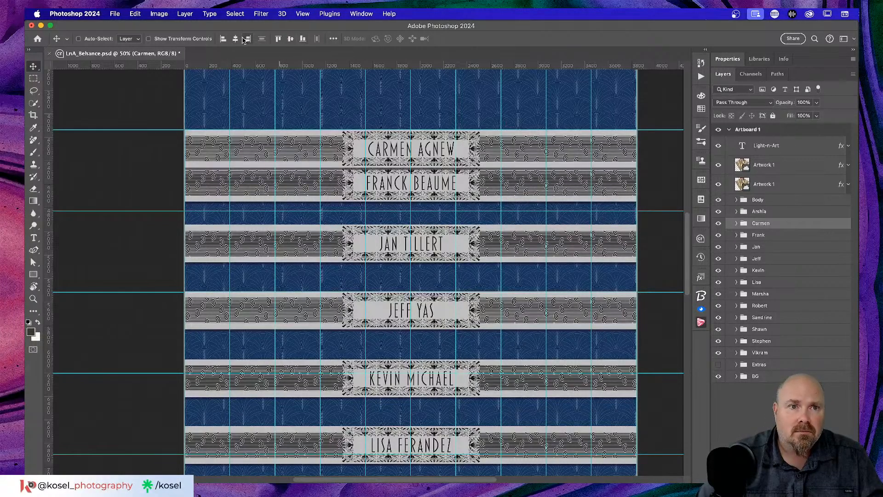
{"action": "scroll", "coordinate": [506, 154], "scroll_direction": "up", "scroll_amount": 5}
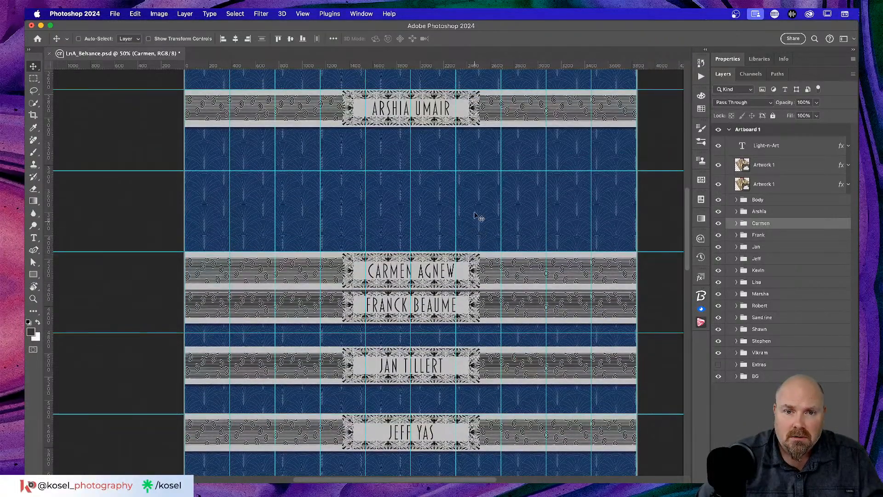
{"action": "left_click_drag", "start_coordinate": [482, 261], "coordinate": [479, 194]}
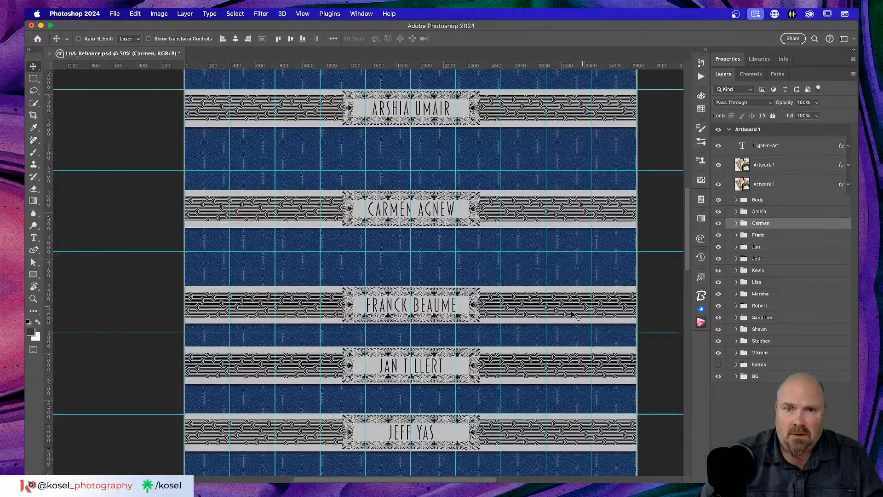
{"action": "key", "text": "super+minus"}
{"action": "key", "text": "super+minus"}
{"action": "key", "text": "super+minus"}
{"action": "key", "text": "super+minus"}
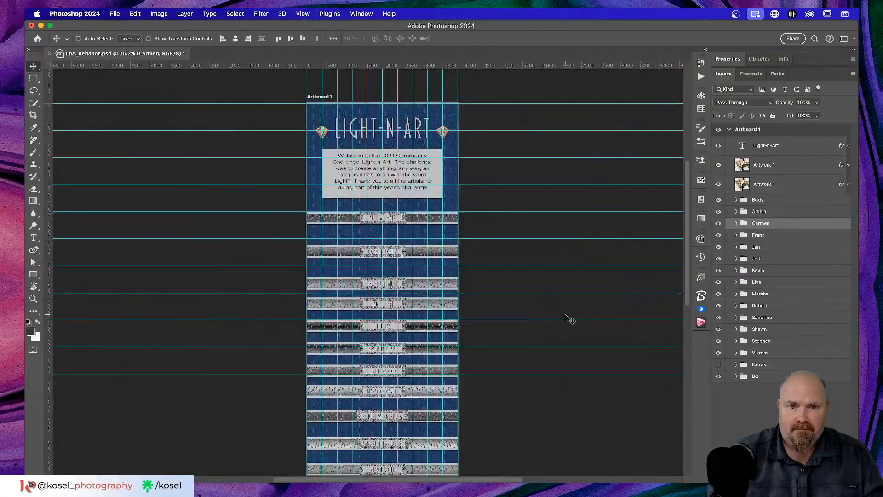
Step: Hide all guides and zoom back in to check the stacked name banners
{"action": "scroll", "coordinate": [569, 315], "scroll_direction": "down", "scroll_amount": 10}
{"action": "scroll", "coordinate": [568, 315], "scroll_direction": "up", "scroll_amount": 3}
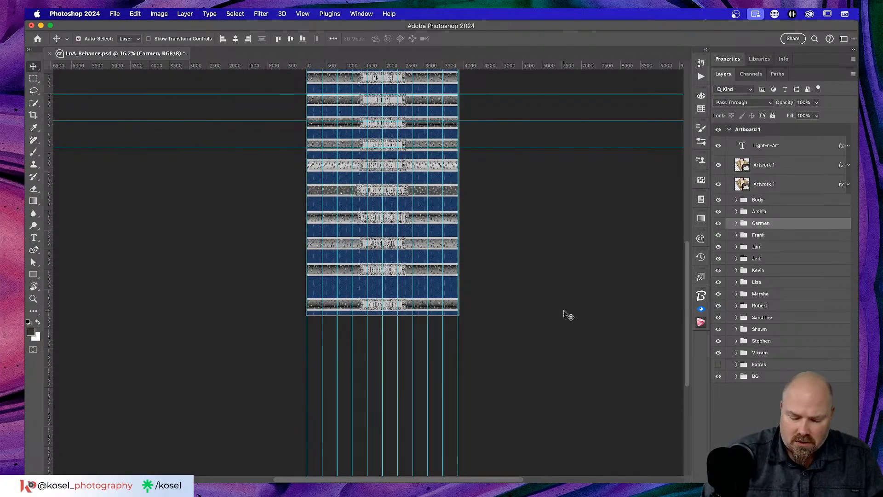
{"action": "key", "text": "super+semicolon"}
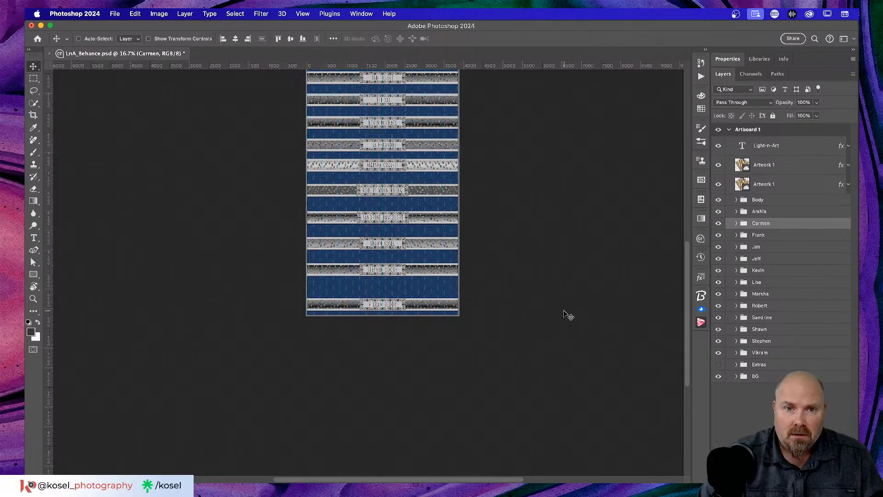
{"action": "scroll", "coordinate": [527, 305], "scroll_direction": "up", "scroll_amount": 5}
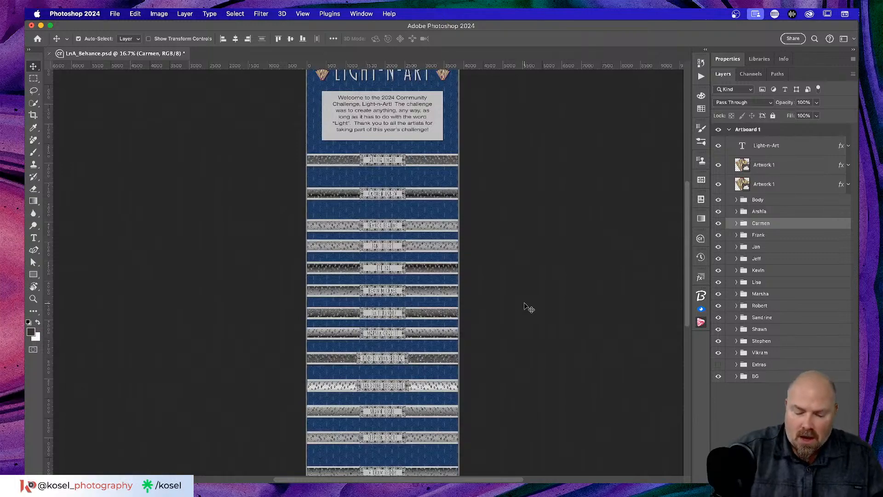
{"action": "key", "text": "super+equal"}
{"action": "key", "text": "super+equal"}
{"action": "key", "text": "super+equal"}
{"action": "key", "text": "super+equal"}
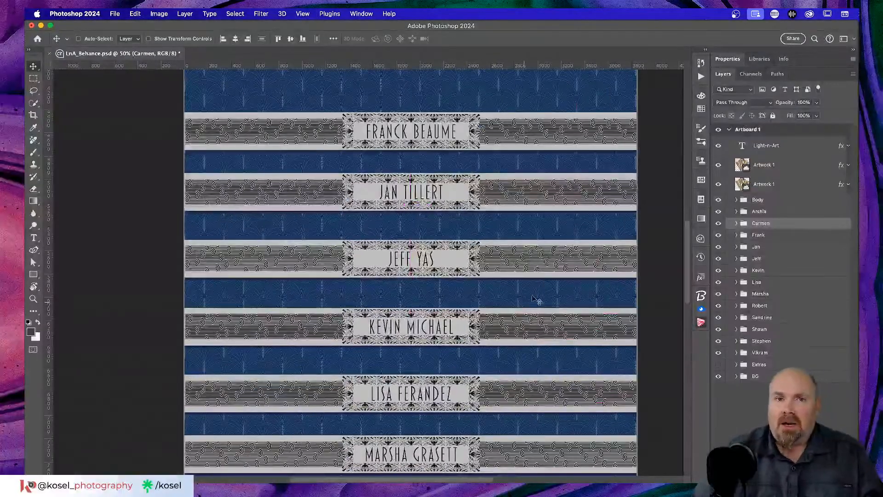
{"action": "left_click", "coordinate": [115, 14]}
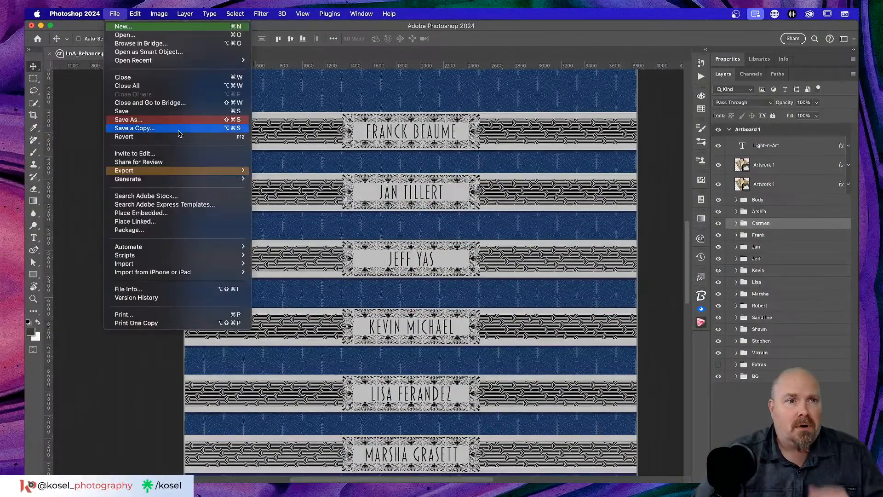
{"action": "left_click", "coordinate": [171, 32]}
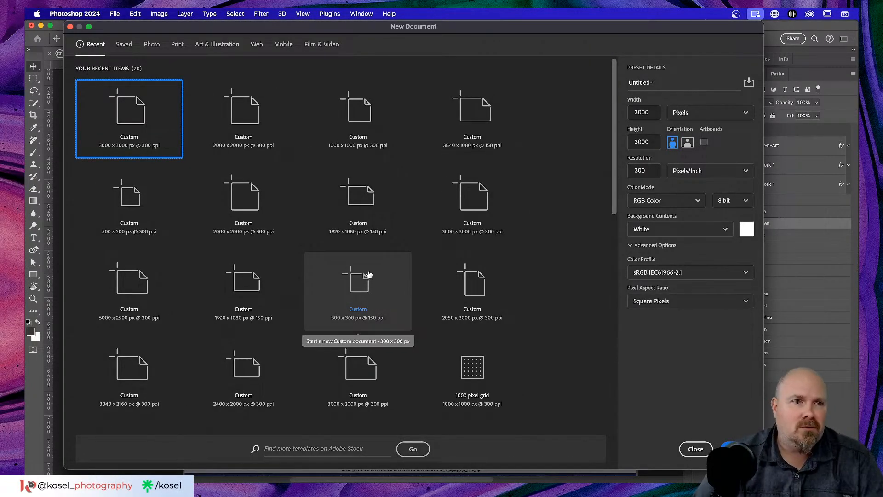
{"action": "left_click", "coordinate": [705, 449]}
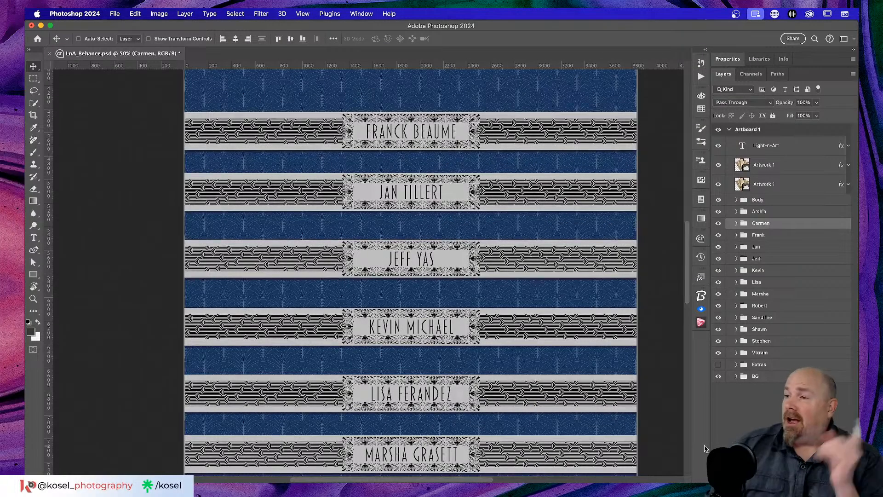
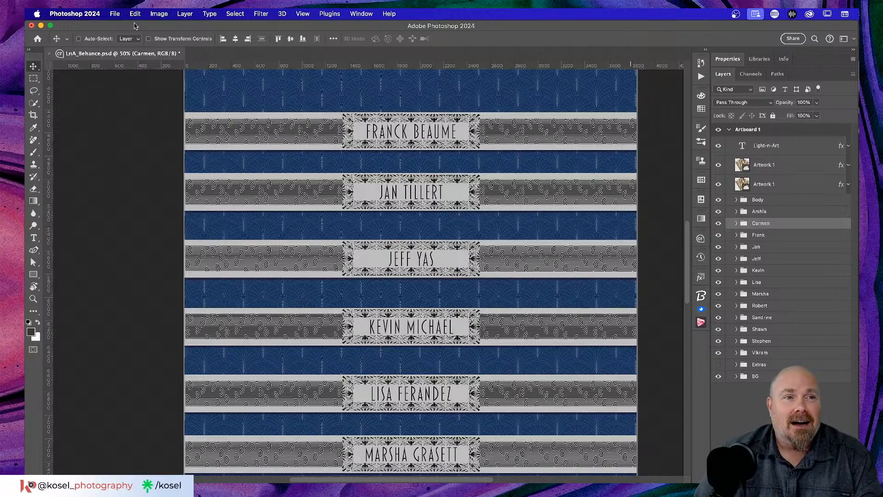
Step: Show the LIGHTNART library's colour swatches and image assets beside the Layers panel
{"action": "left_click", "coordinate": [114, 13]}
{"action": "left_click", "coordinate": [220, 33]}
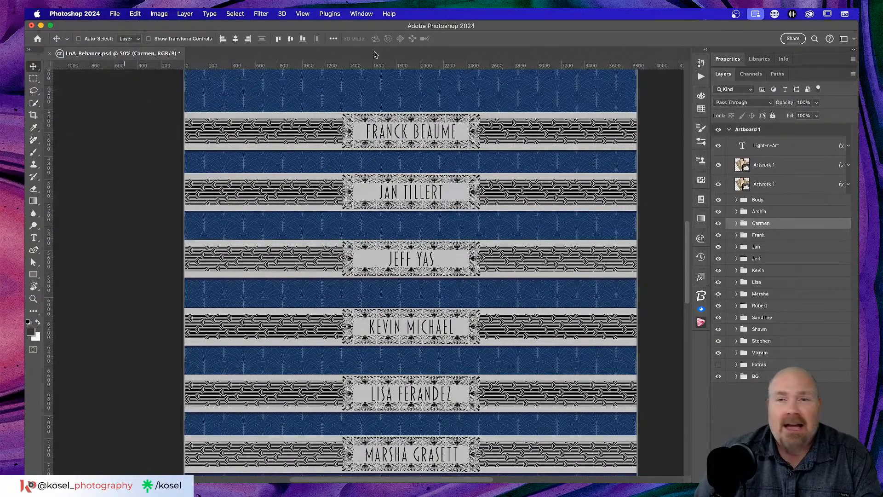
{"action": "left_click", "coordinate": [759, 59]}
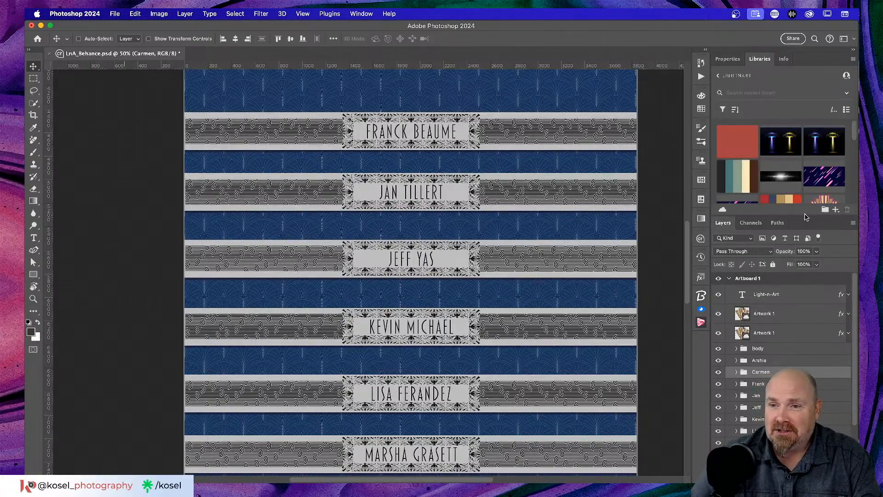
Step: Return to the full libraries list and open the Create Waves library
{"action": "left_click", "coordinate": [718, 75]}
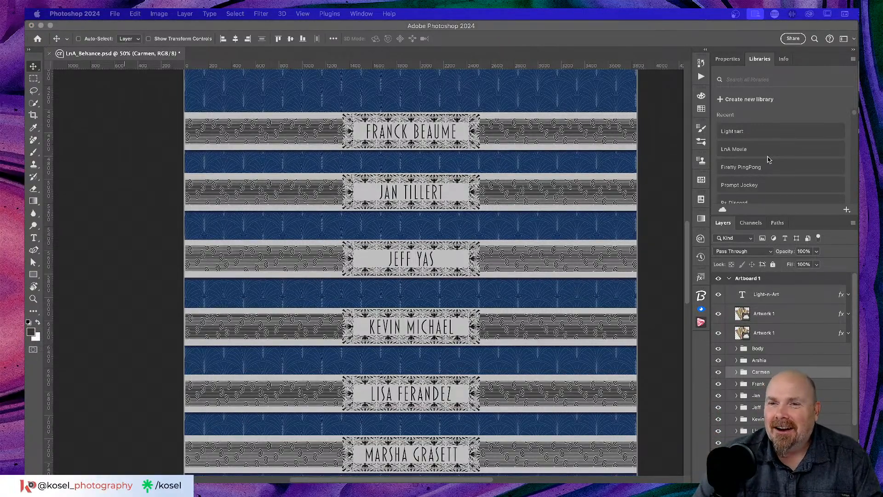
{"action": "scroll", "coordinate": [769, 160], "scroll_direction": "down", "scroll_amount": 5}
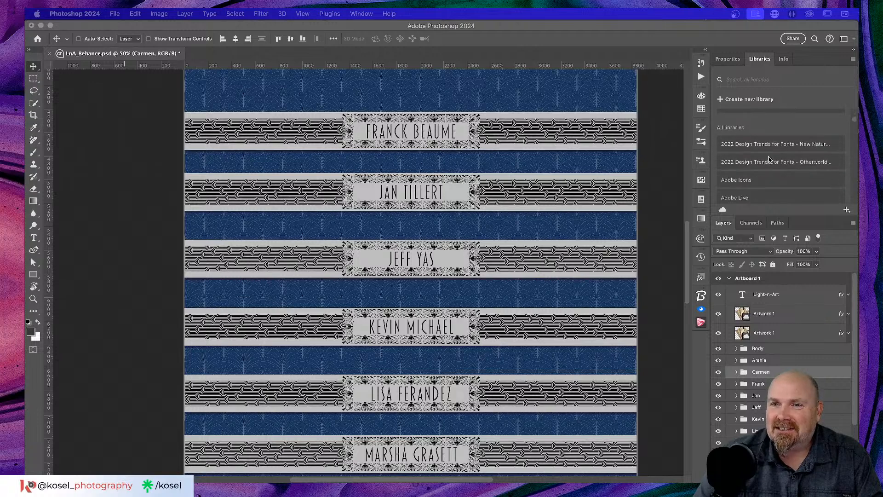
{"action": "scroll", "coordinate": [768, 159], "scroll_direction": "down", "scroll_amount": 5}
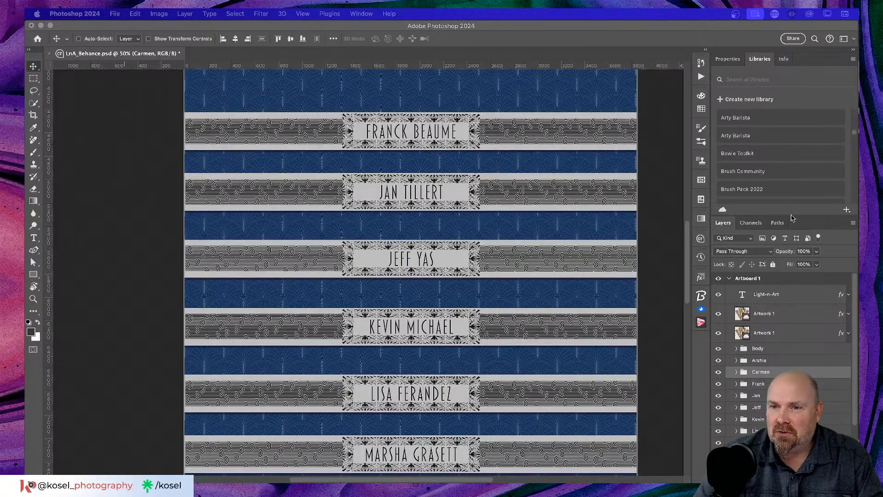
{"action": "left_click", "coordinate": [797, 217]}
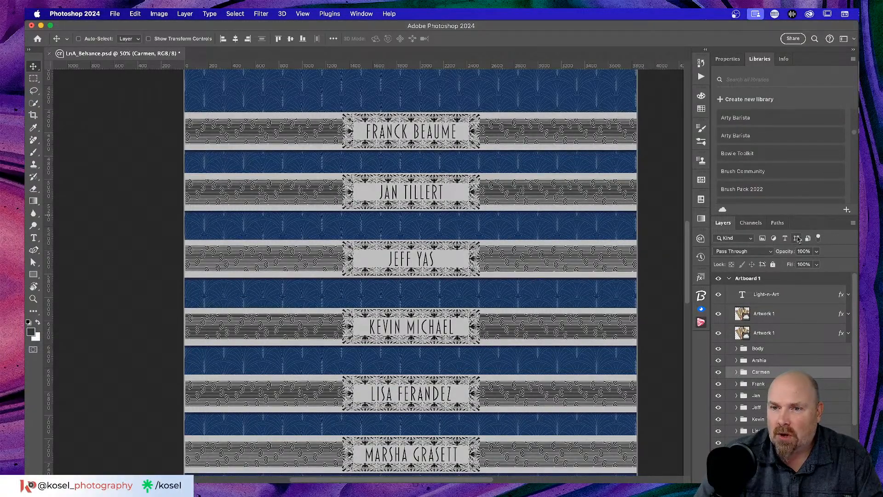
{"action": "left_click_drag", "start_coordinate": [802, 217], "coordinate": [802, 342]}
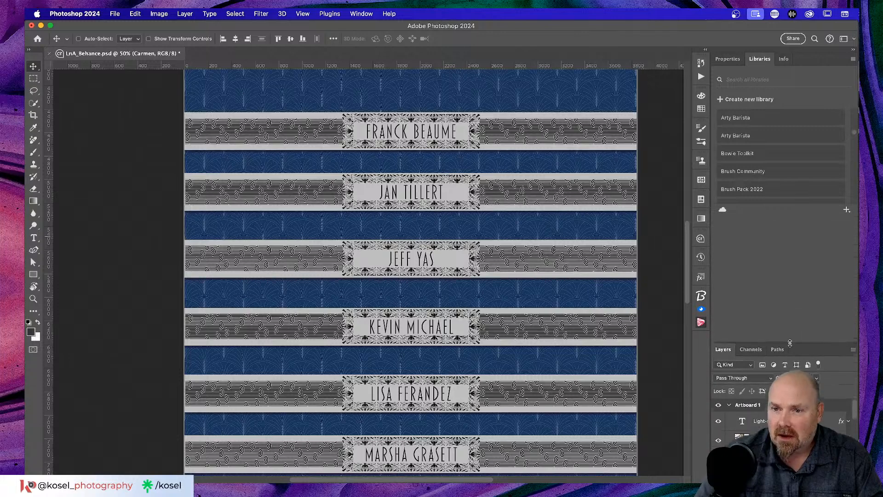
{"action": "scroll", "coordinate": [785, 170], "scroll_direction": "down", "scroll_amount": 5}
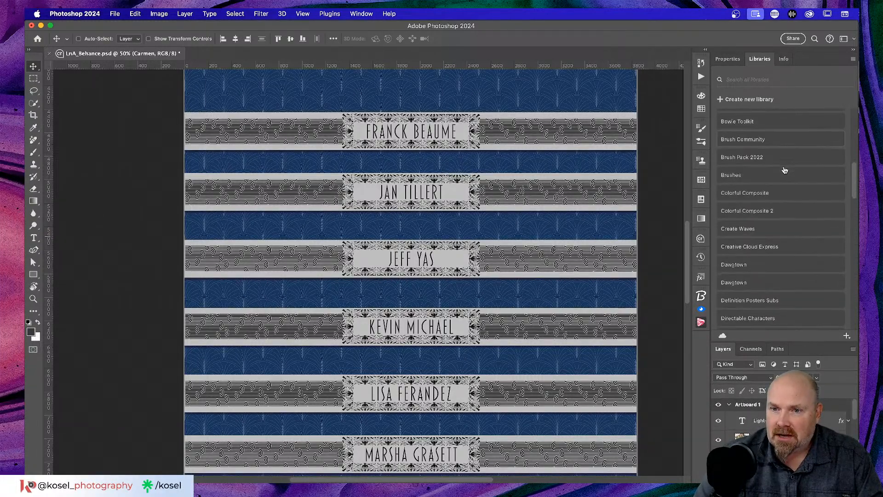
{"action": "left_click", "coordinate": [738, 192]}
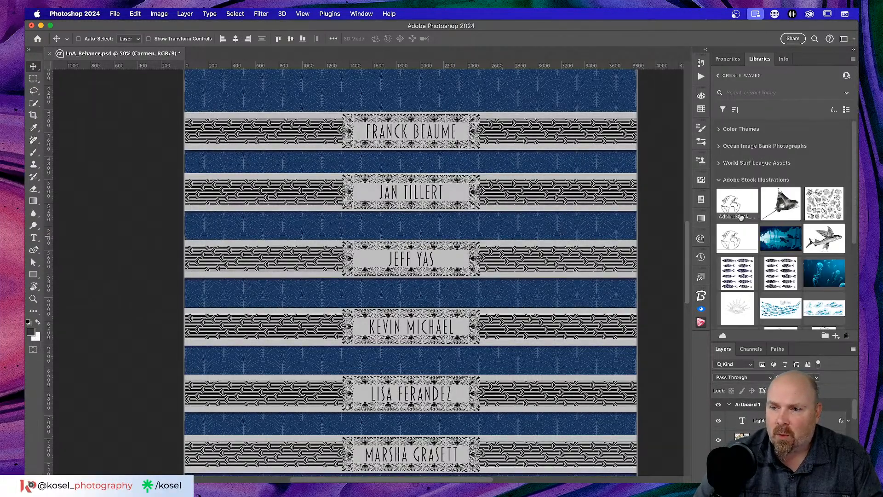
Step: Open the AdobeStock wave pattern image for editing as its own document
{"action": "scroll", "coordinate": [767, 217], "scroll_direction": "down", "scroll_amount": 3}
{"action": "scroll", "coordinate": [773, 226], "scroll_direction": "down", "scroll_amount": 4}
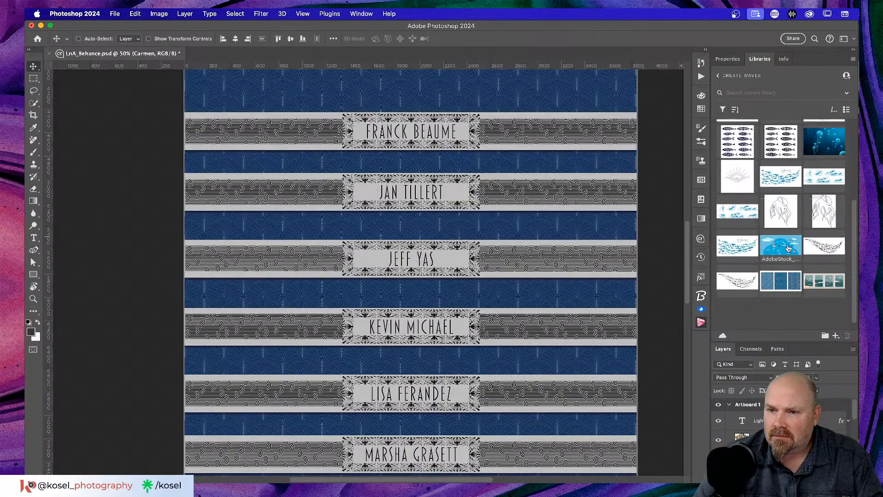
{"action": "right_click", "coordinate": [785, 285]}
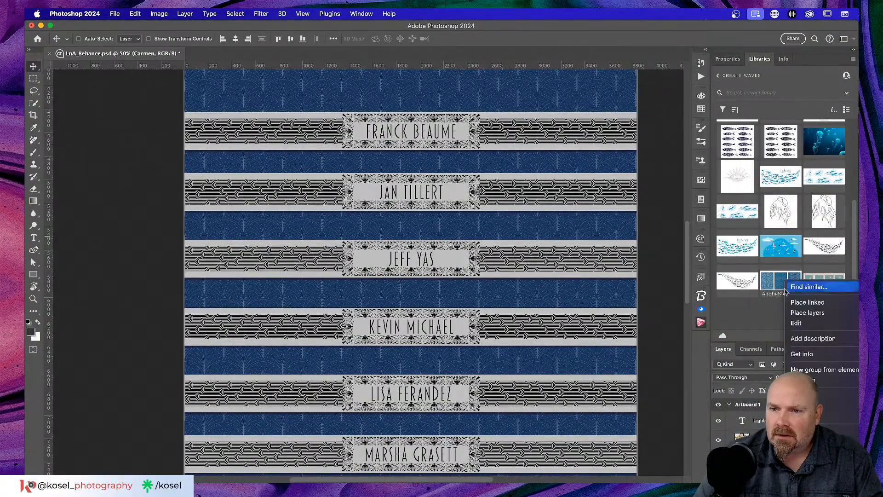
{"action": "left_click", "coordinate": [813, 324]}
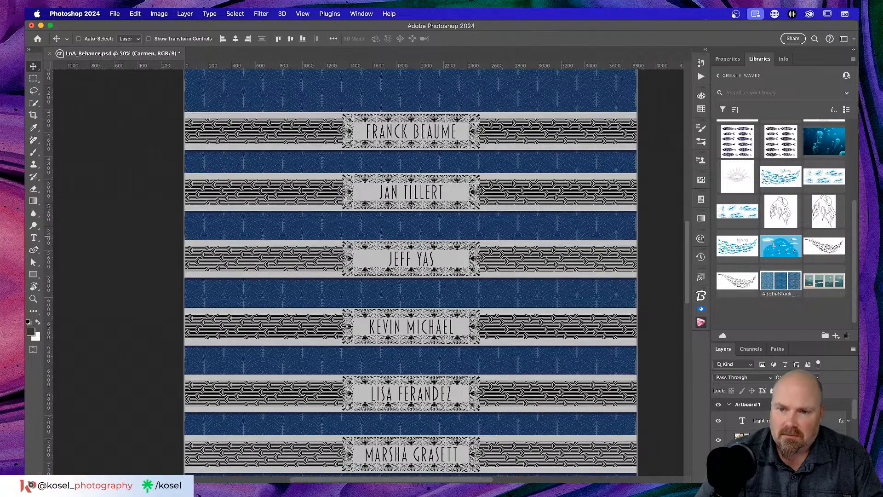
{"action": "scroll", "coordinate": [322, 164], "scroll_direction": "down", "scroll_amount": 5}
{"action": "scroll", "coordinate": [362, 217], "scroll_direction": "left", "scroll_amount": 3}
Step: Zoom the wave image to 50%, view its 6477 × 2730 px canvas properties, and list adjustment layers
{"action": "key", "text": "super+plus"}
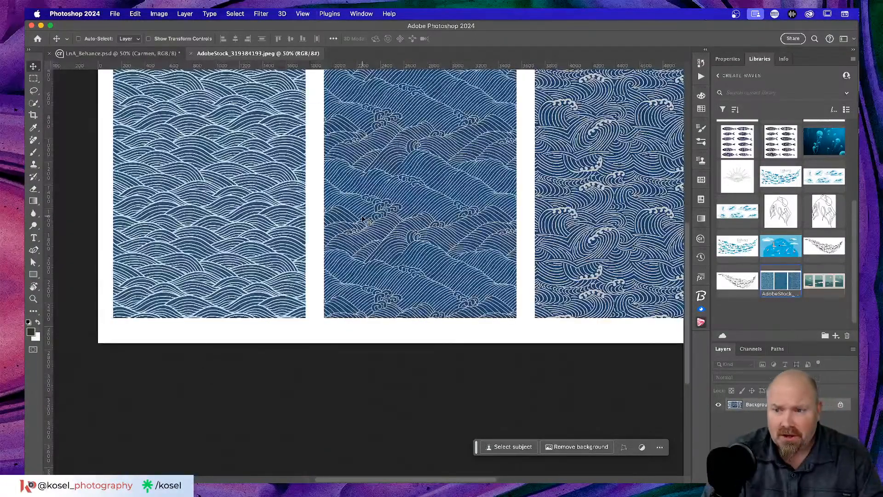
{"action": "scroll", "coordinate": [337, 241], "scroll_direction": "up", "scroll_amount": 3}
{"action": "scroll", "coordinate": [337, 241], "scroll_direction": "right", "scroll_amount": 4}
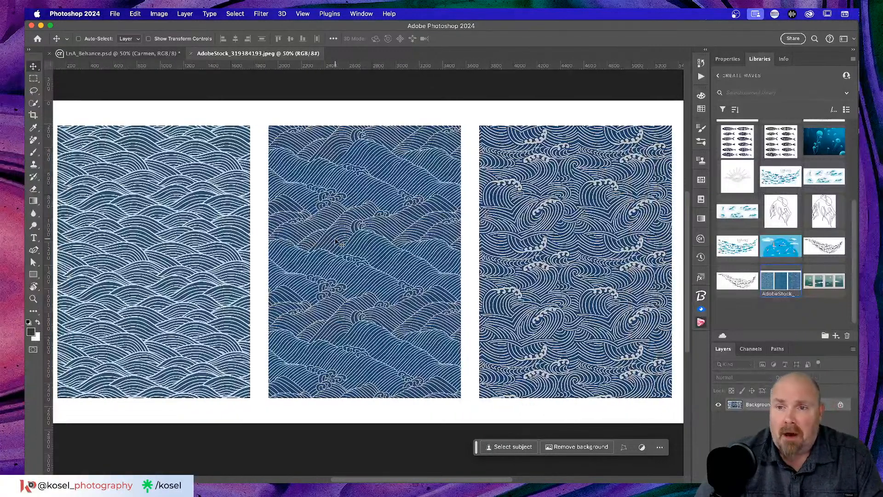
{"action": "left_click", "coordinate": [737, 60]}
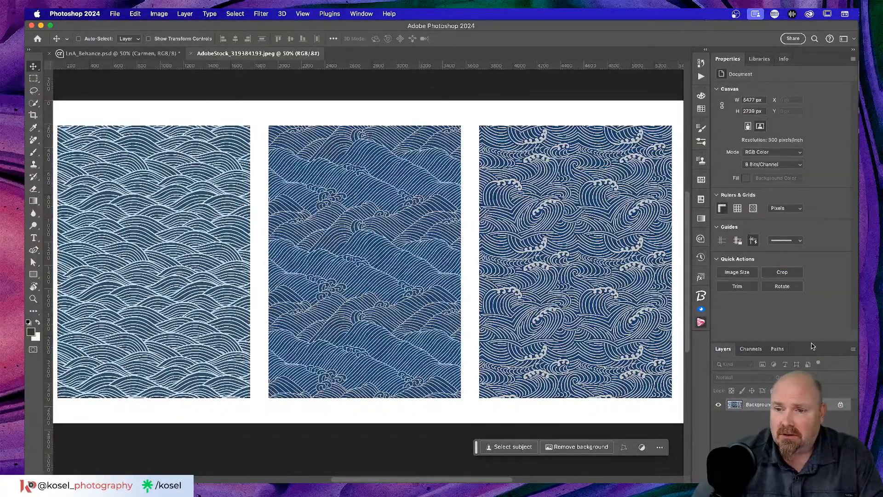
{"action": "left_click_drag", "start_coordinate": [819, 343], "coordinate": [796, 236]}
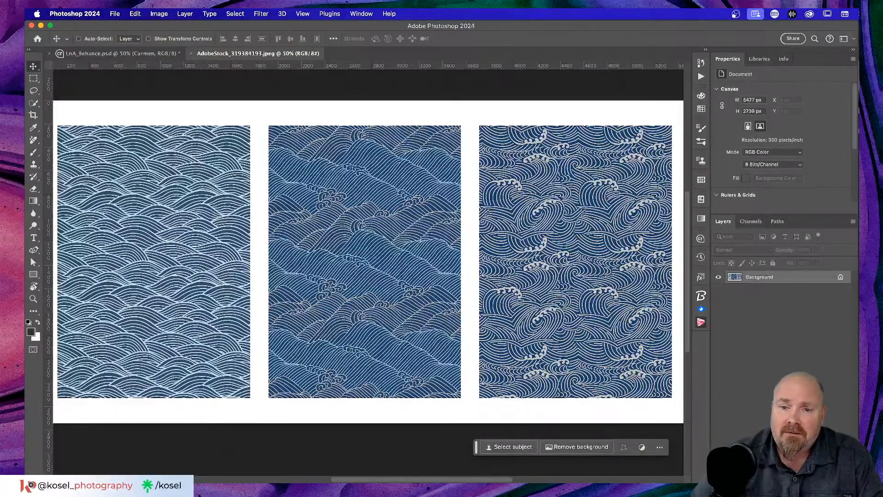
{"action": "left_click", "coordinate": [802, 477]}
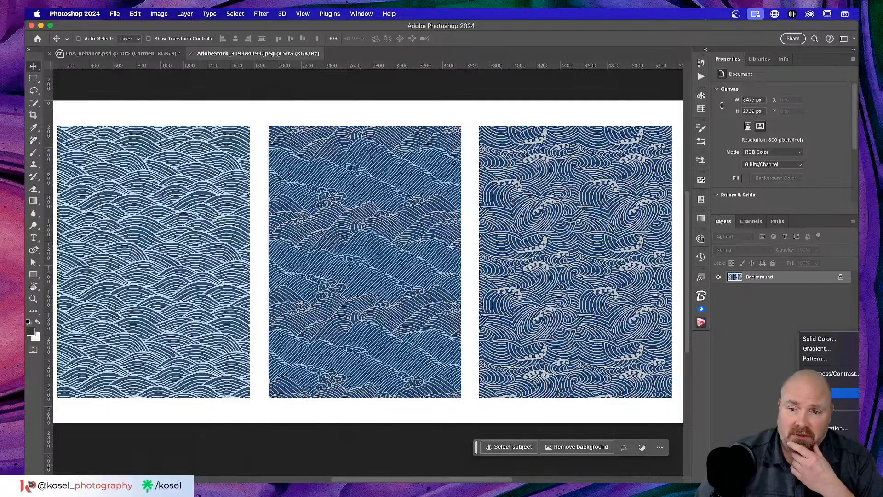
Step: Add a Curves 1 adjustment above Background, enlarge its graph, and toggle clipping on then off
{"action": "left_click", "coordinate": [824, 395]}
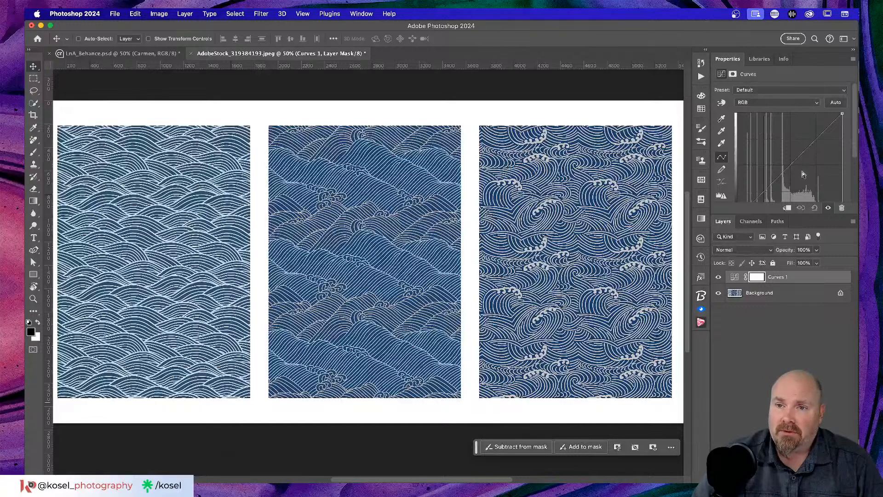
{"action": "left_click_drag", "start_coordinate": [790, 215], "coordinate": [790, 253]}
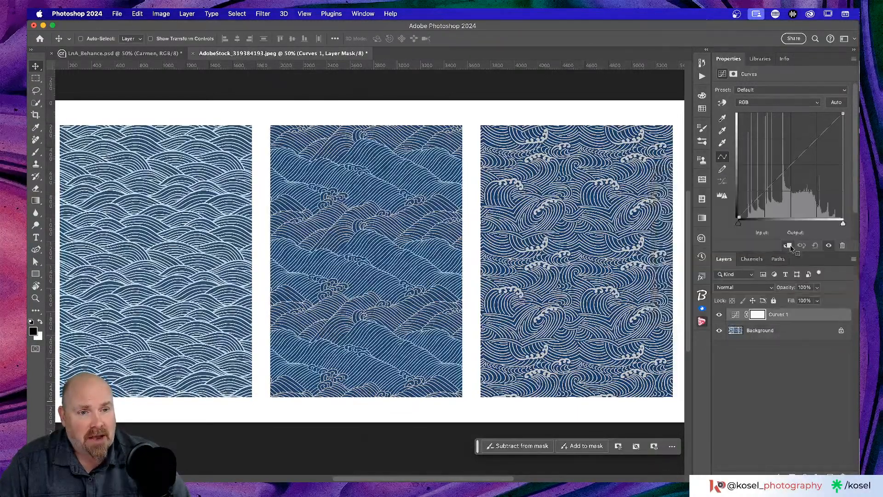
{"action": "left_click", "coordinate": [788, 246]}
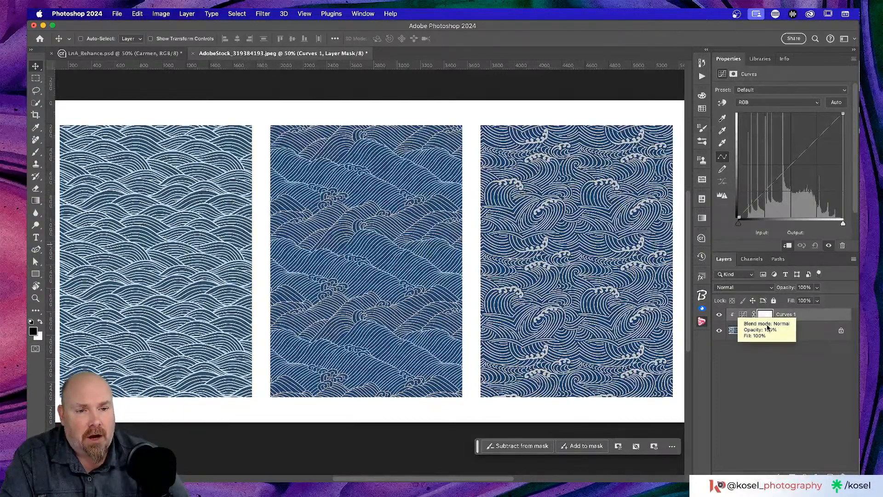
{"action": "left_click", "coordinate": [788, 245]}
Step: Delete the Curves 1 adjustment and create an empty Layer 1 above Background
{"action": "key", "text": "super+2"}
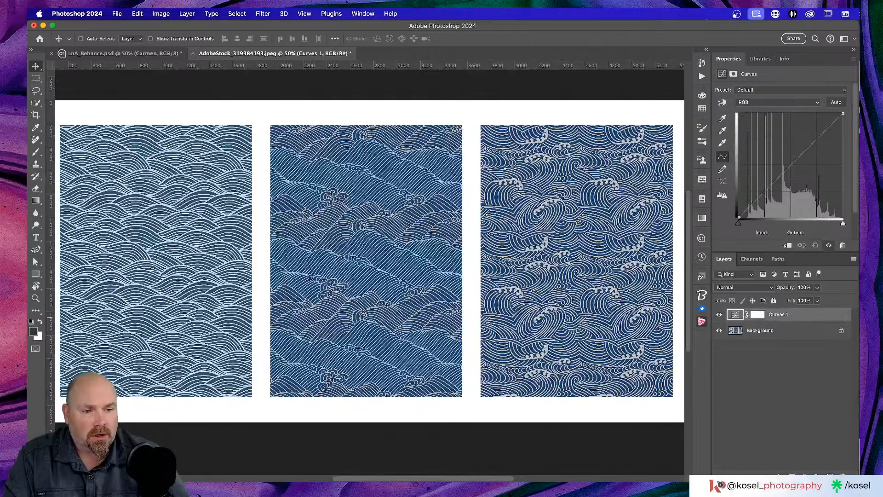
{"action": "key", "text": "Delete"}
{"action": "key", "text": "super+shift+alt+n"}
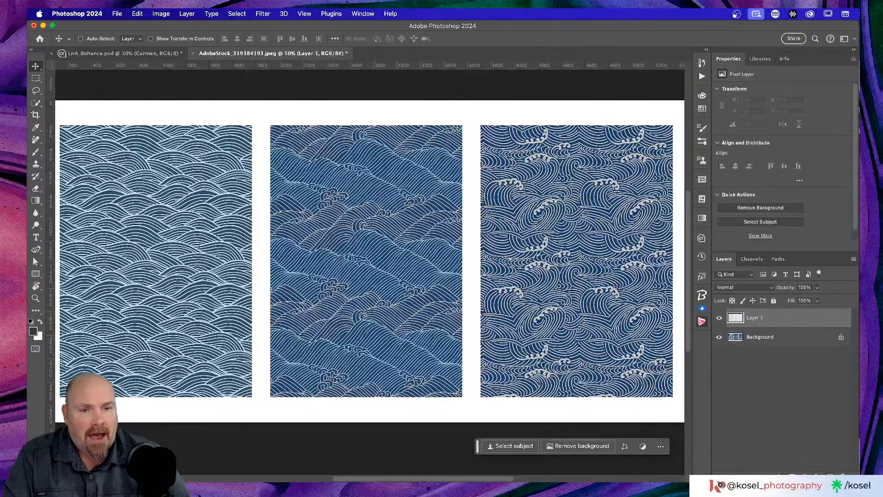
Step: Load the Fireworks1 brush by searching 'fire' in the brush presets
{"action": "key", "text": "b"}
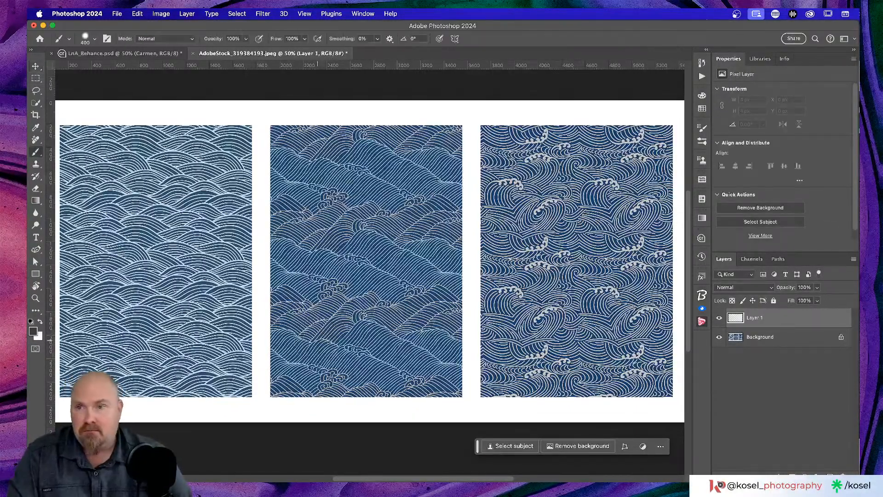
{"action": "left_click", "coordinate": [91, 40]}
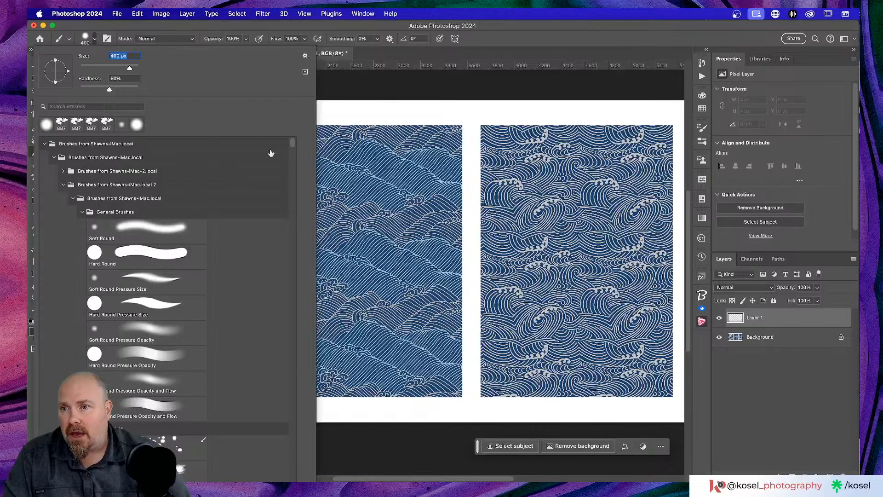
{"action": "left_click", "coordinate": [101, 107]}
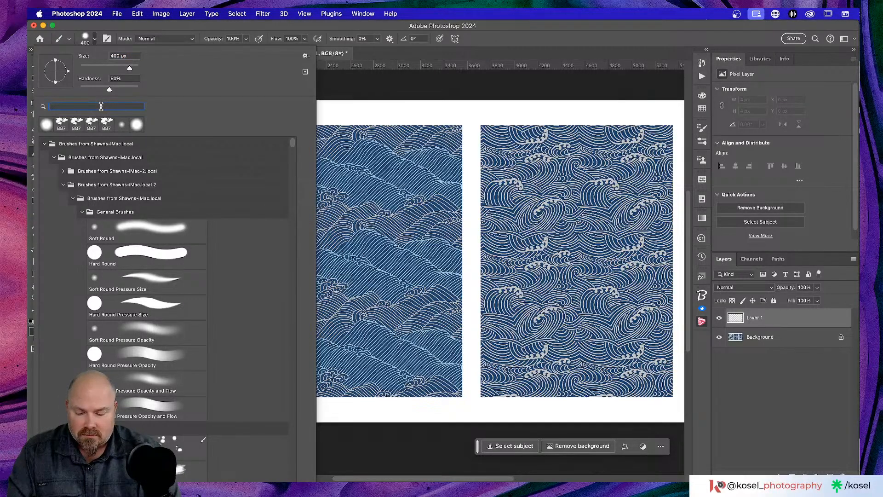
{"action": "type", "text": "fire"}
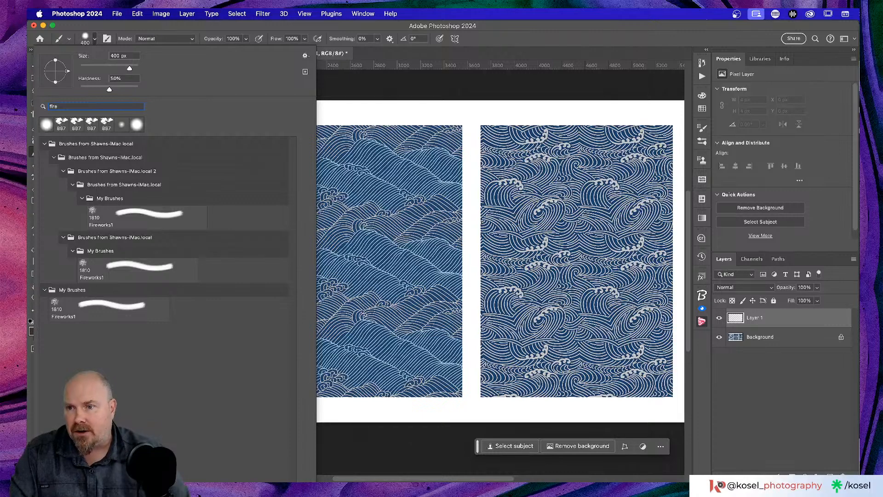
{"action": "left_click", "coordinate": [148, 221]}
{"action": "key", "text": "Return"}
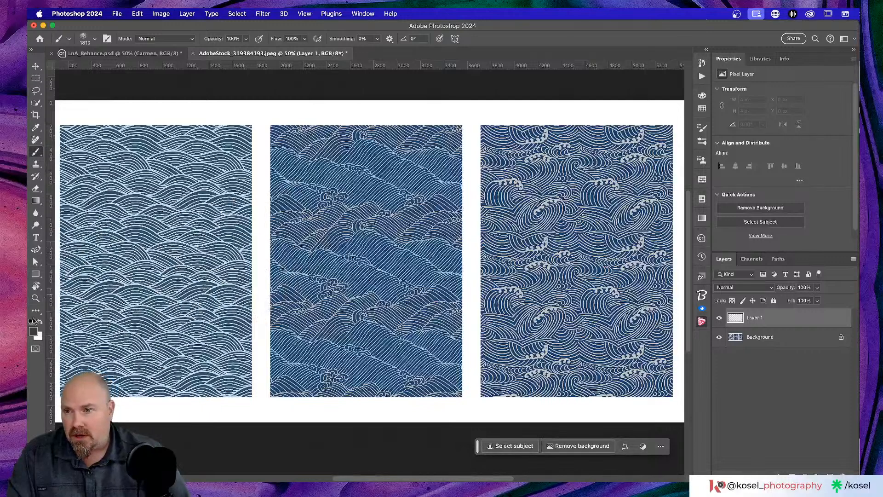
{"action": "left_click", "coordinate": [33, 331]}
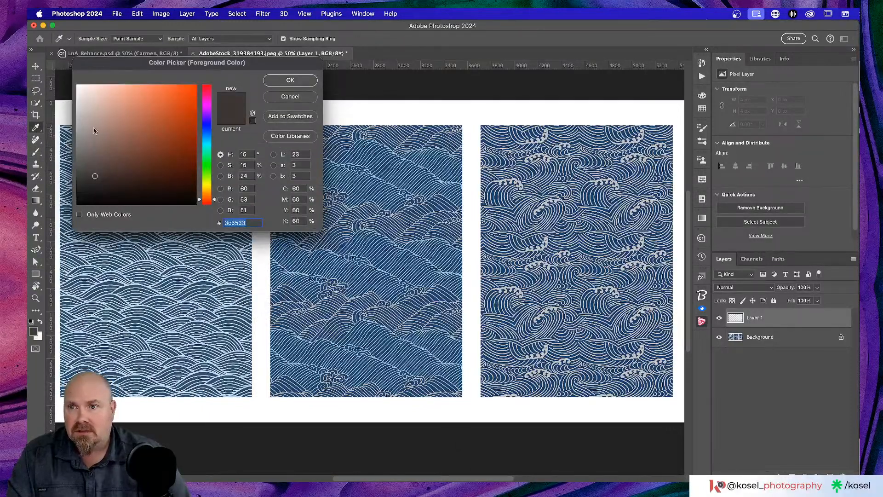
Step: Set the foreground to orange and stamp a Fireworks1 splatter on the middle wave panel
{"action": "left_click_drag", "start_coordinate": [159, 121], "coordinate": [171, 90]}
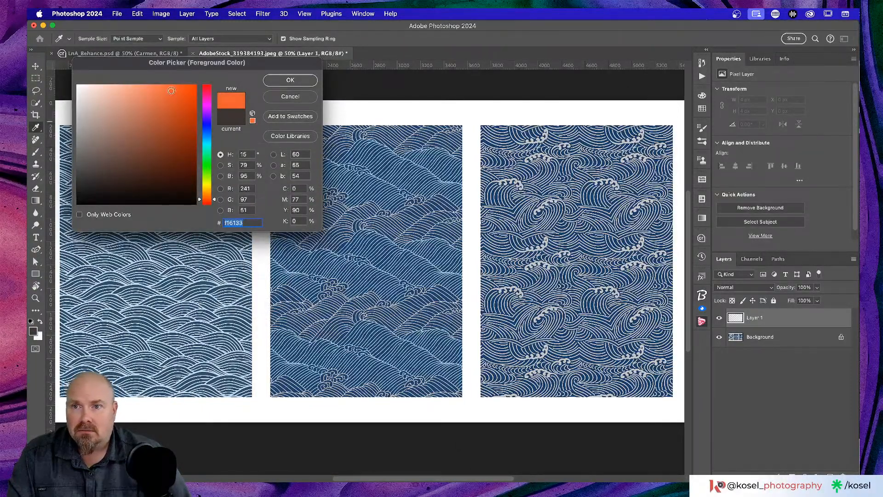
{"action": "left_click_drag", "start_coordinate": [203, 165], "coordinate": [206, 202]}
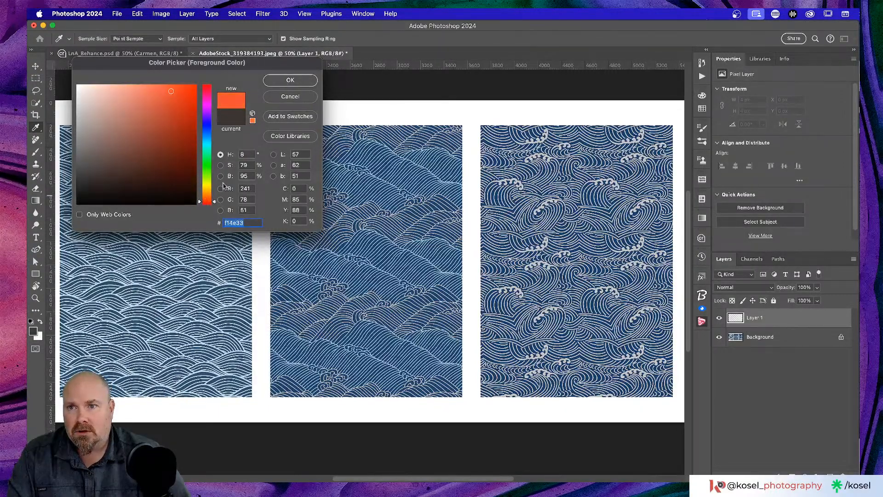
{"action": "left_click", "coordinate": [290, 80]}
{"action": "key", "text": "b"}
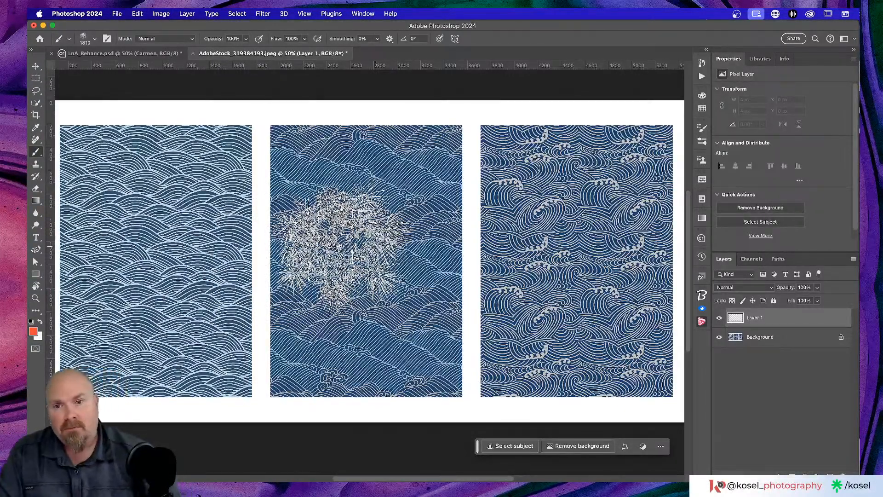
{"action": "left_click", "coordinate": [352, 242]}
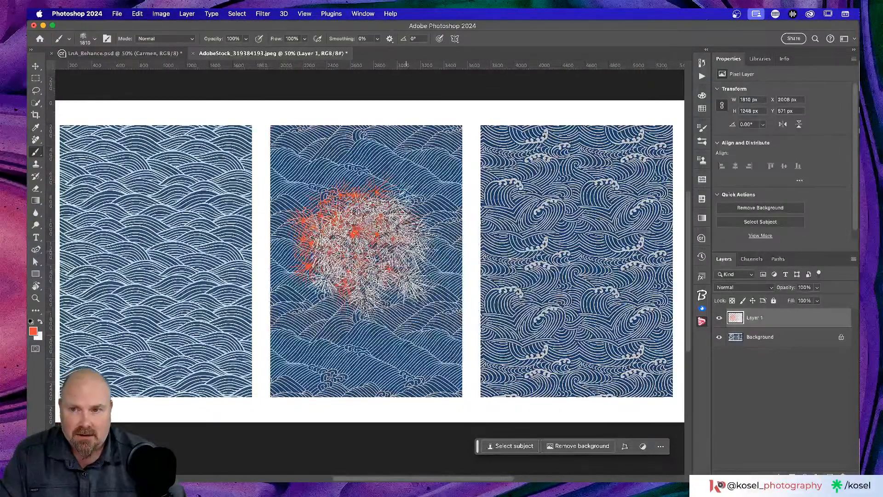
Step: Stamp a slightly smaller yellow-green splatter over the orange one and zoom to 100%
{"action": "left_click", "coordinate": [33, 331]}
{"action": "left_click", "coordinate": [207, 186]}
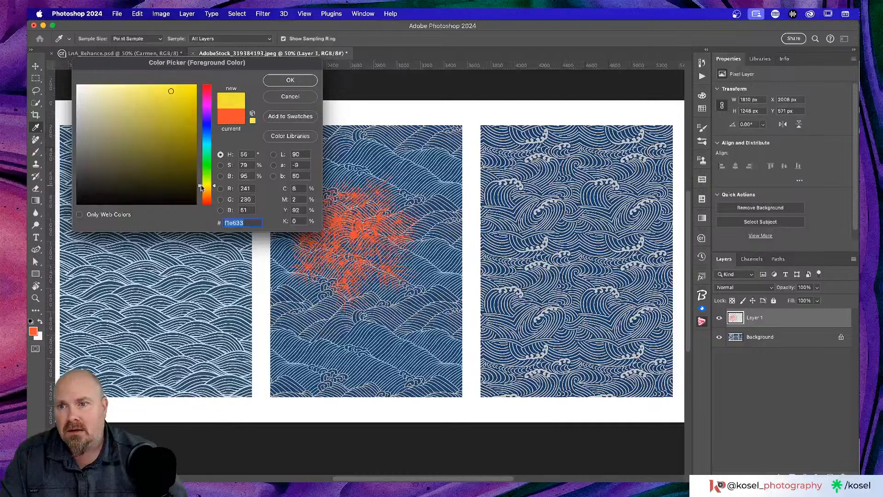
{"action": "left_click_drag", "start_coordinate": [207, 186], "coordinate": [209, 182]}
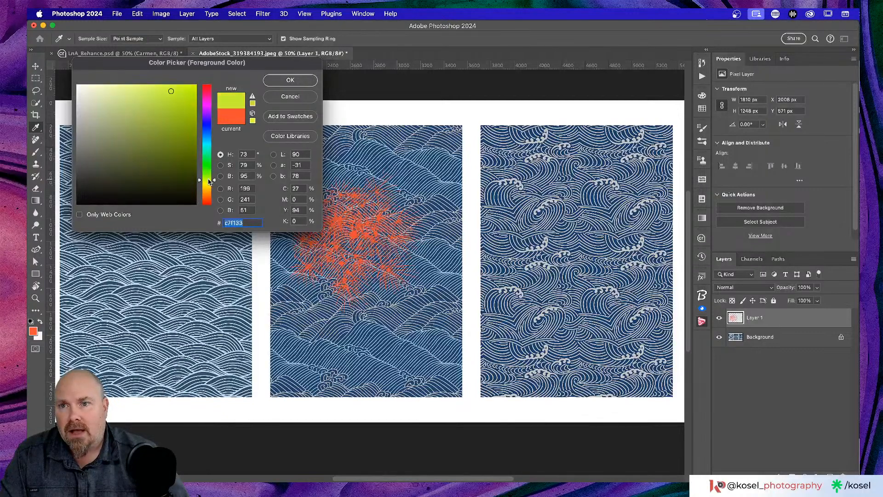
{"action": "left_click", "coordinate": [291, 80]}
{"action": "key", "text": "bracketleft"}
{"action": "key", "text": "bracketleft"}
{"action": "left_click", "coordinate": [379, 238]}
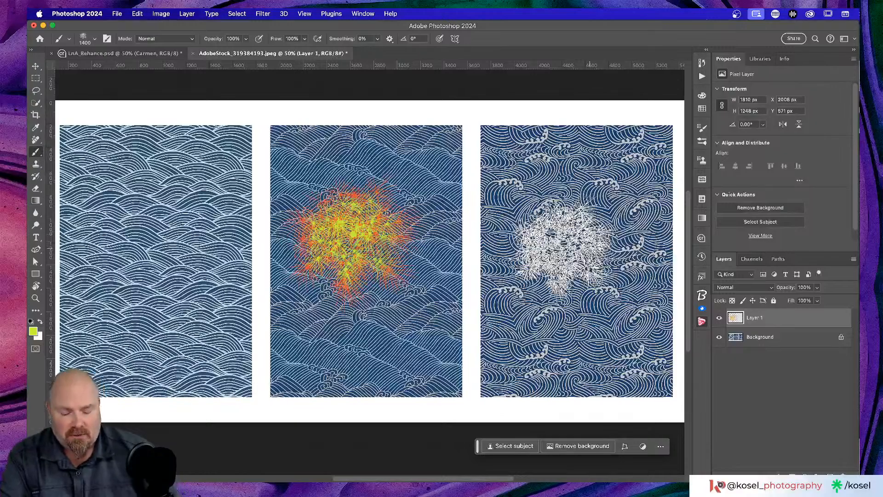
{"action": "key", "text": "super+equal"}
{"action": "key", "text": "super+equal"}
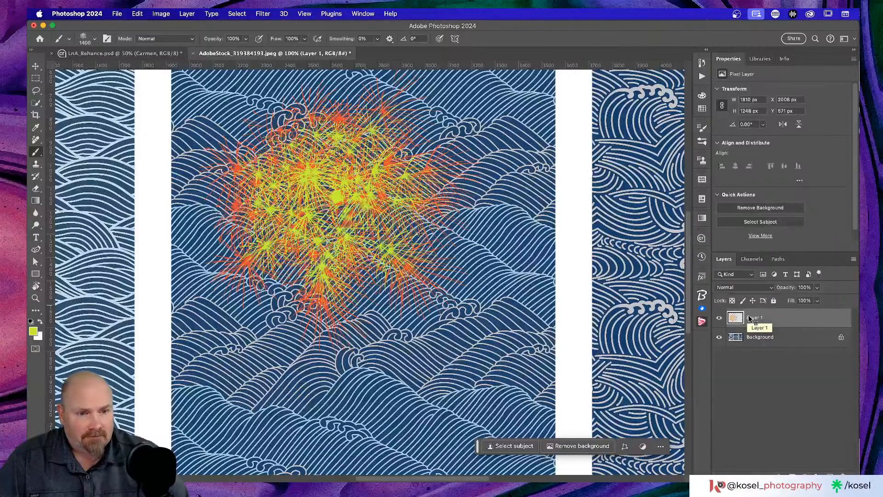
{"action": "key", "text": "v"}
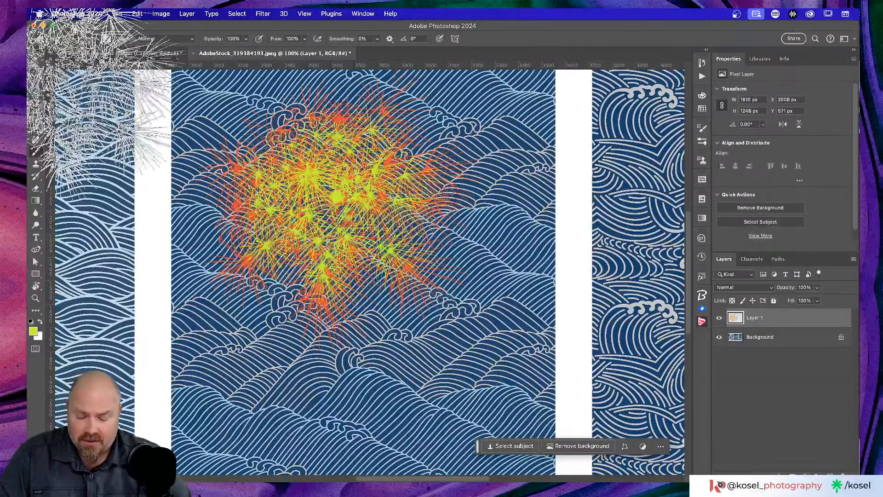
{"action": "left_click", "coordinate": [804, 476]}
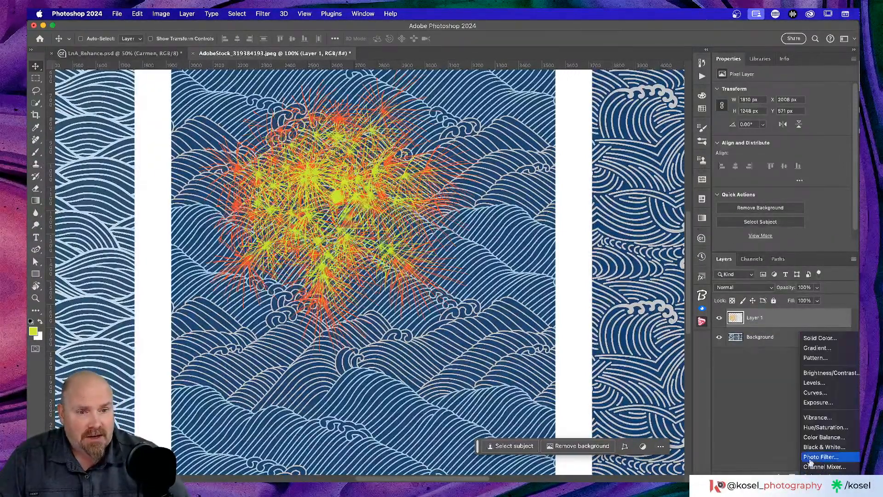
{"action": "left_click", "coordinate": [825, 427]}
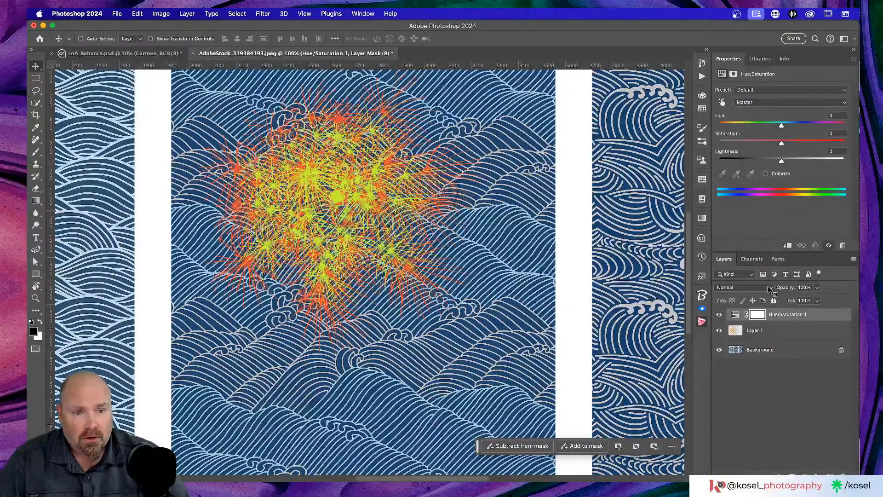
{"action": "left_click", "coordinate": [777, 321], "text": "alt"}
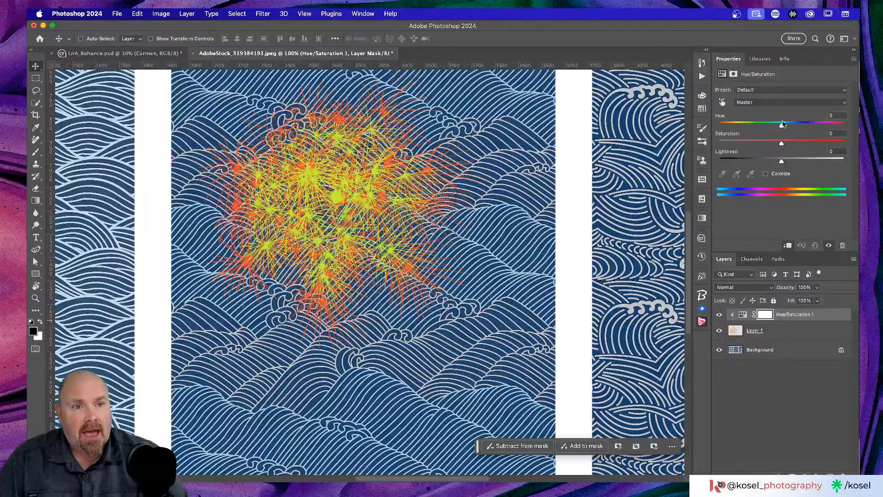
{"action": "left_click_drag", "start_coordinate": [783, 127], "coordinate": [820, 127]}
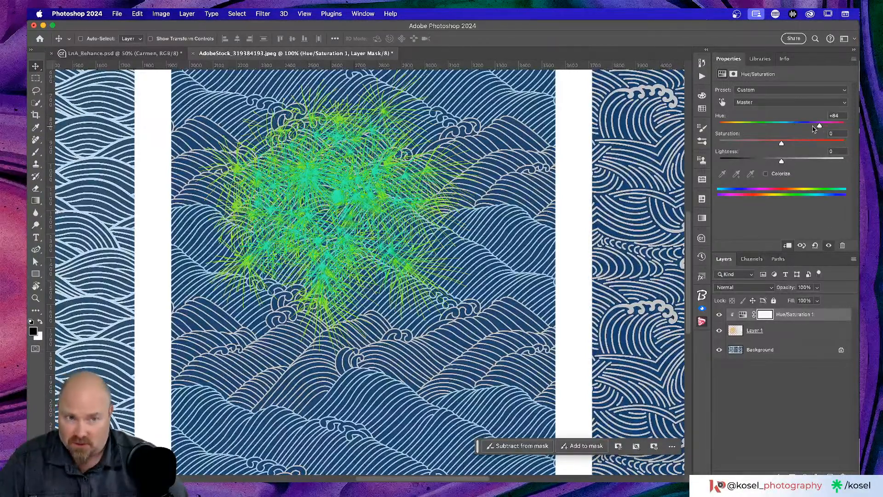
{"action": "left_click_drag", "start_coordinate": [782, 162], "coordinate": [817, 146]}
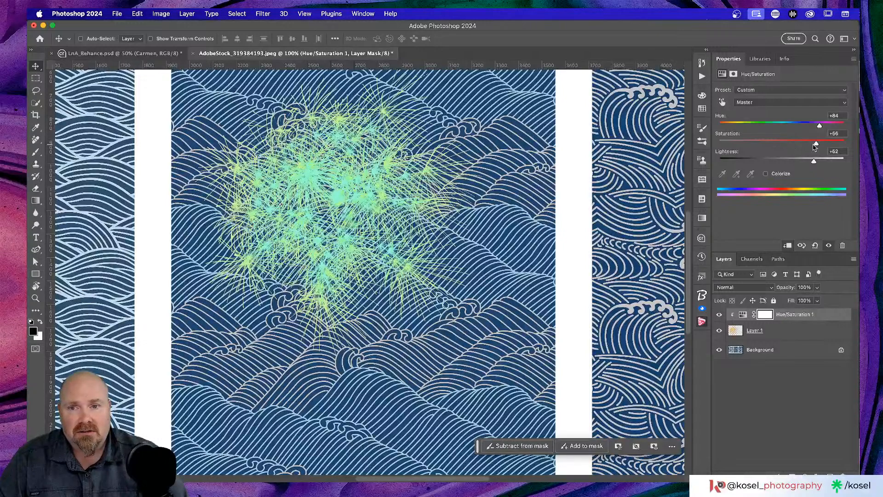
{"action": "left_click", "coordinate": [767, 174]}
{"action": "mouse_move", "coordinate": [744, 128]}
{"action": "left_mouse_down"}
{"action": "mouse_move", "coordinate": [781, 127]}
{"action": "mouse_move", "coordinate": [729, 126]}
{"action": "left_mouse_up"}
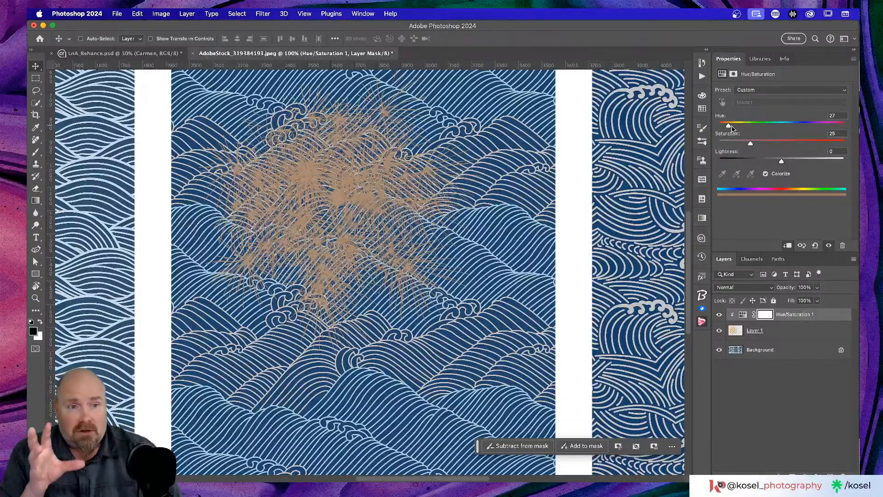
{"action": "left_click", "coordinate": [832, 318]}
{"action": "key", "text": "Delete"}
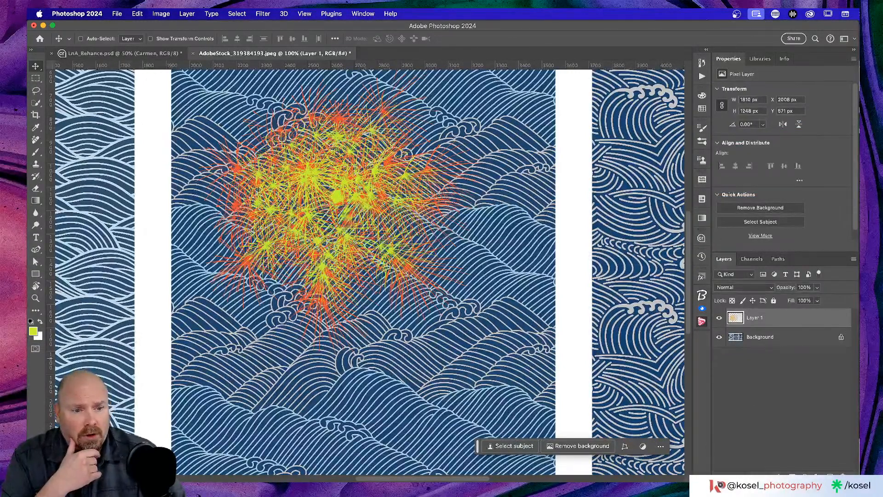
Step: Create Layer 2 and try yellow-green, then black, as the brush colour
{"action": "key", "text": "super+shift+alt+n"}
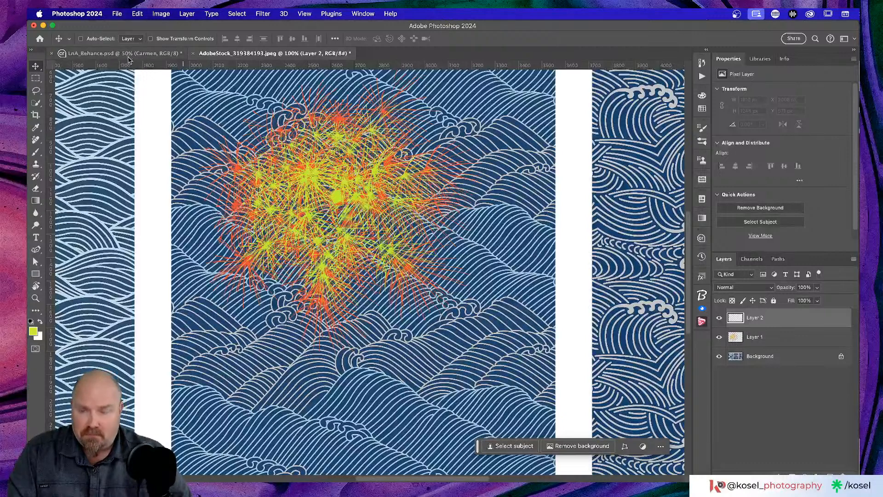
{"action": "key", "text": "b"}
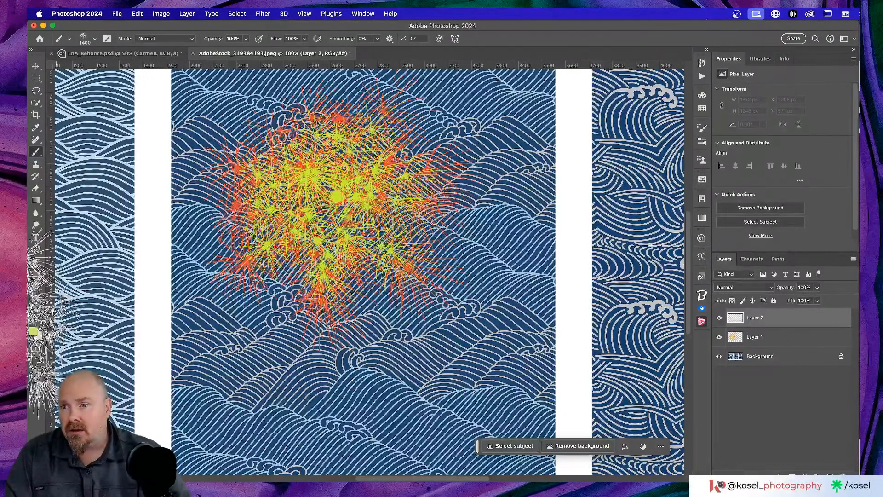
{"action": "left_click", "coordinate": [32, 331]}
{"action": "left_click", "coordinate": [111, 104]}
{"action": "mouse_move", "coordinate": [111, 104]}
{"action": "left_mouse_down"}
{"action": "mouse_move", "coordinate": [105, 91]}
{"action": "mouse_move", "coordinate": [149, 99]}
{"action": "left_mouse_up"}
{"action": "mouse_move", "coordinate": [109, 160]}
{"action": "left_mouse_down"}
{"action": "mouse_move", "coordinate": [122, 151]}
{"action": "mouse_move", "coordinate": [78, 206]}
{"action": "left_mouse_up"}
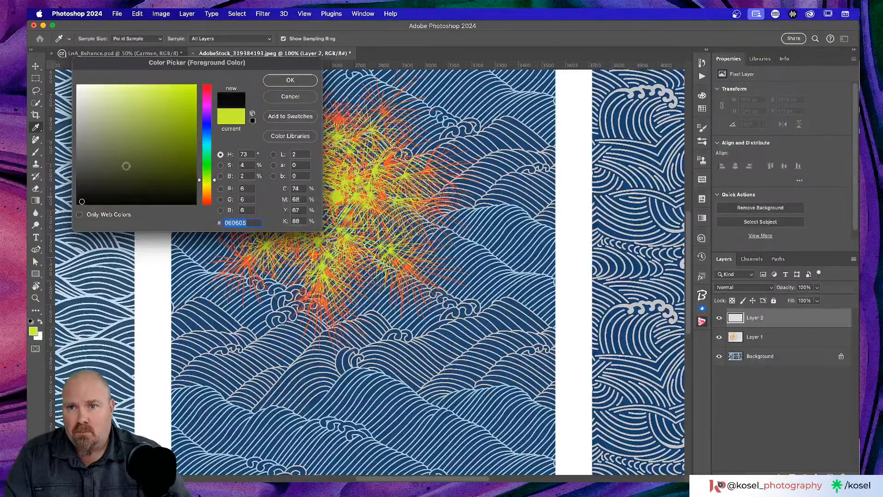
{"action": "left_click", "coordinate": [290, 80]}
{"action": "key", "text": "b"}
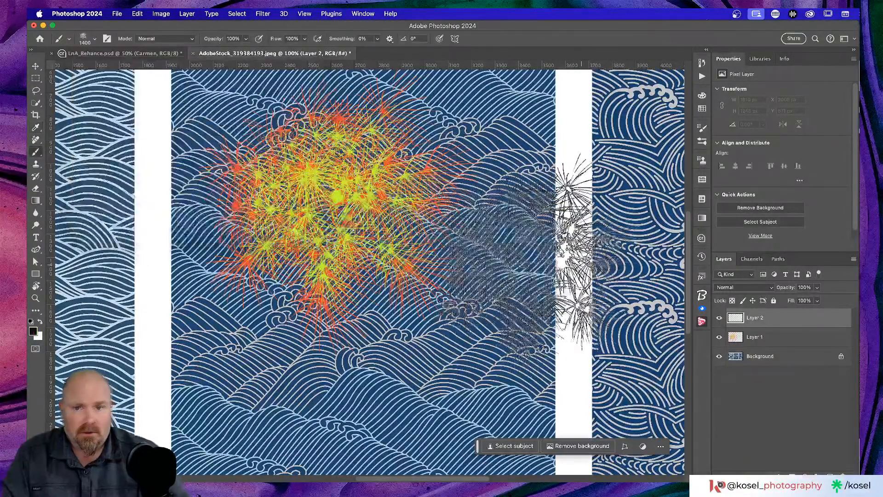
Step: Pick a bright magenta and stamp a Fireworks1 burst right of the orange one
{"action": "left_click", "coordinate": [34, 331]}
{"action": "left_click", "coordinate": [173, 105]}
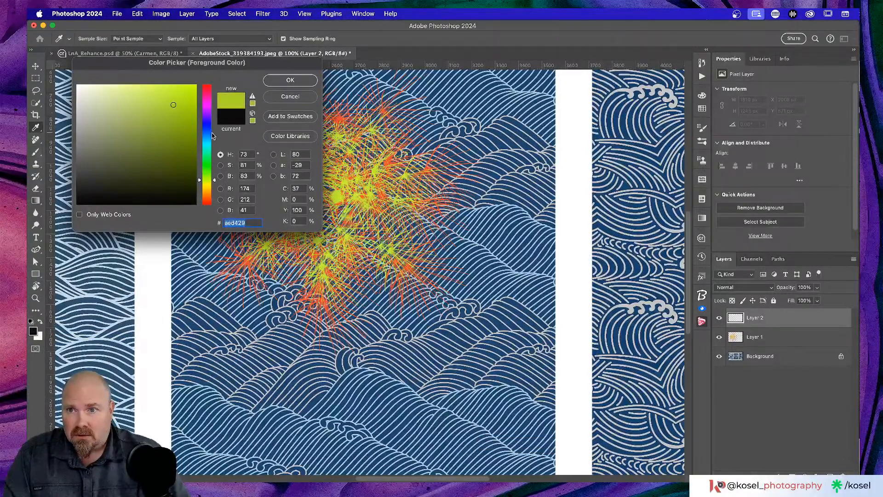
{"action": "left_click_drag", "start_coordinate": [213, 135], "coordinate": [212, 143]}
{"action": "left_click_drag", "start_coordinate": [174, 105], "coordinate": [182, 87]}
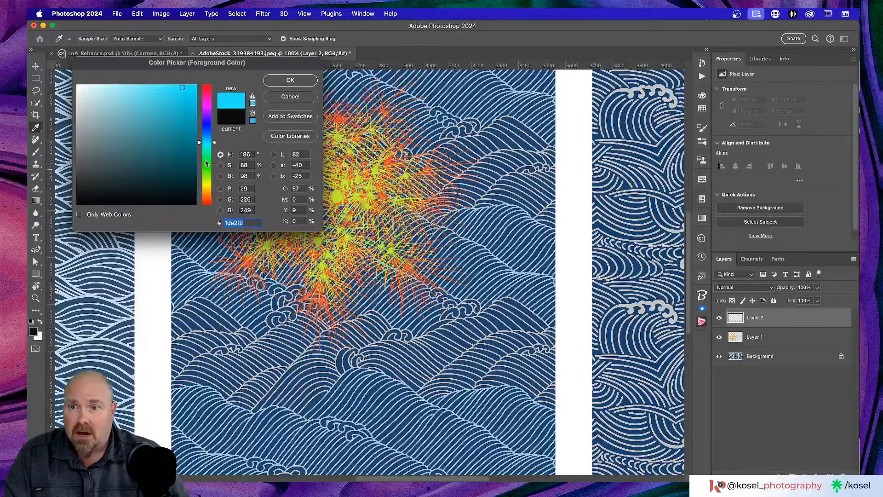
{"action": "left_click_drag", "start_coordinate": [212, 144], "coordinate": [214, 109]}
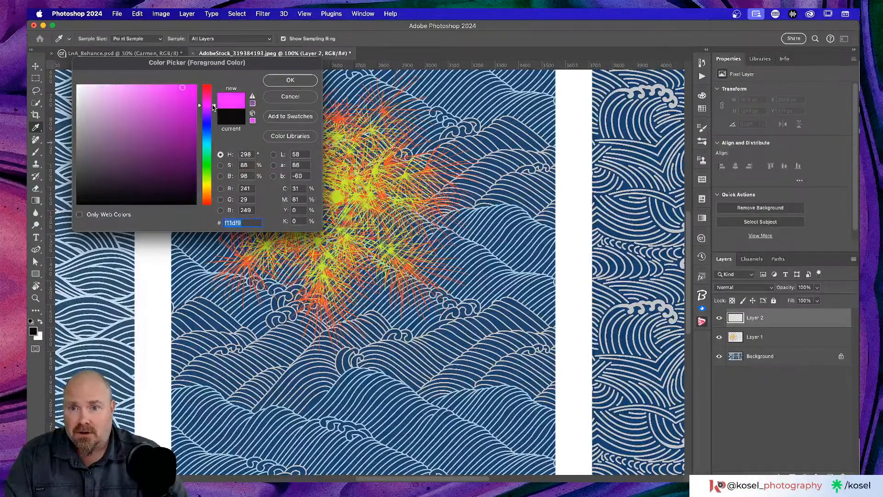
{"action": "left_click", "coordinate": [299, 82]}
{"action": "key", "text": "b"}
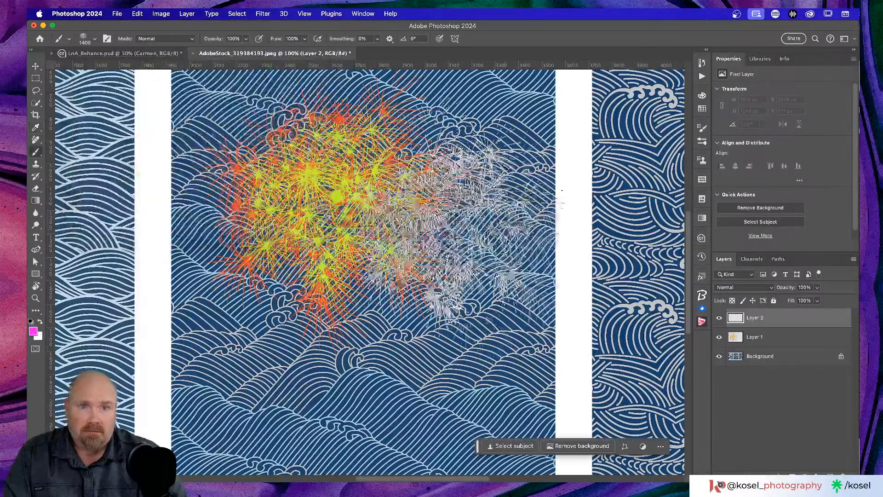
{"action": "left_click", "coordinate": [534, 237]}
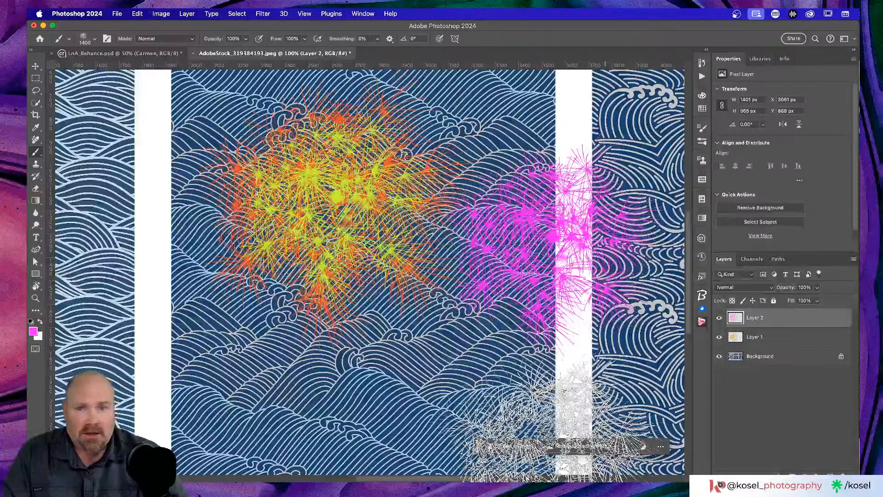
{"action": "left_click", "coordinate": [42, 68]}
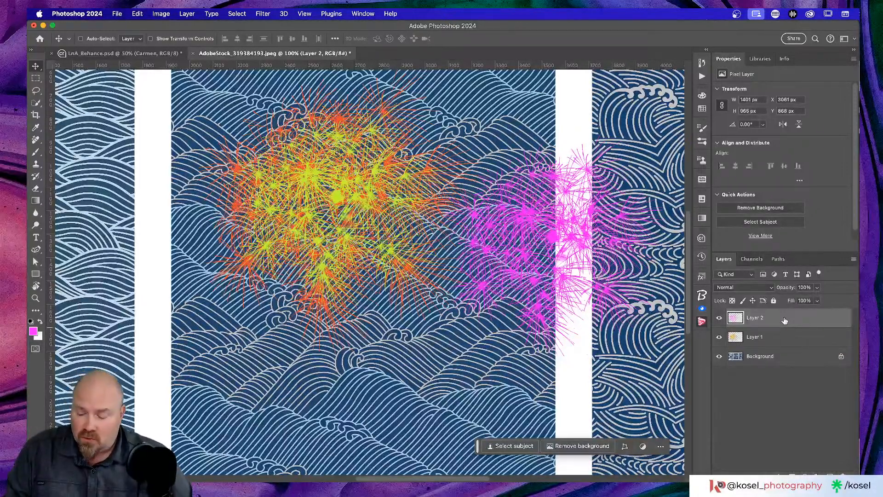
Step: Group Layer 1 and Layer 2 and name the group 'Fireworks'
{"action": "left_click", "coordinate": [788, 340], "text": "shift"}
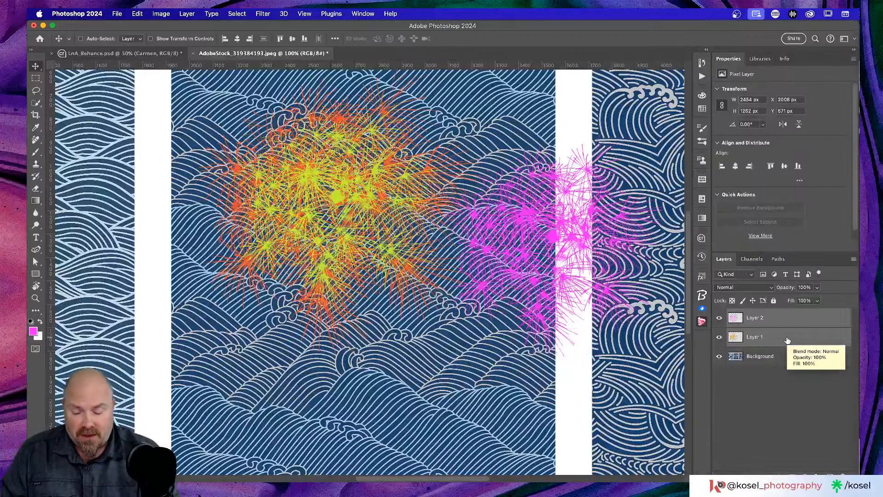
{"action": "key", "text": "super+g"}
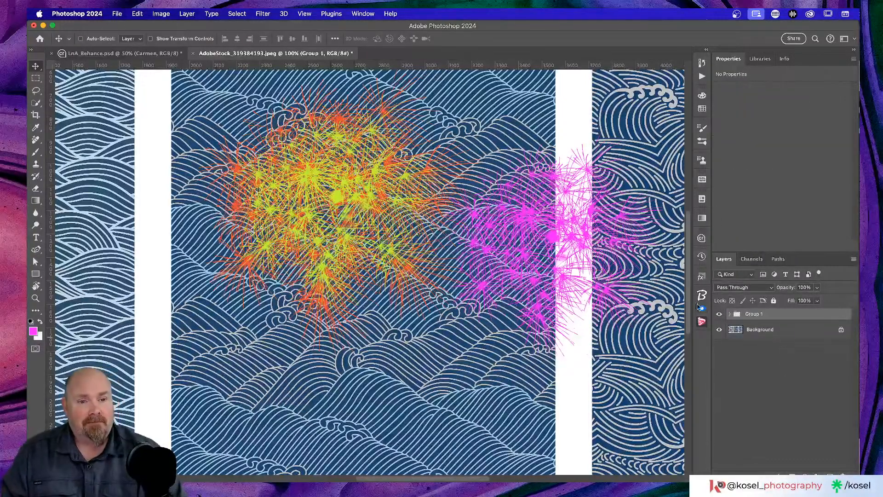
{"action": "double_click", "coordinate": [754, 314]}
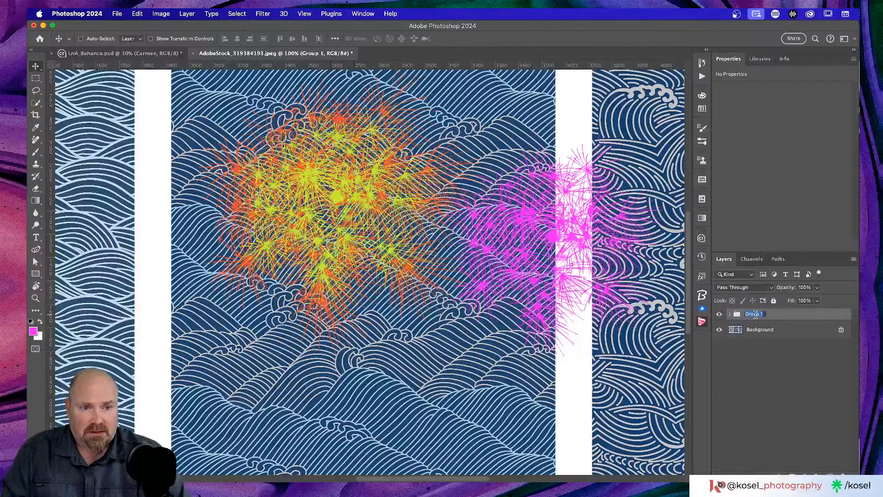
{"action": "type", "text": "Fireworks"}
{"action": "key", "text": "Return"}
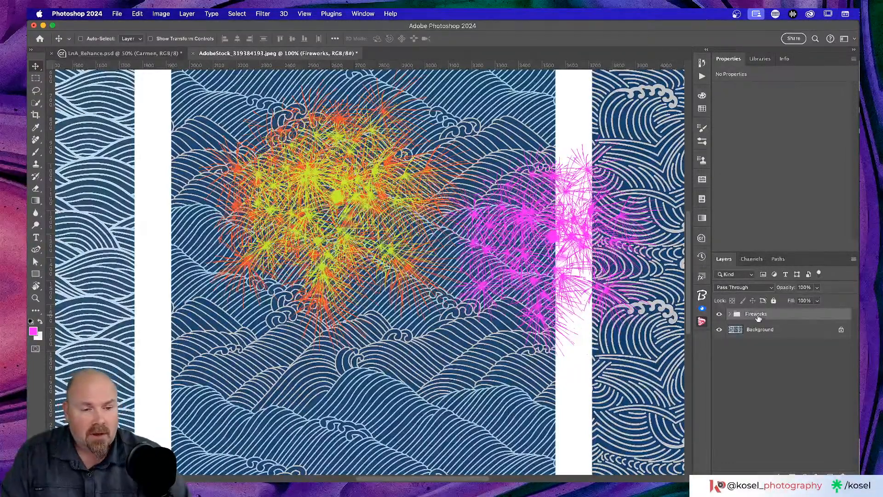
{"action": "left_click", "coordinate": [818, 476]}
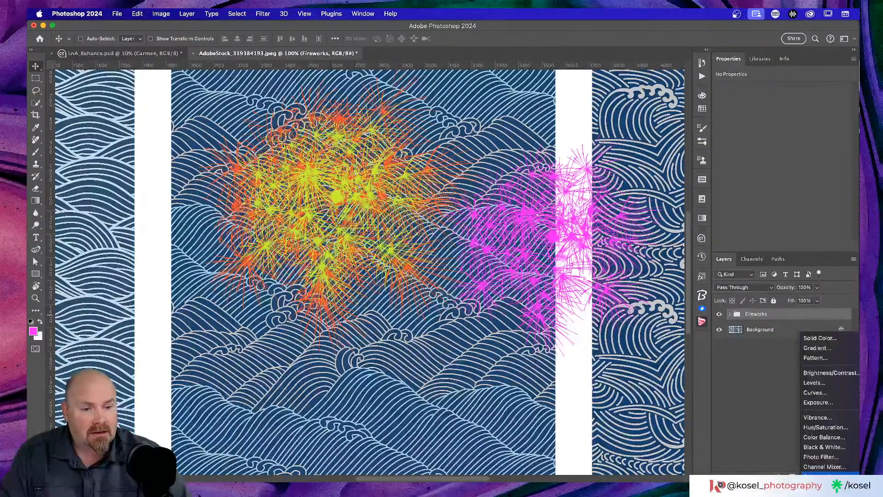
{"action": "left_click", "coordinate": [826, 427]}
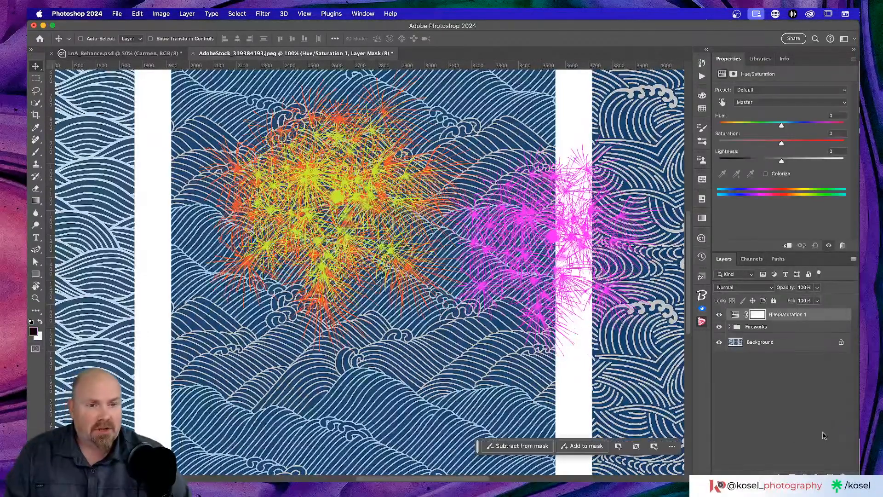
{"action": "left_click", "coordinate": [777, 321], "text": "alt"}
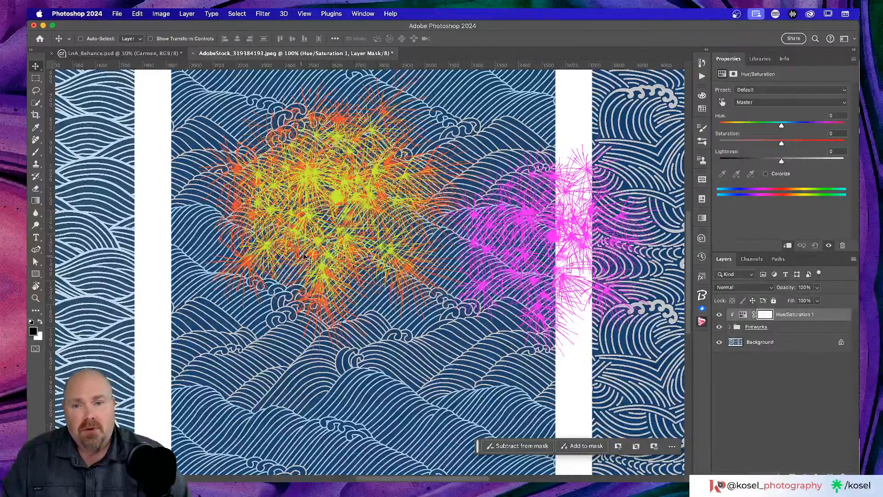
{"action": "scroll", "coordinate": [305, 259], "scroll_direction": "right", "scroll_amount": 2}
{"action": "left_click_drag", "start_coordinate": [780, 125], "coordinate": [754, 127]}
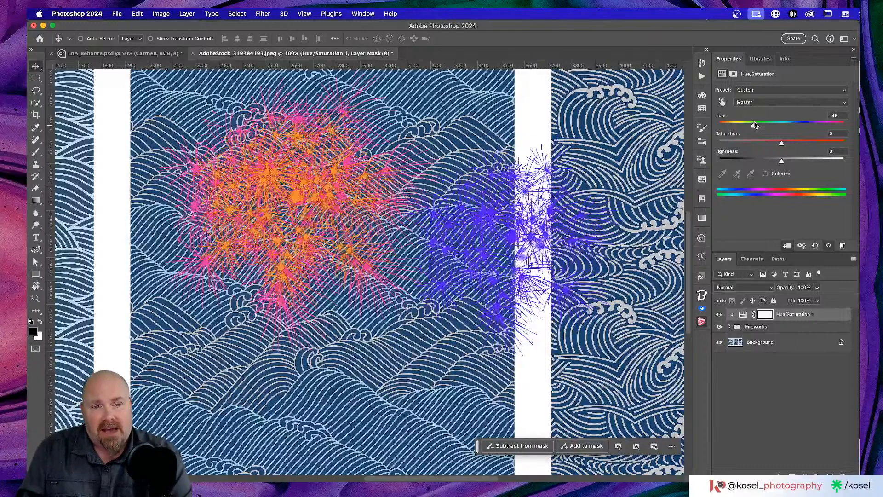
{"action": "left_click", "coordinate": [728, 327]}
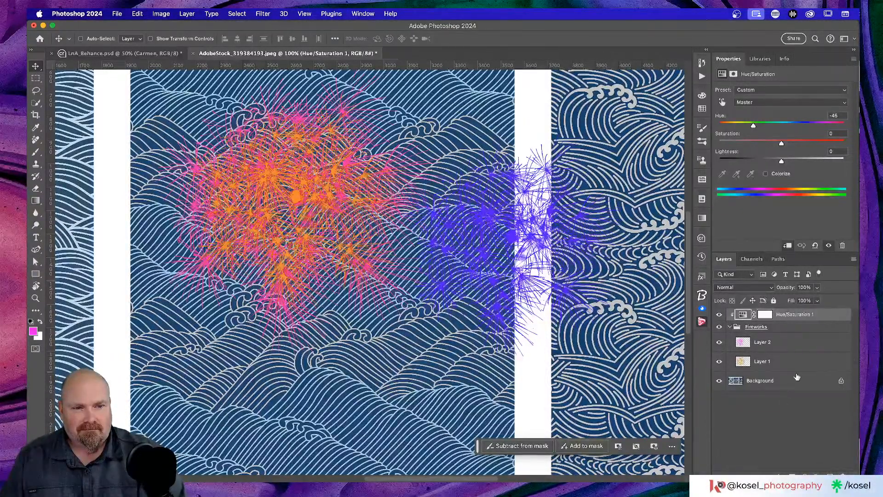
{"action": "key", "text": "Delete"}
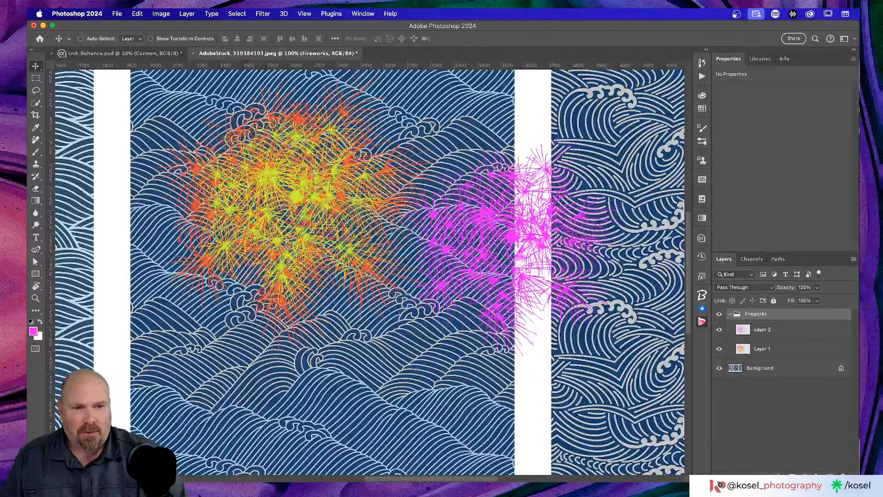
Step: Add a white-filled Layer 3 above Background, beneath the Fireworks group, then switch to Chrome
{"action": "left_click", "coordinate": [831, 476]}
{"action": "left_click", "coordinate": [790, 386]}
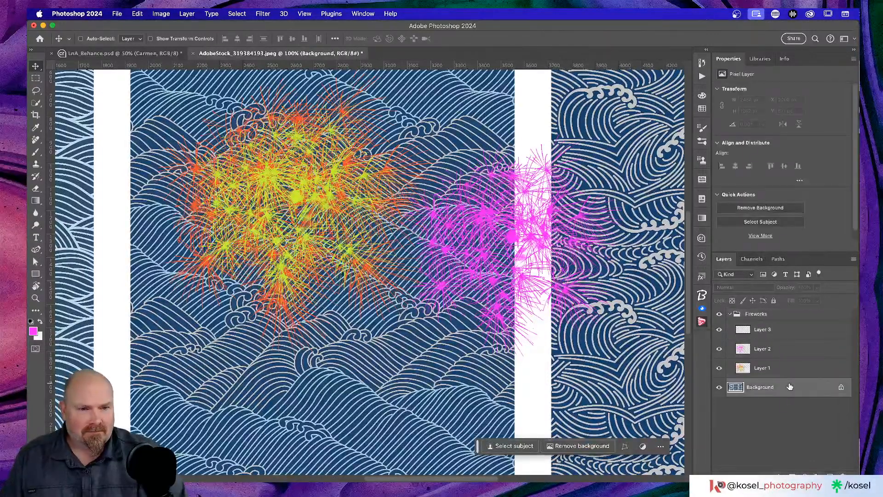
{"action": "left_click_drag", "start_coordinate": [791, 329], "coordinate": [789, 386]}
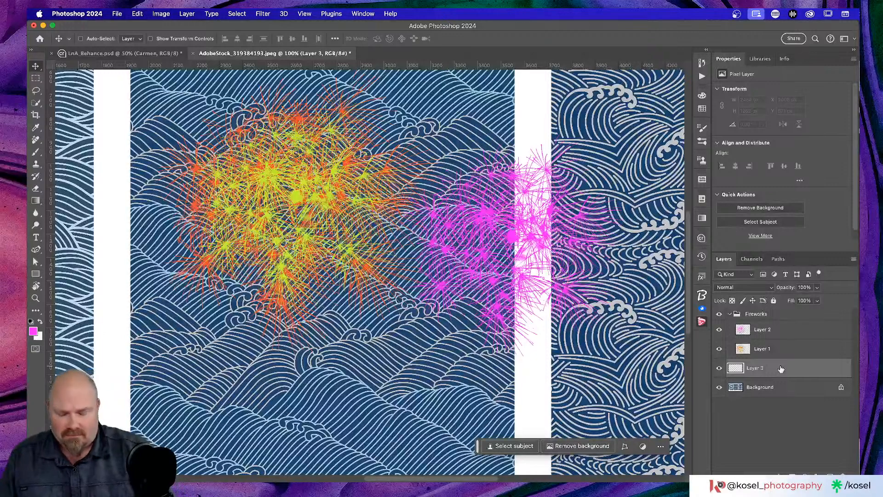
{"action": "key", "text": "x"}
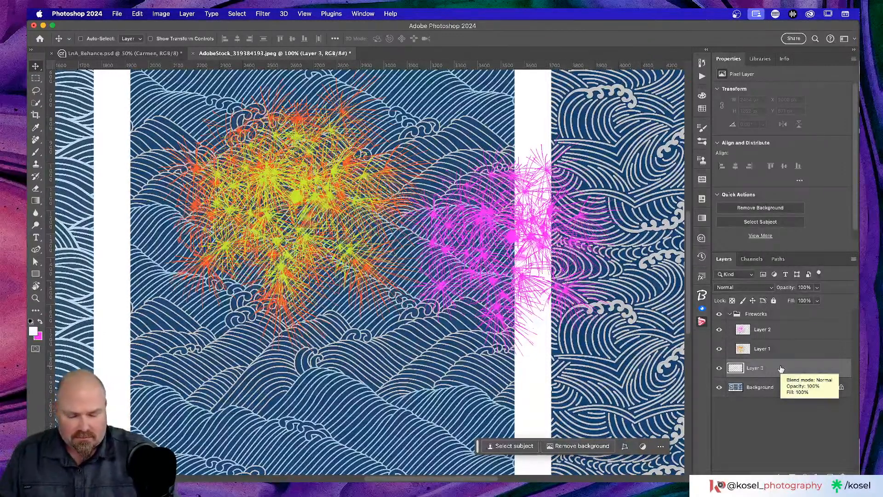
{"action": "key", "text": "alt+BackSpace"}
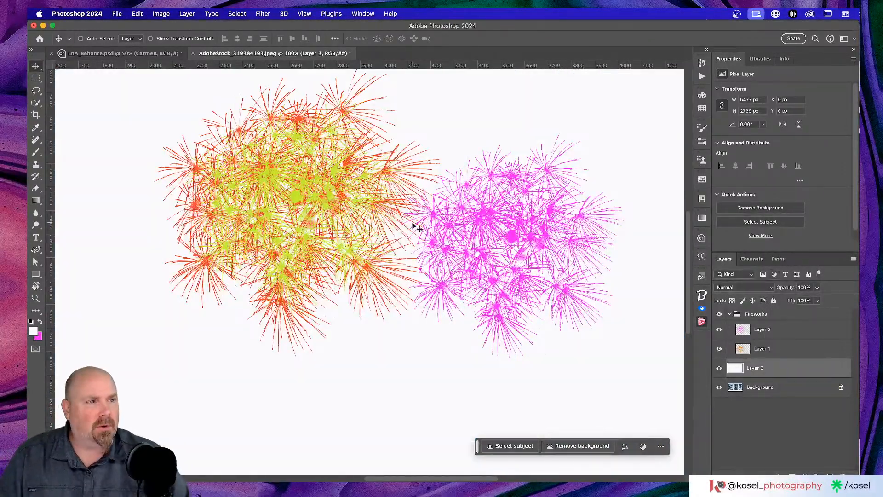
{"action": "key", "text": "super+Tab"}
{"action": "key", "text": "super+Tab"}
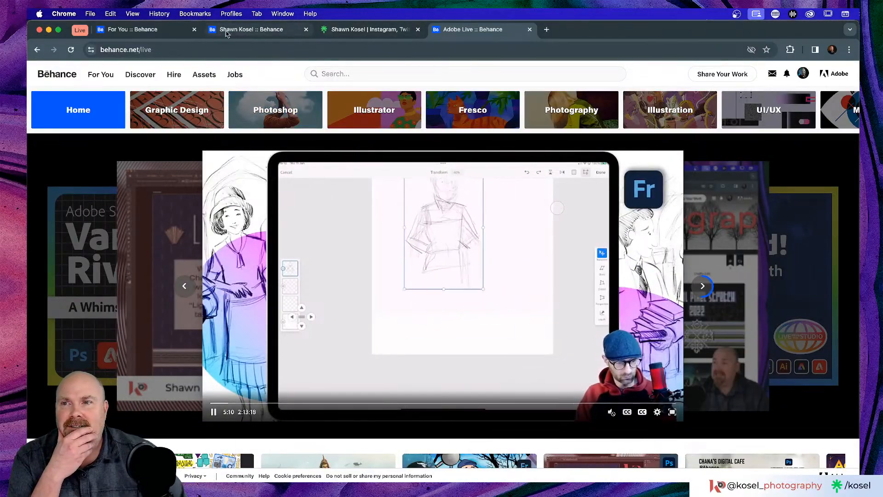
Step: Go to the artist's Behance profile and open the Kosel Brush Pack project
{"action": "left_click", "coordinate": [146, 31]}
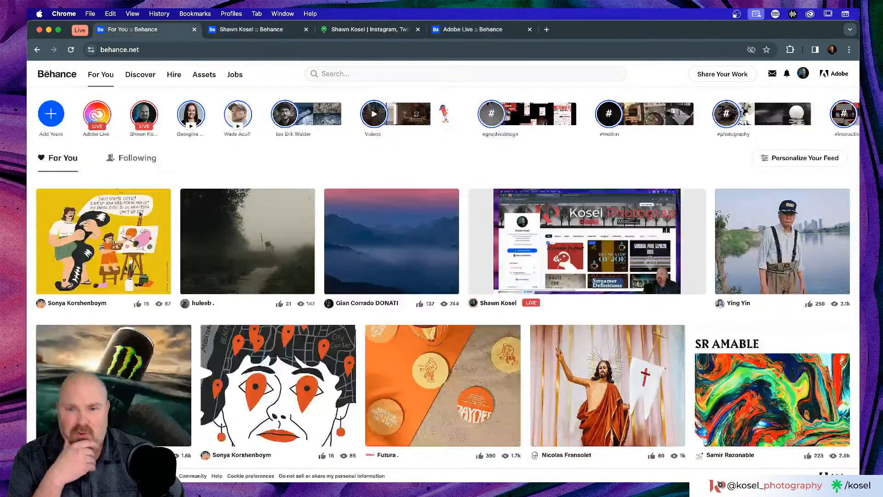
{"action": "left_click", "coordinate": [298, 35]}
{"action": "scroll", "coordinate": [500, 274], "scroll_direction": "down", "scroll_amount": 6}
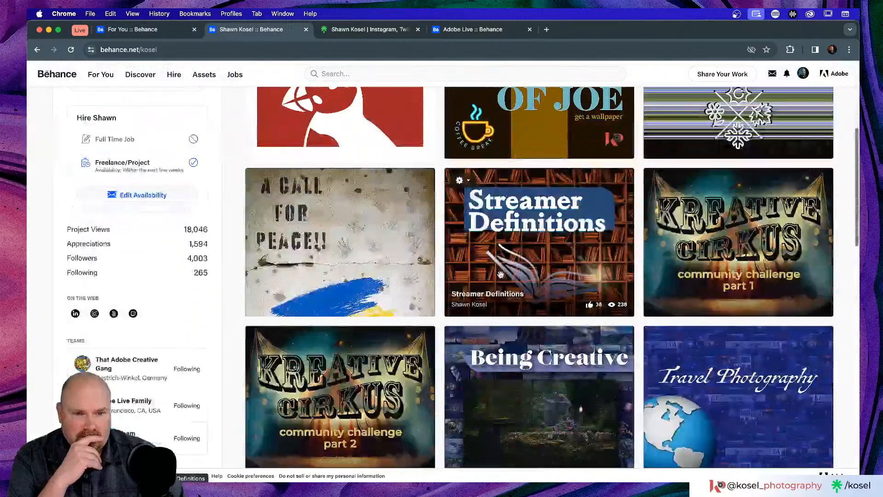
{"action": "scroll", "coordinate": [497, 270], "scroll_direction": "down", "scroll_amount": 8}
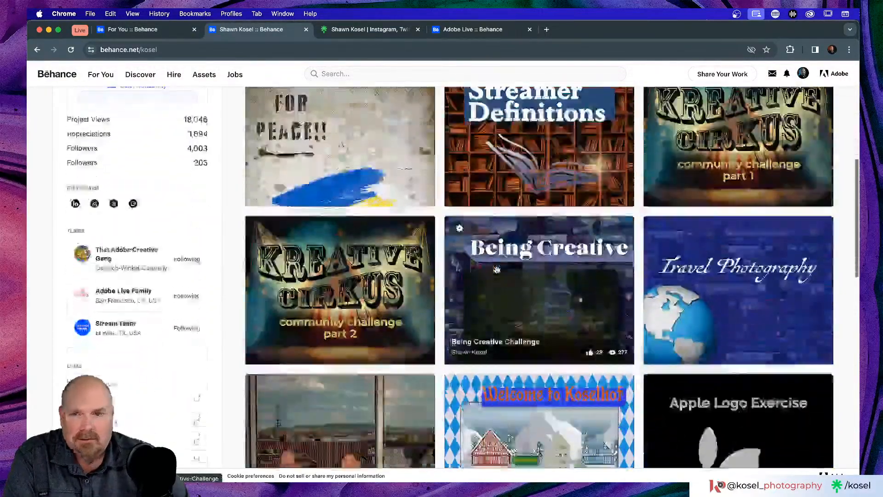
{"action": "scroll", "coordinate": [497, 269], "scroll_direction": "down", "scroll_amount": 5}
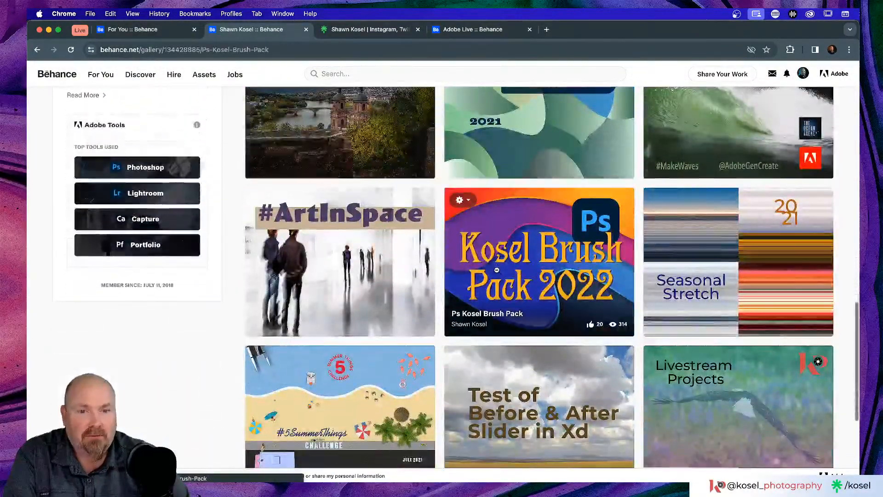
{"action": "left_click", "coordinate": [497, 270]}
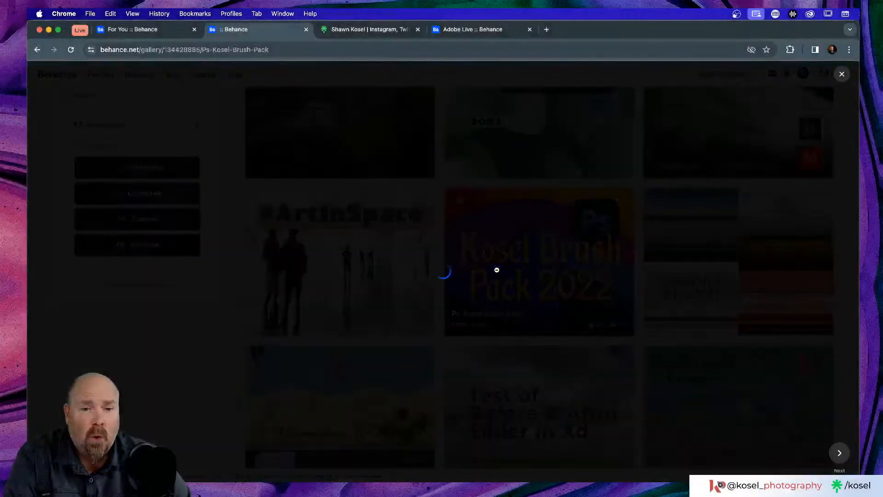
Step: Scroll through the Kosel Brush Pack project, then close it to return to the profile gallery
{"action": "scroll", "coordinate": [499, 275], "scroll_direction": "down", "scroll_amount": 2}
{"action": "scroll", "coordinate": [499, 275], "scroll_direction": "down", "scroll_amount": 6}
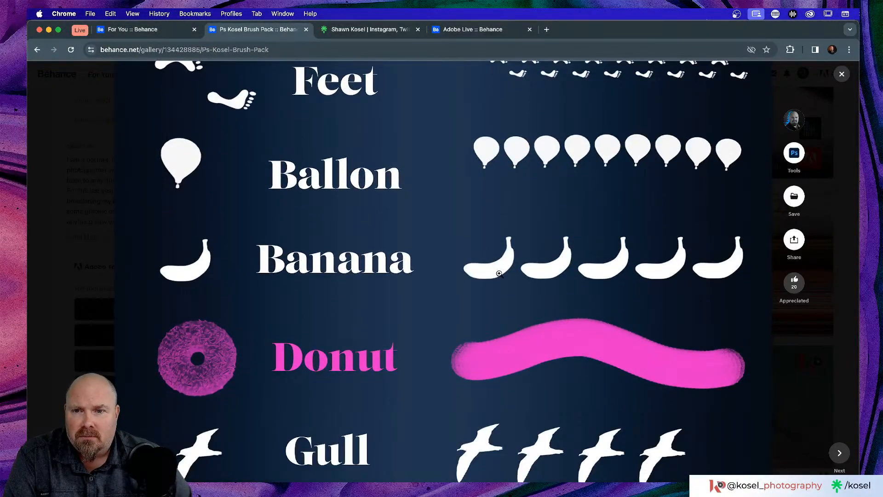
{"action": "scroll", "coordinate": [500, 274], "scroll_direction": "up", "scroll_amount": 1}
{"action": "scroll", "coordinate": [499, 274], "scroll_direction": "down", "scroll_amount": 1}
{"action": "scroll", "coordinate": [500, 274], "scroll_direction": "down", "scroll_amount": 3}
{"action": "scroll", "coordinate": [499, 273], "scroll_direction": "down", "scroll_amount": 6}
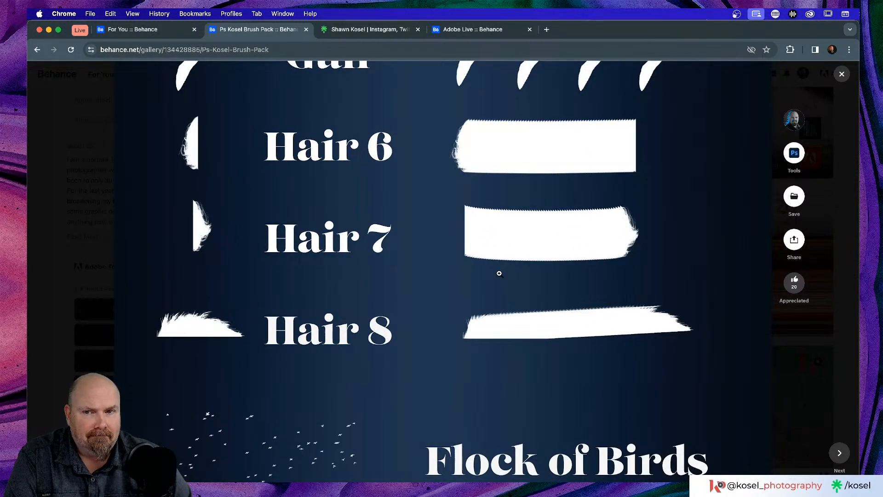
{"action": "scroll", "coordinate": [499, 273], "scroll_direction": "down", "scroll_amount": 4}
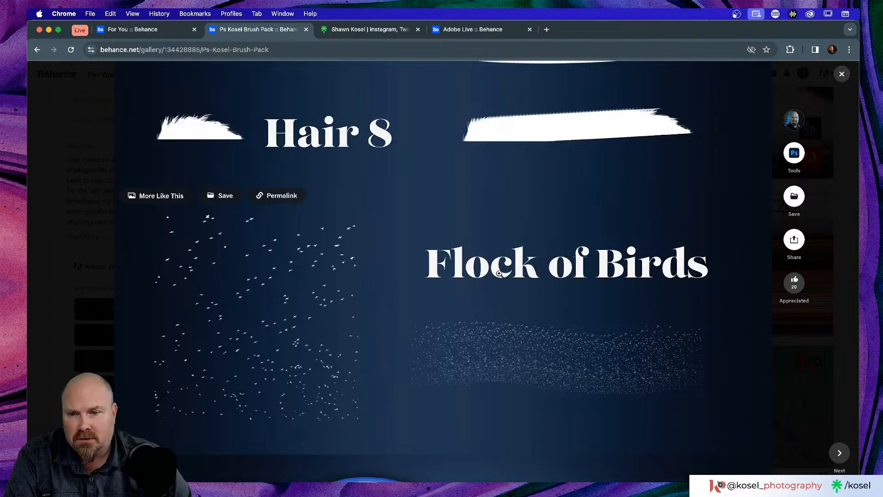
{"action": "scroll", "coordinate": [499, 273], "scroll_direction": "up", "scroll_amount": 11}
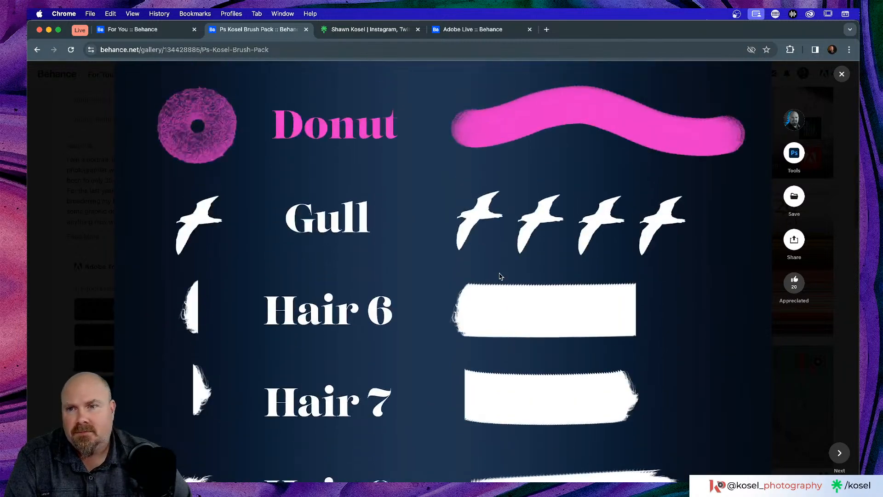
{"action": "scroll", "coordinate": [500, 274], "scroll_direction": "up", "scroll_amount": 2}
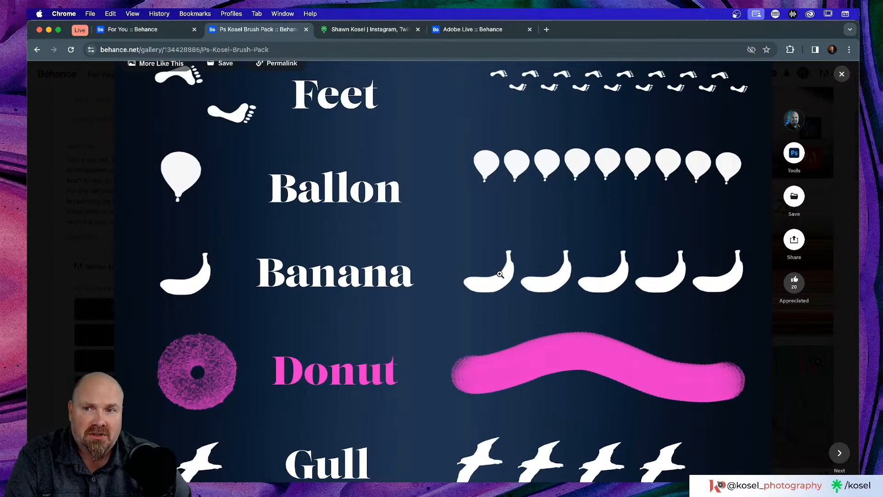
{"action": "scroll", "coordinate": [500, 274], "scroll_direction": "up", "scroll_amount": 2}
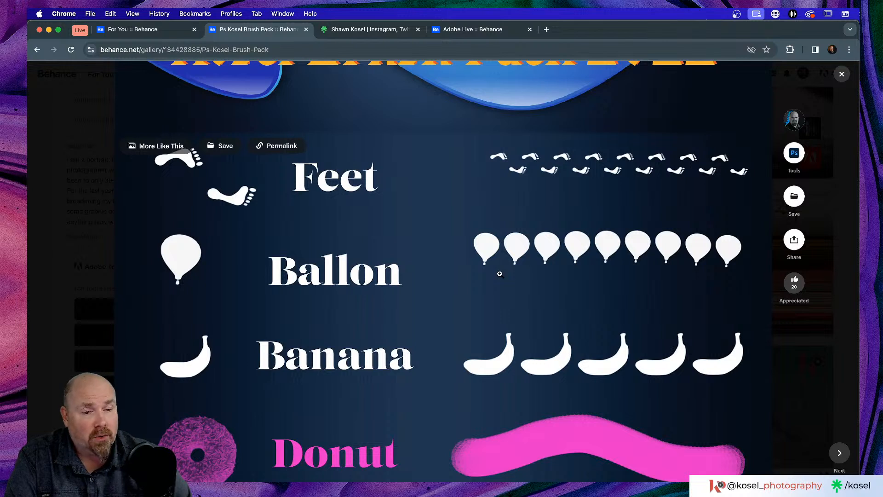
{"action": "key", "text": "alt+super+8"}
{"action": "key", "text": "alt+super+8"}
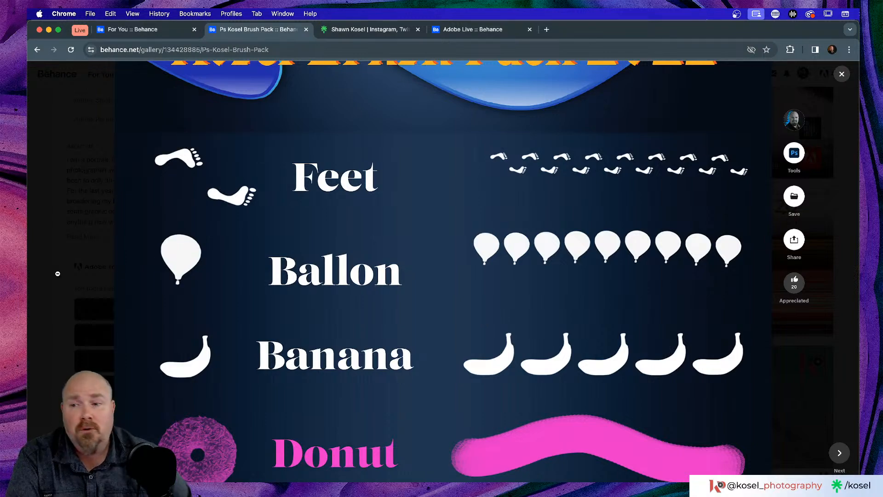
{"action": "left_click", "coordinate": [51, 273]}
{"action": "scroll", "coordinate": [487, 253], "scroll_direction": "down", "scroll_amount": 10}
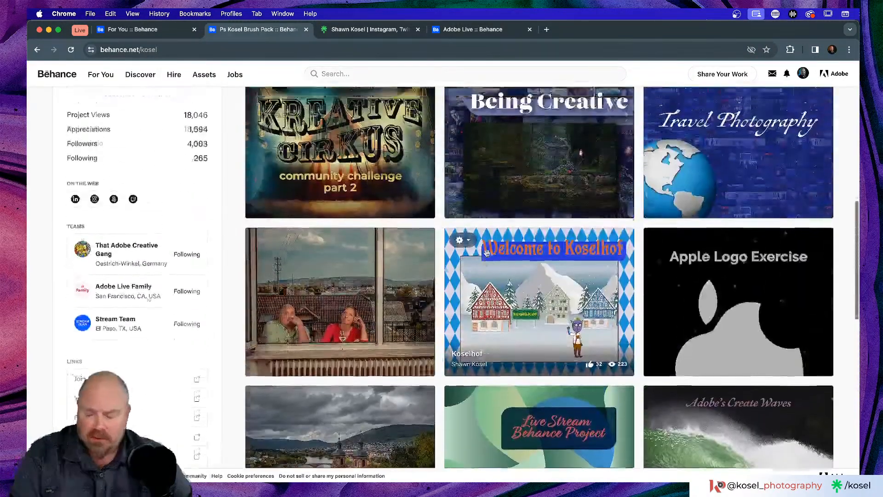
Step: Return to Photoshop, fit the canvas in view, and collapse and hide the Fireworks group
{"action": "key", "text": "super+Tab"}
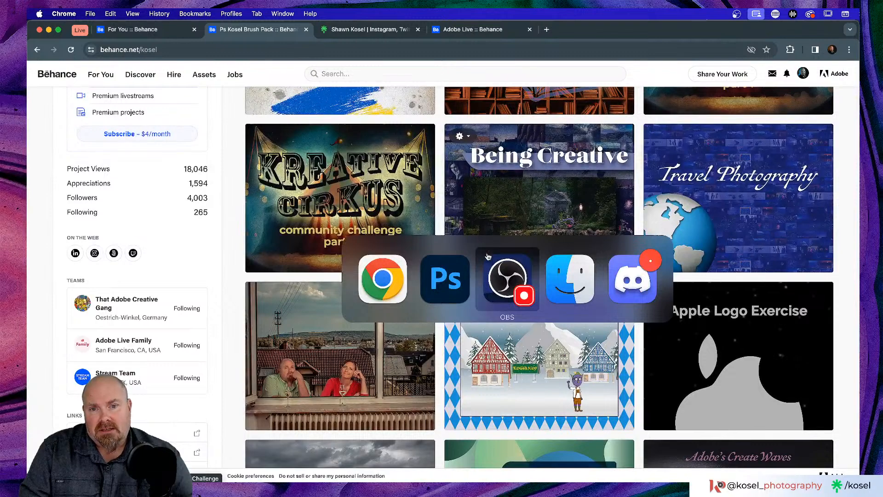
{"action": "key", "text": "super+Tab"}
{"action": "key", "text": "super+Tab"}
{"action": "key", "text": "super+Tab"}
{"action": "key", "text": "super+Tab"}
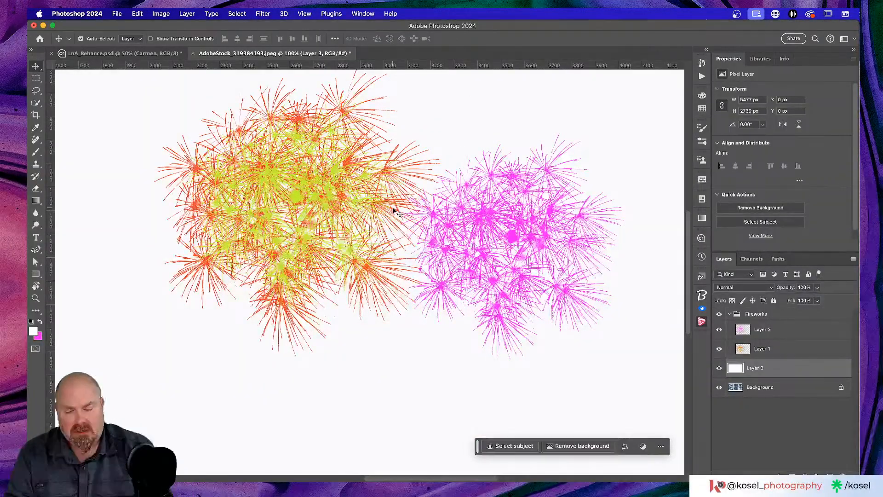
{"action": "key", "text": "super+0"}
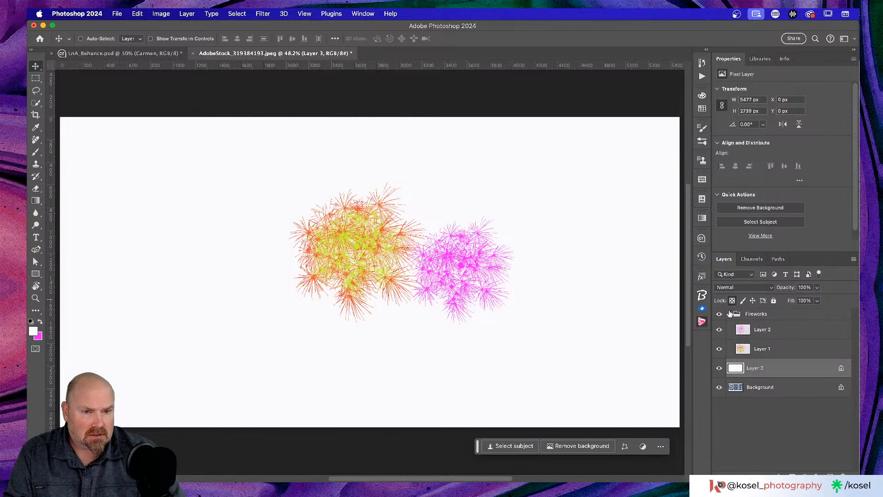
{"action": "left_click", "coordinate": [729, 314]}
{"action": "left_click", "coordinate": [720, 314]}
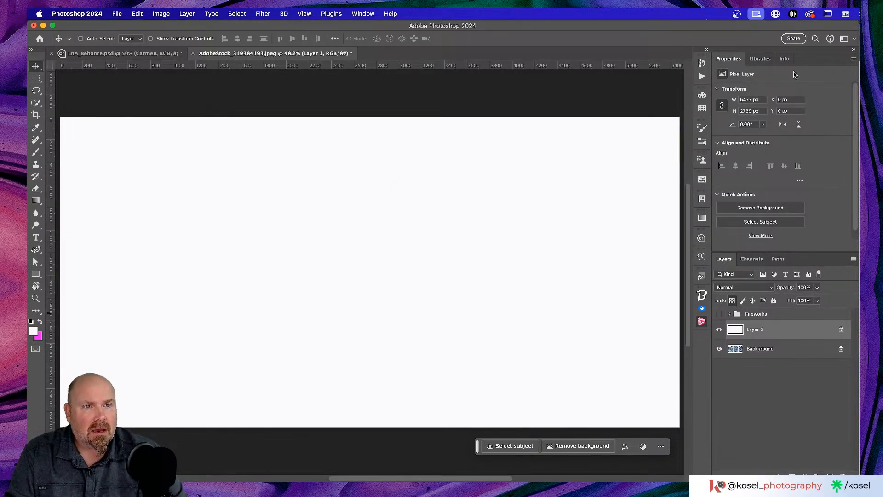
Step: In Libraries, open My Library, collapse Summer and expand the Landscape photo group
{"action": "left_click", "coordinate": [760, 58]}
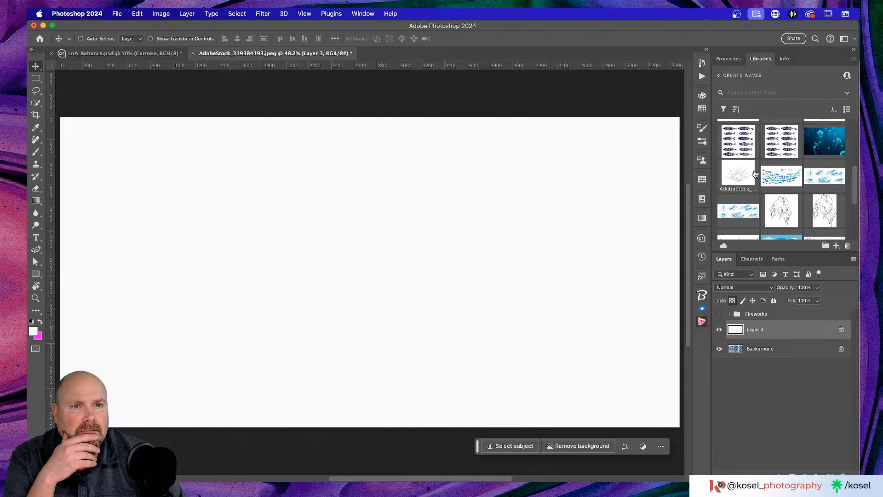
{"action": "left_click", "coordinate": [720, 75]}
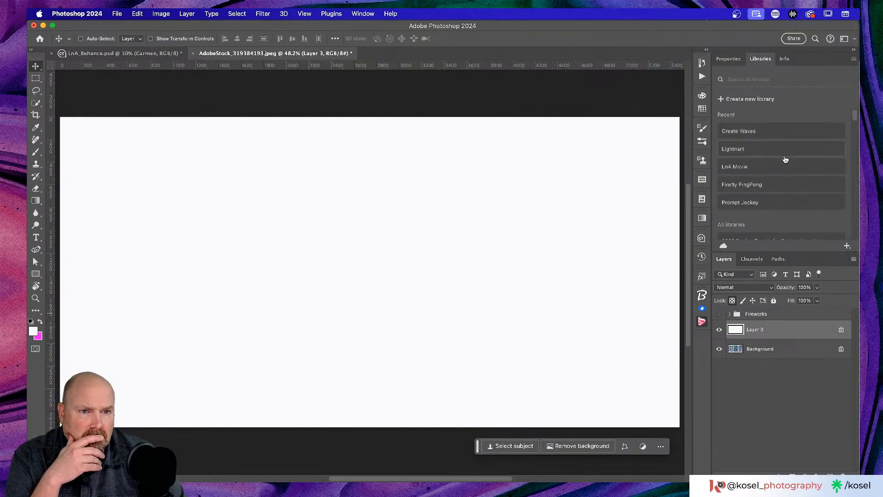
{"action": "scroll", "coordinate": [785, 159], "scroll_direction": "down", "scroll_amount": 5}
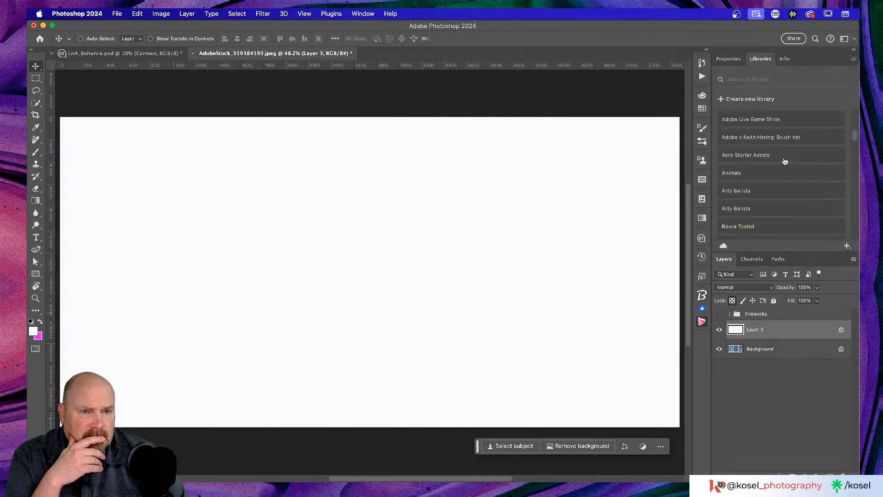
{"action": "scroll", "coordinate": [785, 160], "scroll_direction": "down", "scroll_amount": 10}
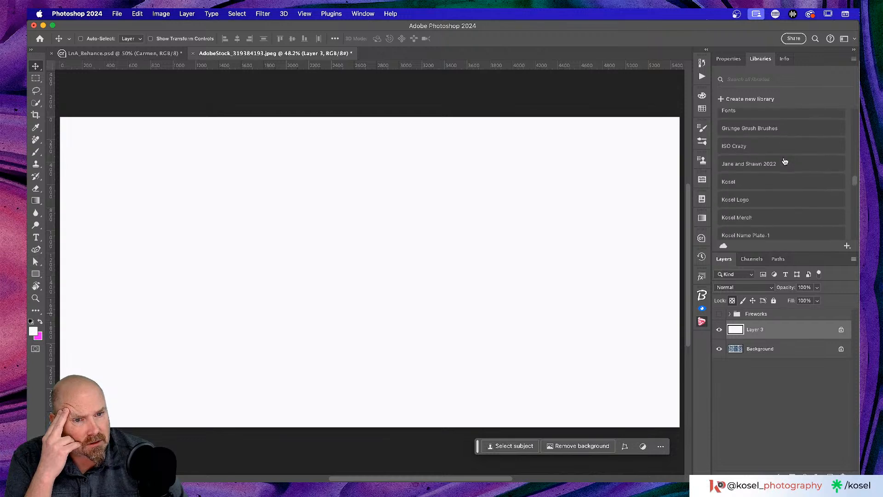
{"action": "scroll", "coordinate": [786, 161], "scroll_direction": "up", "scroll_amount": 3}
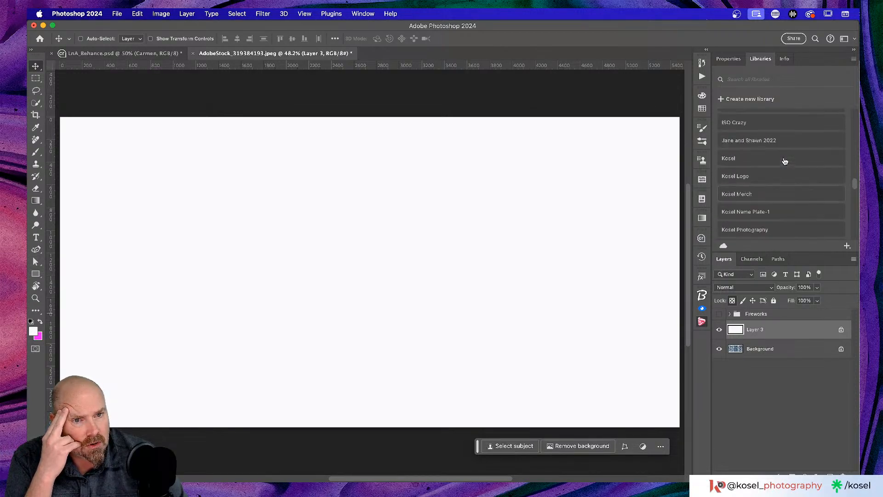
{"action": "scroll", "coordinate": [785, 161], "scroll_direction": "down", "scroll_amount": 8}
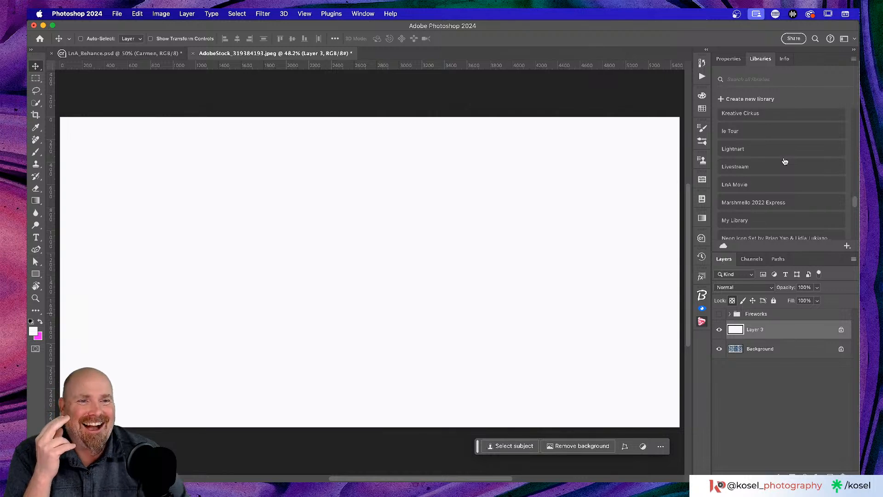
{"action": "scroll", "coordinate": [785, 161], "scroll_direction": "down", "scroll_amount": 2}
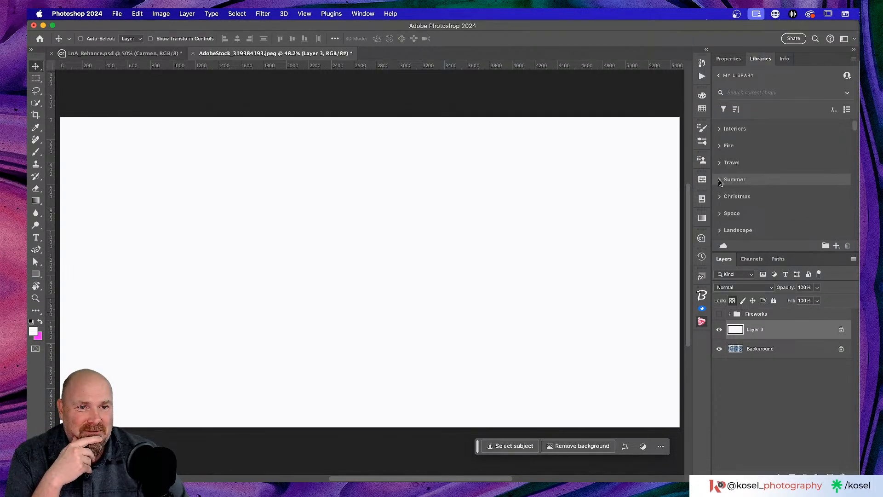
{"action": "left_click", "coordinate": [773, 178]}
{"action": "left_click", "coordinate": [721, 180]}
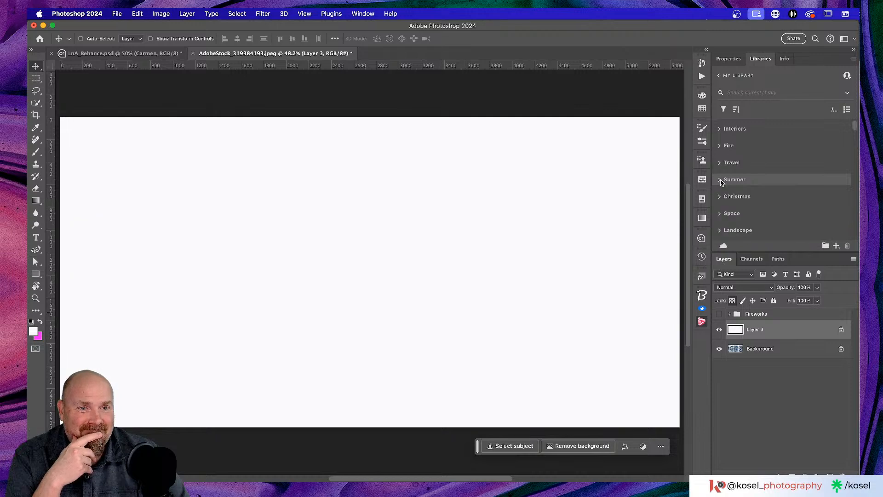
{"action": "scroll", "coordinate": [748, 182], "scroll_direction": "down", "scroll_amount": 5}
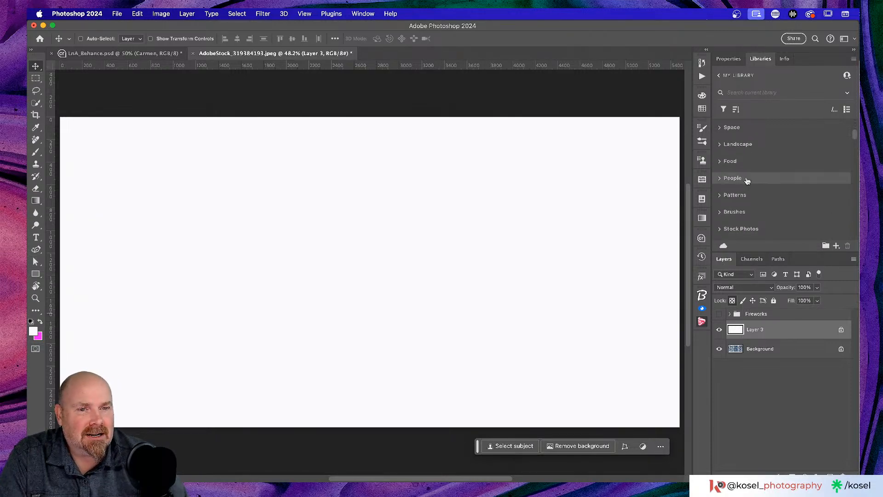
{"action": "left_click", "coordinate": [721, 145]}
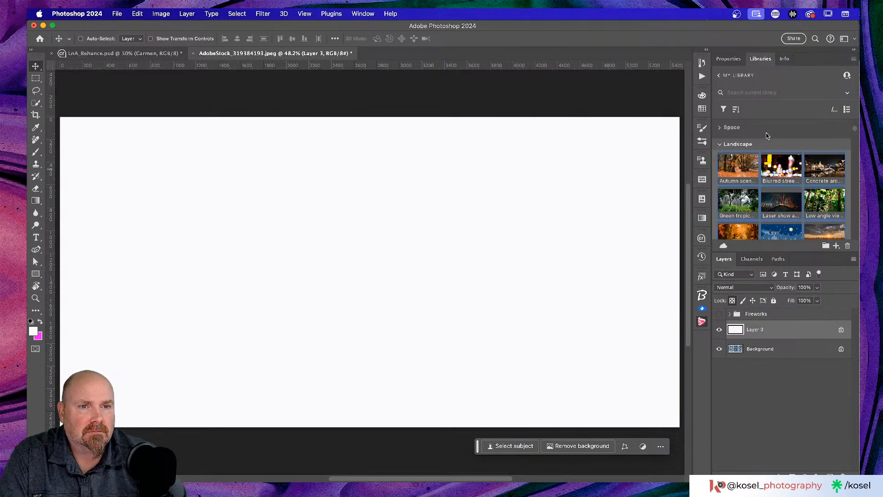
Step: Place the Autumn scene photo on the canvas, shrunk to about a third and moved lower
{"action": "left_click_drag", "start_coordinate": [739, 168], "coordinate": [349, 219]}
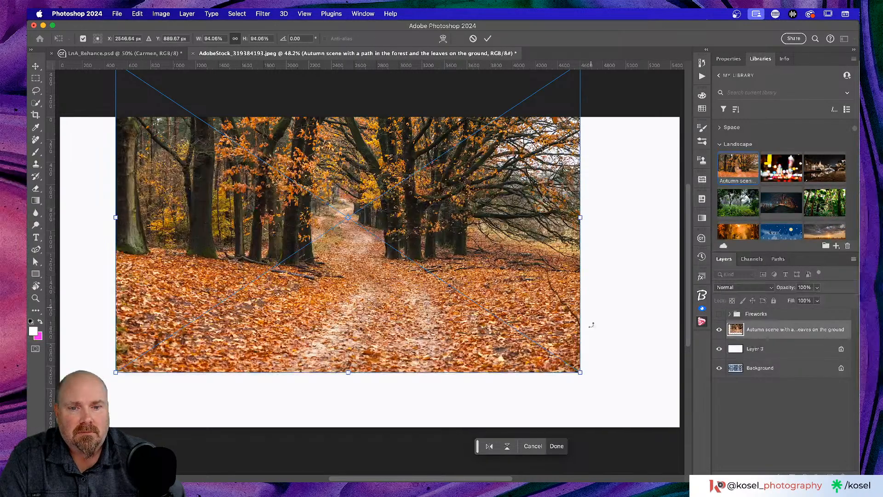
{"action": "left_click_drag", "start_coordinate": [580, 372], "coordinate": [379, 238]}
{"action": "left_click_drag", "start_coordinate": [272, 194], "coordinate": [264, 253]}
{"action": "left_click_drag", "start_coordinate": [371, 119], "coordinate": [266, 187]}
{"action": "key", "text": "Return"}
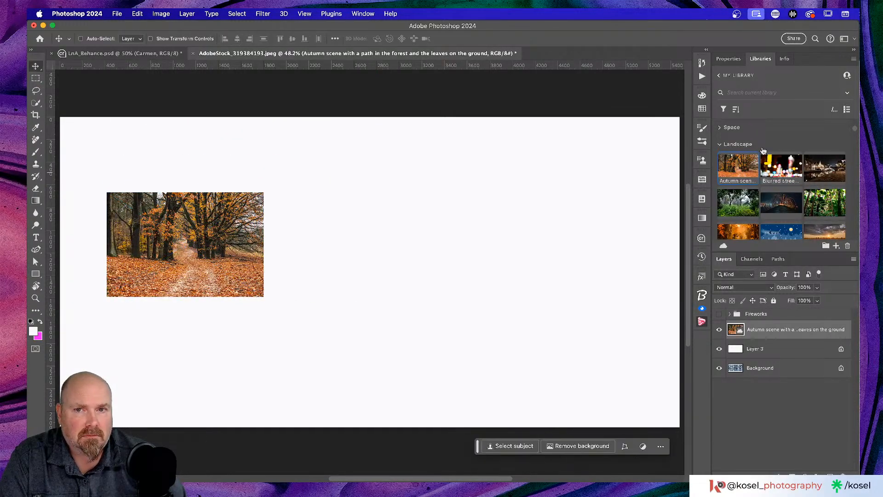
Step: Place the Low angle view jungle photo, shrunk and positioned on the canvas's right side
{"action": "left_click_drag", "start_coordinate": [828, 207], "coordinate": [471, 217]}
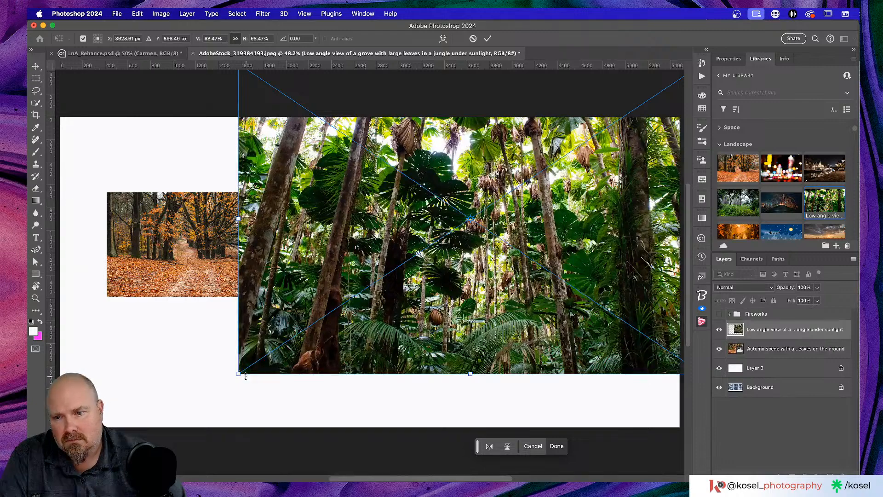
{"action": "left_click_drag", "start_coordinate": [240, 373], "coordinate": [456, 249]}
{"action": "left_click_drag", "start_coordinate": [621, 193], "coordinate": [545, 316]}
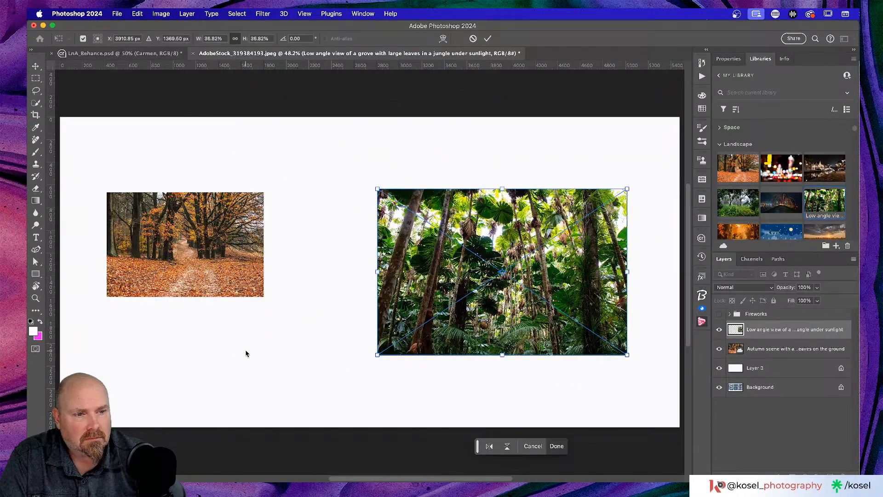
{"action": "key", "text": "Return"}
{"action": "scroll", "coordinate": [247, 354], "scroll_direction": "down", "scroll_amount": 3}
{"action": "scroll", "coordinate": [246, 353], "scroll_direction": "down", "scroll_amount": 2}
{"action": "scroll", "coordinate": [246, 353], "scroll_direction": "up", "scroll_amount": 2}
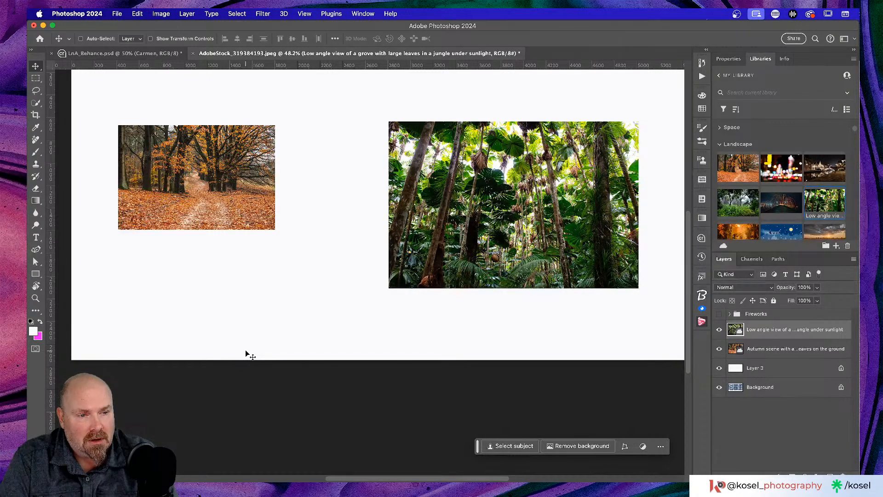
{"action": "scroll", "coordinate": [287, 335], "scroll_direction": "up", "scroll_amount": 5}
{"action": "scroll", "coordinate": [290, 339], "scroll_direction": "down", "scroll_amount": 3}
Step: Overlap the jungle photo onto the autumn photo and add the pier photo at about 43%, upper right
{"action": "left_click_drag", "start_coordinate": [455, 302], "coordinate": [316, 356]}
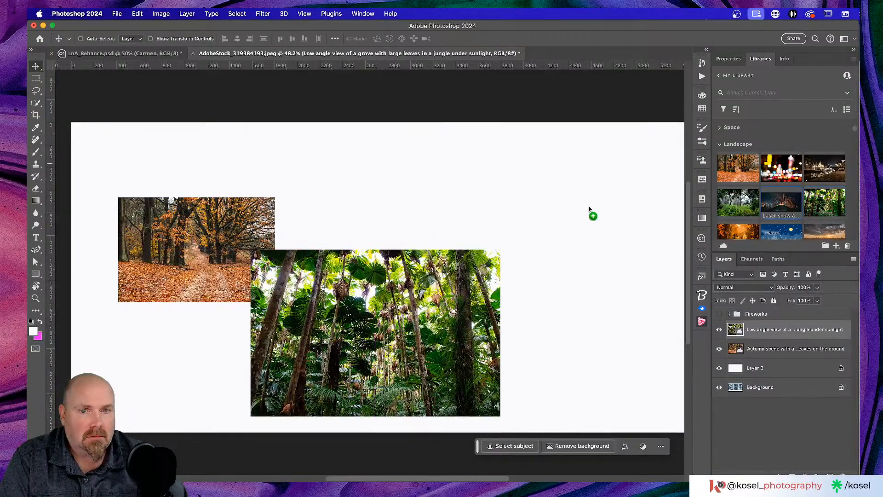
{"action": "left_click_drag", "start_coordinate": [523, 206], "coordinate": [522, 203]}
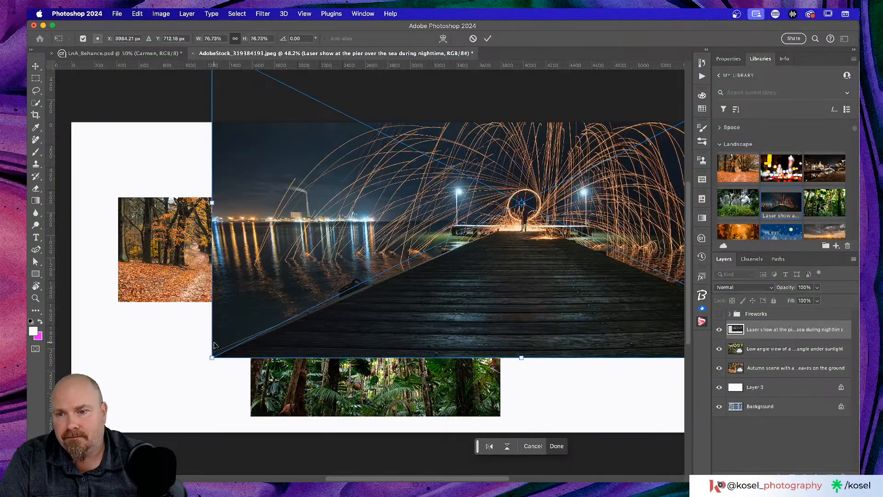
{"action": "left_click_drag", "start_coordinate": [212, 359], "coordinate": [491, 242]}
{"action": "left_click_drag", "start_coordinate": [620, 174], "coordinate": [485, 266]}
{"action": "scroll", "coordinate": [484, 265], "scroll_direction": "right", "scroll_amount": 5}
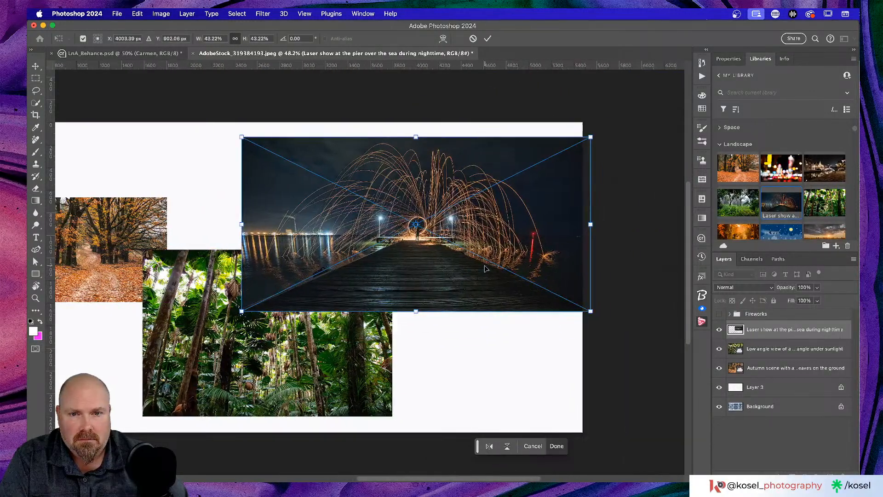
Step: Move the pier photo's layer beneath the jungle photo layer
{"action": "left_click_drag", "start_coordinate": [828, 331], "coordinate": [824, 360]}
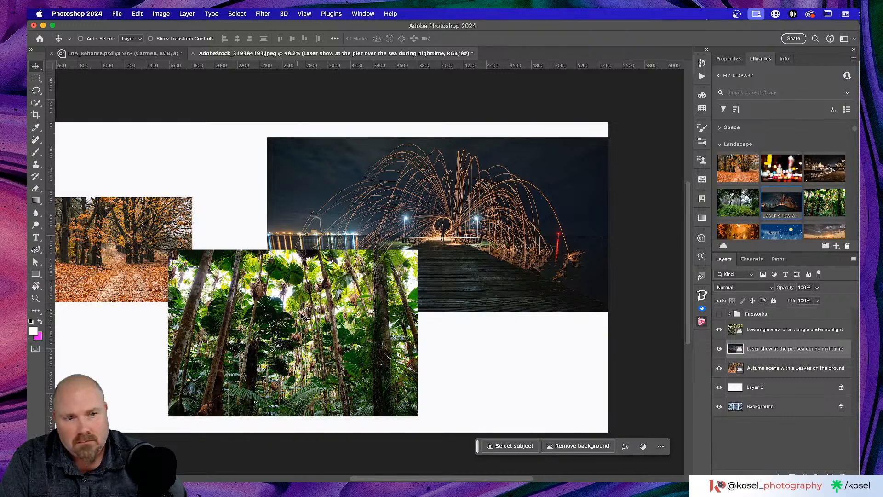
{"action": "scroll", "coordinate": [340, 331], "scroll_direction": "left", "scroll_amount": 1}
{"action": "scroll", "coordinate": [335, 330], "scroll_direction": "left", "scroll_amount": 5}
{"action": "scroll", "coordinate": [334, 330], "scroll_direction": "right", "scroll_amount": 2}
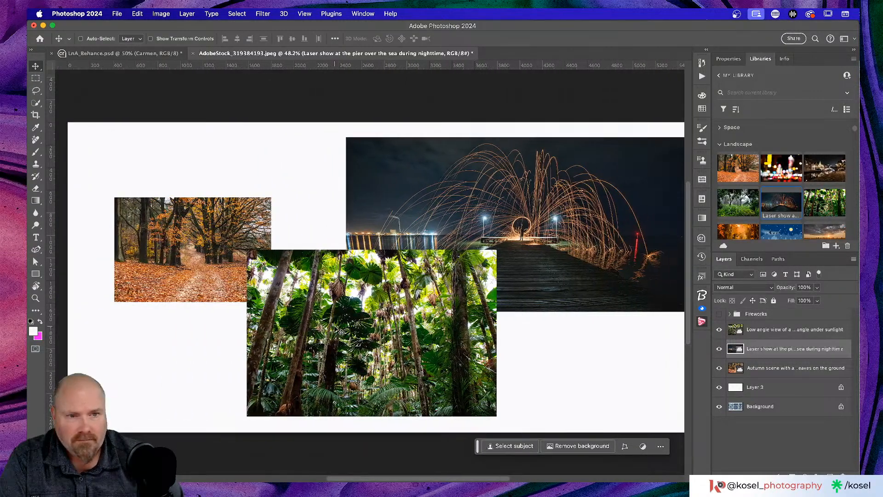
{"action": "mouse_move", "coordinate": [768, 222]}
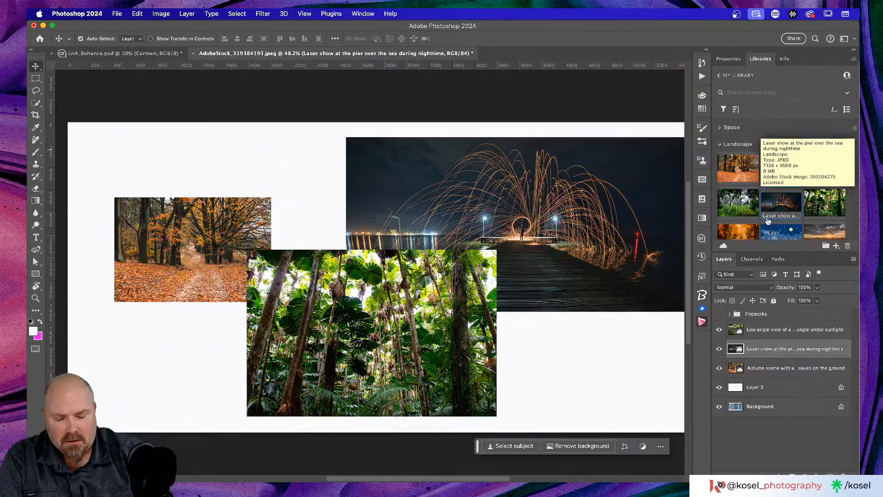
{"action": "key", "text": "super+minus"}
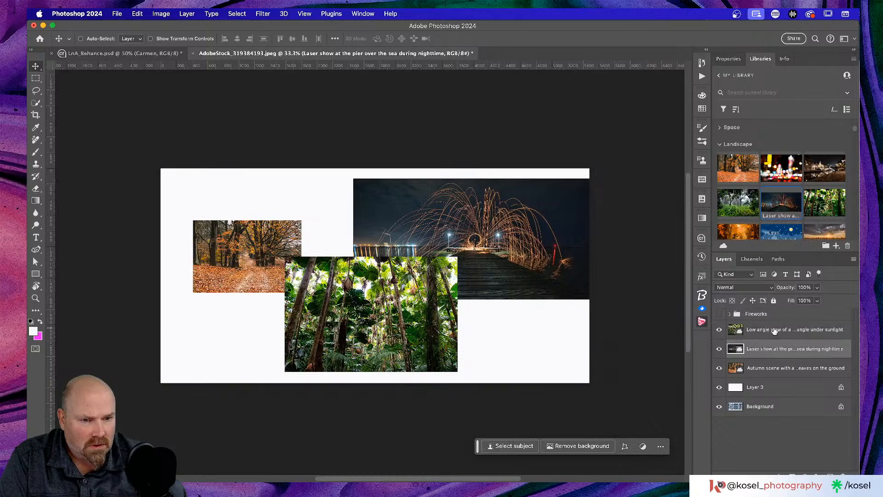
Step: Shift the jungle photo further left and down, viewing the collage at 50%
{"action": "left_click", "coordinate": [775, 331]}
{"action": "left_click_drag", "start_coordinate": [408, 347], "coordinate": [383, 358]}
{"action": "scroll", "coordinate": [497, 352], "scroll_direction": "down", "scroll_amount": 1}
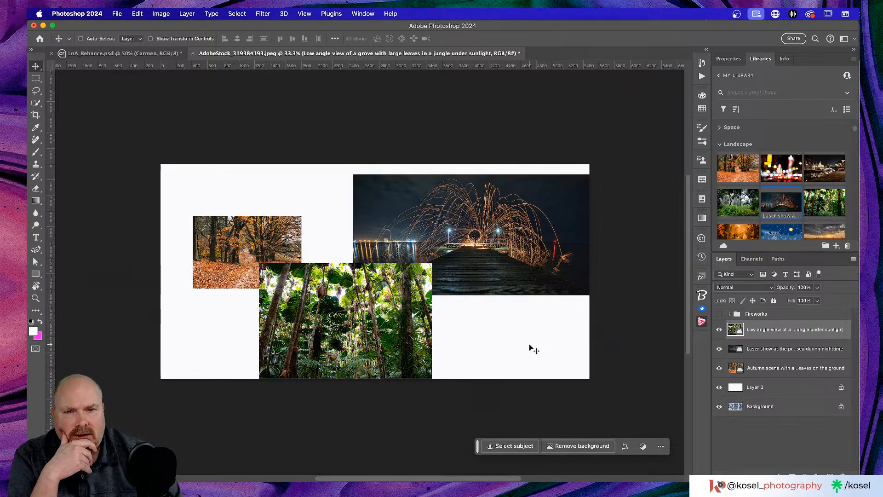
{"action": "scroll", "coordinate": [539, 346], "scroll_direction": "left", "scroll_amount": 5}
{"action": "key", "text": "super+equal"}
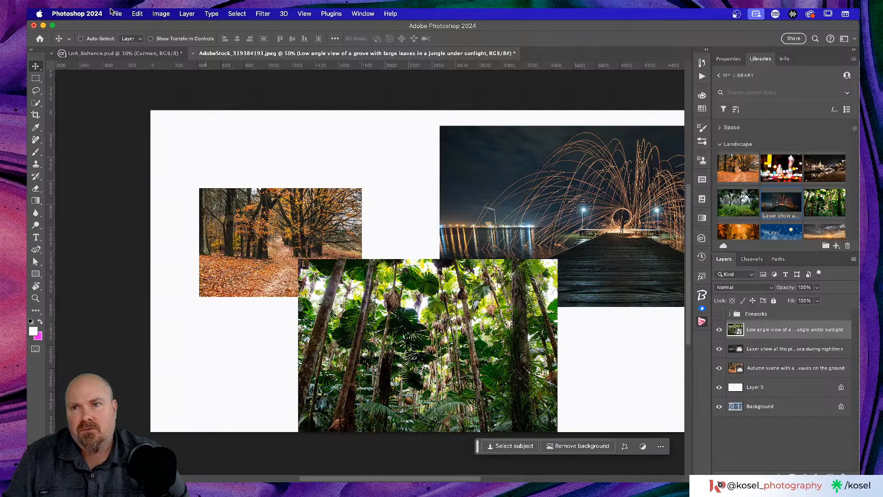
{"action": "left_click", "coordinate": [265, 14]}
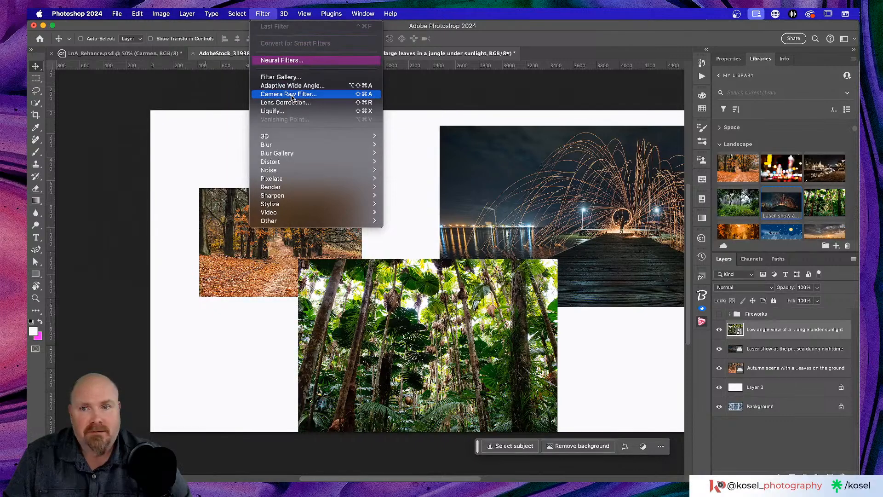
Step: Apply a Camera Raw filter to the jungle photo, slightly warming temperature and setting Contrast to +79
{"action": "left_click", "coordinate": [291, 95]}
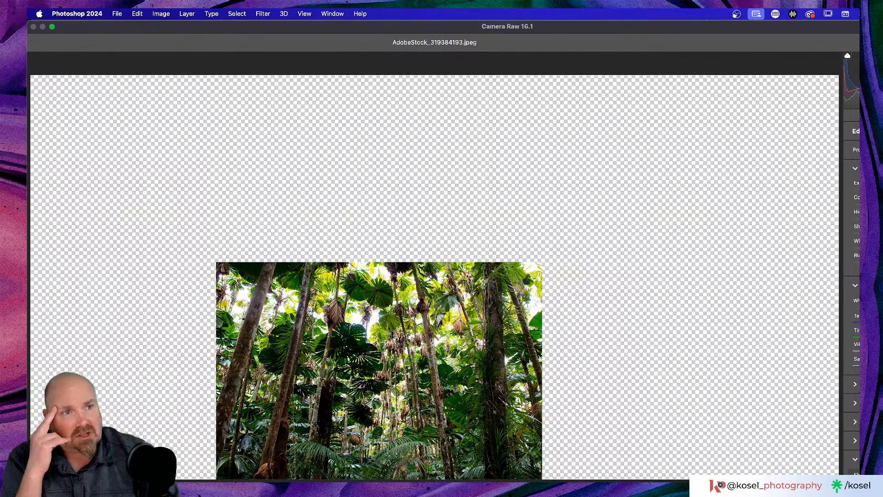
{"action": "mouse_move", "coordinate": [859, 21]}
{"action": "left_mouse_down"}
{"action": "mouse_move", "coordinate": [844, 53]}
{"action": "mouse_move", "coordinate": [857, 23]}
{"action": "left_mouse_up"}
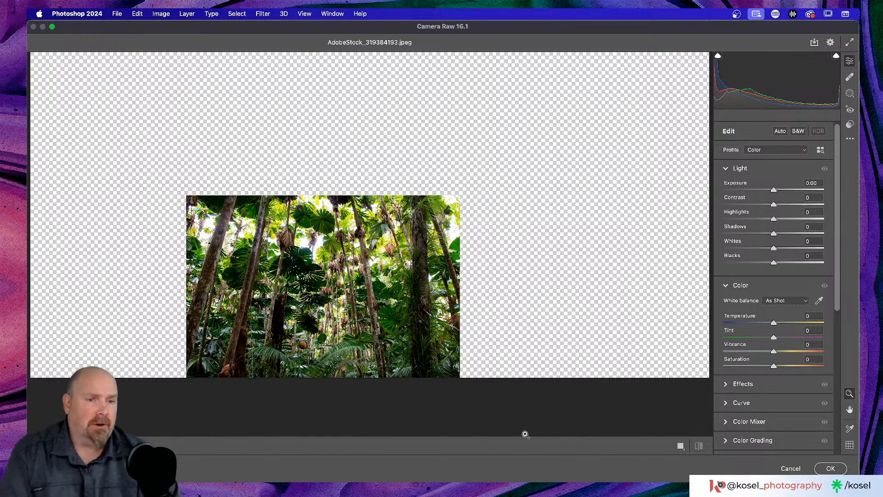
{"action": "scroll", "coordinate": [542, 353], "scroll_direction": "up", "scroll_amount": 2}
{"action": "scroll", "coordinate": [542, 353], "scroll_direction": "left", "scroll_amount": 2}
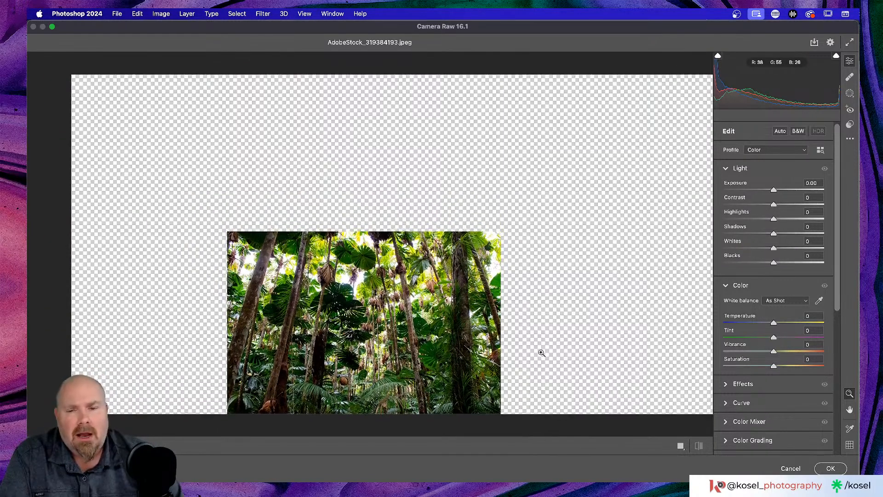
{"action": "scroll", "coordinate": [542, 353], "scroll_direction": "down", "scroll_amount": 2}
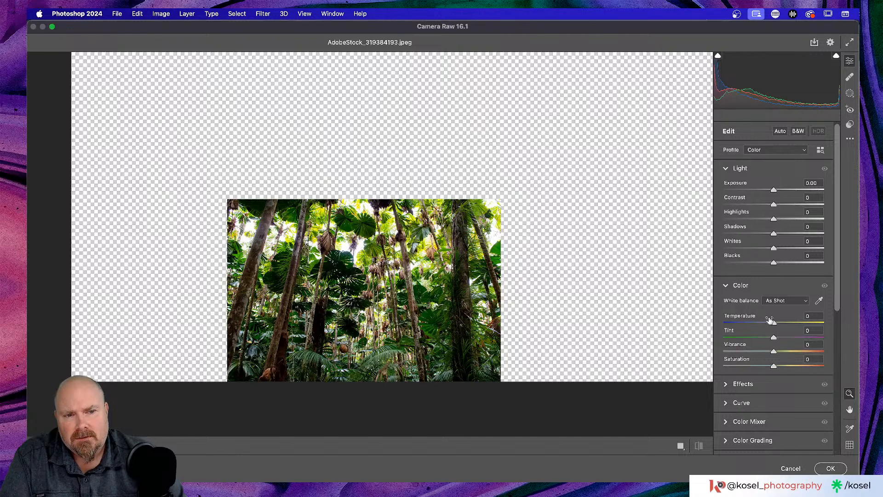
{"action": "left_click_drag", "start_coordinate": [774, 323], "coordinate": [801, 353]}
{"action": "left_click_drag", "start_coordinate": [774, 204], "coordinate": [805, 206]}
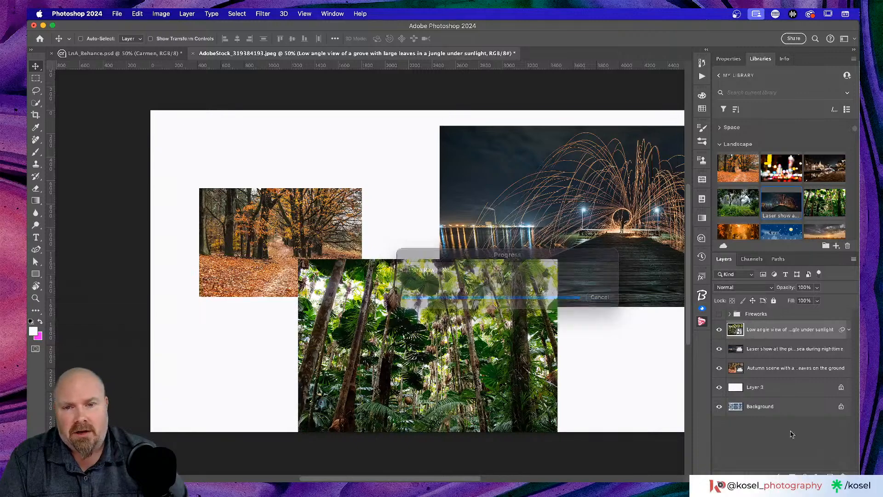
{"action": "scroll", "coordinate": [454, 325], "scroll_direction": "right", "scroll_amount": 3}
{"action": "scroll", "coordinate": [454, 324], "scroll_direction": "down", "scroll_amount": 2}
{"action": "scroll", "coordinate": [455, 324], "scroll_direction": "up", "scroll_amount": 2}
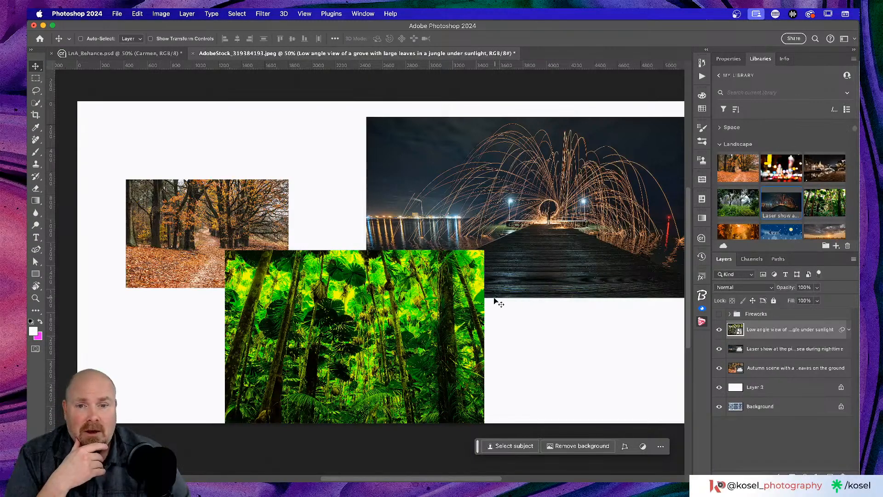
{"action": "scroll", "coordinate": [497, 302], "scroll_direction": "right", "scroll_amount": 3}
Step: Add a clipped, colorized Hue/Saturation adjustment to the pier photo with Hue 116 for green
{"action": "left_click", "coordinate": [785, 351]}
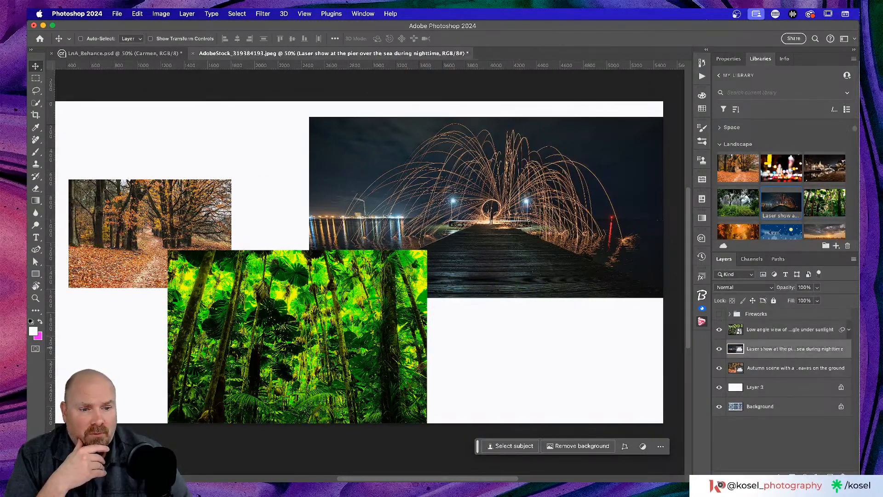
{"action": "left_click", "coordinate": [806, 475]}
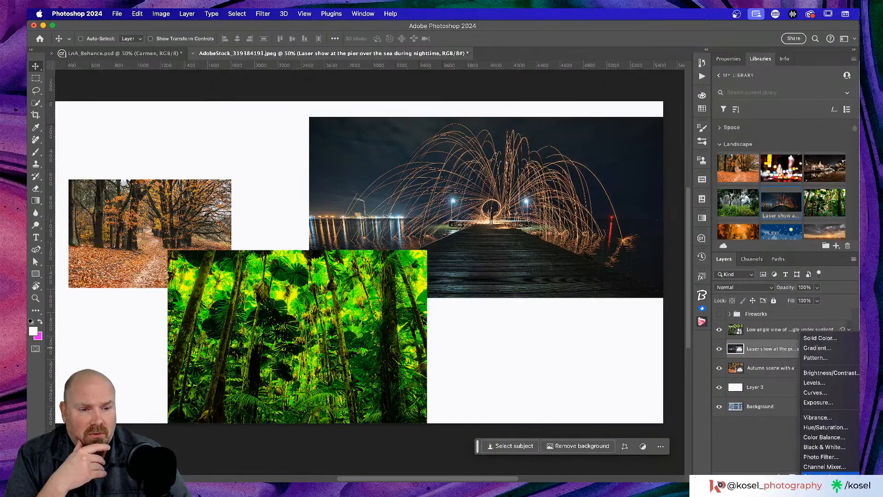
{"action": "left_click", "coordinate": [827, 428]}
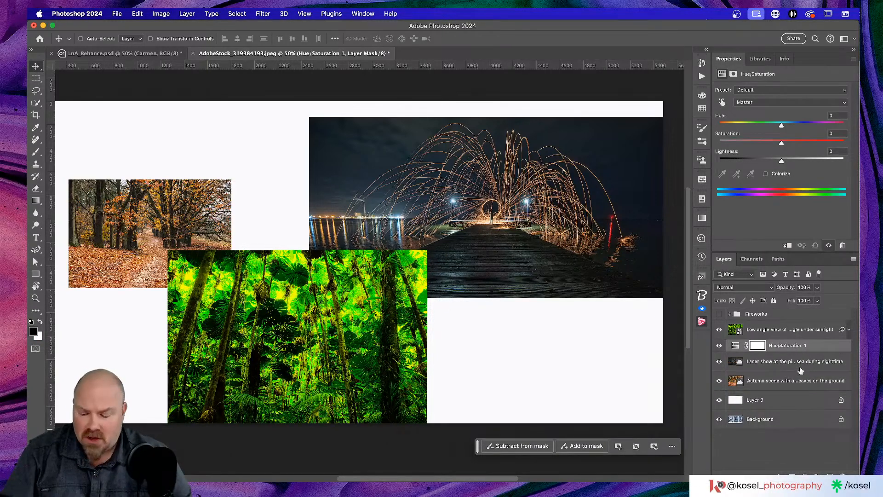
{"action": "left_click", "coordinate": [794, 354], "text": "alt"}
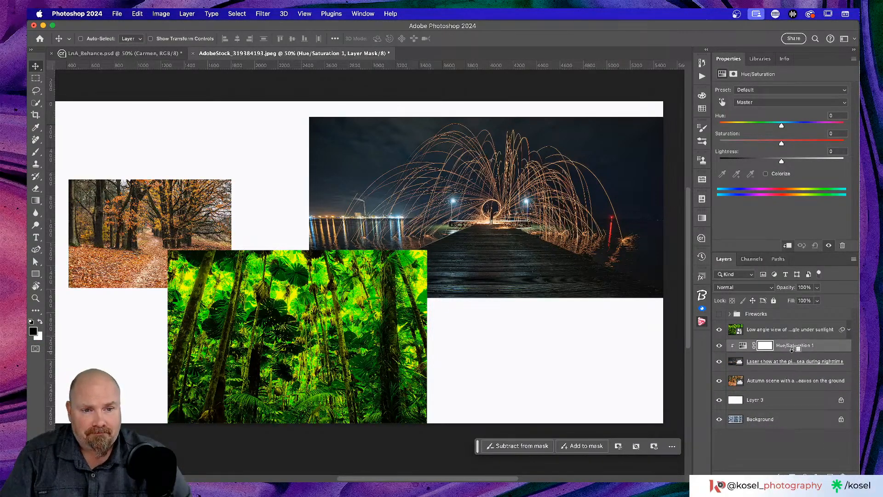
{"action": "left_click", "coordinate": [766, 174]}
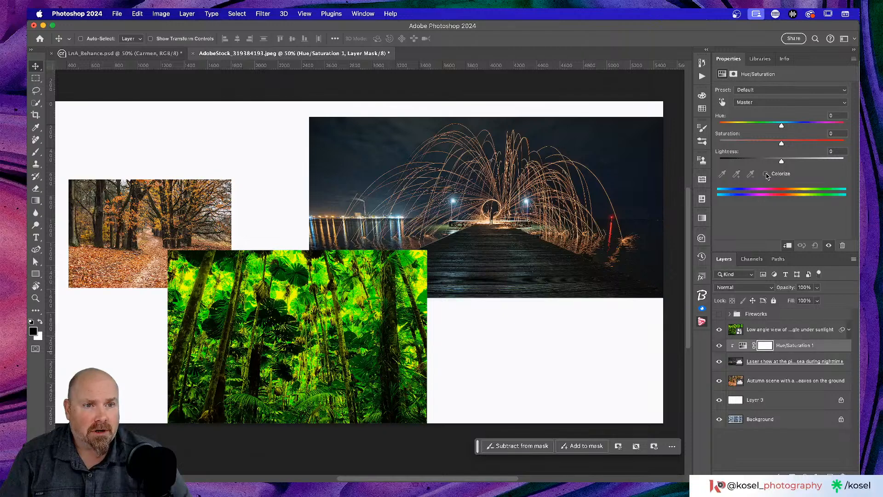
{"action": "left_click_drag", "start_coordinate": [802, 125], "coordinate": [805, 146]}
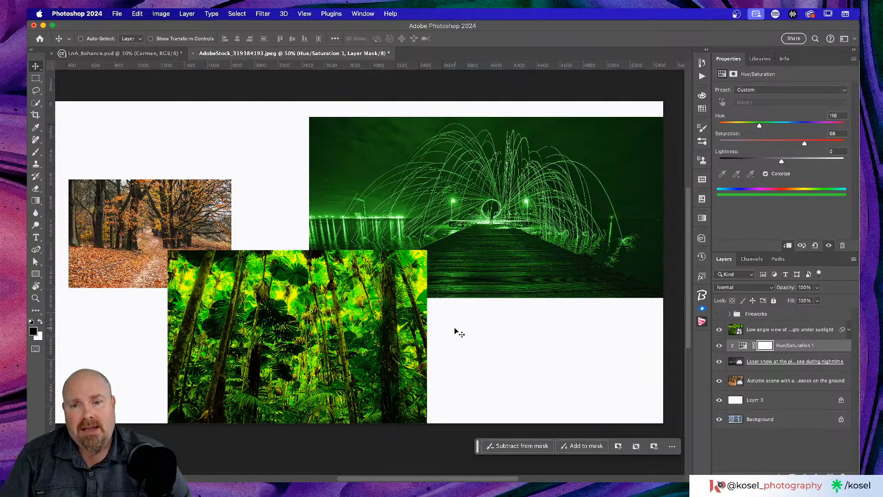
{"action": "scroll", "coordinate": [457, 333], "scroll_direction": "left", "scroll_amount": 5}
{"action": "scroll", "coordinate": [464, 238], "scroll_direction": "right", "scroll_amount": 4}
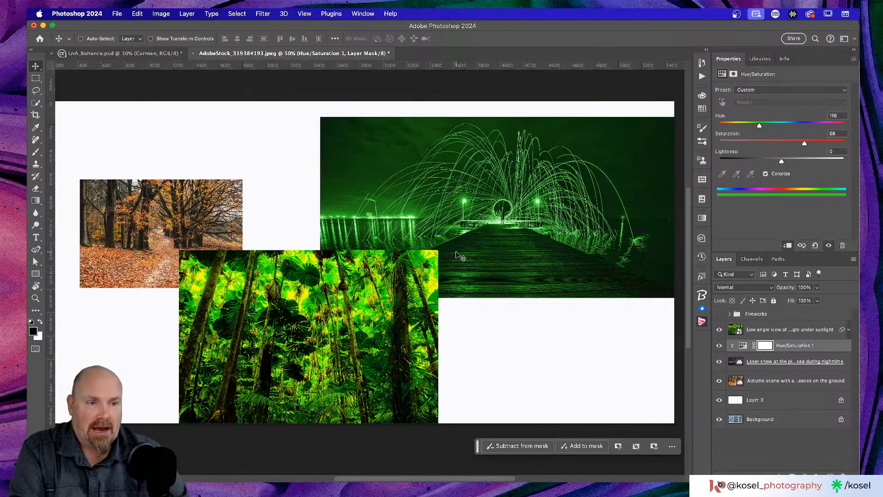
{"action": "scroll", "coordinate": [483, 304], "scroll_direction": "down", "scroll_amount": 2}
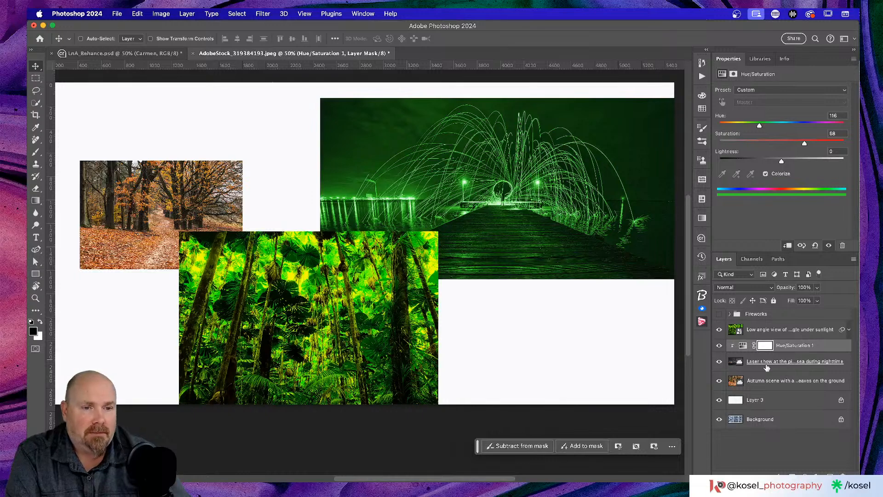
Step: Delete the Hue/Saturation 1 layer and trash the jungle layer's Camera Raw Filter
{"action": "left_click", "coordinate": [743, 345]}
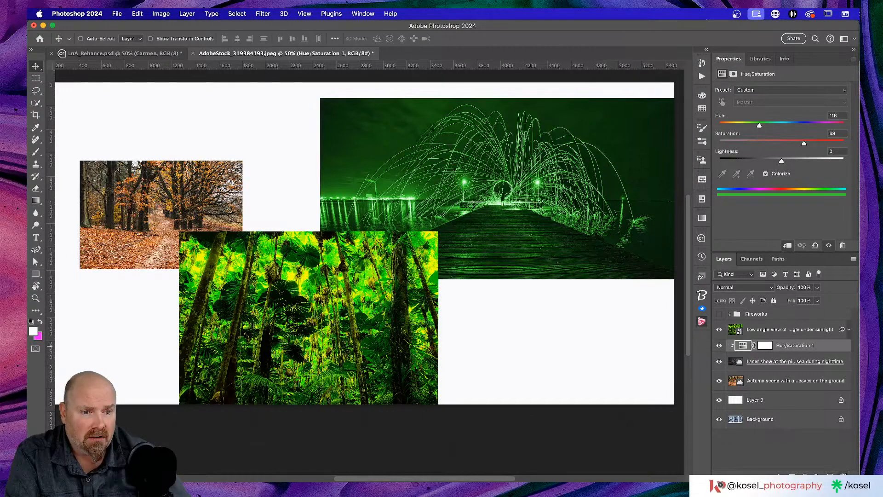
{"action": "left_click", "coordinate": [843, 475]}
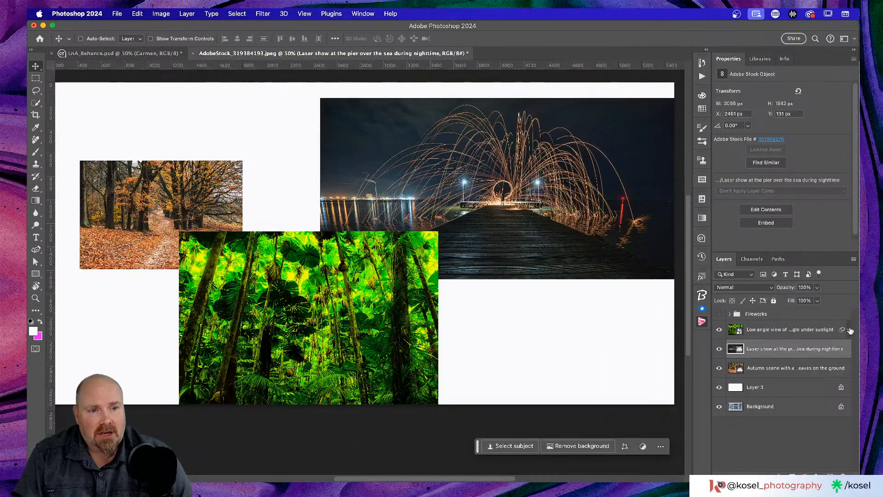
{"action": "left_click", "coordinate": [850, 330]}
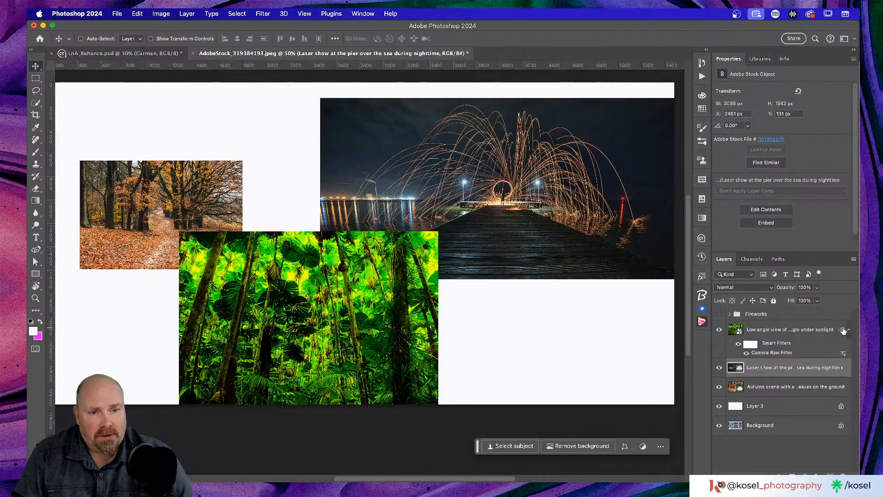
{"action": "left_click", "coordinate": [770, 353]}
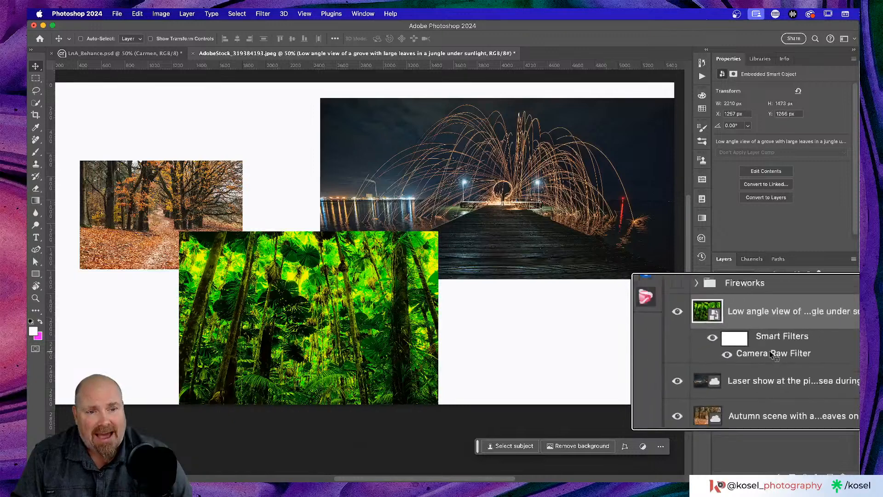
{"action": "left_click_drag", "start_coordinate": [772, 354], "coordinate": [843, 471]}
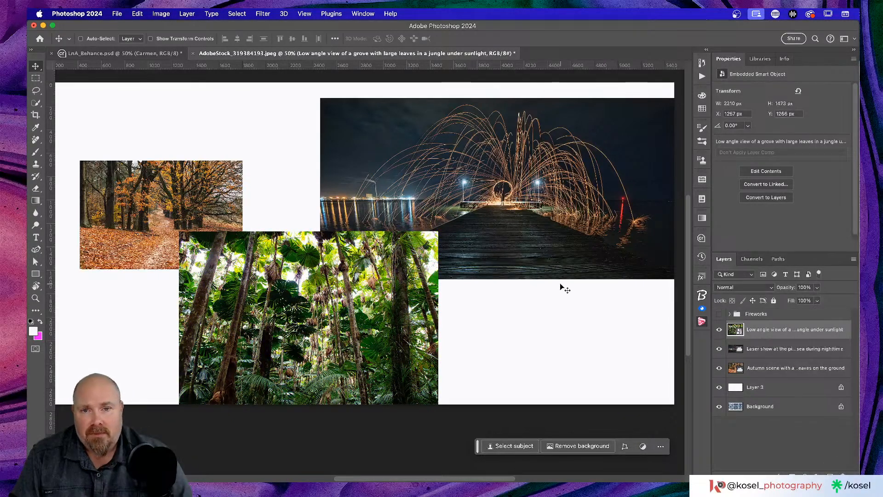
{"action": "scroll", "coordinate": [565, 289], "scroll_direction": "up", "scroll_amount": 2}
{"action": "scroll", "coordinate": [565, 289], "scroll_direction": "left", "scroll_amount": 2}
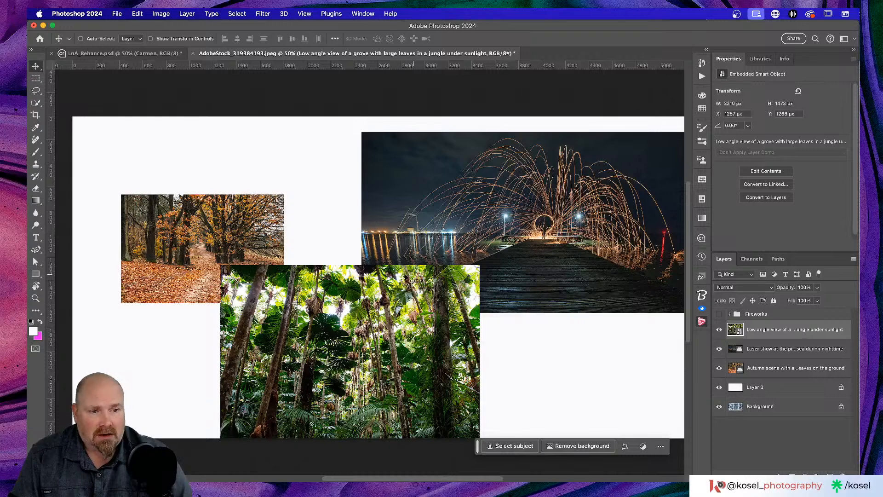
Step: Stamp all visible layers into a new merged Layer 4 with Cmd+Option+Shift+E
{"action": "scroll", "coordinate": [411, 278], "scroll_direction": "down", "scroll_amount": 2}
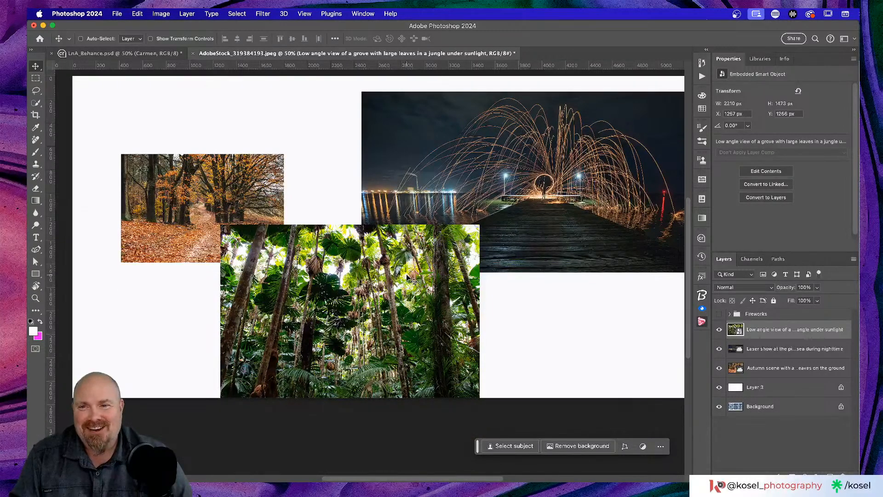
{"action": "scroll", "coordinate": [408, 277], "scroll_direction": "right", "scroll_amount": 2}
{"action": "scroll", "coordinate": [408, 278], "scroll_direction": "up", "scroll_amount": 1}
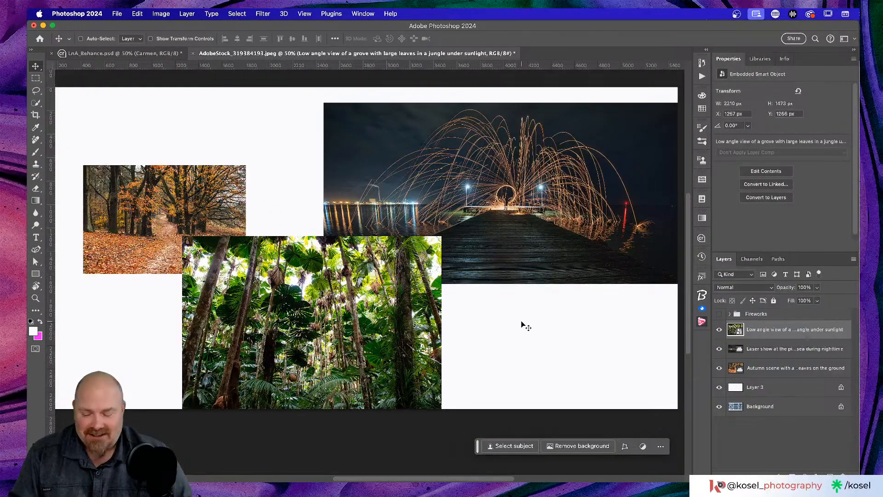
{"action": "key", "text": "super"}
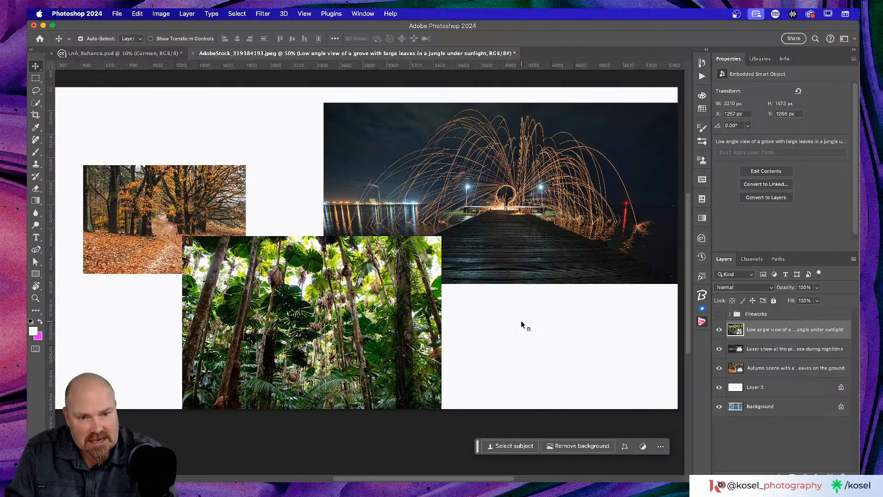
{"action": "key", "text": "super"}
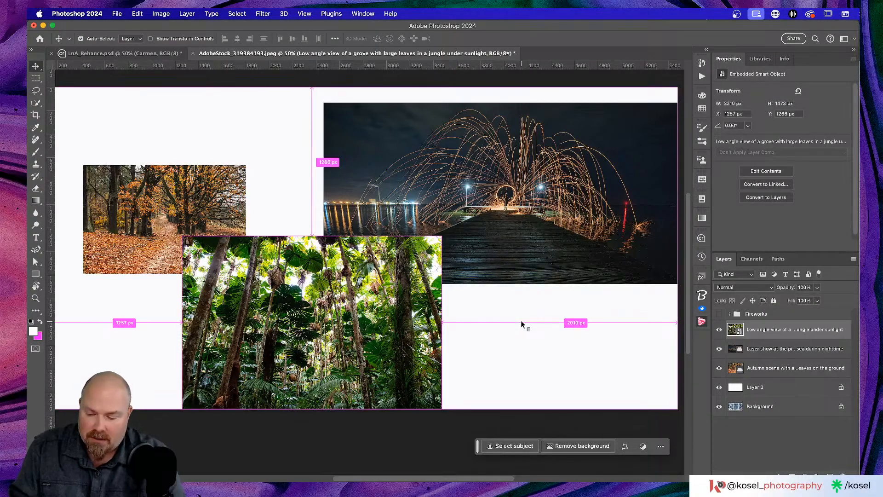
{"action": "key", "text": "super"}
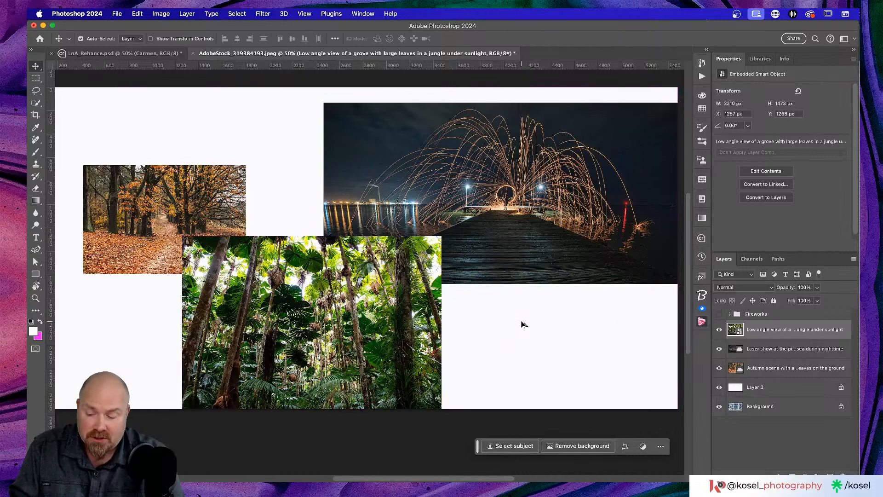
{"action": "key", "text": "super+alt+shift+e"}
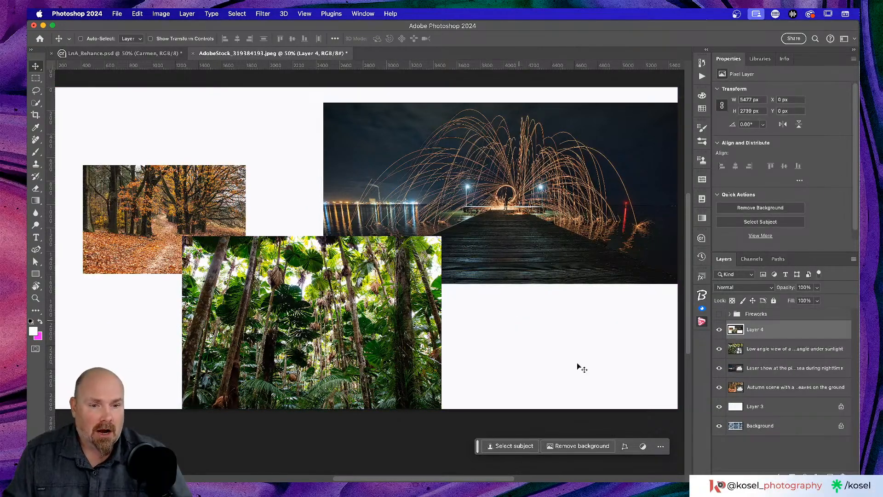
Step: Hide the three photo layers and white Layer 3, leaving merged Layer 4 visible and selected
{"action": "left_click", "coordinate": [719, 329]}
{"action": "left_click", "coordinate": [719, 348]}
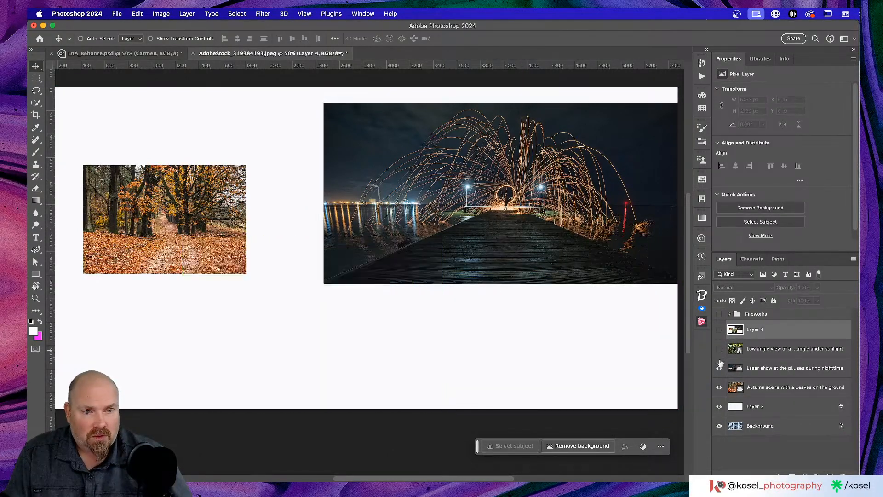
{"action": "left_click", "coordinate": [719, 368]}
{"action": "left_click", "coordinate": [735, 387]}
{"action": "left_click", "coordinate": [719, 387]}
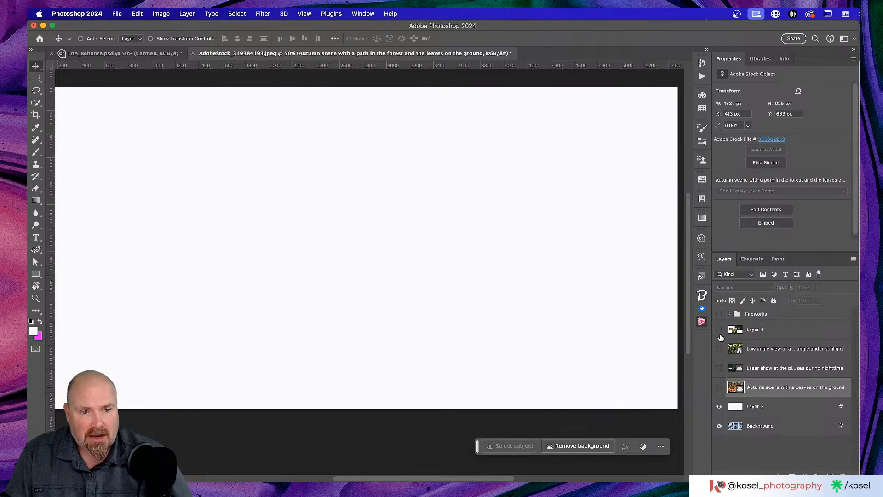
{"action": "left_click", "coordinate": [719, 406]}
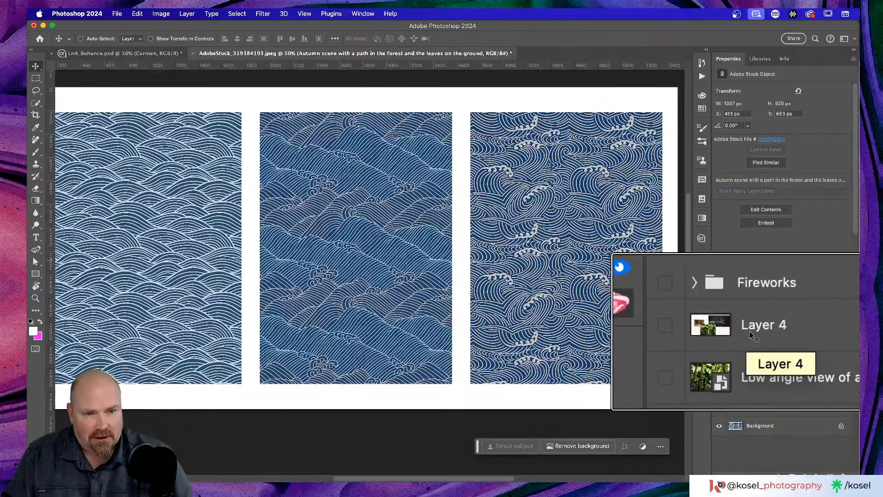
{"action": "left_click", "coordinate": [719, 330]}
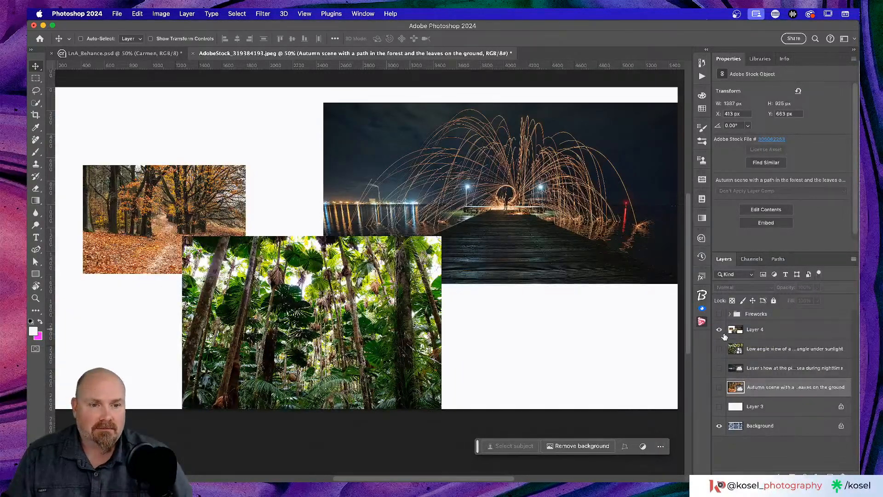
{"action": "left_click", "coordinate": [793, 332]}
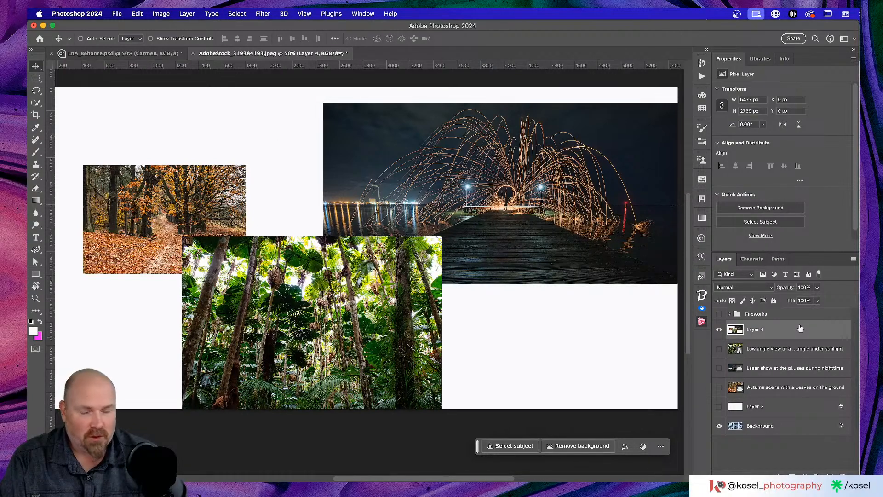
Step: Switch to LnA_Behance.psd, zoom the artboard to 33.3%, and collapse the Properties panel
{"action": "left_click", "coordinate": [129, 54]}
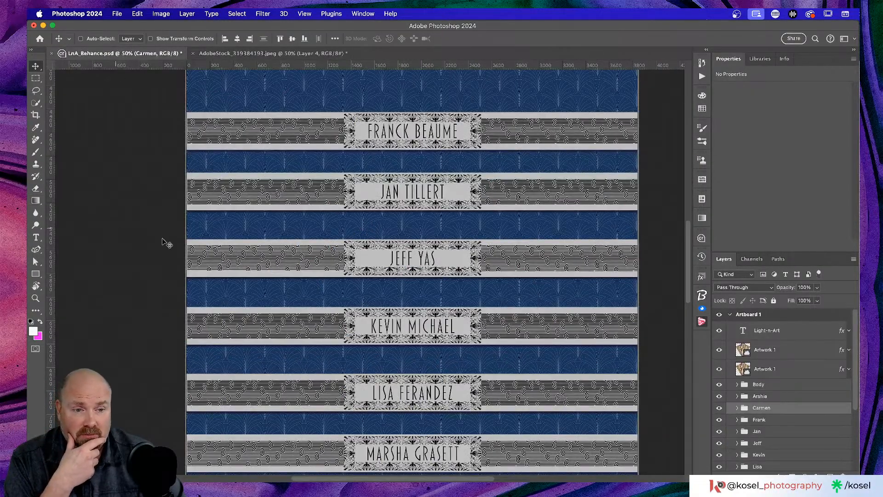
{"action": "scroll", "coordinate": [294, 219], "scroll_direction": "down", "scroll_amount": 5}
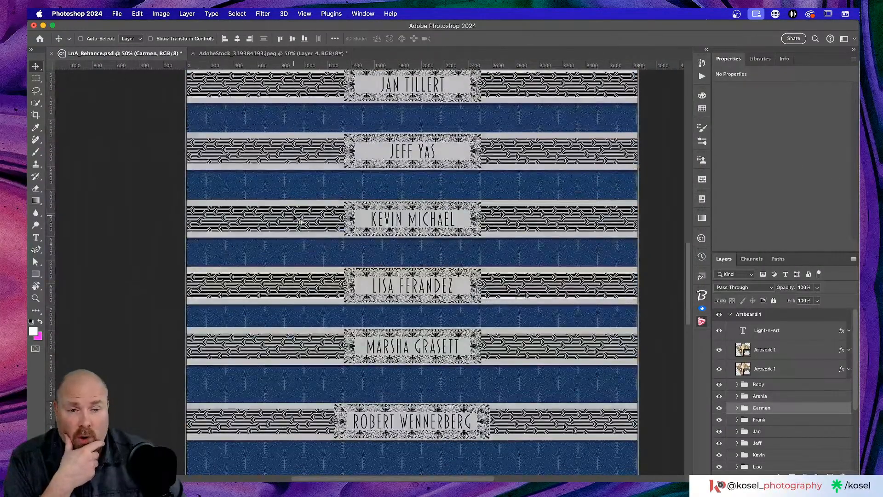
{"action": "scroll", "coordinate": [293, 216], "scroll_direction": "up", "scroll_amount": 4}
{"action": "key", "text": "super+minus"}
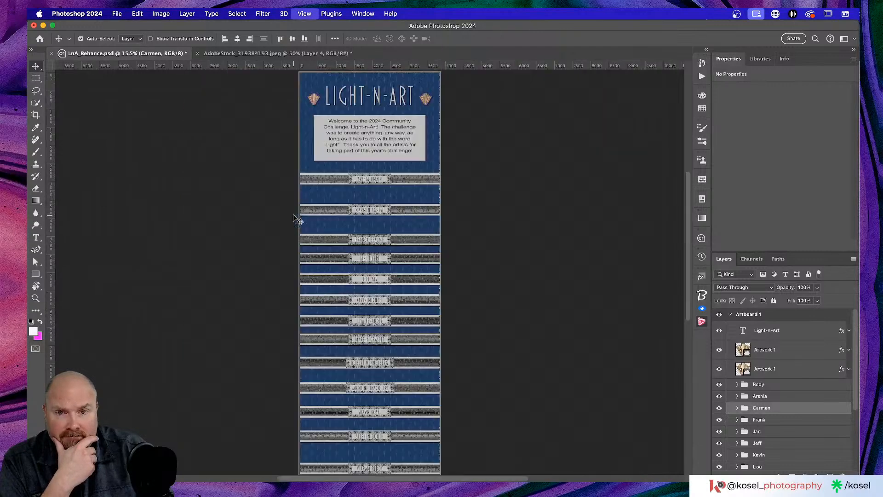
{"action": "scroll", "coordinate": [321, 196], "scroll_direction": "down", "scroll_amount": 5}
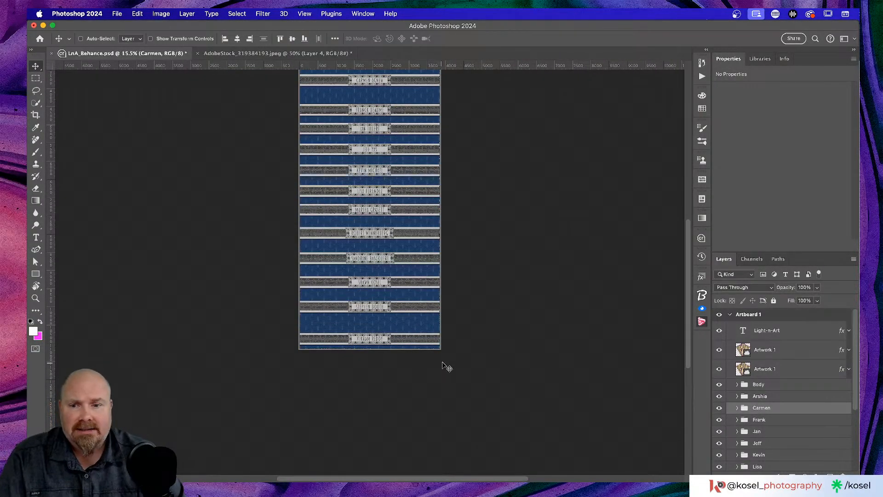
{"action": "key", "text": "super+plus"}
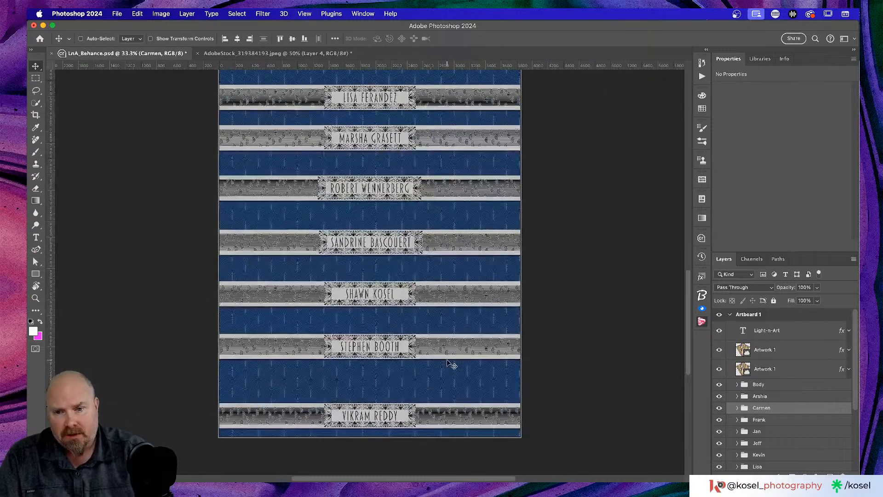
{"action": "key", "text": "super+plus"}
{"action": "scroll", "coordinate": [387, 316], "scroll_direction": "down", "scroll_amount": 5}
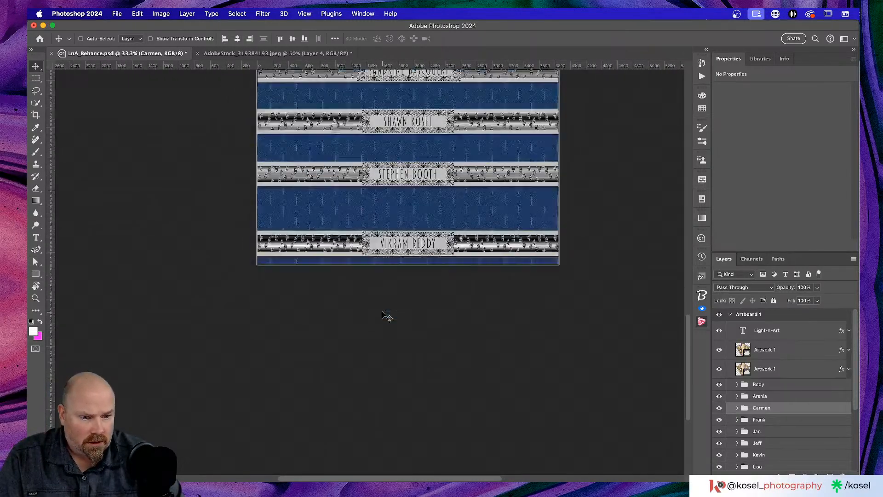
{"action": "double_click", "coordinate": [734, 60]}
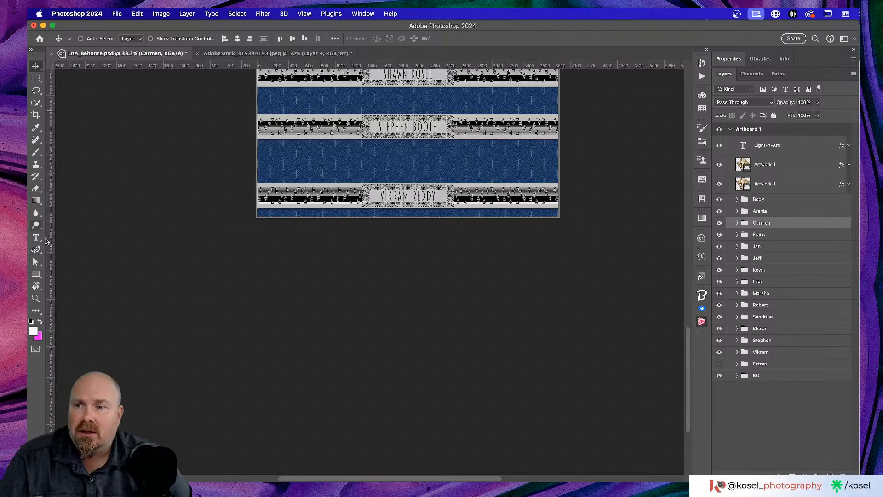
Step: Pick the Artboard Tool from the Move tool flyout
{"action": "left_click", "coordinate": [36, 65]}
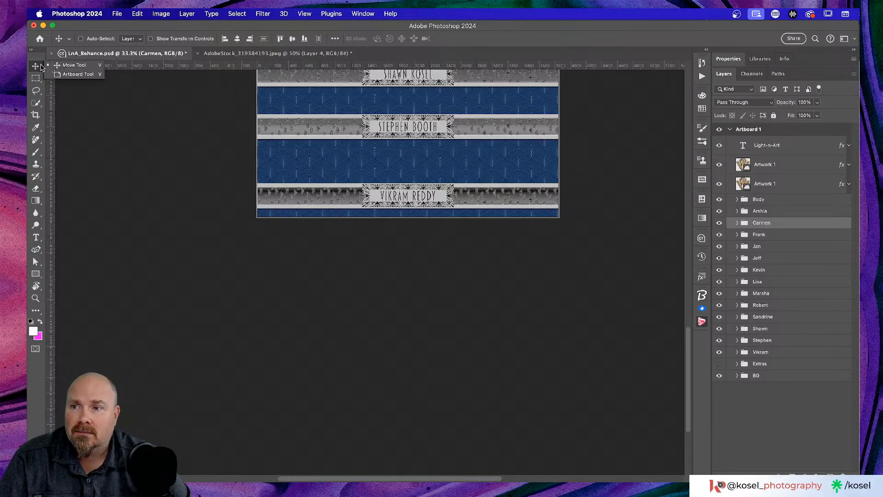
{"action": "left_click", "coordinate": [71, 76]}
{"action": "scroll", "coordinate": [428, 325], "scroll_direction": "up", "scroll_amount": 20}
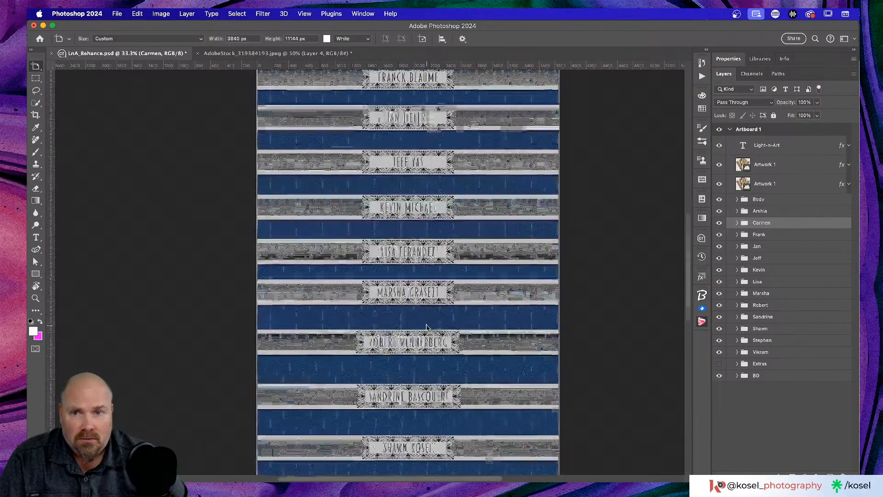
{"action": "scroll", "coordinate": [428, 326], "scroll_direction": "down", "scroll_amount": 3}
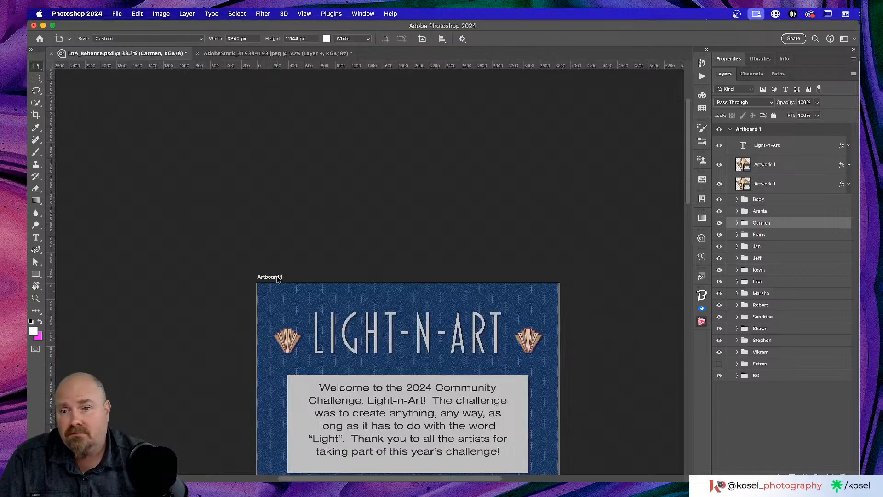
Step: Drag Artboard 1's bottom edge down to H 13470 px, then return to the Move Tool
{"action": "left_click", "coordinate": [278, 271]}
{"action": "scroll", "coordinate": [513, 251], "scroll_direction": "down", "scroll_amount": 8}
{"action": "scroll", "coordinate": [515, 252], "scroll_direction": "down", "scroll_amount": 8}
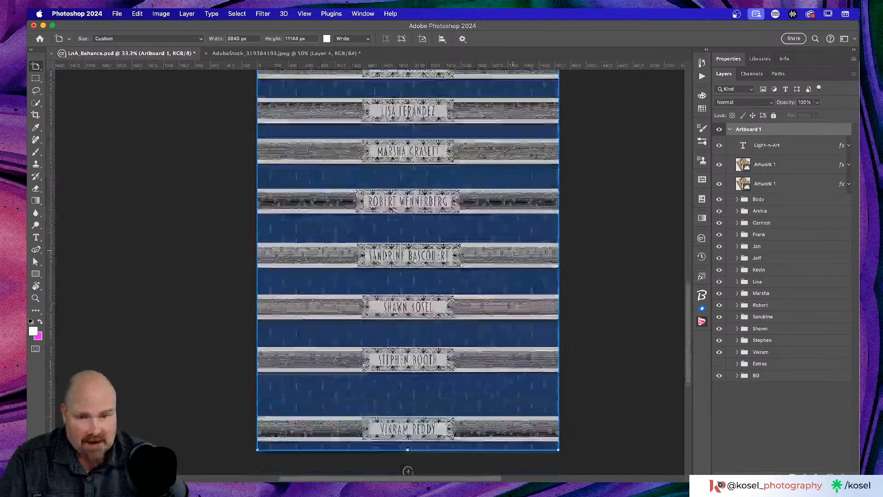
{"action": "scroll", "coordinate": [447, 294], "scroll_direction": "down", "scroll_amount": 3}
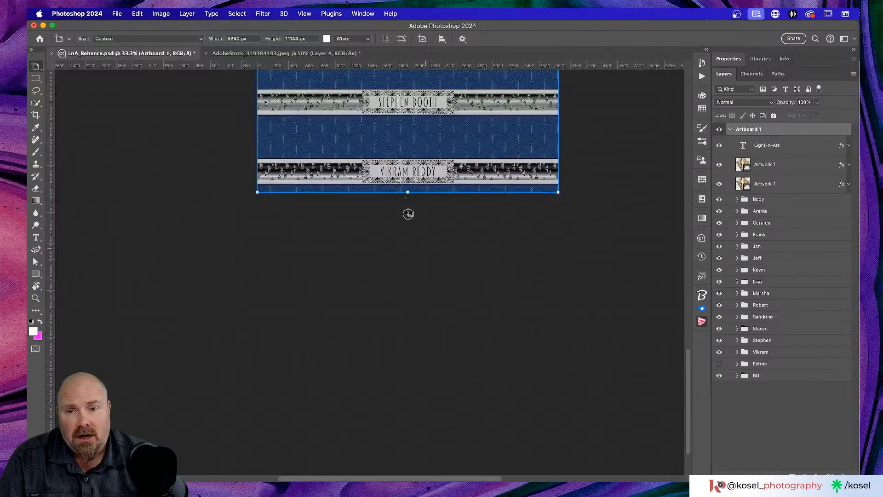
{"action": "left_click_drag", "start_coordinate": [408, 192], "coordinate": [407, 375]}
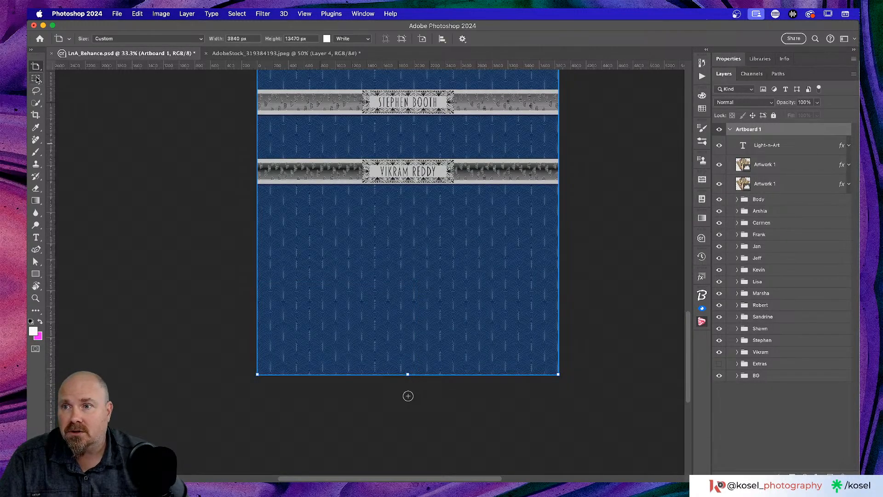
{"action": "left_click_drag", "start_coordinate": [36, 66], "coordinate": [63, 67]}
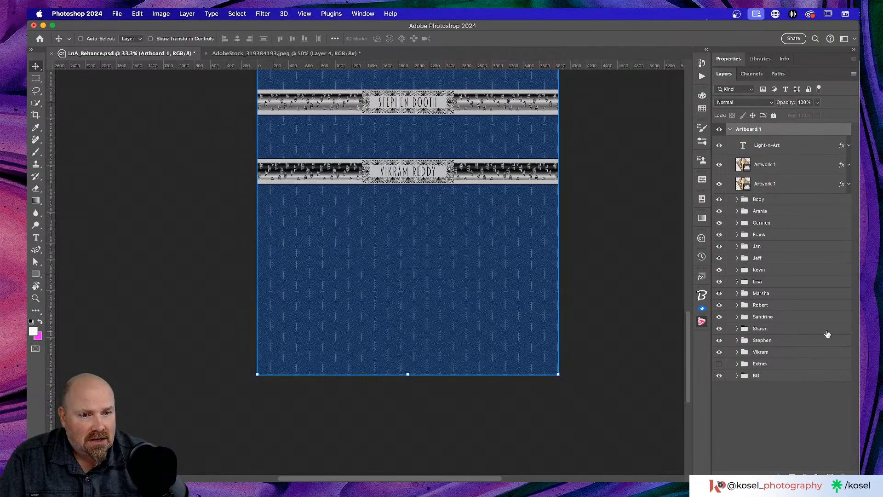
Step: Duplicate the Body welcome box below the Vikram group and move the copy to the artboard's bottom
{"action": "left_click", "coordinate": [768, 201]}
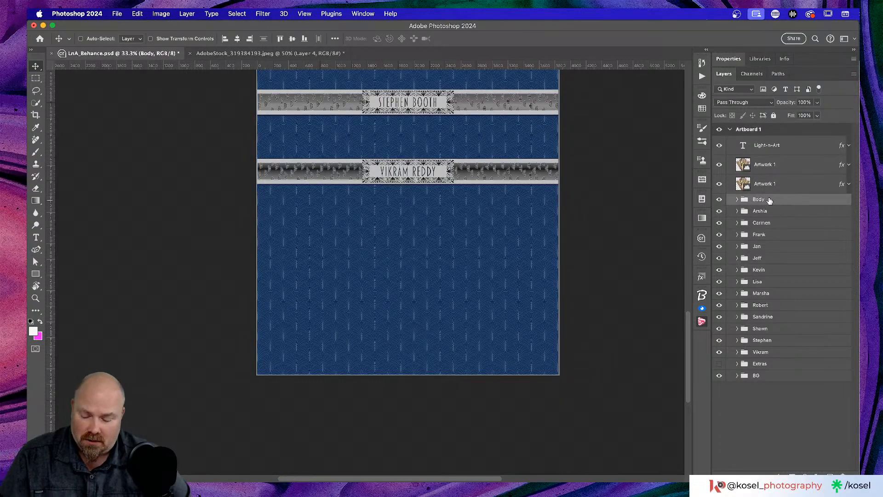
{"action": "scroll", "coordinate": [768, 198], "scroll_direction": "up", "scroll_amount": 3}
{"action": "scroll", "coordinate": [768, 199], "scroll_direction": "down", "scroll_amount": 3}
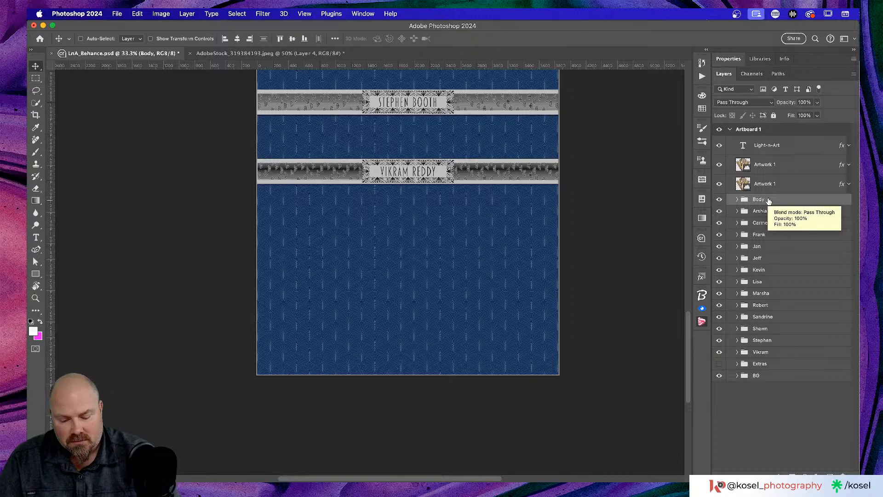
{"action": "key", "text": "super+minus"}
{"action": "key", "text": "super+minus"}
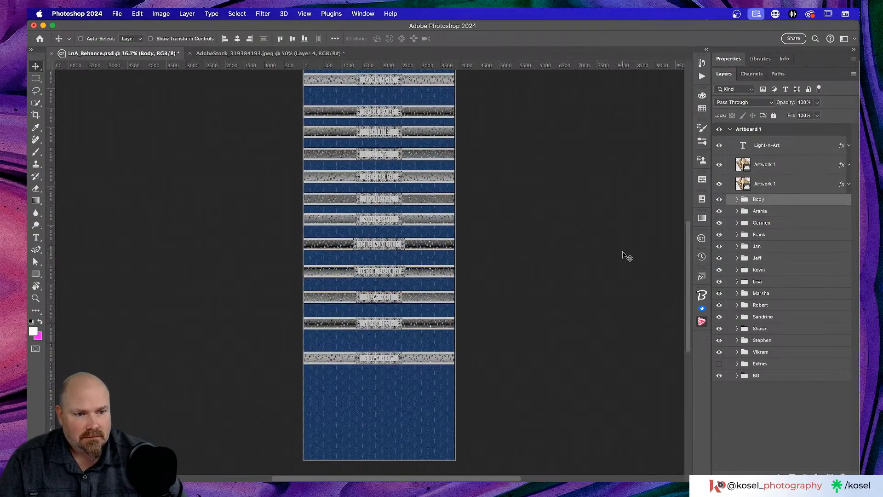
{"action": "key", "text": "super+minus"}
{"action": "key", "text": "super+minus"}
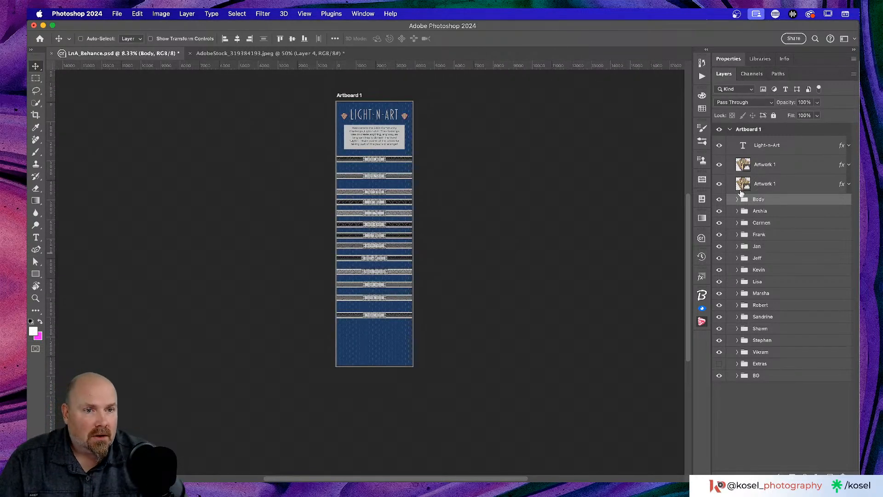
{"action": "left_click_drag", "start_coordinate": [788, 203], "coordinate": [786, 361]}
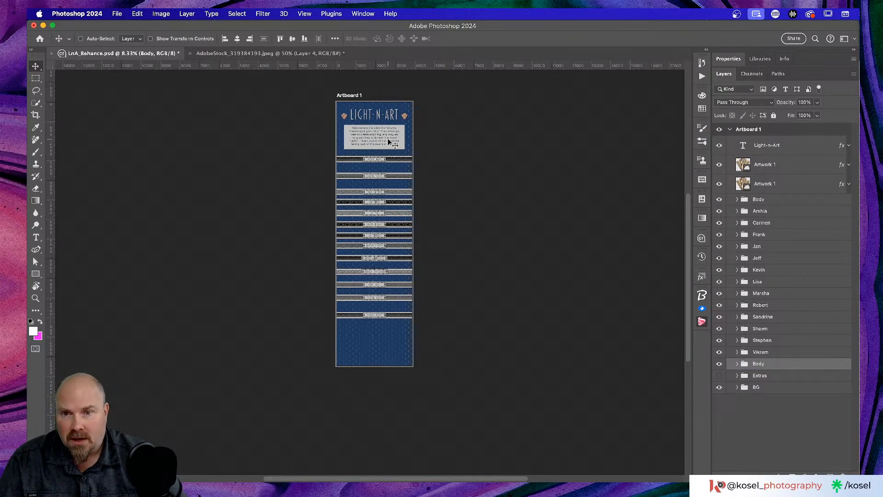
{"action": "left_click_drag", "start_coordinate": [388, 142], "coordinate": [380, 349]}
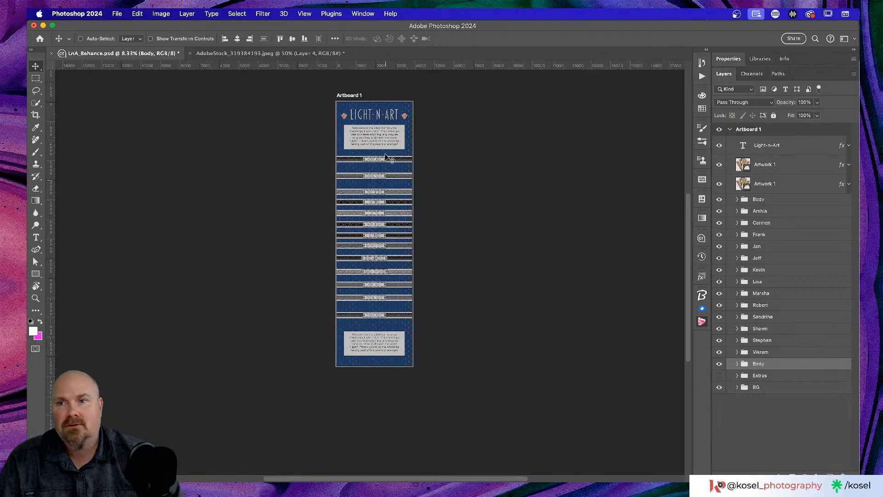
{"action": "scroll", "coordinate": [385, 181], "scroll_direction": "left", "scroll_amount": 3}
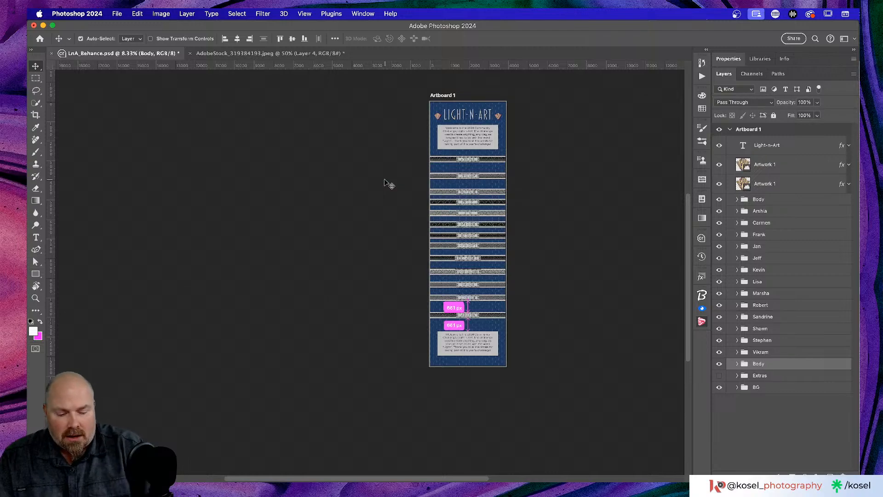
{"action": "key", "text": "super+equal"}
{"action": "key", "text": "super+equal"}
{"action": "key", "text": "super+equal"}
{"action": "key", "text": "super+equal"}
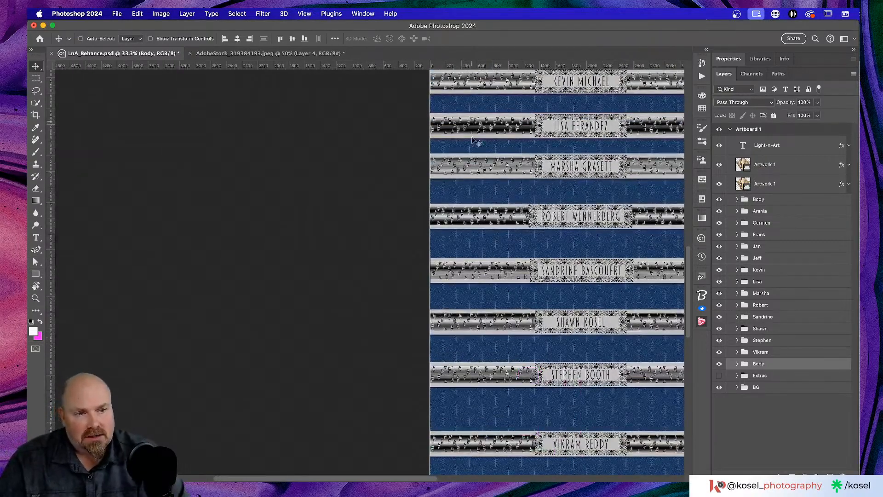
Step: Enter the lower box's welcome paragraph for editing and select all of its text
{"action": "scroll", "coordinate": [674, 183], "scroll_direction": "down", "scroll_amount": 10}
{"action": "scroll", "coordinate": [674, 182], "scroll_direction": "right", "scroll_amount": 4}
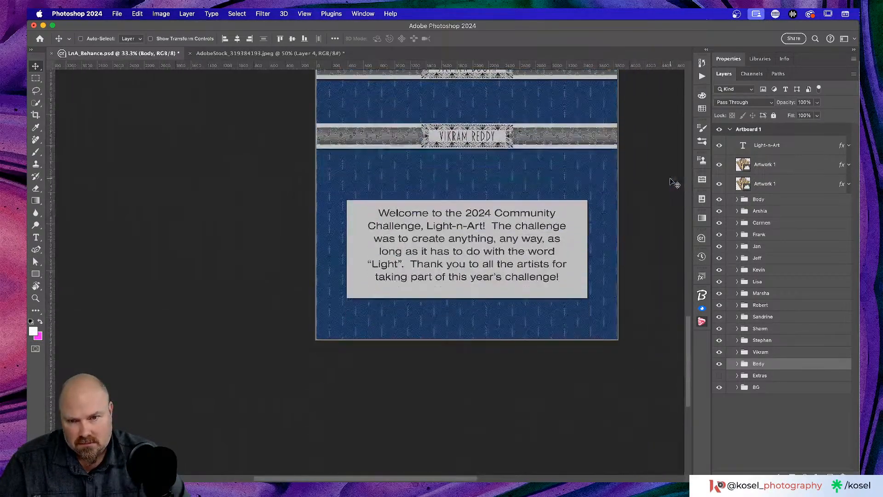
{"action": "scroll", "coordinate": [674, 182], "scroll_direction": "right", "scroll_amount": 3}
{"action": "scroll", "coordinate": [674, 183], "scroll_direction": "up", "scroll_amount": 1}
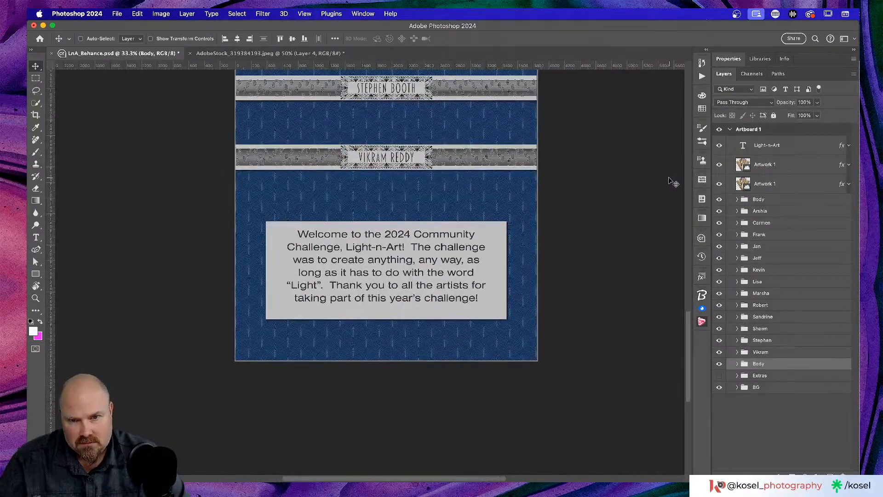
{"action": "double_click", "coordinate": [398, 274]}
{"action": "key", "text": "super+a"}
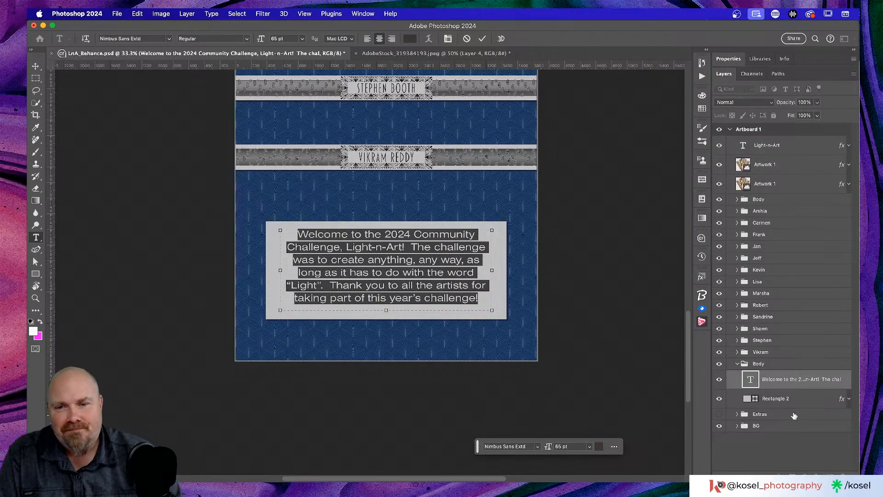
Step: Replace the welcome paragraph with 'Thank you for checking out our project and'
{"action": "left_click", "coordinate": [386, 282]}
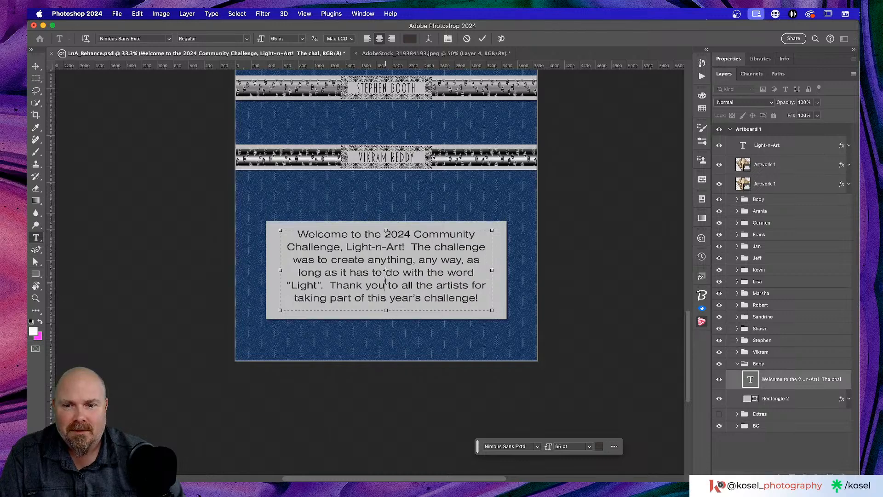
{"action": "key", "text": "super+a"}
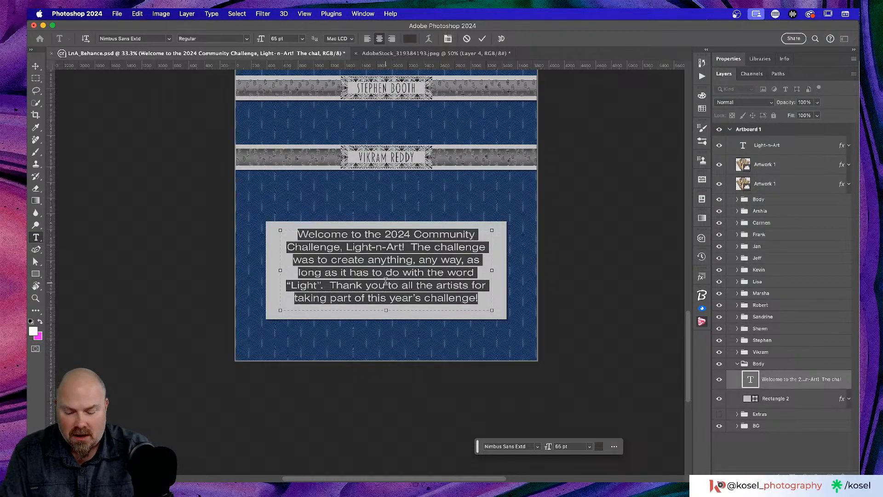
{"action": "key", "text": "BackSpace"}
{"action": "type", "text": "Tha"}
{"action": "type", "text": "yo"}
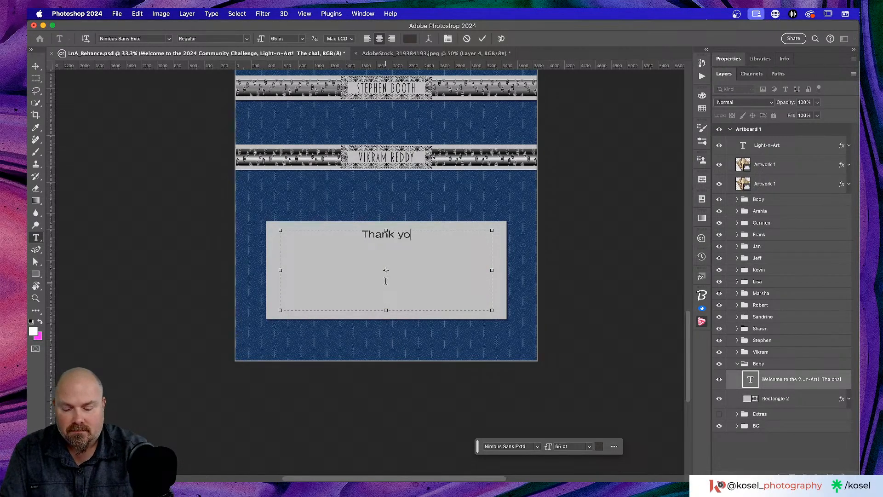
{"action": "type", "text": "u for checking out"}
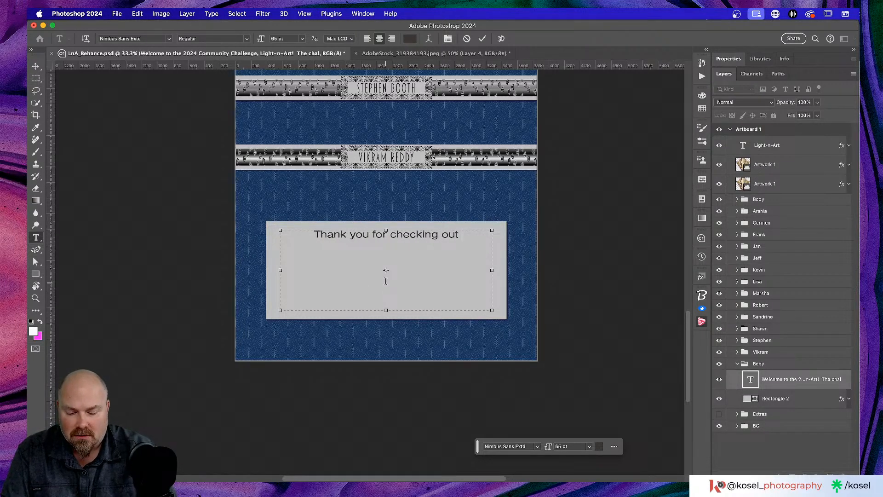
{"action": "type", "text": " our project and"}
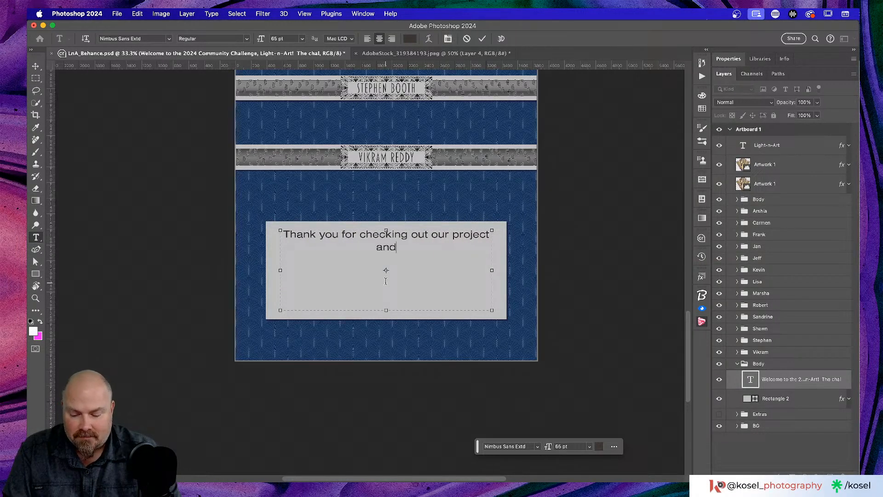
{"action": "type", "text": " then"}
{"action": "key", "text": "BackSpace"}
{"action": "key", "text": "BackSpace"}
{"action": "type", "text": "ank"}
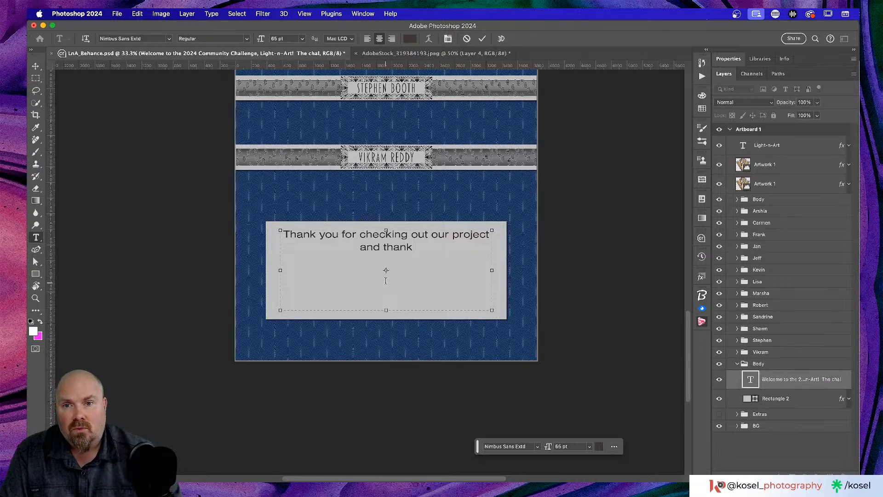
Step: Finish the message with 'have a wonderful 2024!' and shorten the text box to two lines
{"action": "scroll", "coordinate": [373, 281], "scroll_direction": "up", "scroll_amount": 20}
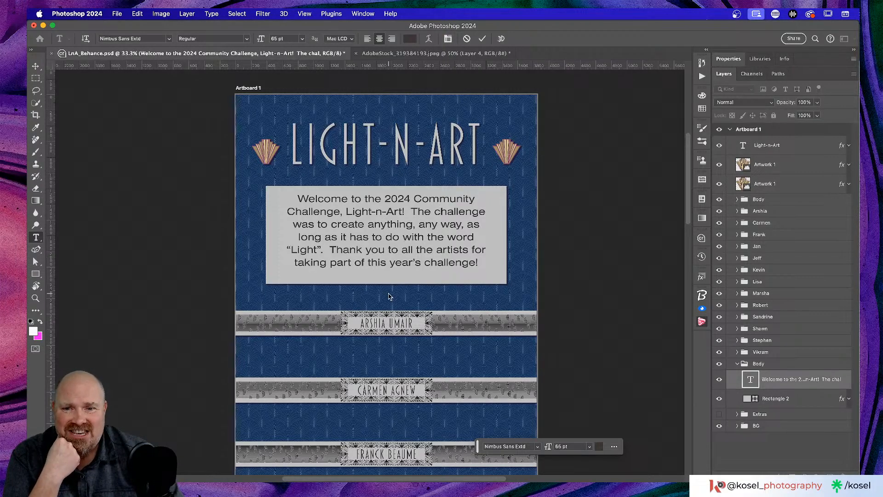
{"action": "scroll", "coordinate": [390, 297], "scroll_direction": "down", "scroll_amount": 20}
{"action": "scroll", "coordinate": [390, 297], "scroll_direction": "up", "scroll_amount": 10}
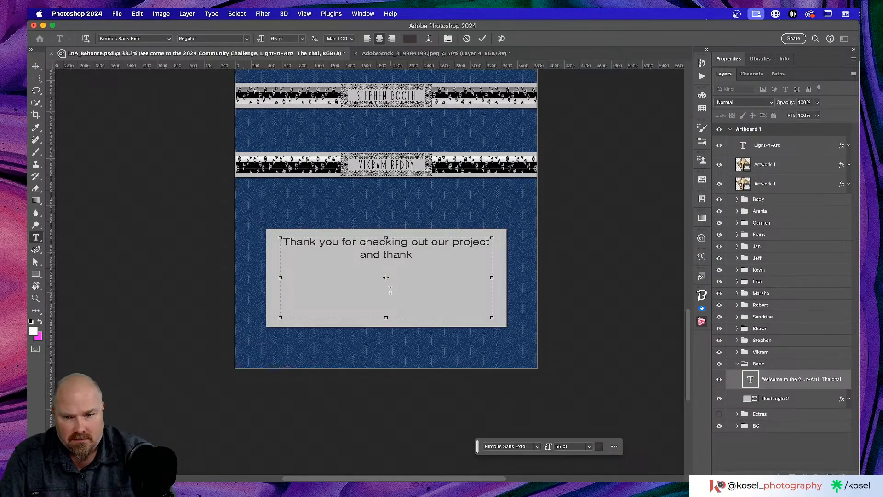
{"action": "key", "text": "BackSpace"}
{"action": "key", "text": "BackSpace"}
{"action": "key", "text": "BackSpace"}
{"action": "key", "text": "BackSpace"}
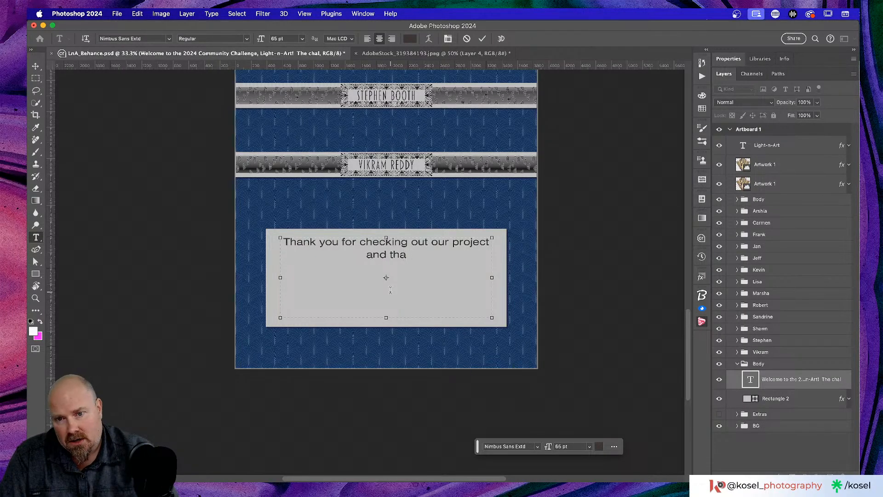
{"action": "key", "text": "BackSpace"}
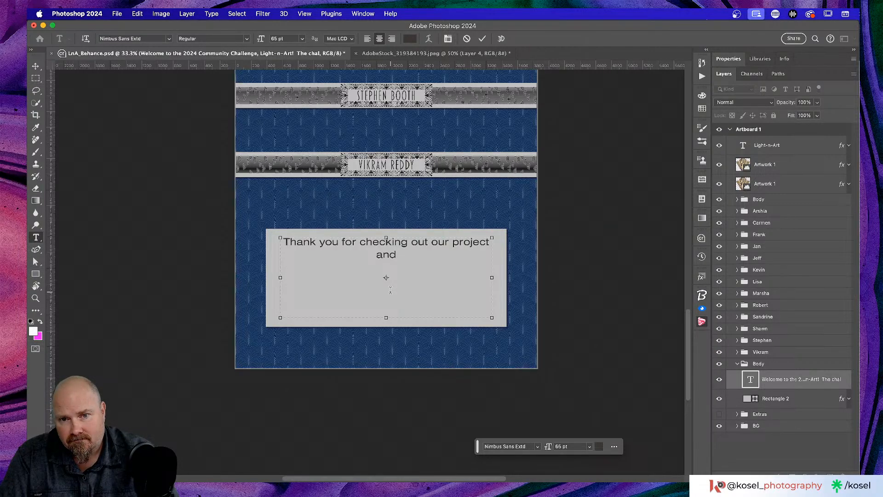
{"action": "type", "text": "ha"}
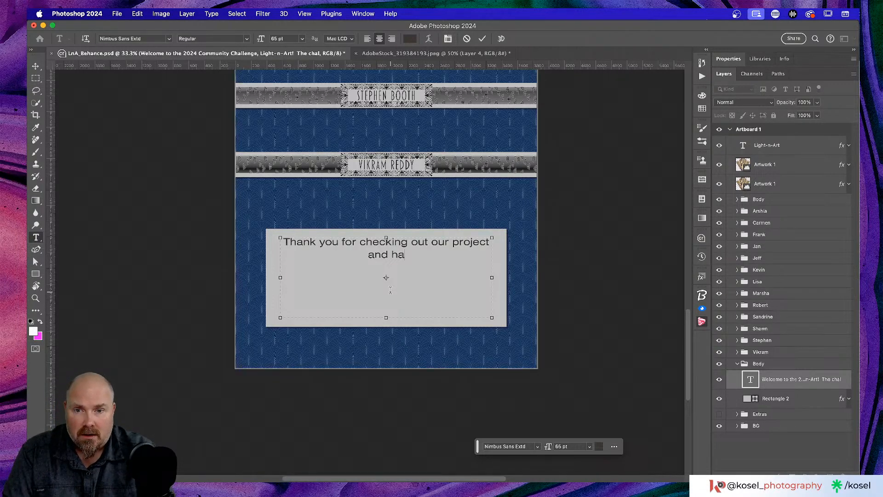
{"action": "type", "text": "ve a wonderful"}
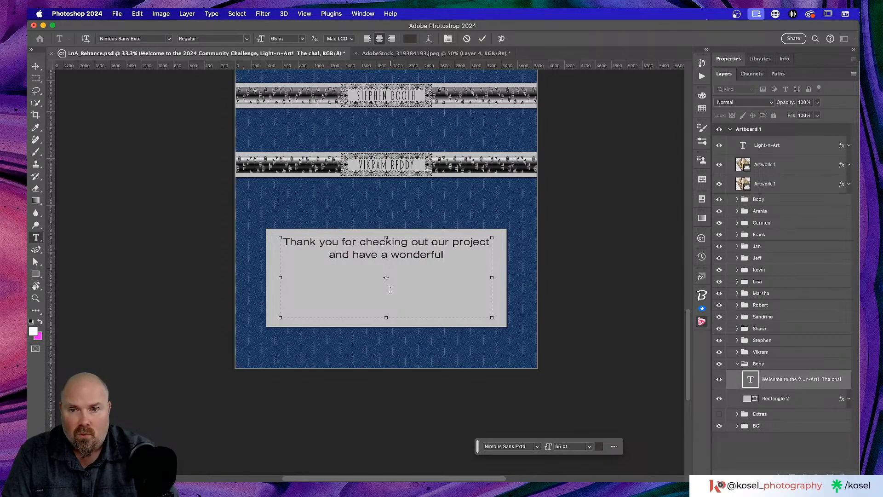
{"action": "type", "text": " 202"}
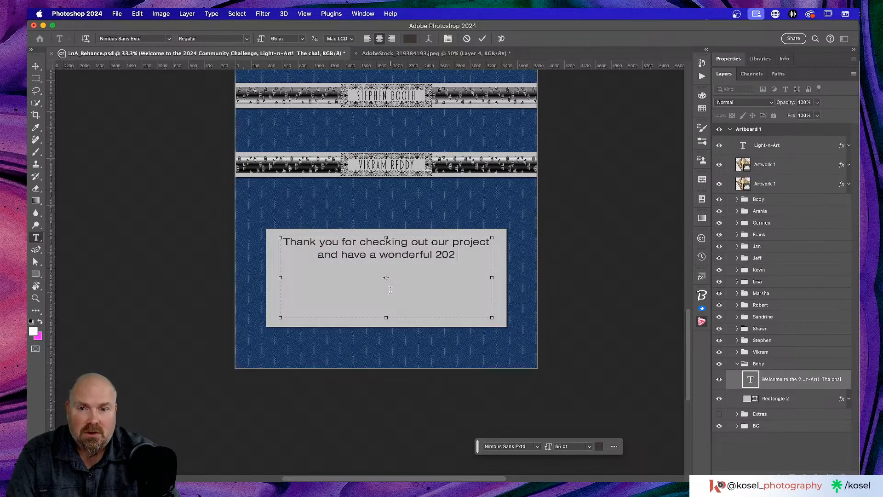
{"action": "type", "text": "4!"}
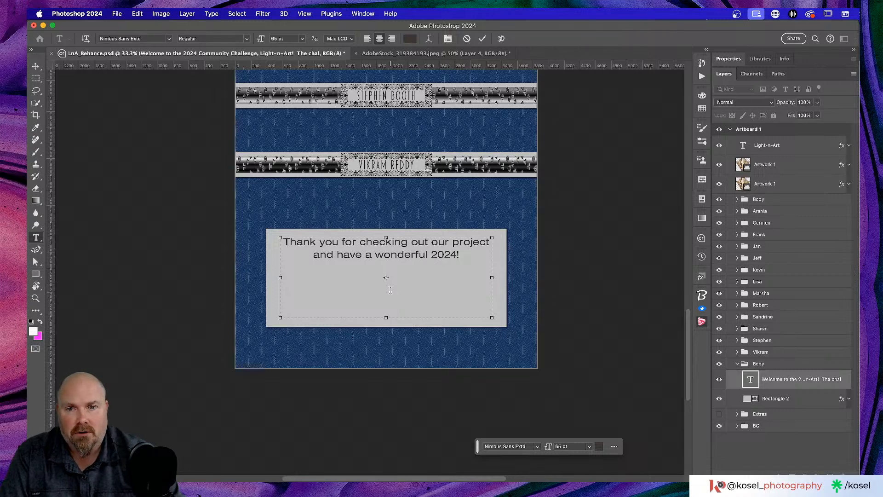
{"action": "left_click_drag", "start_coordinate": [386, 317], "coordinate": [386, 266]}
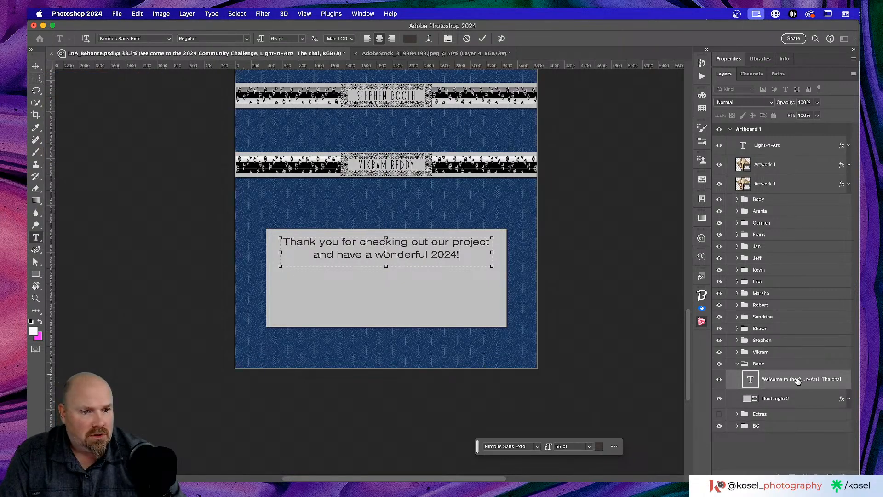
Step: Shrink grey Rectangle 2's height to about 46.64% so it closely frames the two text lines
{"action": "left_click", "coordinate": [778, 400]}
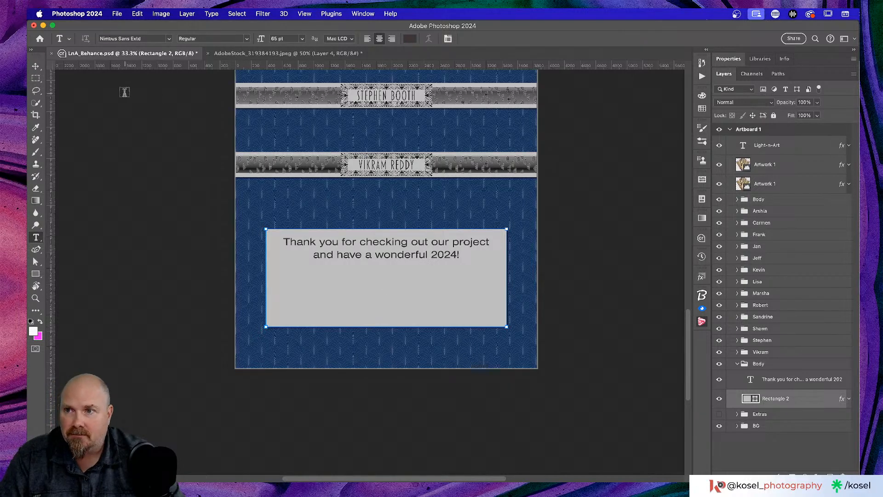
{"action": "left_click", "coordinate": [36, 66]}
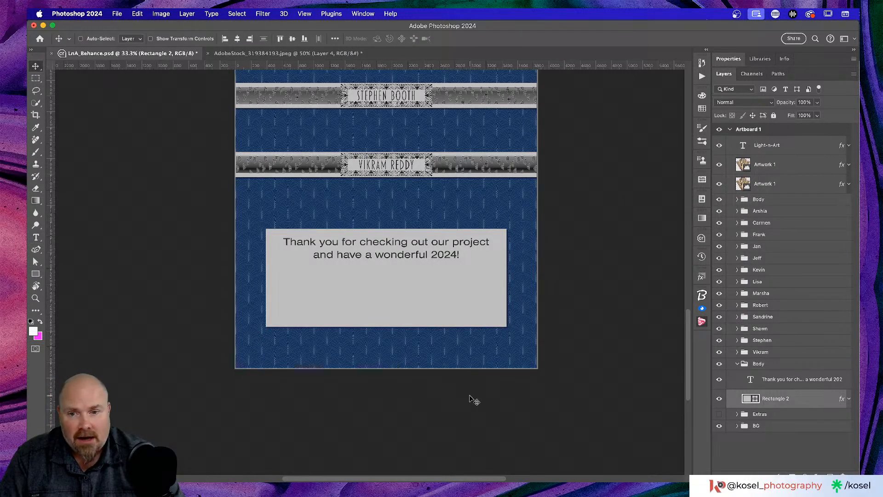
{"action": "key", "text": "super+t"}
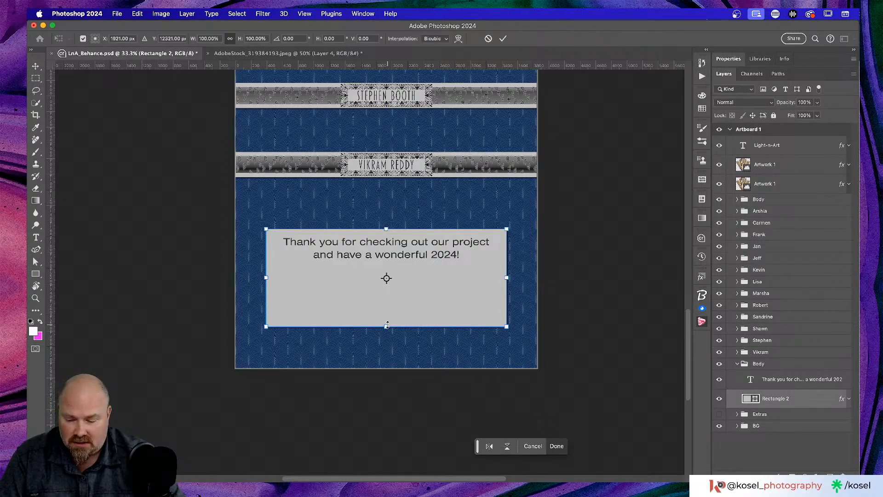
{"action": "left_click_drag", "start_coordinate": [387, 326], "coordinate": [391, 287]}
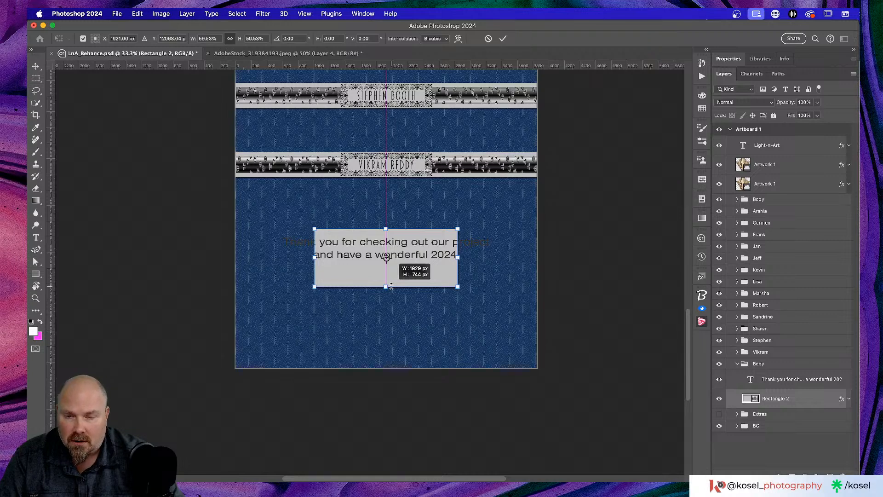
{"action": "left_click_drag", "start_coordinate": [390, 286], "coordinate": [392, 288]}
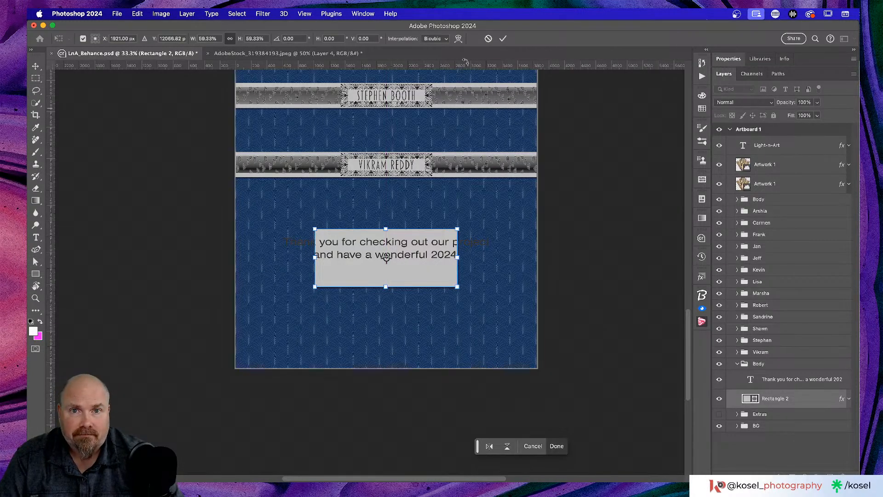
{"action": "left_click", "coordinate": [489, 38]}
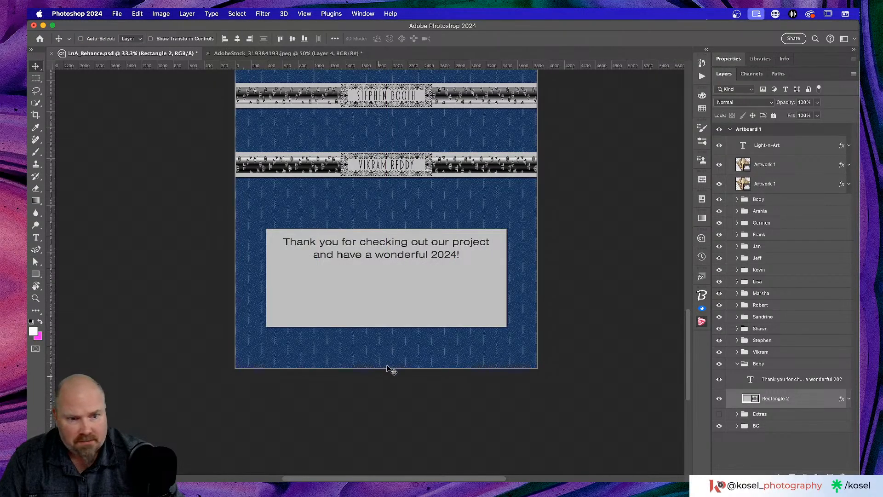
{"action": "key", "text": "super+t"}
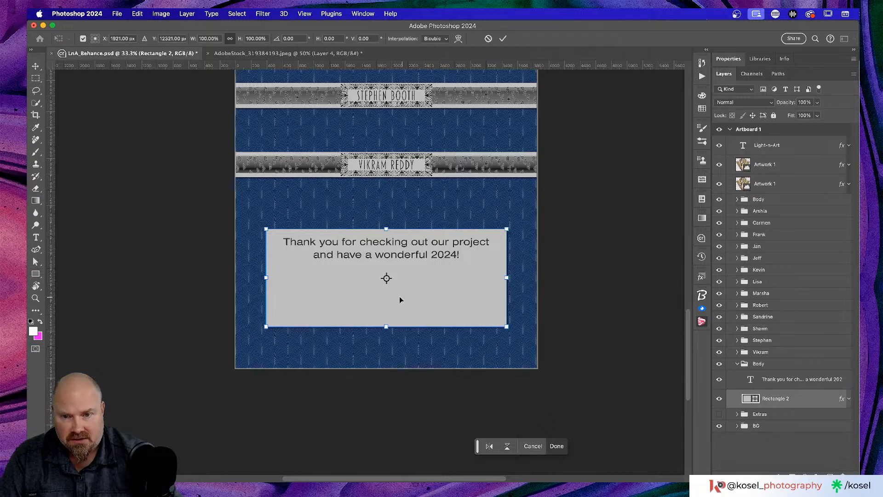
{"action": "left_click_drag", "start_coordinate": [381, 327], "coordinate": [394, 275]}
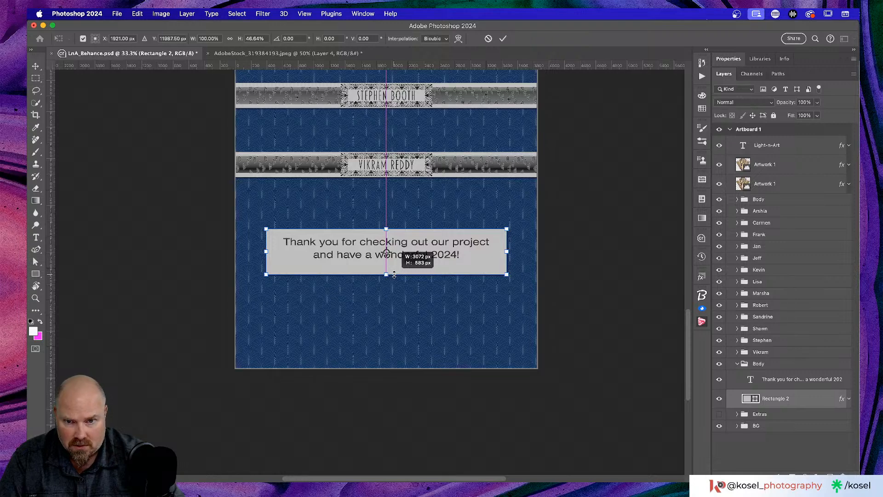
{"action": "left_click_drag", "start_coordinate": [394, 275], "coordinate": [394, 276]}
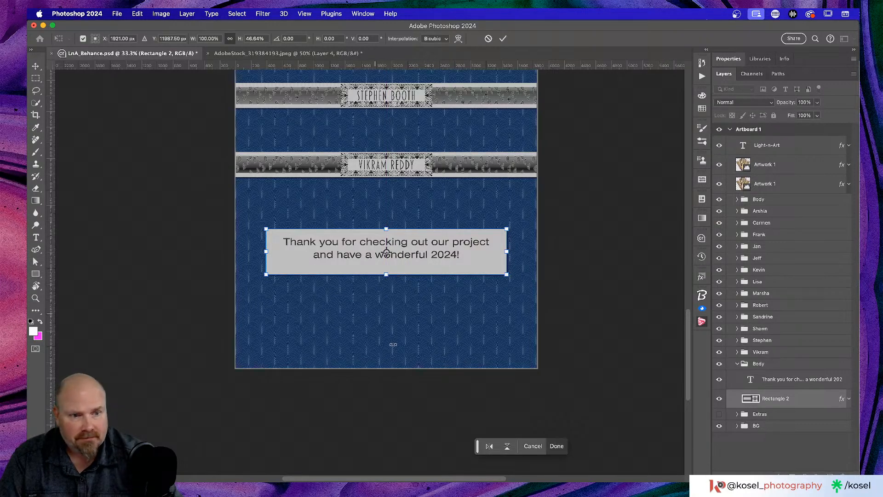
{"action": "left_click", "coordinate": [762, 365]}
Step: Rename the copied Body group to 'Outro' and collapse it in the Layers panel
{"action": "double_click", "coordinate": [763, 364]}
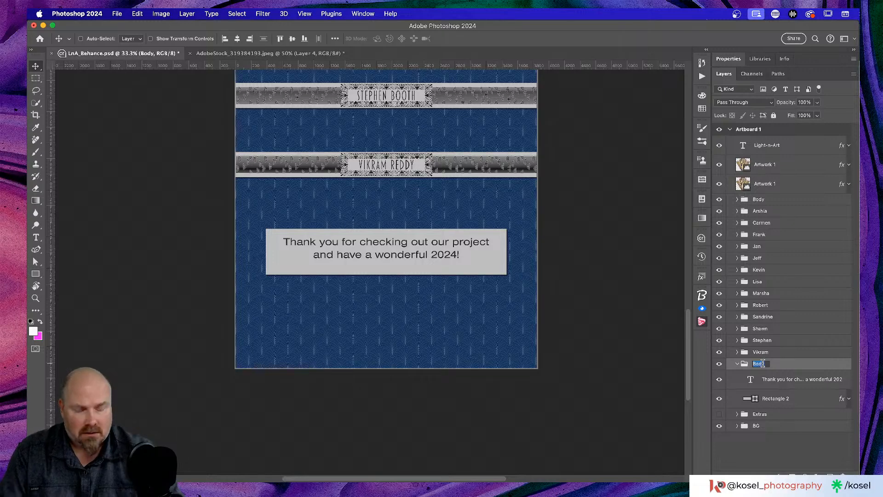
{"action": "type", "text": "End"}
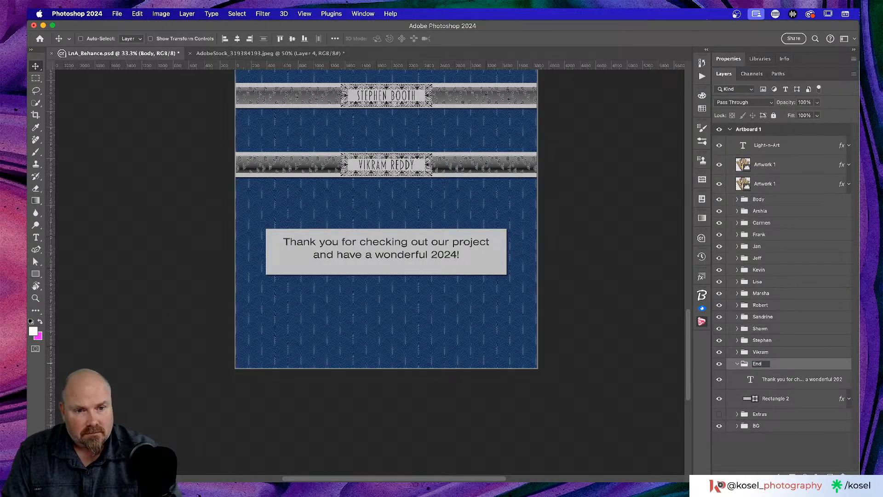
{"action": "type", "text": "Outro"}
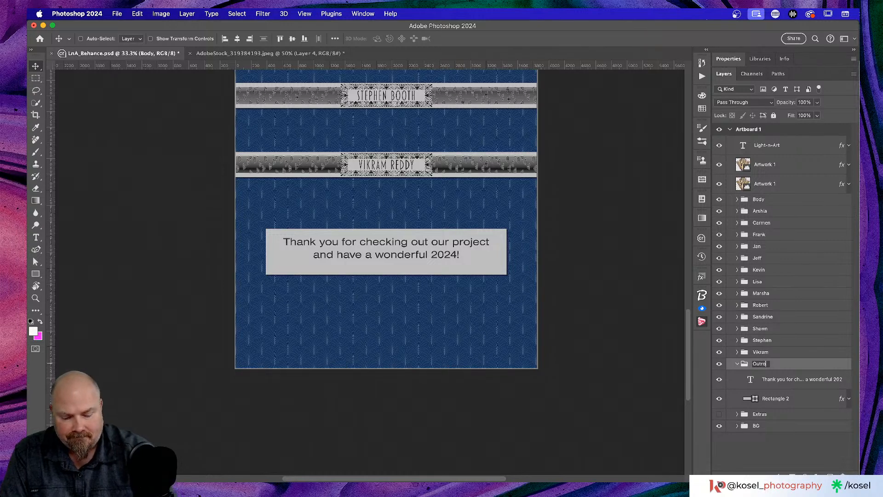
{"action": "key", "text": "Return"}
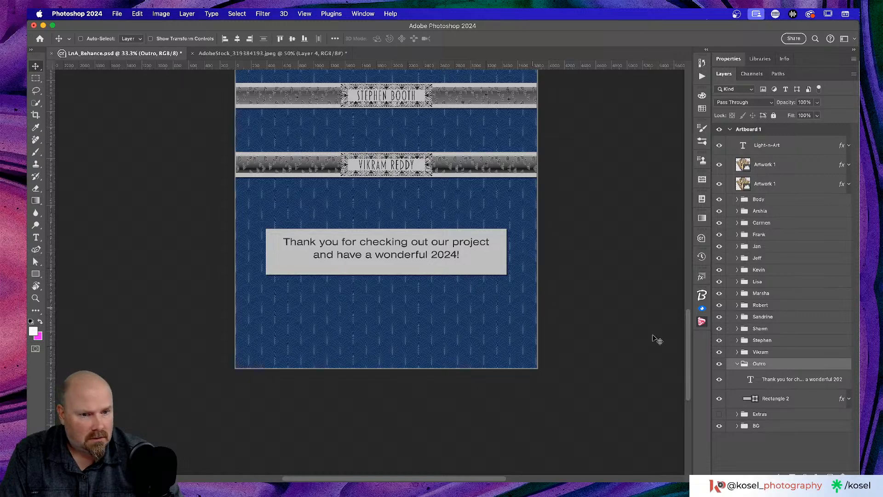
{"action": "left_click", "coordinate": [737, 363]}
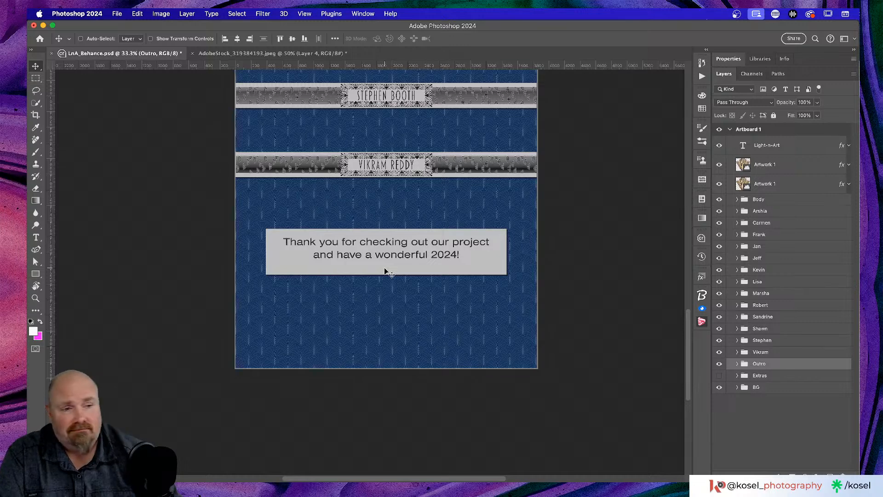
Step: Move the thank-you box lower and centre it horizontally on the artboard
{"action": "left_click_drag", "start_coordinate": [390, 266], "coordinate": [389, 339]}
{"action": "left_click", "coordinate": [238, 38]}
{"action": "scroll", "coordinate": [629, 359], "scroll_direction": "up", "scroll_amount": 20}
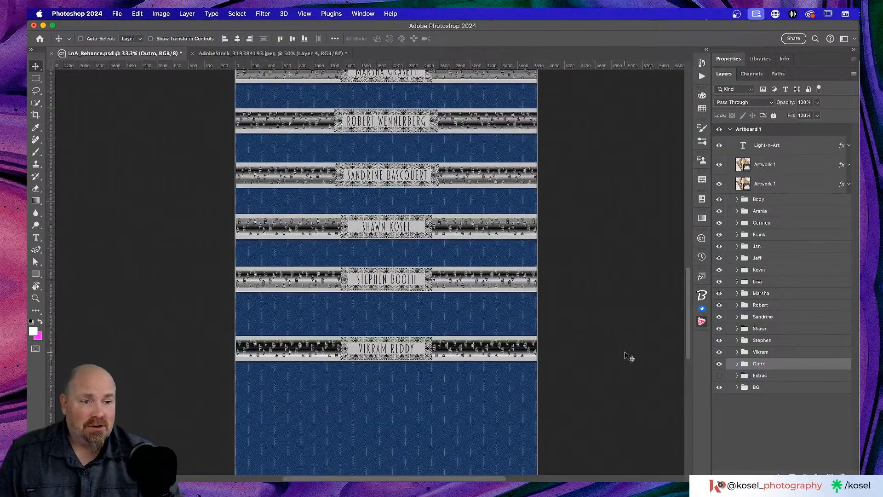
{"action": "scroll", "coordinate": [629, 355], "scroll_direction": "up", "scroll_amount": 4}
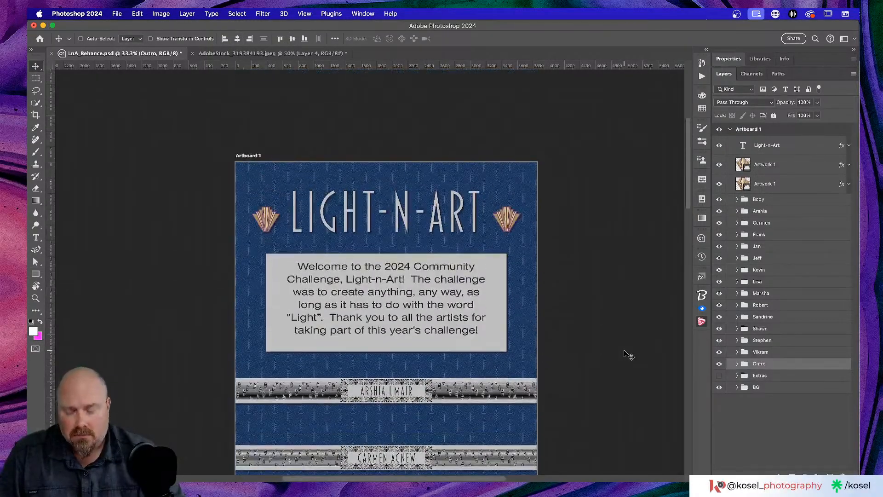
Step: Save LnA_Behance.psd and scroll through the artboard to check it
{"action": "key", "text": "super+s"}
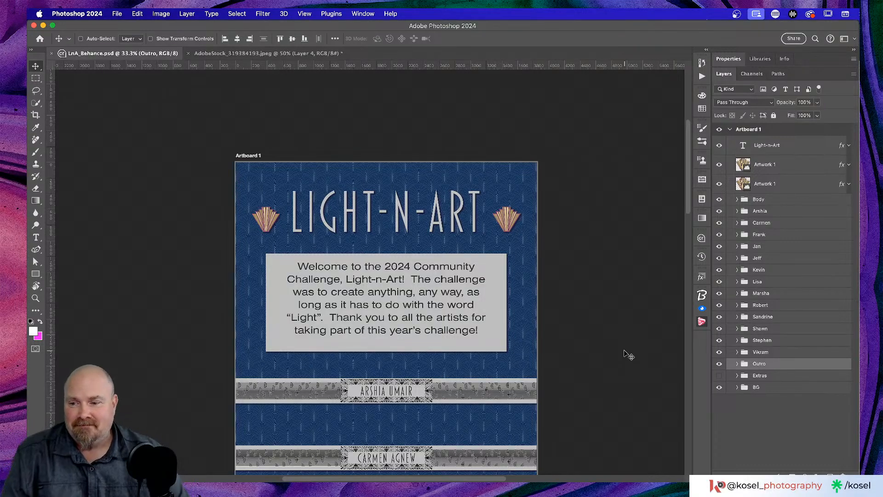
{"action": "scroll", "coordinate": [348, 251], "scroll_direction": "down", "scroll_amount": 15}
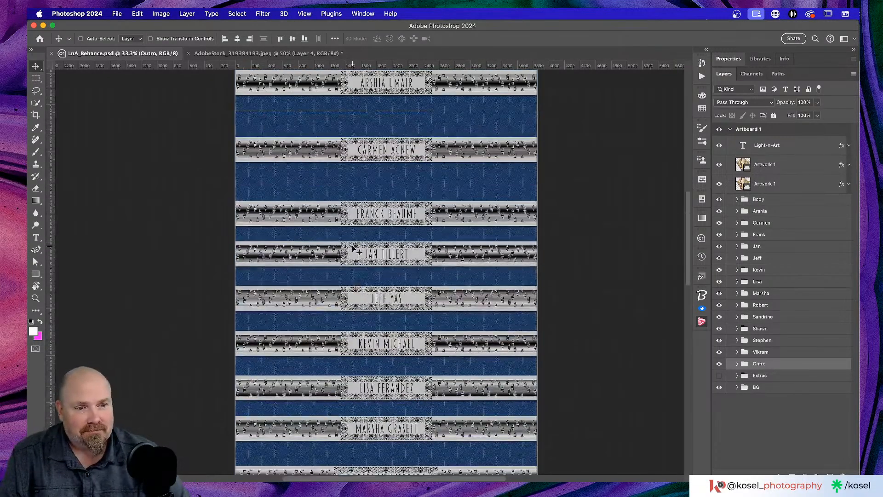
{"action": "scroll", "coordinate": [353, 249], "scroll_direction": "down", "scroll_amount": 4}
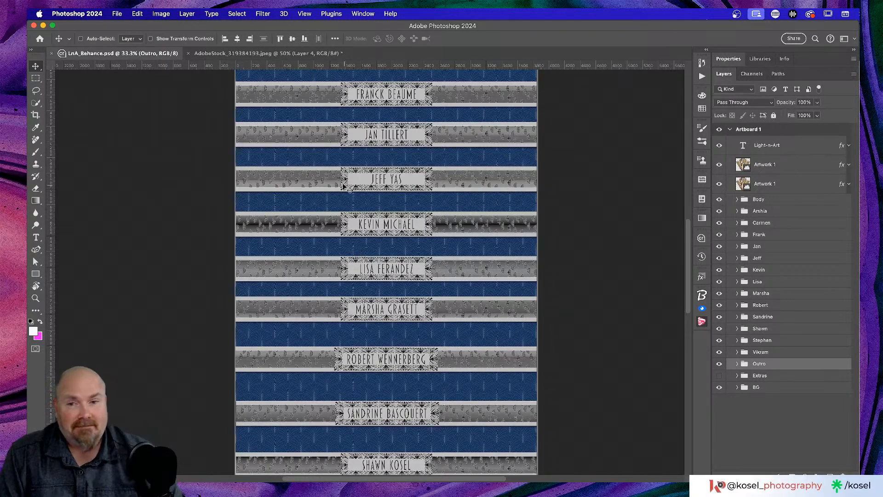
{"action": "scroll", "coordinate": [341, 187], "scroll_direction": "up", "scroll_amount": 10}
{"action": "scroll", "coordinate": [342, 188], "scroll_direction": "up", "scroll_amount": 3}
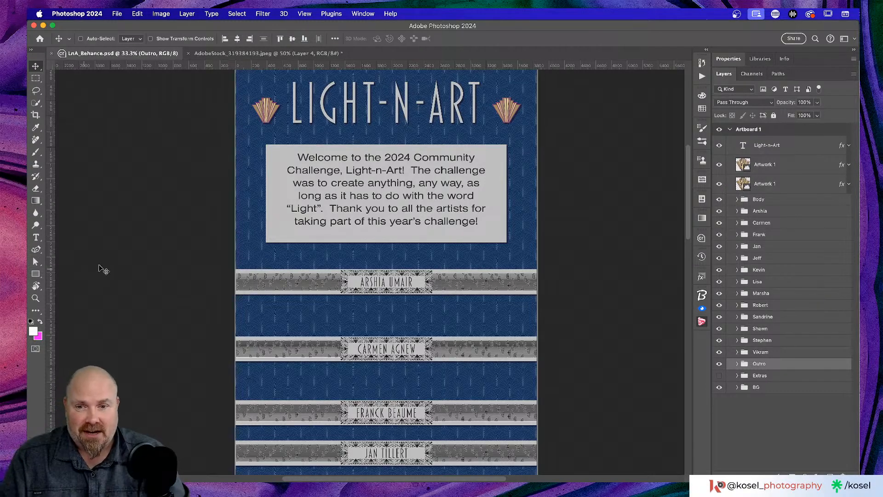
Step: Scroll up and down the finished Light-N-Art artboard to review it
{"action": "scroll", "coordinate": [394, 283], "scroll_direction": "down", "scroll_amount": 8}
{"action": "scroll", "coordinate": [394, 281], "scroll_direction": "down", "scroll_amount": 6}
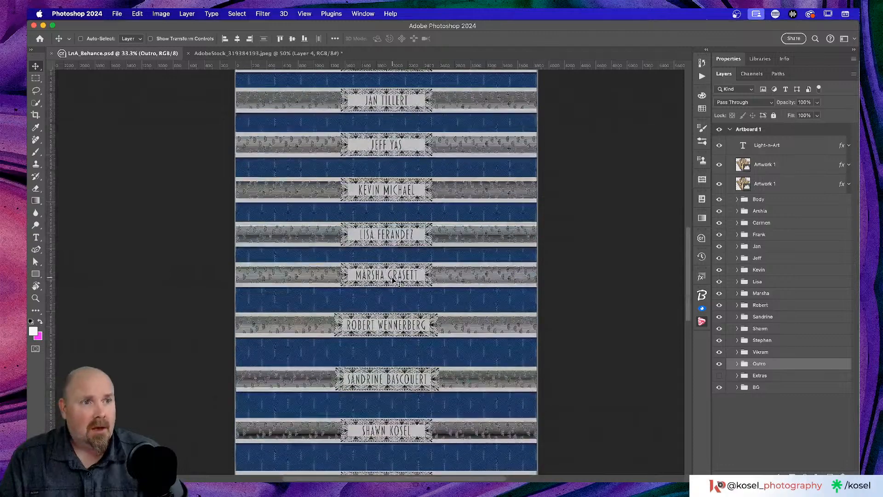
{"action": "scroll", "coordinate": [394, 282], "scroll_direction": "down", "scroll_amount": 3}
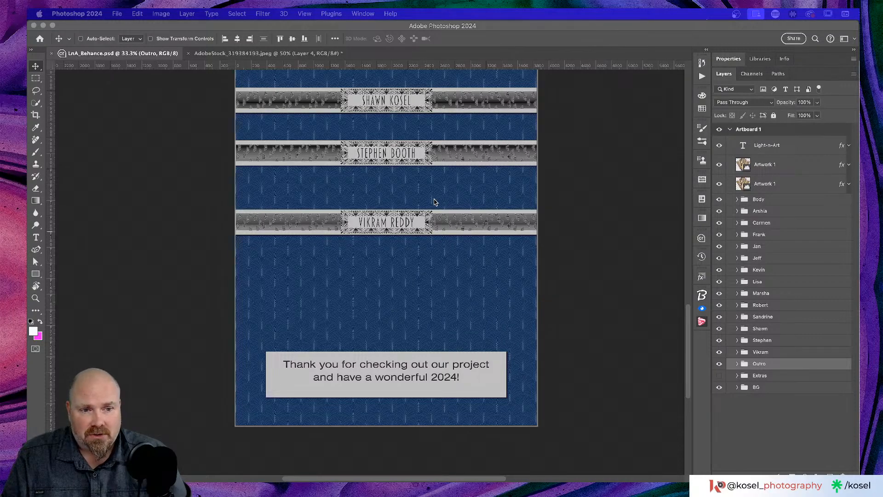
{"action": "scroll", "coordinate": [434, 202], "scroll_direction": "up", "scroll_amount": 5}
{"action": "scroll", "coordinate": [434, 202], "scroll_direction": "up", "scroll_amount": 8}
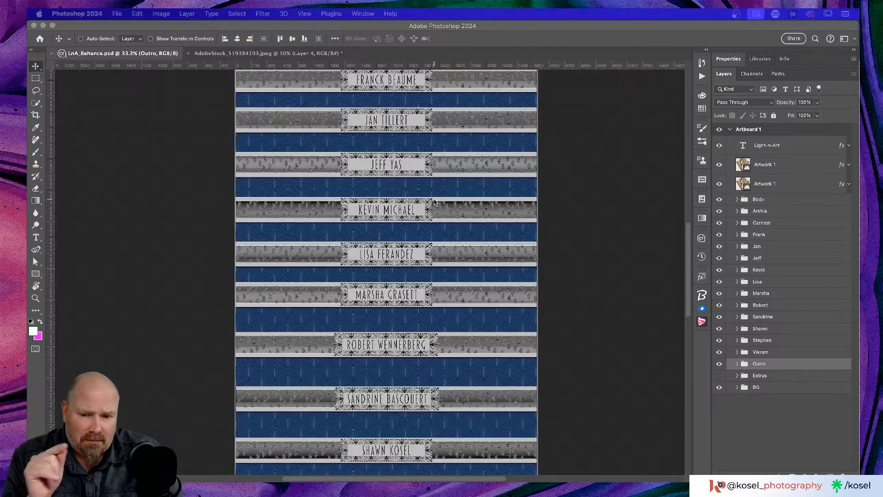
{"action": "scroll", "coordinate": [437, 193], "scroll_direction": "up", "scroll_amount": 5}
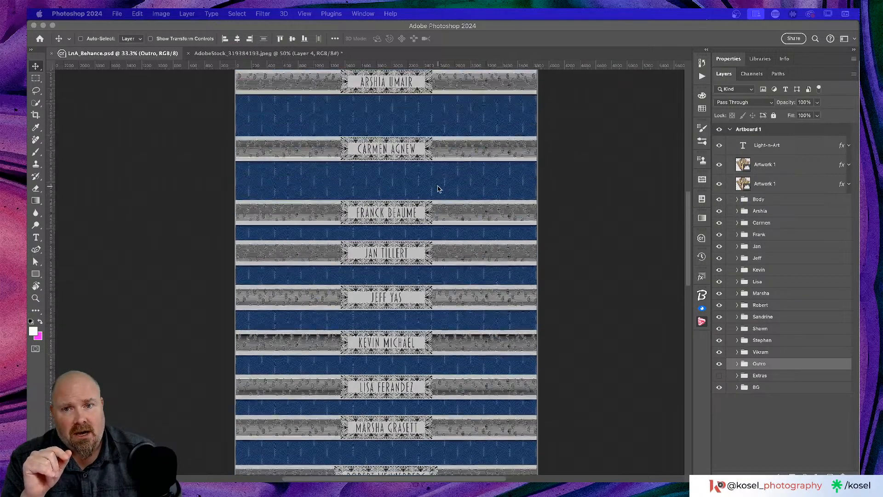
{"action": "scroll", "coordinate": [438, 189], "scroll_direction": "up", "scroll_amount": 5}
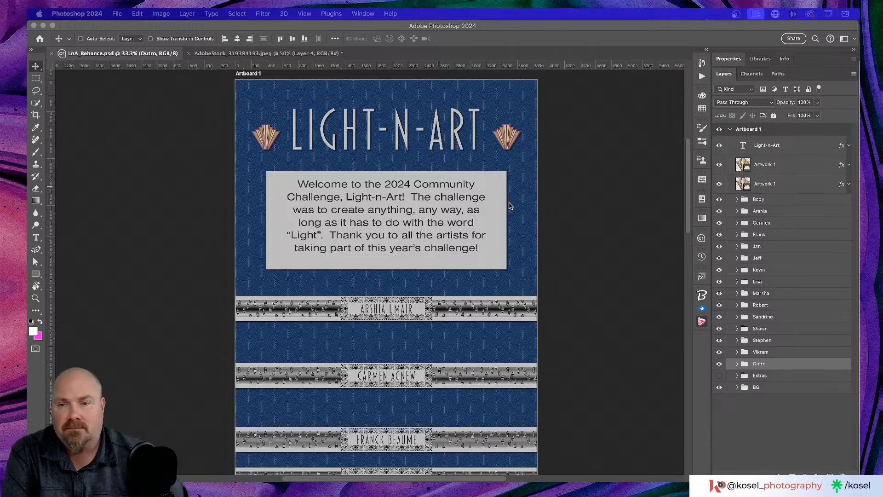
{"action": "scroll", "coordinate": [518, 243], "scroll_direction": "down", "scroll_amount": 2}
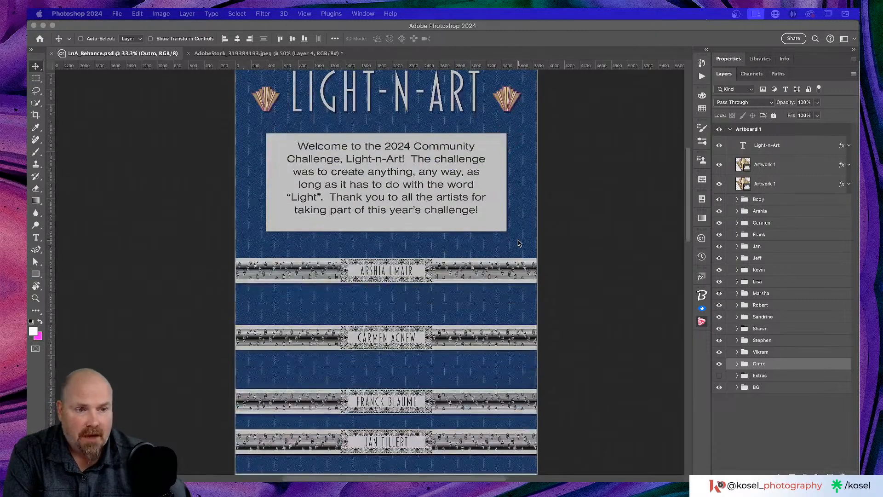
{"action": "scroll", "coordinate": [519, 243], "scroll_direction": "down", "scroll_amount": 1}
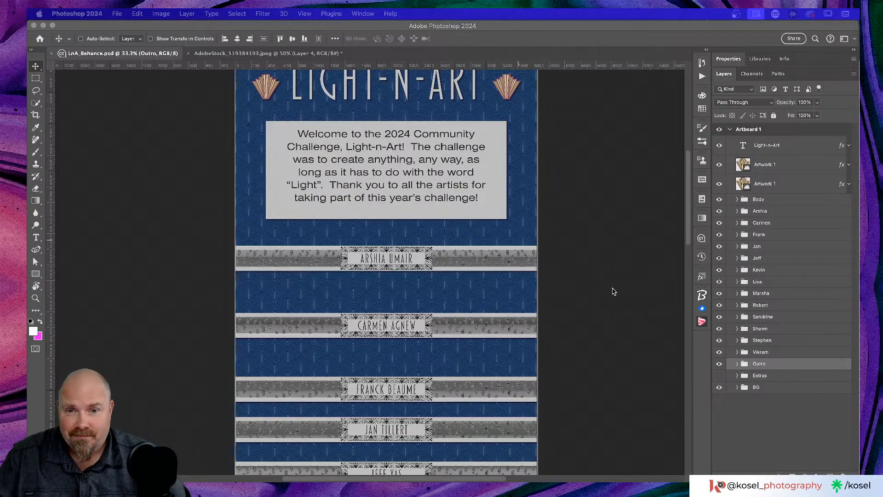
{"action": "scroll", "coordinate": [613, 291], "scroll_direction": "up", "scroll_amount": 3}
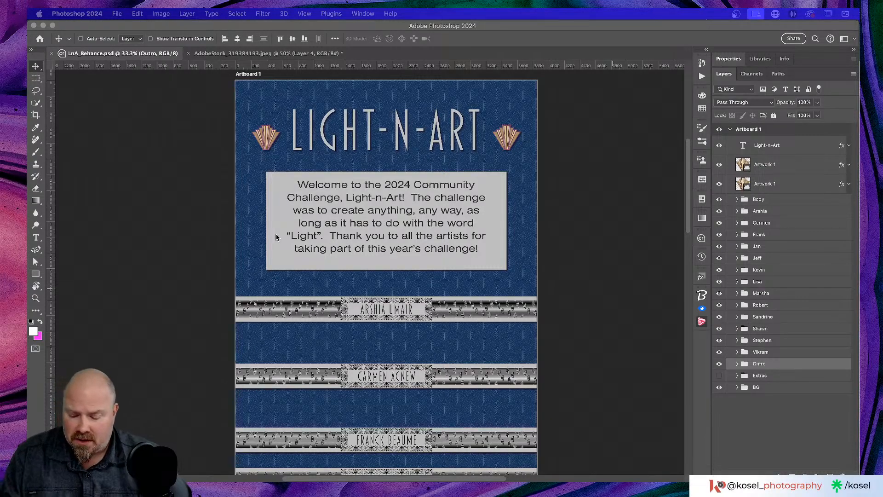
Step: Switch from Photoshop to Chrome's Behance profile, then on to Discord
{"action": "key", "text": "super+Tab"}
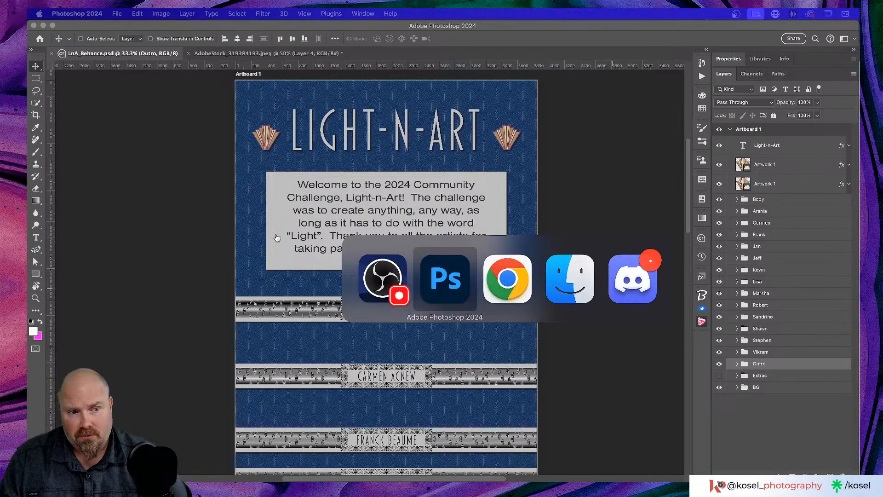
{"action": "key", "text": "super+Tab"}
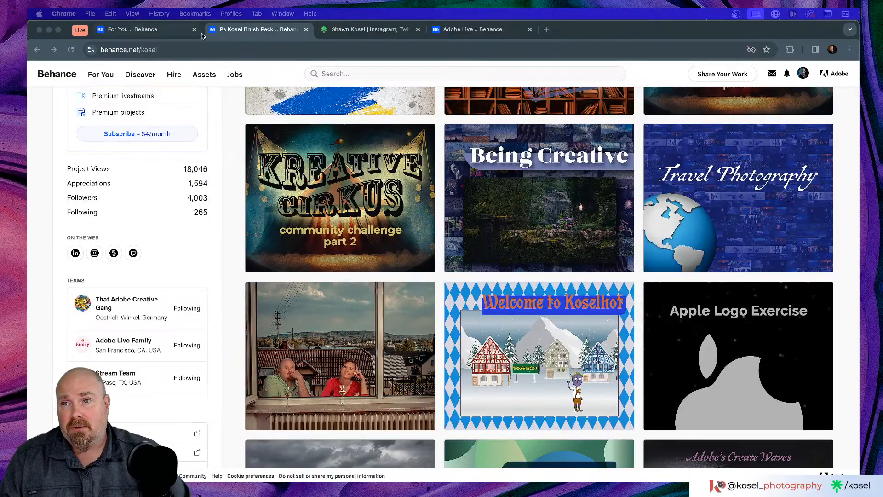
{"action": "key", "text": "super+Tab"}
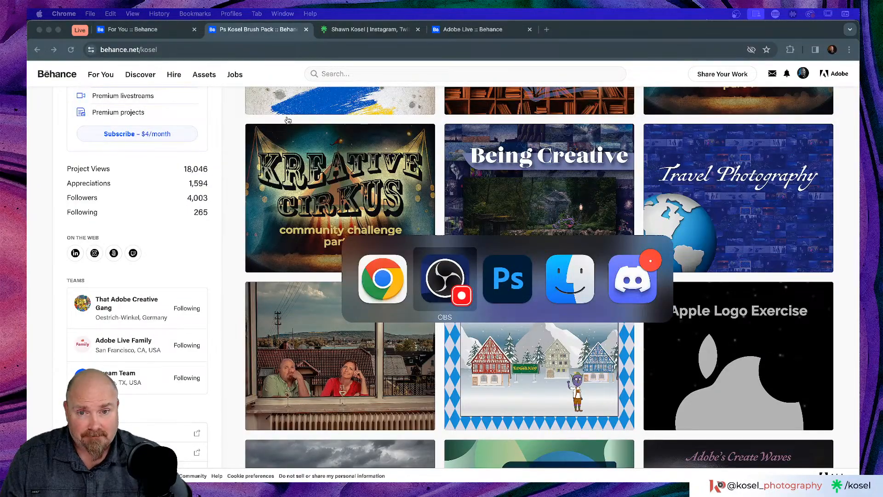
{"action": "key", "text": "super+Tab"}
{"action": "key", "text": "super+Tab"}
{"action": "key", "text": "super+Tab"}
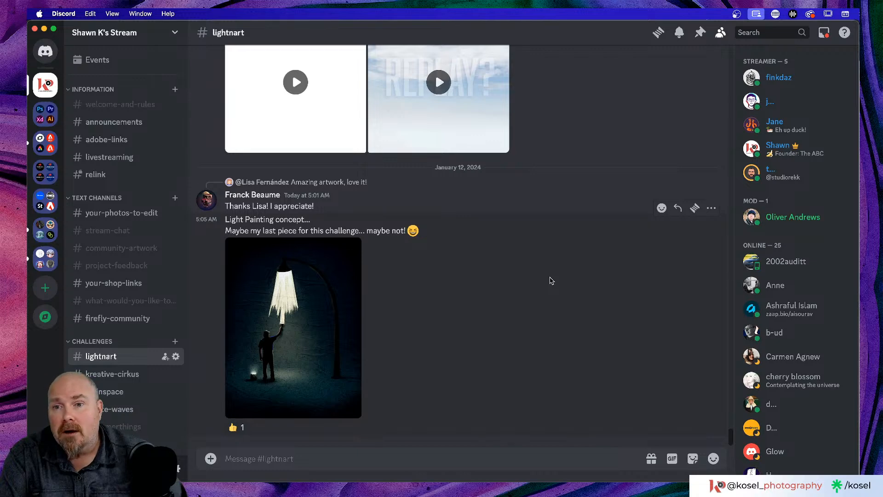
{"action": "scroll", "coordinate": [524, 277], "scroll_direction": "up", "scroll_amount": 10}
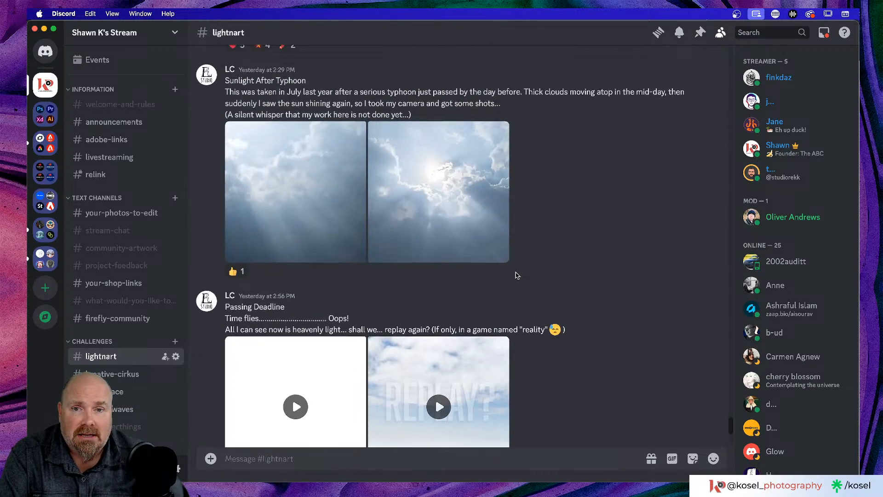
{"action": "scroll", "coordinate": [634, 238], "scroll_direction": "up", "scroll_amount": 10}
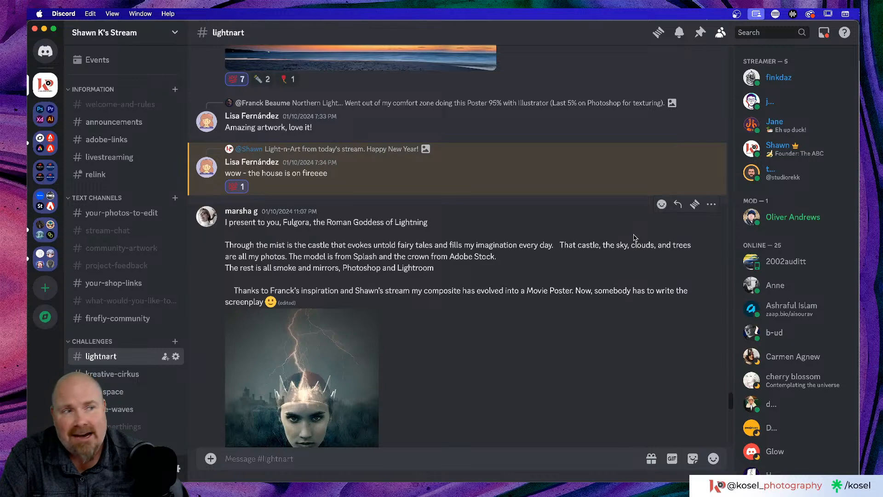
{"action": "key", "text": "super+Tab"}
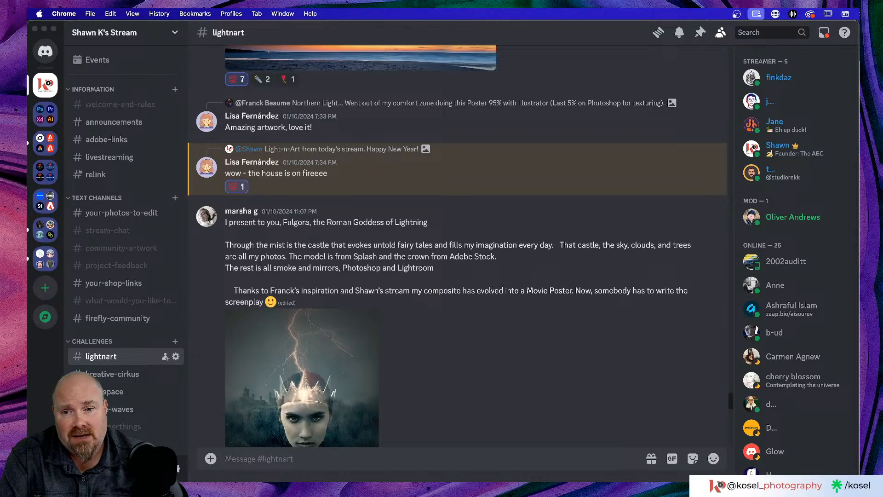
{"action": "scroll", "coordinate": [468, 245], "scroll_direction": "down", "scroll_amount": 15}
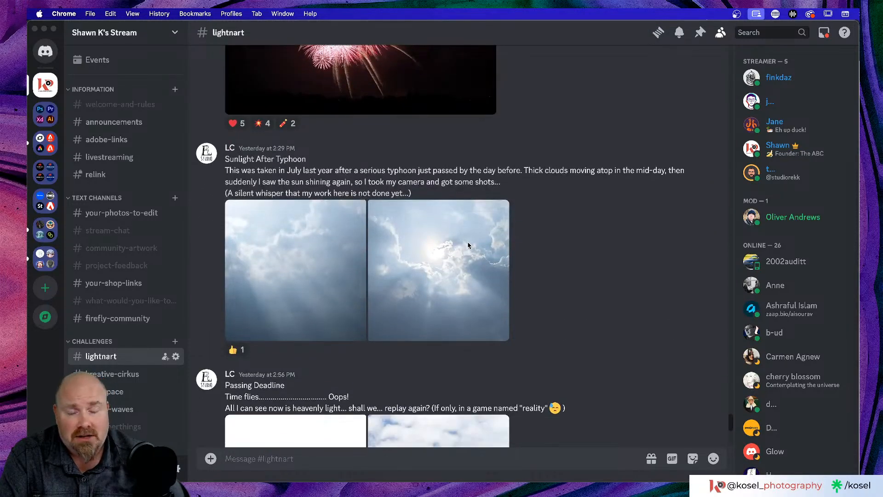
{"action": "scroll", "coordinate": [468, 246], "scroll_direction": "down", "scroll_amount": 8}
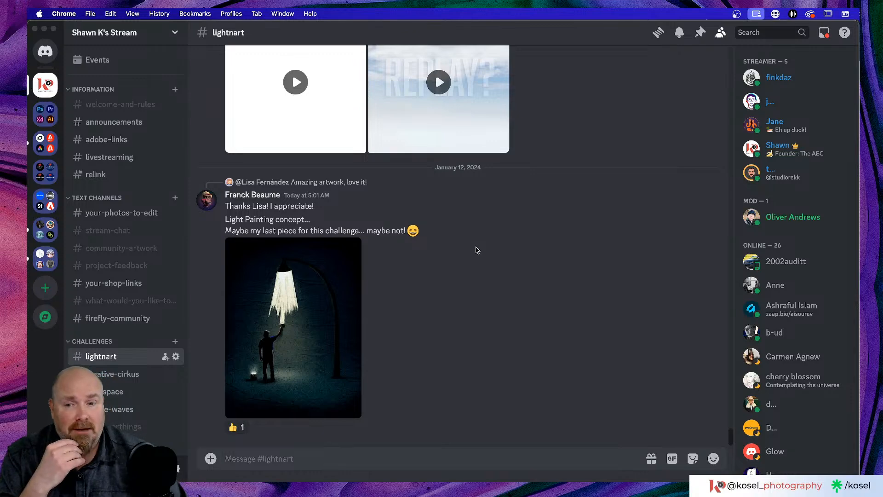
{"action": "left_click", "coordinate": [296, 333]}
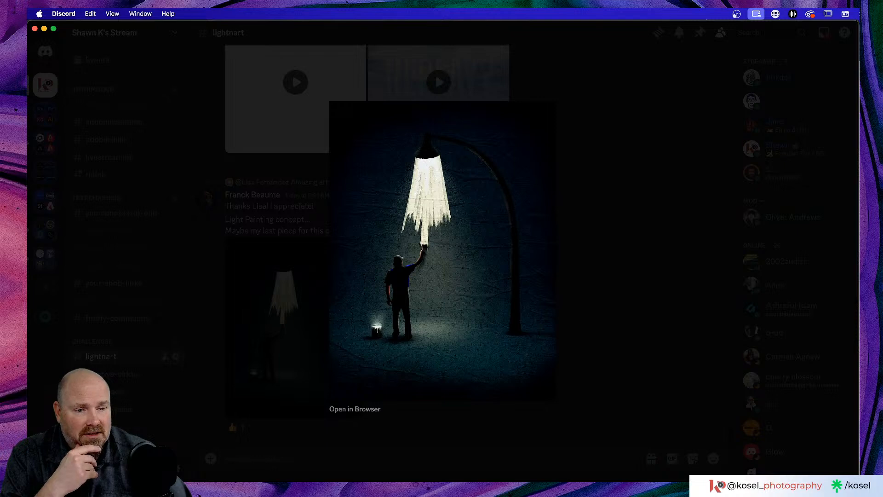
{"action": "key", "text": "super+Tab"}
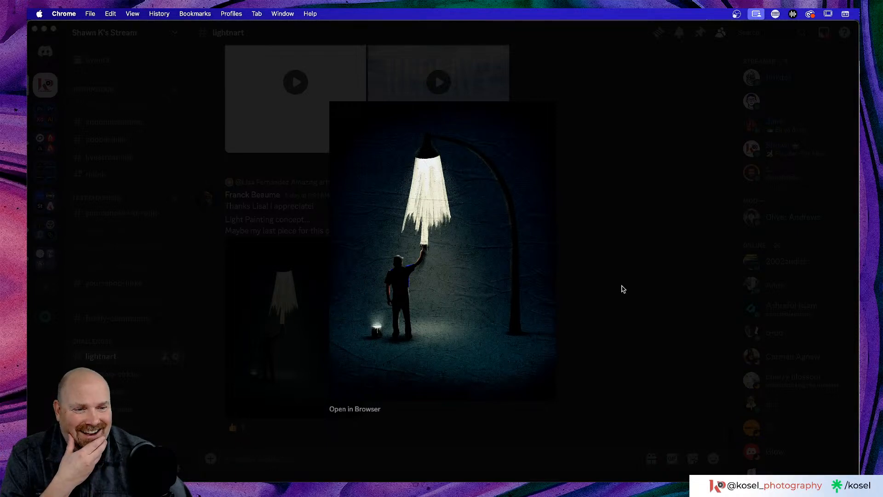
{"action": "right_click", "coordinate": [466, 255]}
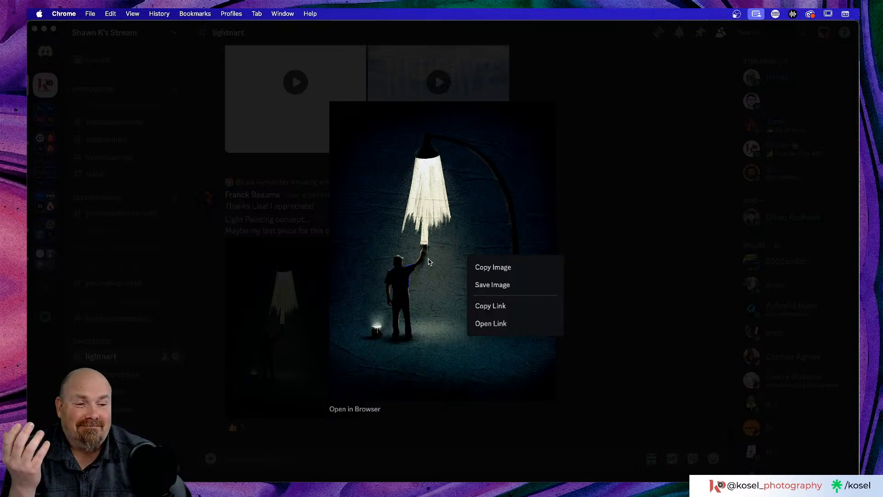
{"action": "left_click", "coordinate": [610, 244]}
{"action": "left_click", "coordinate": [611, 260]}
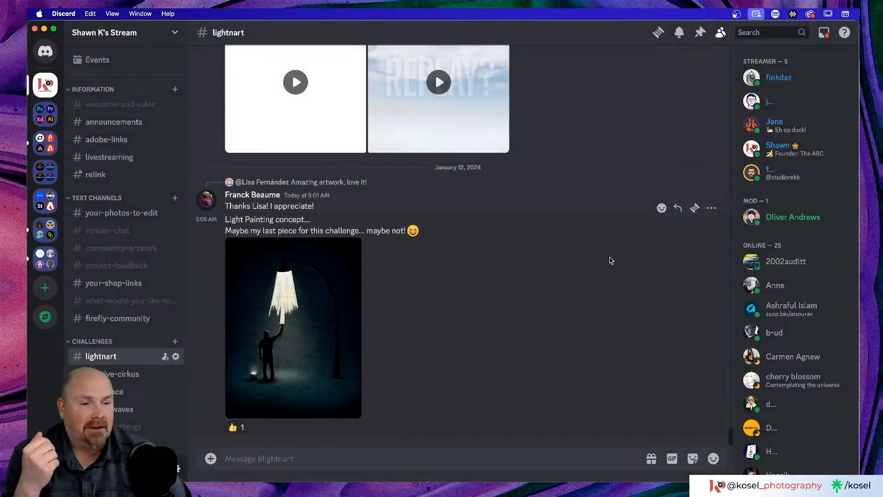
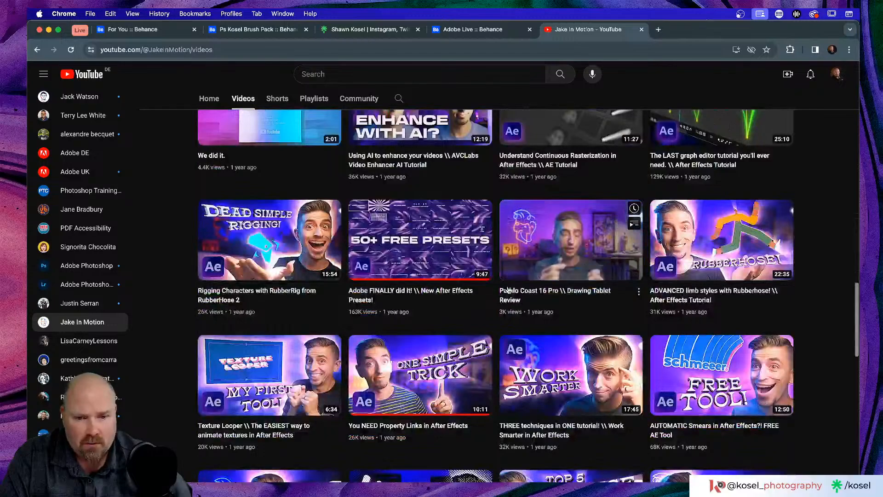
Step: Scroll down and back up through the document to review it
{"action": "scroll", "coordinate": [509, 290], "scroll_direction": "down", "scroll_amount": 4}
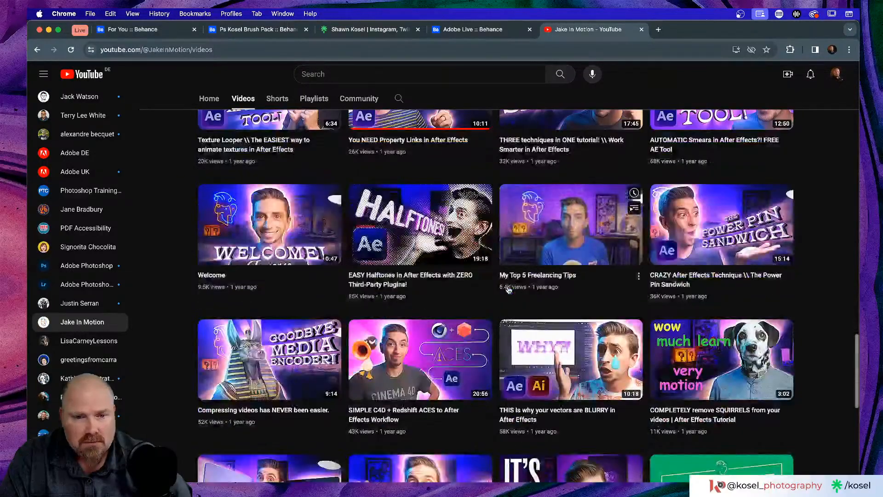
{"action": "scroll", "coordinate": [509, 290], "scroll_direction": "down", "scroll_amount": 5}
{"action": "scroll", "coordinate": [508, 290], "scroll_direction": "down", "scroll_amount": 1}
{"action": "scroll", "coordinate": [508, 290], "scroll_direction": "down", "scroll_amount": 2}
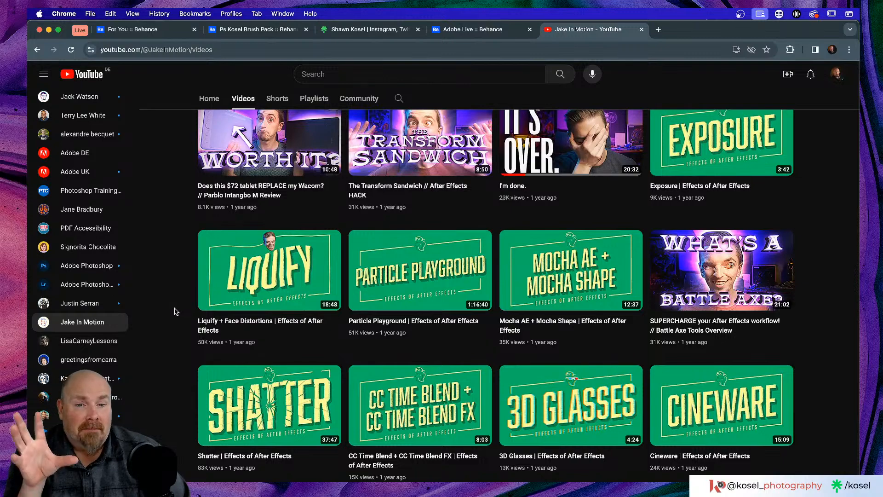
{"action": "scroll", "coordinate": [175, 311], "scroll_direction": "down", "scroll_amount": 3}
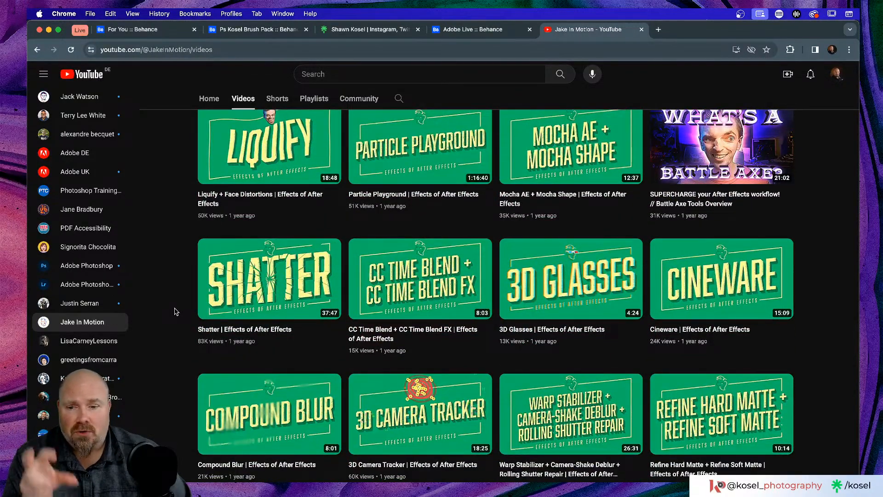
{"action": "scroll", "coordinate": [175, 311], "scroll_direction": "down", "scroll_amount": 2}
{"action": "scroll", "coordinate": [175, 311], "scroll_direction": "down", "scroll_amount": 3}
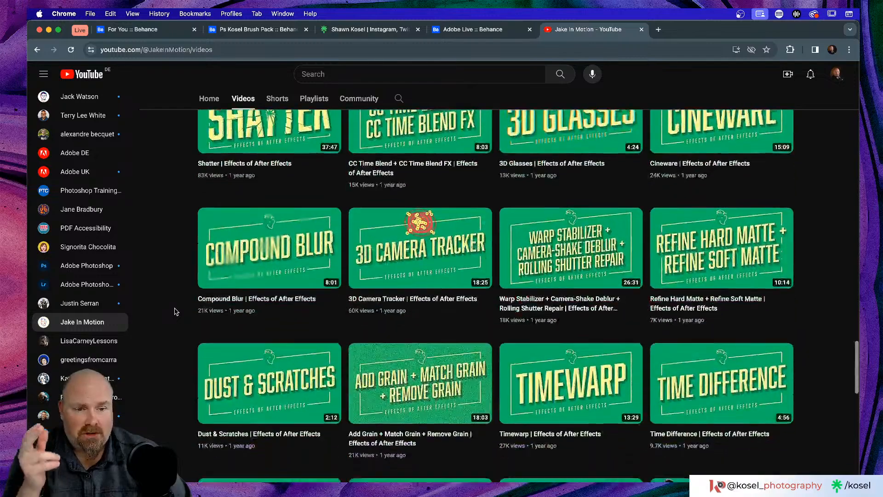
{"action": "scroll", "coordinate": [175, 311], "scroll_direction": "down", "scroll_amount": 5}
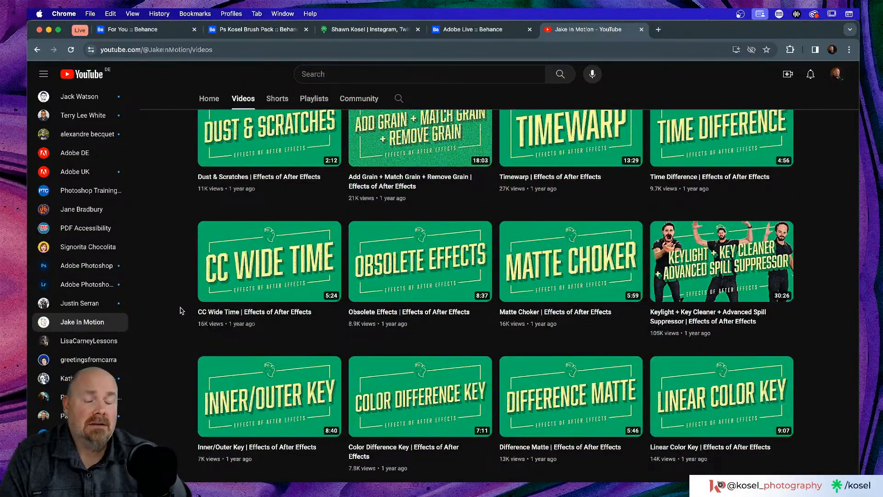
{"action": "scroll", "coordinate": [181, 311], "scroll_direction": "down", "scroll_amount": 4}
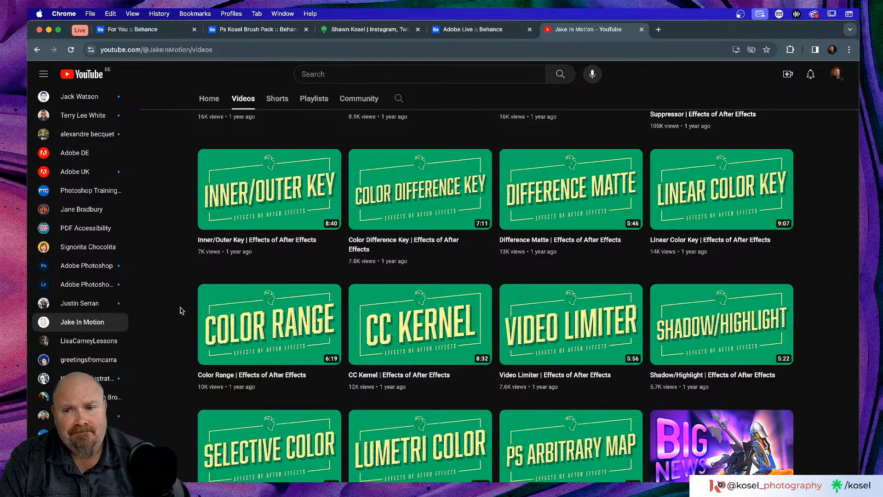
{"action": "scroll", "coordinate": [186, 309], "scroll_direction": "down", "scroll_amount": 4}
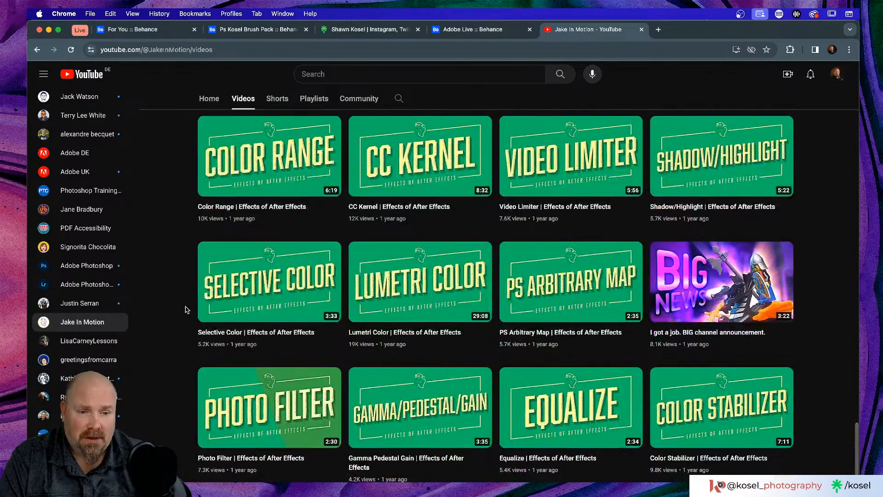
{"action": "scroll", "coordinate": [186, 309], "scroll_direction": "down", "scroll_amount": 3}
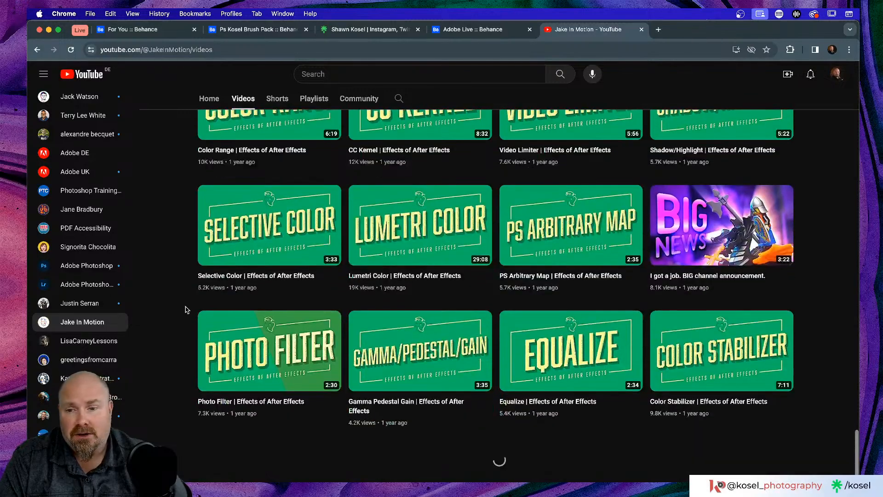
{"action": "scroll", "coordinate": [185, 310], "scroll_direction": "up", "scroll_amount": 2}
{"action": "scroll", "coordinate": [185, 310], "scroll_direction": "up", "scroll_amount": 15}
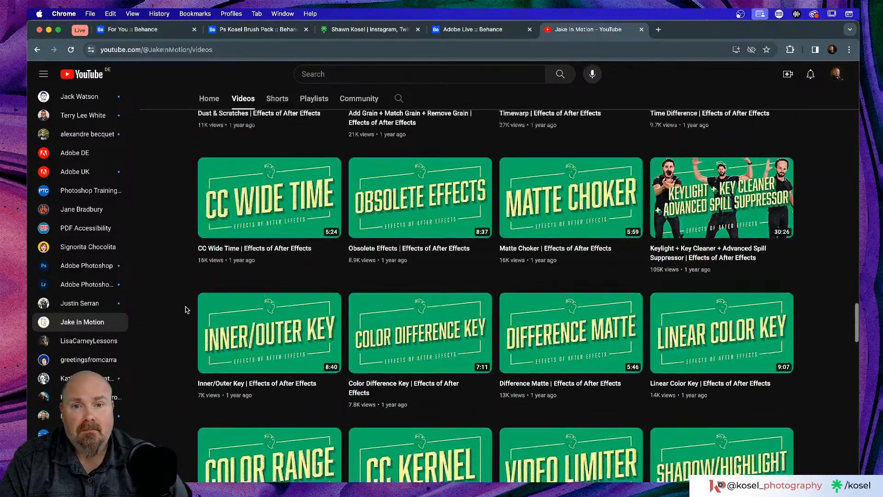
{"action": "scroll", "coordinate": [185, 310], "scroll_direction": "up", "scroll_amount": 5}
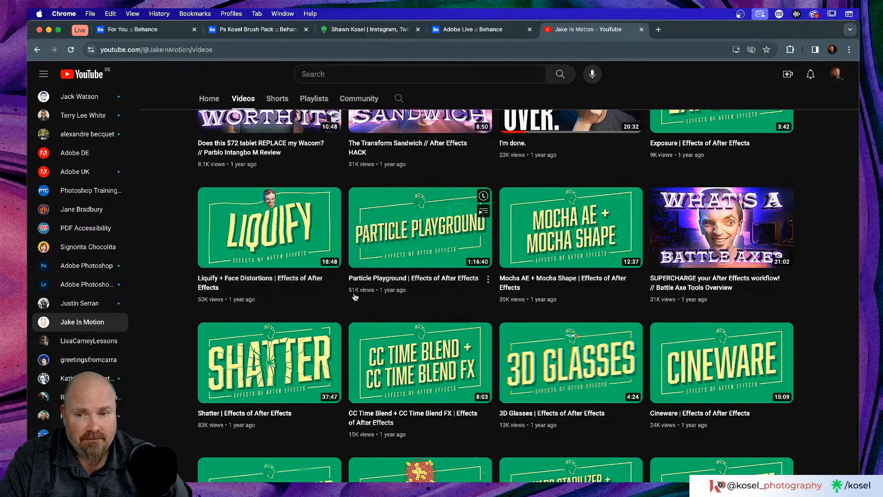
{"action": "scroll", "coordinate": [183, 290], "scroll_direction": "up", "scroll_amount": 8}
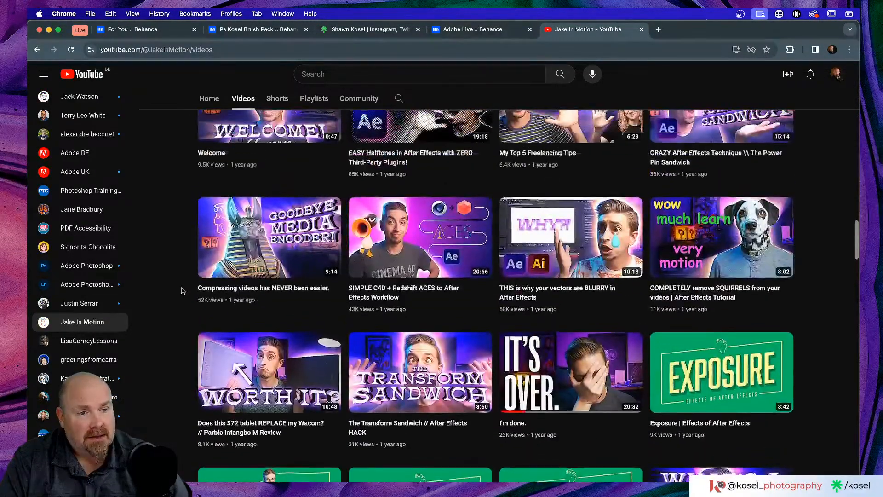
{"action": "scroll", "coordinate": [183, 291], "scroll_direction": "up", "scroll_amount": 2}
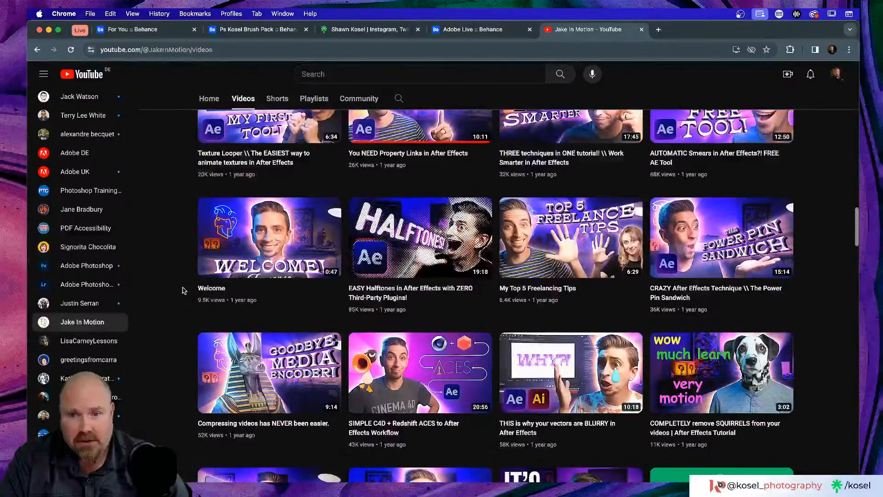
{"action": "scroll", "coordinate": [184, 290], "scroll_direction": "up", "scroll_amount": 3}
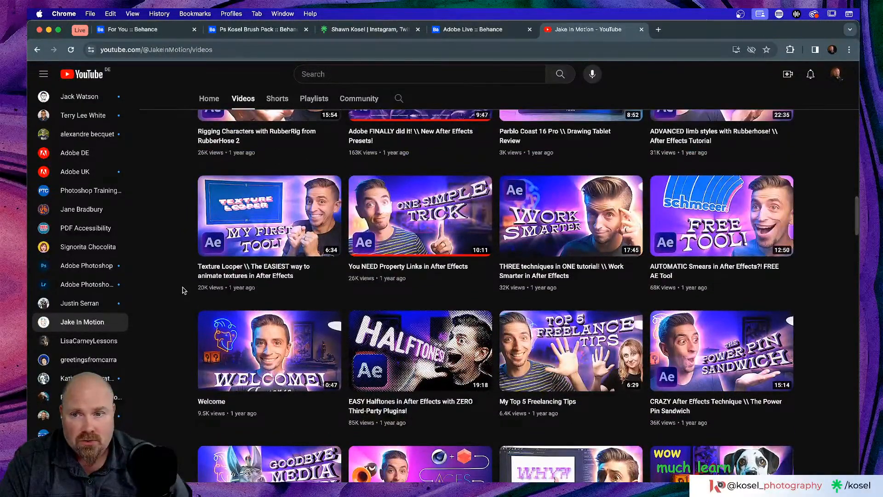
{"action": "scroll", "coordinate": [182, 291], "scroll_direction": "up", "scroll_amount": 3}
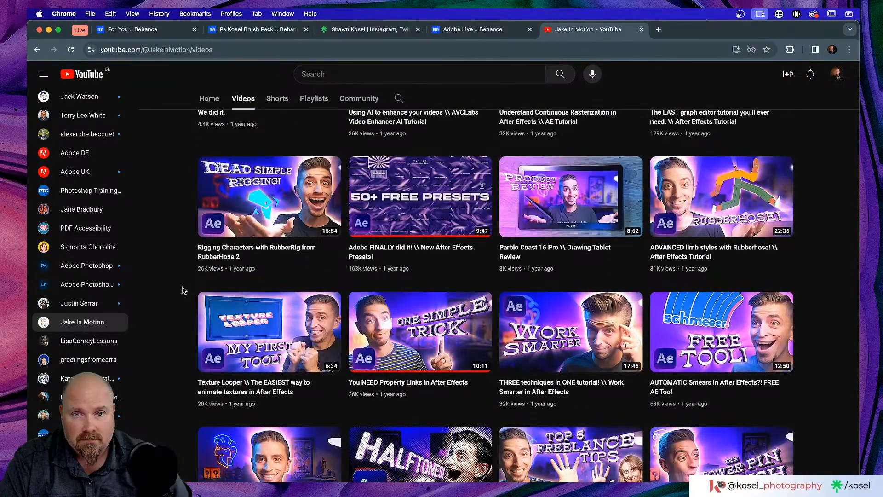
{"action": "scroll", "coordinate": [182, 291], "scroll_direction": "up", "scroll_amount": 15}
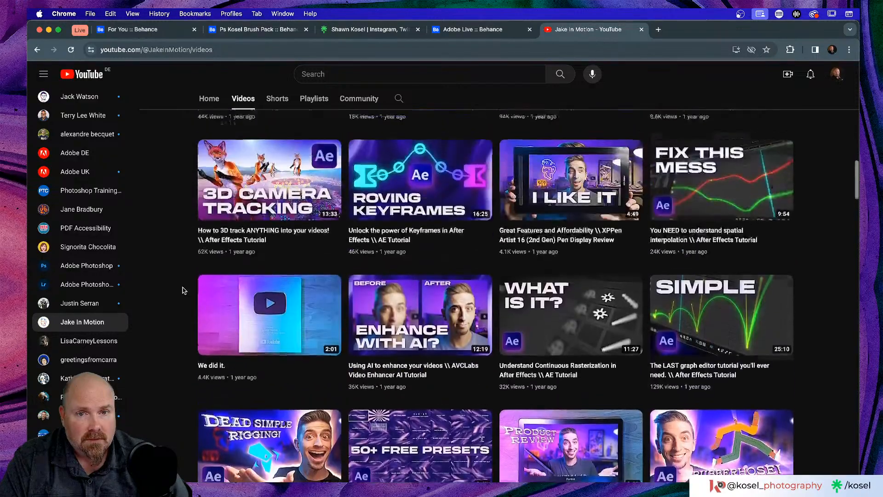
{"action": "scroll", "coordinate": [183, 290], "scroll_direction": "up", "scroll_amount": 10}
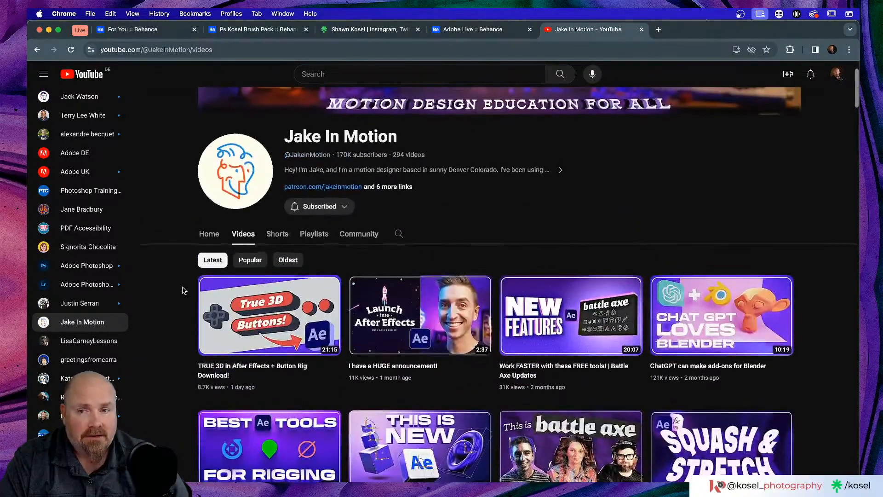
{"action": "scroll", "coordinate": [183, 307], "scroll_direction": "up", "scroll_amount": 3}
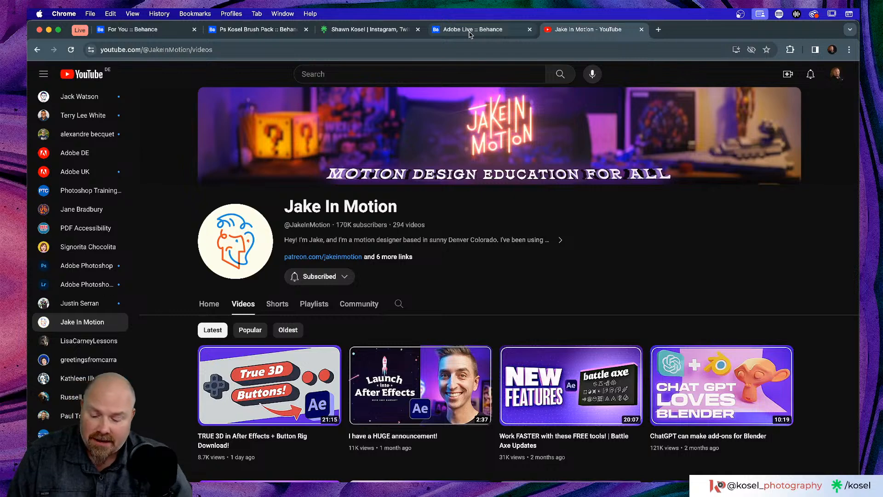
Step: In Discord's save dialog, browse from the photo drive into Kosel Photography's Live Stream folder
{"action": "key", "text": "super+Tab"}
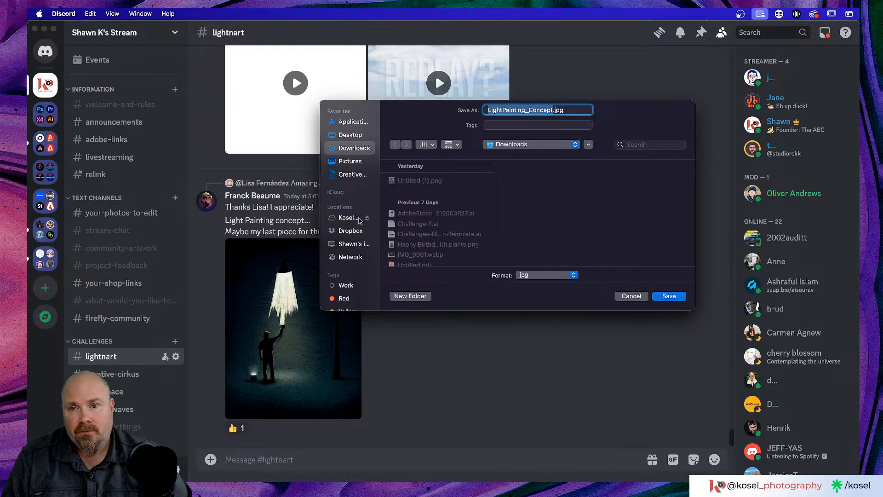
{"action": "left_click", "coordinate": [348, 219]}
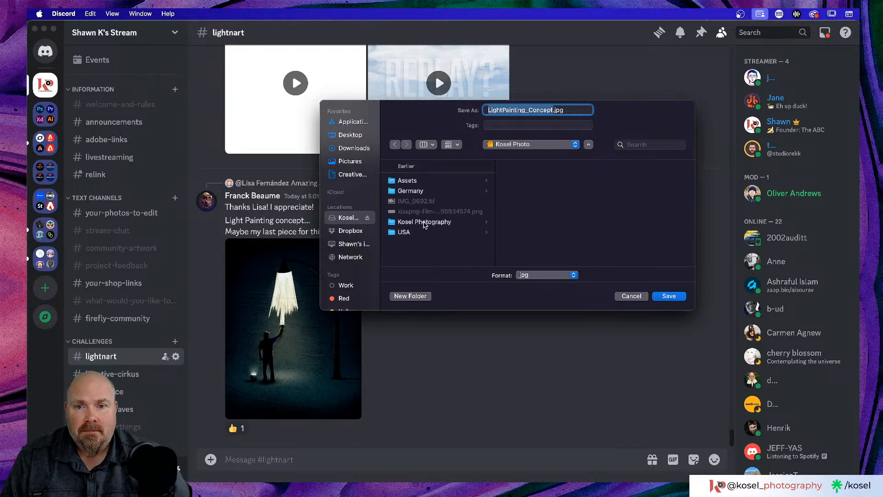
{"action": "left_click", "coordinate": [423, 223]}
{"action": "scroll", "coordinate": [563, 221], "scroll_direction": "down", "scroll_amount": 5}
{"action": "scroll", "coordinate": [566, 223], "scroll_direction": "down", "scroll_amount": 2}
{"action": "left_click", "coordinate": [548, 187]}
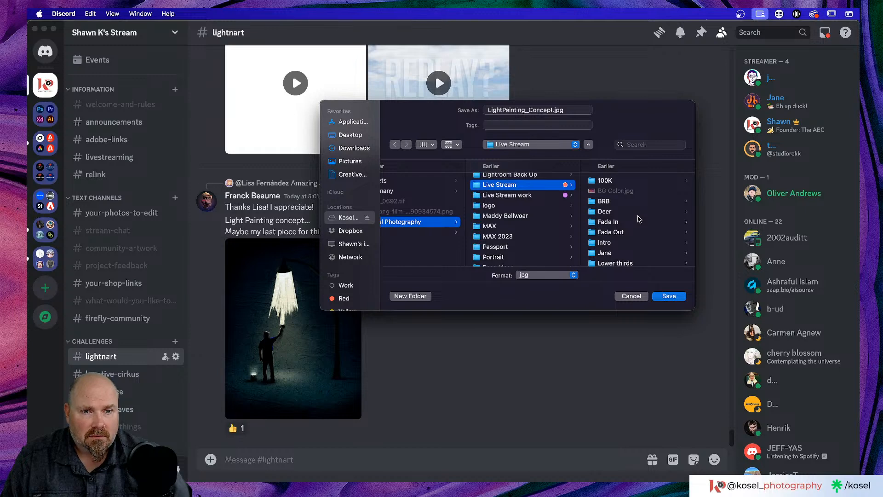
{"action": "scroll", "coordinate": [640, 219], "scroll_direction": "down", "scroll_amount": 4}
{"action": "scroll", "coordinate": [640, 217], "scroll_direction": "up", "scroll_amount": 4}
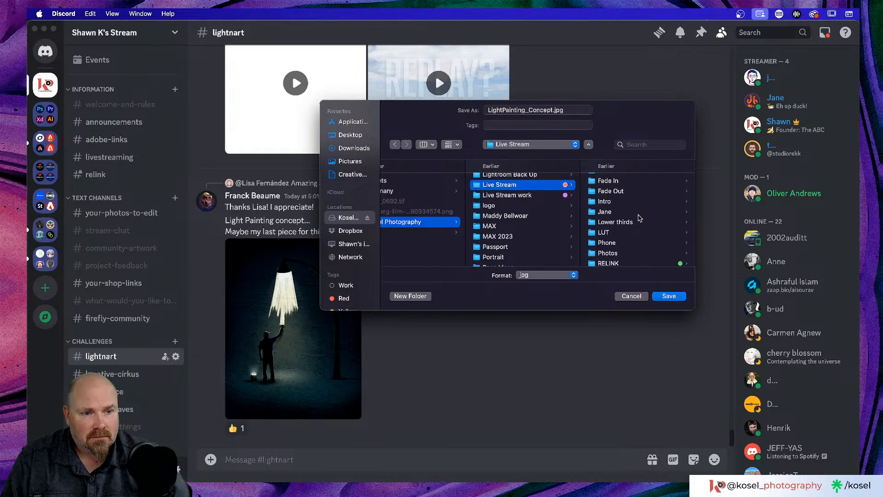
{"action": "scroll", "coordinate": [640, 218], "scroll_direction": "down", "scroll_amount": 3}
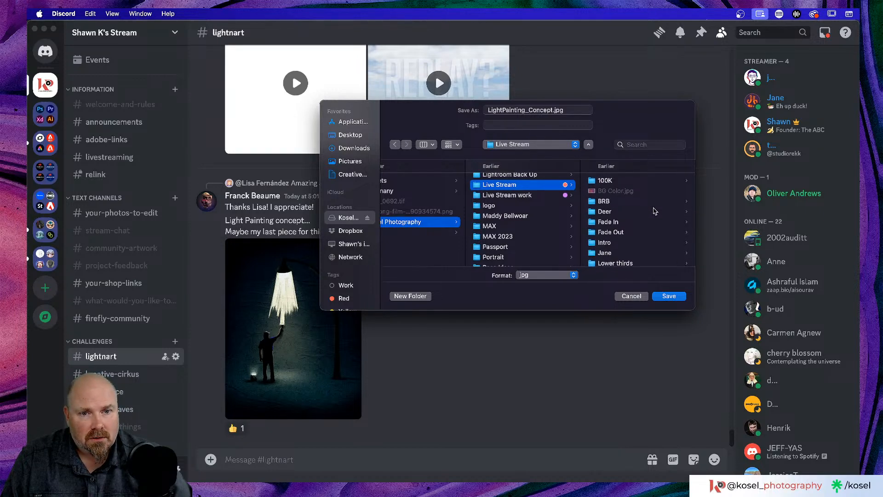
{"action": "scroll", "coordinate": [656, 210], "scroll_direction": "up", "scroll_amount": 2}
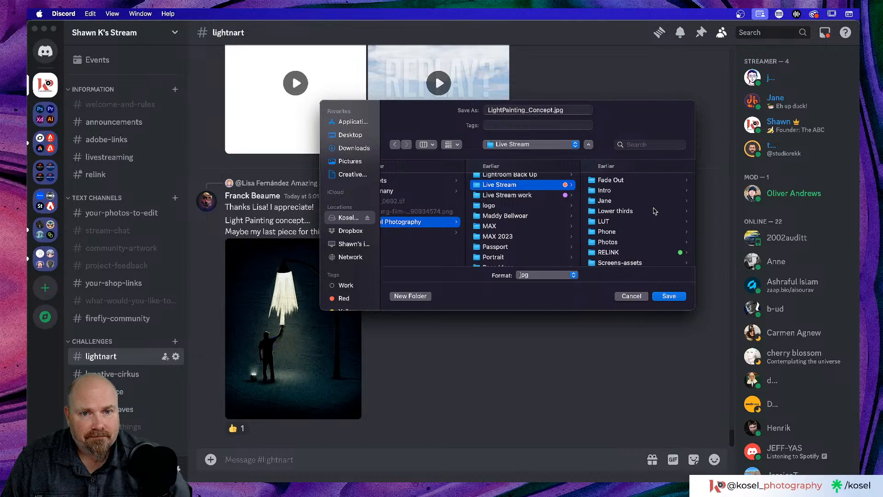
Step: Go into Live Stream work › LightnArt › Artwork › the artist's folder and save LightPainting_Concept.jpg there
{"action": "key", "text": "Down"}
{"action": "scroll", "coordinate": [643, 207], "scroll_direction": "down", "scroll_amount": 3}
{"action": "scroll", "coordinate": [642, 207], "scroll_direction": "down", "scroll_amount": 1}
{"action": "scroll", "coordinate": [629, 231], "scroll_direction": "down", "scroll_amount": 3}
{"action": "left_click", "coordinate": [615, 212]}
{"action": "scroll", "coordinate": [650, 225], "scroll_direction": "down", "scroll_amount": 1}
{"action": "scroll", "coordinate": [650, 224], "scroll_direction": "up", "scroll_amount": 1}
{"action": "left_click", "coordinate": [613, 191]}
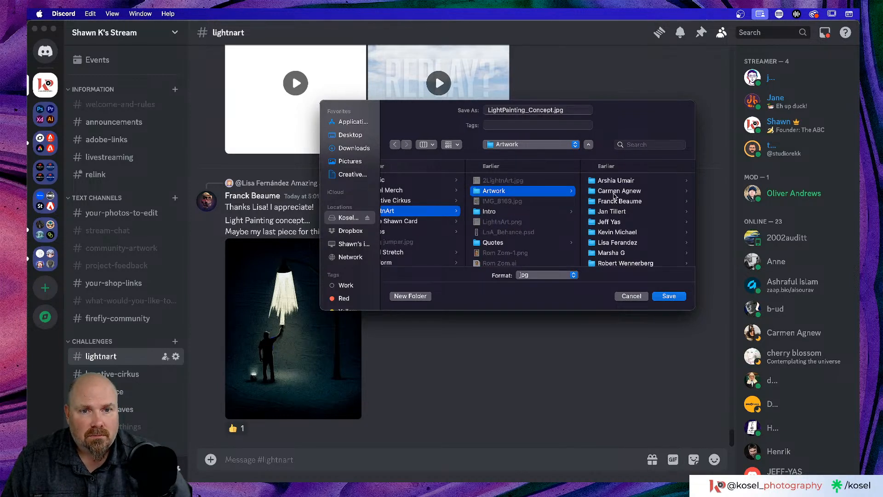
{"action": "left_click", "coordinate": [614, 203]}
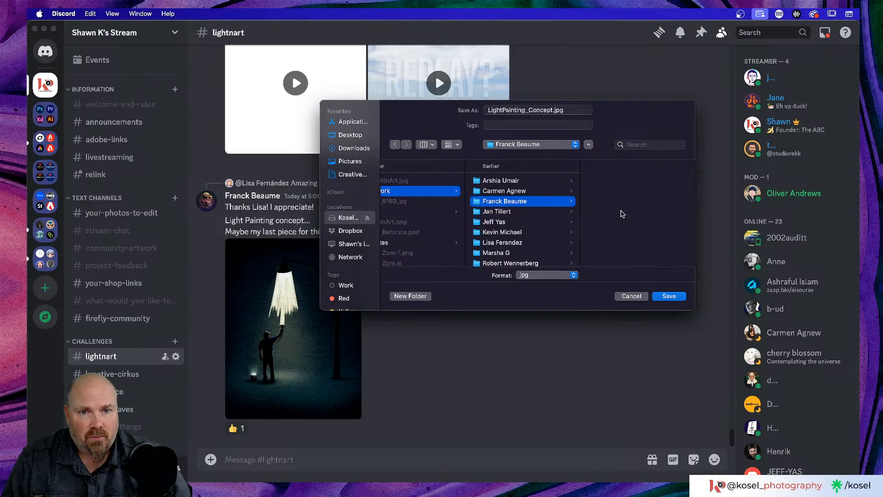
{"action": "left_click", "coordinate": [668, 297]}
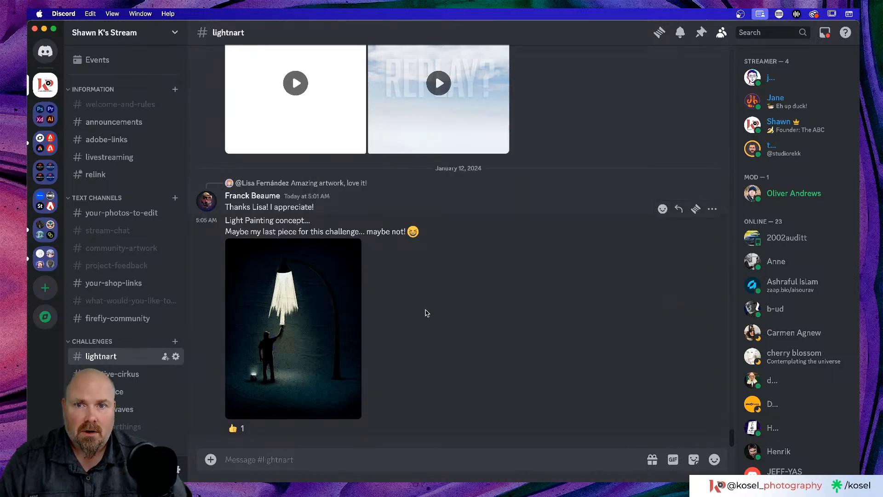
Step: View the first cloud photo enlarged, close it, and return to Photoshop
{"action": "scroll", "coordinate": [458, 310], "scroll_direction": "up", "scroll_amount": 3}
{"action": "scroll", "coordinate": [435, 306], "scroll_direction": "up", "scroll_amount": 5}
{"action": "scroll", "coordinate": [368, 267], "scroll_direction": "down", "scroll_amount": 1}
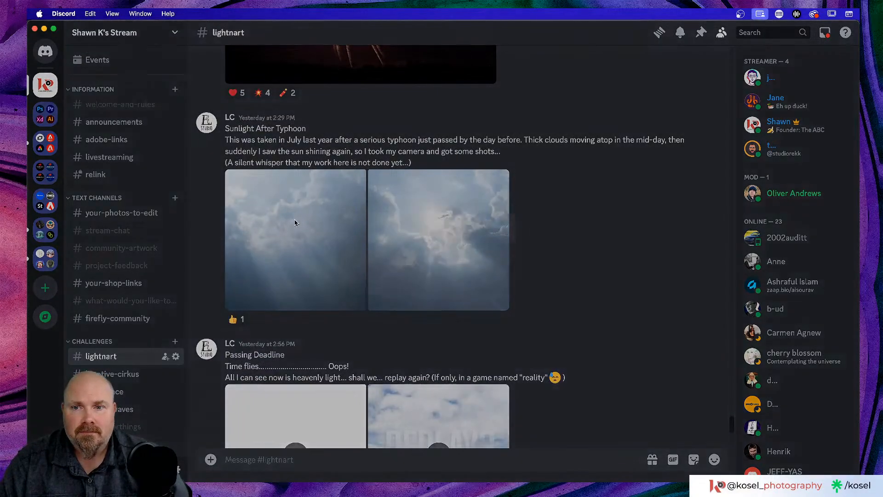
{"action": "left_click", "coordinate": [296, 224]}
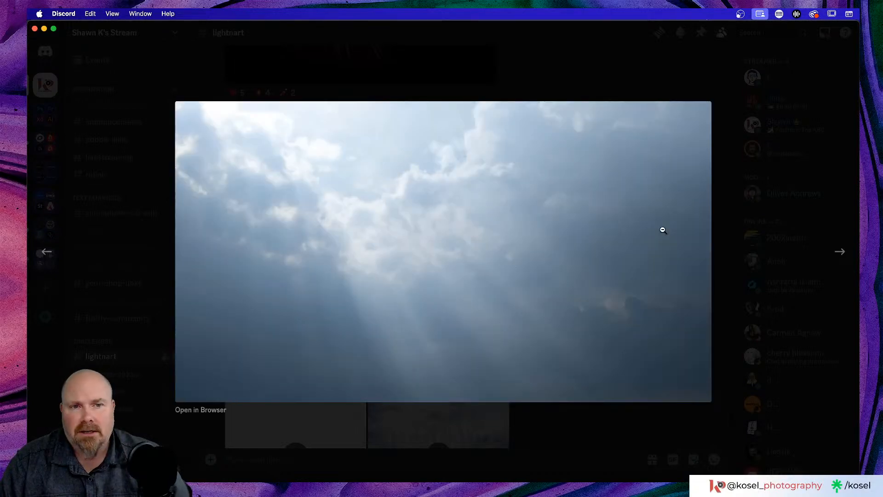
{"action": "left_click", "coordinate": [683, 83]}
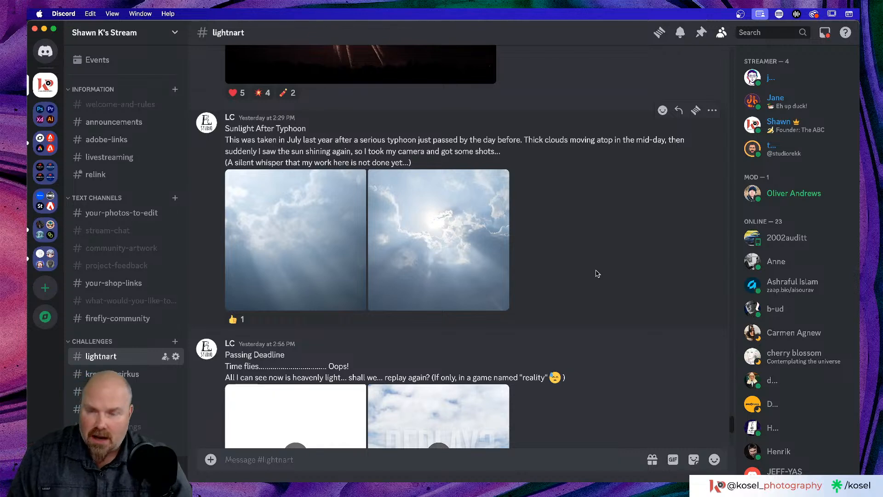
{"action": "key", "text": "super+Tab"}
{"action": "key", "text": "super+Tab"}
{"action": "key", "text": "super+Tab"}
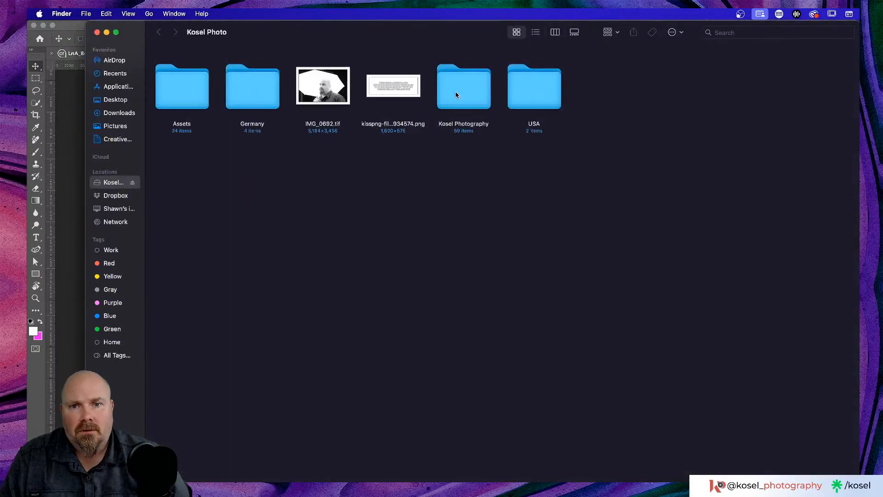
Step: Open Kosel Photography › Live Stream work in Finder, move the window aside, then reopen Kosel Photography
{"action": "double_click", "coordinate": [455, 95]}
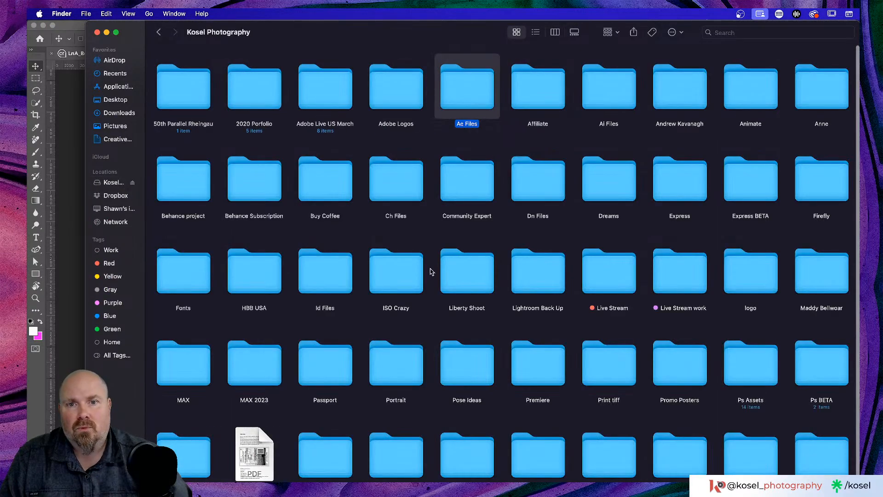
{"action": "left_click", "coordinate": [681, 276]}
{"action": "double_click", "coordinate": [681, 276]}
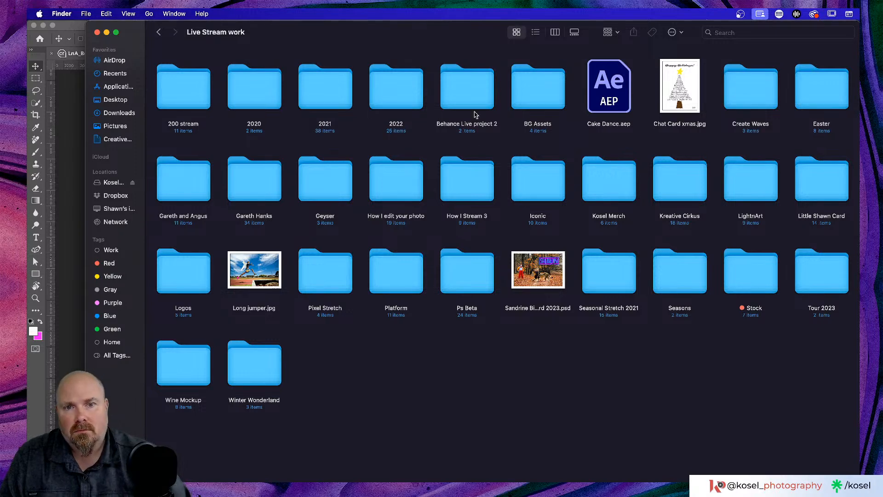
{"action": "left_click_drag", "start_coordinate": [448, 30], "coordinate": [859, 193]}
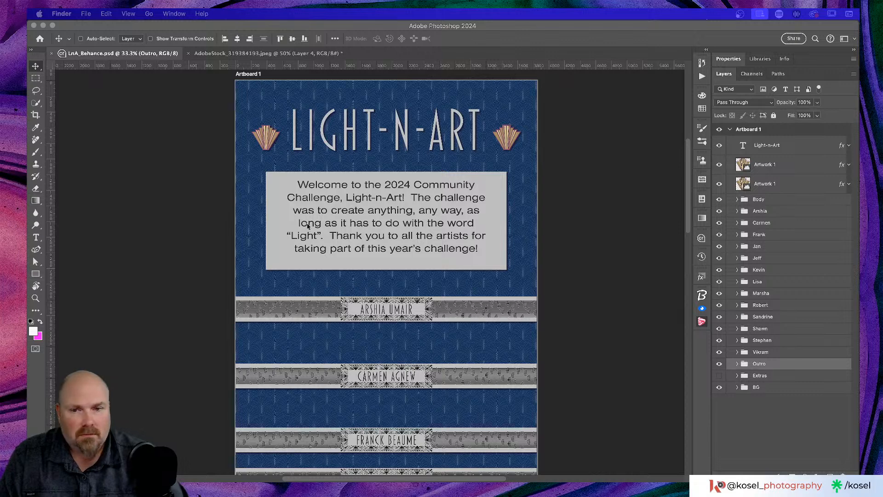
{"action": "scroll", "coordinate": [309, 252], "scroll_direction": "down", "scroll_amount": 5}
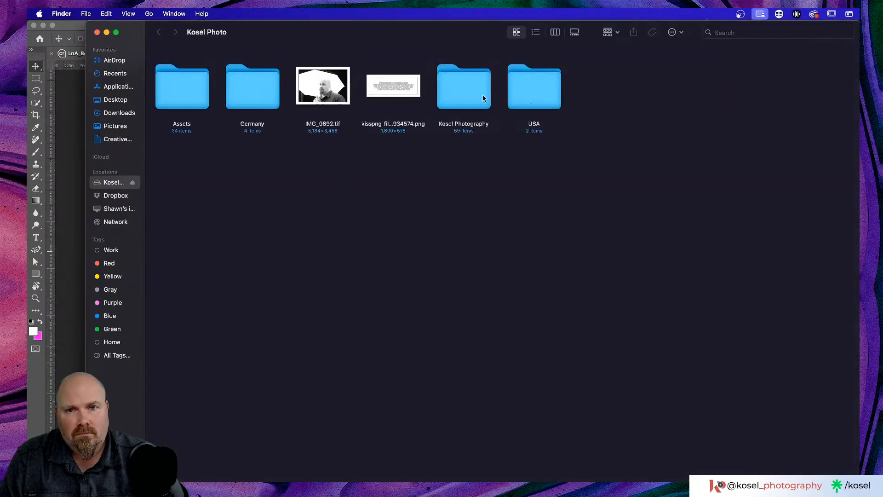
{"action": "left_click", "coordinate": [480, 98]}
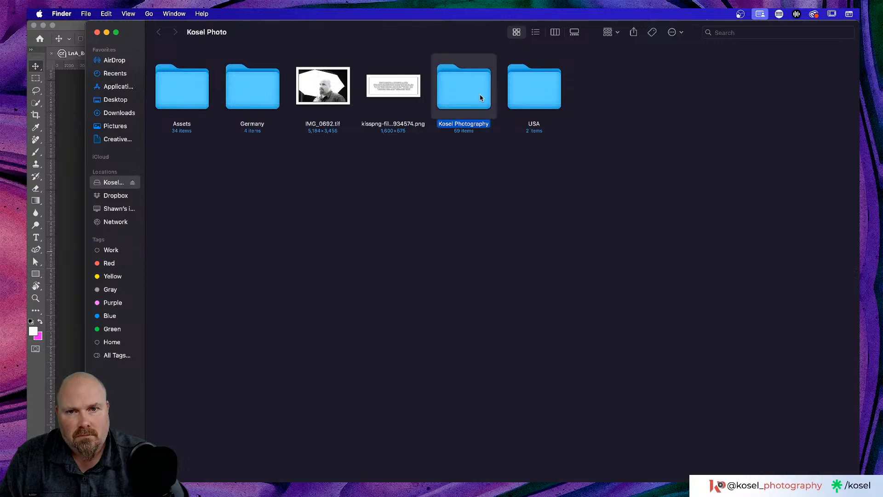
{"action": "double_click", "coordinate": [480, 98]}
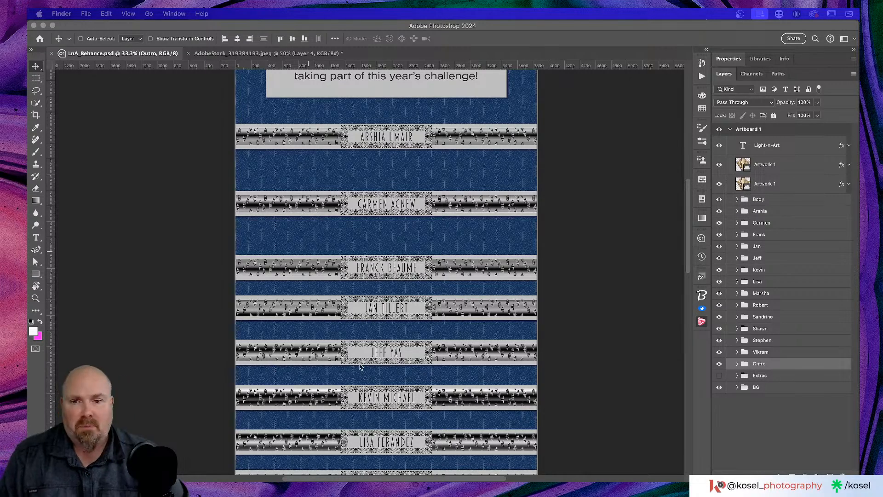
{"action": "scroll", "coordinate": [425, 302], "scroll_direction": "down", "scroll_amount": 8}
{"action": "scroll", "coordinate": [425, 303], "scroll_direction": "up", "scroll_amount": 10}
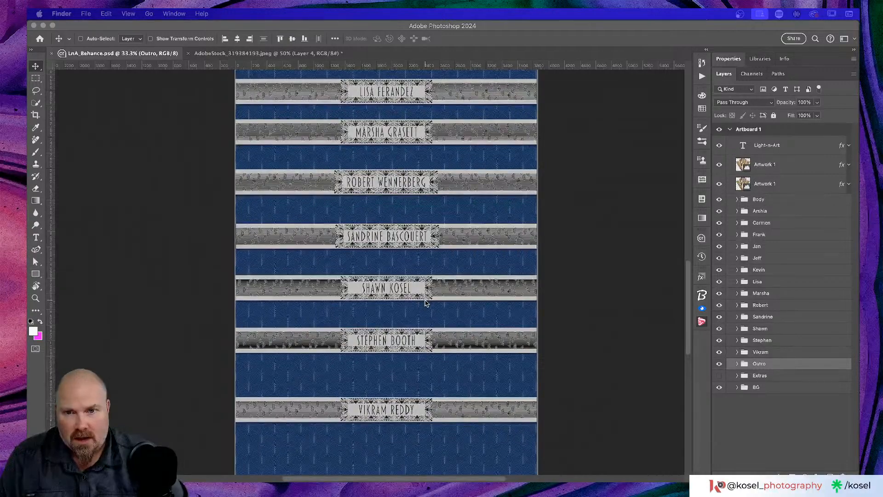
{"action": "scroll", "coordinate": [427, 302], "scroll_direction": "down", "scroll_amount": 3}
{"action": "scroll", "coordinate": [426, 302], "scroll_direction": "down", "scroll_amount": 3}
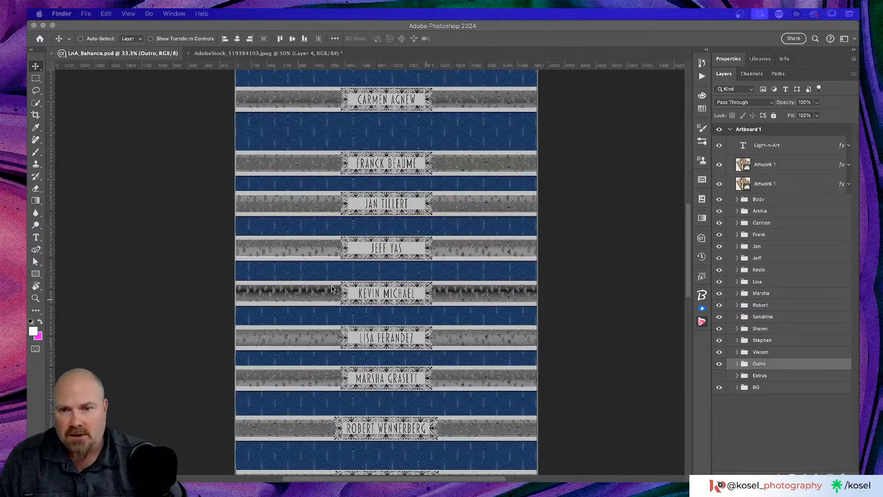
{"action": "scroll", "coordinate": [330, 290], "scroll_direction": "down", "scroll_amount": 1}
{"action": "left_click", "coordinate": [482, 28]}
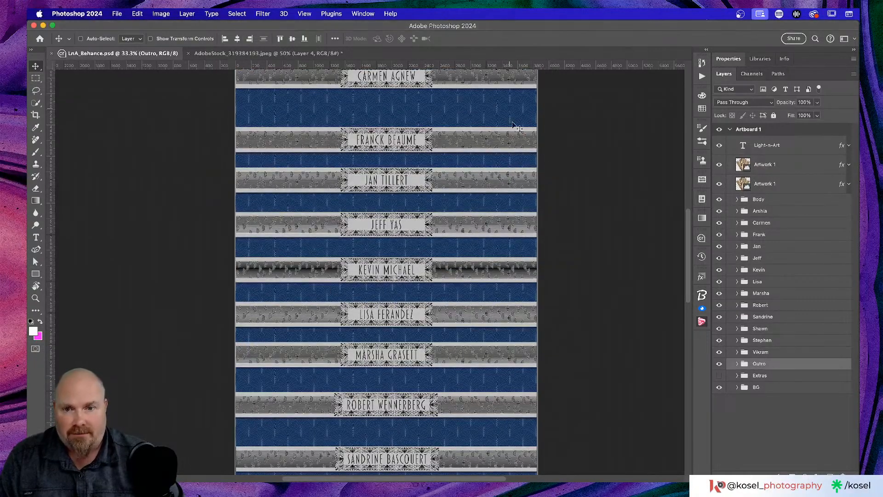
{"action": "key", "text": "super+equal"}
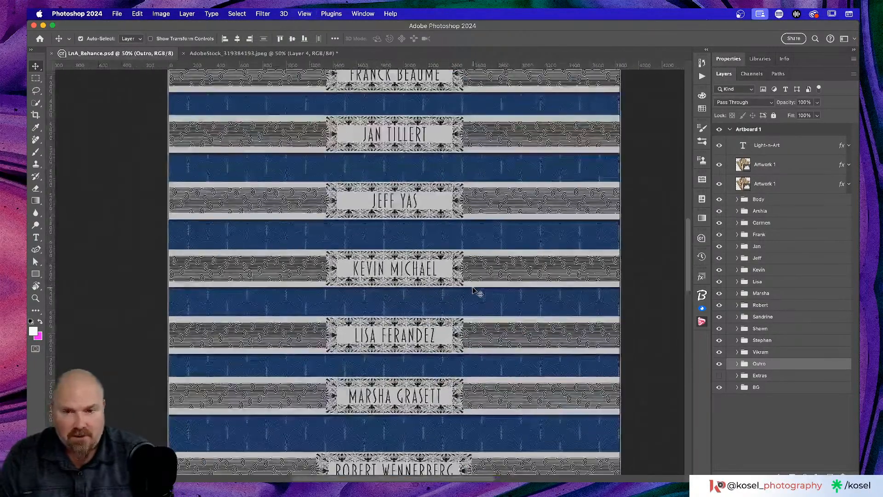
{"action": "scroll", "coordinate": [482, 286], "scroll_direction": "down", "scroll_amount": 5}
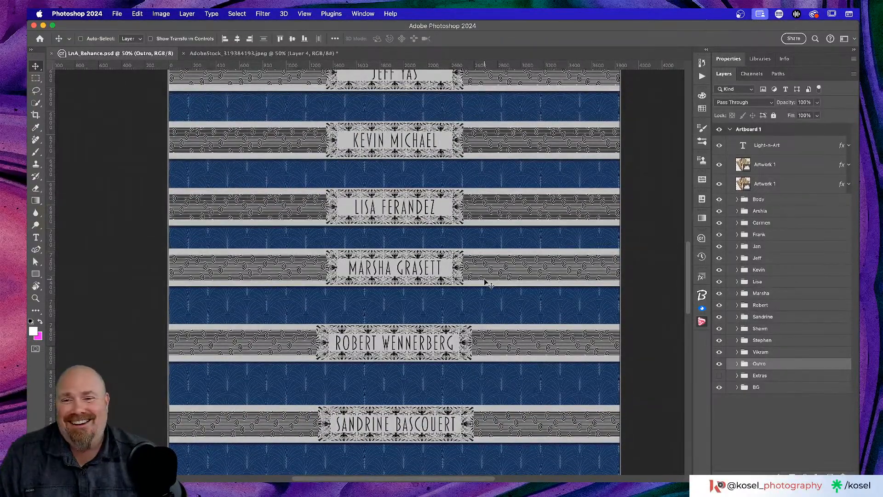
{"action": "left_click", "coordinate": [773, 282]}
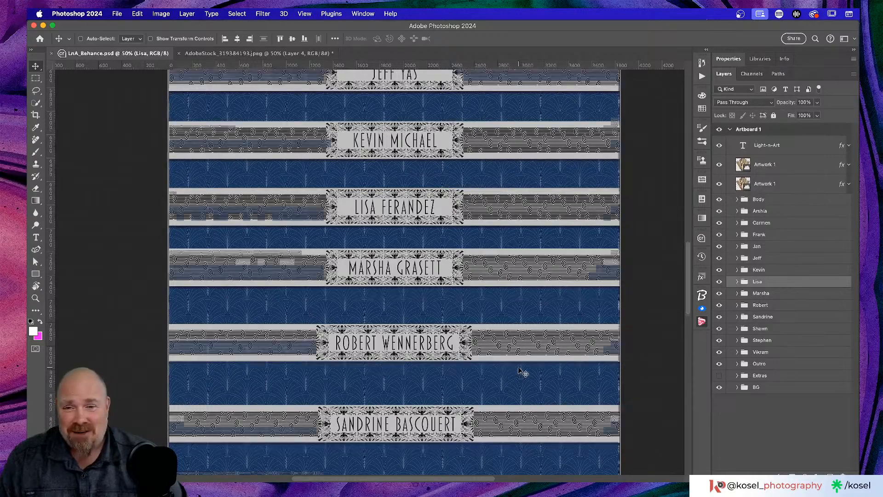
{"action": "scroll", "coordinate": [519, 370], "scroll_direction": "down", "scroll_amount": 3}
{"action": "scroll", "coordinate": [519, 369], "scroll_direction": "down", "scroll_amount": 4}
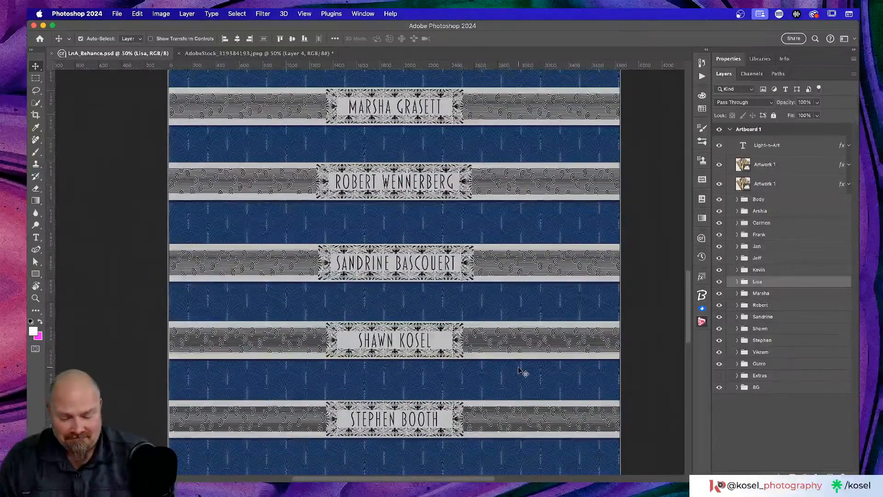
{"action": "key", "text": "super+equal"}
{"action": "key", "text": "super+minus"}
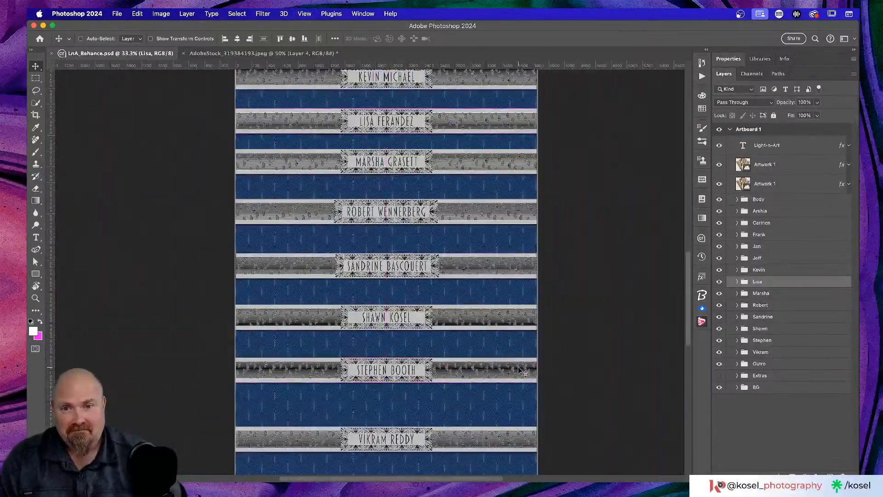
{"action": "scroll", "coordinate": [499, 374], "scroll_direction": "down", "scroll_amount": 4}
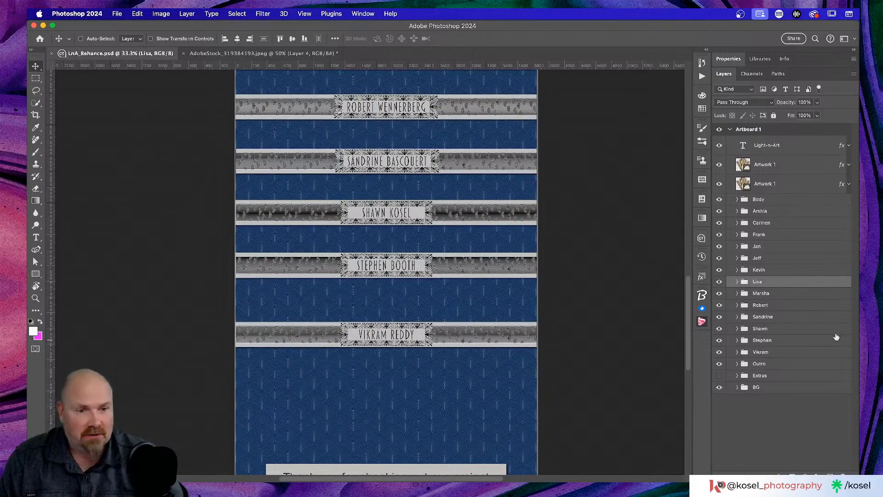
Step: Select the Vikram through Marsha banner groups and move them down to open a gap
{"action": "left_click", "coordinate": [787, 355]}
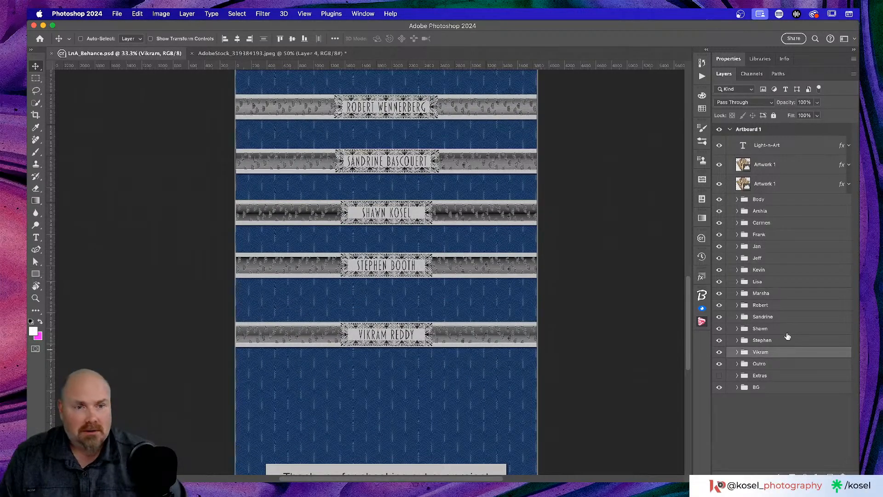
{"action": "left_click", "coordinate": [795, 296], "text": "shift"}
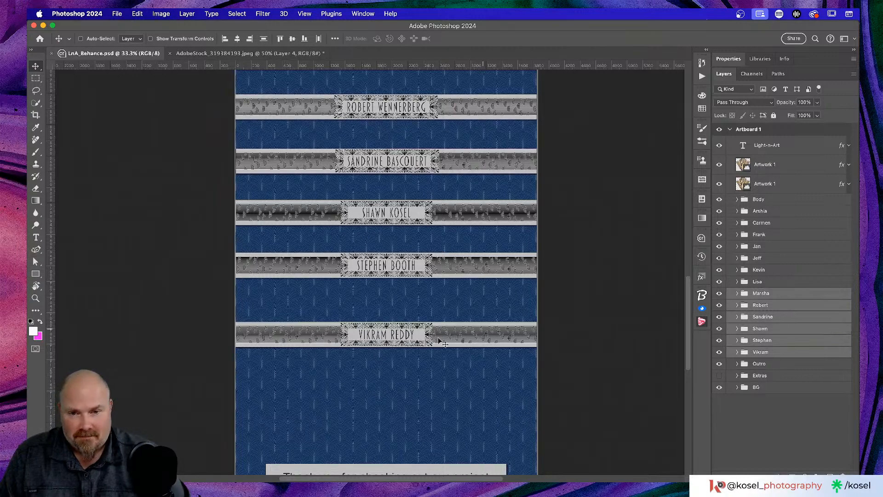
{"action": "left_click_drag", "start_coordinate": [470, 338], "coordinate": [464, 401]}
Step: Duplicate the Lisa banner group and drag the copy down into the gap
{"action": "scroll", "coordinate": [469, 310], "scroll_direction": "up", "scroll_amount": 5}
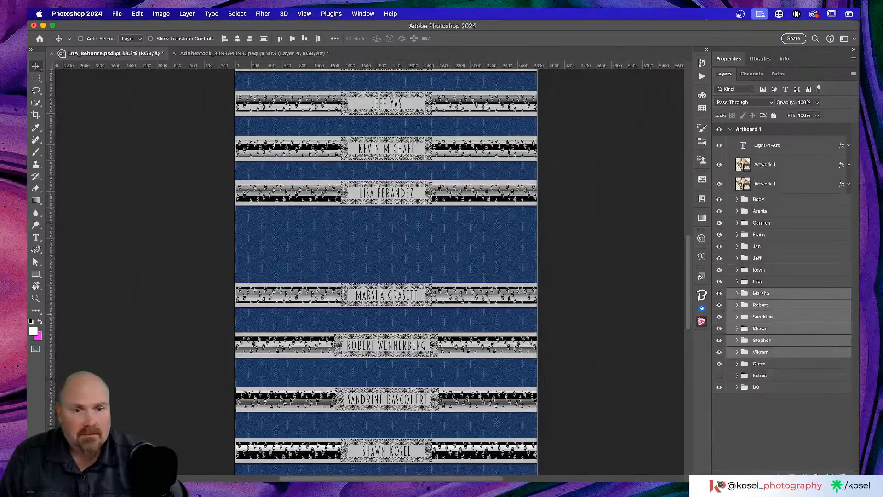
{"action": "left_click", "coordinate": [791, 283]}
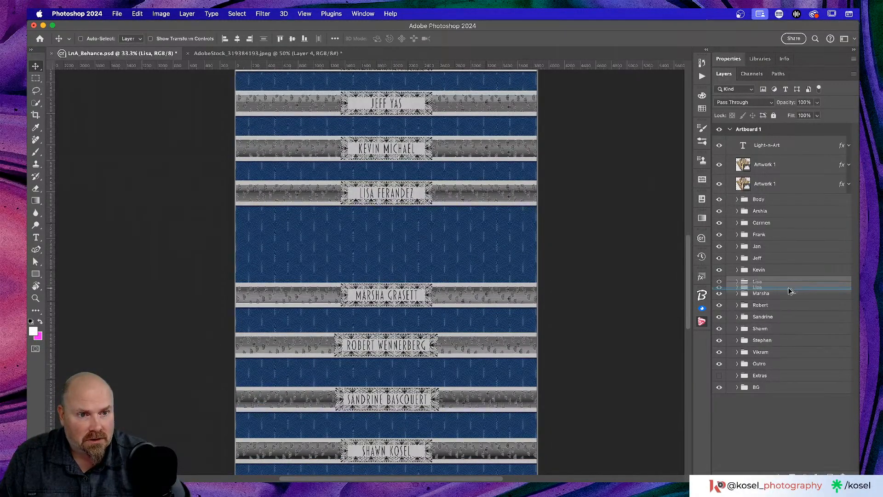
{"action": "key", "text": "super+j"}
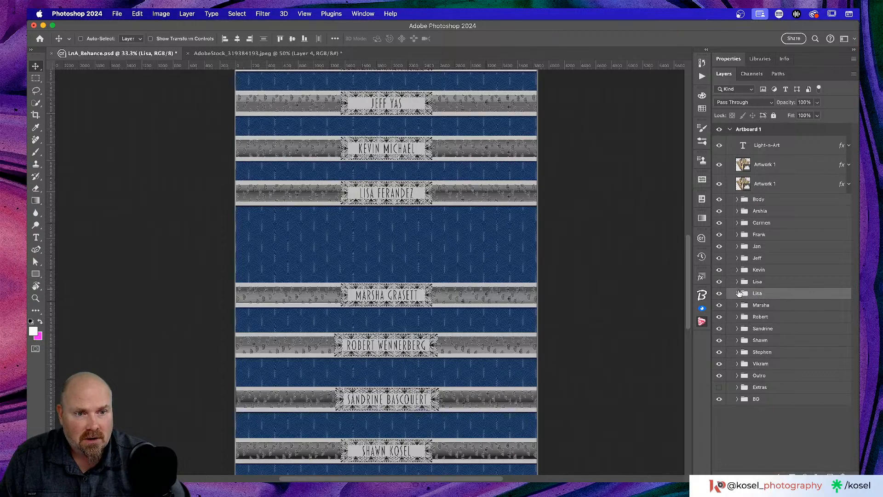
{"action": "left_click_drag", "start_coordinate": [451, 200], "coordinate": [449, 248]}
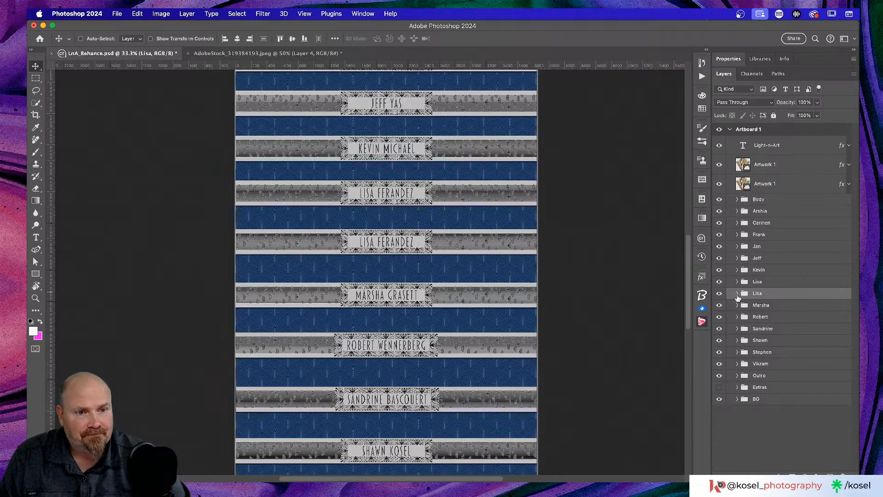
Step: Rename the copied banner group to the new artist's first name
{"action": "double_click", "coordinate": [753, 295]}
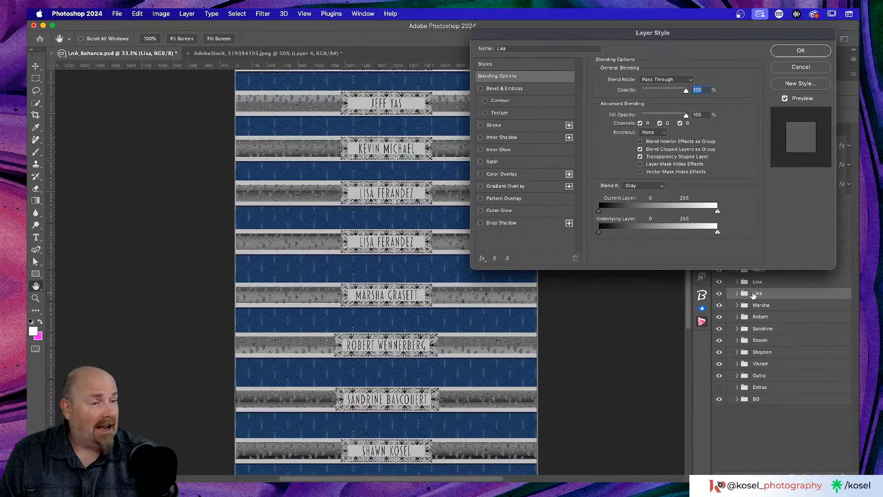
{"action": "left_click", "coordinate": [801, 51]}
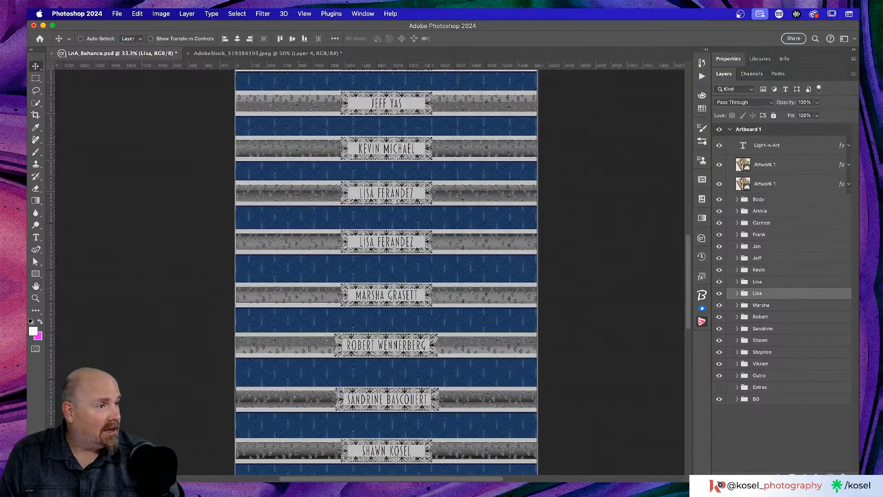
{"action": "double_click", "coordinate": [757, 292]}
{"action": "type", "text": "Lydia"}
{"action": "key", "text": "Return"}
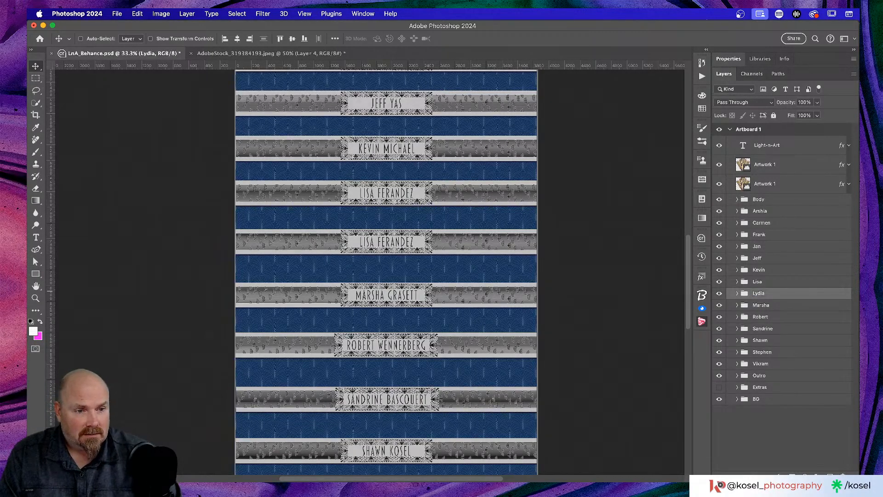
Step: Replace the copied banner's Name text with the new artist's full name in capitals
{"action": "left_click", "coordinate": [737, 294]}
{"action": "left_click", "coordinate": [766, 313]}
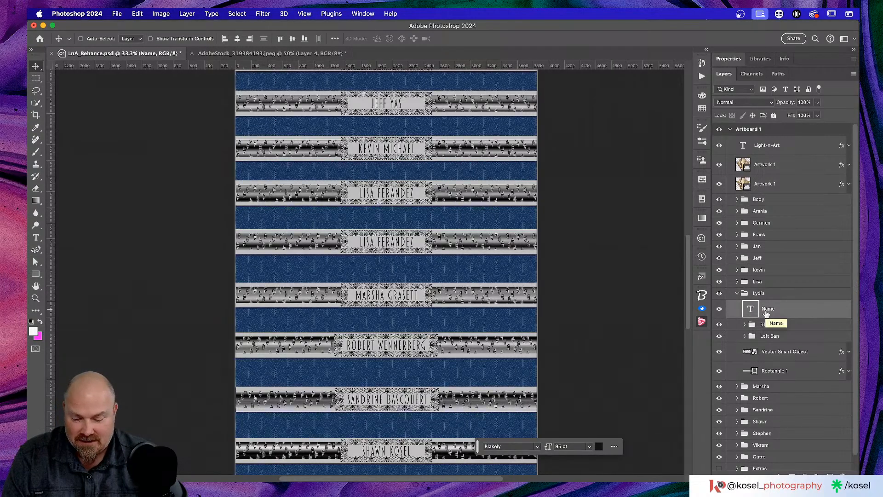
{"action": "key", "text": "t"}
{"action": "left_click", "coordinate": [383, 247]}
{"action": "key", "text": "super+a"}
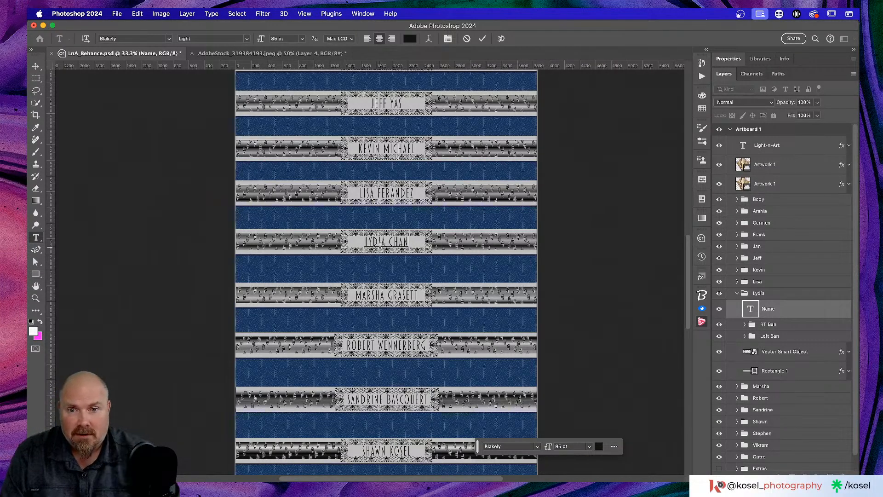
{"action": "left_click", "coordinate": [482, 38]}
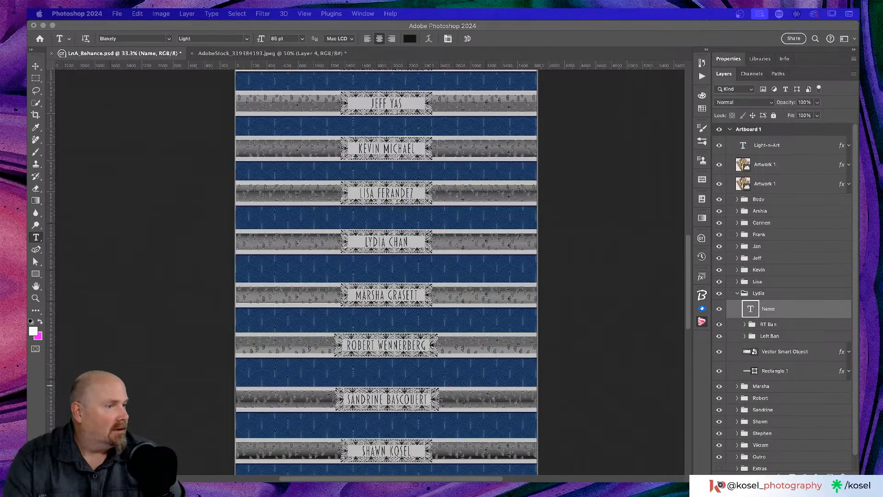
{"action": "scroll", "coordinate": [283, 289], "scroll_direction": "up", "scroll_amount": 3}
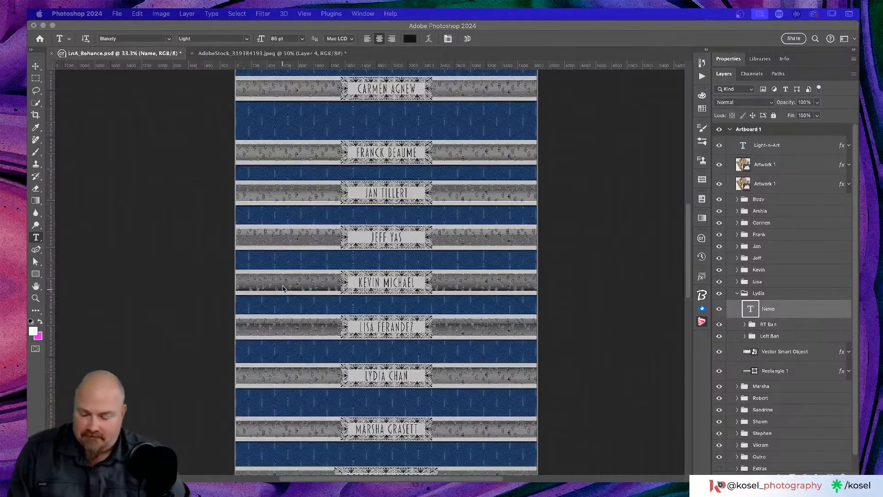
{"action": "key", "text": "super+Tab"}
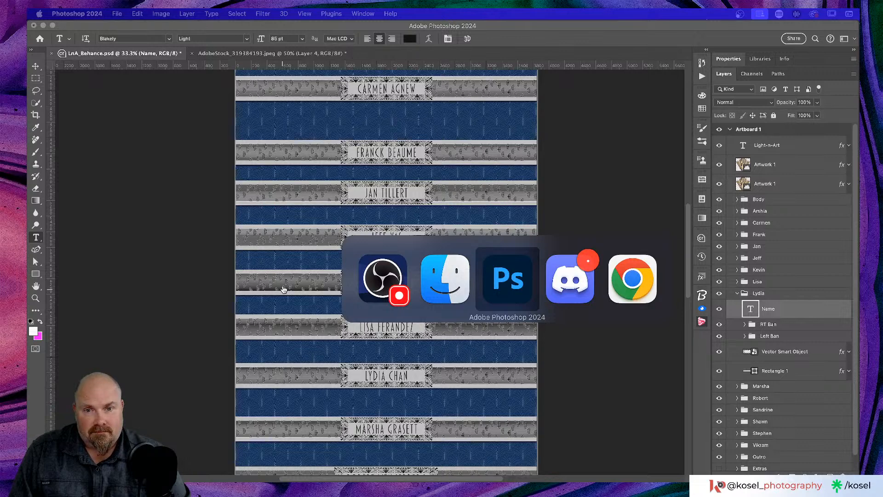
Step: Enlarge the Sunlight After Typhoon cloud photo in Discord, choose Save Image, then close the viewer
{"action": "key", "text": "super+Tab"}
{"action": "key", "text": "super+Tab"}
{"action": "key", "text": "super+Tab"}
{"action": "key", "text": "super+Tab"}
{"action": "key", "text": "super+Tab"}
{"action": "key", "text": "super+Tab"}
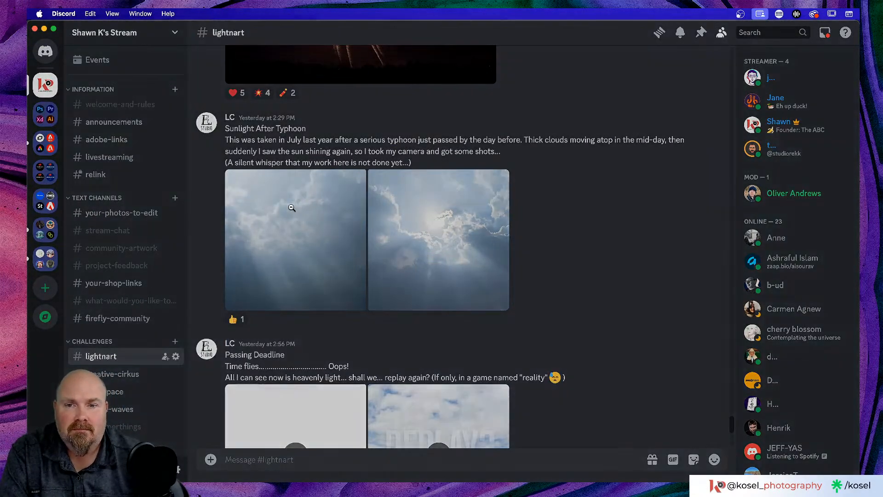
{"action": "left_click", "coordinate": [293, 211]}
{"action": "right_click", "coordinate": [434, 213]}
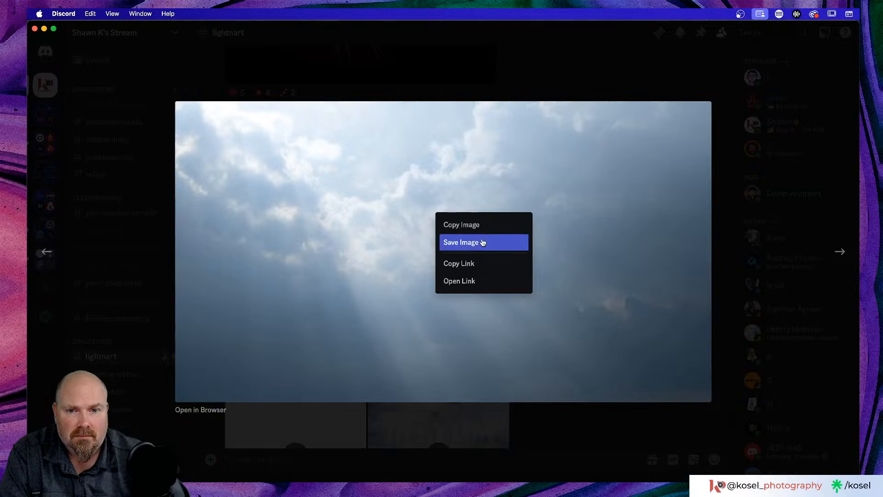
{"action": "left_click", "coordinate": [482, 243]}
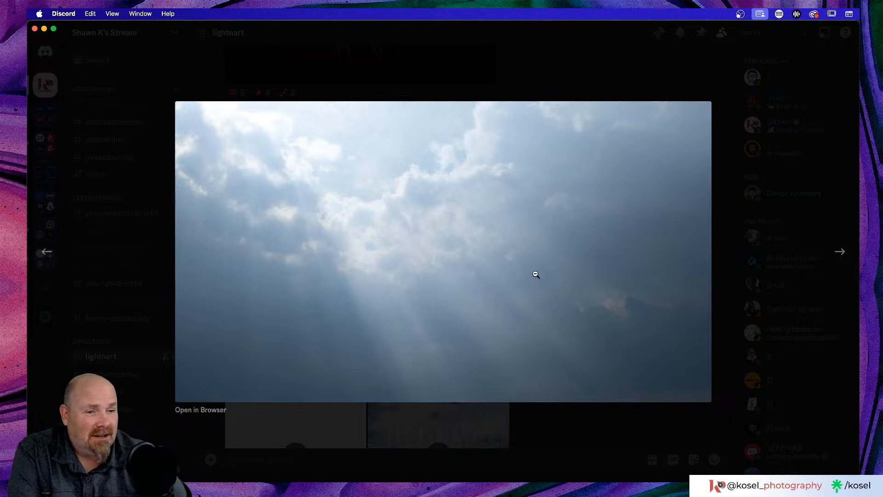
{"action": "right_click", "coordinate": [643, 259]}
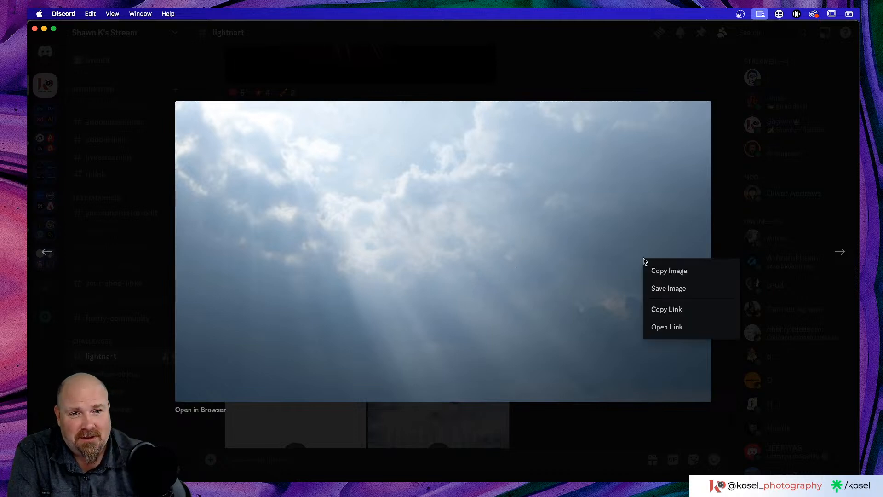
{"action": "left_click", "coordinate": [693, 293]}
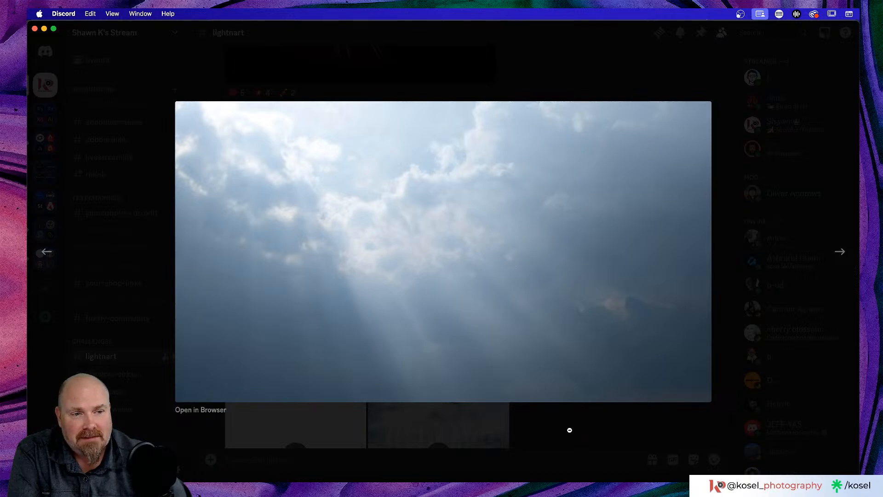
{"action": "left_click", "coordinate": [570, 430]}
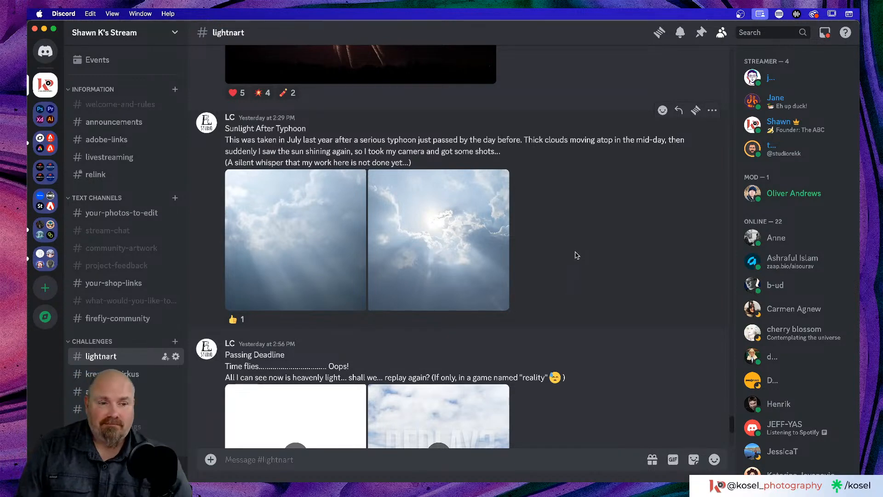
Step: Cancel the SunlightAfterTyphoon01.jpg save dialog and return to Photoshop
{"action": "key", "text": "super+Tab"}
{"action": "key", "text": "super+Tab"}
{"action": "key", "text": "super+Tab"}
{"action": "key", "text": "super+Tab"}
{"action": "key", "text": "super+Tab"}
{"action": "key", "text": "super+Tab"}
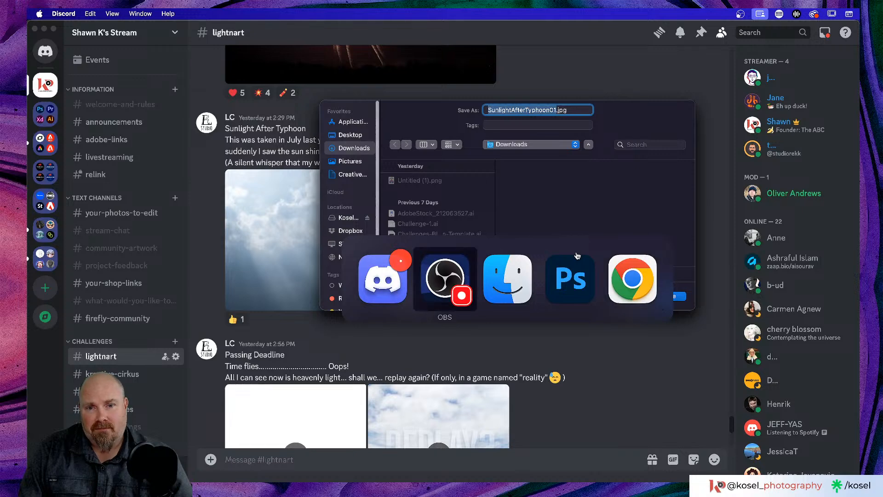
{"action": "key", "text": "Escape"}
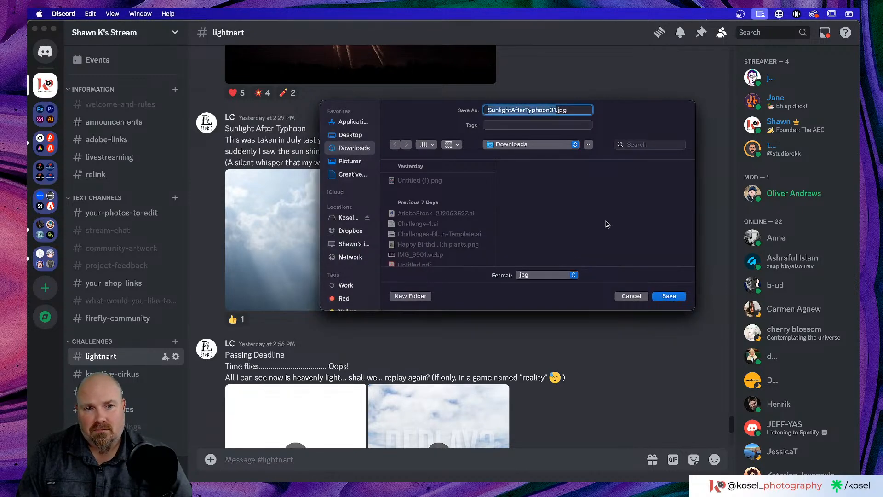
{"action": "left_click", "coordinate": [631, 296]}
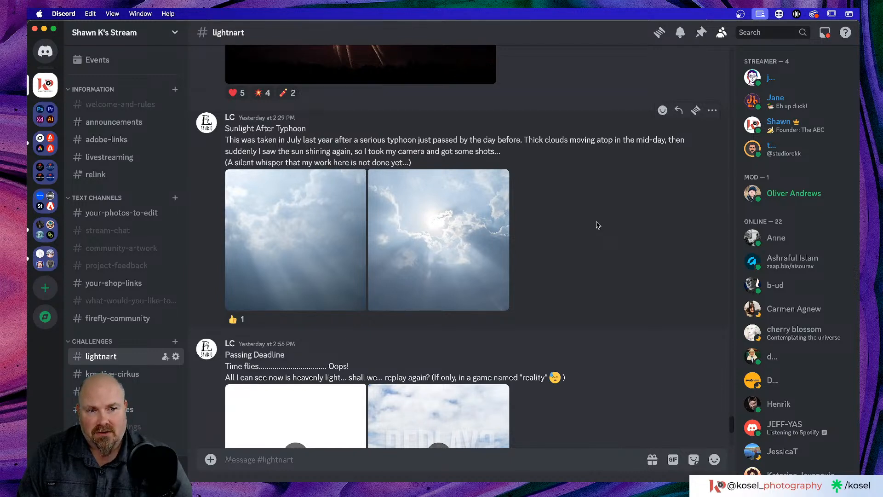
{"action": "key", "text": "super+Tab"}
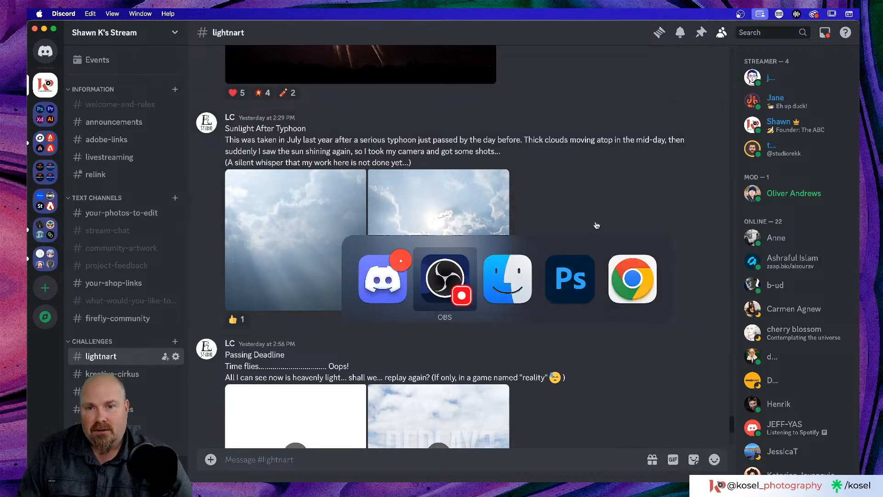
{"action": "key", "text": "super+Tab"}
{"action": "key", "text": "super+Tab"}
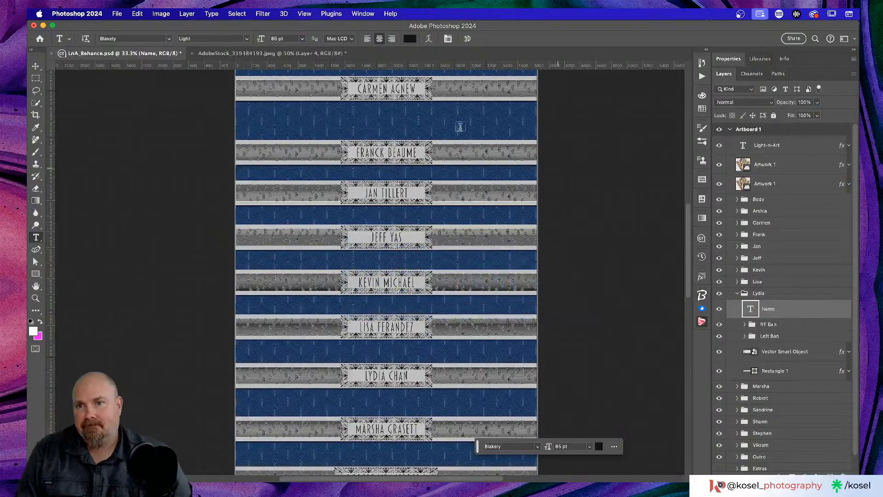
Step: Save LnA_Behance.psd with Cmd+S and close its document tab
{"action": "scroll", "coordinate": [79, 127], "scroll_direction": "up", "scroll_amount": 10}
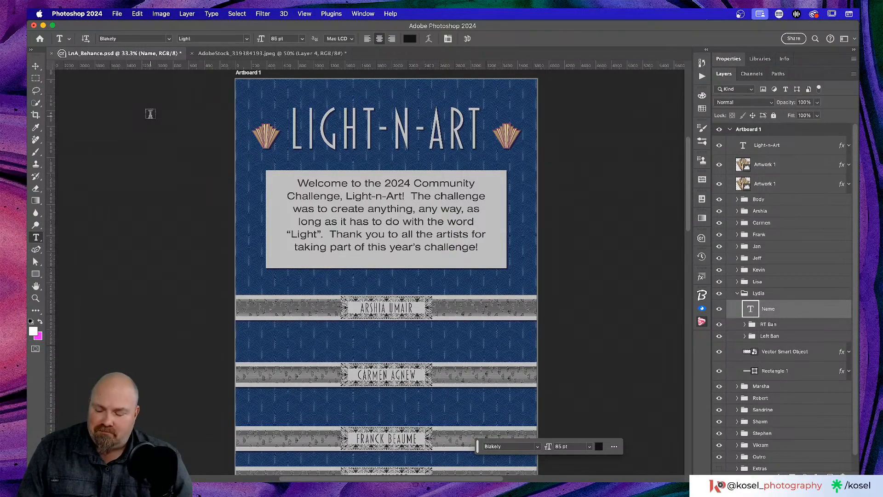
{"action": "key", "text": "super+s"}
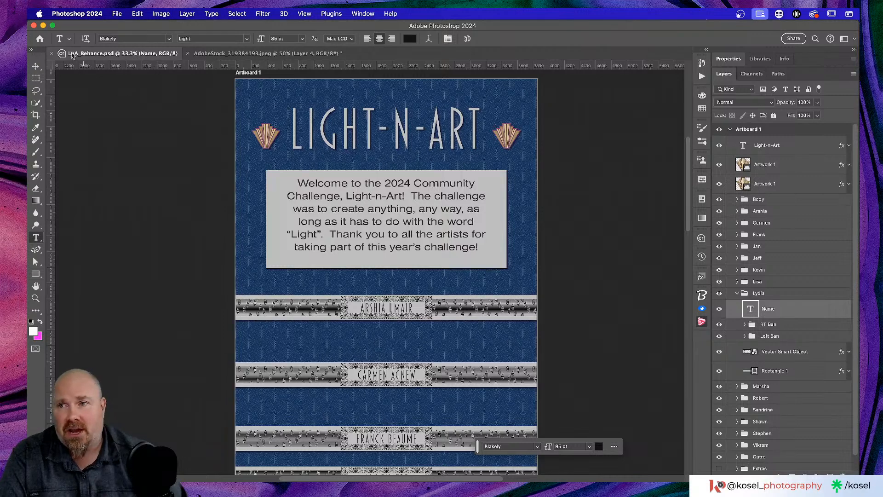
{"action": "left_click", "coordinate": [52, 53]}
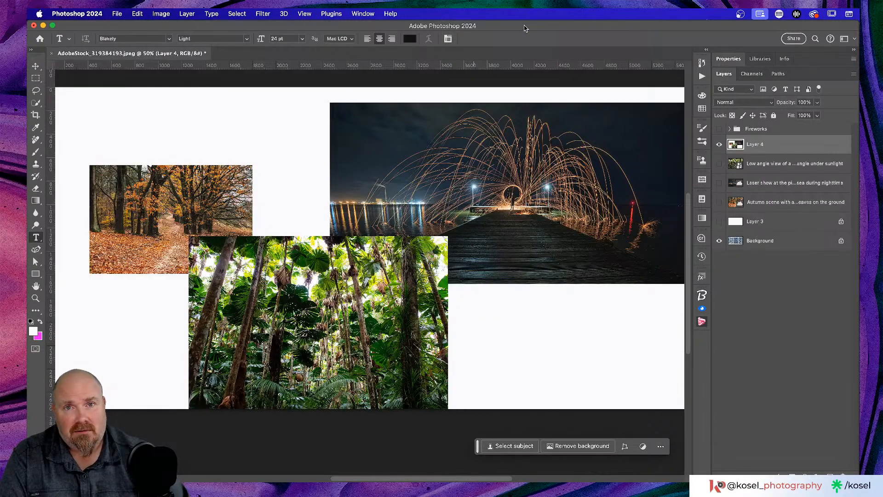
{"action": "key", "text": "super+Tab"}
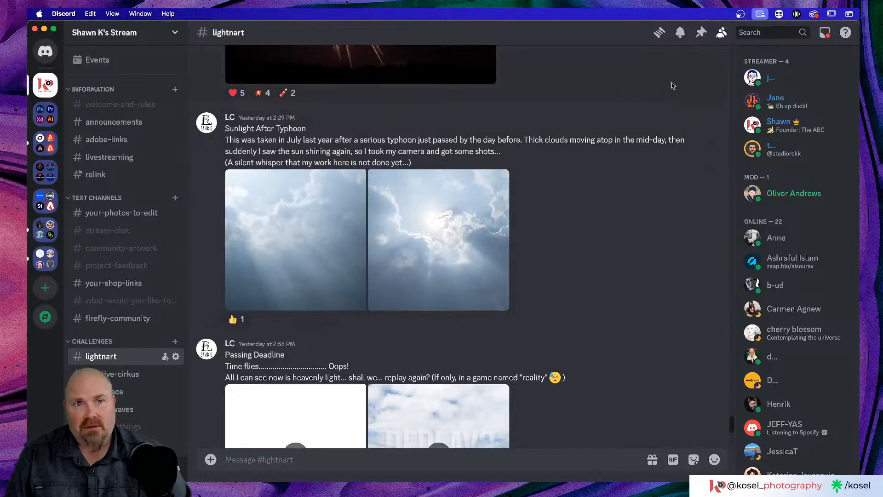
{"action": "left_click", "coordinate": [701, 33]}
{"action": "left_click", "coordinate": [598, 366]}
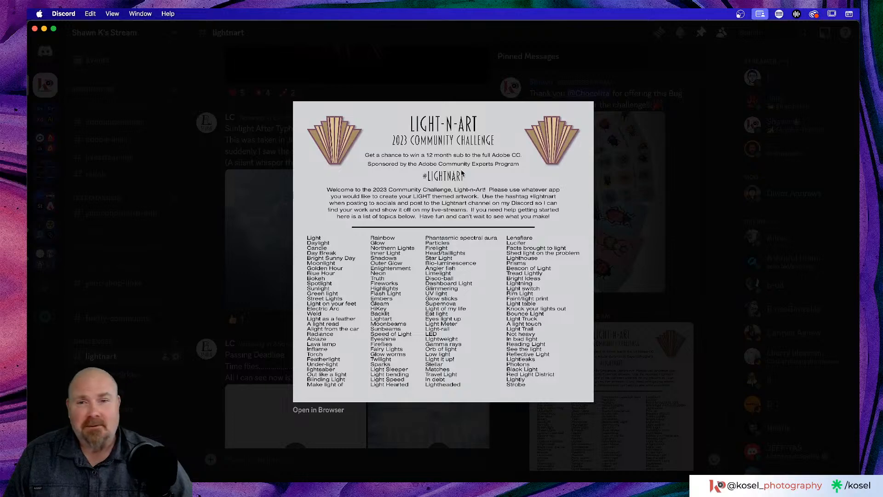
{"action": "left_click", "coordinate": [419, 66]}
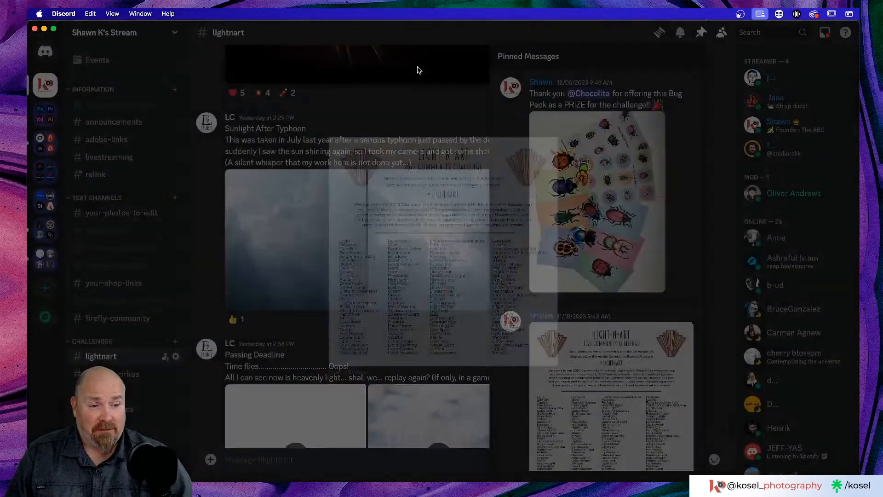
{"action": "left_click", "coordinate": [701, 33]}
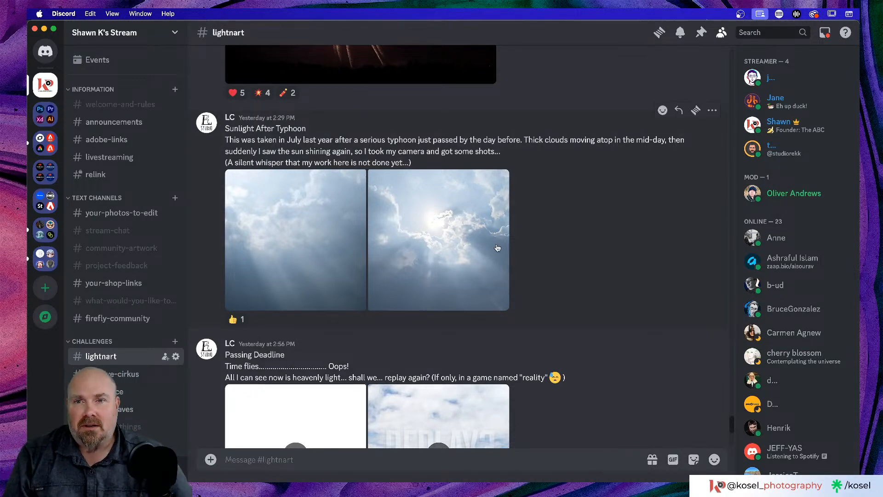
{"action": "key", "text": "super+Tab"}
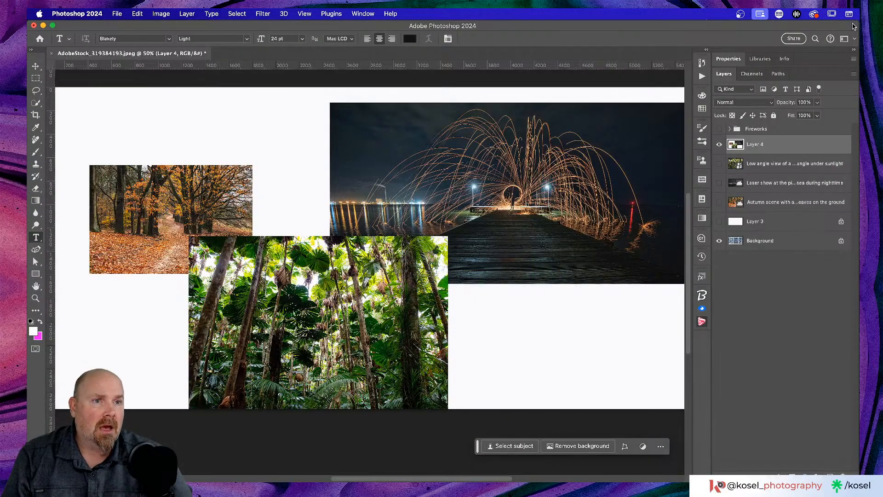
Step: Resize and move the Photoshop window to the right so Discord shows behind it
{"action": "left_click_drag", "start_coordinate": [852, 26], "coordinate": [550, 69]}
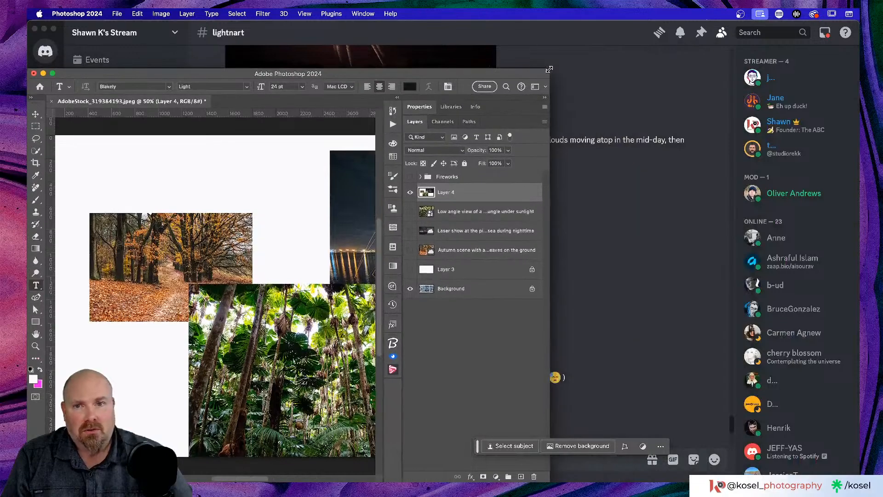
{"action": "left_click_drag", "start_coordinate": [437, 74], "coordinate": [747, 28]}
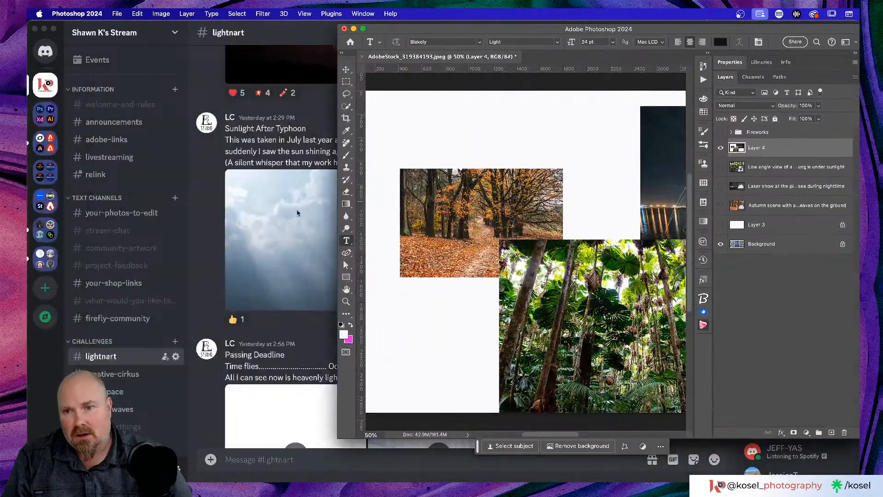
{"action": "scroll", "coordinate": [256, 218], "scroll_direction": "up", "scroll_amount": 4}
{"action": "scroll", "coordinate": [256, 218], "scroll_direction": "up", "scroll_amount": 2}
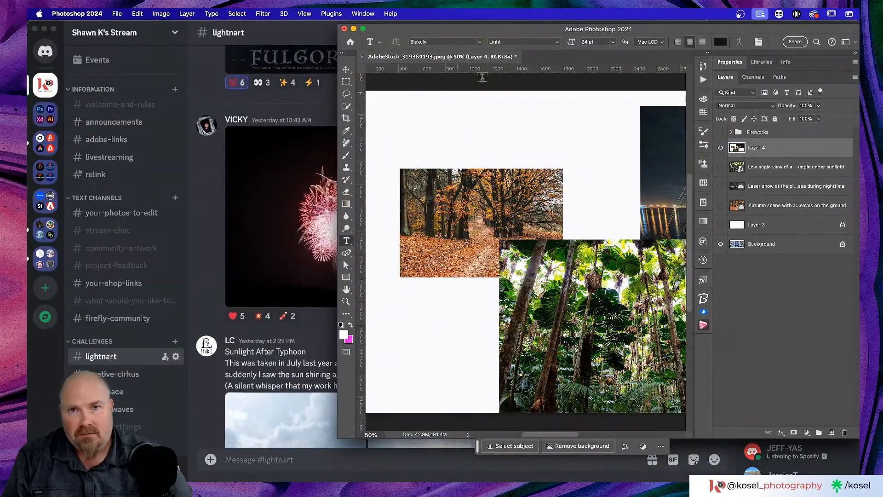
{"action": "mouse_move", "coordinate": [509, 29]}
{"action": "left_mouse_down"}
{"action": "mouse_move", "coordinate": [550, 30]}
{"action": "mouse_move", "coordinate": [510, 28]}
{"action": "mouse_move", "coordinate": [533, 39]}
{"action": "mouse_move", "coordinate": [523, 39]}
{"action": "left_mouse_up"}
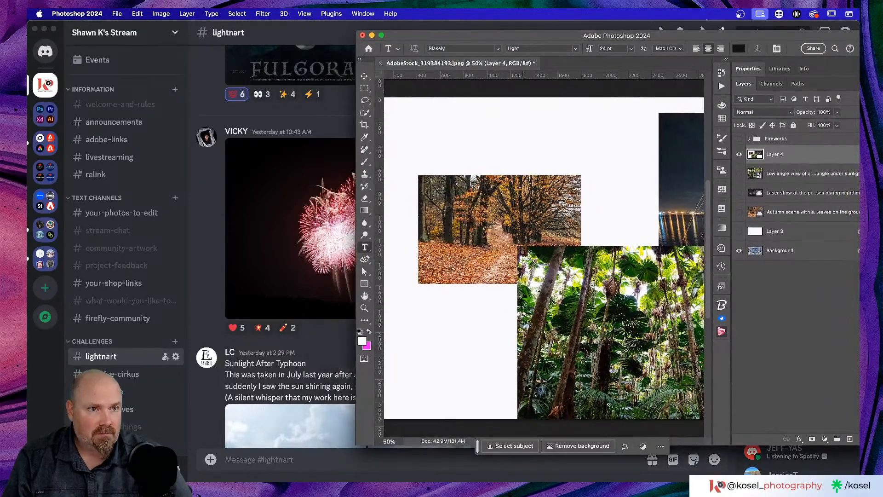
{"action": "mouse_move", "coordinate": [846, 400]}
{"action": "left_mouse_down"}
{"action": "mouse_move", "coordinate": [807, 399]}
{"action": "mouse_move", "coordinate": [851, 399]}
{"action": "left_mouse_up"}
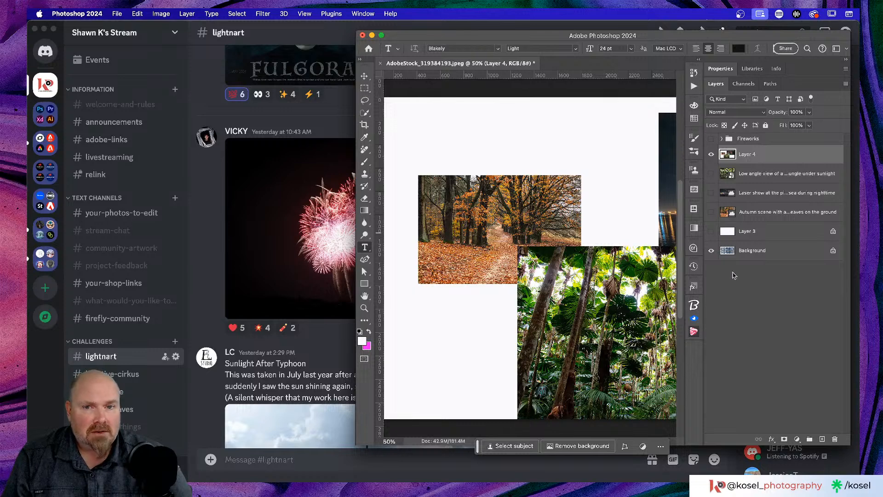
{"action": "scroll", "coordinate": [530, 220], "scroll_direction": "right", "scroll_amount": 5}
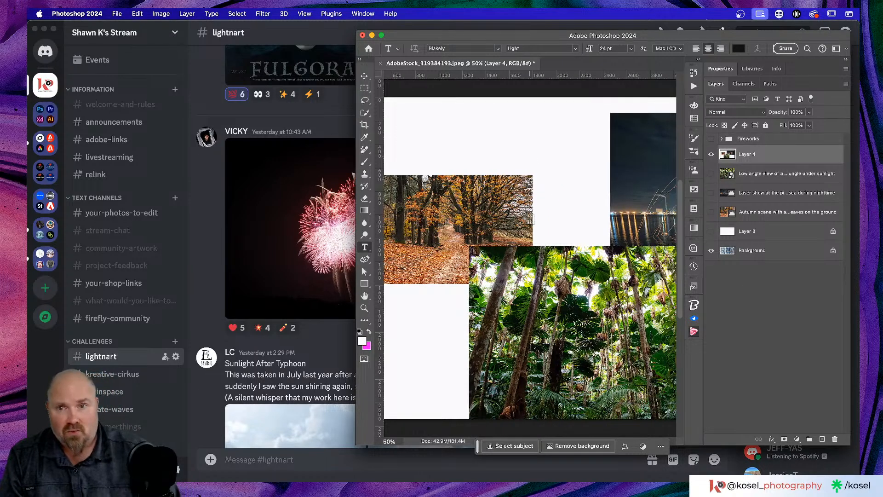
Step: Pick the Move tool and add a new empty layer above Layer 4
{"action": "left_click", "coordinate": [365, 76]}
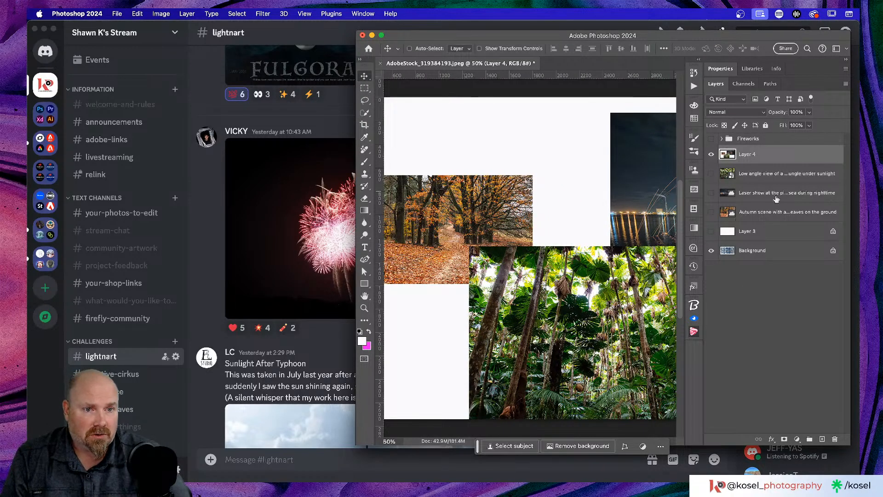
{"action": "left_click", "coordinate": [822, 439]}
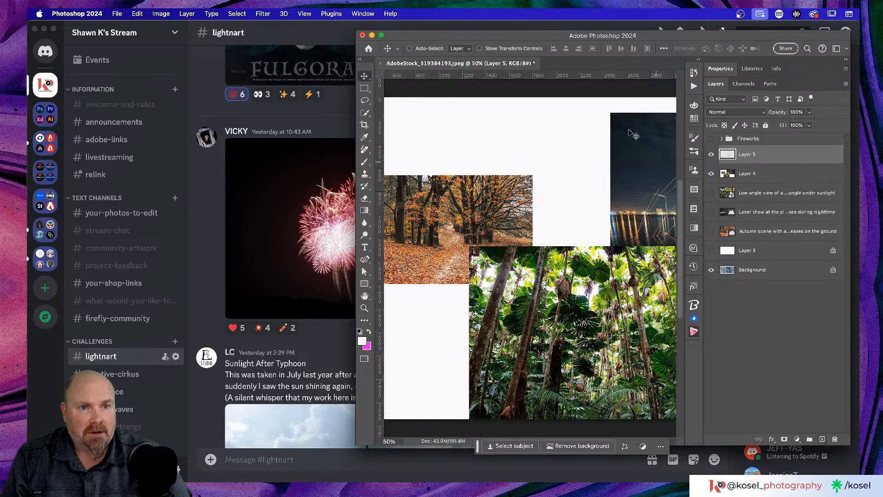
{"action": "scroll", "coordinate": [546, 207], "scroll_direction": "left", "scroll_amount": 3}
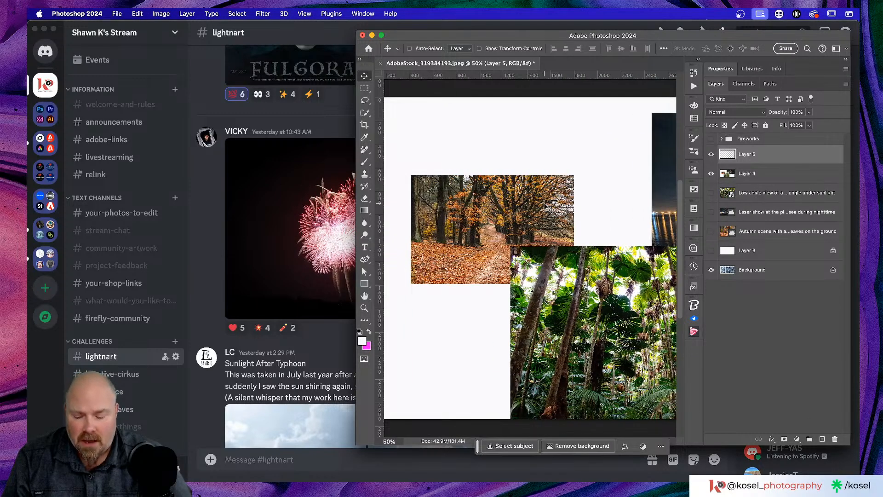
Step: Select the Eyedropper, nudge the window right, and open the Foreground Color picker
{"action": "key", "text": "i"}
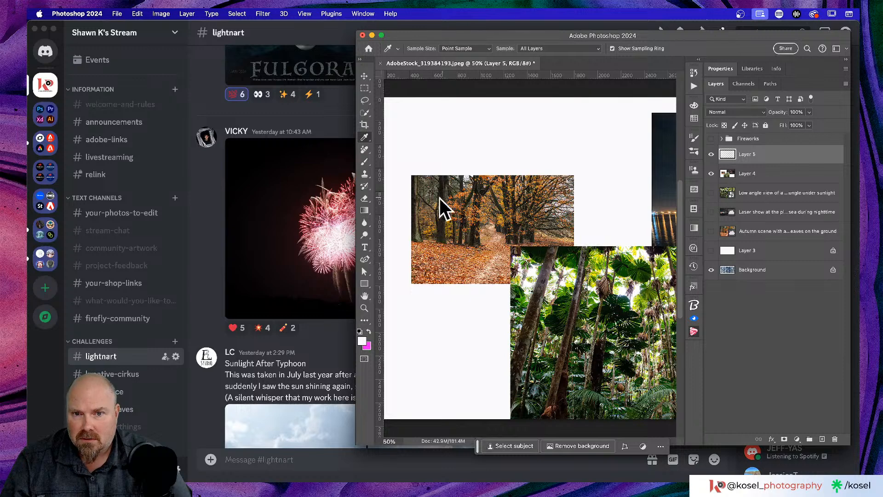
{"action": "left_click", "coordinate": [340, 235]}
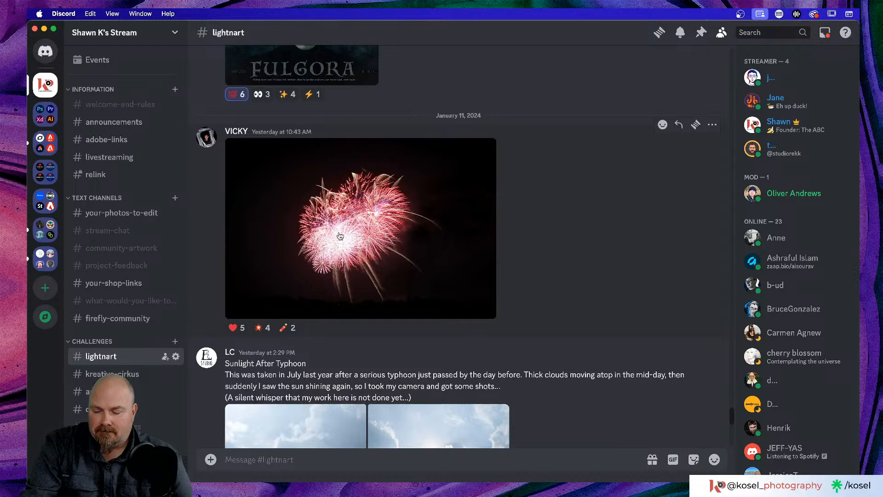
{"action": "key", "text": "super+Tab"}
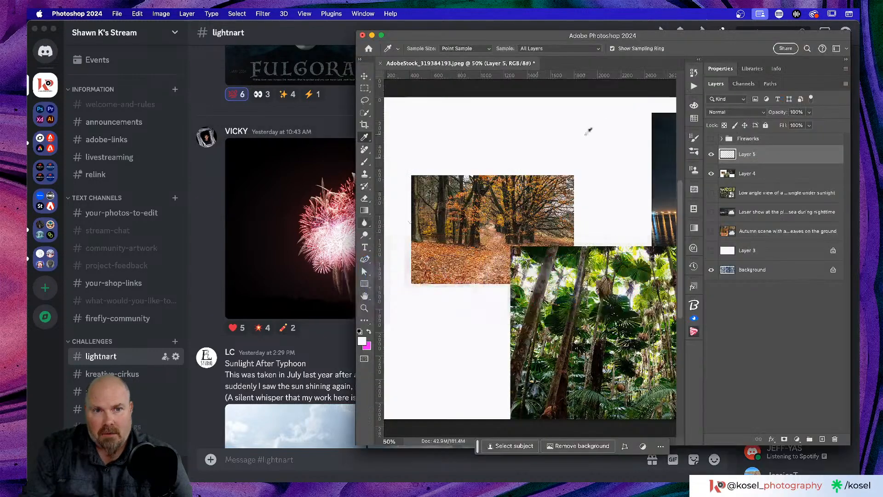
{"action": "left_click_drag", "start_coordinate": [670, 38], "coordinate": [692, 42]}
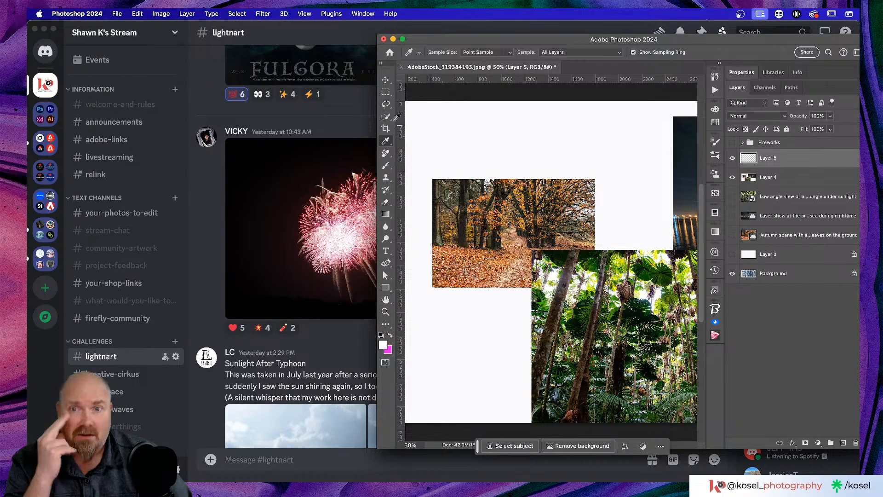
{"action": "left_click", "coordinate": [383, 346]}
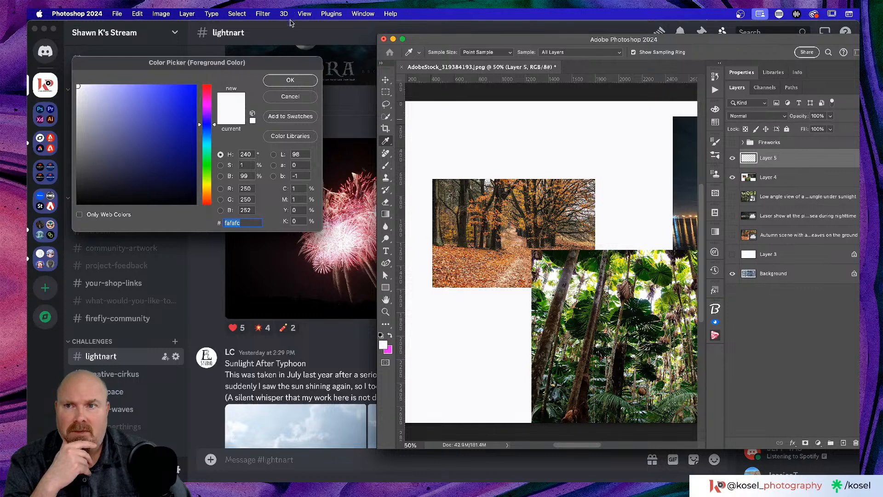
Step: Move the Color Picker over the canvas and enlarge Discord's fireworks photo behind it
{"action": "left_click_drag", "start_coordinate": [271, 67], "coordinate": [650, 74]}
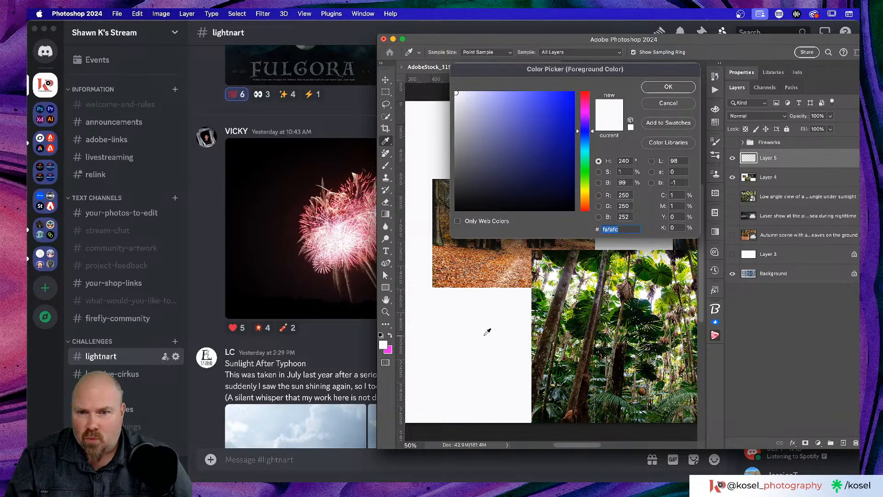
{"action": "left_click", "coordinate": [338, 242]}
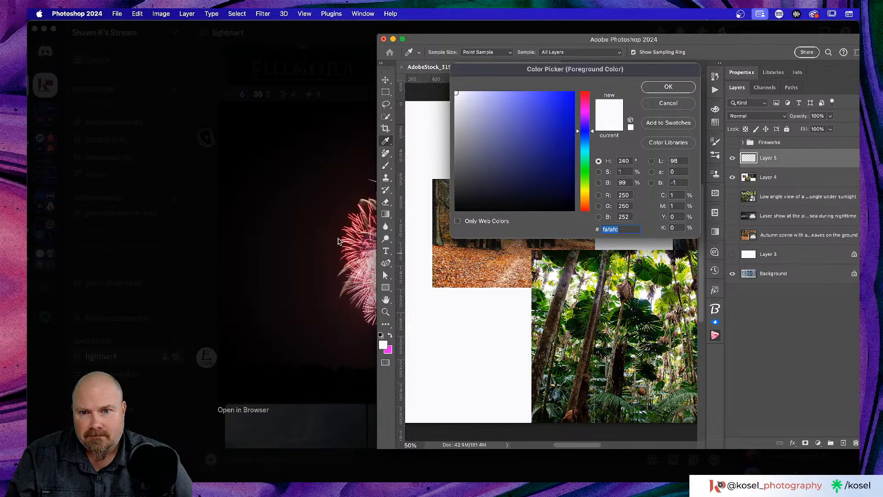
{"action": "left_click", "coordinate": [309, 389]}
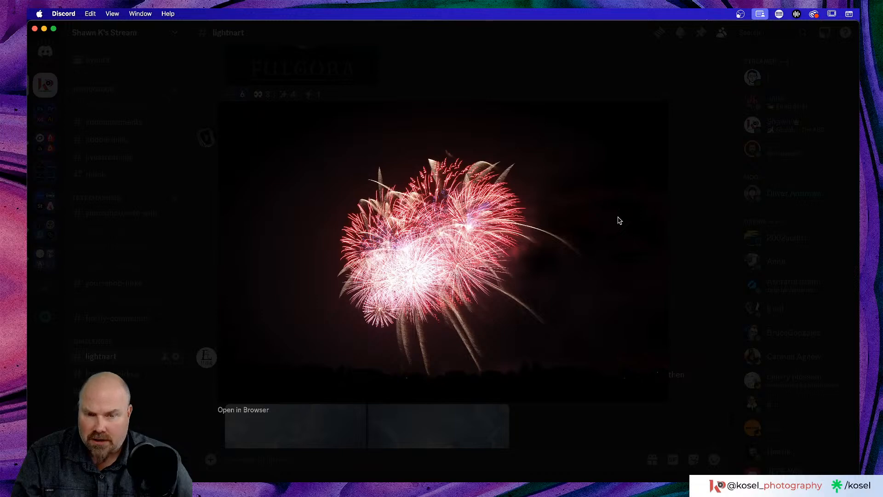
{"action": "key", "text": "super+Tab"}
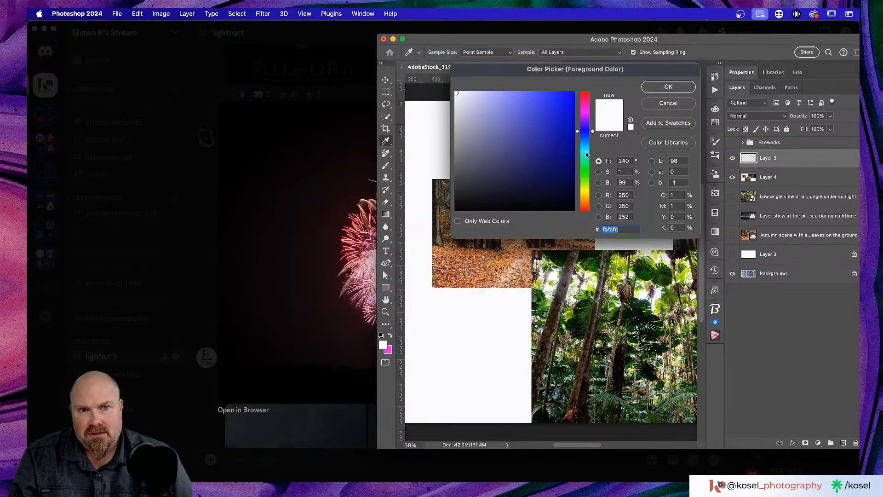
{"action": "key", "text": "alt"}
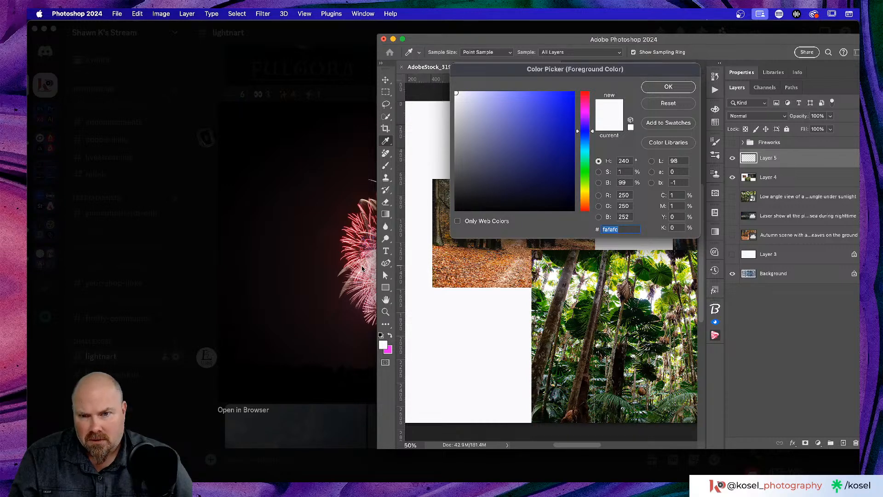
{"action": "left_click", "coordinate": [363, 269]}
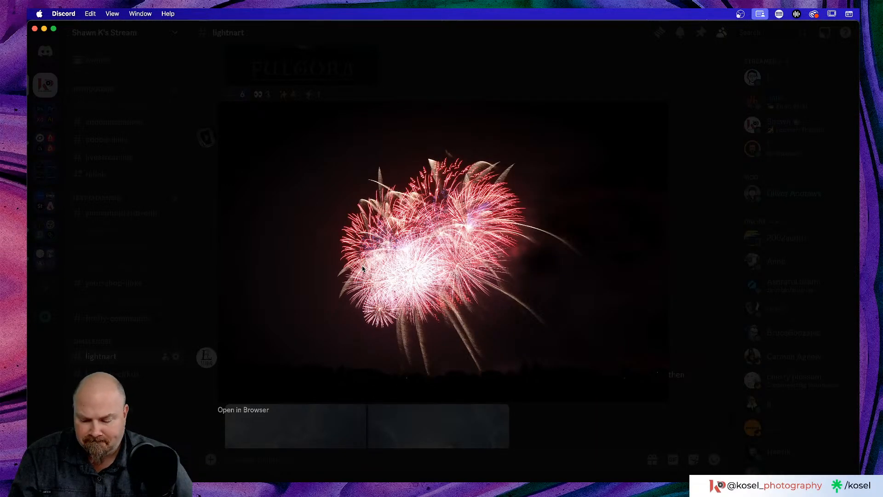
{"action": "key", "text": "super+Tab"}
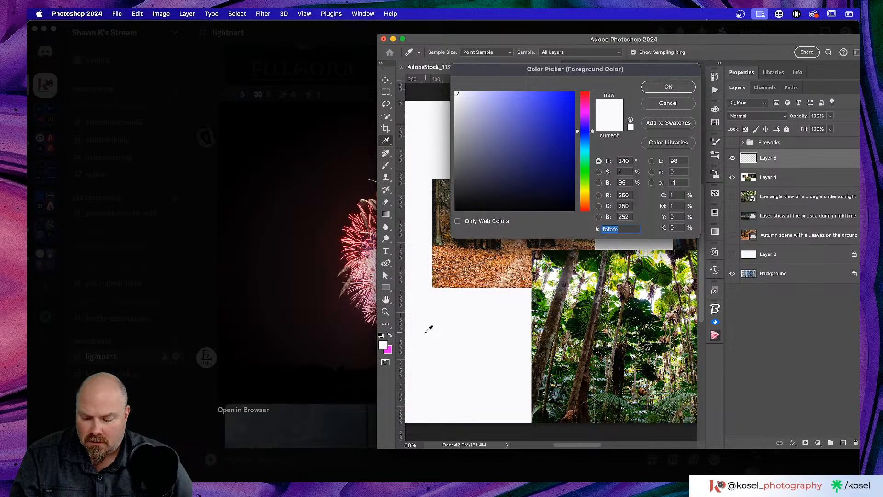
{"action": "left_click", "coordinate": [371, 272]}
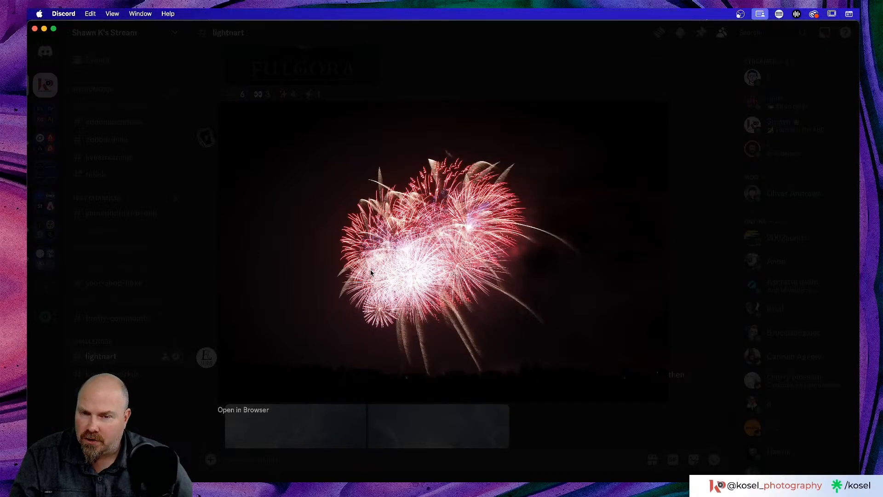
{"action": "key", "text": "super+Tab"}
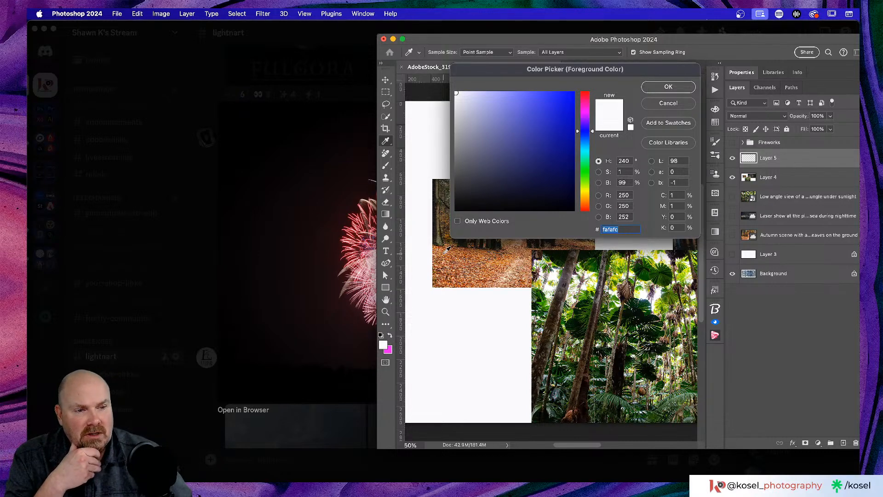
Step: Accept #fafafc as the foreground colour, then reopen and reposition the Color Picker
{"action": "left_click", "coordinate": [669, 86]}
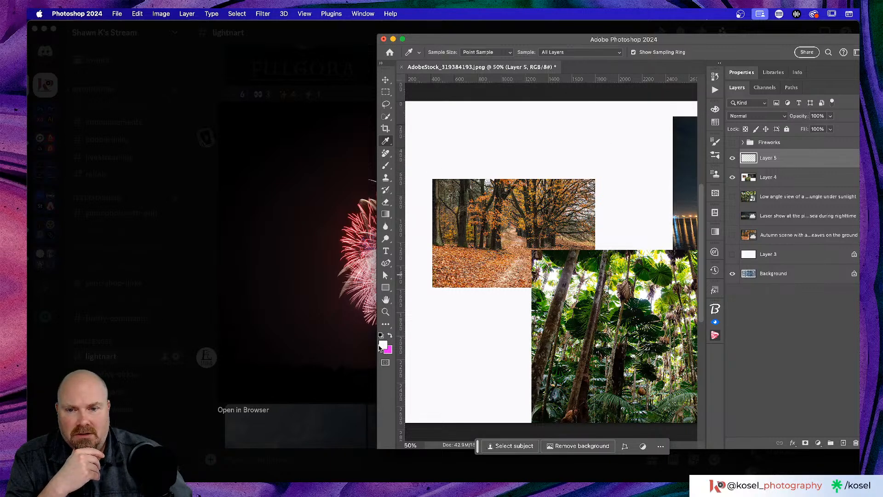
{"action": "left_click", "coordinate": [383, 346]}
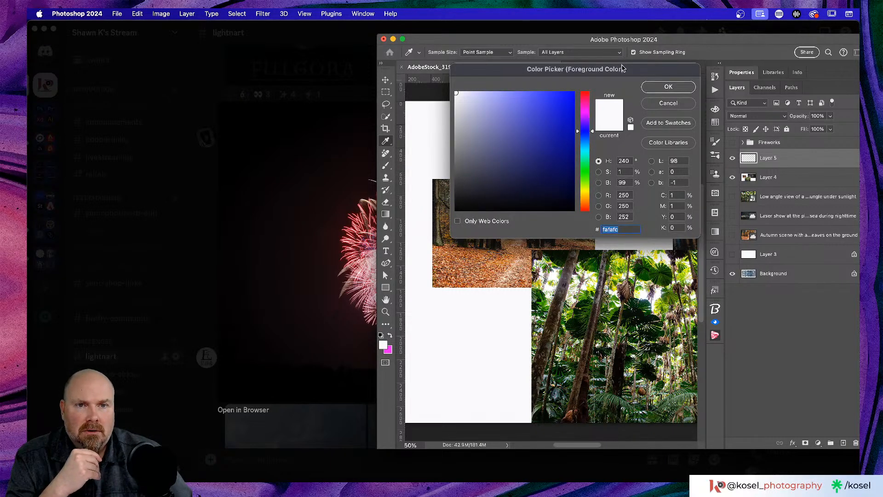
{"action": "left_click_drag", "start_coordinate": [621, 70], "coordinate": [613, 79]}
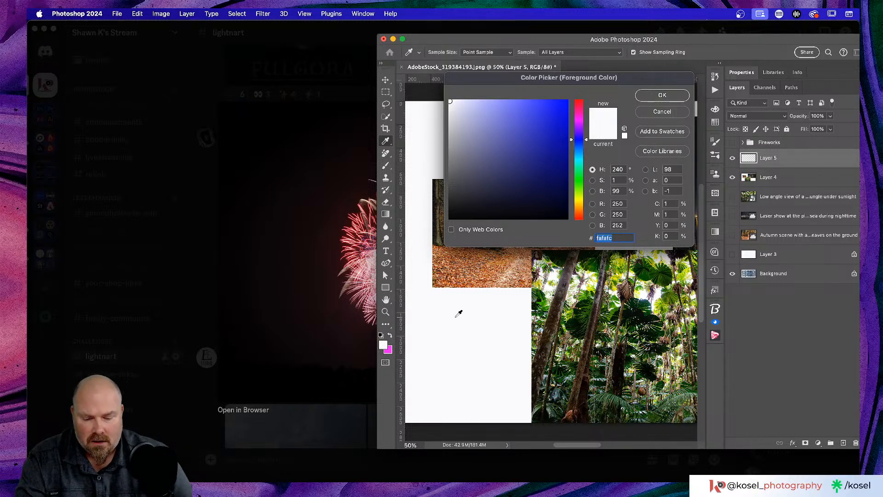
{"action": "key", "text": "BackSpace"}
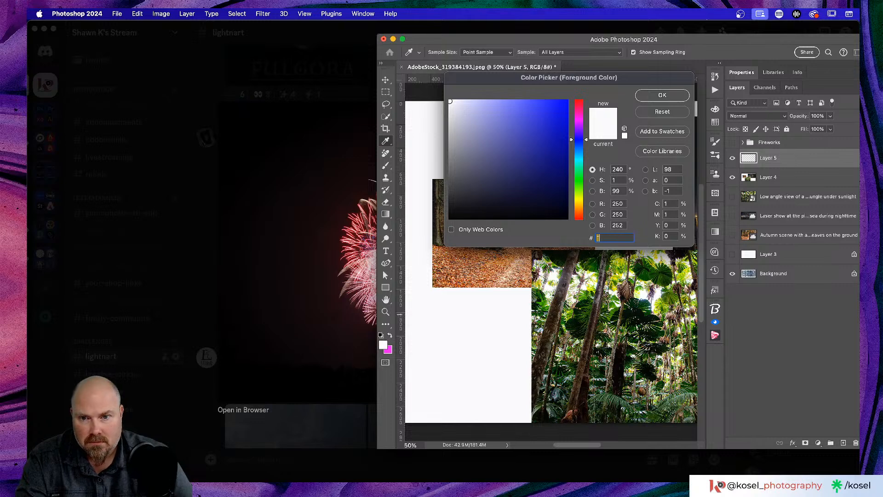
{"action": "left_click", "coordinate": [366, 272]}
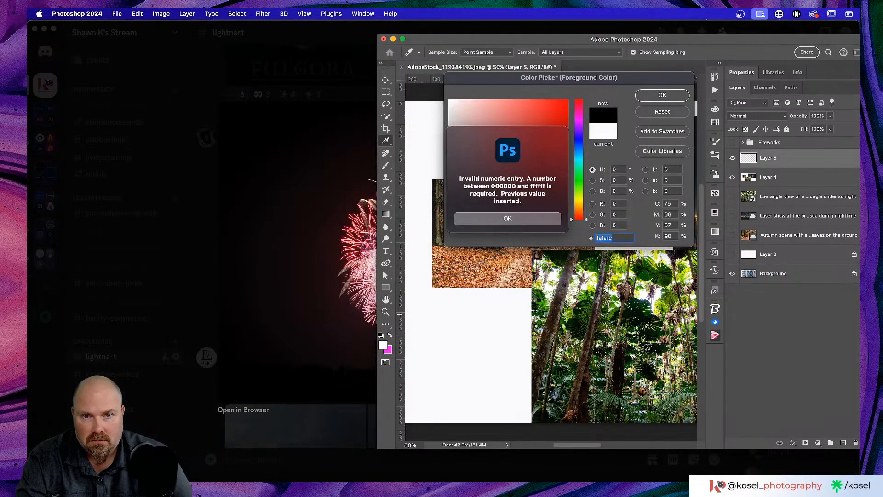
{"action": "left_click", "coordinate": [520, 222]}
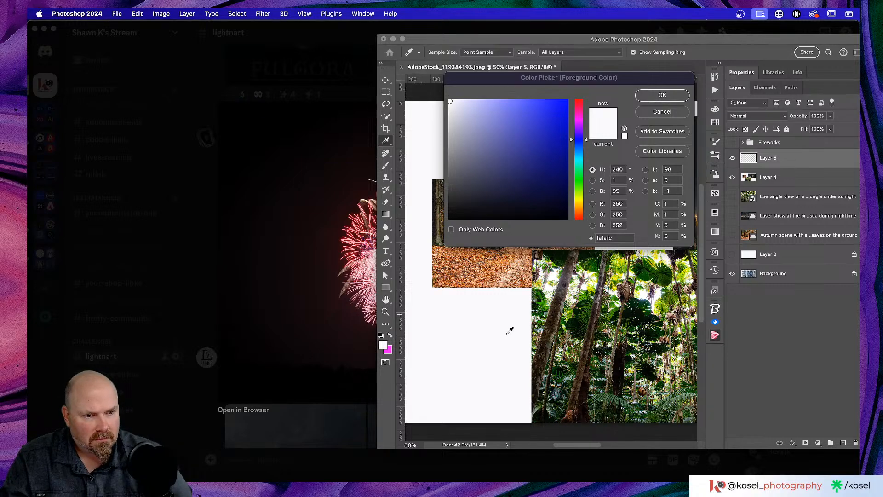
{"action": "left_click", "coordinate": [508, 330]}
{"action": "left_click_drag", "start_coordinate": [508, 330], "coordinate": [367, 273]}
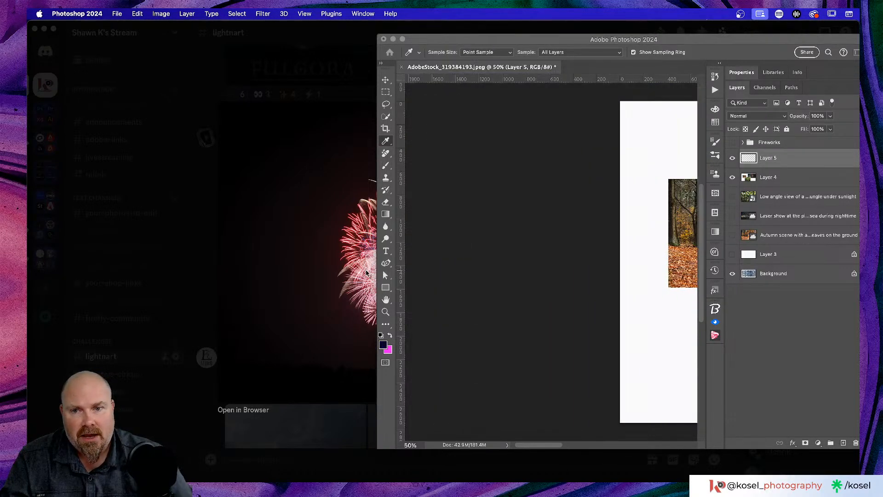
Step: Close Discord's enlarged fireworks photo and return to Photoshop's Color Picker
{"action": "scroll", "coordinate": [491, 275], "scroll_direction": "right", "scroll_amount": 6}
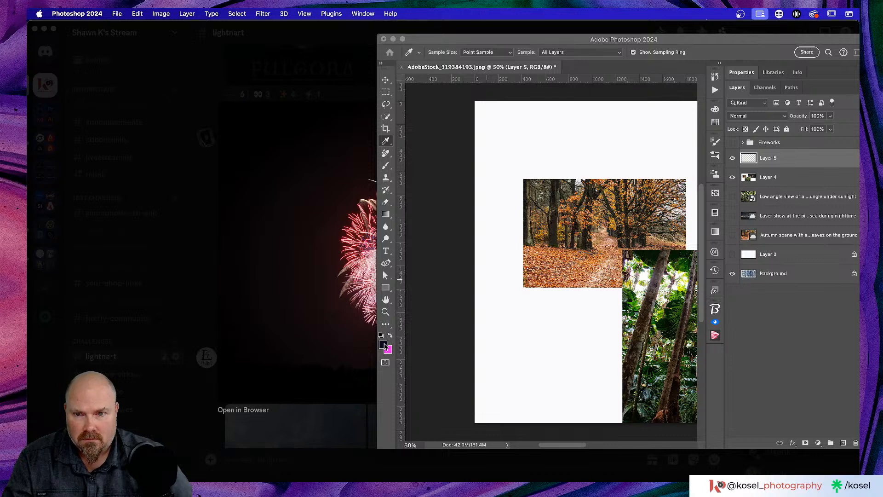
{"action": "left_click", "coordinate": [246, 437]}
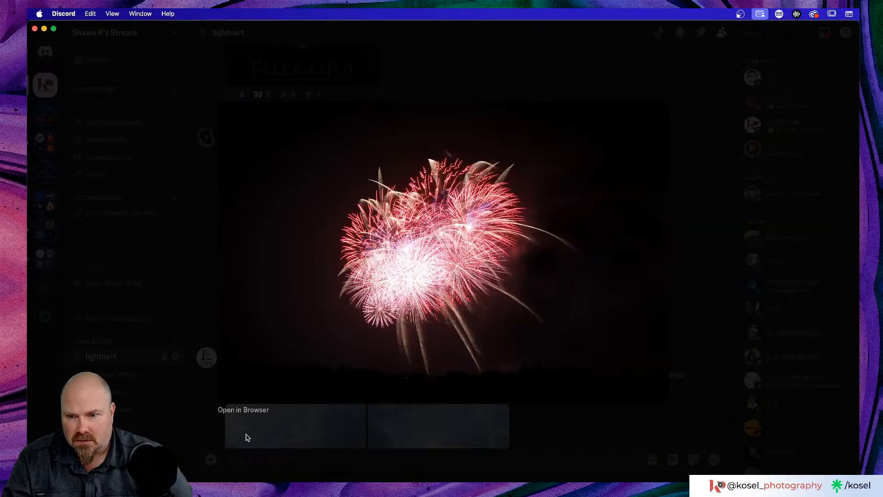
{"action": "left_click", "coordinate": [200, 430]}
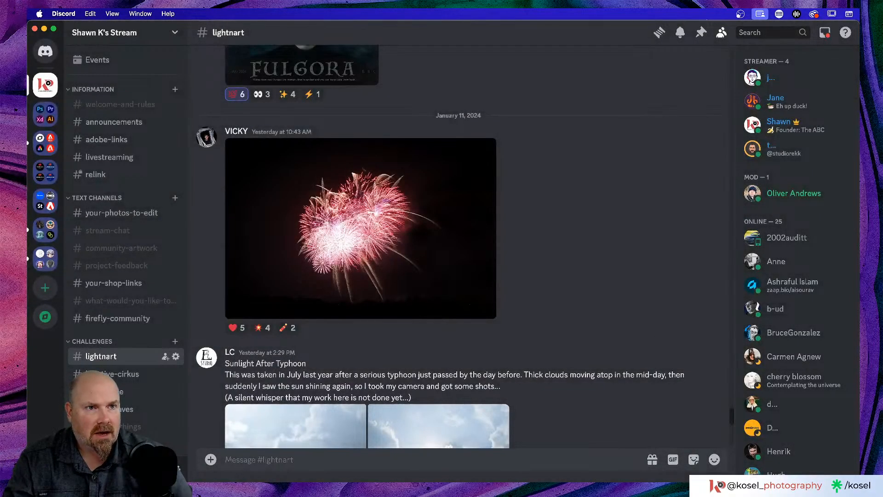
{"action": "key", "text": "super+Tab"}
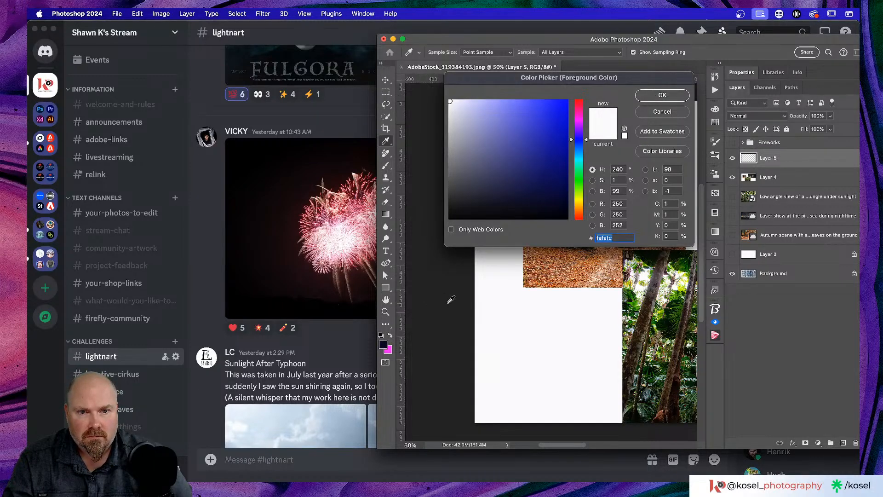
Step: Sample the fireworks photo with the eyedropper to set the pending colour to 2801a3, then switch to Chrome
{"action": "left_click_drag", "start_coordinate": [502, 300], "coordinate": [340, 242]}
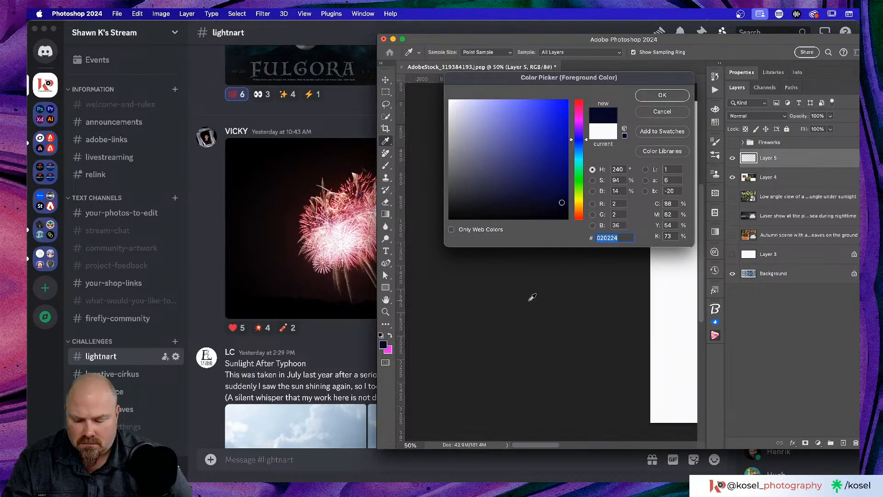
{"action": "left_click_drag", "start_coordinate": [529, 300], "coordinate": [338, 235]}
{"action": "left_click_drag", "start_coordinate": [477, 272], "coordinate": [333, 244]}
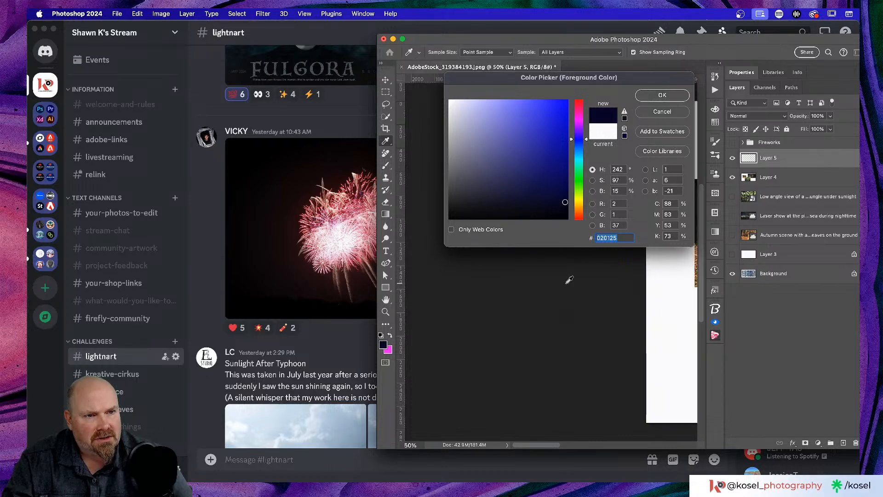
{"action": "scroll", "coordinate": [566, 284], "scroll_direction": "right", "scroll_amount": 10}
{"action": "scroll", "coordinate": [566, 283], "scroll_direction": "up", "scroll_amount": 2}
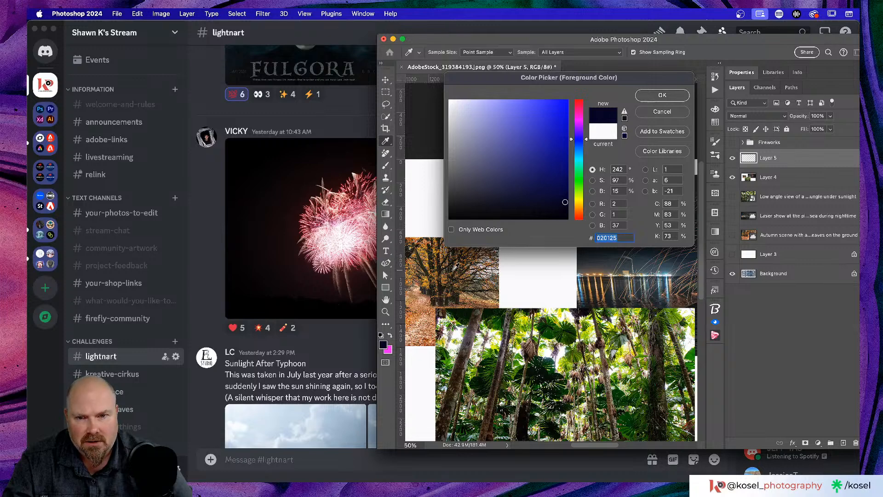
{"action": "left_click_drag", "start_coordinate": [452, 270], "coordinate": [352, 218]}
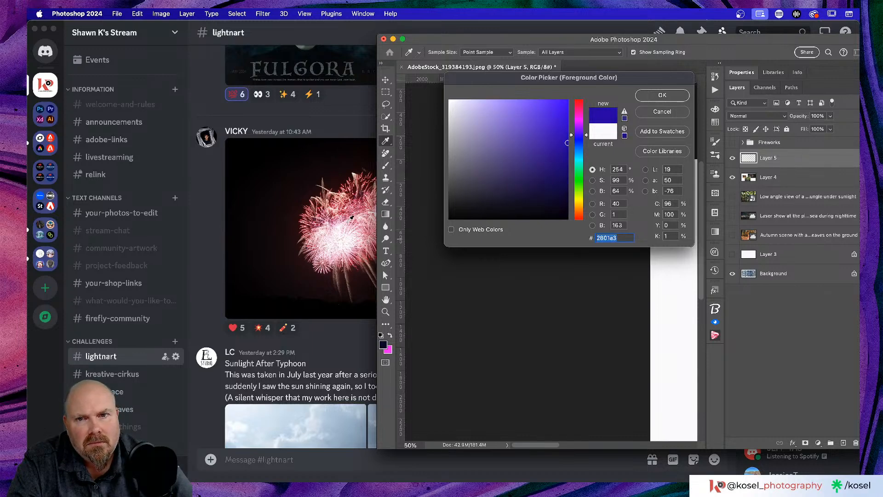
{"action": "left_click", "coordinate": [285, 35]}
{"action": "key", "text": "super+Tab"}
{"action": "key", "text": "super+Tab"}
{"action": "key", "text": "super+Tab"}
{"action": "key", "text": "super+Tab"}
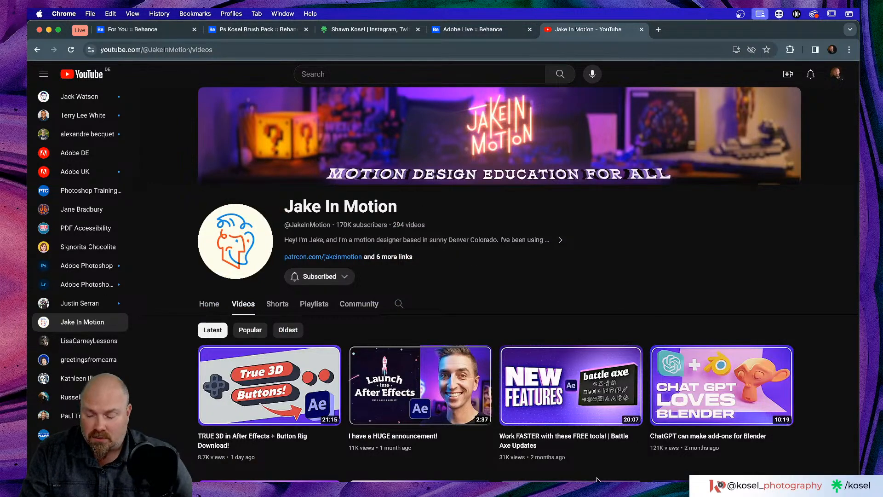
Step: Sample a foreground colour from outside the canvas, then bring up Chrome's Adobe Live Behance tab
{"action": "key", "text": "super+Tab"}
{"action": "key", "text": "super+Tab"}
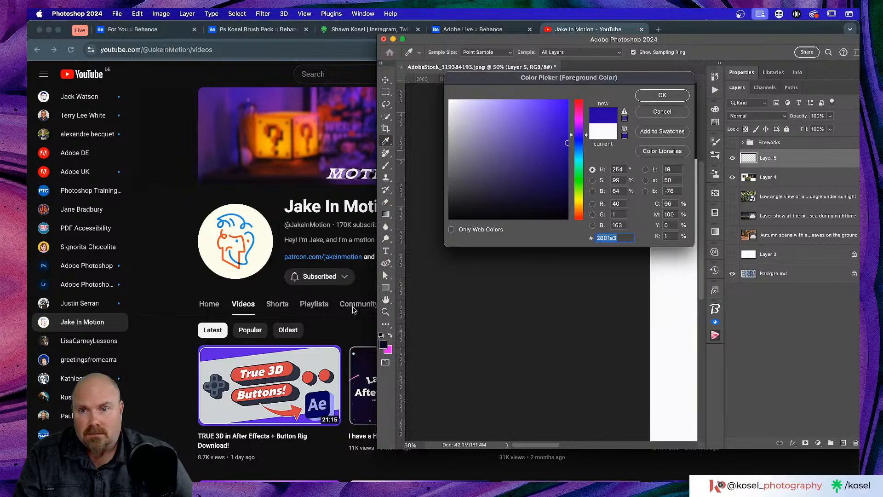
{"action": "scroll", "coordinate": [218, 283], "scroll_direction": "down", "scroll_amount": 2}
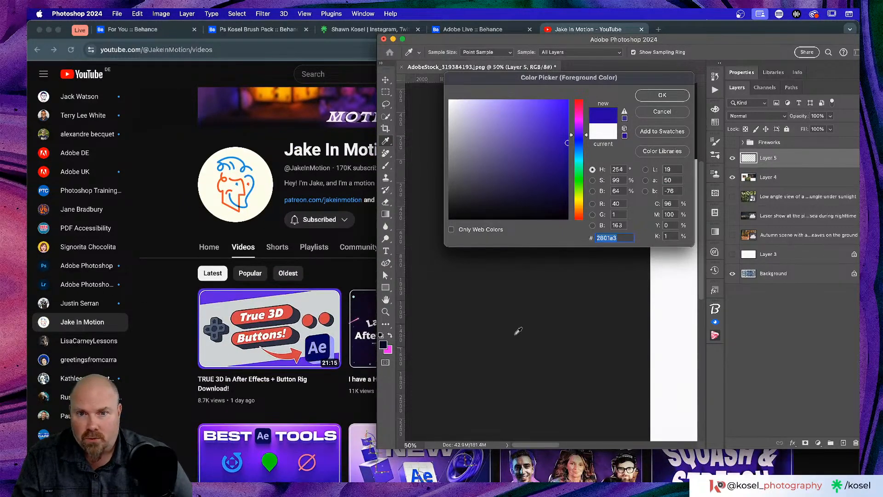
{"action": "scroll", "coordinate": [654, 304], "scroll_direction": "right", "scroll_amount": 10}
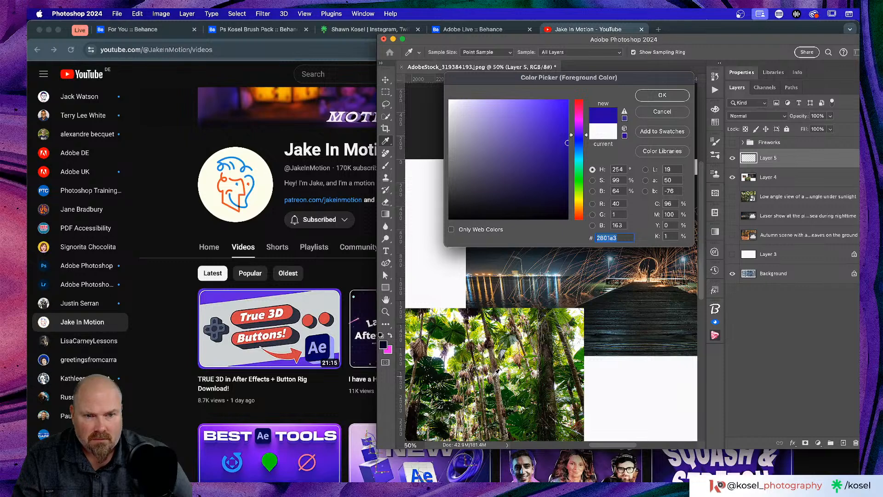
{"action": "left_click_drag", "start_coordinate": [438, 328], "coordinate": [525, 318]}
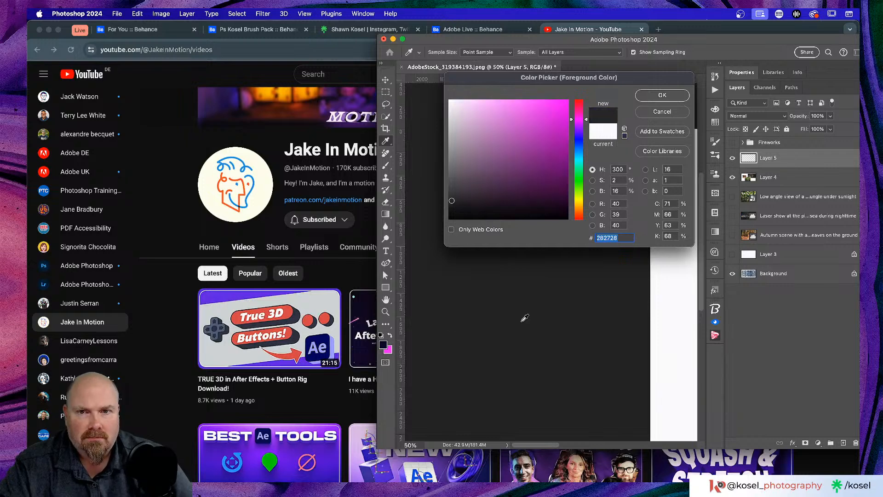
{"action": "left_click", "coordinate": [487, 30]}
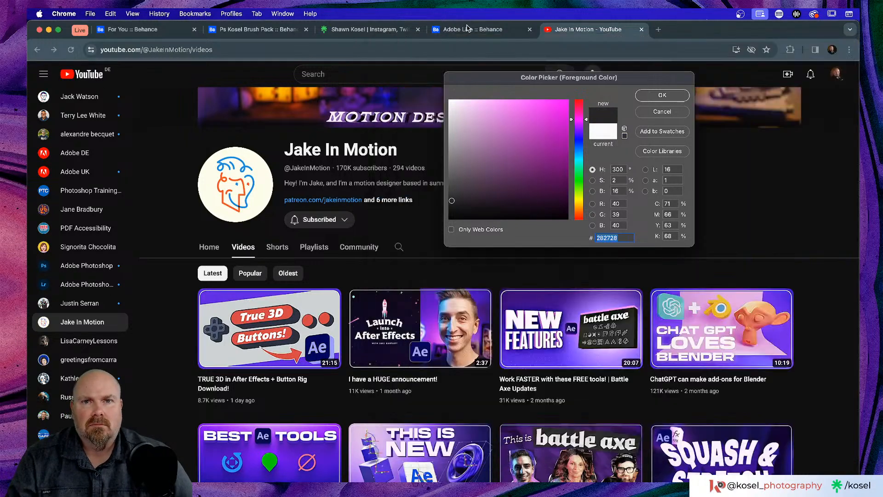
Step: Return to Photoshop and sample colours, including a brown, from the collage photos with the eyedropper
{"action": "left_click", "coordinate": [372, 31]}
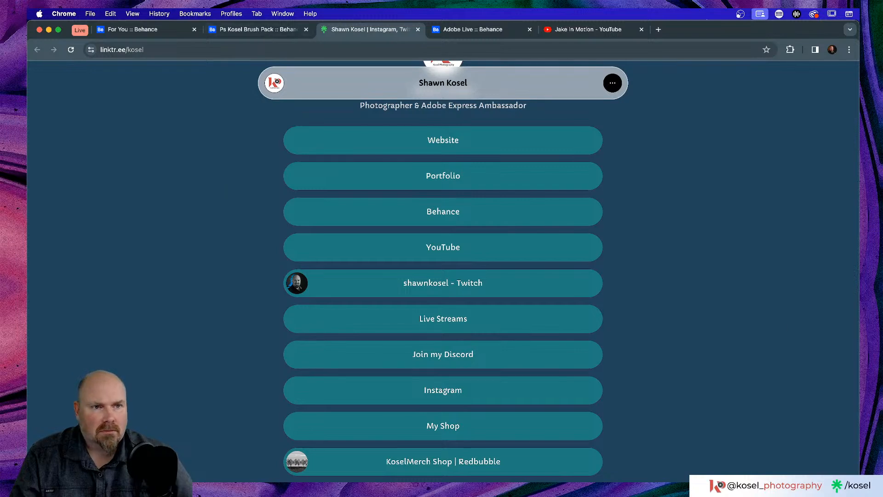
{"action": "key", "text": "super+Tab"}
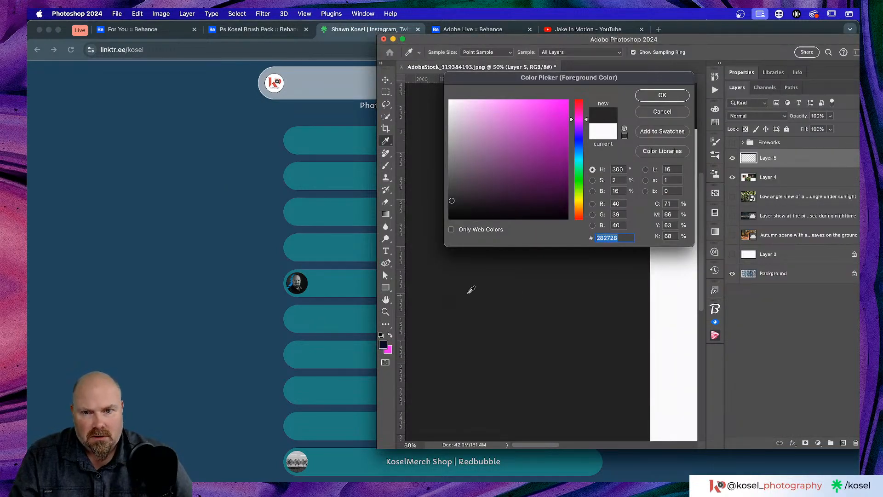
{"action": "scroll", "coordinate": [569, 310], "scroll_direction": "right", "scroll_amount": 10}
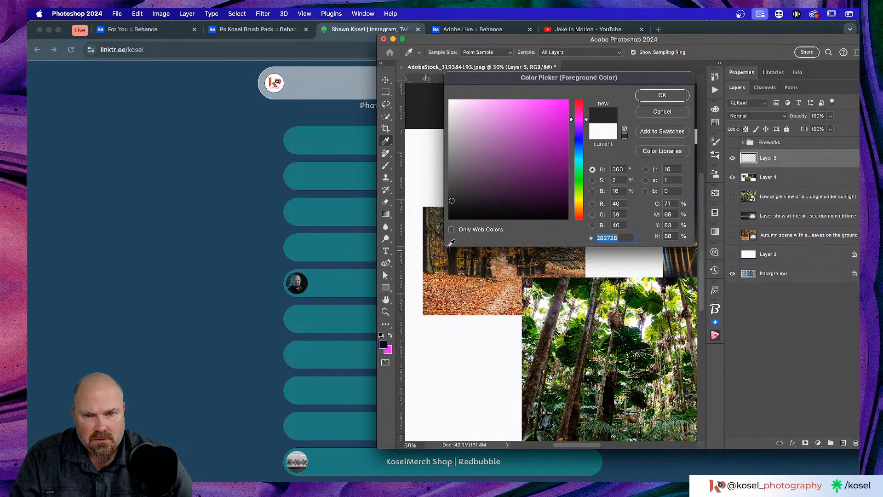
{"action": "scroll", "coordinate": [459, 291], "scroll_direction": "left", "scroll_amount": 1}
{"action": "left_click_drag", "start_coordinate": [462, 286], "coordinate": [529, 292]}
{"action": "scroll", "coordinate": [529, 293], "scroll_direction": "right", "scroll_amount": 3}
{"action": "scroll", "coordinate": [527, 291], "scroll_direction": "up", "scroll_amount": 3}
{"action": "scroll", "coordinate": [527, 291], "scroll_direction": "left", "scroll_amount": 4}
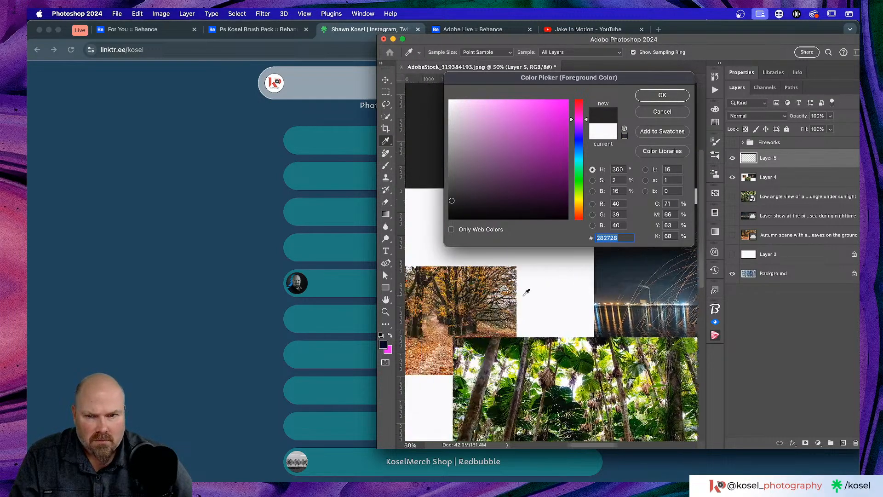
{"action": "left_click", "coordinate": [475, 327]}
Step: Sample dark navy #020226 from outside the canvas, accept it, then sample the fireworks sky
{"action": "left_click_drag", "start_coordinate": [475, 327], "coordinate": [346, 250]}
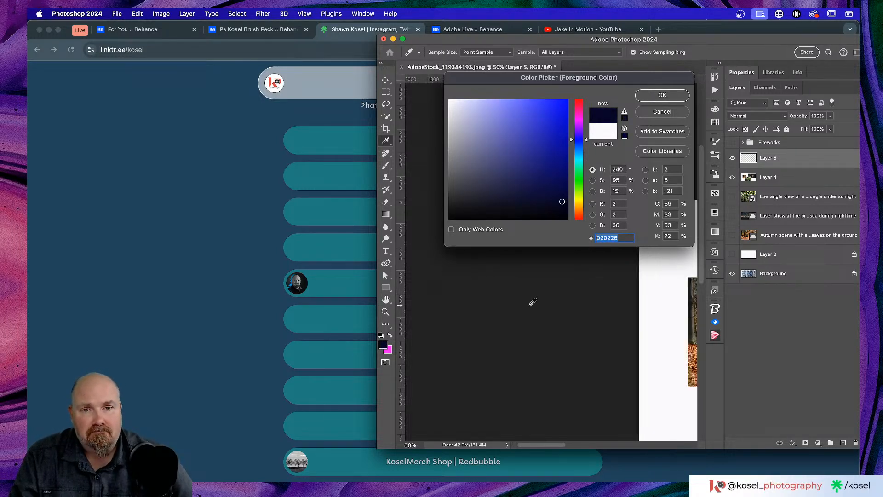
{"action": "scroll", "coordinate": [531, 302], "scroll_direction": "right", "scroll_amount": 10}
{"action": "scroll", "coordinate": [531, 304], "scroll_direction": "left", "scroll_amount": 1}
{"action": "scroll", "coordinate": [534, 301], "scroll_direction": "left", "scroll_amount": 1}
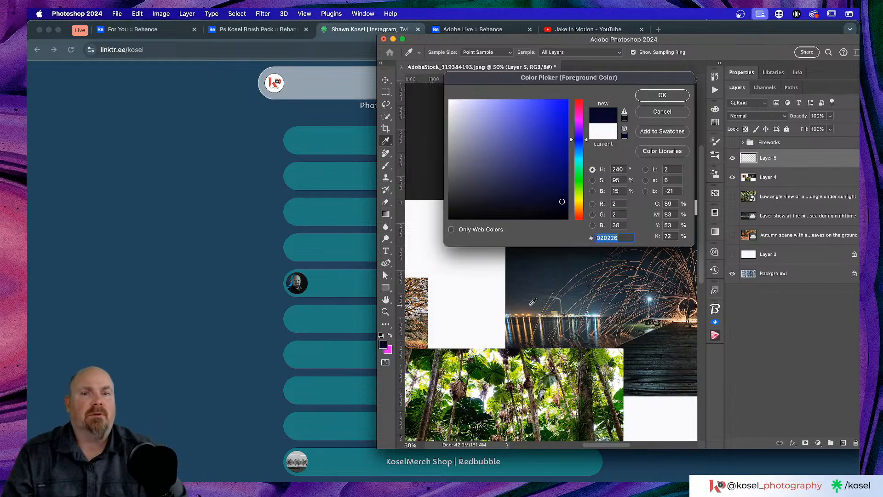
{"action": "left_click", "coordinate": [664, 97]}
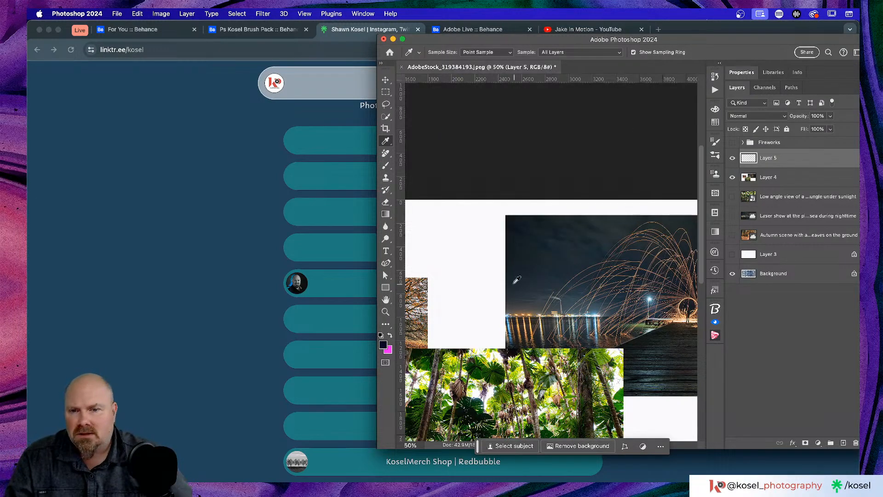
{"action": "scroll", "coordinate": [598, 288], "scroll_direction": "right", "scroll_amount": 5}
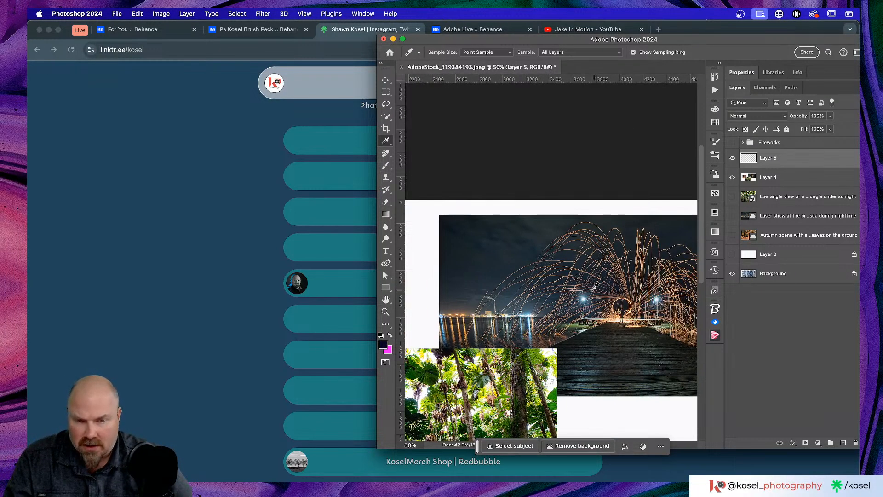
{"action": "left_click", "coordinate": [512, 246]}
Step: Sample a navy from the browser and move the Photoshop window out of the way
{"action": "left_click_drag", "start_coordinate": [512, 247], "coordinate": [331, 244]}
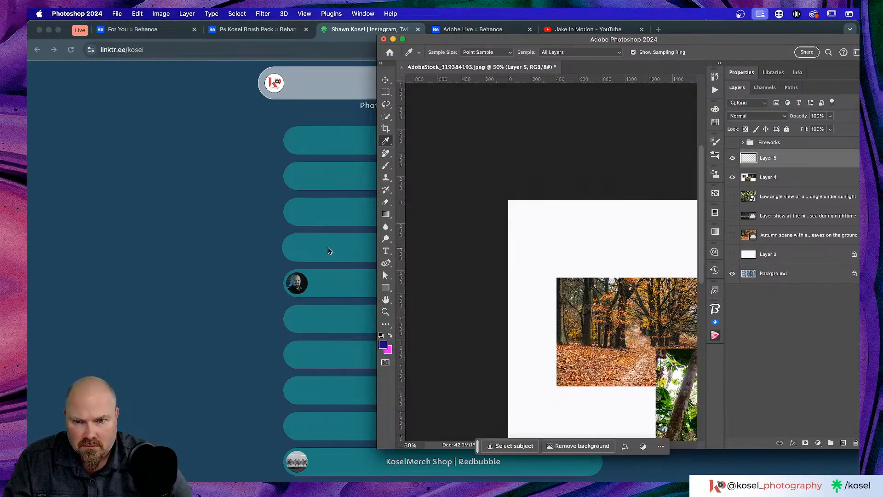
{"action": "left_click_drag", "start_coordinate": [669, 40], "coordinate": [313, 16]}
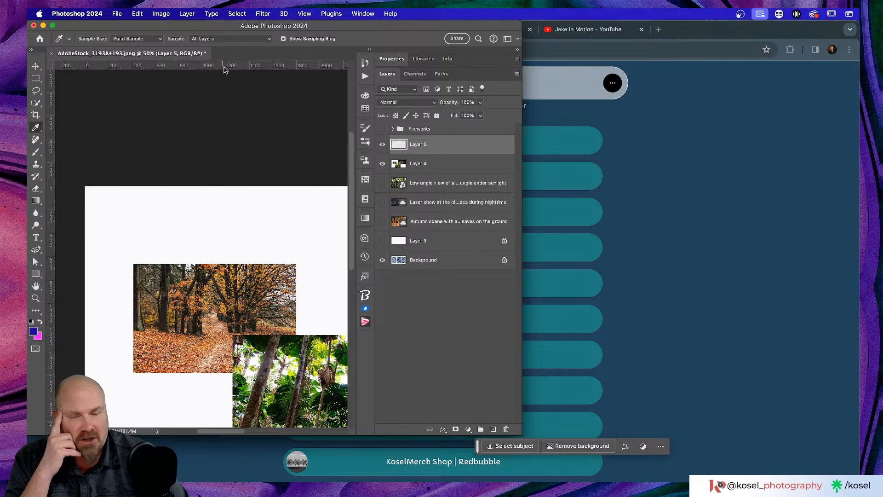
{"action": "left_click_drag", "start_coordinate": [235, 26], "coordinate": [565, 63]}
Step: Bring the Behance brush pack page forward and cycle through the running apps
{"action": "left_click", "coordinate": [243, 29]}
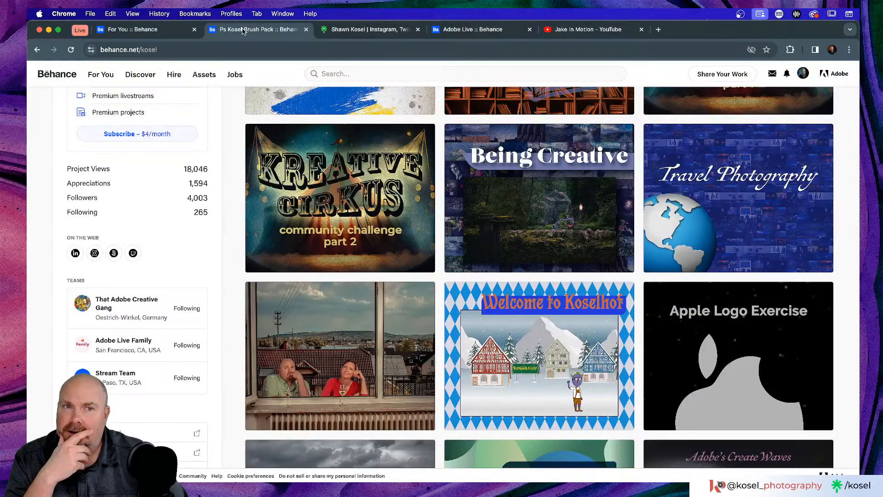
{"action": "key", "text": "super+Tab"}
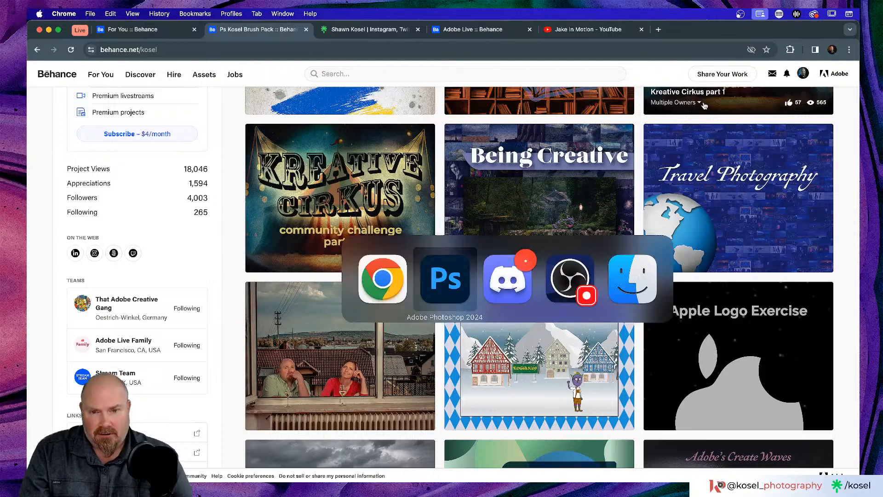
{"action": "key", "text": "super+Tab"}
Step: Return to the Photoshop collage at 200% zoom and select the Move tool
{"action": "key", "text": "super+Tab"}
{"action": "key", "text": "super+Tab"}
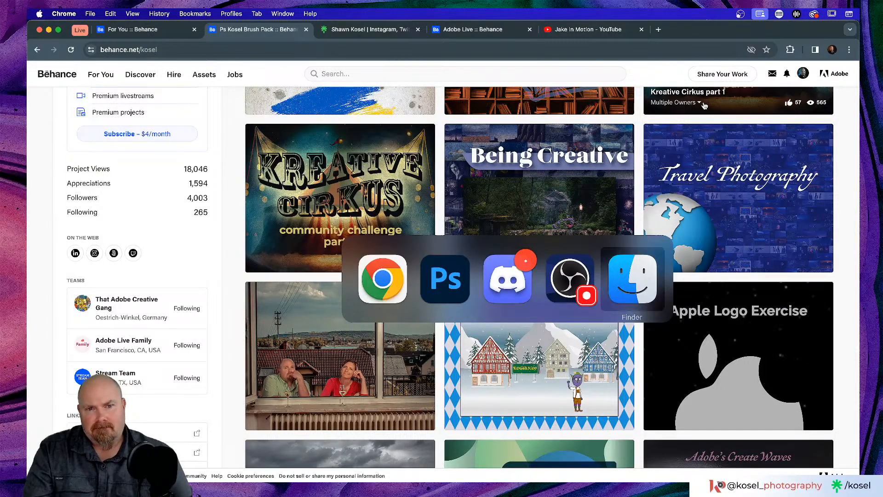
{"action": "key", "text": "super+Tab"}
{"action": "key", "text": "super+Tab"}
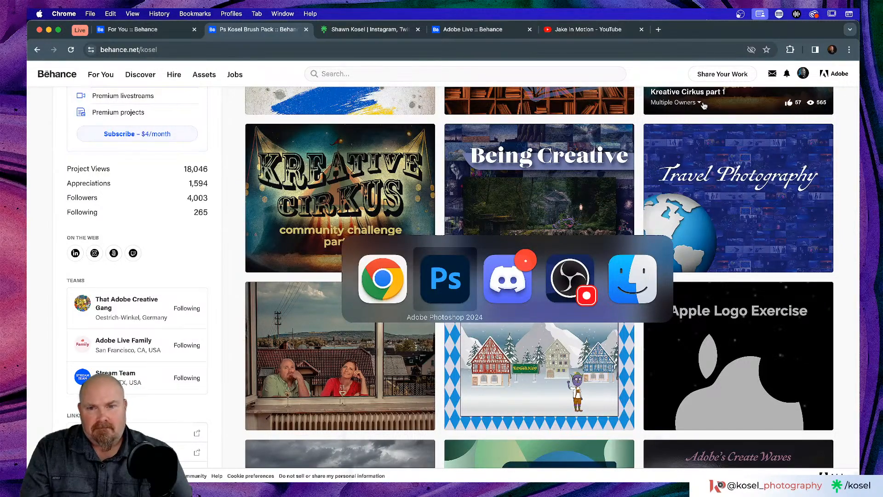
{"action": "scroll", "coordinate": [538, 239], "scroll_direction": "down", "scroll_amount": 4}
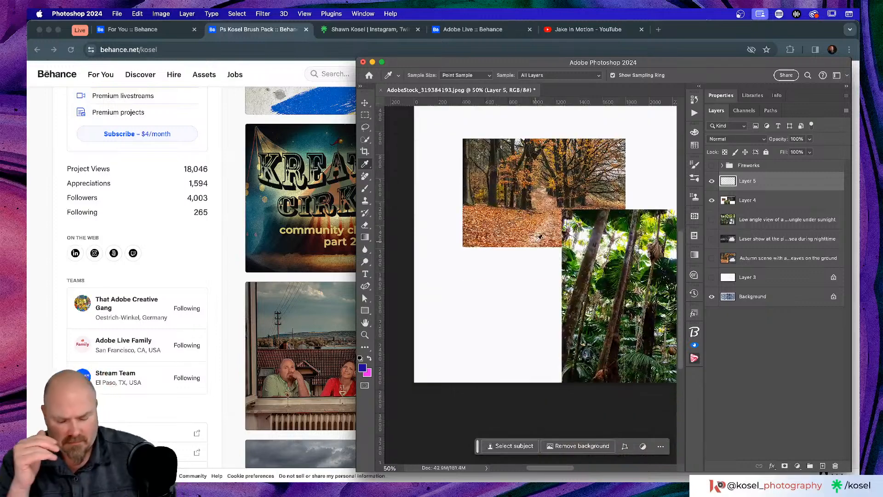
{"action": "scroll", "coordinate": [540, 238], "scroll_direction": "up", "scroll_amount": 3}
{"action": "scroll", "coordinate": [540, 238], "scroll_direction": "up", "scroll_amount": 5}
{"action": "scroll", "coordinate": [539, 238], "scroll_direction": "right", "scroll_amount": 2}
{"action": "left_click", "coordinate": [363, 104]}
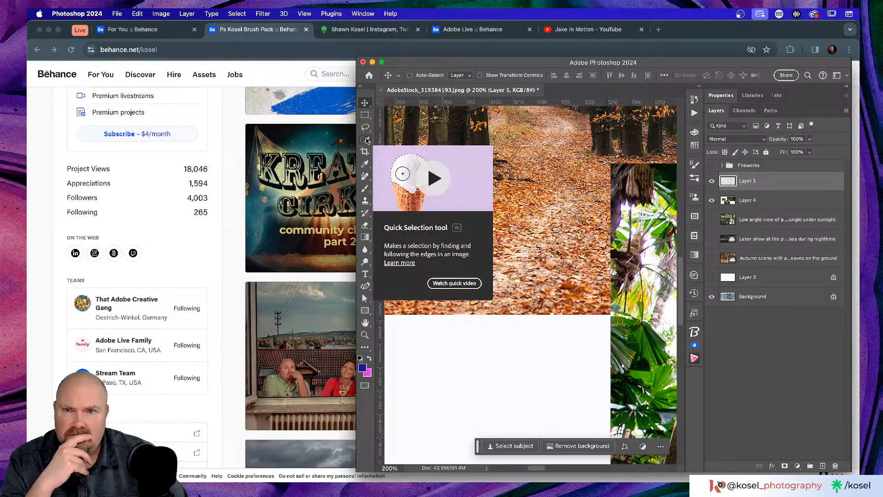
{"action": "scroll", "coordinate": [580, 188], "scroll_direction": "right", "scroll_amount": 3}
{"action": "left_click_drag", "start_coordinate": [777, 184], "coordinate": [778, 185]}
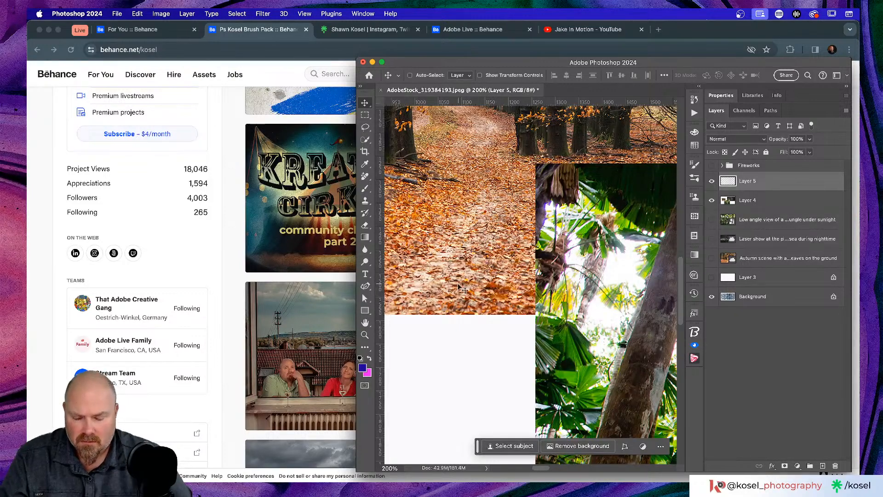
Step: With the Eyedropper, sample near-black, a Behance blue, and finally the canvas's dark grey
{"action": "key", "text": "i"}
{"action": "left_click_drag", "start_coordinate": [457, 282], "coordinate": [331, 240]}
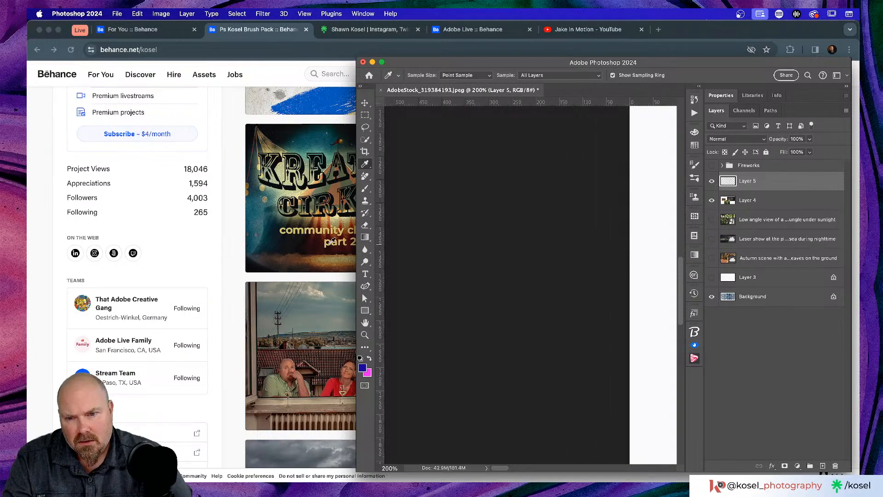
{"action": "left_click_drag", "start_coordinate": [344, 311], "coordinate": [463, 305]}
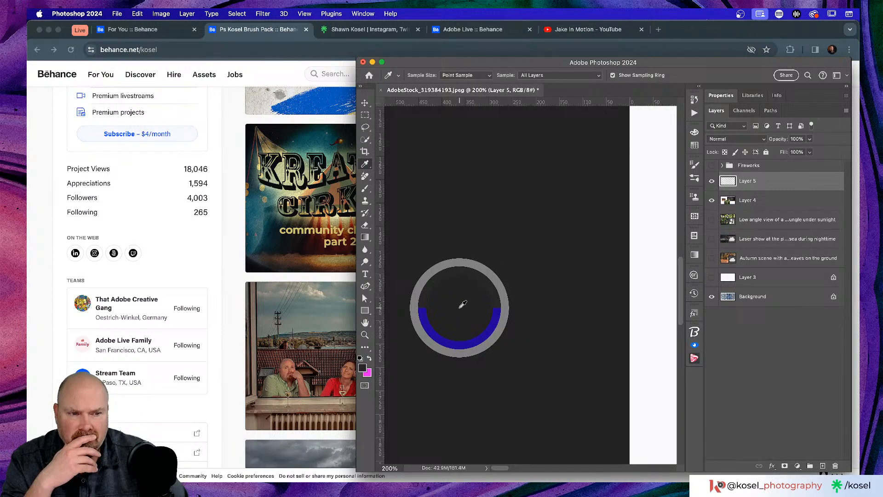
{"action": "left_click_drag", "start_coordinate": [462, 304], "coordinate": [206, 193]}
{"action": "left_click_drag", "start_coordinate": [176, 245], "coordinate": [548, 228]}
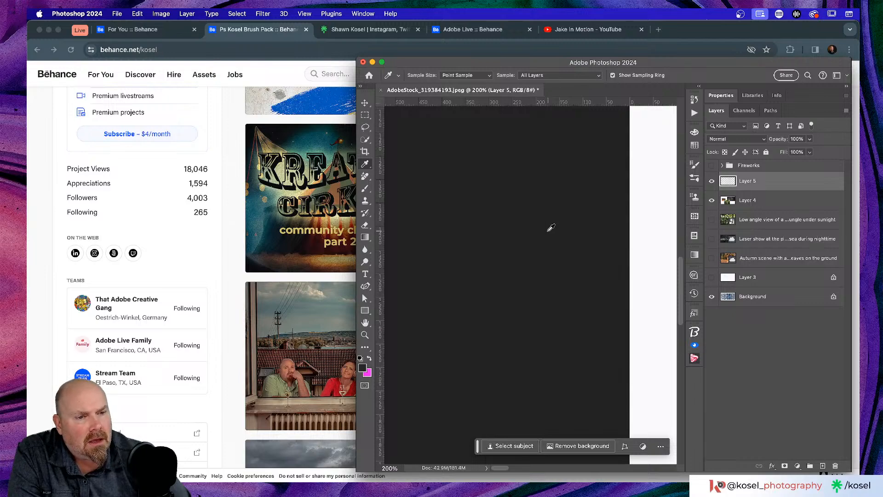
{"action": "scroll", "coordinate": [551, 228], "scroll_direction": "right", "scroll_amount": 8}
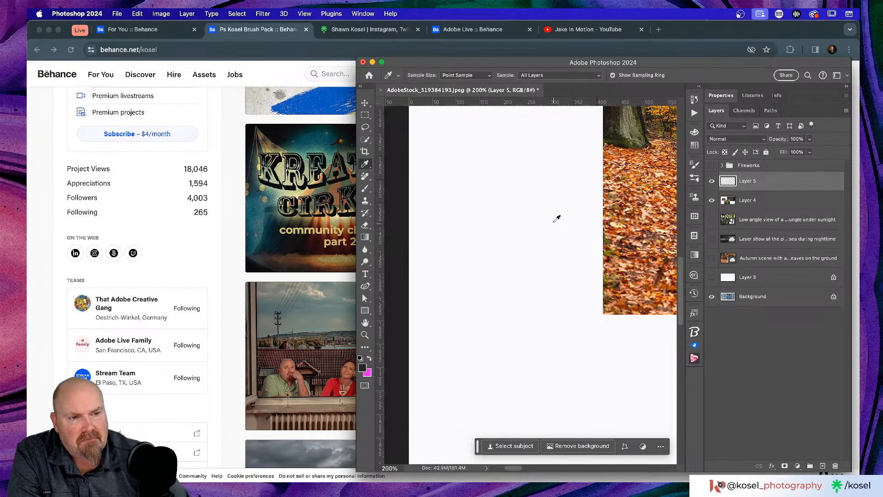
{"action": "scroll", "coordinate": [557, 221], "scroll_direction": "right", "scroll_amount": 10}
{"action": "left_click_drag", "start_coordinate": [659, 69], "coordinate": [328, 29]}
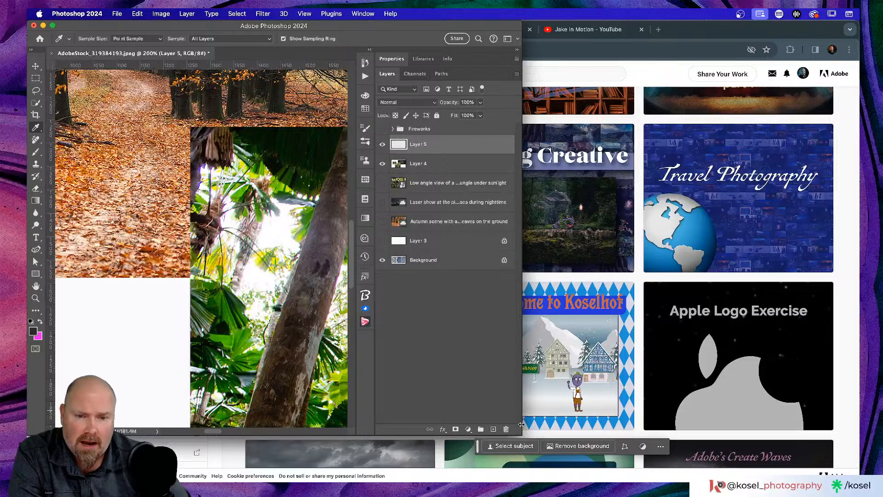
Step: Enlarge the Photoshop window and open the Being Creative project's options on Behance
{"action": "left_click_drag", "start_coordinate": [554, 422], "coordinate": [858, 399]}
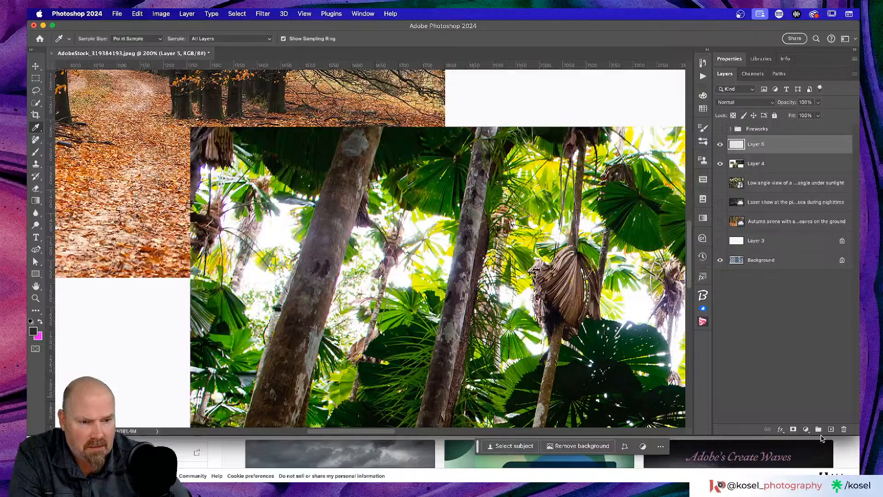
{"action": "left_click", "coordinate": [819, 441]}
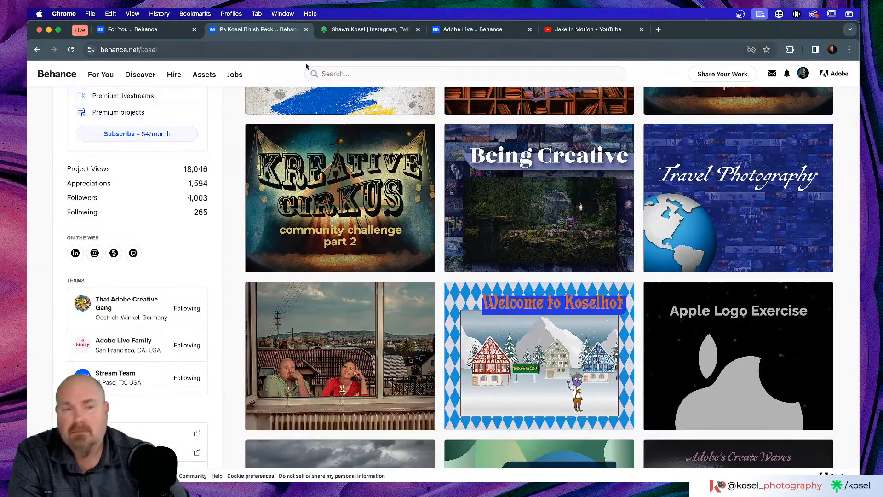
{"action": "left_click", "coordinate": [462, 136]}
{"action": "key", "text": "super+Tab"}
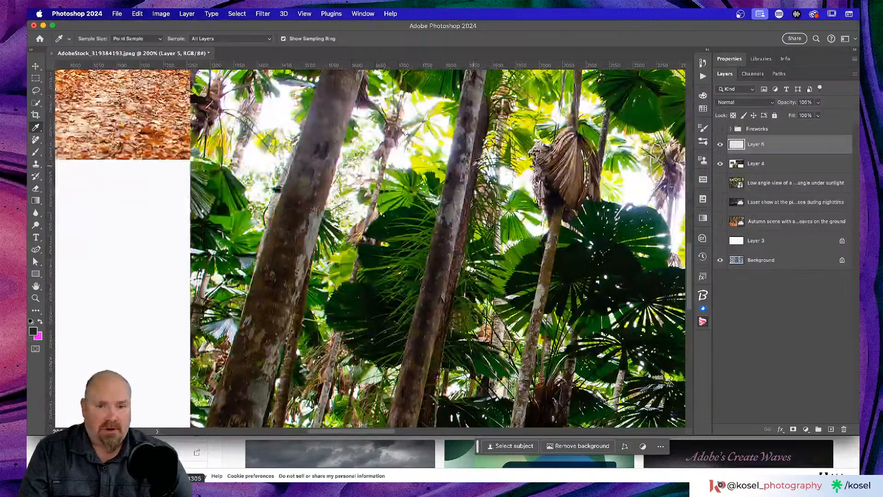
Step: Sample colours from the palm trunk, hide the rulers, and bring up the foreground Color Picker
{"action": "left_click", "coordinate": [255, 371]}
{"action": "left_click_drag", "start_coordinate": [255, 370], "coordinate": [426, 112]}
{"action": "scroll", "coordinate": [426, 121], "scroll_direction": "up", "scroll_amount": 15}
{"action": "scroll", "coordinate": [428, 124], "scroll_direction": "down", "scroll_amount": 10}
{"action": "scroll", "coordinate": [428, 124], "scroll_direction": "left", "scroll_amount": 3}
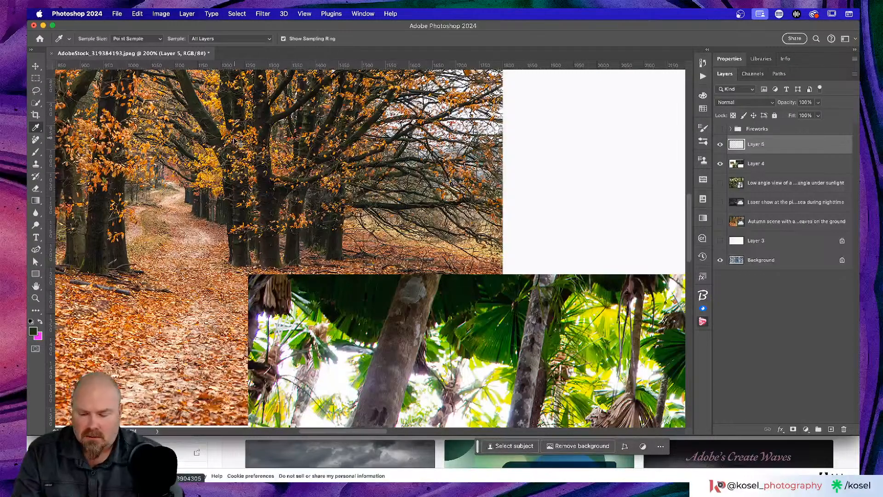
{"action": "key", "text": "super+r"}
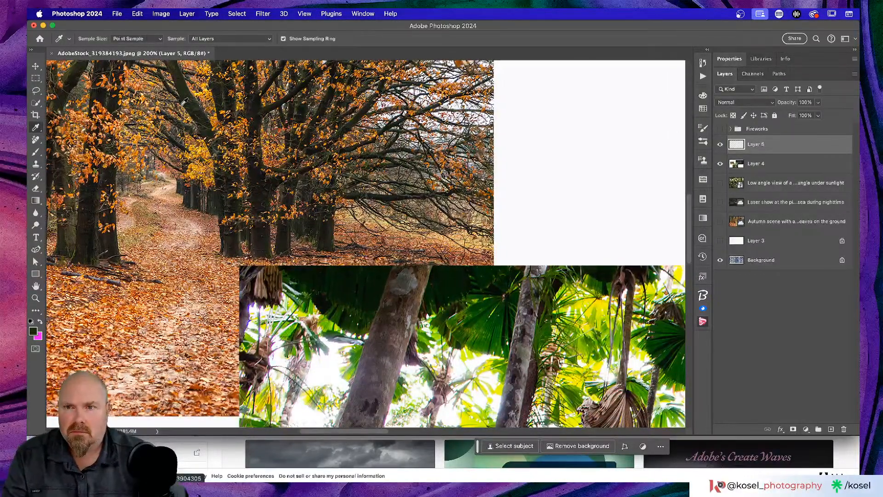
{"action": "mouse_move", "coordinate": [438, 26]}
{"action": "left_mouse_down"}
{"action": "mouse_move", "coordinate": [471, 29]}
{"action": "mouse_move", "coordinate": [438, 28]}
{"action": "left_mouse_up"}
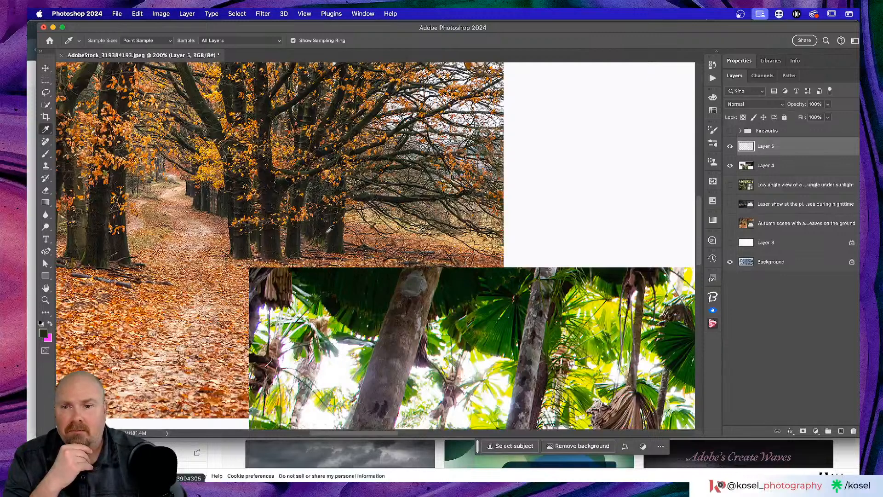
{"action": "left_click", "coordinate": [43, 333]}
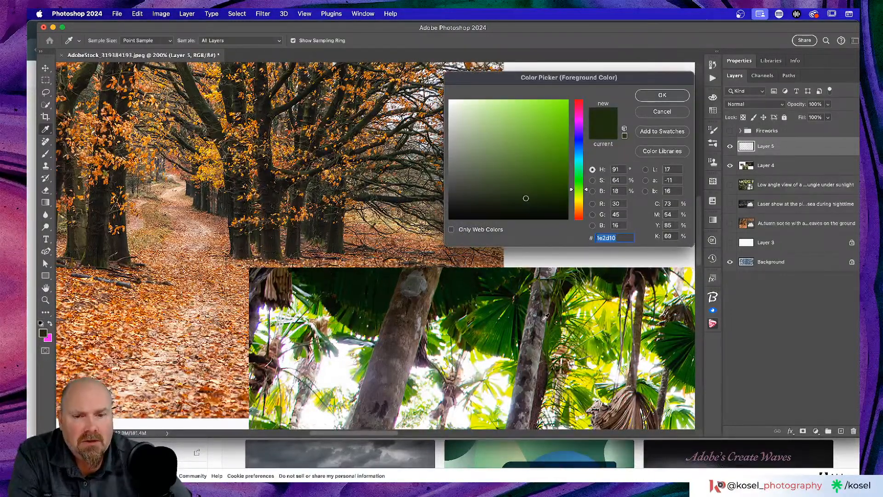
Step: Sample the dark jungle green #021b0a from the photo and accept it as foreground
{"action": "left_click_drag", "start_coordinate": [543, 320], "coordinate": [520, 105]}
{"action": "scroll", "coordinate": [516, 123], "scroll_direction": "up", "scroll_amount": 5}
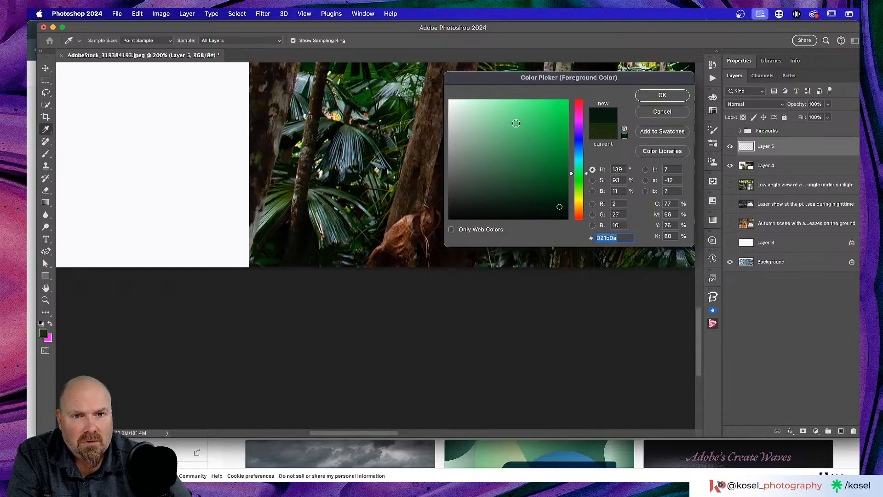
{"action": "scroll", "coordinate": [517, 124], "scroll_direction": "up", "scroll_amount": 2}
{"action": "left_click", "coordinate": [678, 95]}
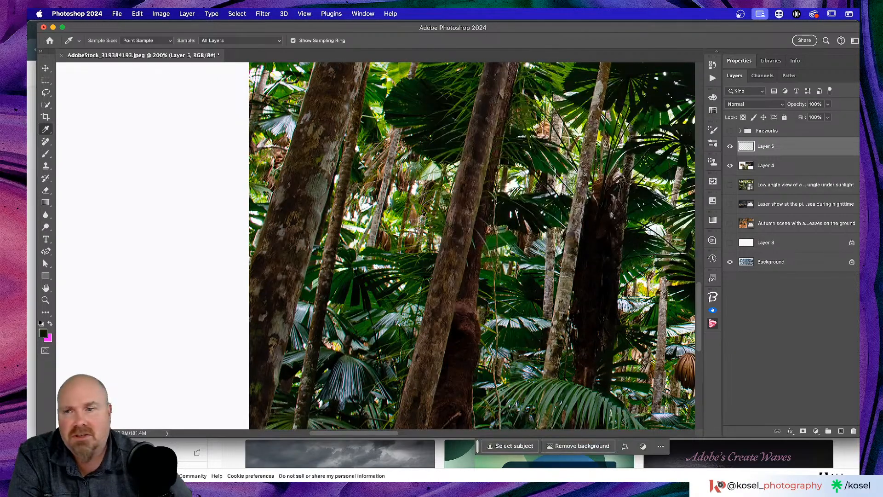
Step: Narrow the Photoshop window from its left edge to reveal the browser
{"action": "left_click_drag", "start_coordinate": [38, 56], "coordinate": [378, 67]}
{"action": "scroll", "coordinate": [583, 316], "scroll_direction": "right", "scroll_amount": 10}
{"action": "scroll", "coordinate": [583, 314], "scroll_direction": "right", "scroll_amount": 3}
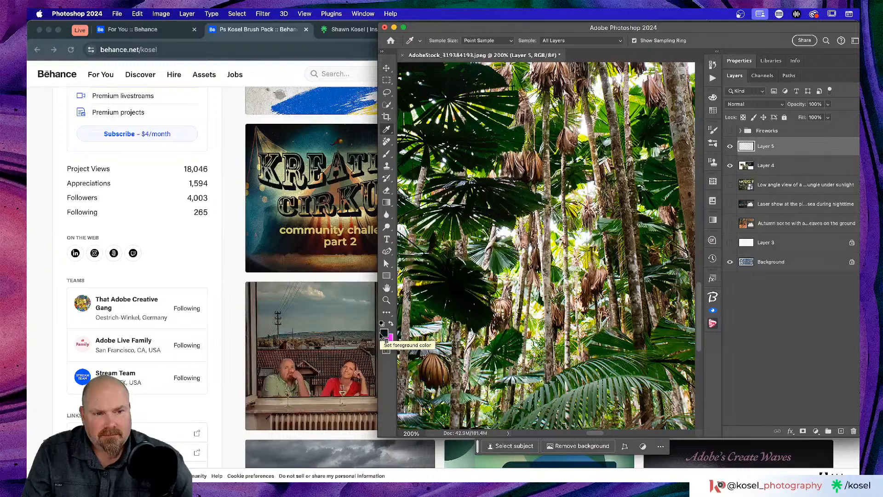
Step: Sample a dark palm-frond colour as the foreground with the Eyedropper
{"action": "left_click_drag", "start_coordinate": [465, 213], "coordinate": [282, 205]}
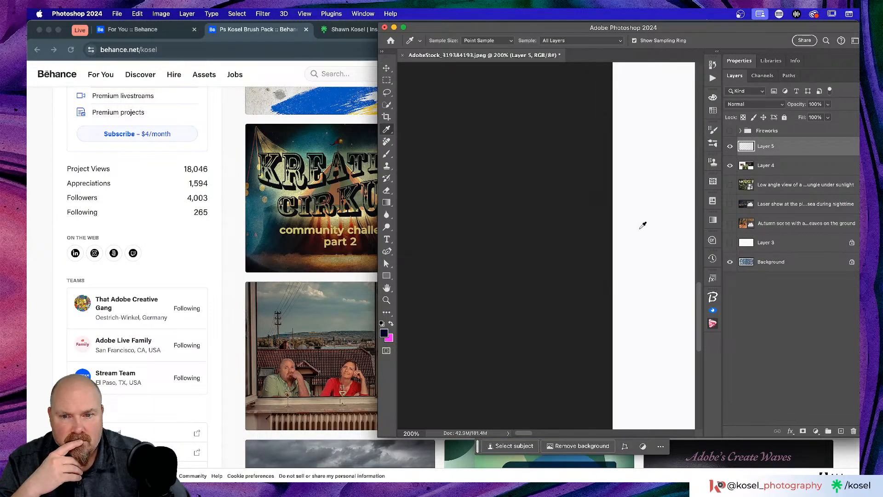
{"action": "scroll", "coordinate": [638, 225], "scroll_direction": "right", "scroll_amount": 5}
{"action": "scroll", "coordinate": [638, 226], "scroll_direction": "right", "scroll_amount": 5}
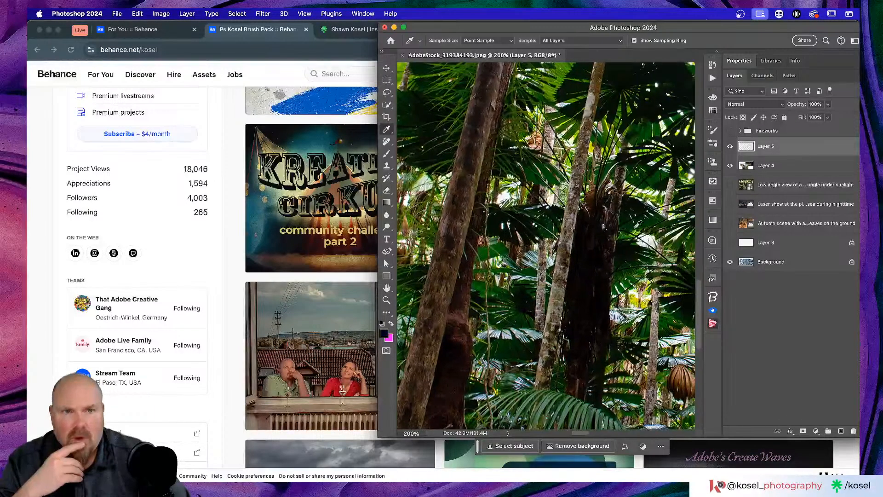
Step: Move, enlarge, then narrow the Photoshop window so the Behance page shows beside it
{"action": "left_click_drag", "start_coordinate": [746, 31], "coordinate": [398, 23]}
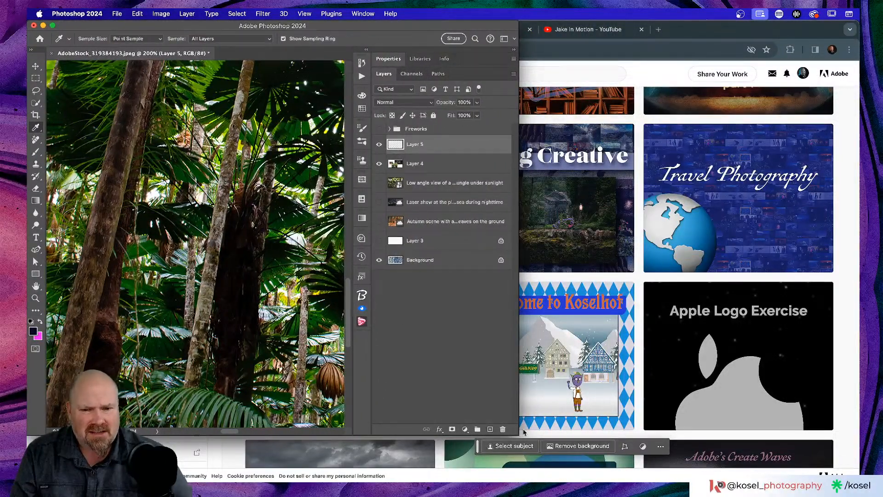
{"action": "left_click_drag", "start_coordinate": [516, 432], "coordinate": [861, 482]}
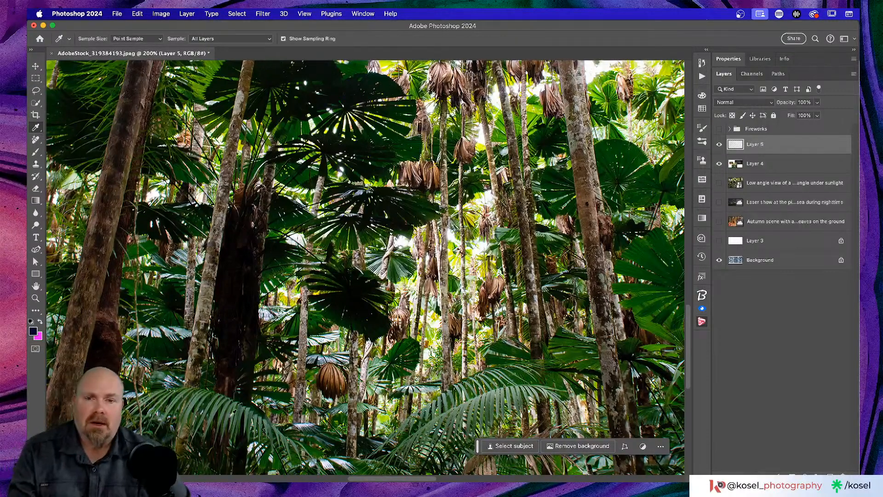
{"action": "left_click_drag", "start_coordinate": [29, 383], "coordinate": [502, 383]}
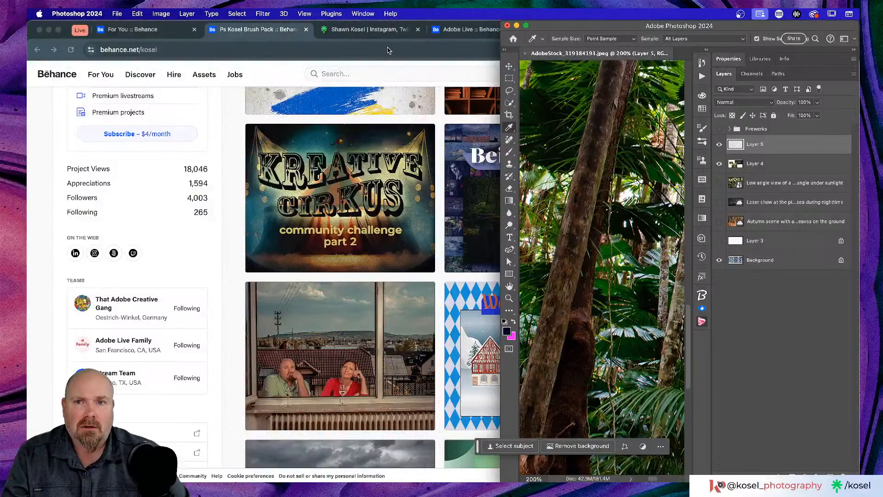
Step: Bring Chrome forward, narrow it beside Photoshop, and switch to the Behance profile tab
{"action": "left_click", "coordinate": [467, 29]}
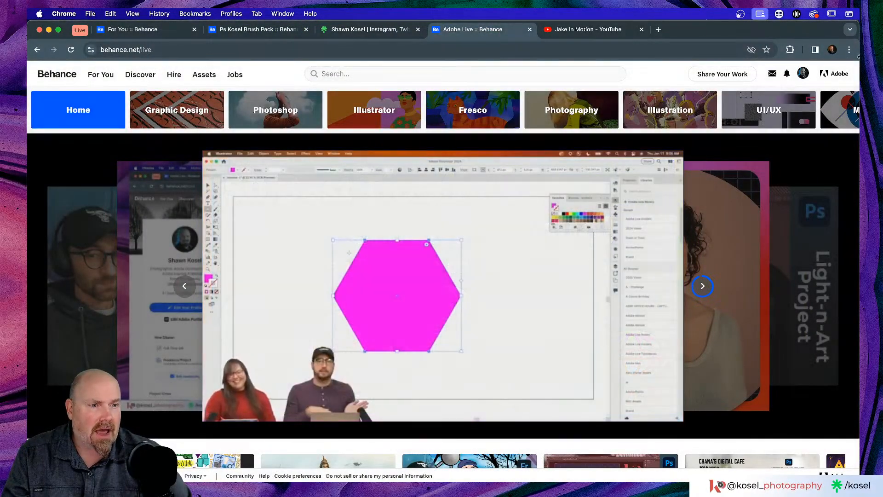
{"action": "left_click_drag", "start_coordinate": [859, 57], "coordinate": [501, 89]}
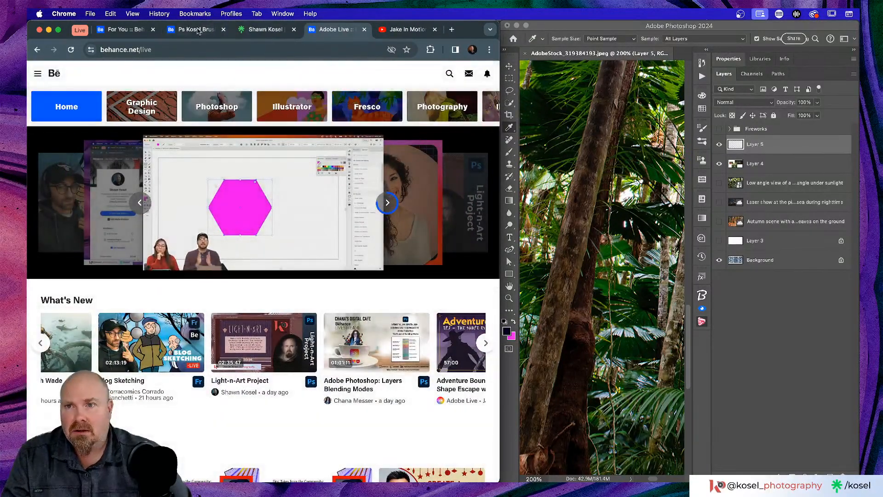
{"action": "left_click", "coordinate": [197, 30]}
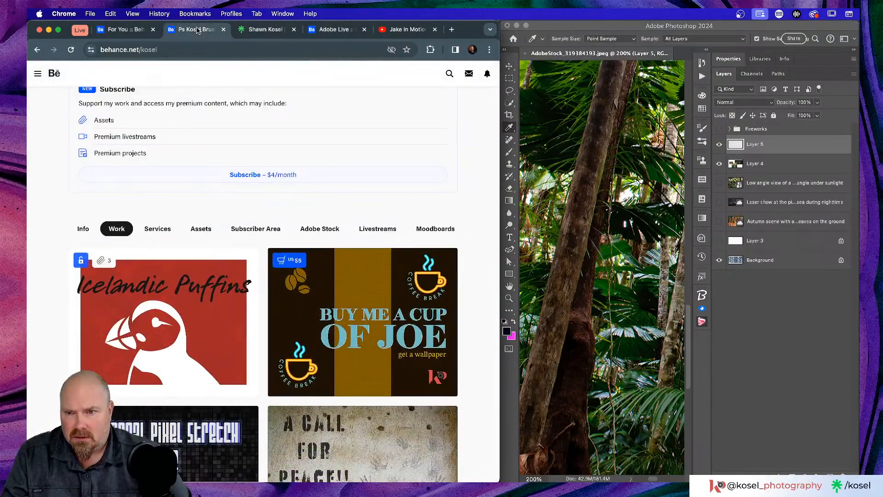
{"action": "scroll", "coordinate": [124, 272], "scroll_direction": "down", "scroll_amount": 3}
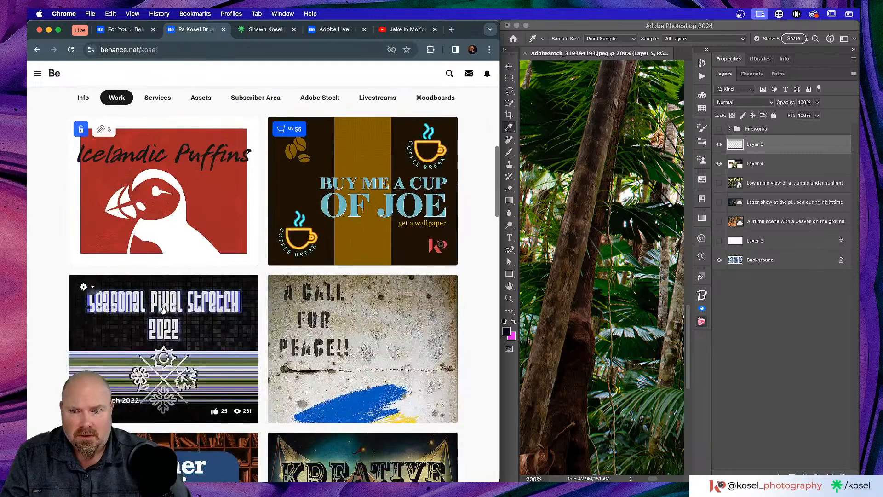
{"action": "scroll", "coordinate": [603, 246], "scroll_direction": "right", "scroll_amount": 3}
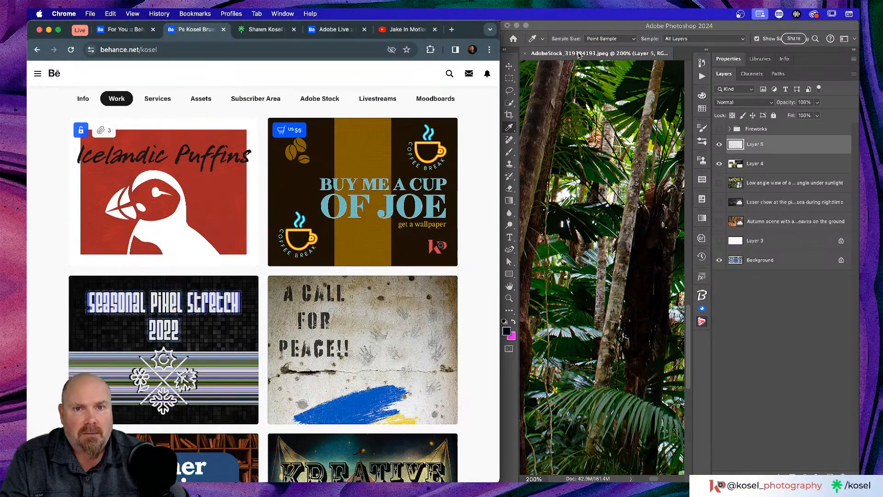
Step: Sample a blue from the Behance page, then widen the browser and Photoshop windows again
{"action": "left_click", "coordinate": [580, 37]}
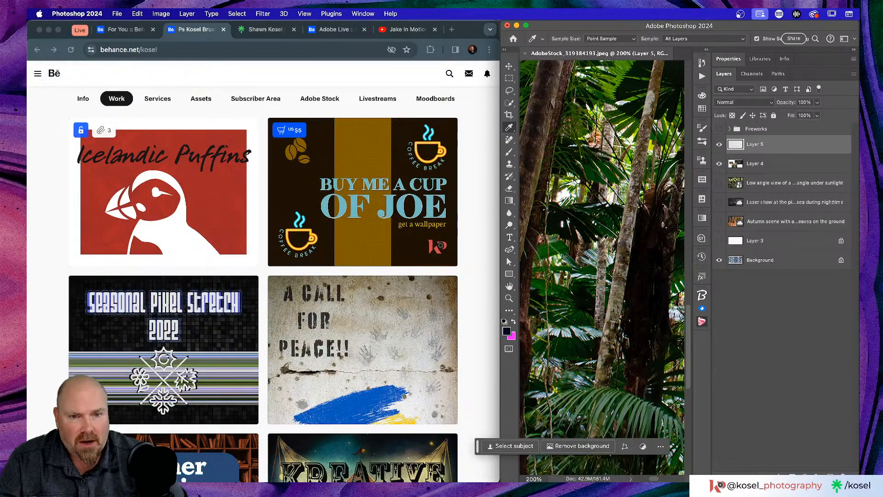
{"action": "left_click_drag", "start_coordinate": [579, 216], "coordinate": [222, 225]}
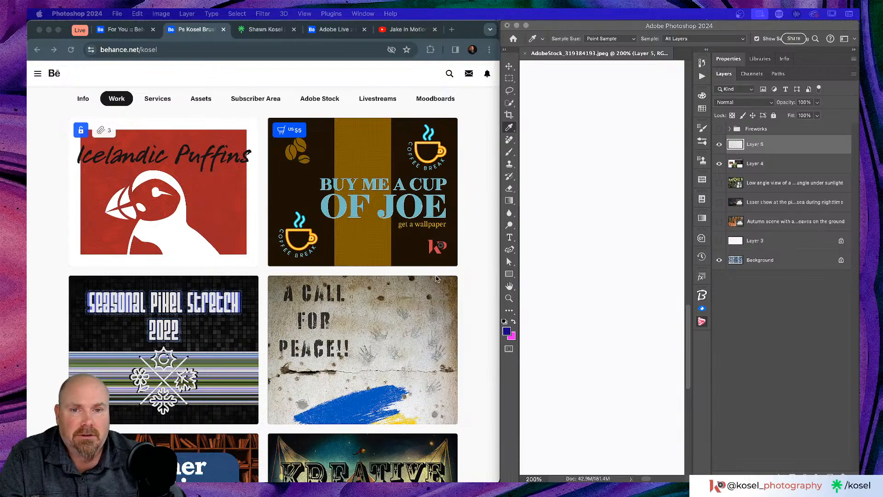
{"action": "left_click", "coordinate": [497, 103]}
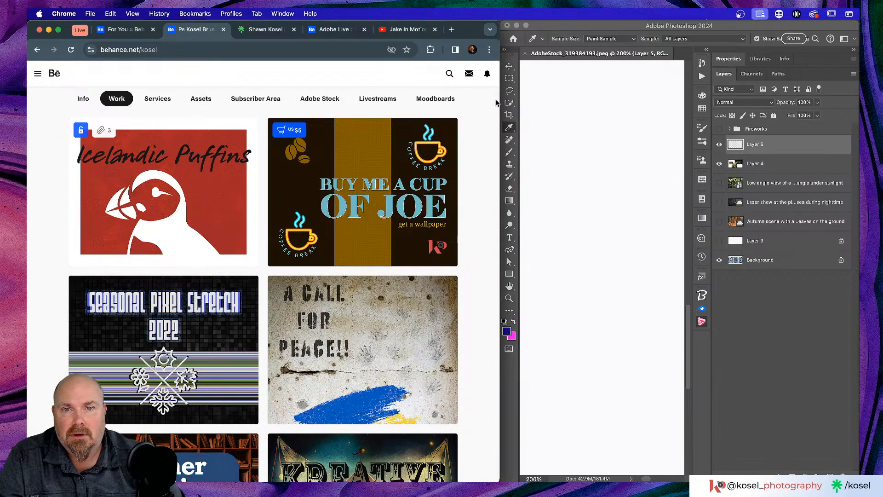
{"action": "left_click_drag", "start_coordinate": [498, 102], "coordinate": [857, 106]}
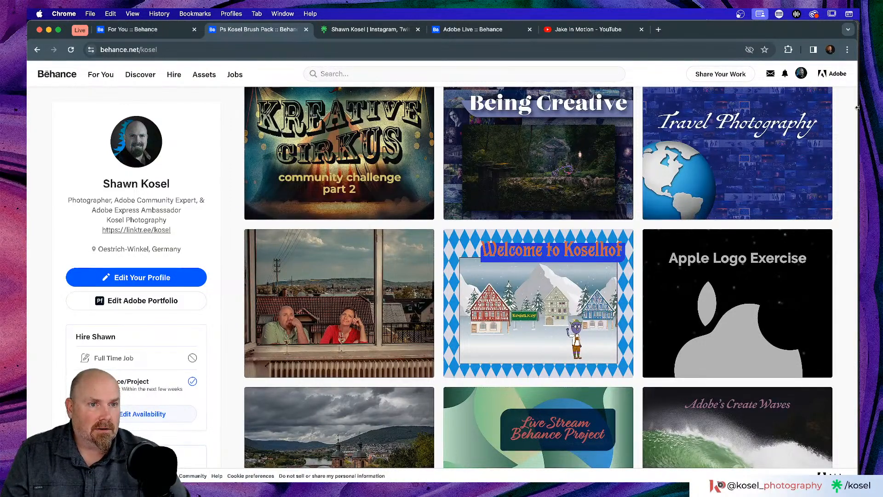
{"action": "left_click_drag", "start_coordinate": [859, 107], "coordinate": [860, 109]}
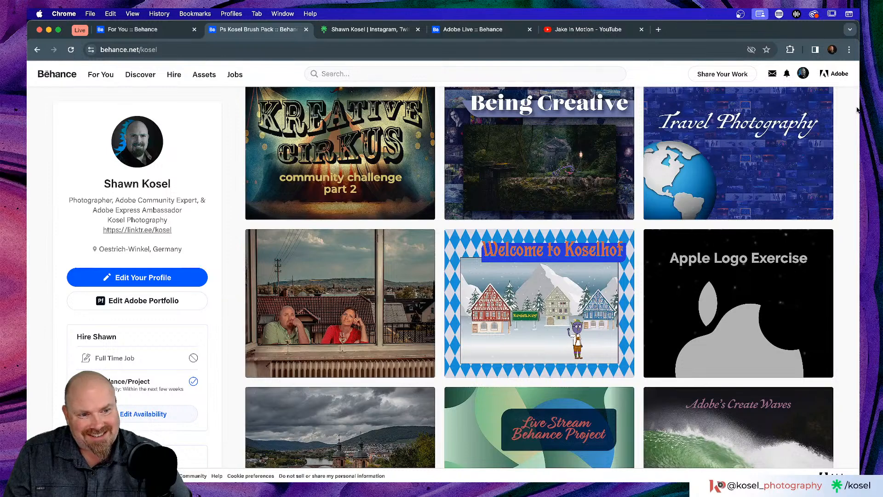
{"action": "key", "text": "super+Tab"}
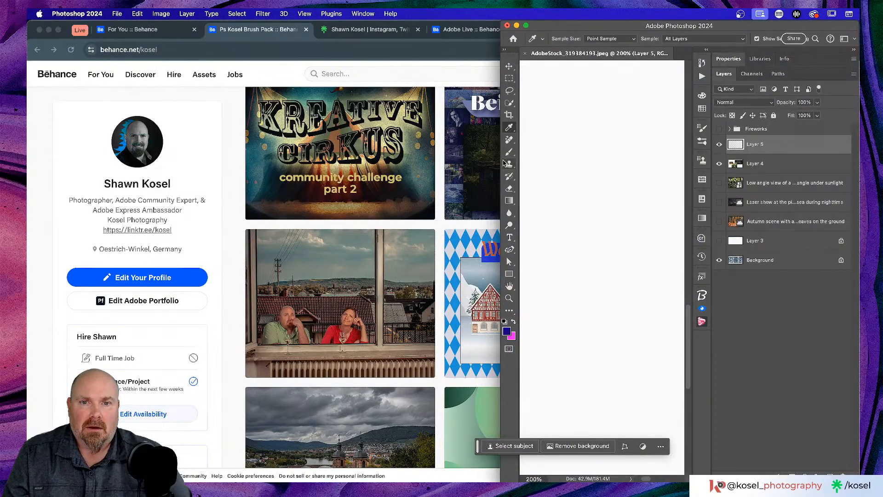
{"action": "left_click_drag", "start_coordinate": [502, 158], "coordinate": [28, 159]}
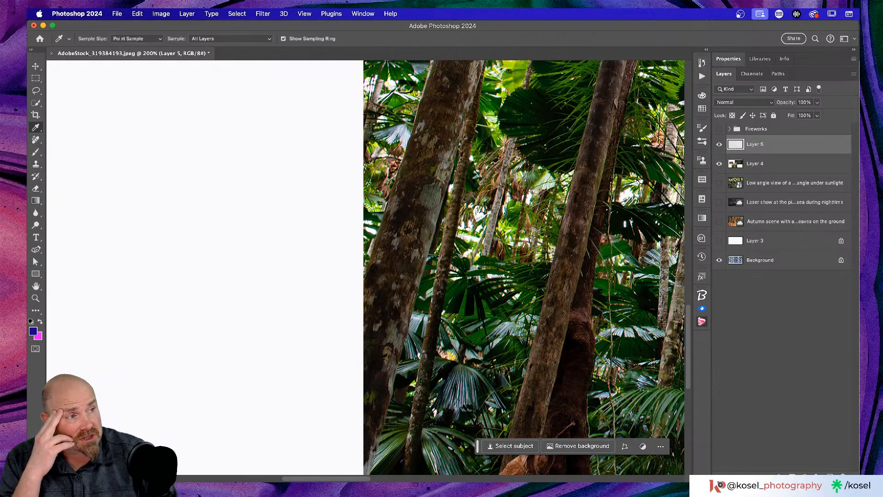
Step: Deselect Layer 5 and show the document's canvas properties in the Properties panel
{"action": "left_click", "coordinate": [849, 335]}
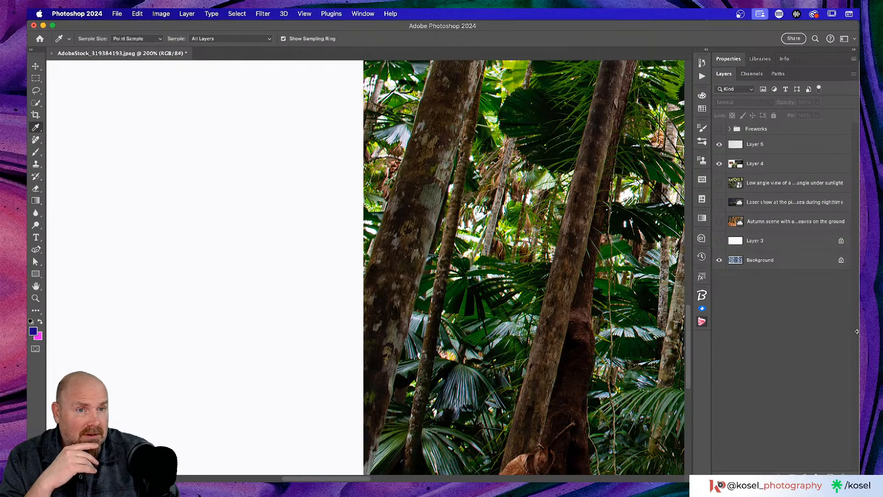
{"action": "left_click_drag", "start_coordinate": [858, 331], "coordinate": [861, 330]}
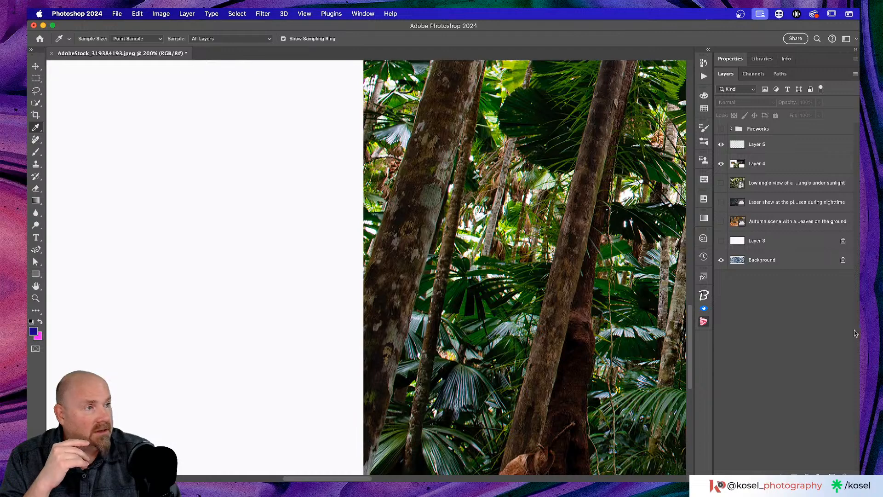
{"action": "left_click", "coordinate": [738, 62]}
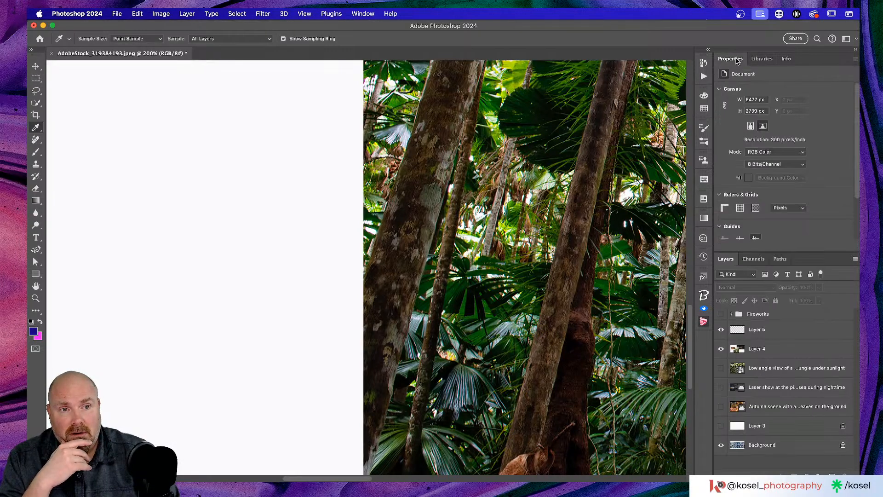
Step: Zoom out with Cmd+minus to see the whole collage and close the document
{"action": "scroll", "coordinate": [488, 327], "scroll_direction": "right", "scroll_amount": 10}
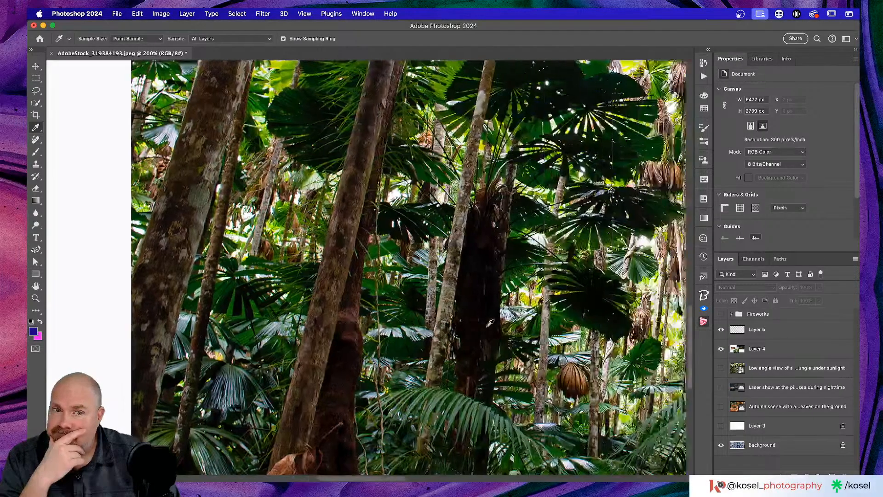
{"action": "key", "text": "super+minus"}
{"action": "key", "text": "super+minus"}
{"action": "key", "text": "super+minus"}
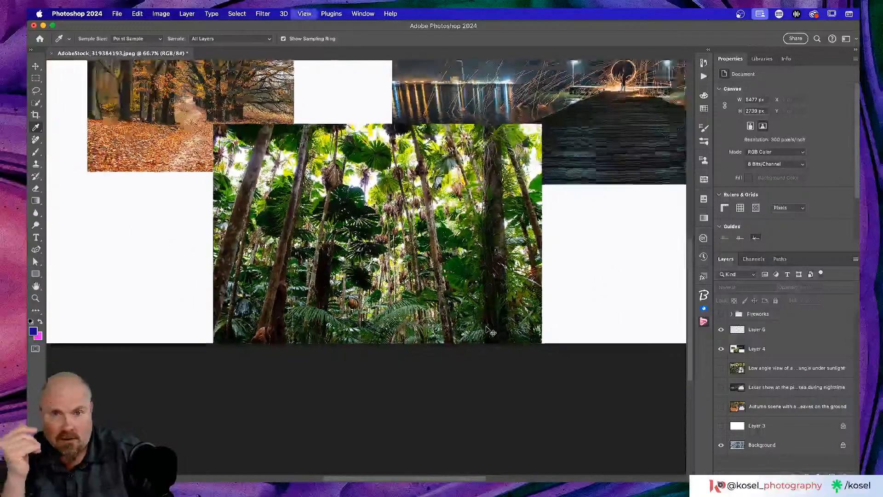
{"action": "scroll", "coordinate": [464, 305], "scroll_direction": "up", "scroll_amount": 6}
{"action": "scroll", "coordinate": [467, 302], "scroll_direction": "down", "scroll_amount": 4}
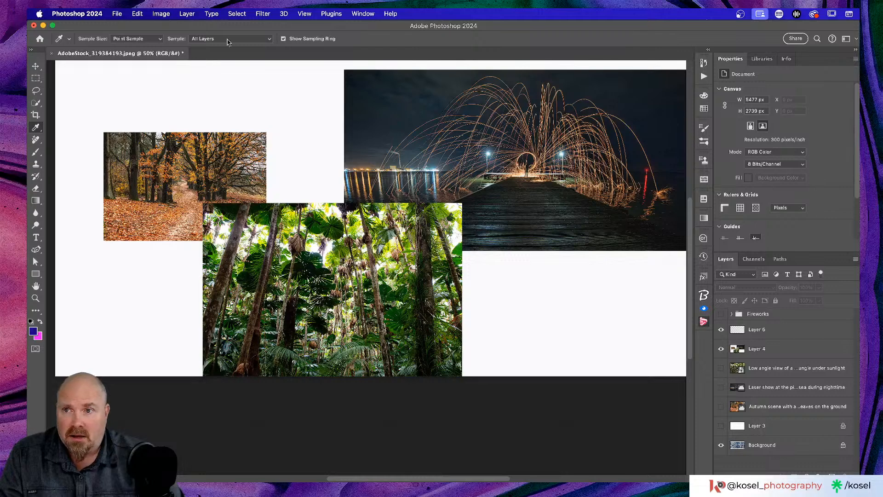
{"action": "left_click", "coordinate": [51, 54]}
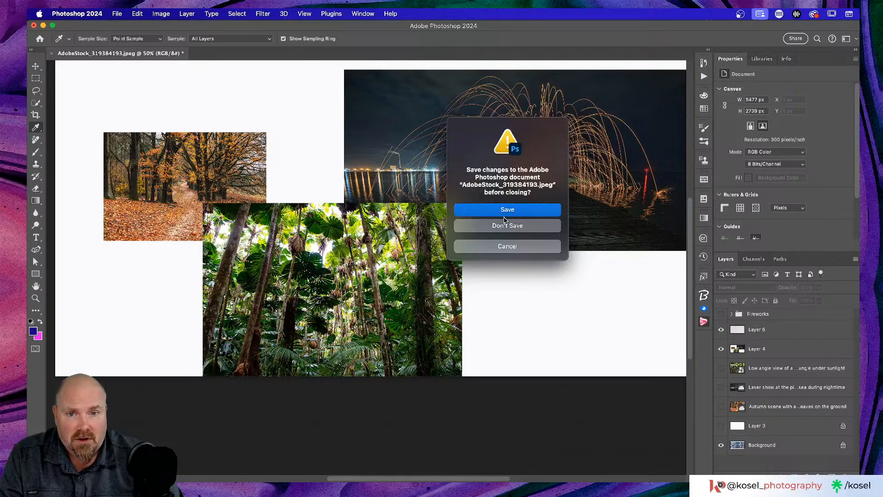
Step: Discard changes to the collage and start a new document via File > New
{"action": "left_click", "coordinate": [505, 226]}
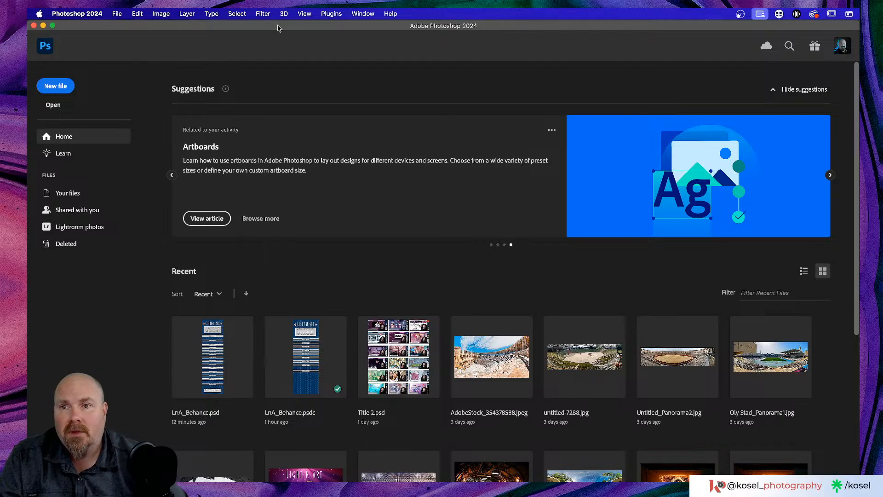
{"action": "left_click", "coordinate": [117, 13]}
{"action": "left_click", "coordinate": [123, 24]}
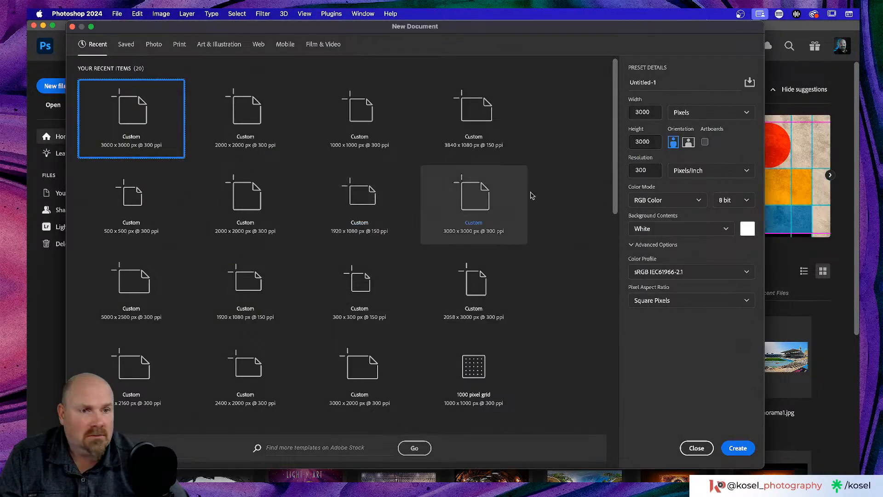
Step: Create a blank 11 x 17 in Tabloid print document with units in inches
{"action": "left_click", "coordinate": [695, 113]}
{"action": "left_click", "coordinate": [706, 146]}
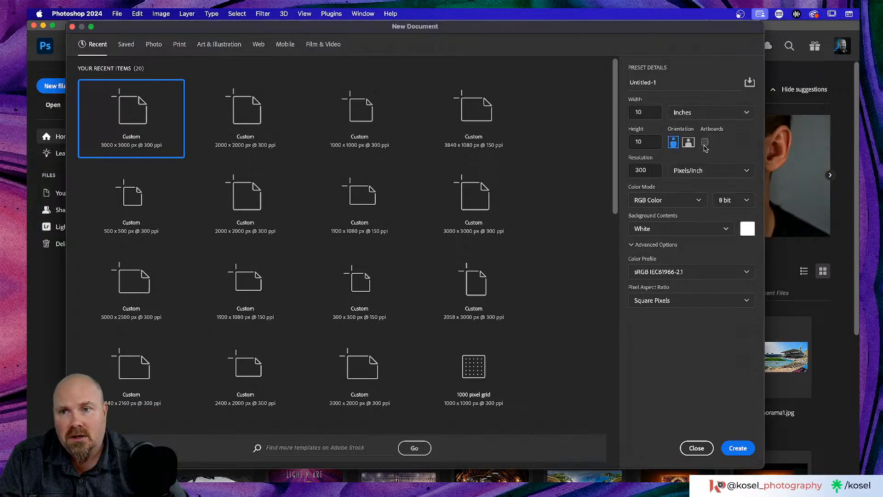
{"action": "left_click", "coordinate": [178, 44]}
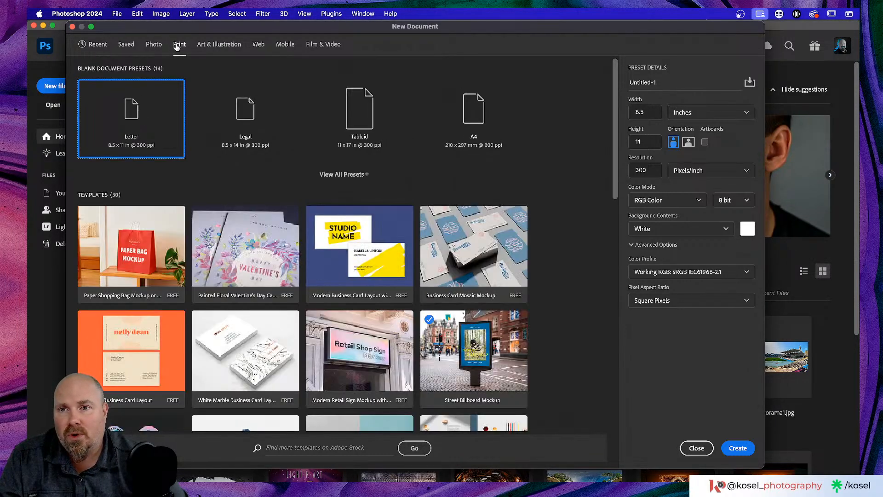
{"action": "left_click", "coordinate": [368, 110]}
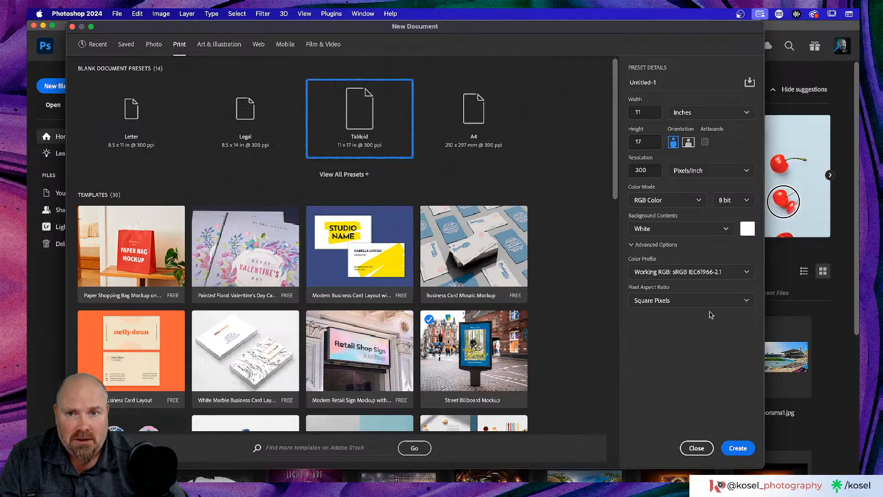
{"action": "left_click", "coordinate": [737, 448]}
Step: Place IMG_9901 from Downloads onto the page, commit it, and move it near the top
{"action": "scroll", "coordinate": [445, 245], "scroll_direction": "left", "scroll_amount": 2}
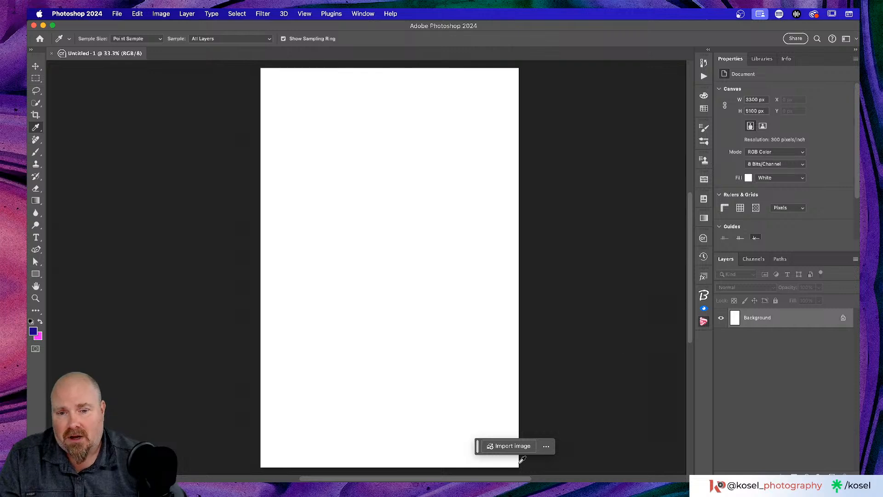
{"action": "left_click_drag", "start_coordinate": [478, 446], "coordinate": [585, 438]}
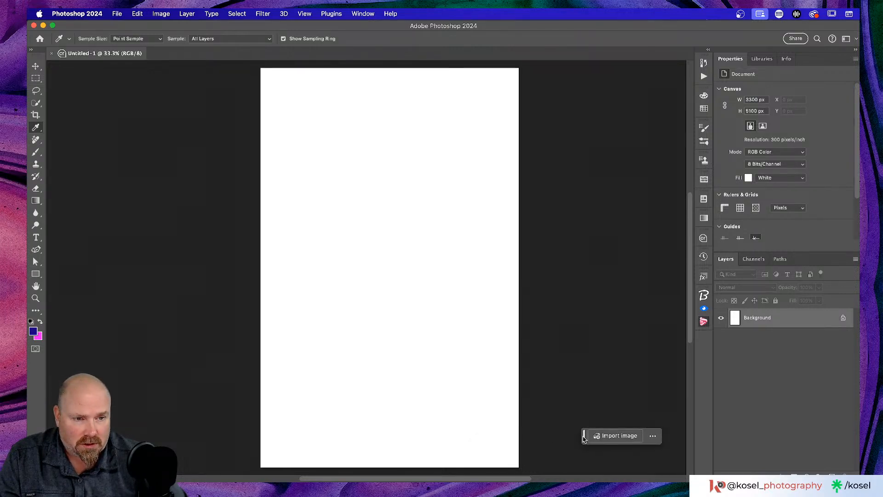
{"action": "key", "text": "super+Tab"}
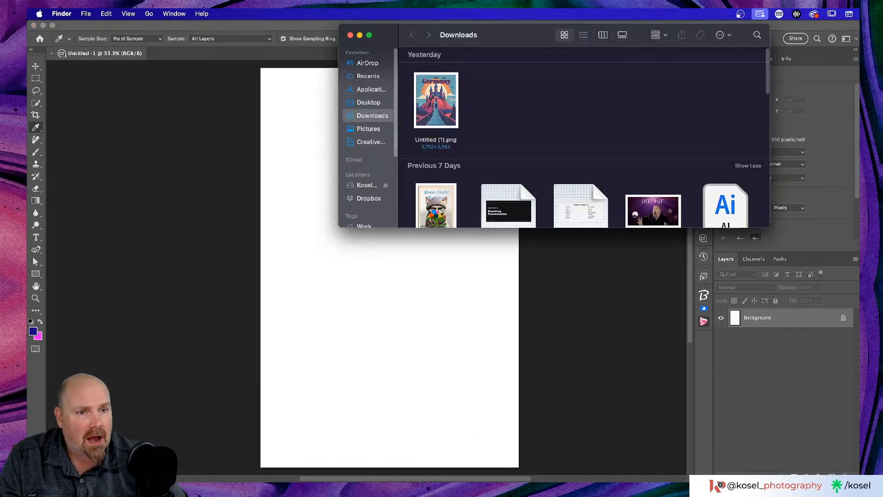
{"action": "left_click_drag", "start_coordinate": [651, 216], "coordinate": [376, 321]}
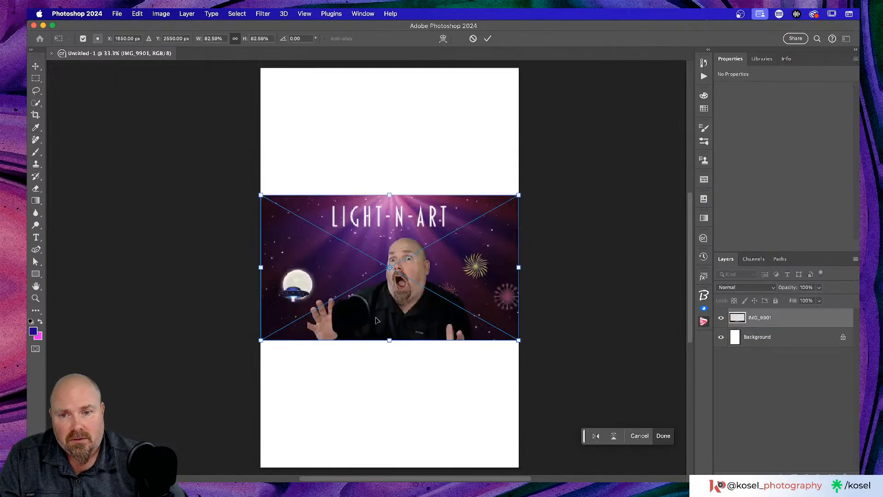
{"action": "left_click", "coordinate": [489, 39]}
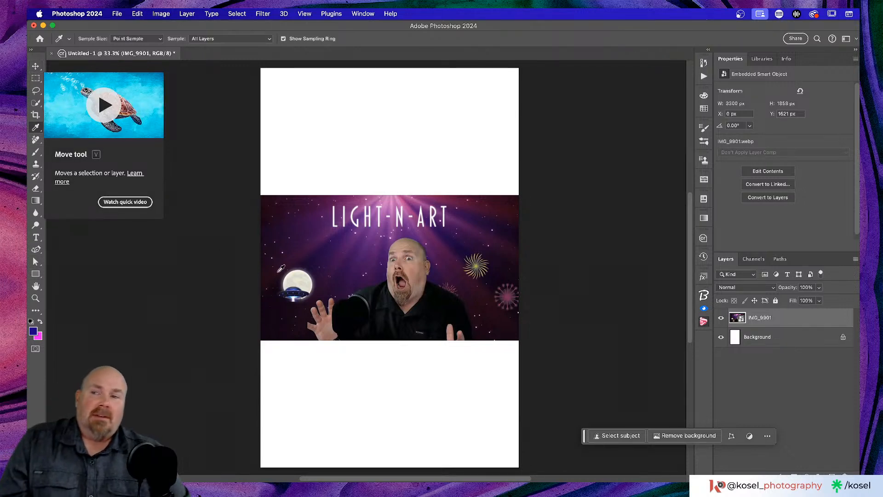
{"action": "left_click", "coordinate": [36, 66]}
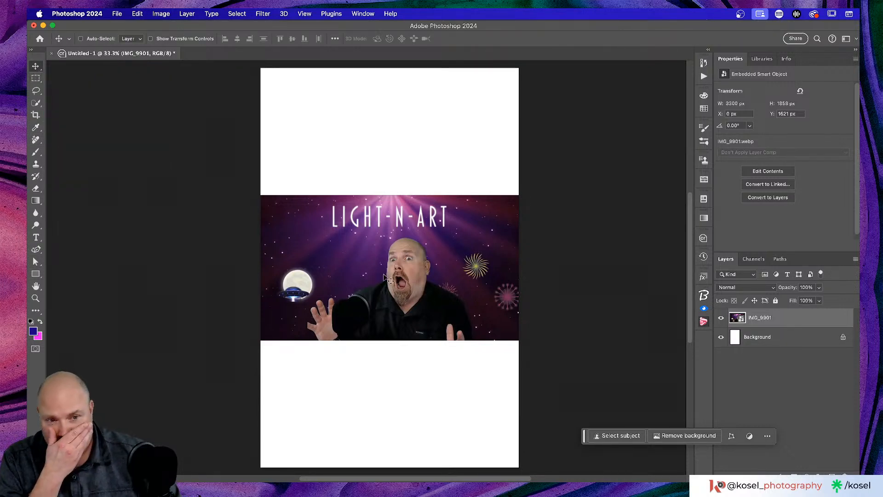
{"action": "left_click_drag", "start_coordinate": [401, 246], "coordinate": [400, 155]}
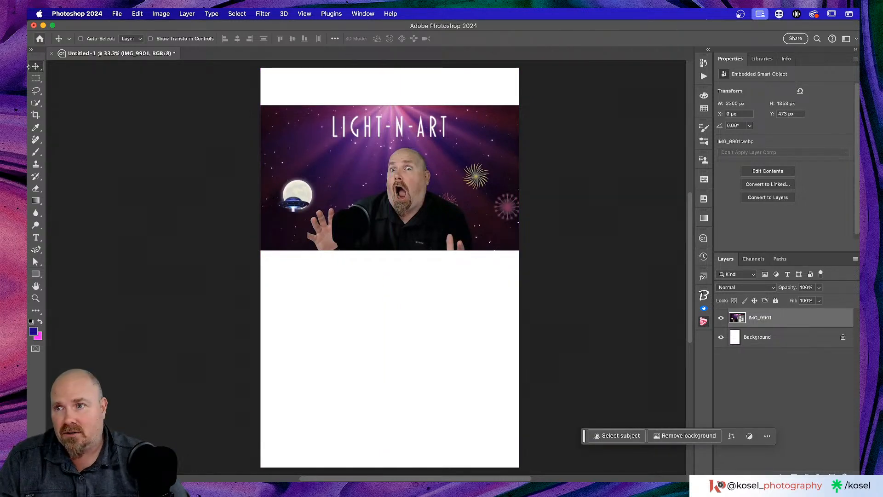
Step: Select the shouting man with Select Subject using Cloud detection mode
{"action": "left_click", "coordinate": [36, 103]}
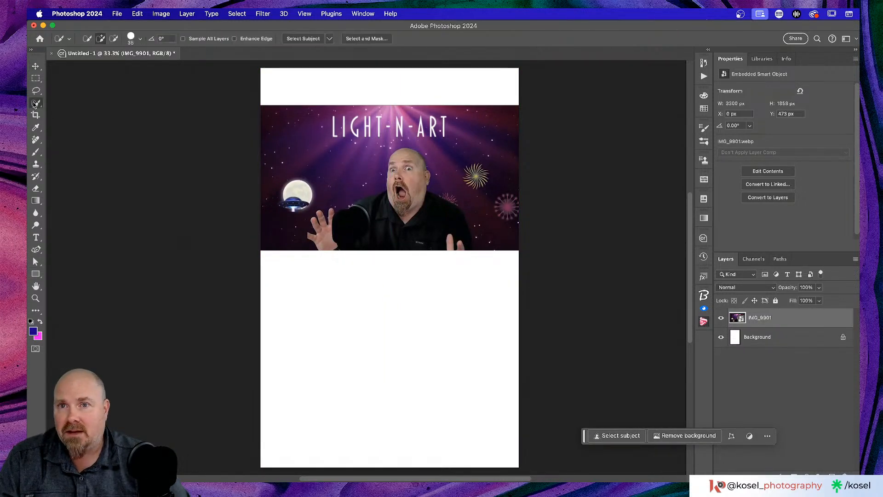
{"action": "left_click", "coordinate": [329, 39]}
{"action": "left_click", "coordinate": [351, 48]}
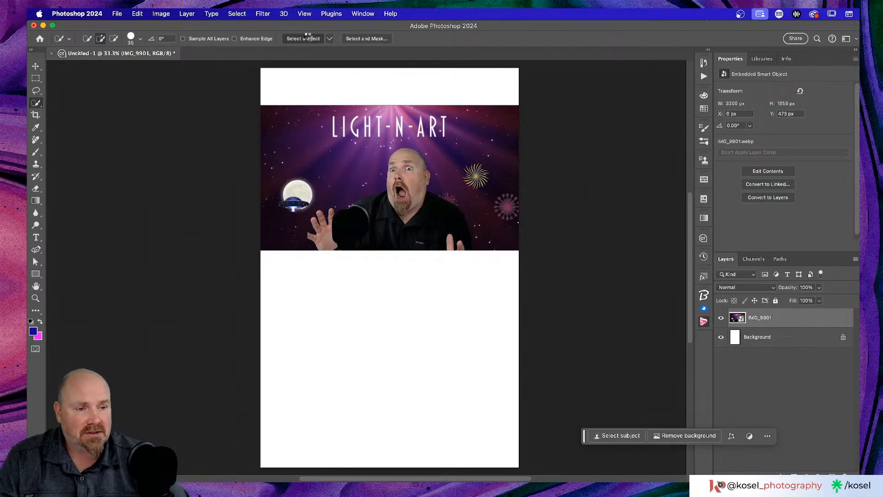
{"action": "left_click", "coordinate": [310, 39]}
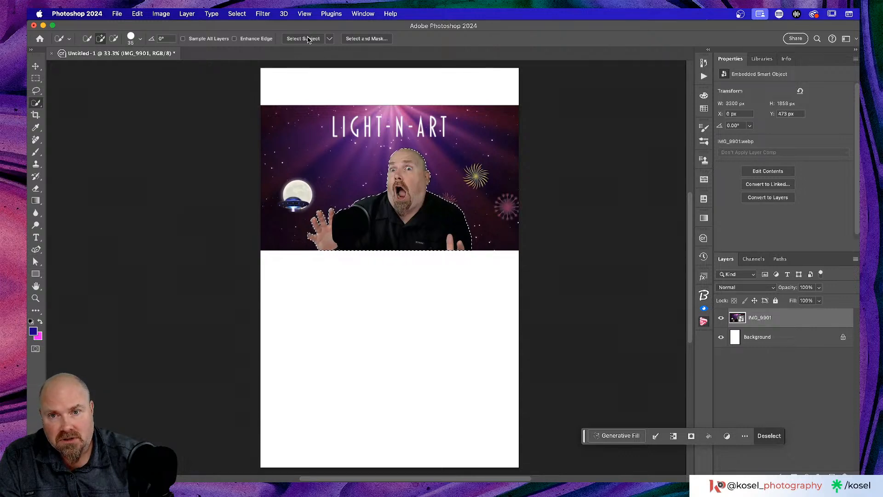
Step: Copy the man onto a new Layer 1 and hide the IMG_9901 photo layer
{"action": "key", "text": "super+j"}
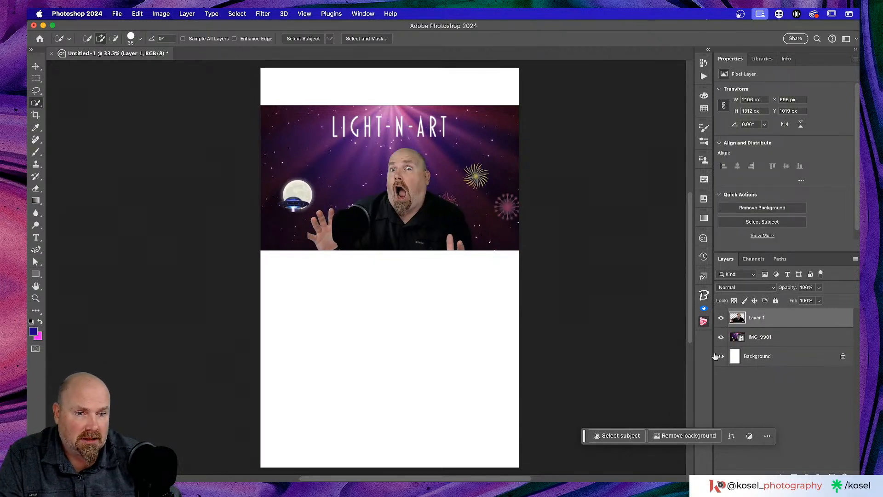
{"action": "left_click", "coordinate": [721, 337]}
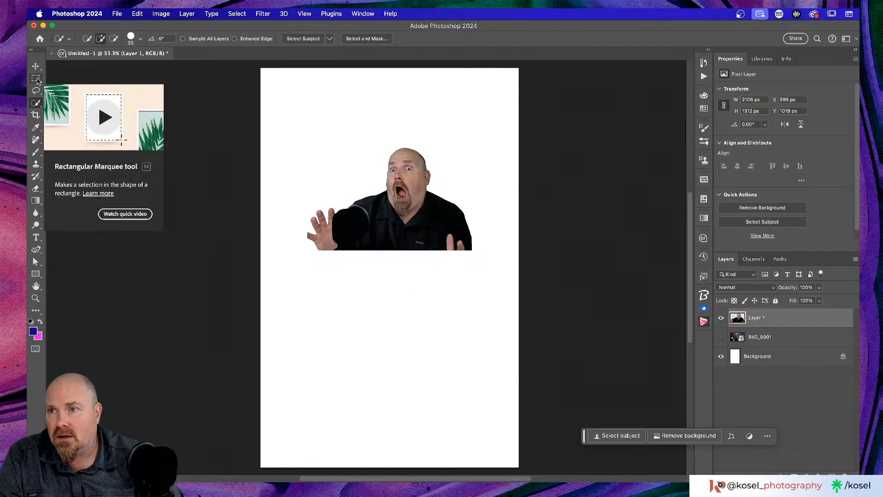
{"action": "left_click", "coordinate": [36, 91]}
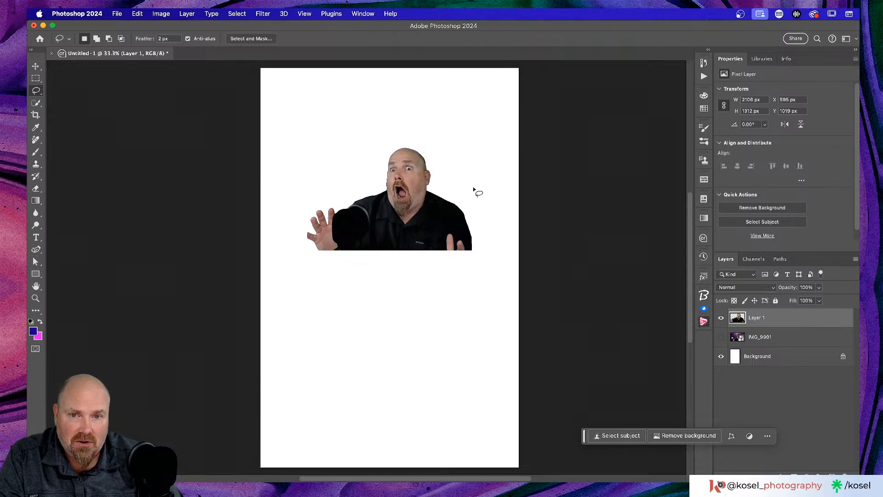
Step: Lasso around the man's shoulders and add a rectangle down to the page bottom
{"action": "left_click_drag", "start_coordinate": [433, 188], "coordinate": [397, 216]}
{"action": "mouse_move", "coordinate": [394, 212]}
{"action": "left_mouse_down"}
{"action": "mouse_move", "coordinate": [388, 188]}
{"action": "mouse_move", "coordinate": [364, 187]}
{"action": "mouse_move", "coordinate": [295, 210]}
{"action": "left_mouse_up"}
{"action": "mouse_move", "coordinate": [328, 305]}
{"action": "left_mouse_down"}
{"action": "mouse_move", "coordinate": [368, 312]}
{"action": "mouse_move", "coordinate": [502, 277]}
{"action": "mouse_move", "coordinate": [512, 219]}
{"action": "mouse_move", "coordinate": [474, 174]}
{"action": "mouse_move", "coordinate": [438, 189]}
{"action": "left_mouse_up"}
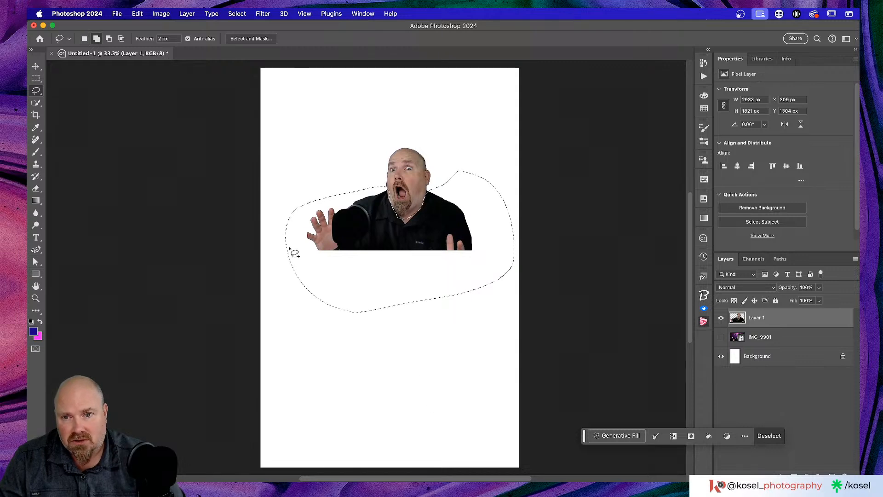
{"action": "left_click", "coordinate": [36, 81]}
{"action": "mouse_move", "coordinate": [299, 260]}
{"action": "left_mouse_down"}
{"action": "mouse_move", "coordinate": [425, 472]}
{"action": "mouse_move", "coordinate": [499, 476]}
{"action": "mouse_move", "coordinate": [489, 189]}
{"action": "mouse_move", "coordinate": [491, 199]}
{"action": "left_mouse_up"}
{"action": "scroll", "coordinate": [491, 200], "scroll_direction": "up", "scroll_amount": 10}
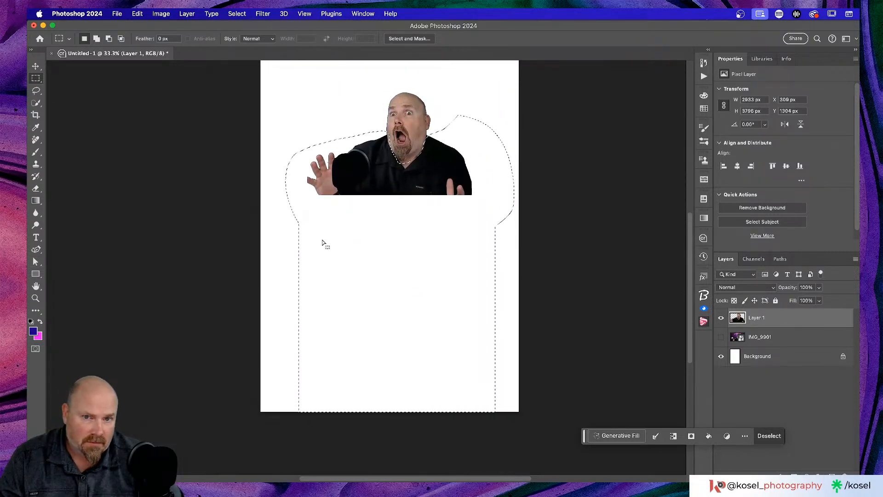
Step: Alt-lasso to trim the selection's top corners and right side, then open Generative Fill
{"action": "key", "text": "alt"}
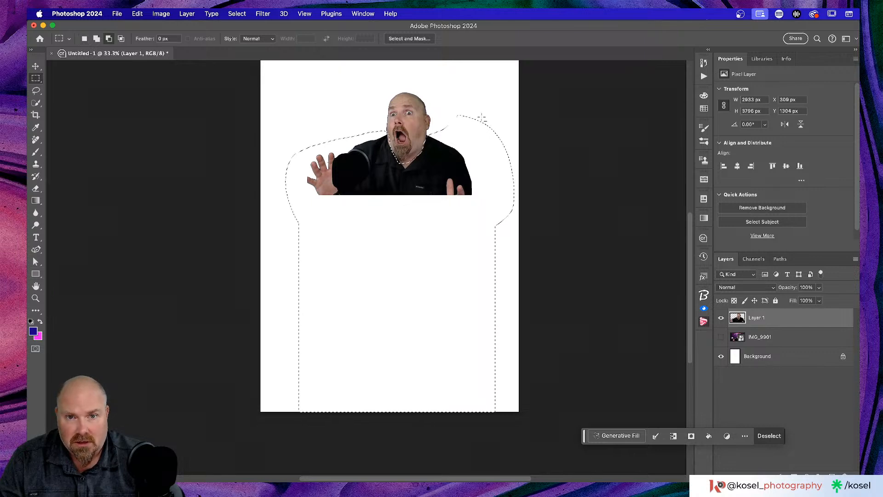
{"action": "left_click", "coordinate": [39, 91]}
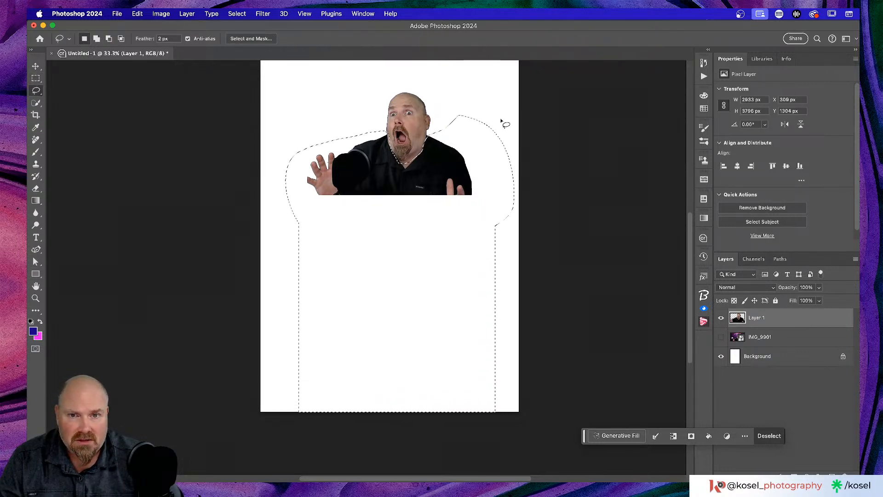
{"action": "key", "text": "alt"}
{"action": "left_click_drag", "start_coordinate": [510, 120], "coordinate": [435, 129]}
{"action": "mouse_move", "coordinate": [498, 193]}
{"action": "left_mouse_down"}
{"action": "mouse_move", "coordinate": [533, 151]}
{"action": "mouse_move", "coordinate": [467, 95]}
{"action": "mouse_move", "coordinate": [468, 127]}
{"action": "left_mouse_up"}
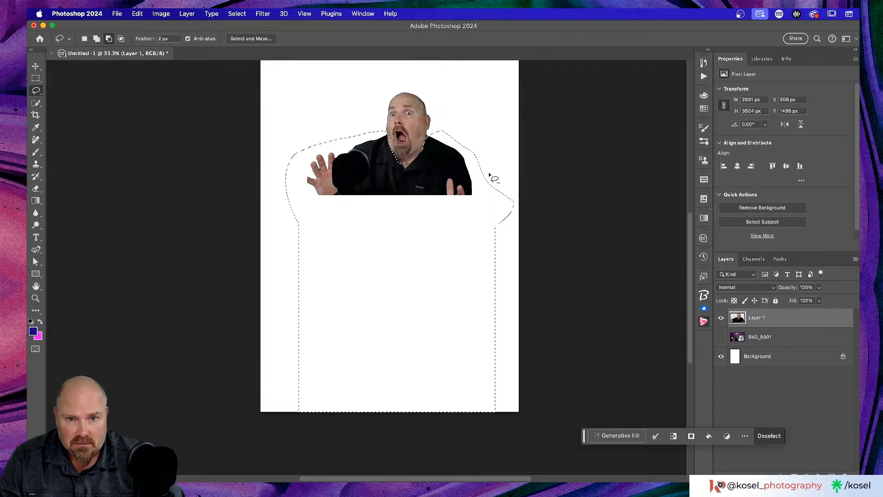
{"action": "left_click_drag", "start_coordinate": [490, 175], "coordinate": [490, 190]}
{"action": "left_click_drag", "start_coordinate": [515, 158], "coordinate": [513, 152]}
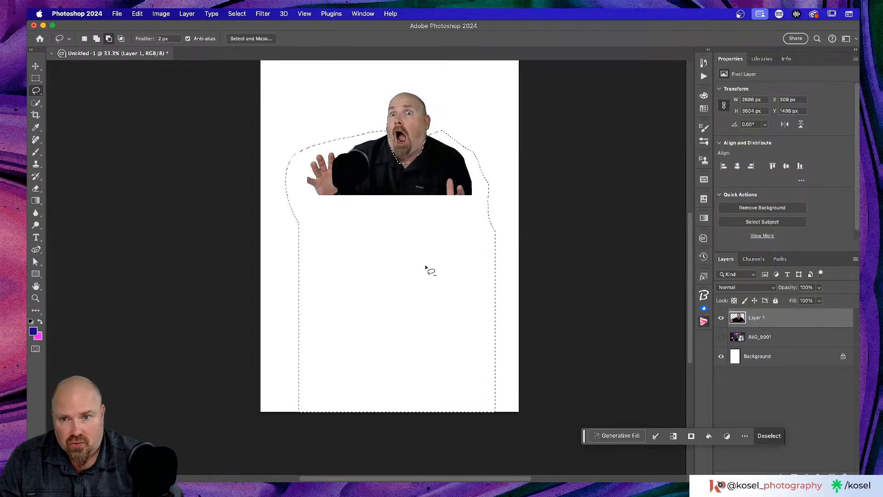
{"action": "mouse_move", "coordinate": [300, 141]}
{"action": "left_mouse_down"}
{"action": "mouse_move", "coordinate": [295, 233]}
{"action": "mouse_move", "coordinate": [276, 190]}
{"action": "mouse_move", "coordinate": [292, 134]}
{"action": "left_mouse_up"}
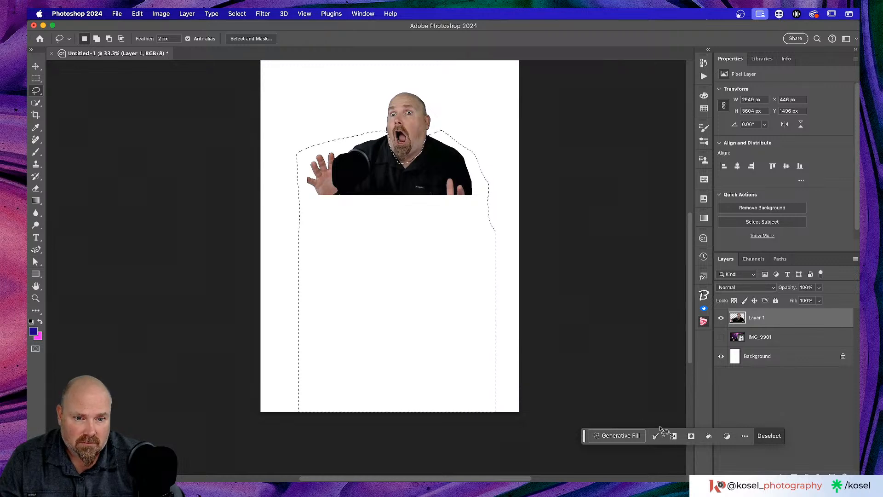
{"action": "left_click", "coordinate": [611, 440]}
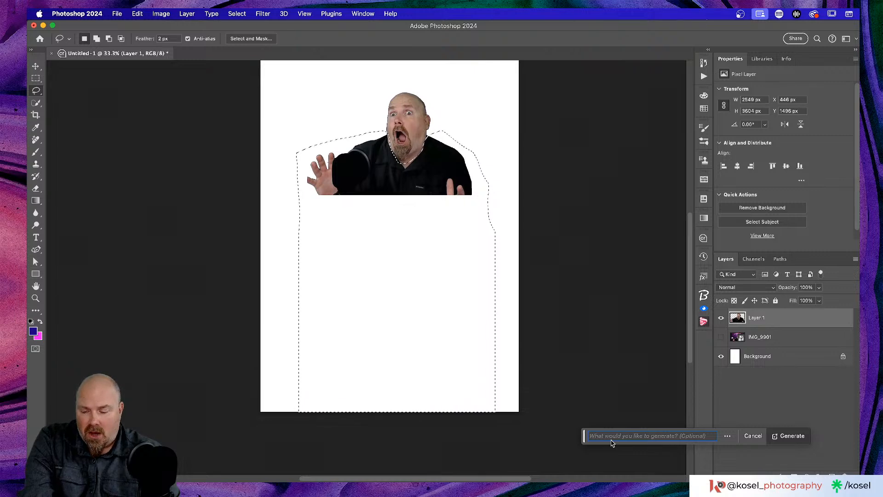
Step: Generate gladiator armor in the selection and preview variations 2, 3 and 1
{"action": "type", "text": "Gladiator armor"}
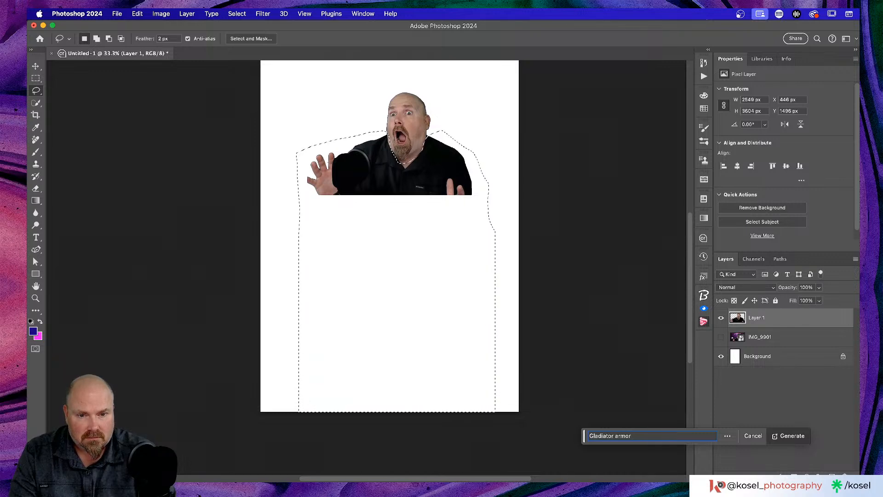
{"action": "left_click", "coordinate": [791, 437]}
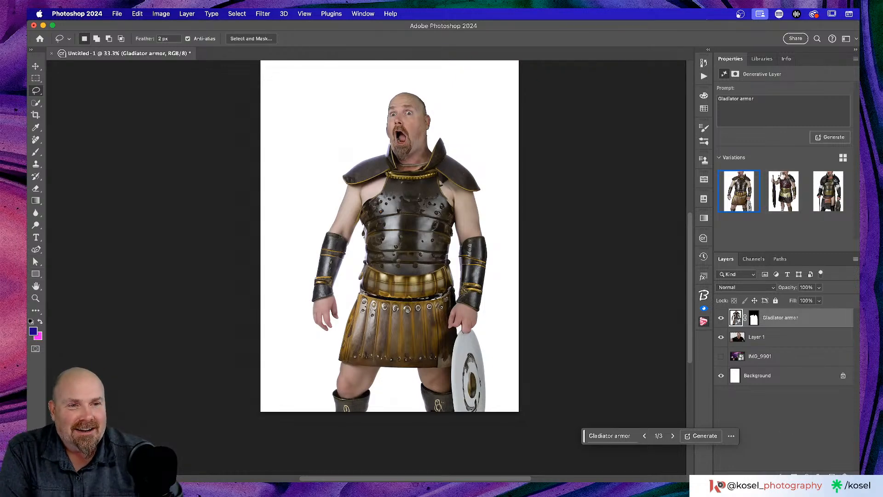
{"action": "left_click", "coordinate": [782, 186]}
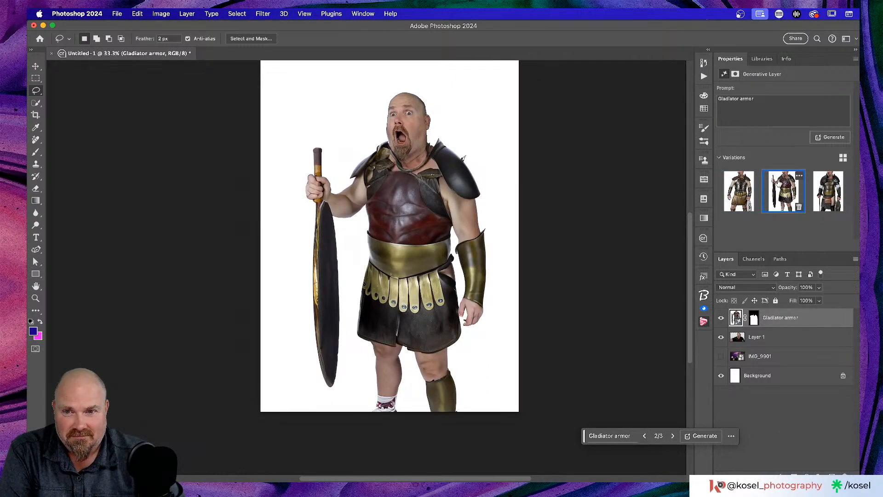
{"action": "left_click", "coordinate": [829, 191]}
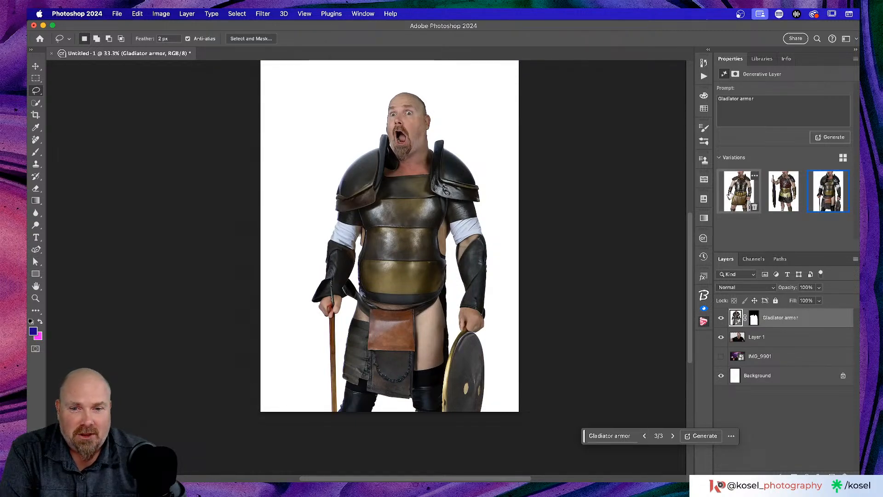
{"action": "left_click", "coordinate": [729, 193]}
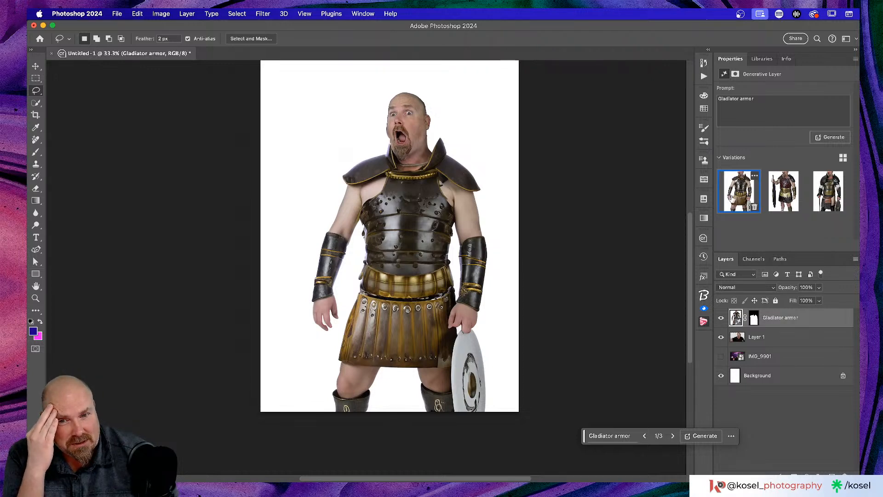
Step: Compare the three armor variations again and keep variation 1
{"action": "scroll", "coordinate": [571, 246], "scroll_direction": "up", "scroll_amount": 1}
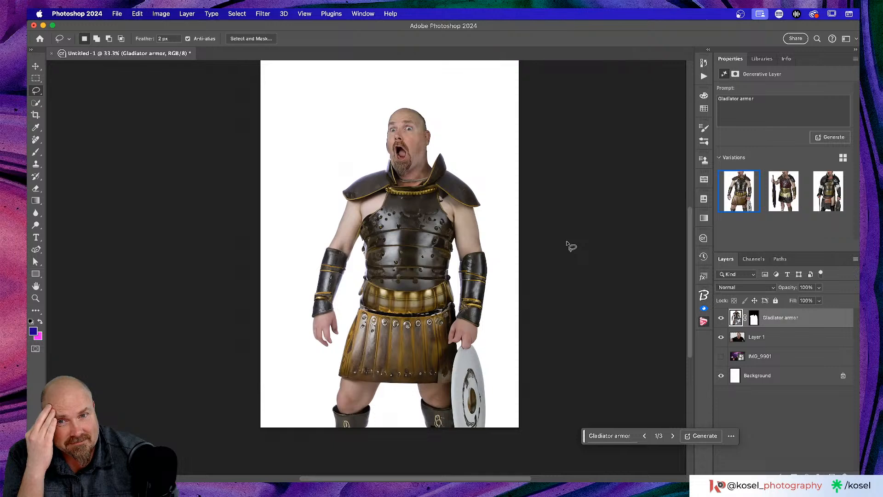
{"action": "mouse_move", "coordinate": [782, 190]}
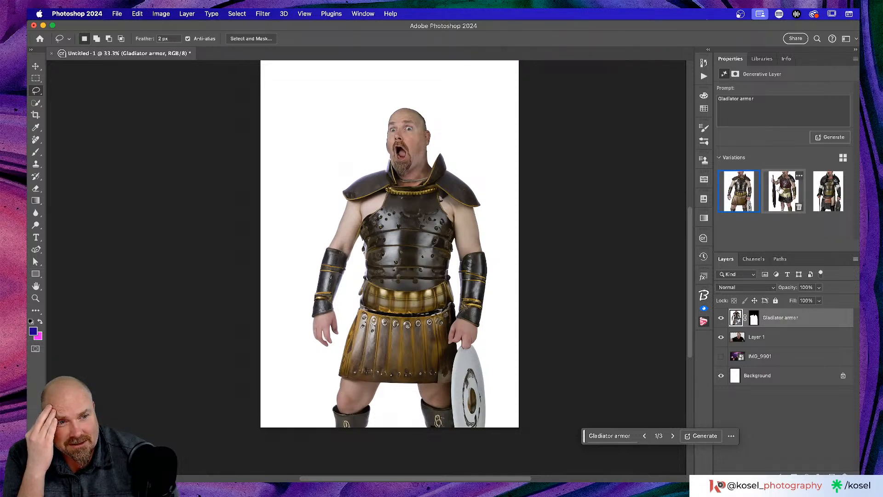
{"action": "left_click", "coordinate": [783, 190]}
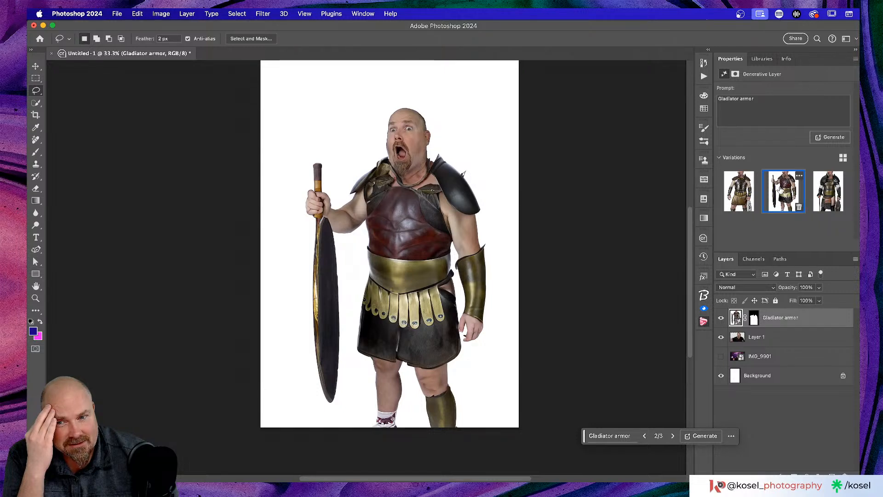
{"action": "left_click", "coordinate": [815, 190]}
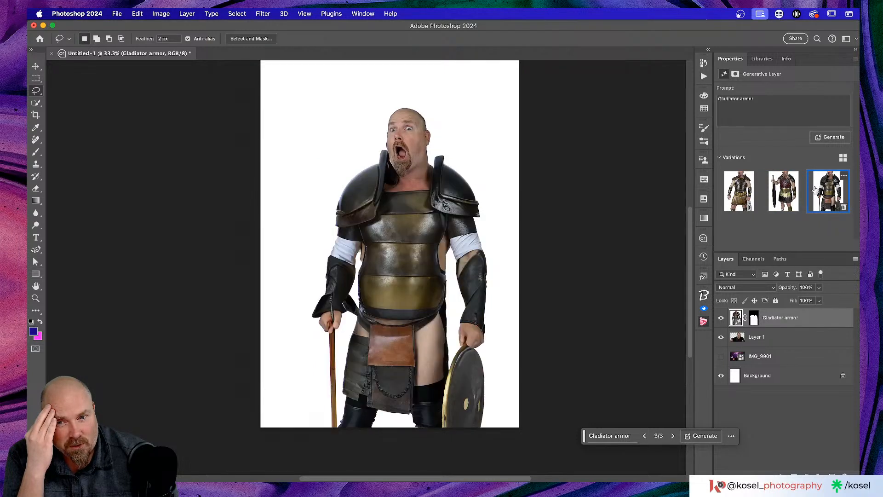
{"action": "left_click", "coordinate": [739, 196]}
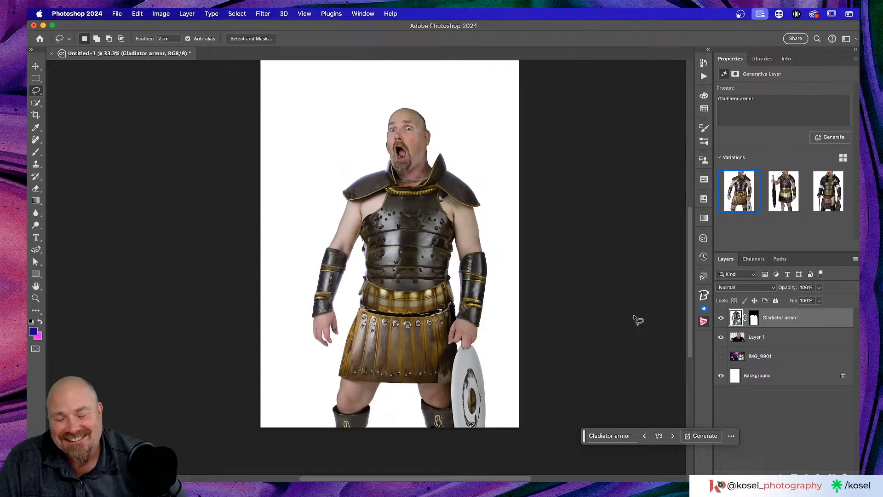
{"action": "scroll", "coordinate": [635, 322], "scroll_direction": "up", "scroll_amount": 2}
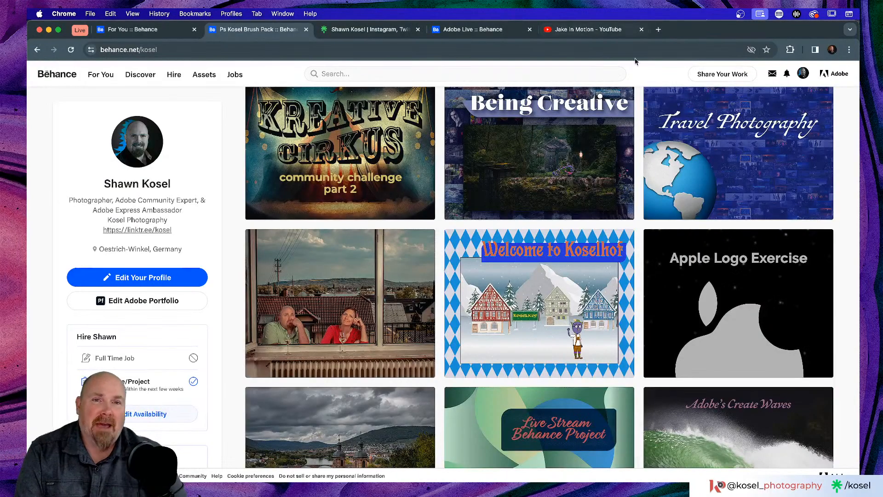
{"action": "left_click", "coordinate": [658, 29]}
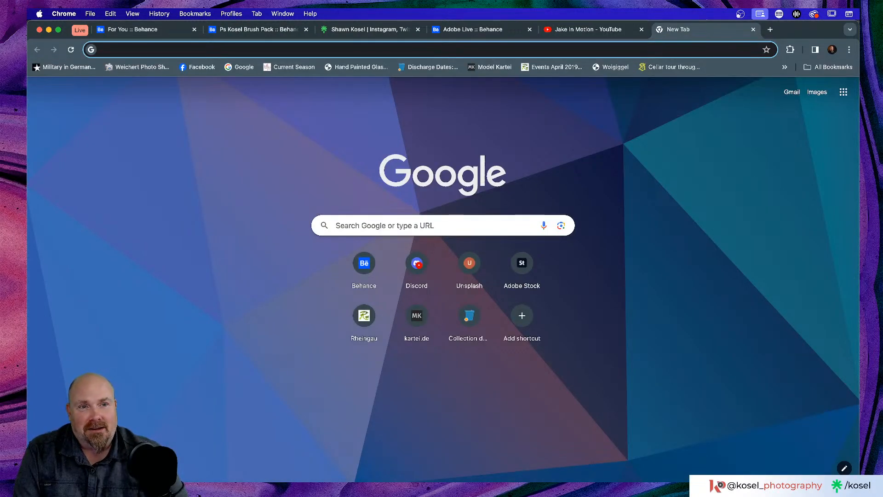
{"action": "left_click", "coordinate": [513, 262]}
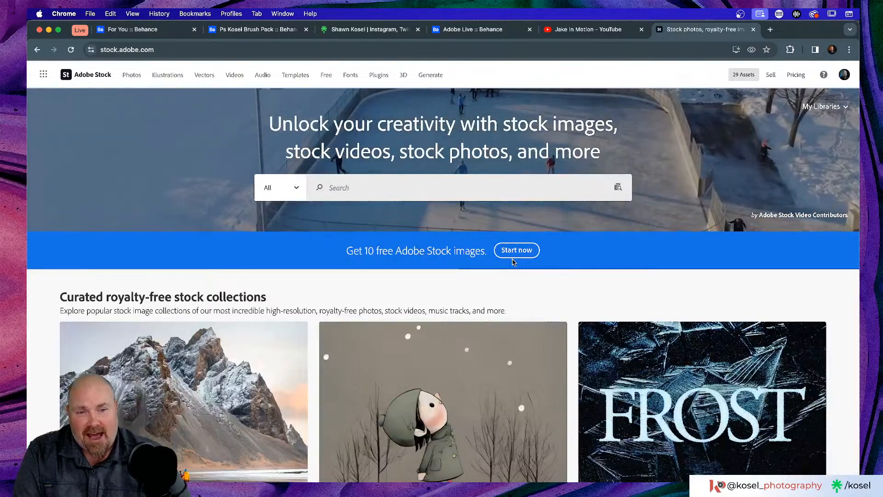
{"action": "left_click", "coordinate": [374, 189]}
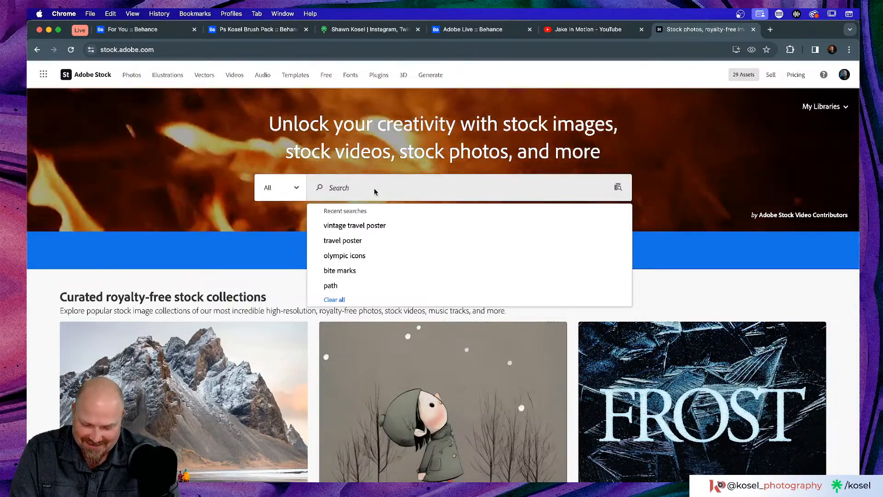
{"action": "type", "text": "wa"}
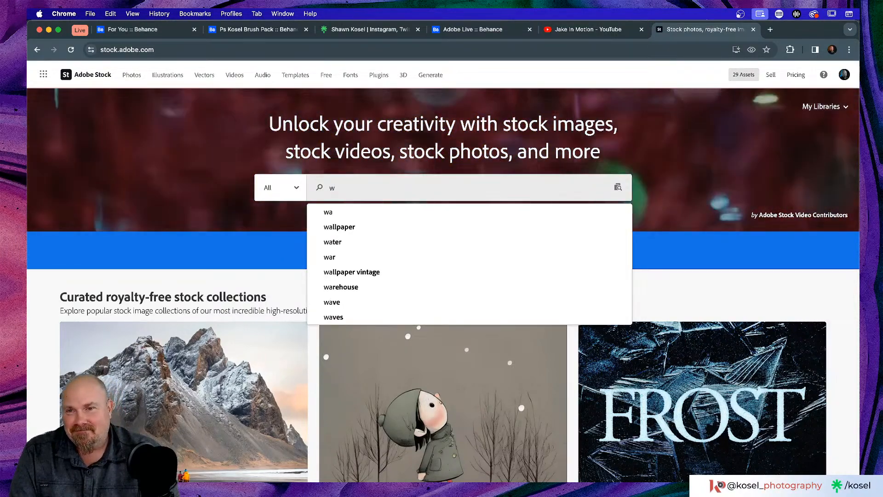
{"action": "key", "text": "BackSpace"}
{"action": "key", "text": "BackSpace"}
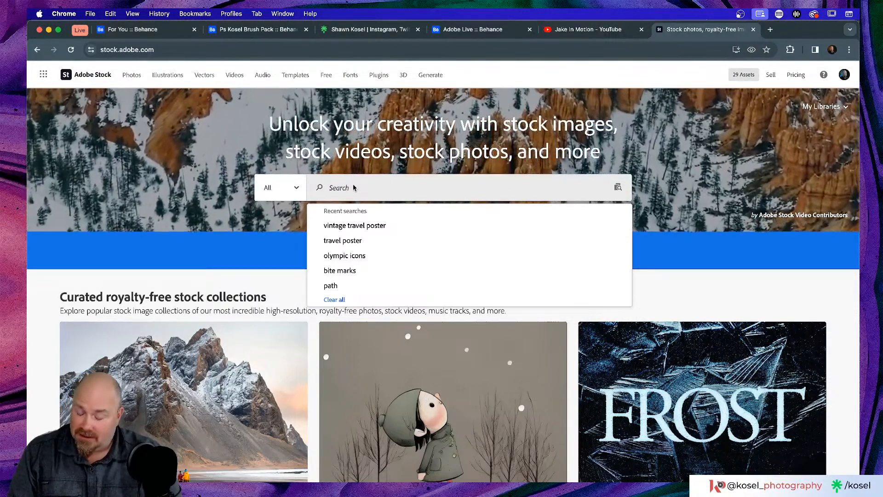
{"action": "type", "text": "Dese"}
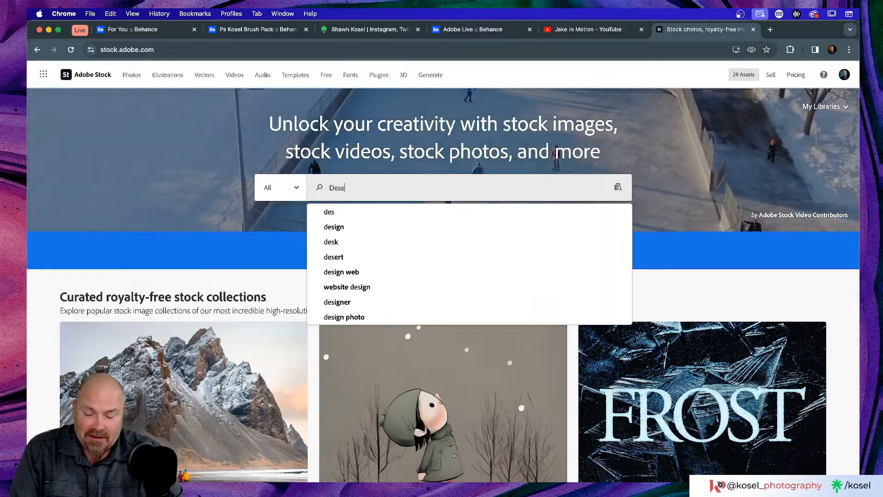
{"action": "type", "text": "rt village"}
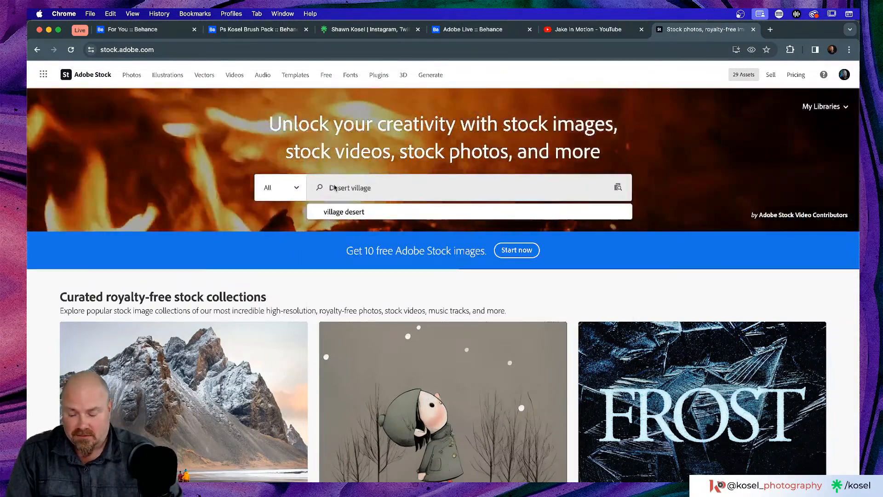
{"action": "type", "text": "vintage"}
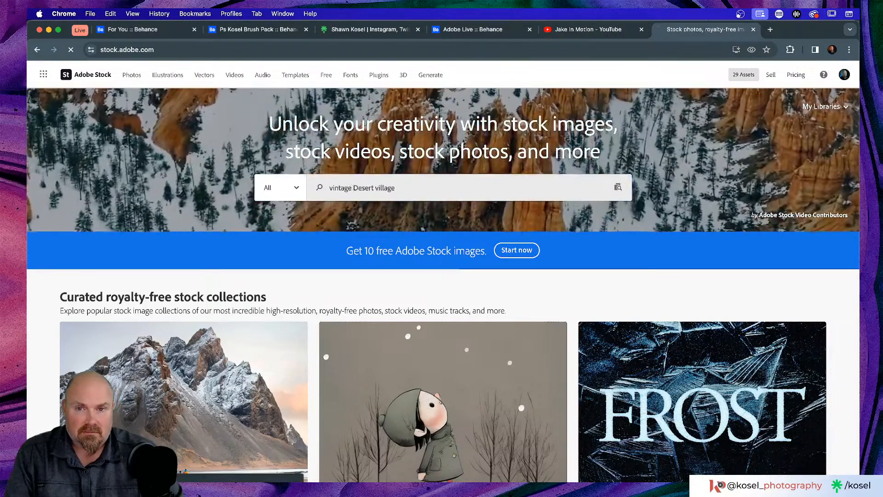
{"action": "key", "text": "Return"}
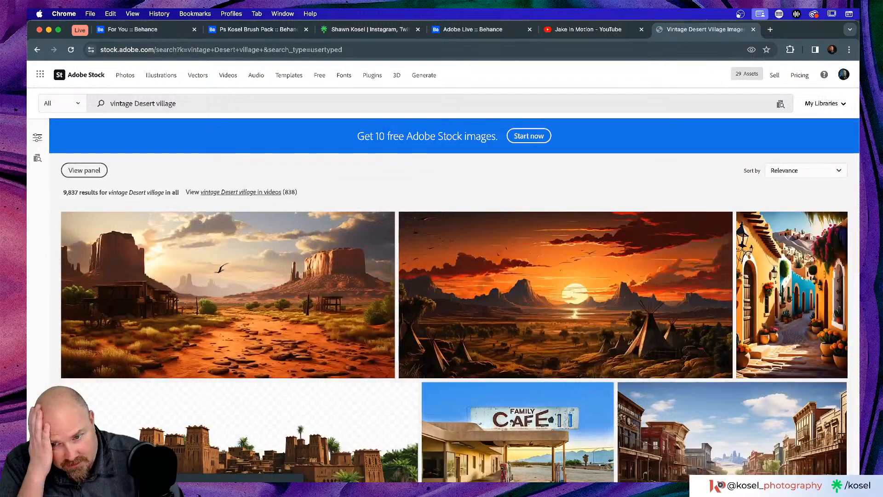
{"action": "scroll", "coordinate": [264, 265], "scroll_direction": "down", "scroll_amount": 4}
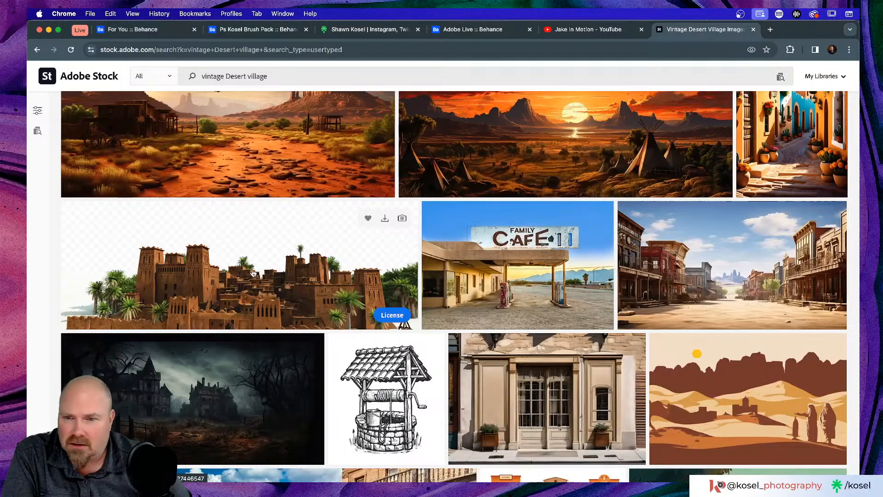
{"action": "scroll", "coordinate": [253, 273], "scroll_direction": "down", "scroll_amount": 5}
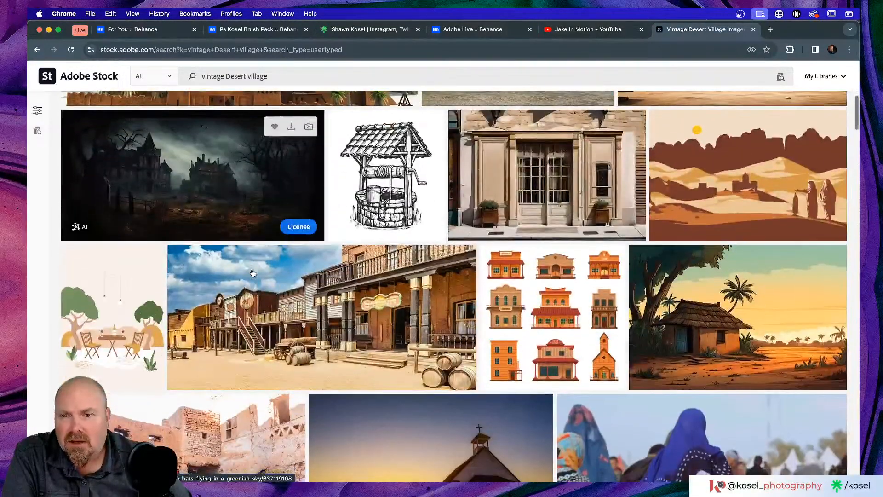
{"action": "scroll", "coordinate": [253, 273], "scroll_direction": "down", "scroll_amount": 6}
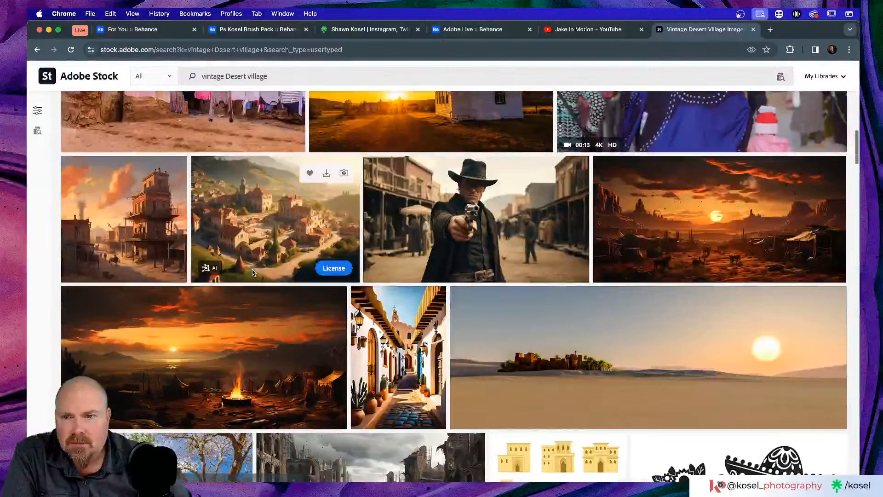
{"action": "scroll", "coordinate": [253, 273], "scroll_direction": "up", "scroll_amount": 1}
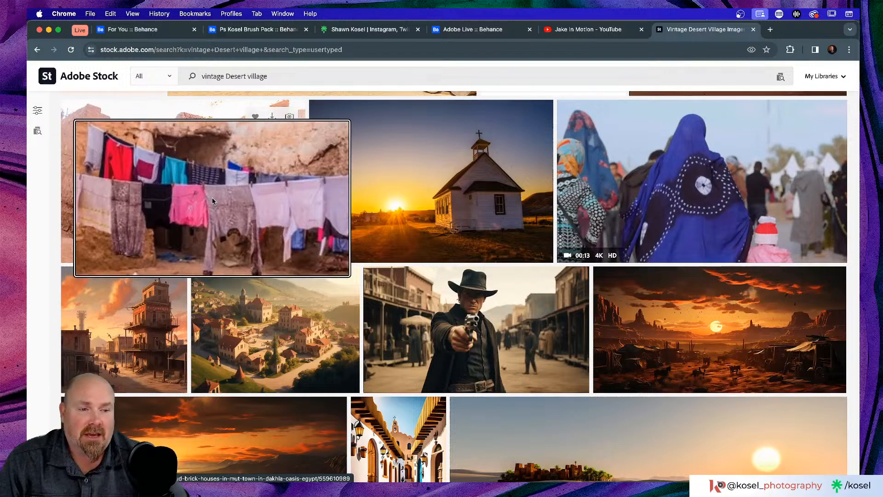
{"action": "scroll", "coordinate": [399, 222], "scroll_direction": "down", "scroll_amount": 6}
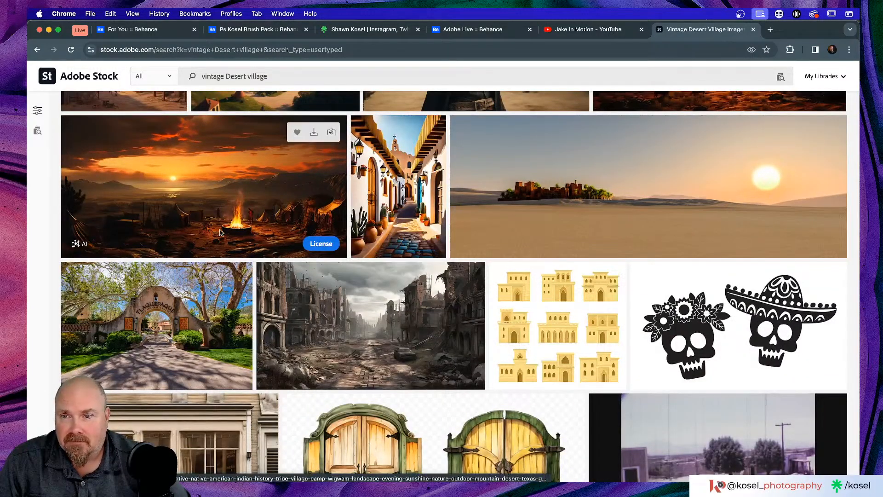
{"action": "scroll", "coordinate": [237, 229], "scroll_direction": "down", "scroll_amount": 3}
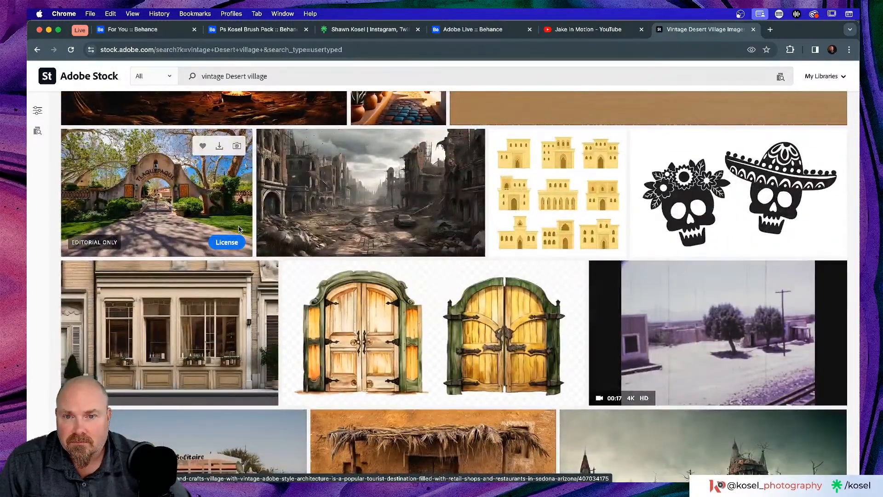
{"action": "scroll", "coordinate": [335, 220], "scroll_direction": "down", "scroll_amount": 3}
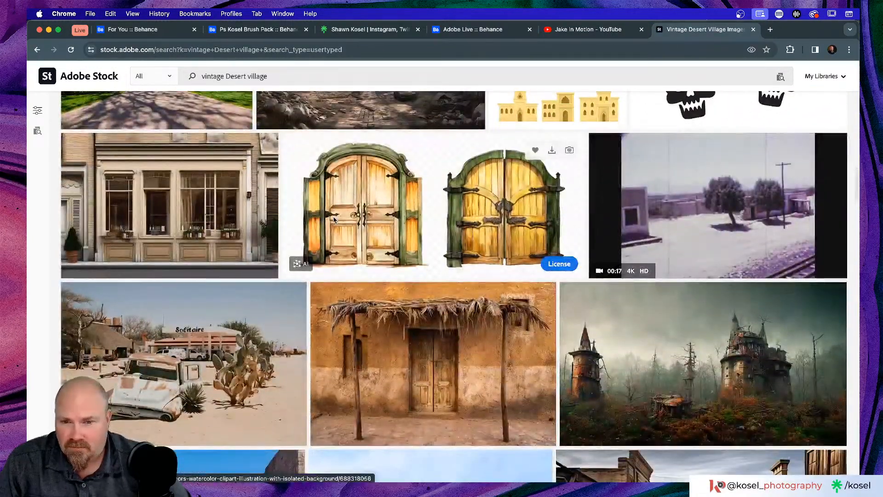
{"action": "scroll", "coordinate": [335, 220], "scroll_direction": "down", "scroll_amount": 4}
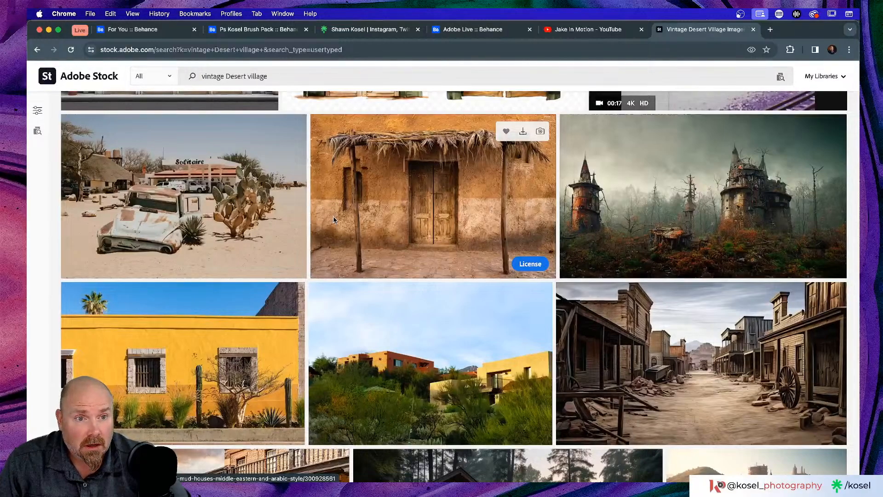
{"action": "scroll", "coordinate": [334, 220], "scroll_direction": "down", "scroll_amount": 8}
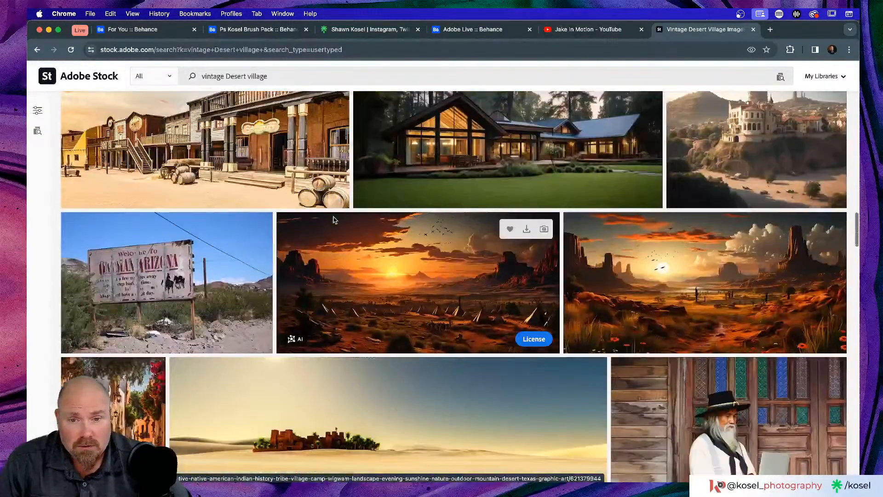
{"action": "scroll", "coordinate": [334, 219], "scroll_direction": "down", "scroll_amount": 1}
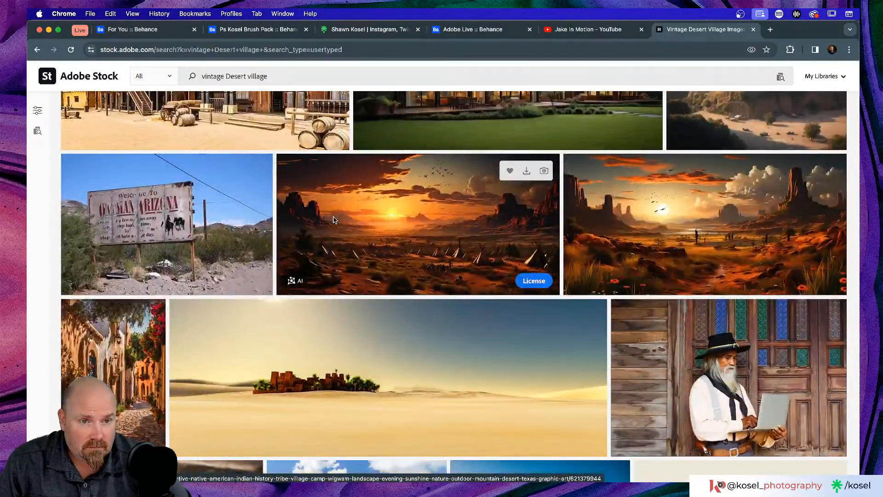
{"action": "scroll", "coordinate": [334, 220], "scroll_direction": "down", "scroll_amount": 4}
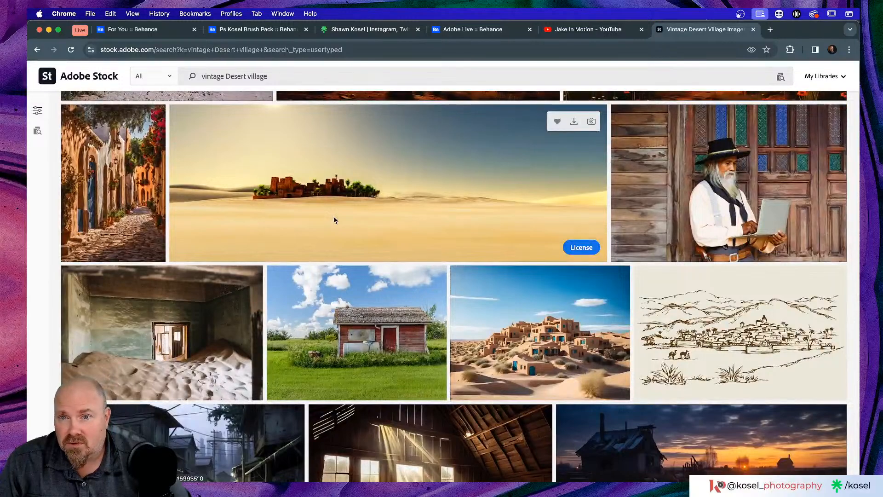
{"action": "scroll", "coordinate": [420, 217], "scroll_direction": "down", "scroll_amount": 3}
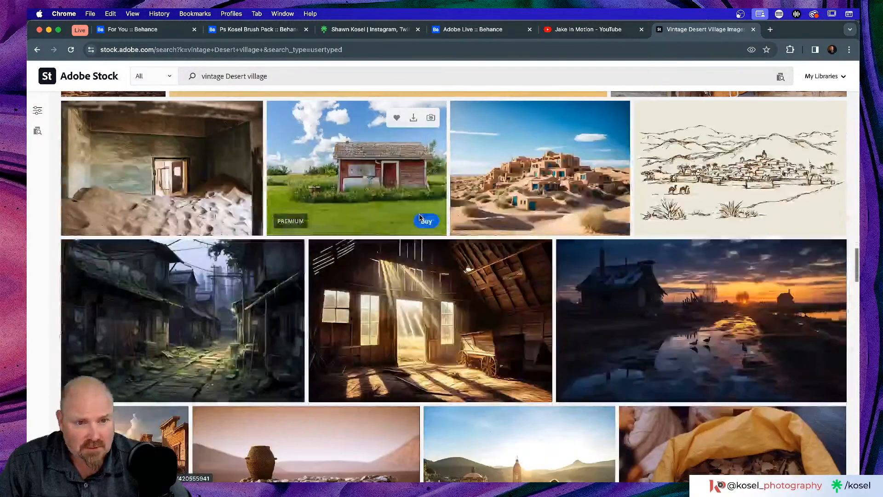
{"action": "scroll", "coordinate": [420, 217], "scroll_direction": "down", "scroll_amount": 2}
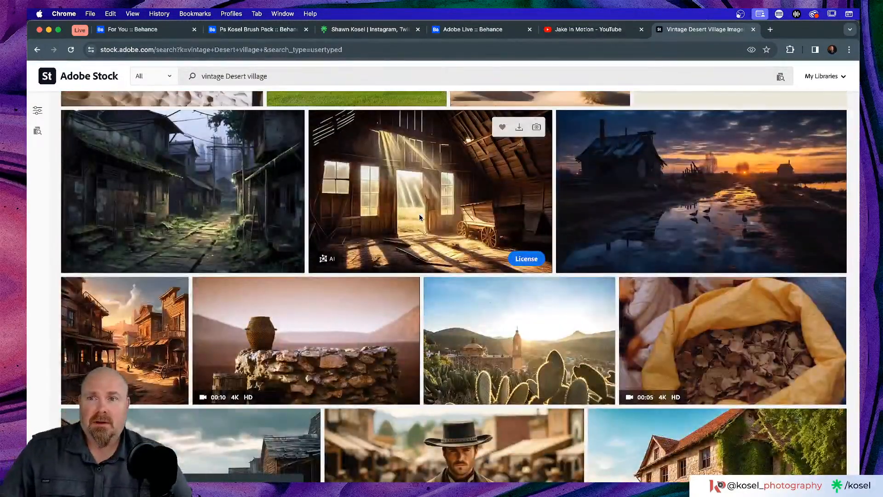
{"action": "scroll", "coordinate": [420, 217], "scroll_direction": "down", "scroll_amount": 4}
{"action": "scroll", "coordinate": [420, 217], "scroll_direction": "down", "scroll_amount": 4}
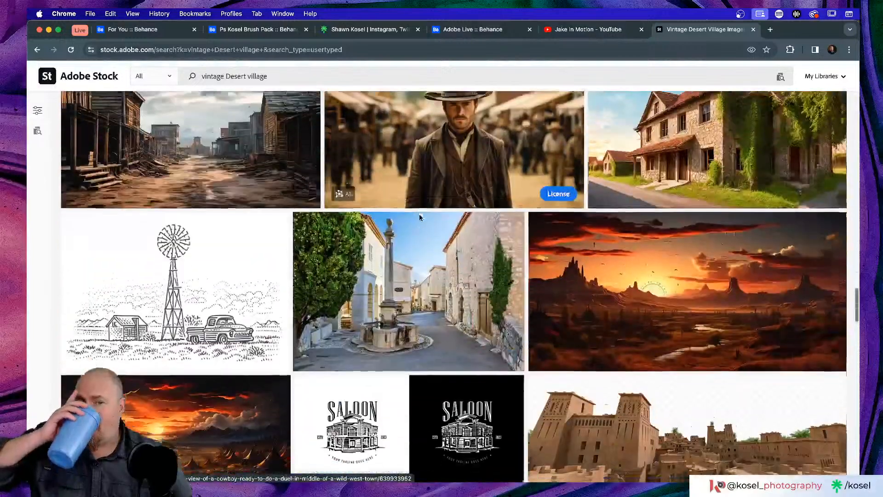
{"action": "scroll", "coordinate": [419, 217], "scroll_direction": "down", "scroll_amount": 5}
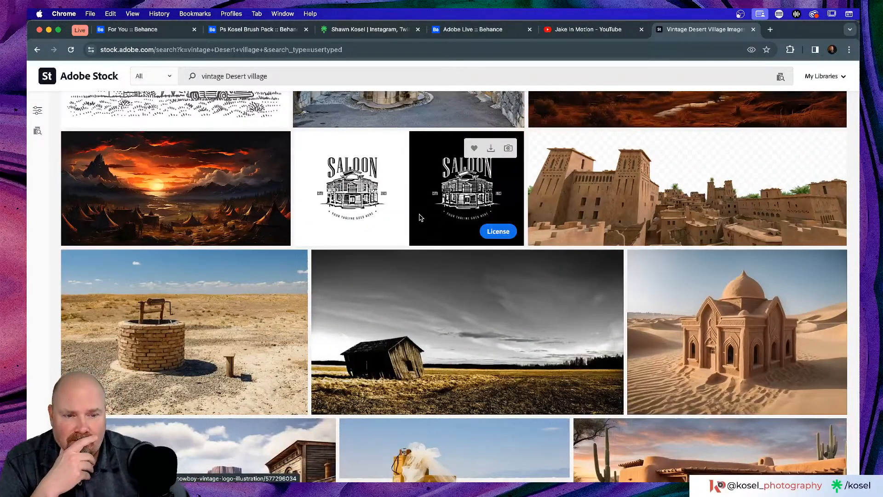
{"action": "scroll", "coordinate": [419, 217], "scroll_direction": "down", "scroll_amount": 3}
{"action": "scroll", "coordinate": [420, 217], "scroll_direction": "down", "scroll_amount": 3}
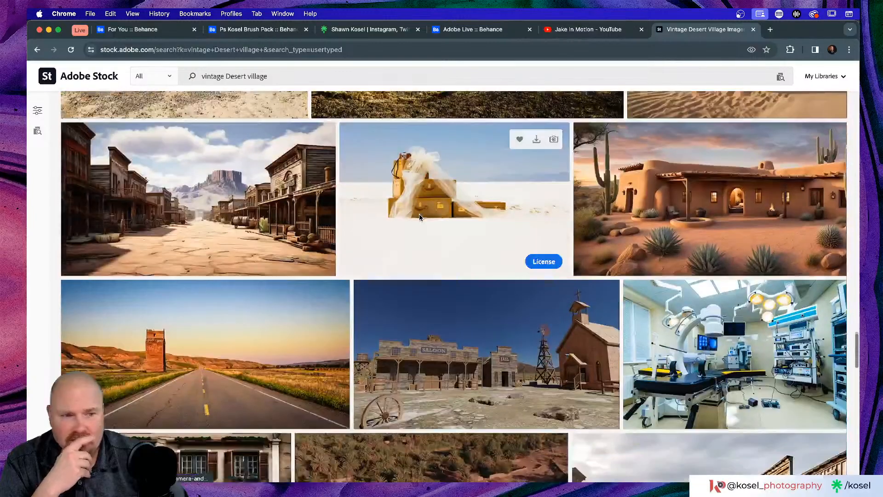
{"action": "scroll", "coordinate": [419, 217], "scroll_direction": "down", "scroll_amount": 4}
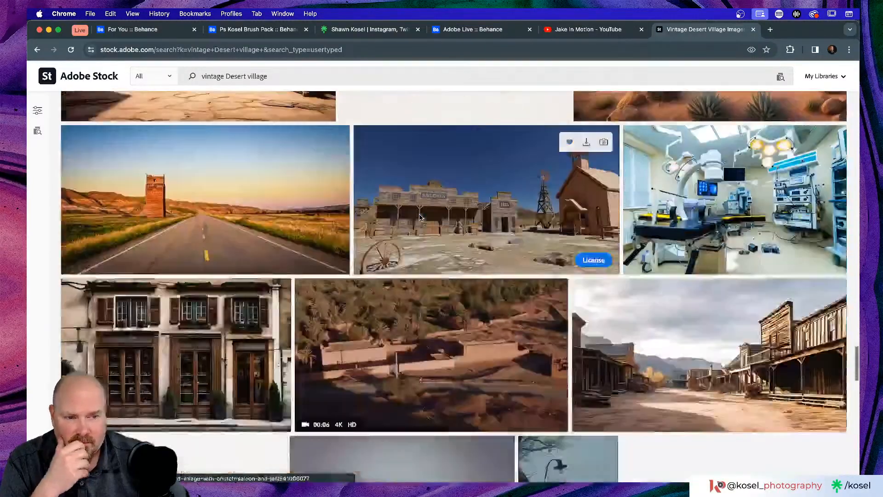
{"action": "scroll", "coordinate": [396, 218], "scroll_direction": "down", "scroll_amount": 3}
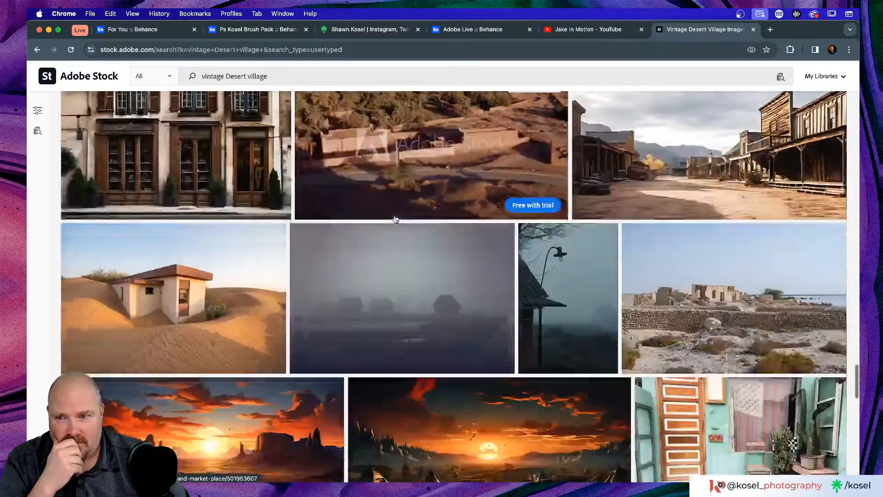
{"action": "scroll", "coordinate": [395, 218], "scroll_direction": "down", "scroll_amount": 3}
{"action": "scroll", "coordinate": [395, 219], "scroll_direction": "down", "scroll_amount": 4}
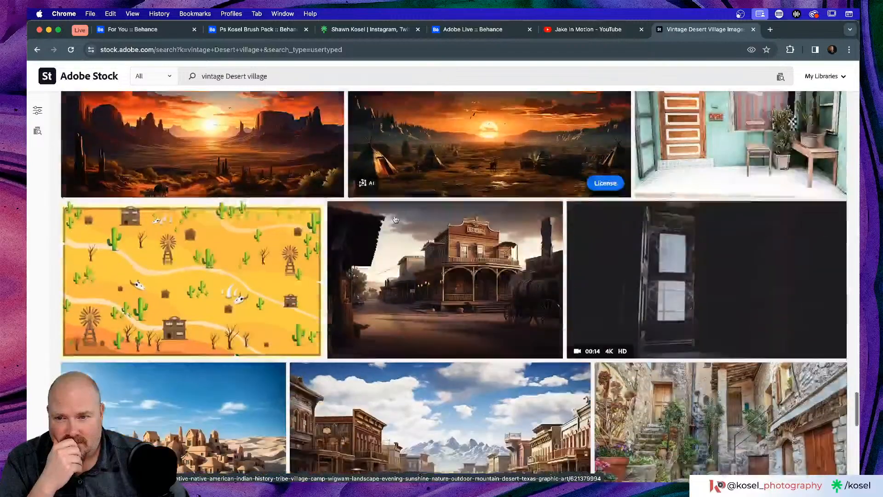
{"action": "scroll", "coordinate": [395, 219], "scroll_direction": "down", "scroll_amount": 3}
{"action": "scroll", "coordinate": [395, 220], "scroll_direction": "down", "scroll_amount": 1}
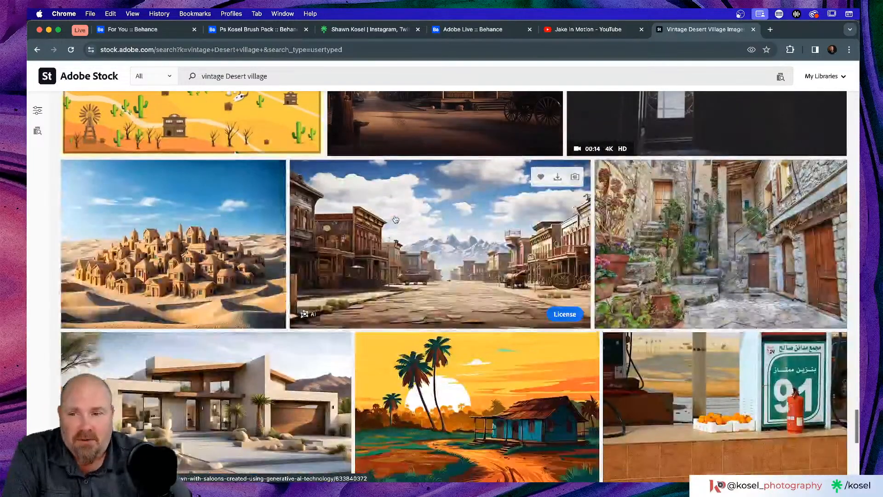
{"action": "scroll", "coordinate": [395, 219], "scroll_direction": "down", "scroll_amount": 3}
{"action": "scroll", "coordinate": [393, 223], "scroll_direction": "down", "scroll_amount": 1}
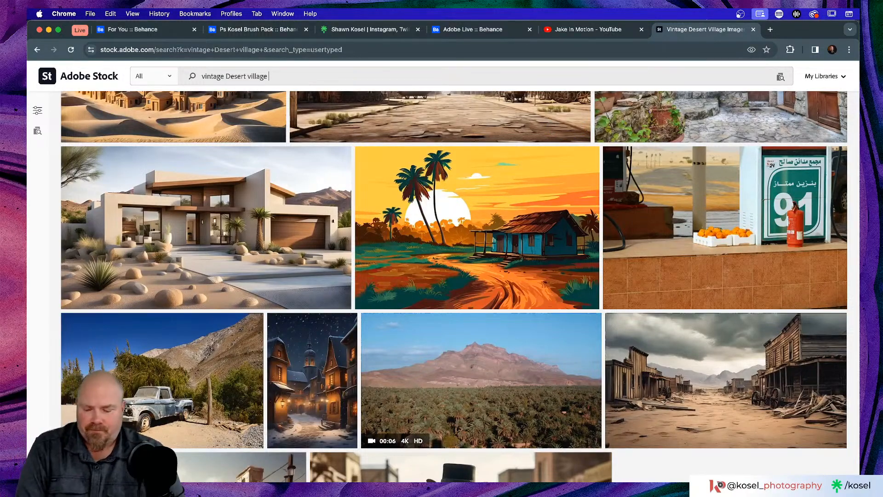
{"action": "type", "text": "r"}
{"action": "key", "text": "Return"}
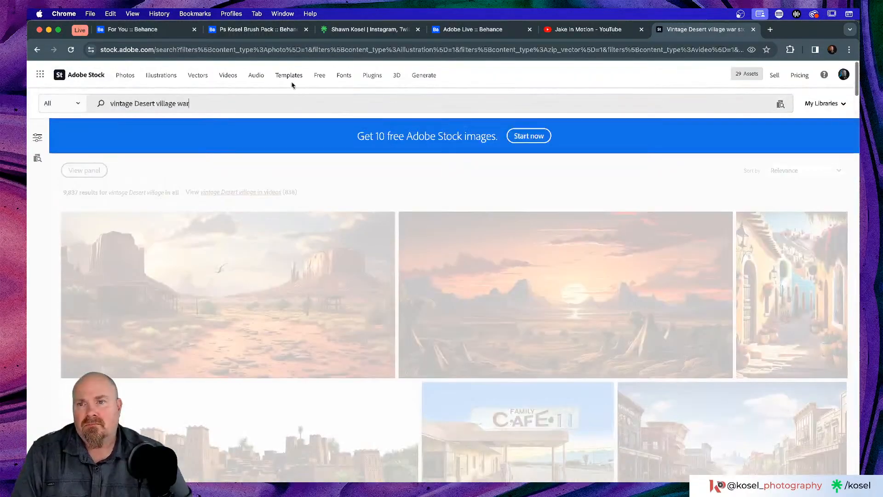
{"action": "scroll", "coordinate": [433, 177], "scroll_direction": "down", "scroll_amount": 5}
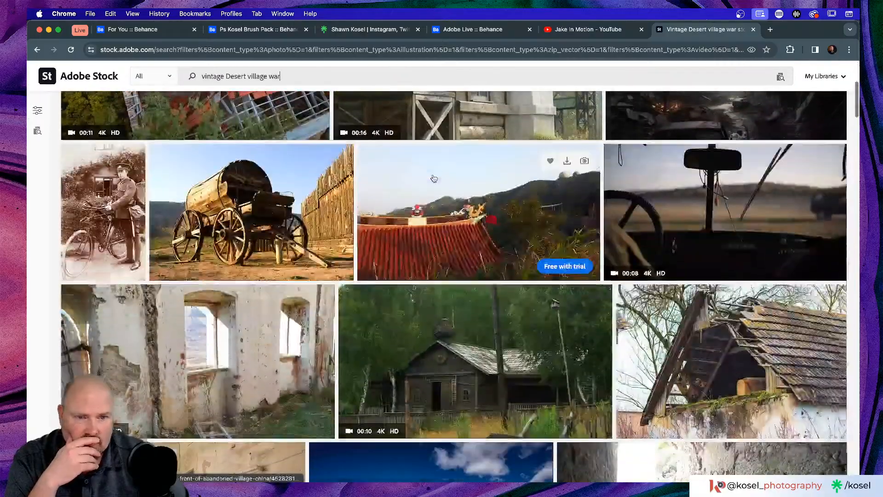
{"action": "scroll", "coordinate": [433, 177], "scroll_direction": "down", "scroll_amount": 5}
{"action": "scroll", "coordinate": [433, 177], "scroll_direction": "down", "scroll_amount": 10}
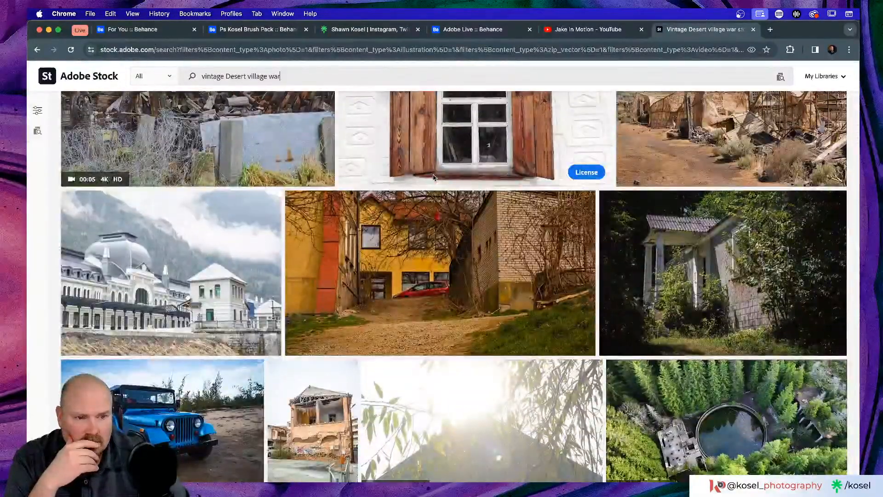
{"action": "scroll", "coordinate": [391, 188], "scroll_direction": "down", "scroll_amount": 3}
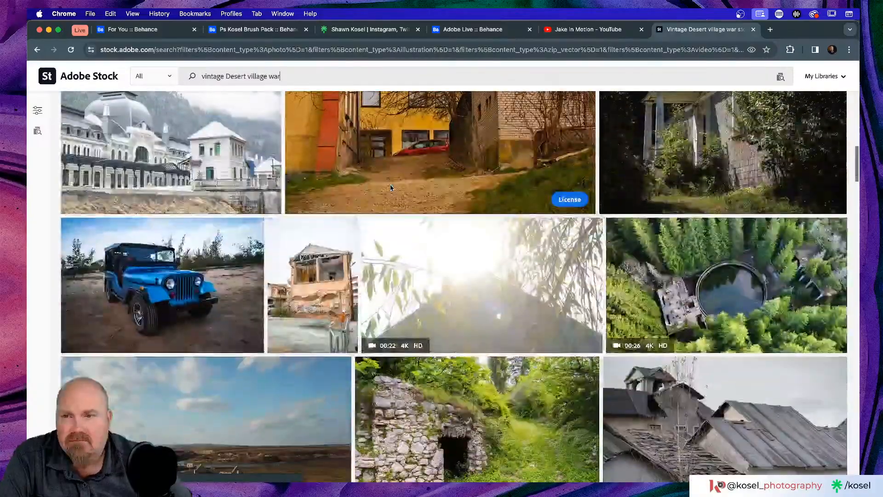
{"action": "scroll", "coordinate": [391, 188], "scroll_direction": "down", "scroll_amount": 4}
{"action": "scroll", "coordinate": [391, 189], "scroll_direction": "up", "scroll_amount": 3}
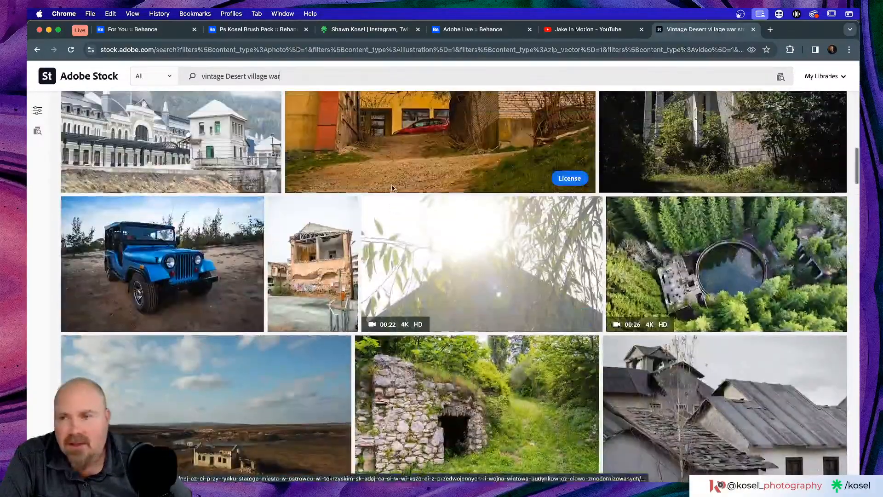
{"action": "scroll", "coordinate": [347, 145], "scroll_direction": "down", "scroll_amount": 5}
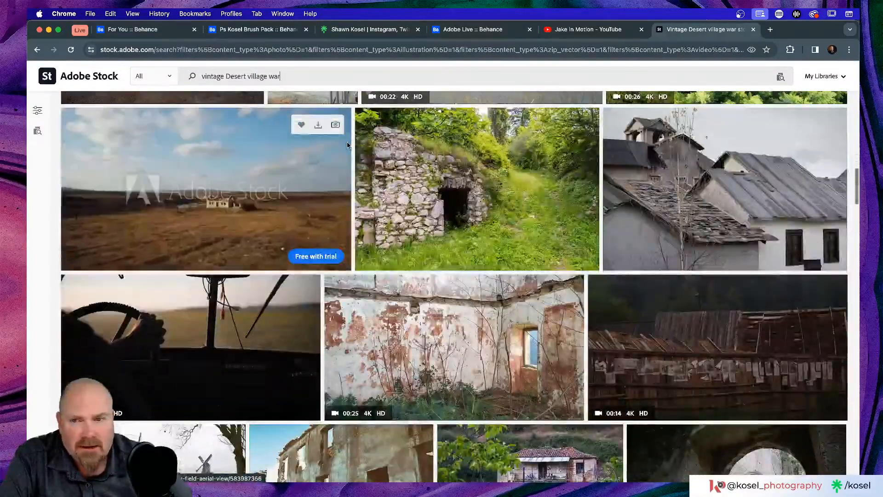
{"action": "scroll", "coordinate": [347, 145], "scroll_direction": "down", "scroll_amount": 6}
{"action": "scroll", "coordinate": [347, 145], "scroll_direction": "down", "scroll_amount": 4}
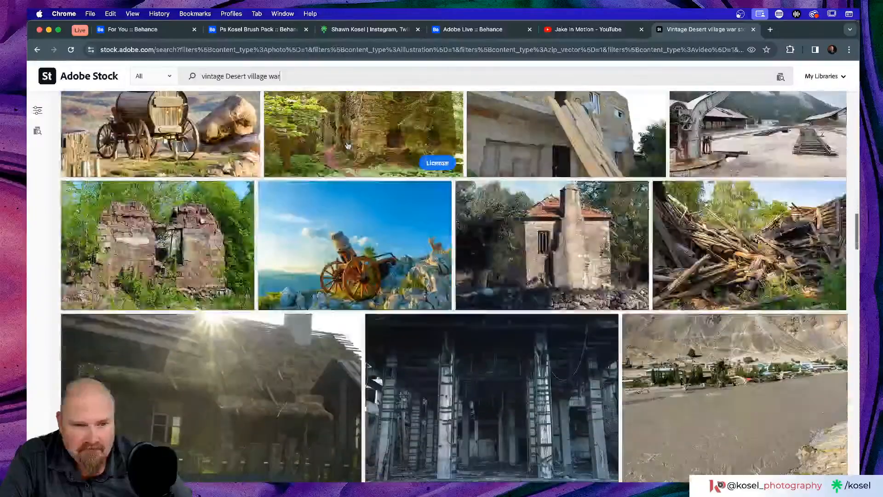
{"action": "scroll", "coordinate": [347, 145], "scroll_direction": "down", "scroll_amount": 5}
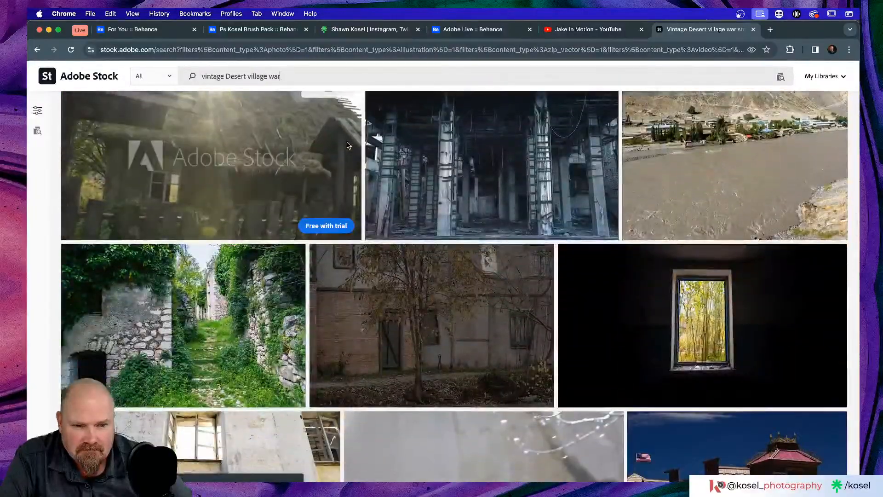
{"action": "scroll", "coordinate": [347, 145], "scroll_direction": "down", "scroll_amount": 5}
{"action": "scroll", "coordinate": [348, 145], "scroll_direction": "down", "scroll_amount": 10}
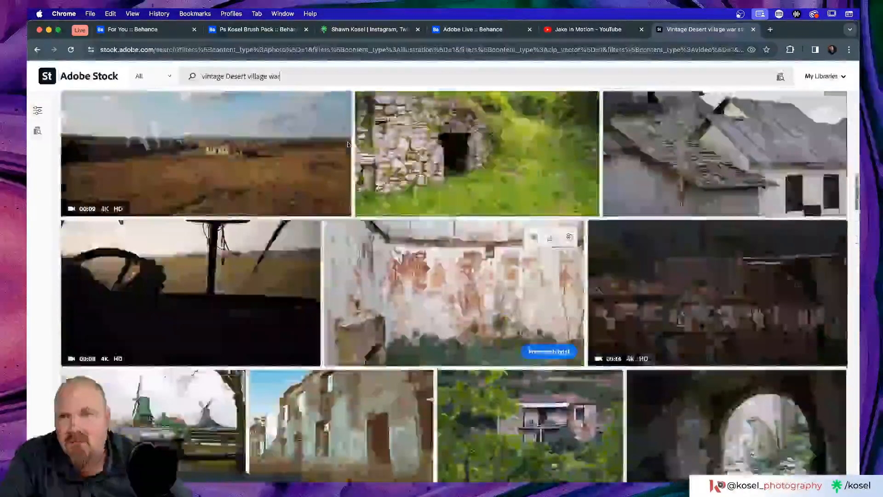
{"action": "scroll", "coordinate": [347, 145], "scroll_direction": "up", "scroll_amount": 15}
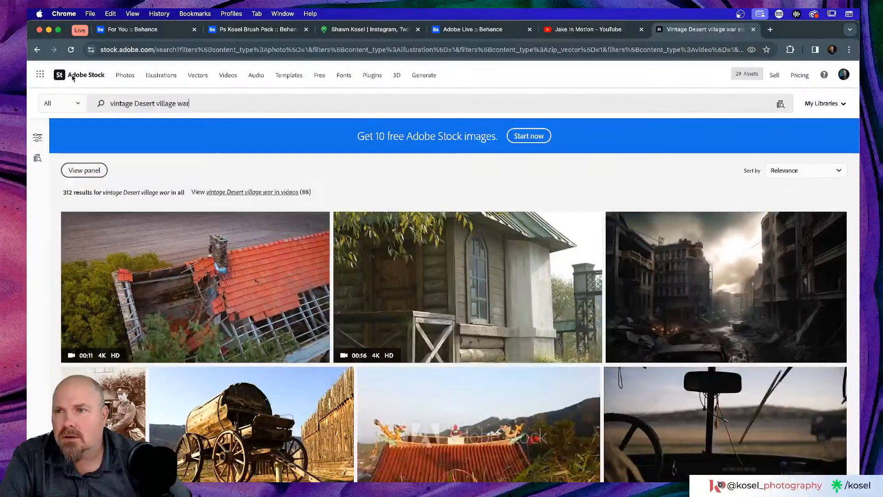
{"action": "key", "text": "BackSpace"}
{"action": "key", "text": "BackSpace"}
{"action": "key", "text": "BackSpace"}
{"action": "key", "text": "BackSpace"}
{"action": "key", "text": "Return"}
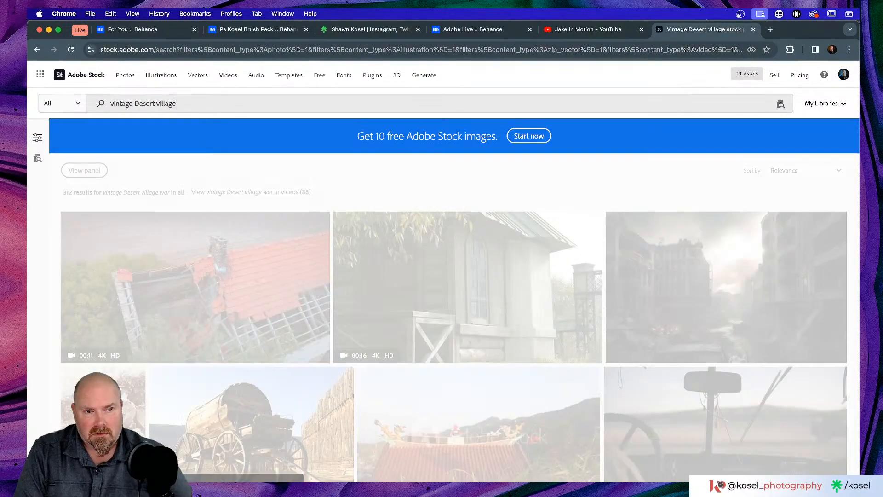
{"action": "scroll", "coordinate": [459, 208], "scroll_direction": "down", "scroll_amount": 5}
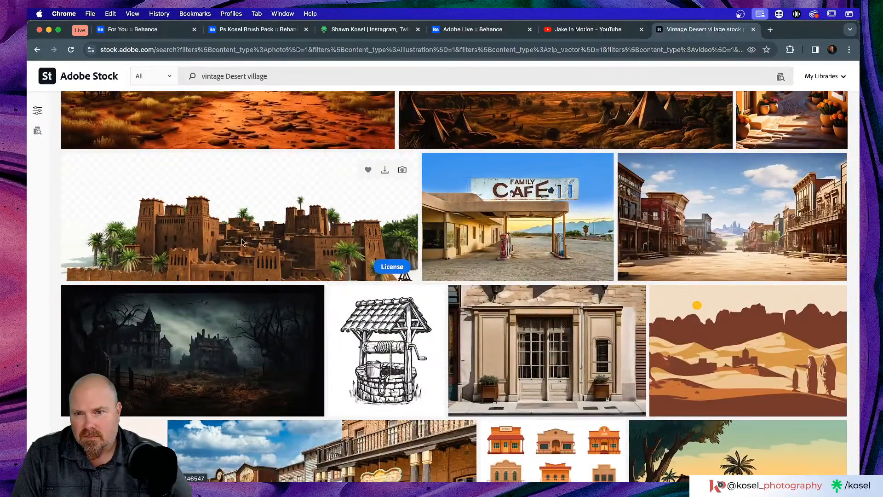
{"action": "scroll", "coordinate": [277, 251], "scroll_direction": "down", "scroll_amount": 3}
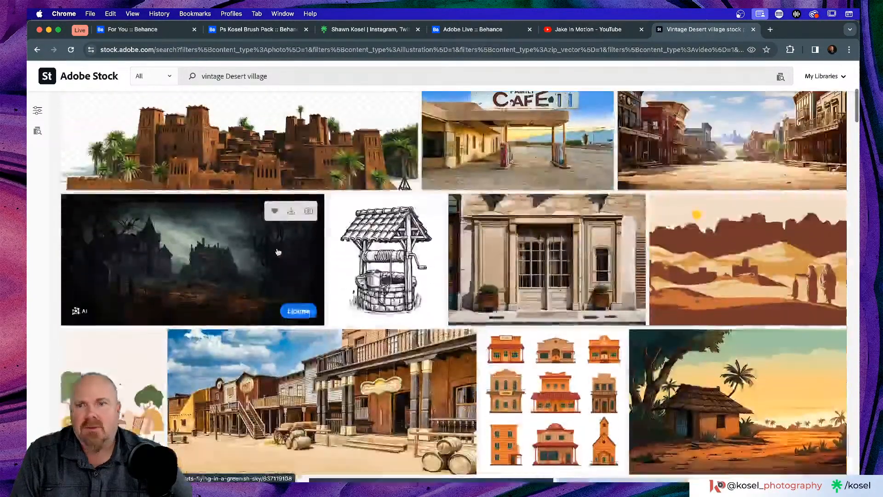
Step: Open the village in the desert image and set its download to transparent PNG
{"action": "left_click", "coordinate": [260, 159]}
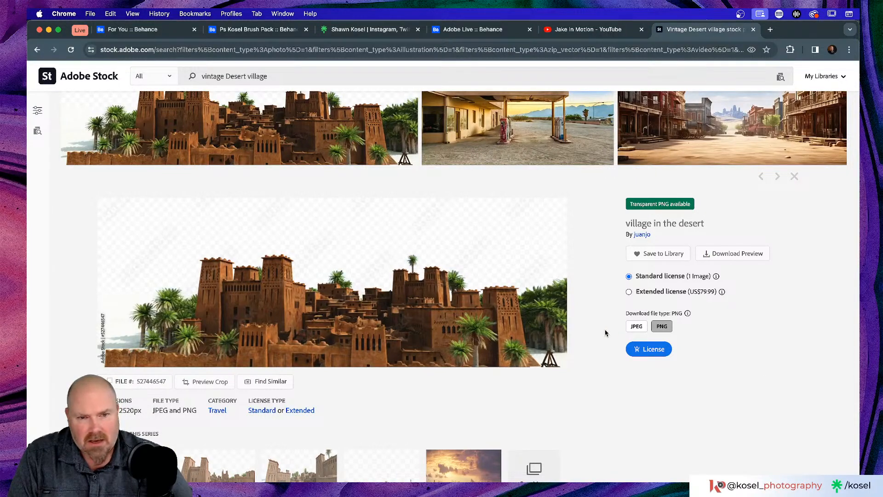
{"action": "left_click", "coordinate": [636, 328]}
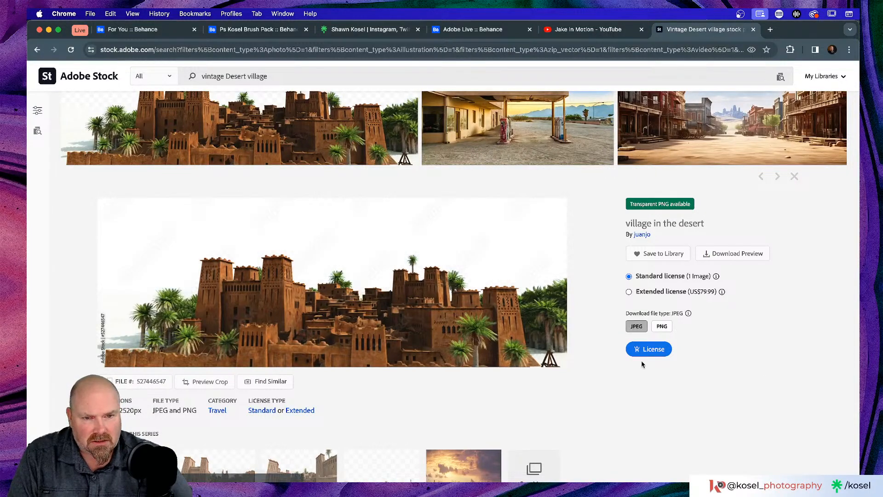
{"action": "left_click", "coordinate": [663, 327]}
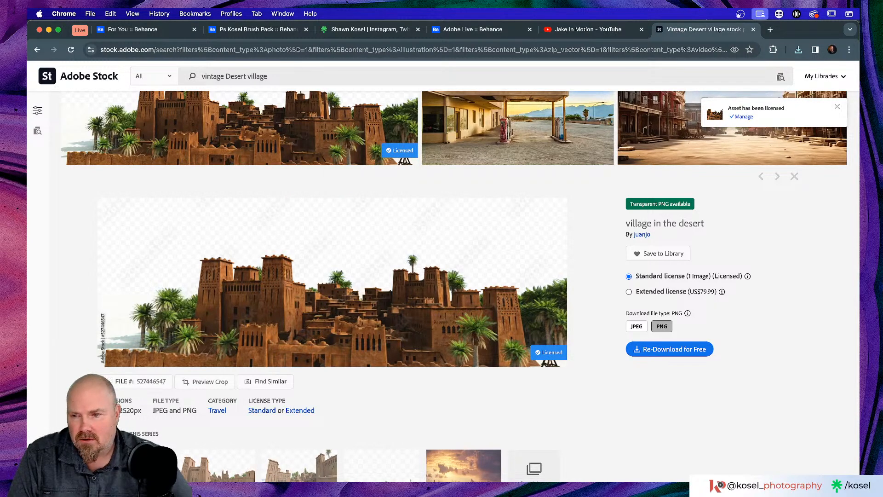
Step: Check the downloaded village PNG in Downloads, then return to Photoshop
{"action": "key", "text": "super+Tab"}
{"action": "key", "text": "super+w"}
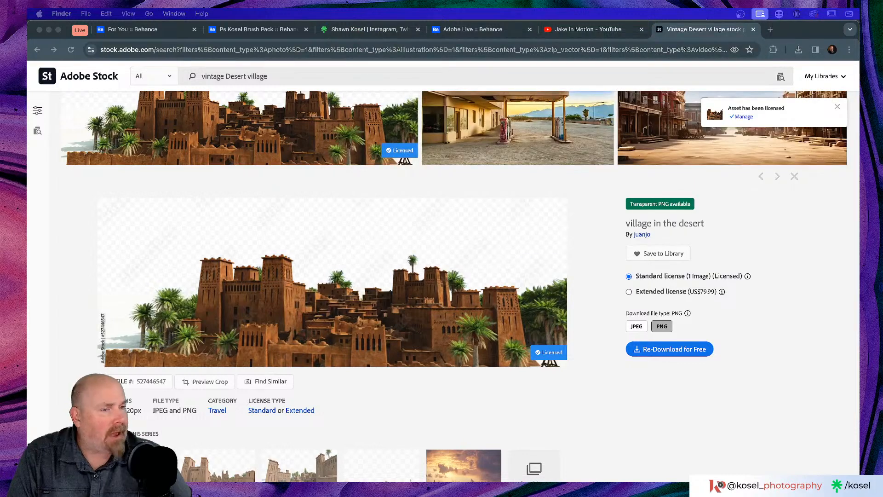
{"action": "key", "text": "super+Tab"}
{"action": "key", "text": "super+Tab"}
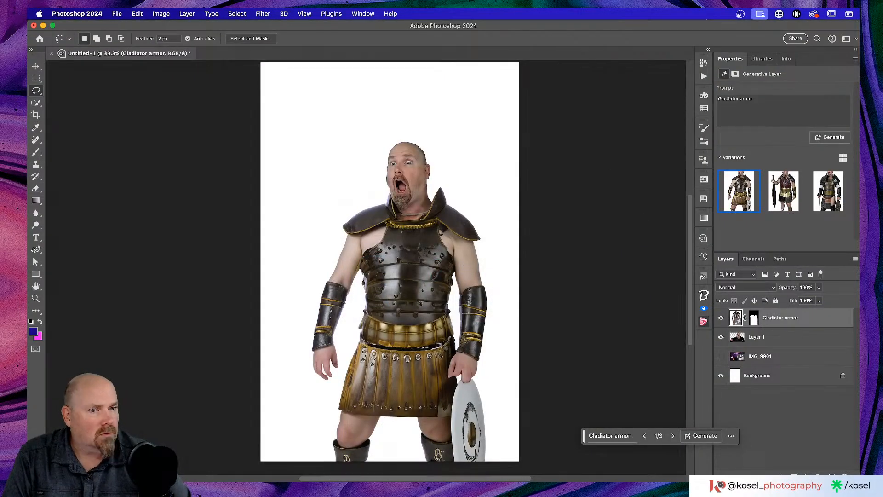
Step: Place the AdobeStock_527446547 village PNG and move its layer beneath Layer 1
{"action": "left_click_drag", "start_coordinate": [433, 287], "coordinate": [321, 288]}
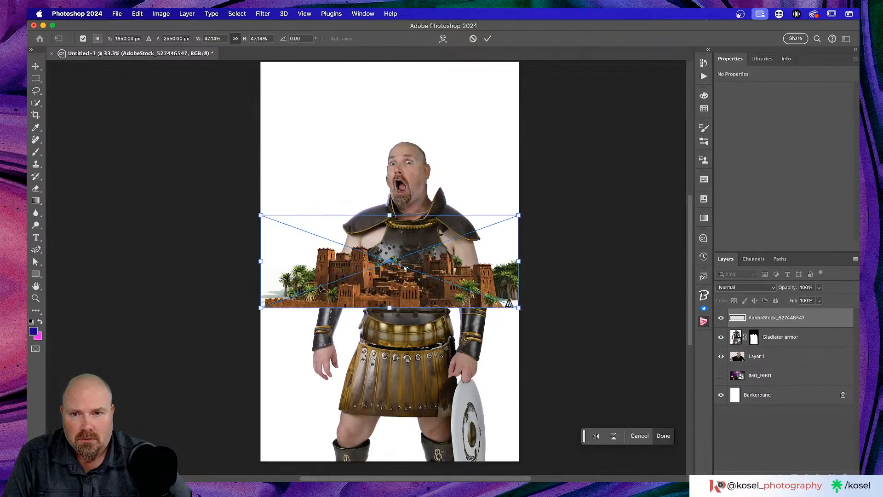
{"action": "left_click_drag", "start_coordinate": [814, 321], "coordinate": [811, 366]}
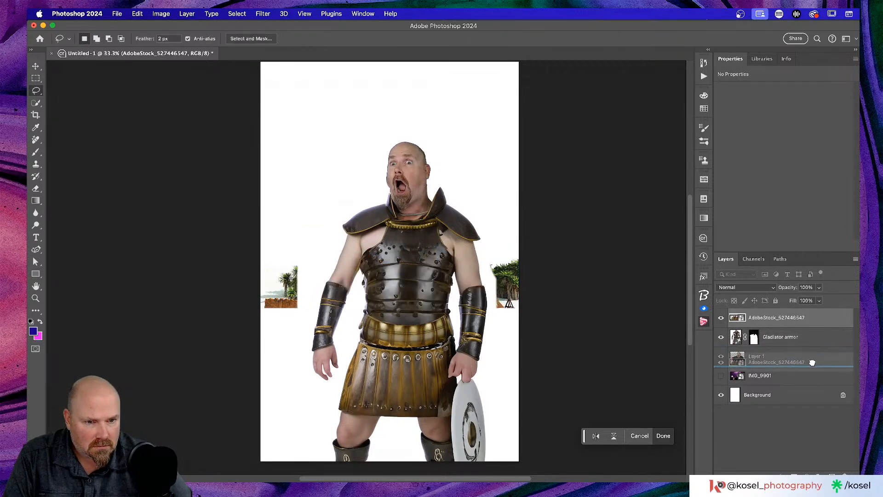
{"action": "key", "text": "l"}
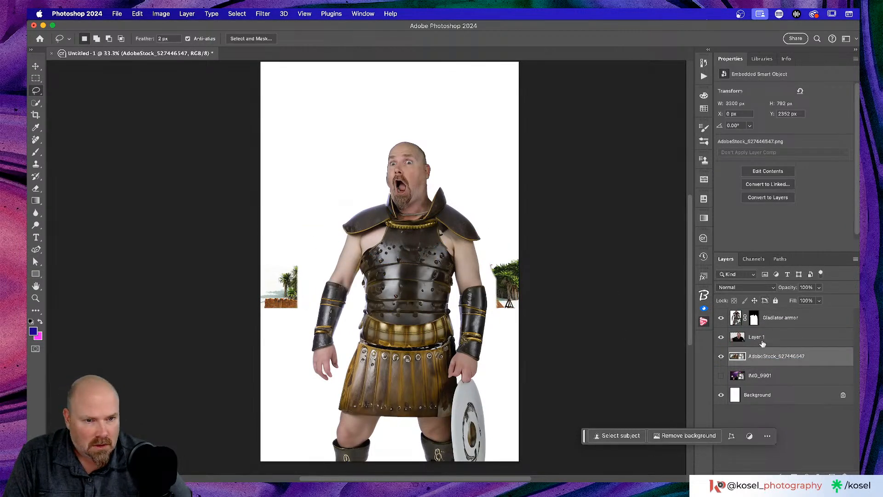
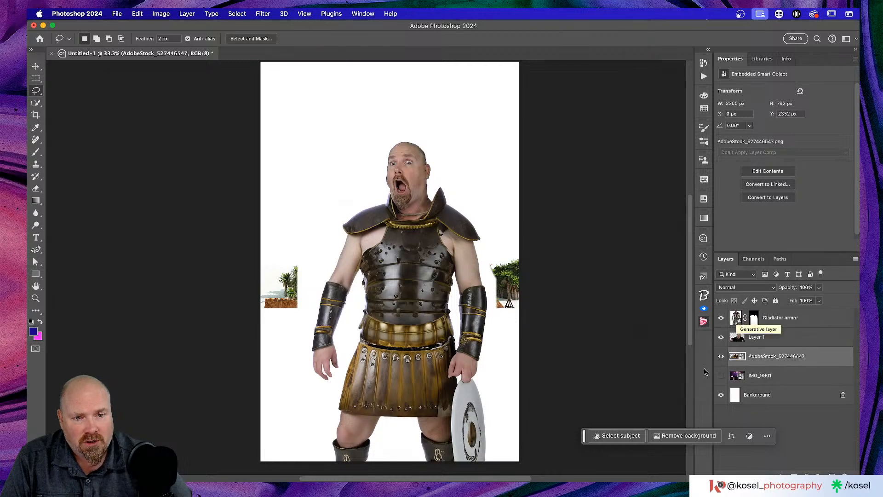
Step: Hide the palm-tree stock layer and replace Gladiator armor's mask with a cloud-based Select Subject mask
{"action": "left_click", "coordinate": [722, 357]}
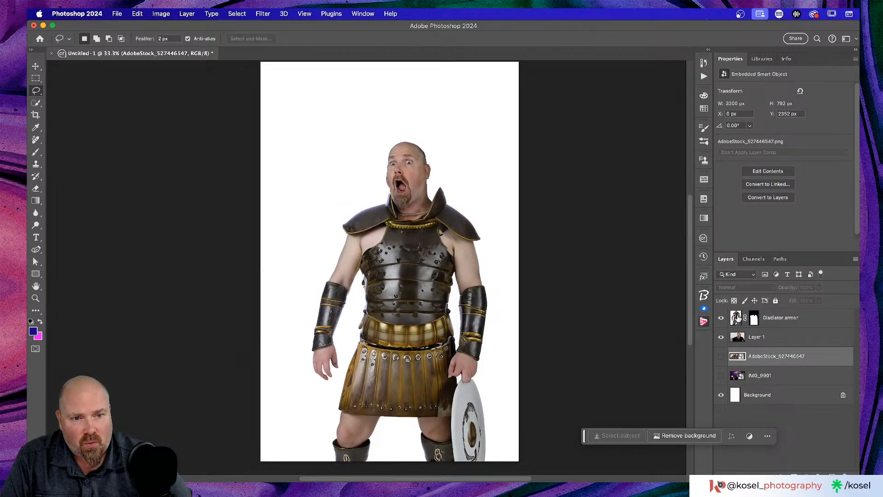
{"action": "left_click", "coordinate": [737, 317]}
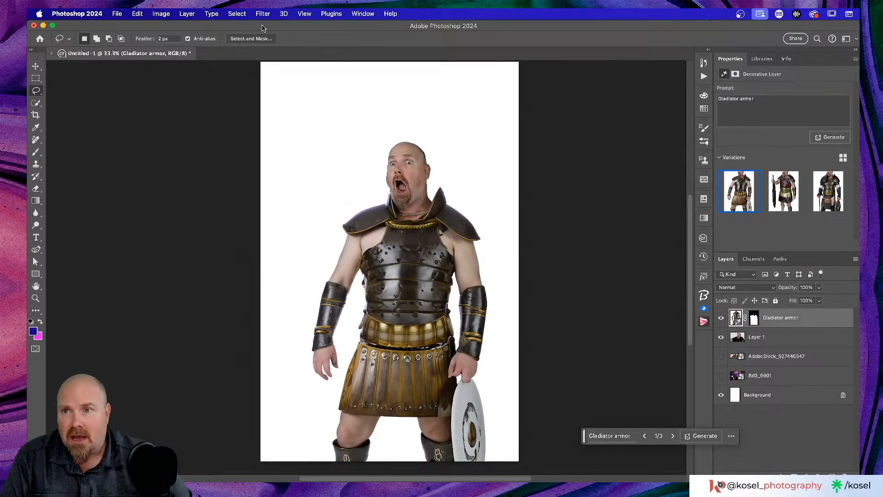
{"action": "left_click", "coordinate": [36, 104]}
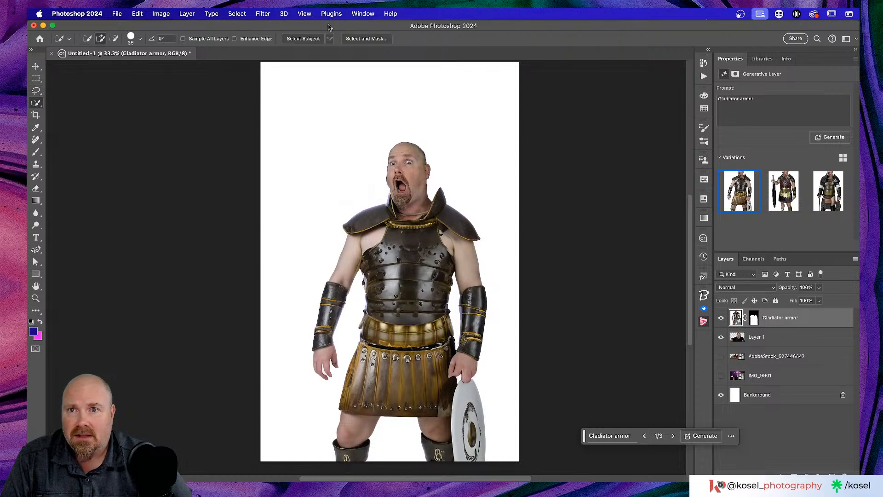
{"action": "left_click", "coordinate": [330, 39]}
{"action": "left_click", "coordinate": [345, 47]}
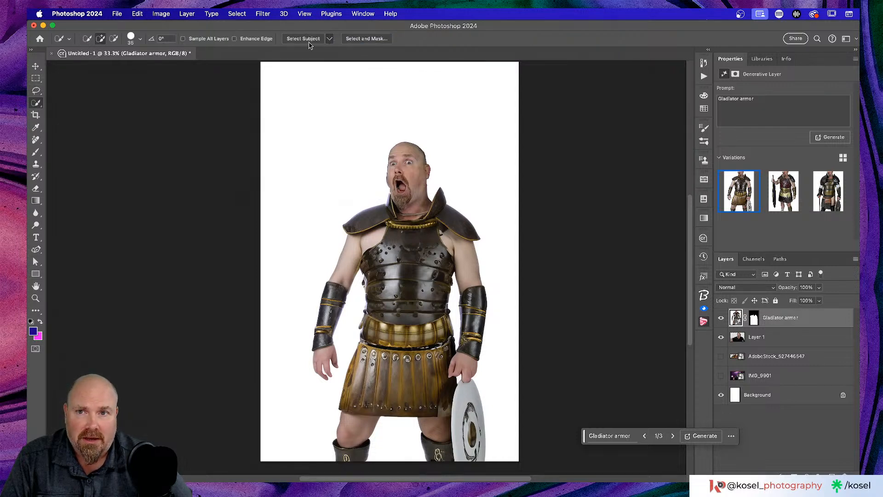
{"action": "left_click", "coordinate": [304, 39]}
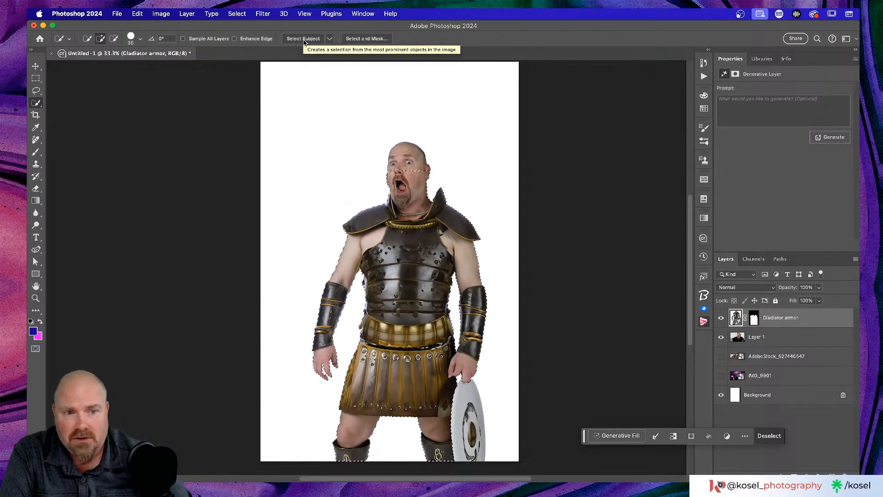
{"action": "left_click_drag", "start_coordinate": [756, 317], "coordinate": [849, 475]}
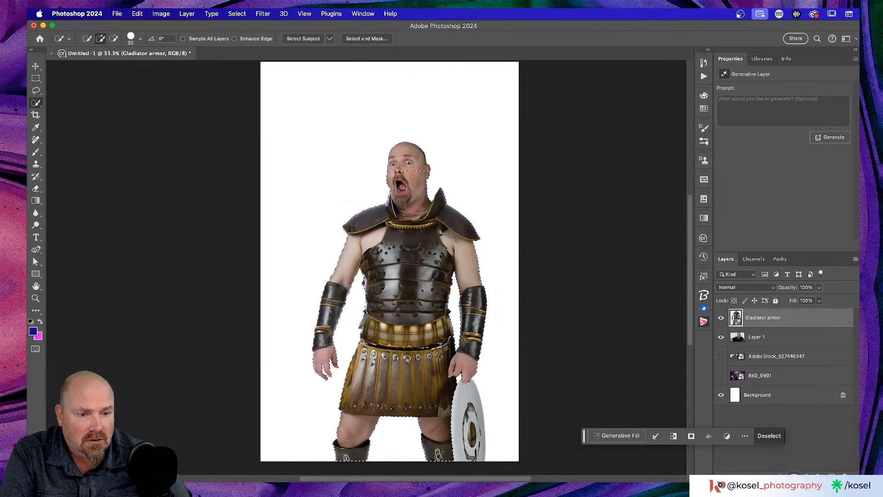
{"action": "left_click", "coordinate": [795, 475]}
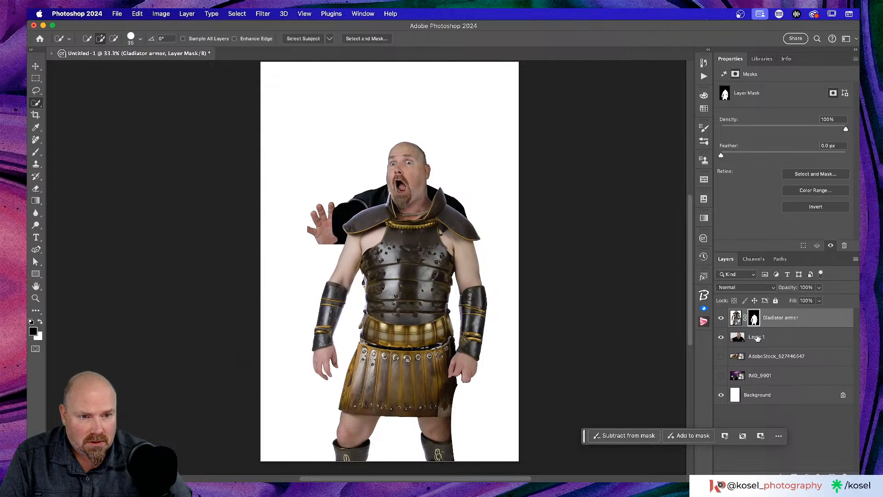
Step: Add a mask to Layer 1 and set up a Soft Round brush at 62% hardness
{"action": "left_click", "coordinate": [766, 341]}
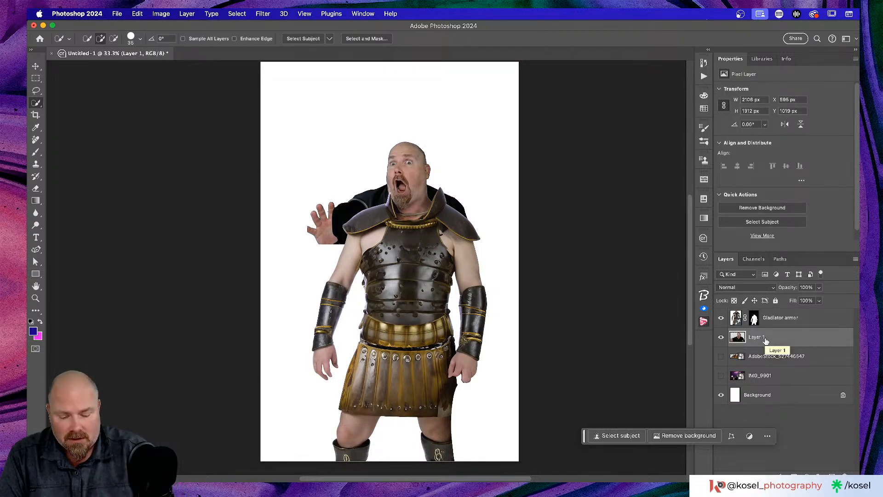
{"action": "key", "text": "super+plus"}
{"action": "key", "text": "super+plus"}
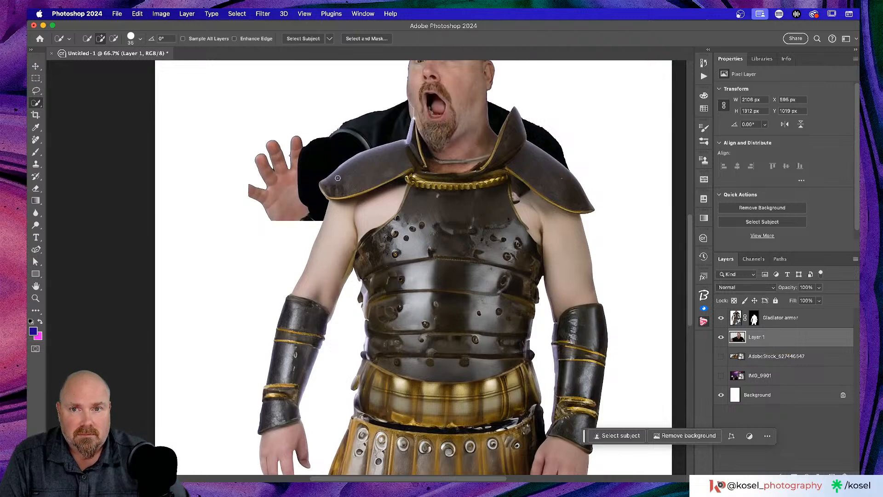
{"action": "scroll", "coordinate": [338, 178], "scroll_direction": "up", "scroll_amount": 3}
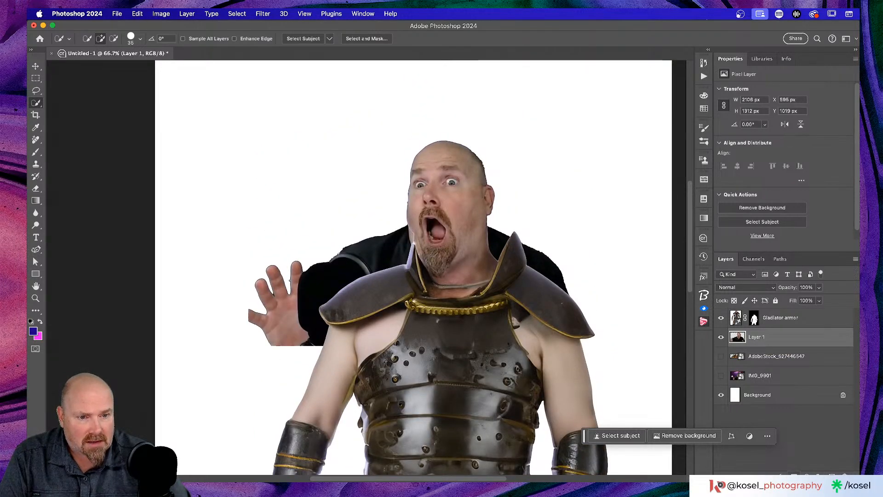
{"action": "left_click", "coordinate": [794, 476]}
{"action": "key", "text": "b"}
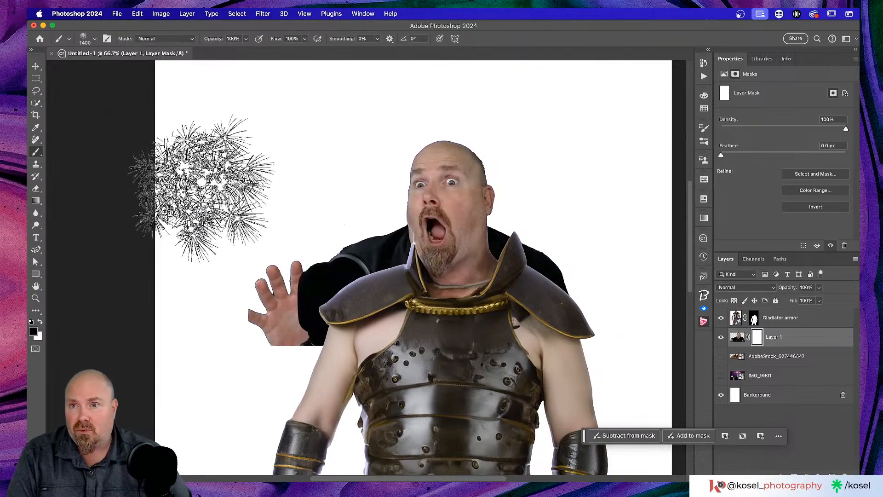
{"action": "left_click", "coordinate": [90, 40]}
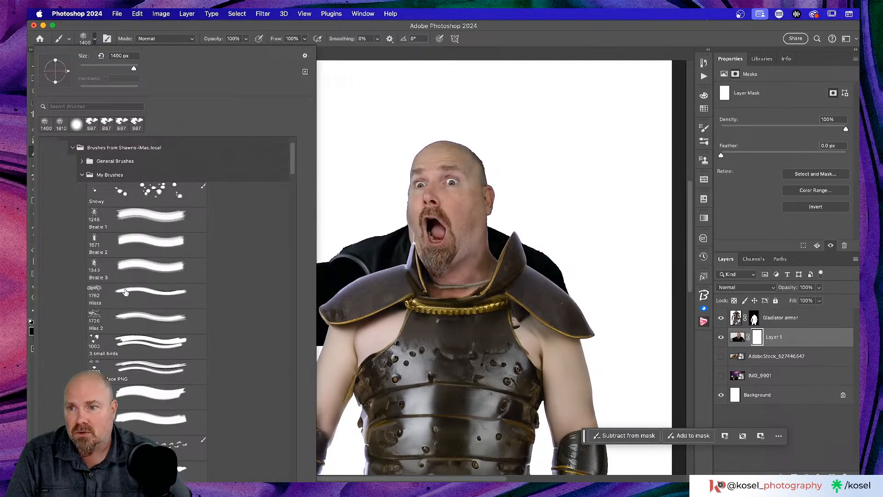
{"action": "scroll", "coordinate": [123, 279], "scroll_direction": "up", "scroll_amount": 3}
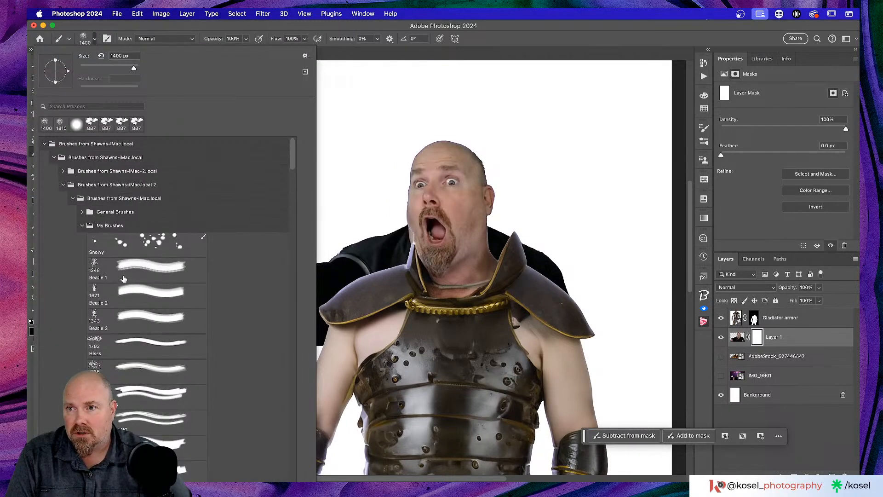
{"action": "left_click", "coordinate": [82, 212]}
{"action": "left_click", "coordinate": [140, 236]}
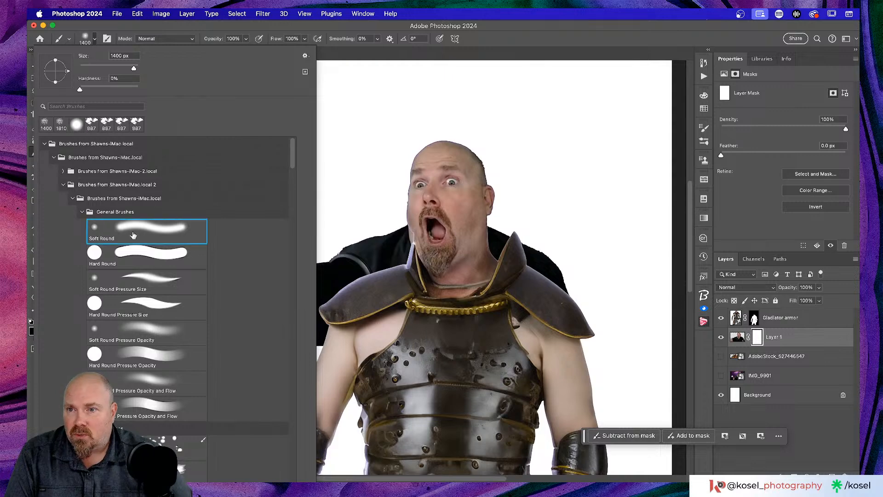
{"action": "left_click_drag", "start_coordinate": [100, 89], "coordinate": [117, 89]}
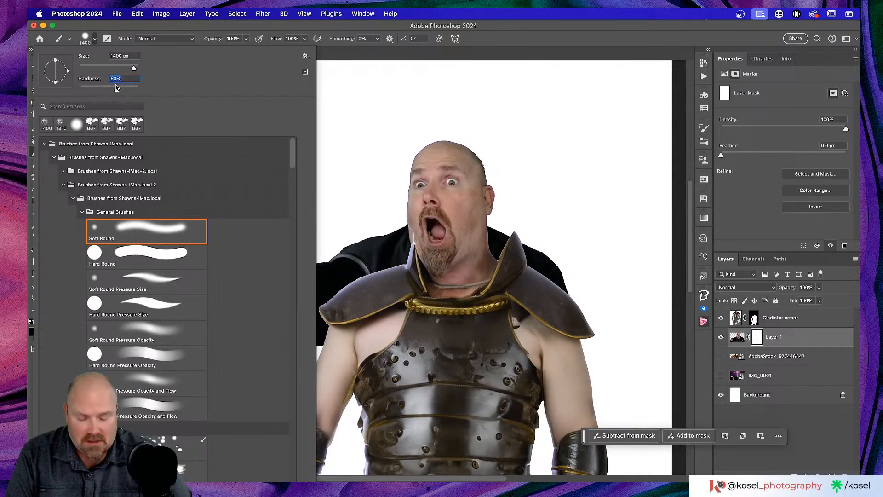
{"action": "key", "text": "Return"}
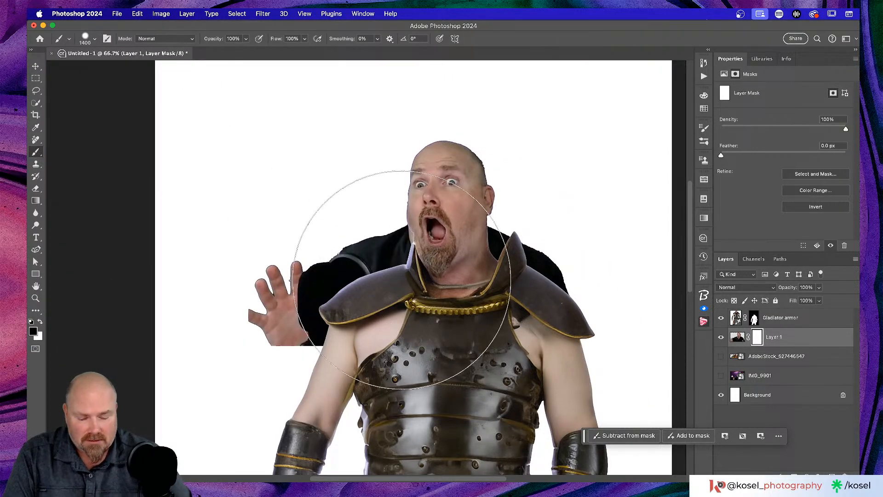
Step: Paint out the raised hand at 300 px and the black shirt at 500 px
{"action": "key", "text": "bracketleft"}
{"action": "key", "text": "bracketleft"}
{"action": "key", "text": "bracketleft"}
{"action": "key", "text": "bracketleft"}
{"action": "key", "text": "bracketleft"}
{"action": "key", "text": "bracketleft"}
{"action": "key", "text": "bracketleft"}
{"action": "key", "text": "bracketleft"}
{"action": "key", "text": "bracketleft"}
{"action": "key", "text": "bracketleft"}
{"action": "key", "text": "bracketleft"}
{"action": "key", "text": "bracketleft"}
{"action": "mouse_move", "coordinate": [351, 261]}
{"action": "left_mouse_down"}
{"action": "mouse_move", "coordinate": [318, 278]}
{"action": "mouse_move", "coordinate": [360, 261]}
{"action": "mouse_move", "coordinate": [253, 293]}
{"action": "mouse_move", "coordinate": [292, 276]}
{"action": "mouse_move", "coordinate": [242, 312]}
{"action": "mouse_move", "coordinate": [245, 333]}
{"action": "mouse_move", "coordinate": [258, 342]}
{"action": "mouse_move", "coordinate": [334, 304]}
{"action": "mouse_move", "coordinate": [335, 325]}
{"action": "mouse_move", "coordinate": [370, 293]}
{"action": "mouse_move", "coordinate": [360, 272]}
{"action": "mouse_move", "coordinate": [368, 255]}
{"action": "left_mouse_up"}
{"action": "key", "text": "bracketright"}
{"action": "key", "text": "bracketright"}
{"action": "key", "text": "bracketright"}
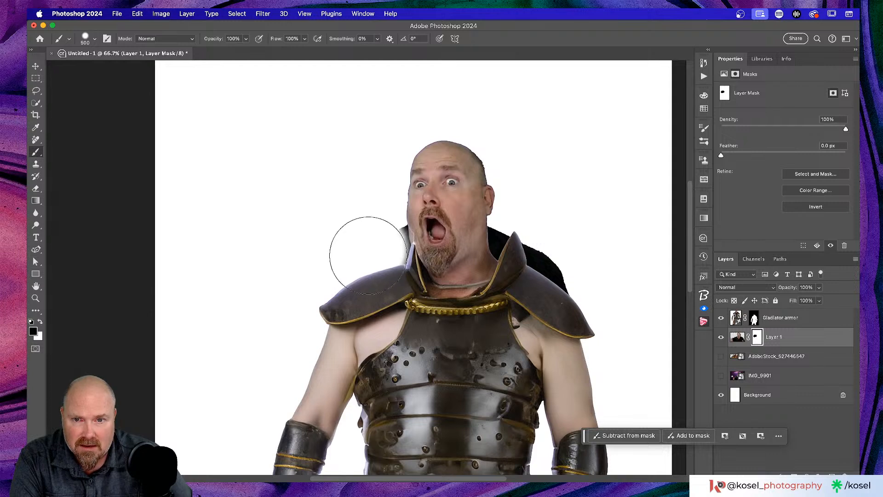
{"action": "mouse_move", "coordinate": [578, 298]}
{"action": "left_mouse_down"}
{"action": "mouse_move", "coordinate": [557, 304]}
{"action": "mouse_move", "coordinate": [558, 260]}
{"action": "mouse_move", "coordinate": [549, 268]}
{"action": "mouse_move", "coordinate": [543, 241]}
{"action": "mouse_move", "coordinate": [559, 256]}
{"action": "left_mouse_up"}
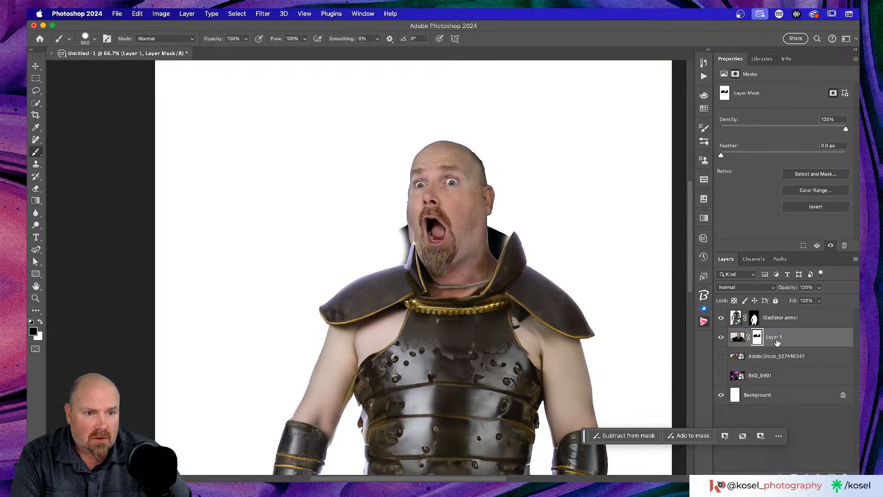
{"action": "left_click", "coordinate": [789, 339]}
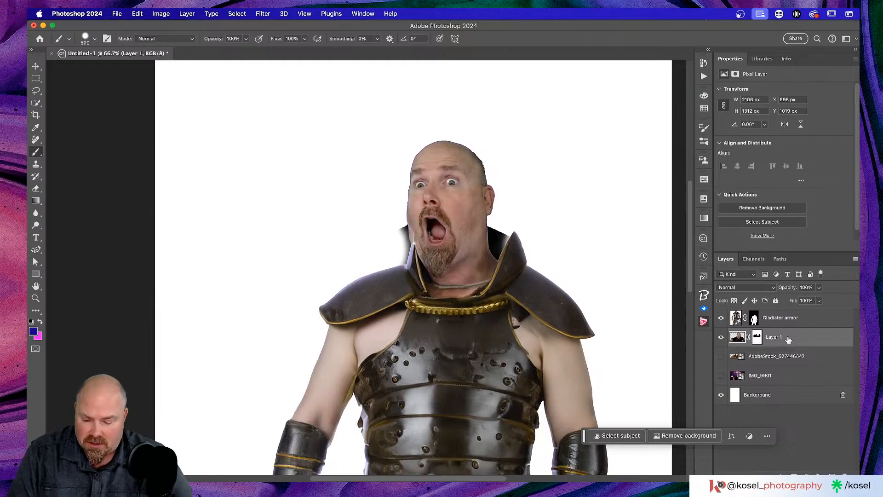
Step: Fill Layer 1's mask black outside the armor outline using the inverted armor-mask selection
{"action": "left_click", "coordinate": [755, 319], "text": "super"}
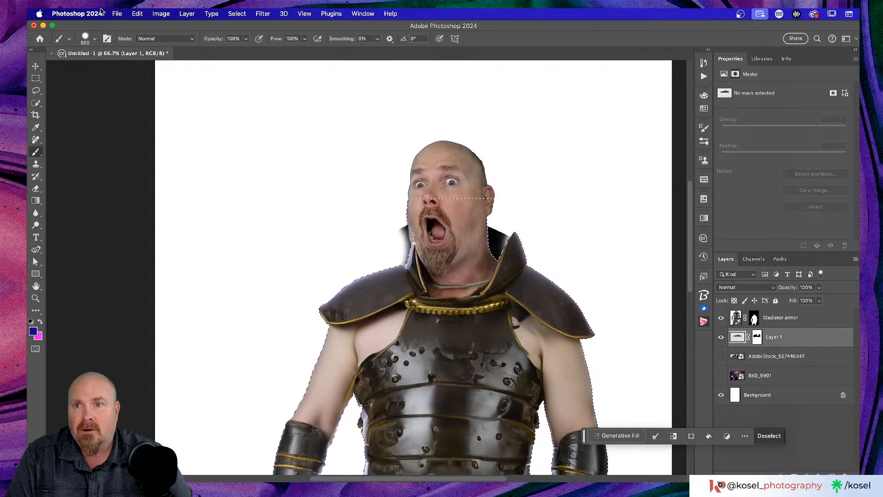
{"action": "left_click", "coordinate": [238, 13]}
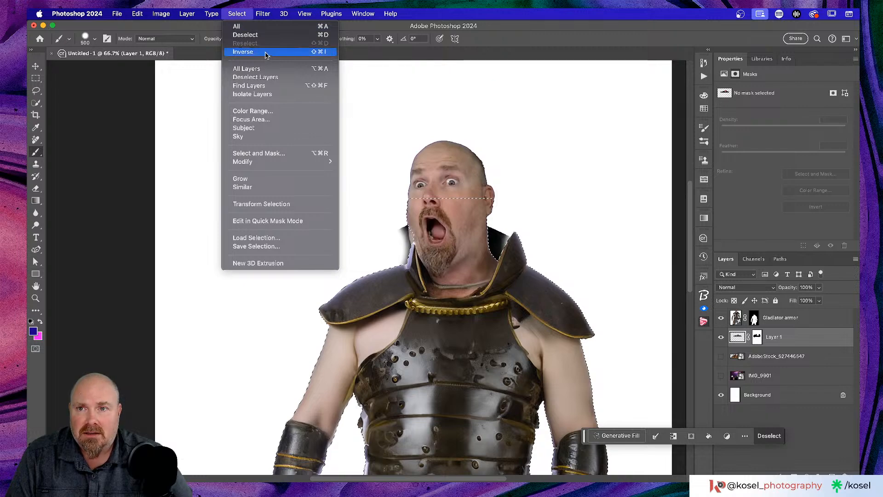
{"action": "left_click", "coordinate": [268, 54]}
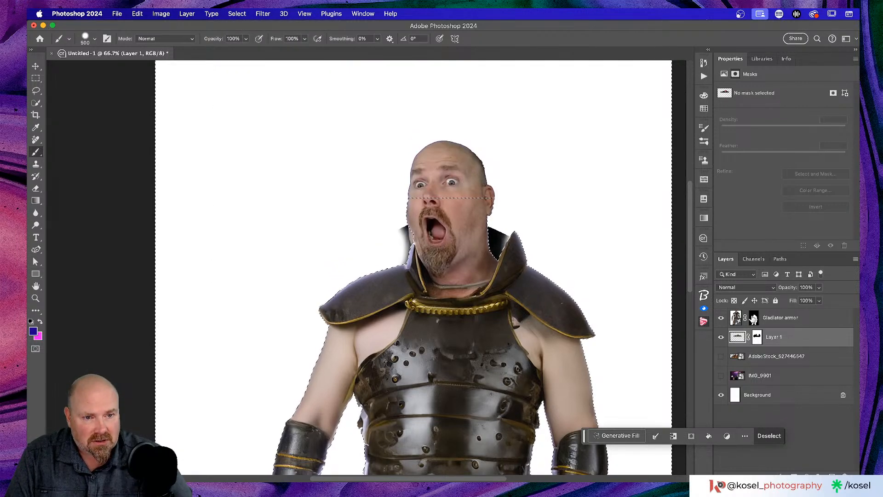
{"action": "left_click", "coordinate": [757, 338]}
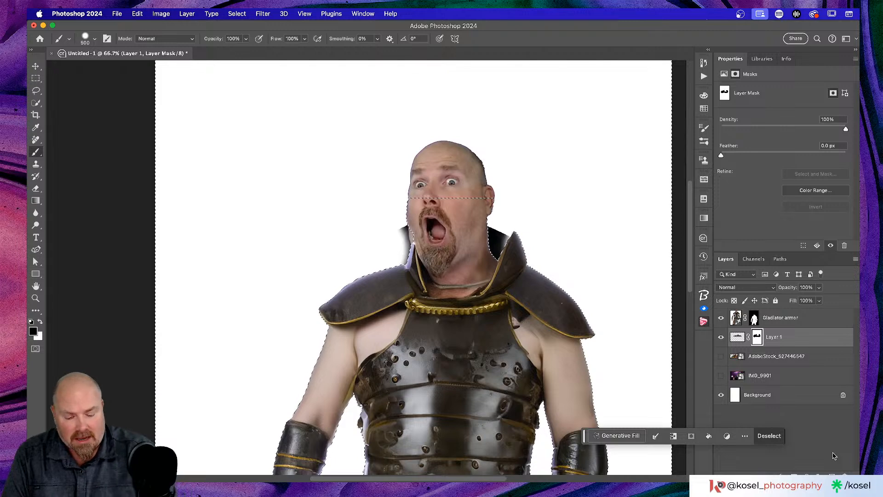
{"action": "key", "text": "alt+BackSpace"}
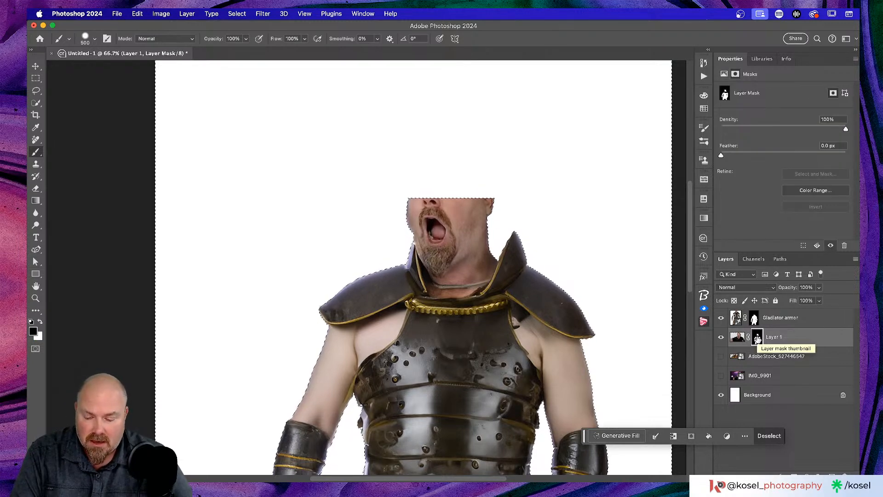
{"action": "key", "text": "super+d"}
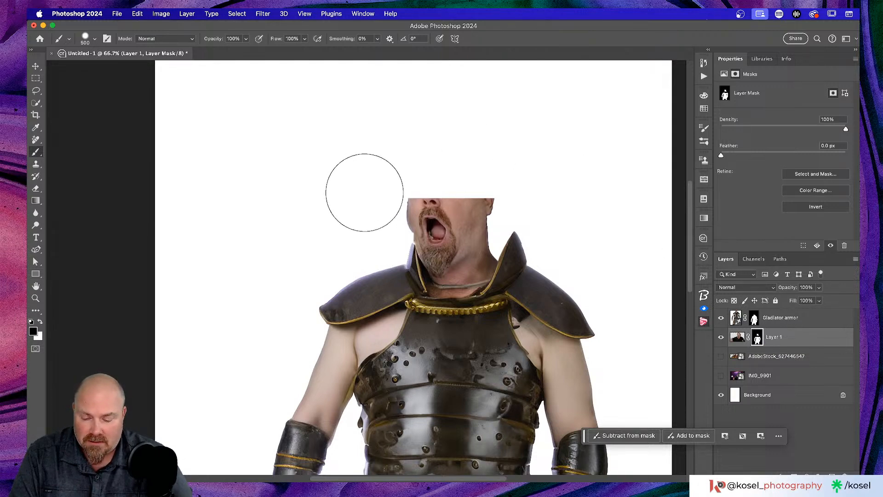
Step: Paint the man's head and eyes back in, then show the palace background layer again
{"action": "mouse_move", "coordinate": [455, 189]}
{"action": "left_mouse_down"}
{"action": "mouse_move", "coordinate": [461, 161]}
{"action": "mouse_move", "coordinate": [463, 178]}
{"action": "mouse_move", "coordinate": [438, 158]}
{"action": "mouse_move", "coordinate": [430, 170]}
{"action": "mouse_move", "coordinate": [438, 184]}
{"action": "mouse_move", "coordinate": [430, 158]}
{"action": "mouse_move", "coordinate": [465, 152]}
{"action": "mouse_move", "coordinate": [478, 175]}
{"action": "mouse_move", "coordinate": [421, 175]}
{"action": "mouse_move", "coordinate": [414, 198]}
{"action": "mouse_move", "coordinate": [440, 163]}
{"action": "left_mouse_up"}
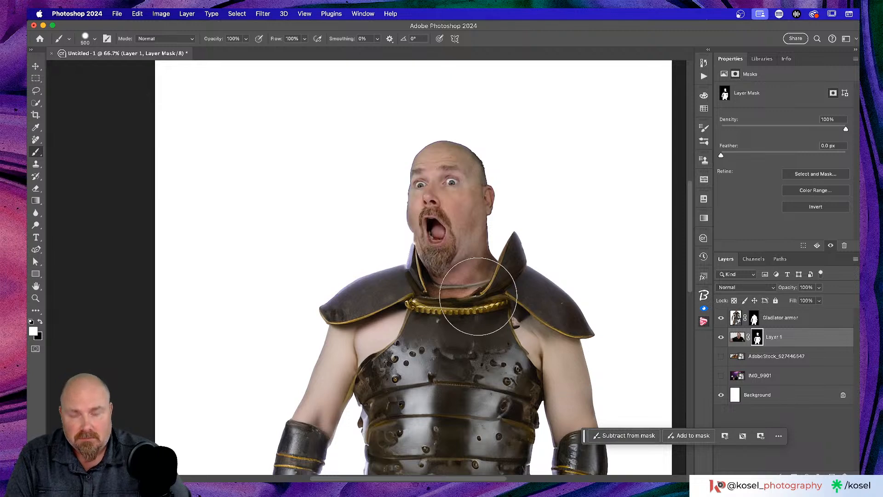
{"action": "key", "text": "bracketleft"}
{"action": "key", "text": "bracketleft"}
{"action": "key", "text": "bracketleft"}
{"action": "key", "text": "bracketleft"}
{"action": "key", "text": "bracketleft"}
{"action": "key", "text": "bracketleft"}
{"action": "key", "text": "bracketleft"}
{"action": "key", "text": "bracketleft"}
{"action": "key", "text": "bracketleft"}
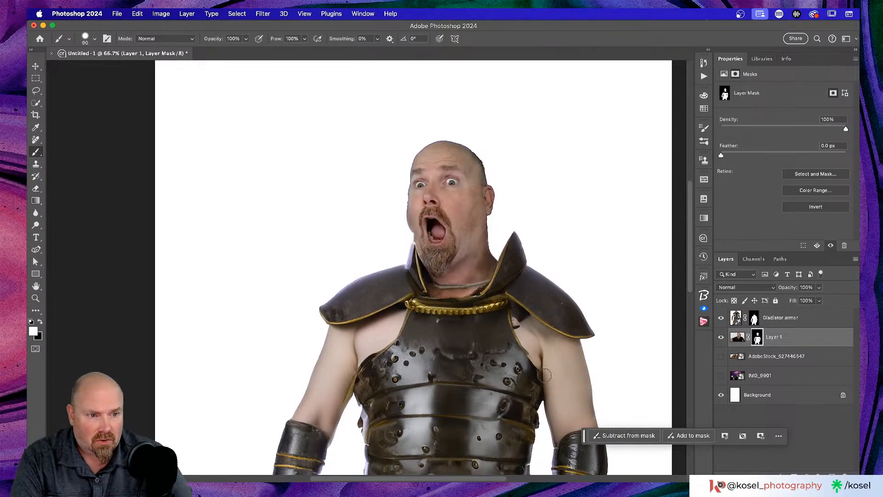
{"action": "scroll", "coordinate": [517, 313], "scroll_direction": "up", "scroll_amount": 1}
{"action": "scroll", "coordinate": [518, 313], "scroll_direction": "down", "scroll_amount": 3}
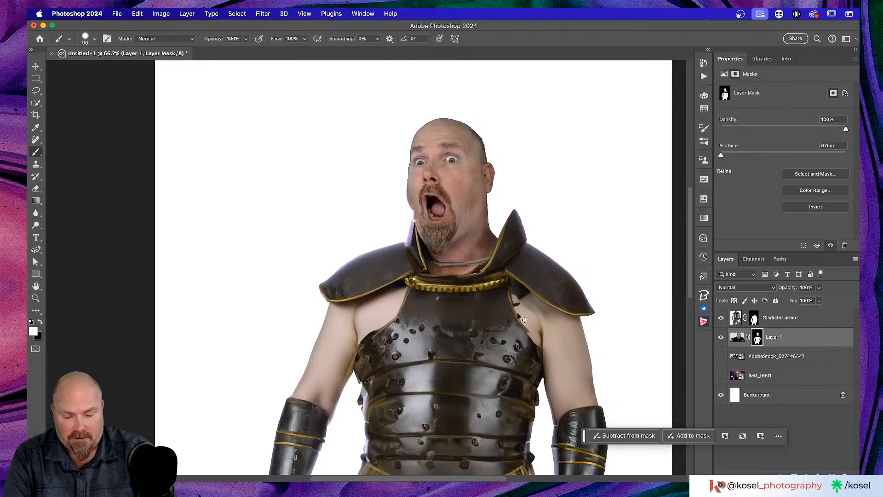
{"action": "key", "text": "super+minus"}
{"action": "key", "text": "super+minus"}
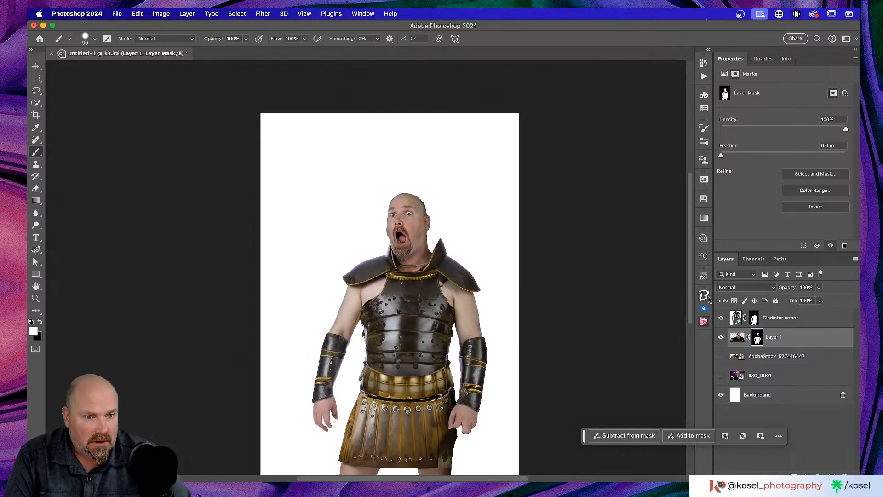
{"action": "left_click", "coordinate": [721, 357]}
Step: Scale the village image up across the canvas and stretch it down to 440.28% height
{"action": "scroll", "coordinate": [554, 264], "scroll_direction": "down", "scroll_amount": 3}
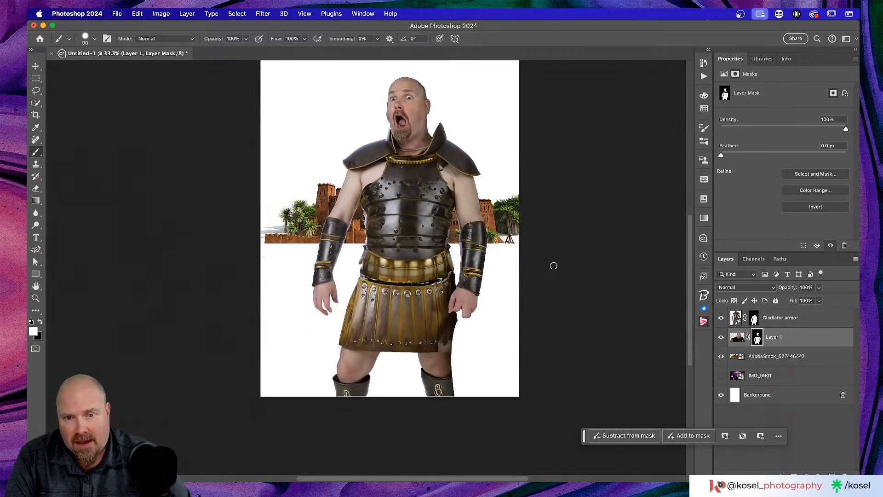
{"action": "left_click", "coordinate": [795, 354]}
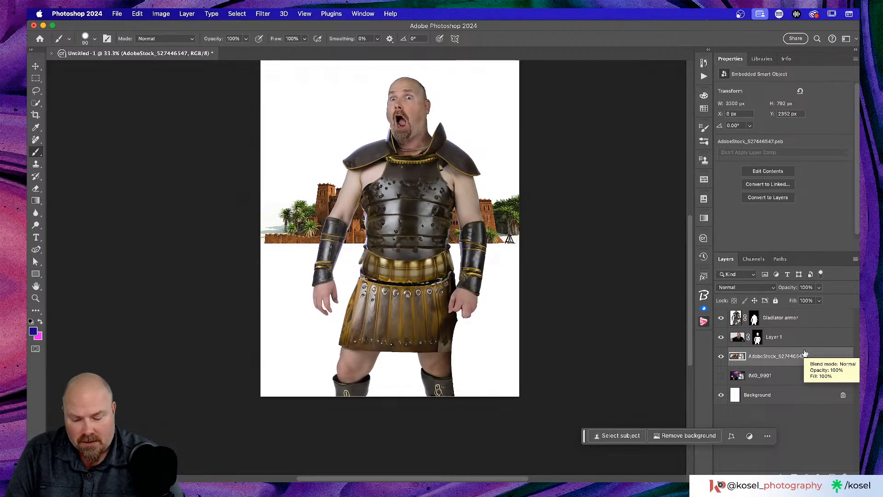
{"action": "key", "text": "ctrl+t"}
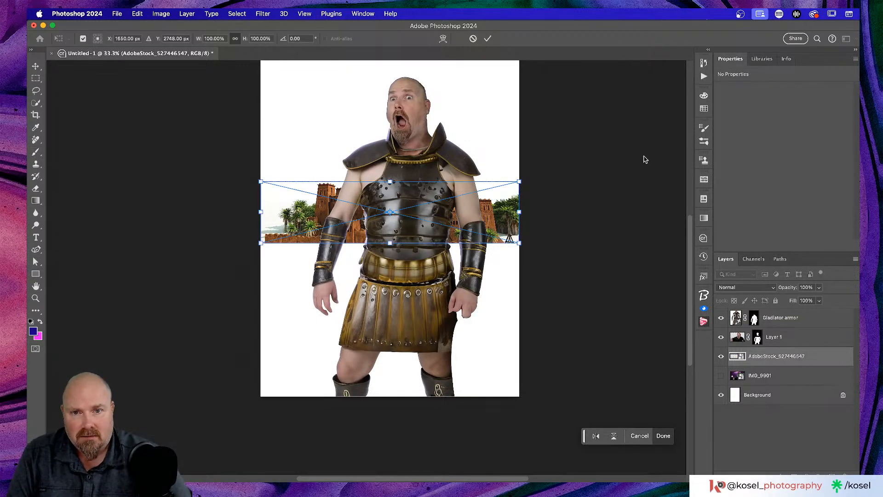
{"action": "left_click_drag", "start_coordinate": [519, 181], "coordinate": [667, 138]}
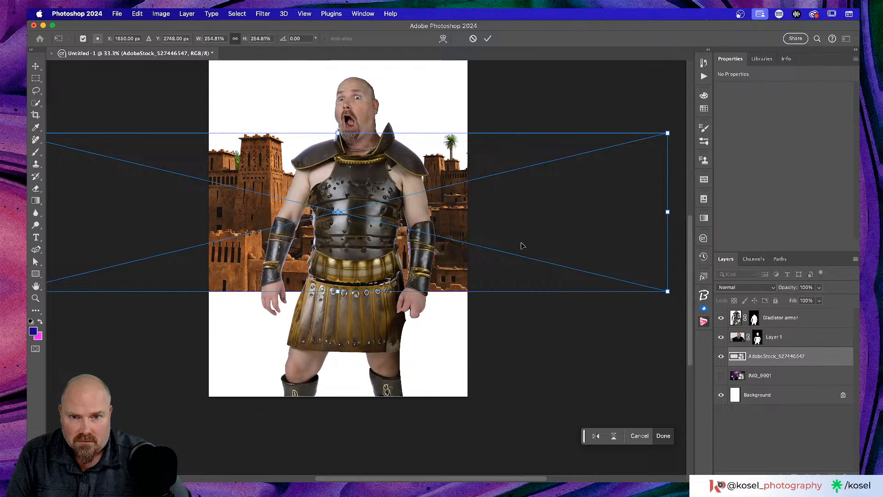
{"action": "scroll", "coordinate": [524, 243], "scroll_direction": "up", "scroll_amount": 2}
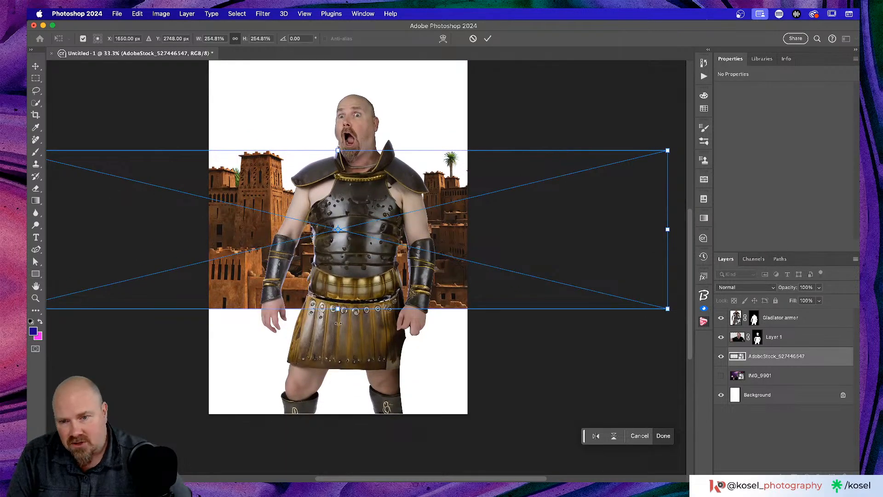
{"action": "left_click_drag", "start_coordinate": [338, 309], "coordinate": [339, 424]}
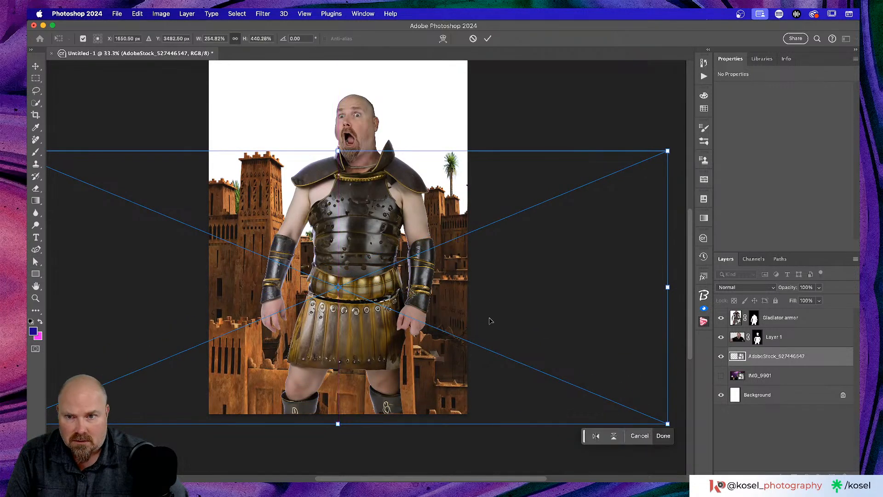
{"action": "scroll", "coordinate": [488, 322], "scroll_direction": "left", "scroll_amount": 5}
{"action": "scroll", "coordinate": [494, 313], "scroll_direction": "right", "scroll_amount": 5}
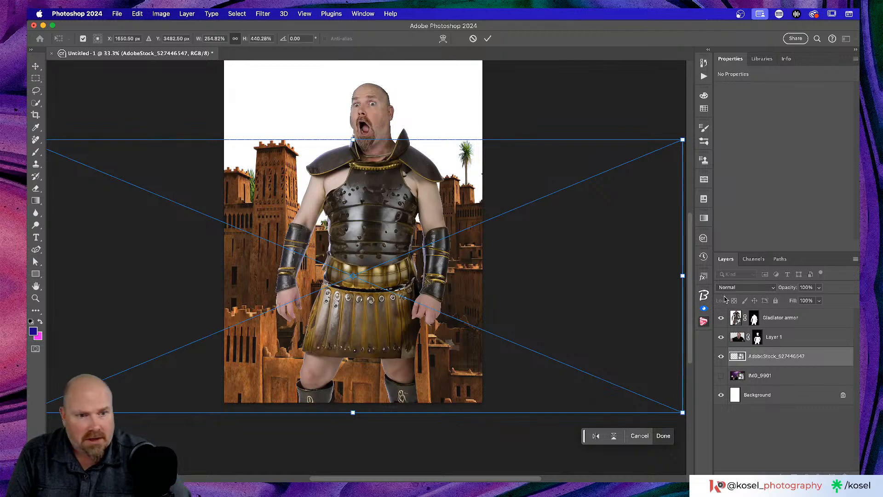
Step: Group Gladiator armor and Layer 1 into a group named 'Me' and hide it
{"action": "left_click", "coordinate": [809, 318]}
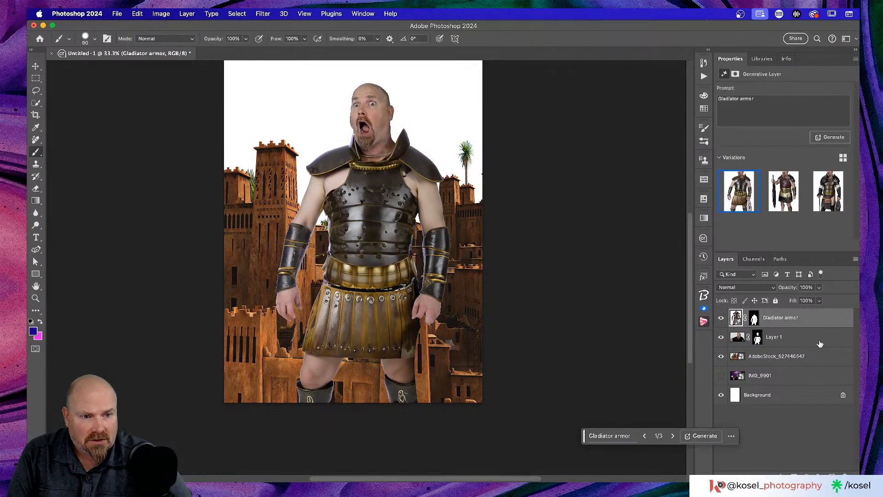
{"action": "left_click", "coordinate": [818, 337], "text": "shift"}
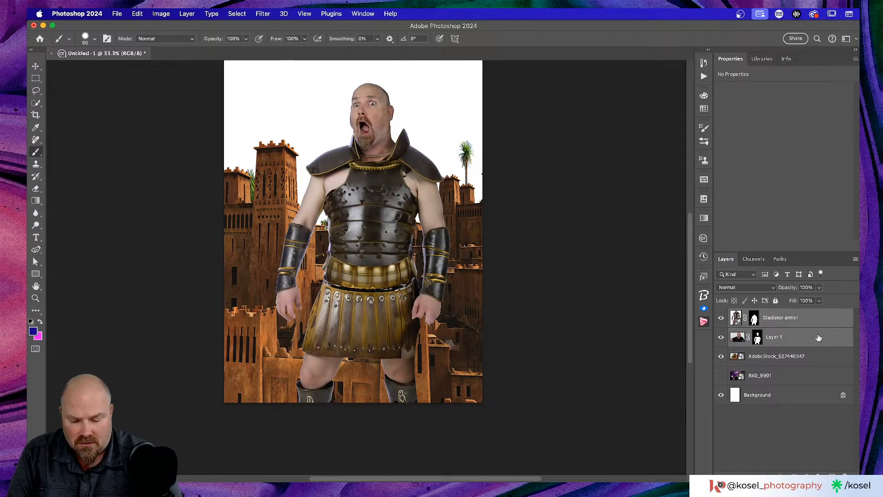
{"action": "key", "text": "super+g"}
{"action": "double_click", "coordinate": [756, 314]}
{"action": "type", "text": "Me"}
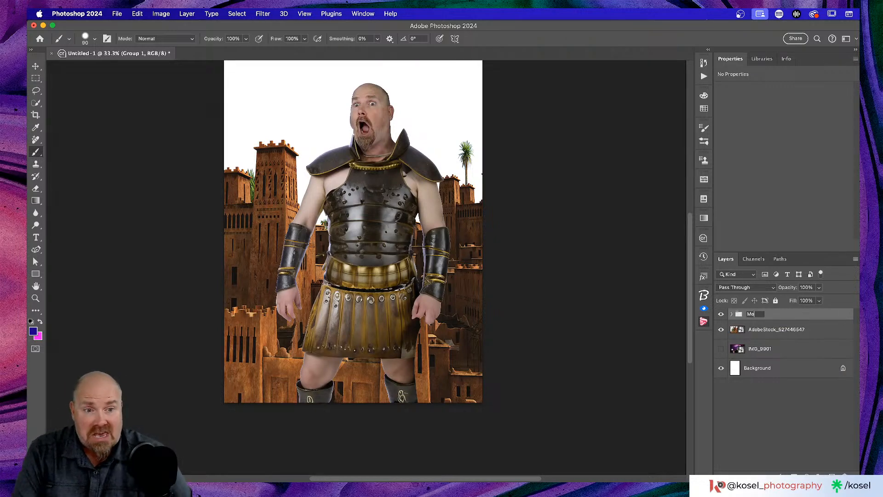
{"action": "key", "text": "Return"}
{"action": "left_click", "coordinate": [722, 315]}
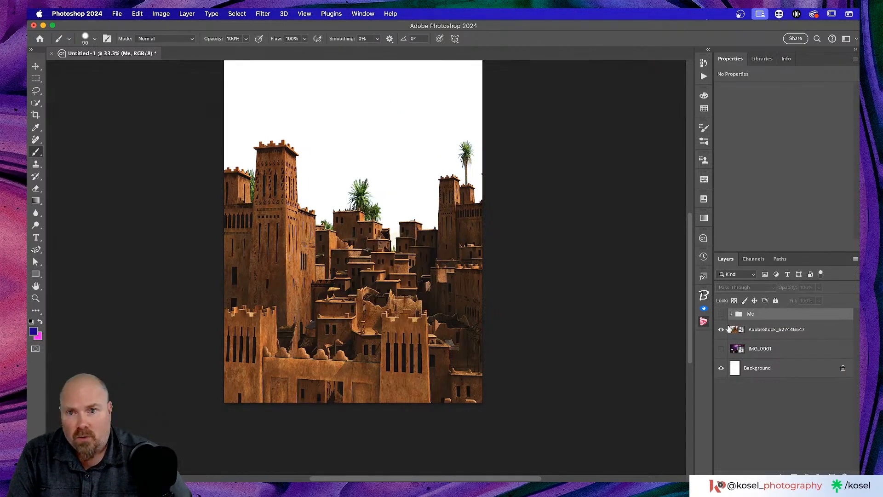
Step: Toggle the village layer and Me group to compare, leaving the village alone visible
{"action": "left_click", "coordinate": [837, 334]}
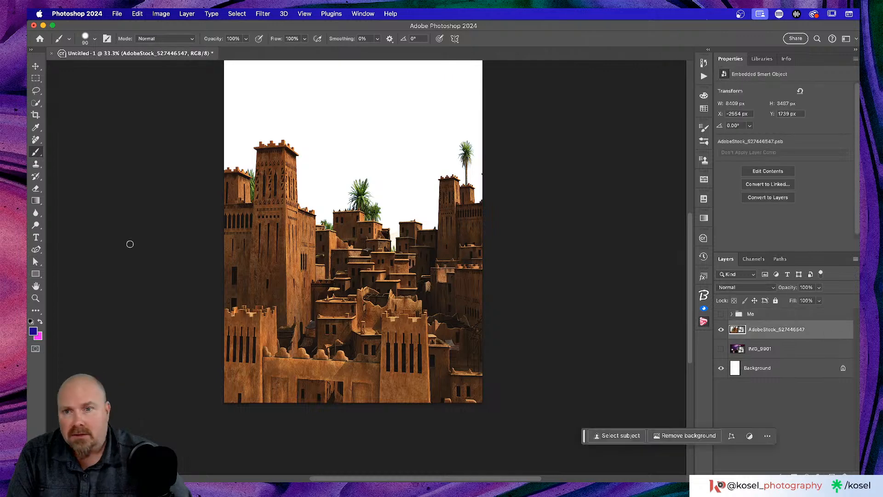
{"action": "scroll", "coordinate": [129, 244], "scroll_direction": "up", "scroll_amount": 3}
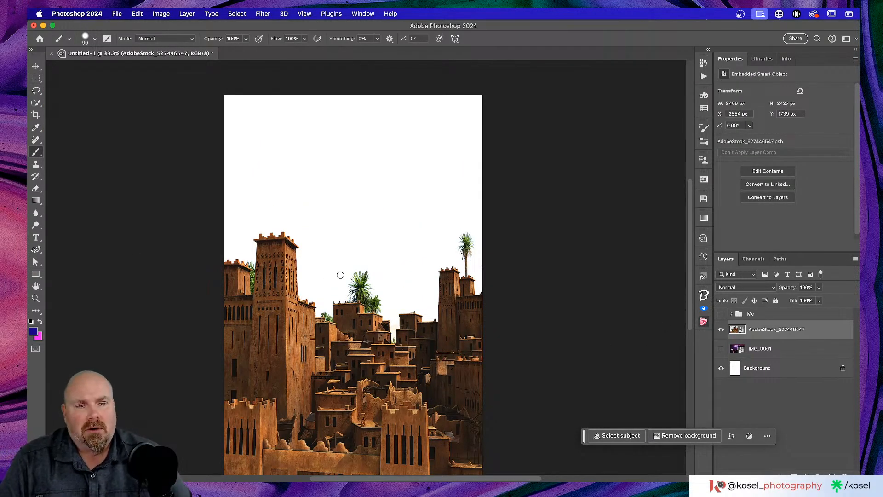
{"action": "scroll", "coordinate": [347, 274], "scroll_direction": "down", "scroll_amount": 2}
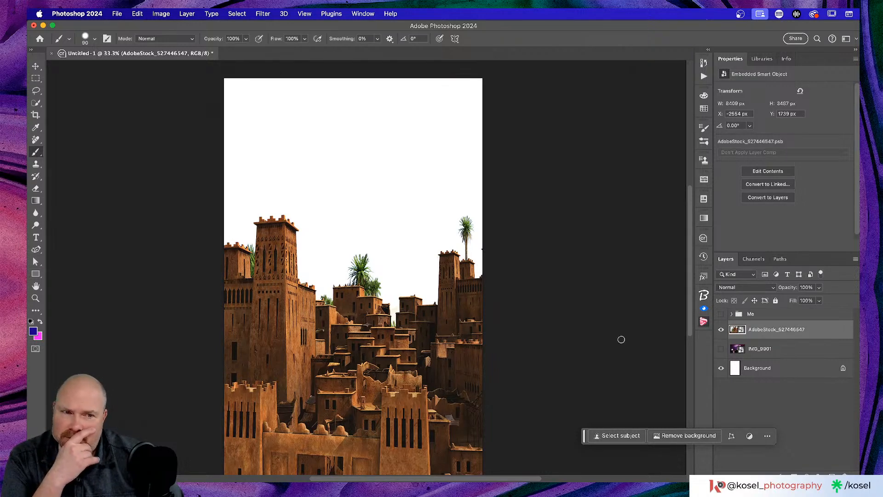
{"action": "left_click", "coordinate": [721, 329]}
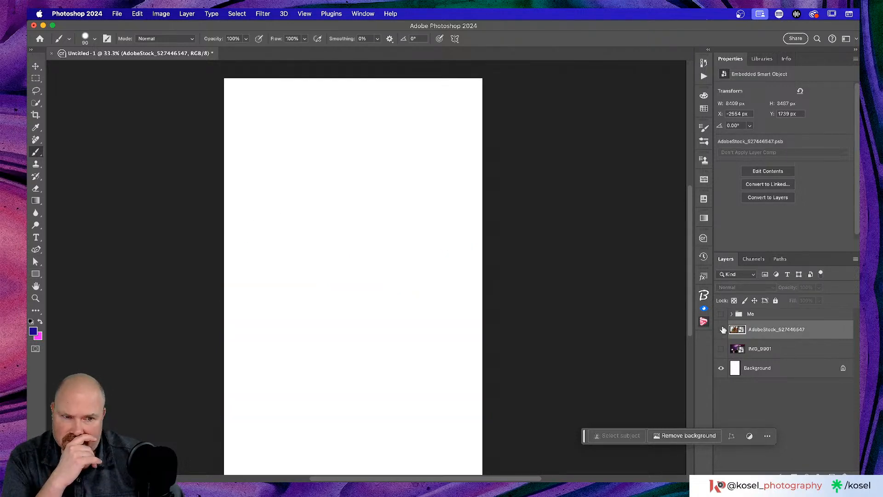
{"action": "left_click", "coordinate": [721, 330]}
{"action": "left_click", "coordinate": [721, 313]}
{"action": "left_click", "coordinate": [721, 314]}
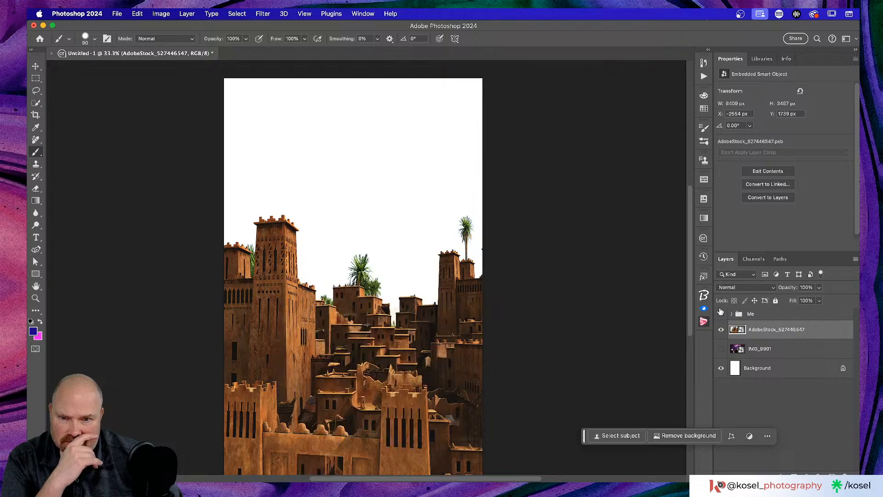
{"action": "scroll", "coordinate": [400, 296], "scroll_direction": "down", "scroll_amount": 3}
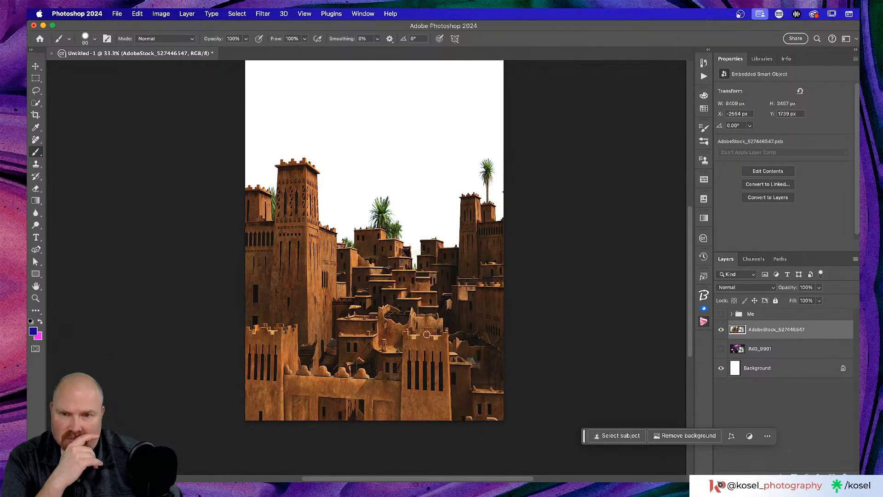
{"action": "scroll", "coordinate": [504, 392], "scroll_direction": "up", "scroll_amount": 2}
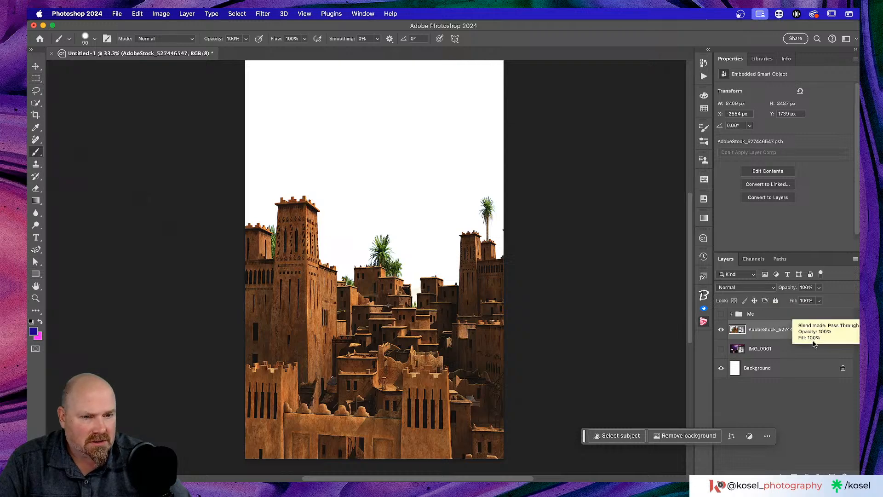
{"action": "left_click", "coordinate": [121, 14]}
{"action": "mouse_move", "coordinate": [136, 17]}
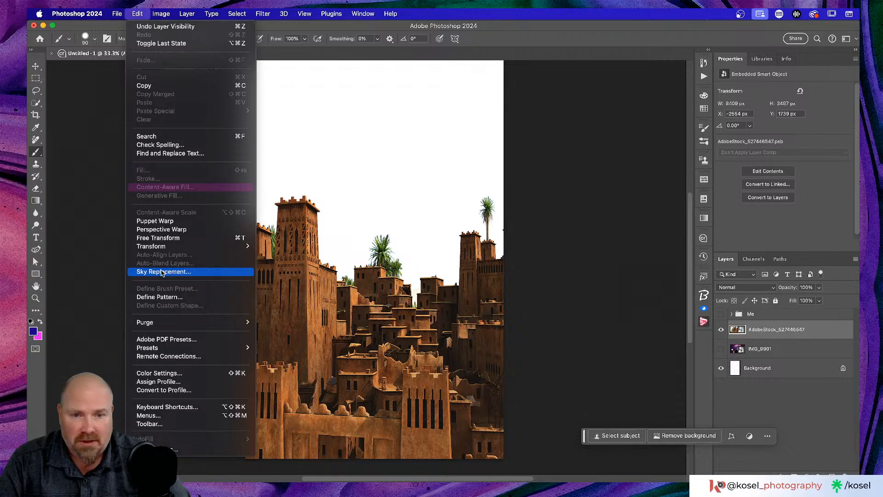
{"action": "left_click", "coordinate": [161, 272]}
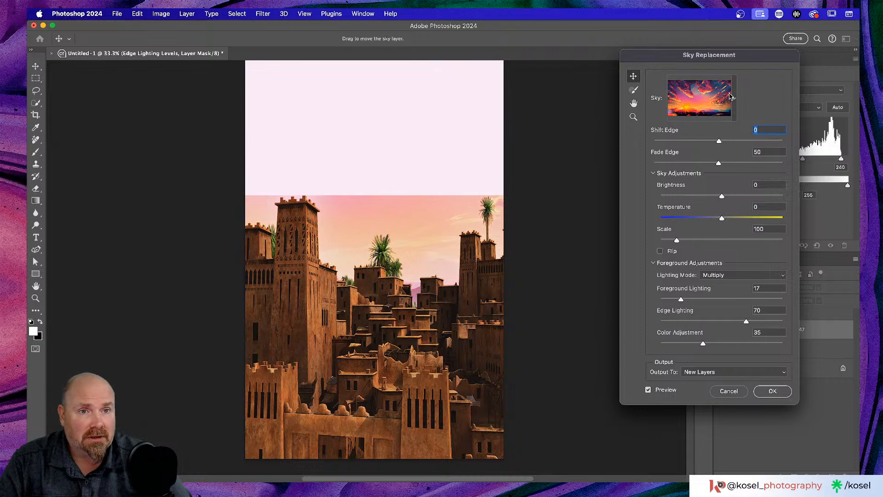
{"action": "left_click", "coordinate": [729, 391]}
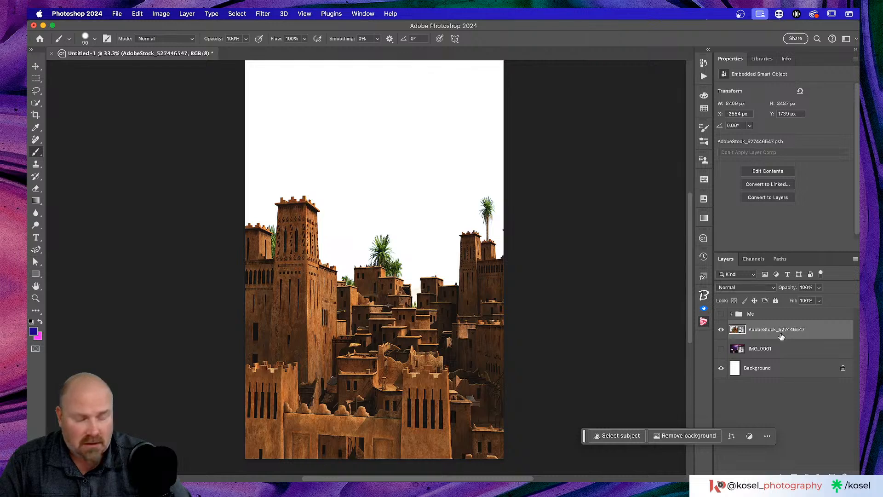
Step: Select the sky by inverting the village selection and generate 'warm firery sunset' there
{"action": "left_click", "coordinate": [738, 330], "text": "super"}
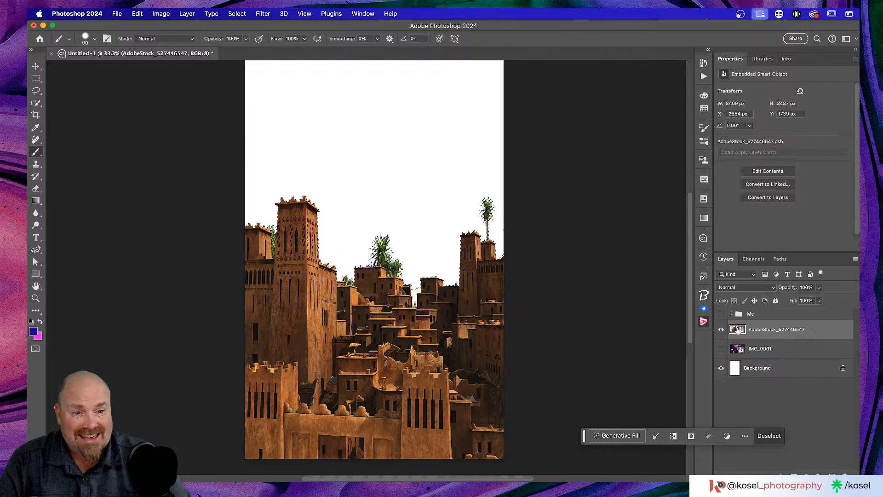
{"action": "left_click", "coordinate": [236, 14]}
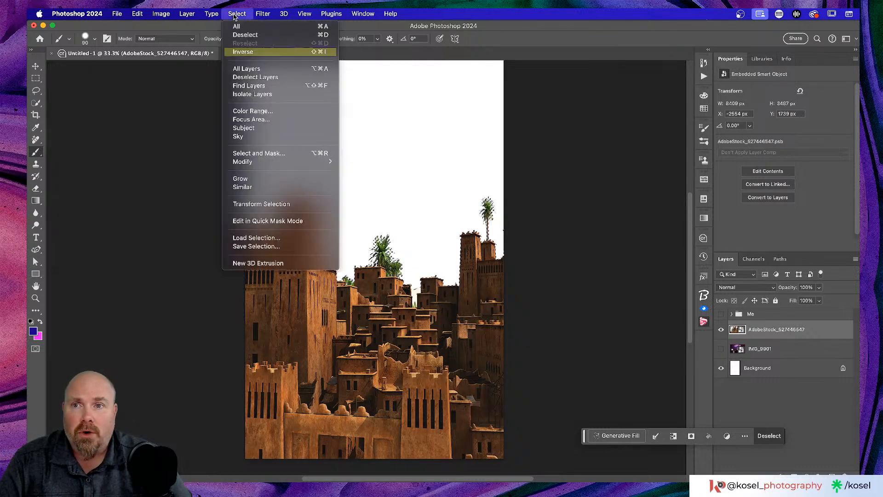
{"action": "left_click", "coordinate": [247, 53]}
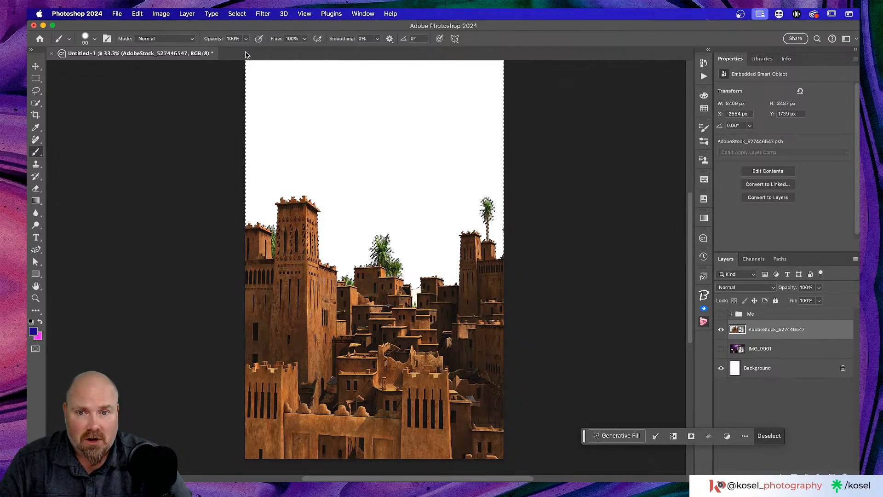
{"action": "left_click", "coordinate": [629, 436]}
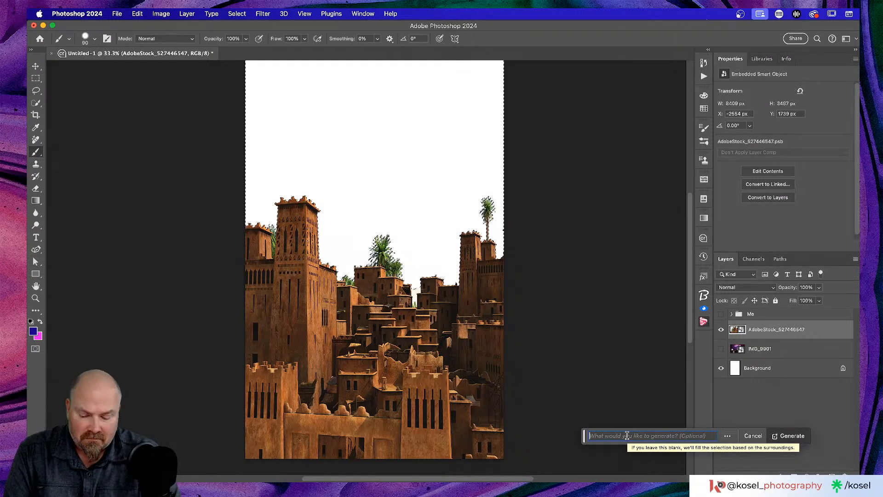
{"action": "type", "text": "warm "}
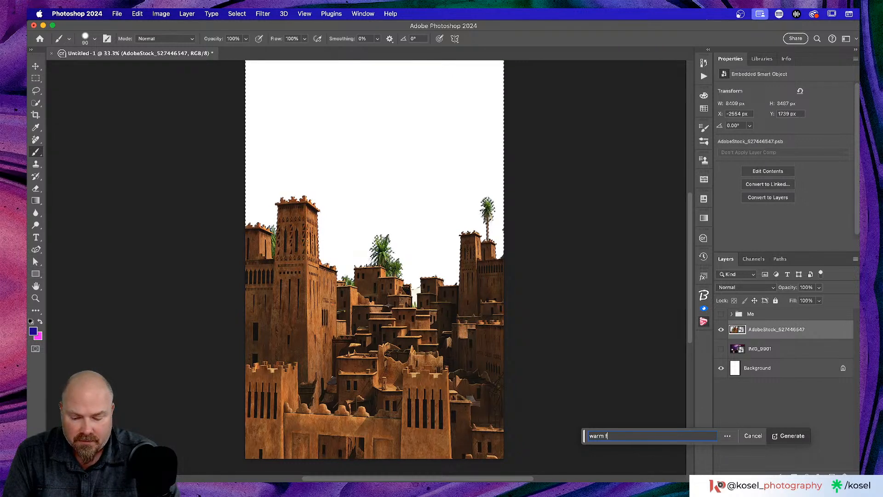
{"action": "type", "text": "fire"}
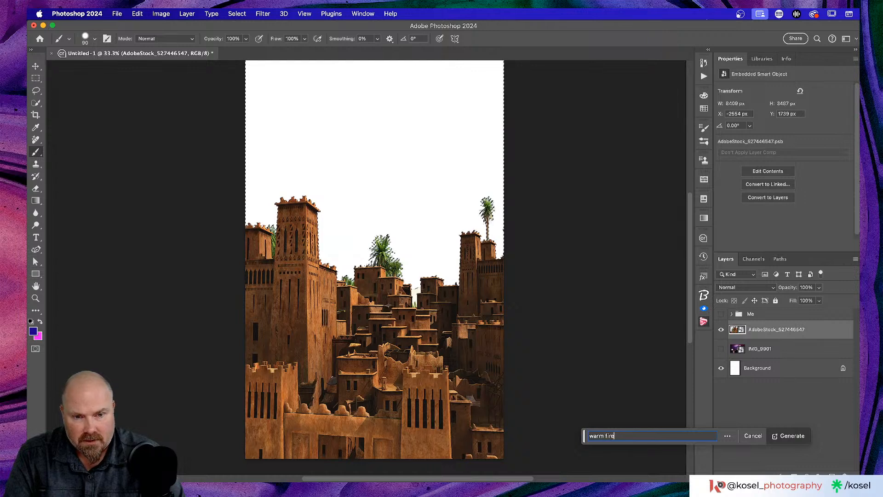
{"action": "type", "text": "y y"}
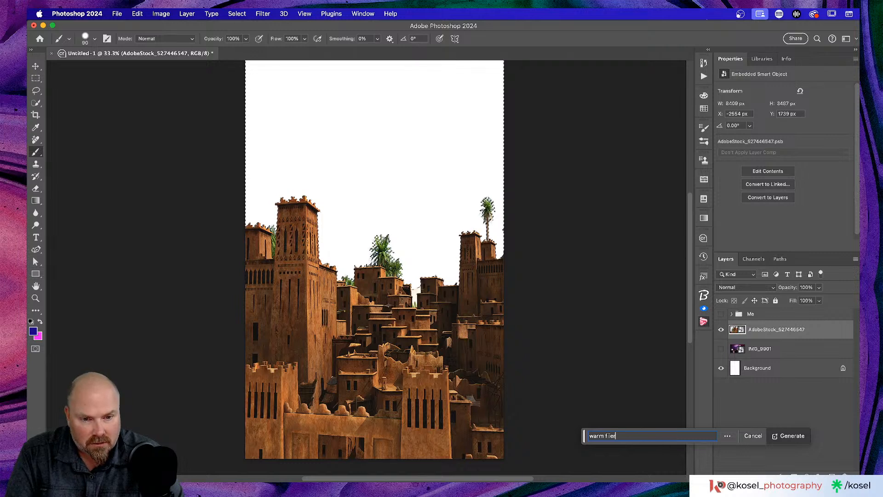
{"action": "type", "text": "re"}
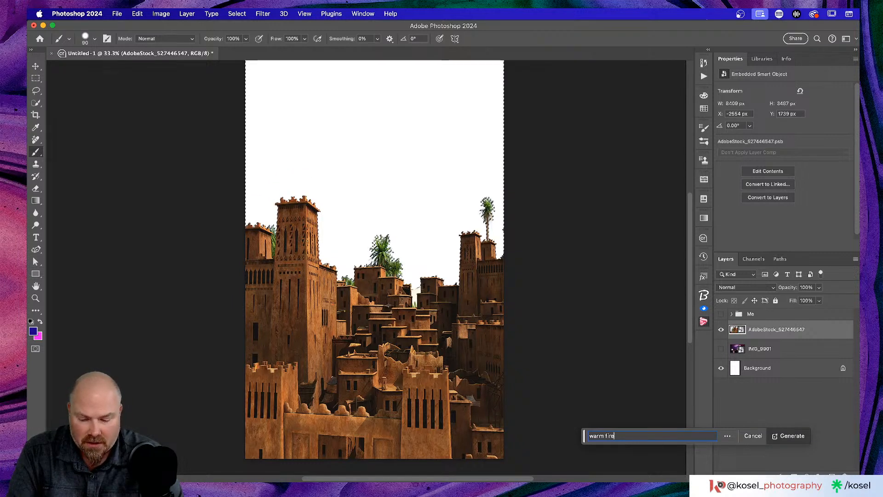
{"action": "type", "text": "ry"}
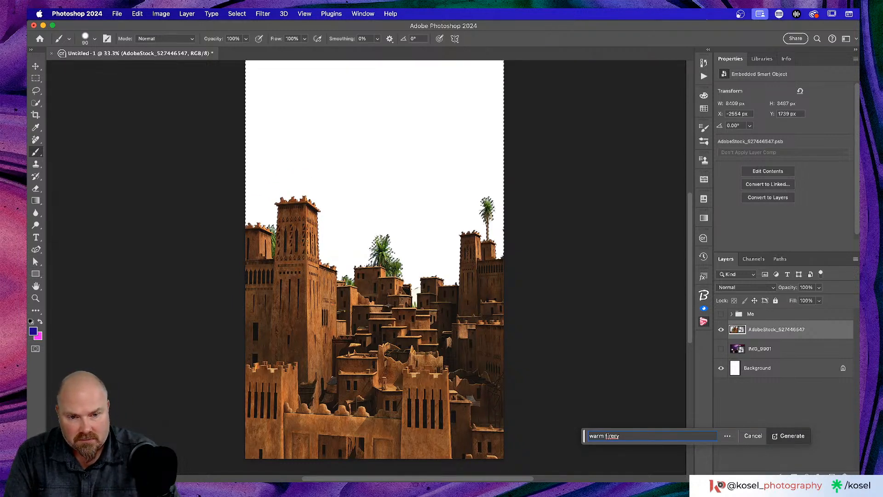
{"action": "type", "text": " sunset"}
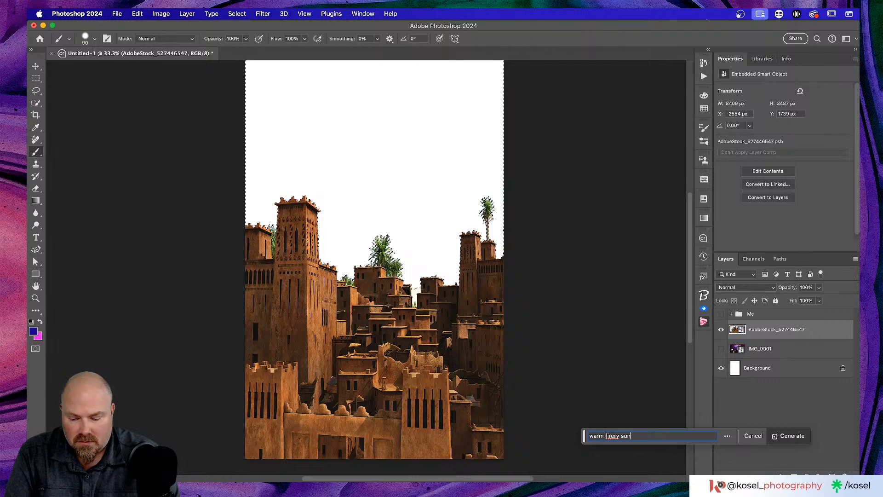
{"action": "left_click", "coordinate": [792, 436]}
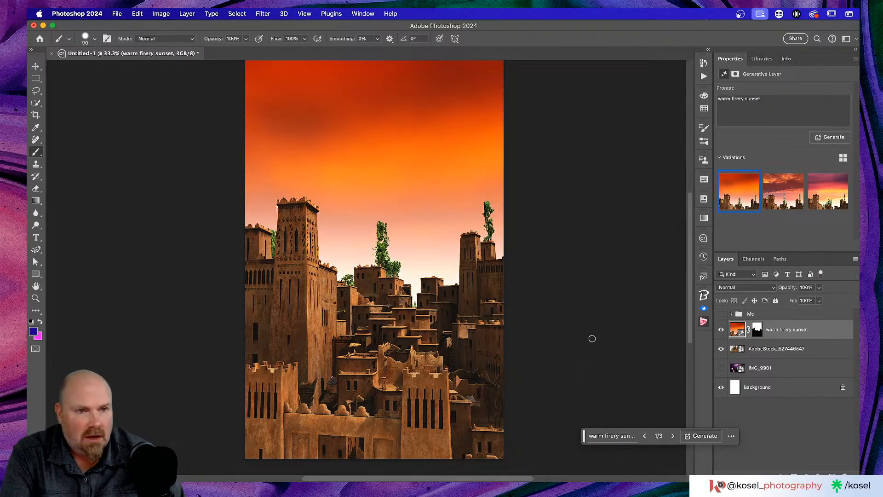
Step: Pick the second sunset variation, show the Me group, zoom out to 25%, and select Me
{"action": "left_click", "coordinate": [784, 202]}
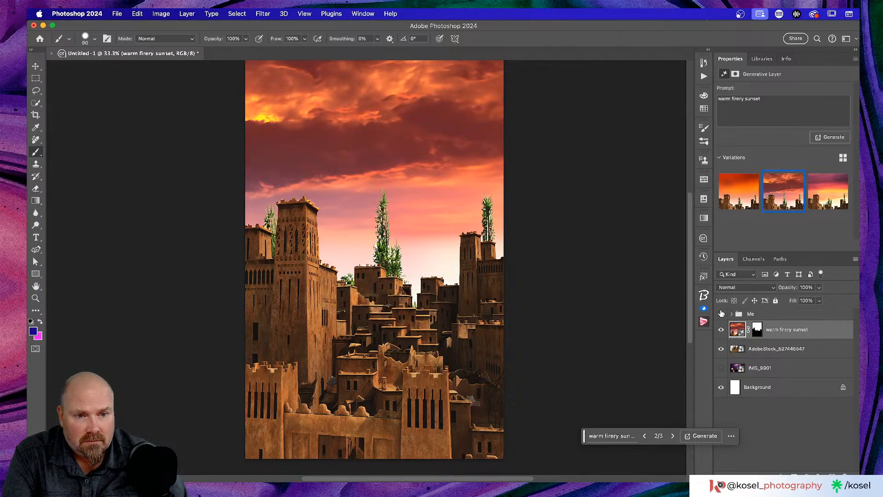
{"action": "left_click", "coordinate": [721, 314]}
{"action": "scroll", "coordinate": [600, 327], "scroll_direction": "down", "scroll_amount": 2}
{"action": "key", "text": "super+minus"}
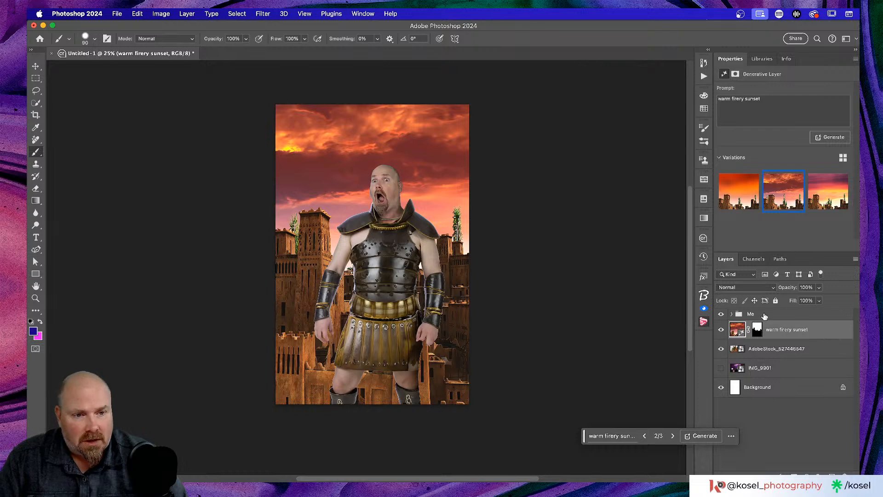
{"action": "left_click", "coordinate": [767, 314]}
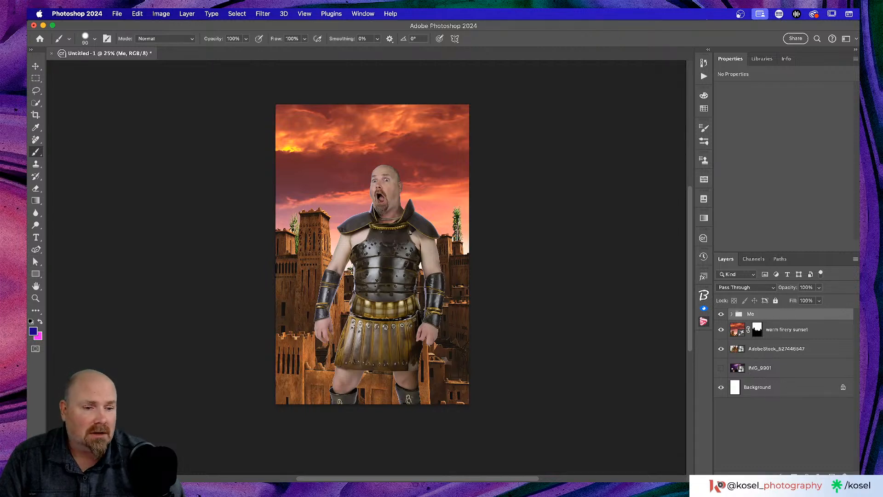
Step: Add a Curves adjustment clipped to the Me group and open its auto colour options
{"action": "left_click", "coordinate": [804, 475]}
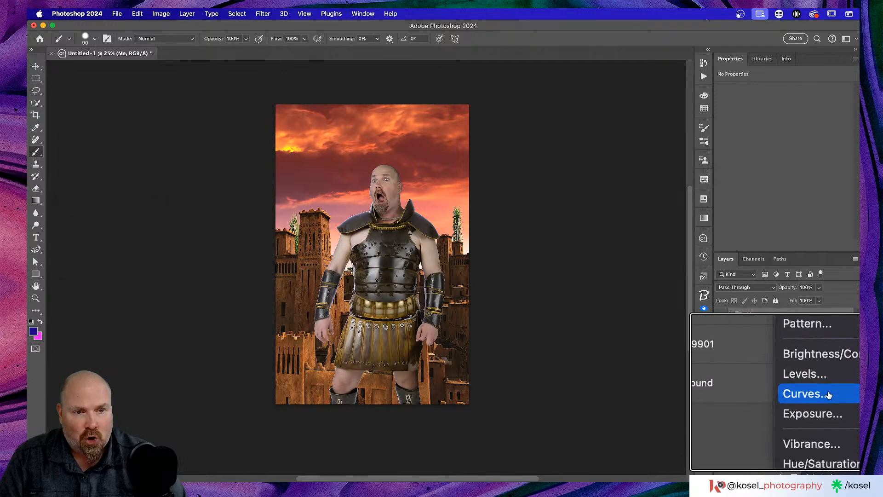
{"action": "left_click", "coordinate": [812, 392]}
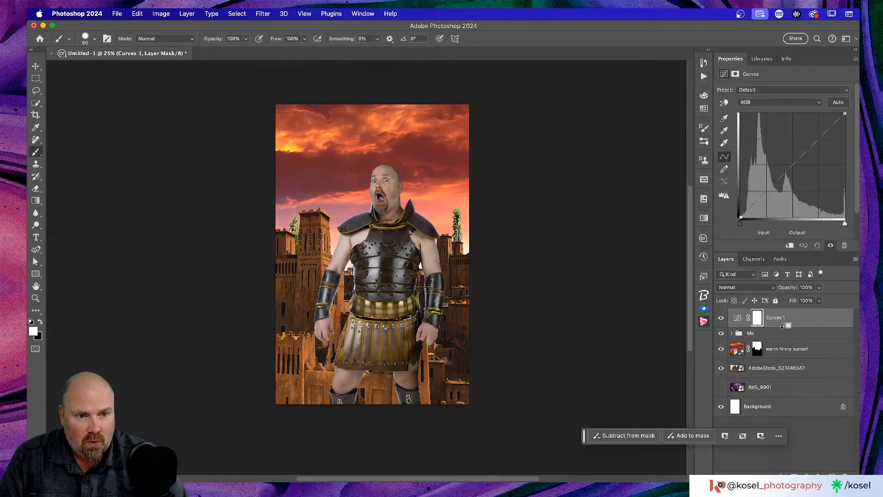
{"action": "left_click", "coordinate": [783, 326], "text": "alt"}
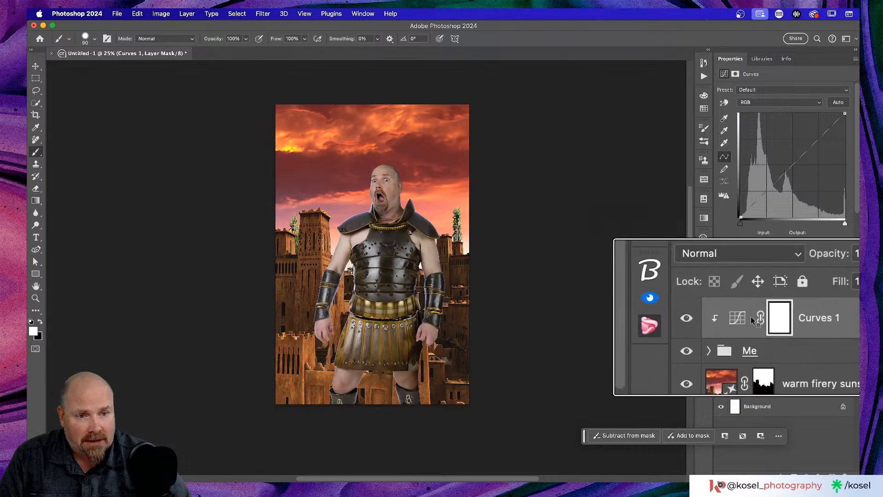
{"action": "left_click", "coordinate": [744, 318]}
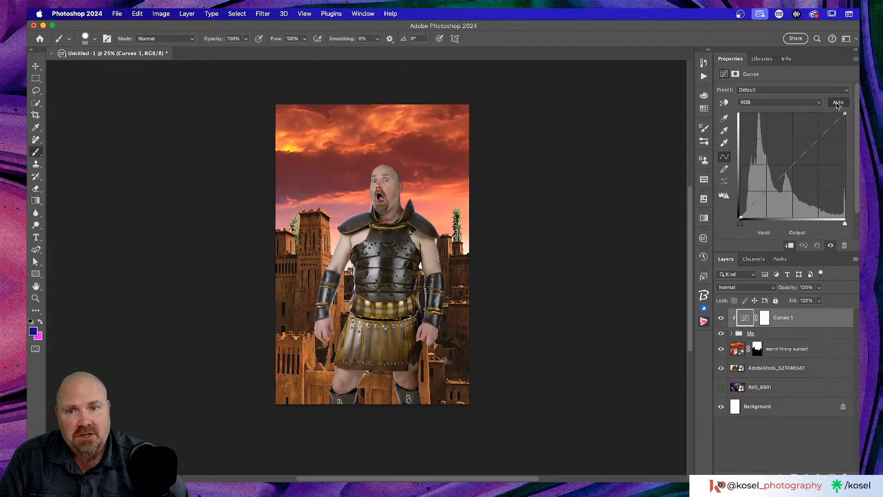
{"action": "left_click", "coordinate": [838, 102], "text": "alt"}
{"action": "left_click_drag", "start_coordinate": [844, 97], "coordinate": [554, 118]}
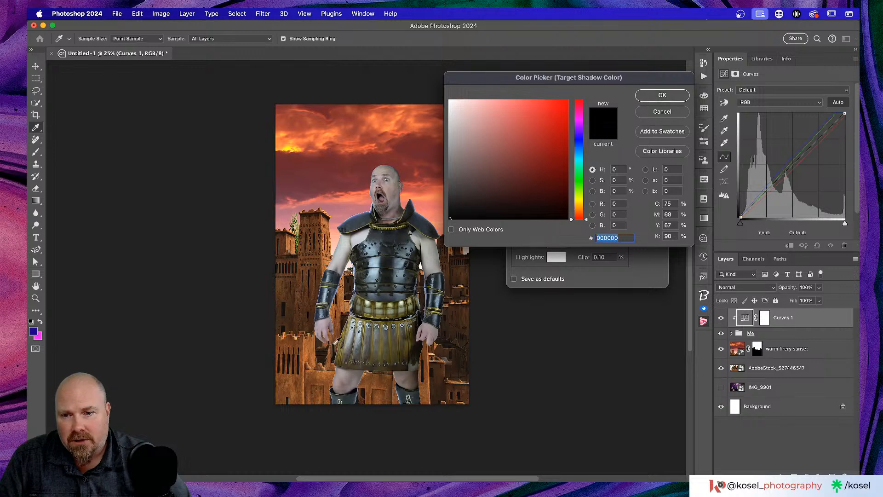
Step: Set Curves auto-colour targets to a sampled dark shadow and pink sky highlight, not saving defaults
{"action": "left_click", "coordinate": [286, 304]}
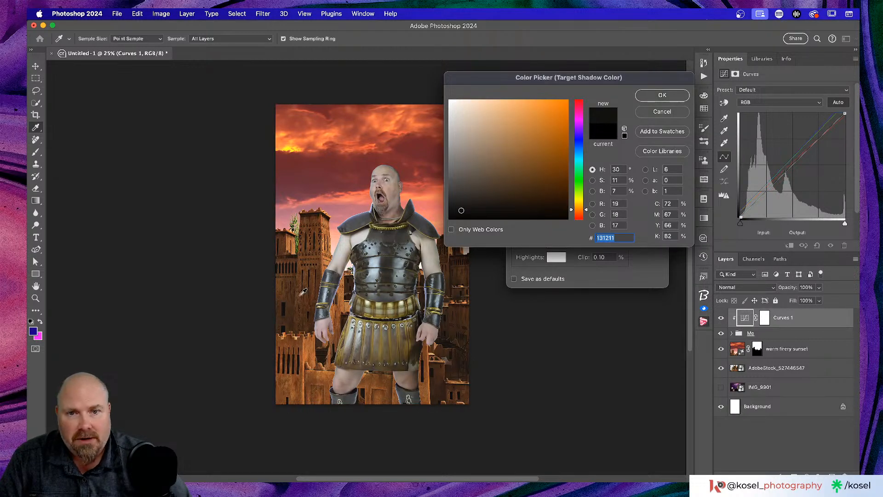
{"action": "left_click", "coordinate": [666, 95]}
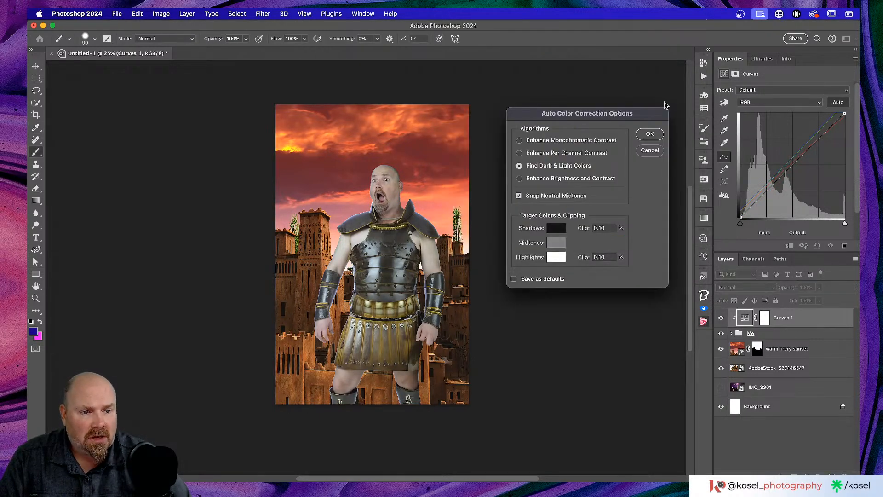
{"action": "left_click", "coordinate": [557, 260]}
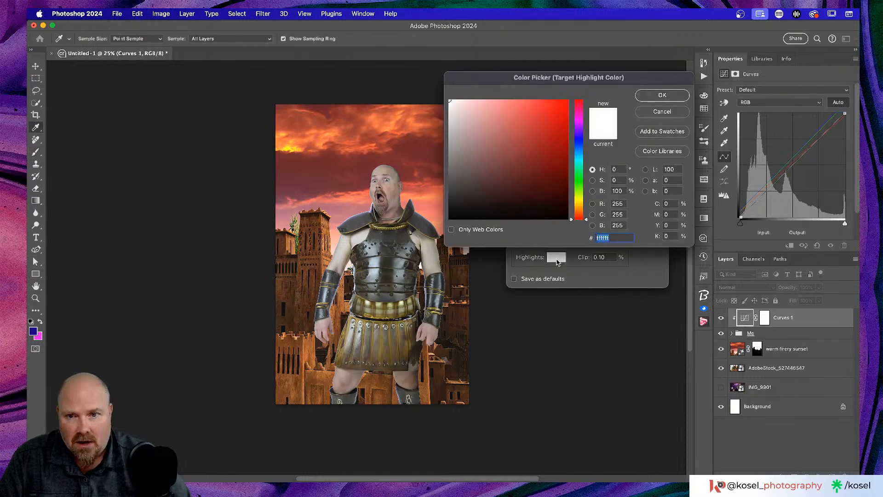
{"action": "left_click", "coordinate": [290, 148]}
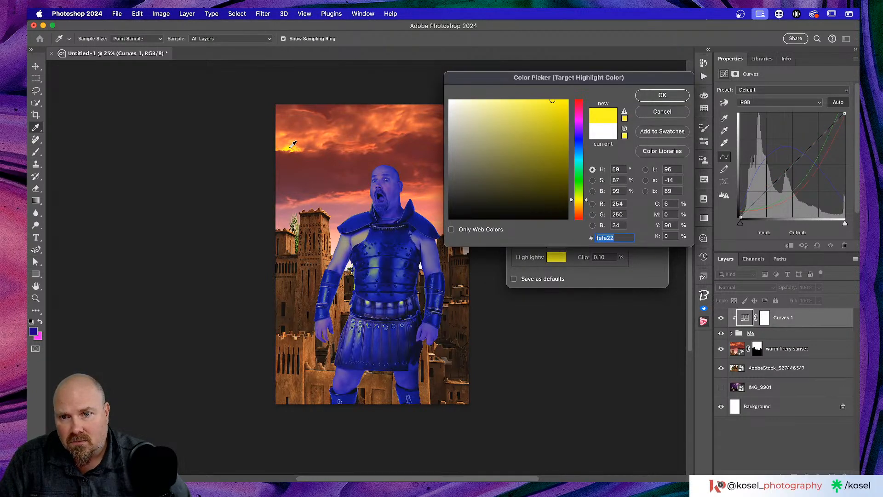
{"action": "left_click", "coordinate": [292, 145]}
{"action": "left_click", "coordinate": [293, 144]}
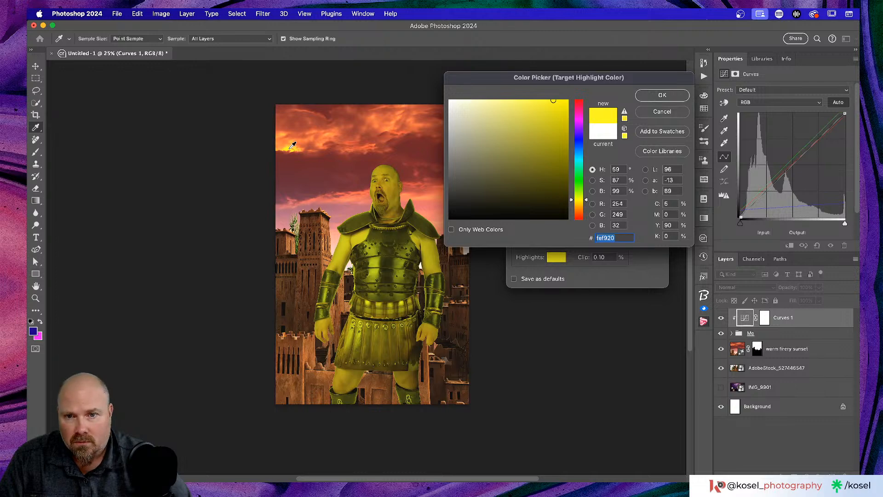
{"action": "left_click", "coordinate": [343, 207]}
{"action": "left_click", "coordinate": [341, 203]}
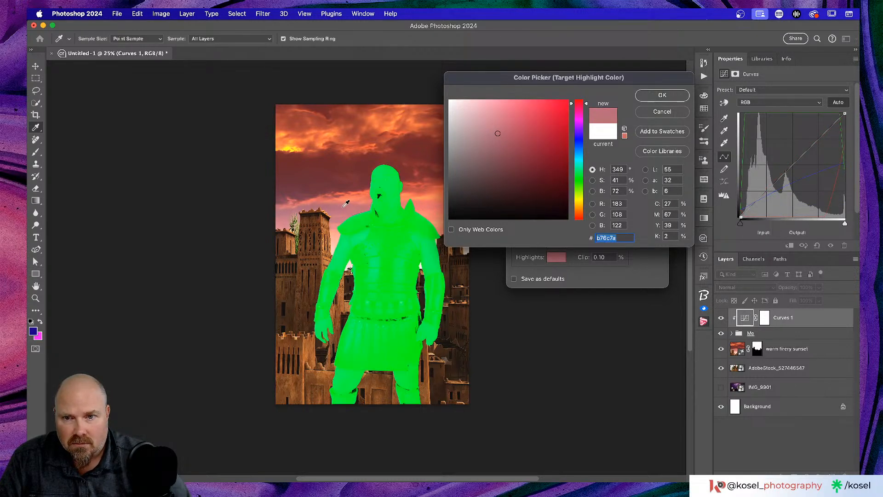
{"action": "left_click", "coordinate": [351, 205]}
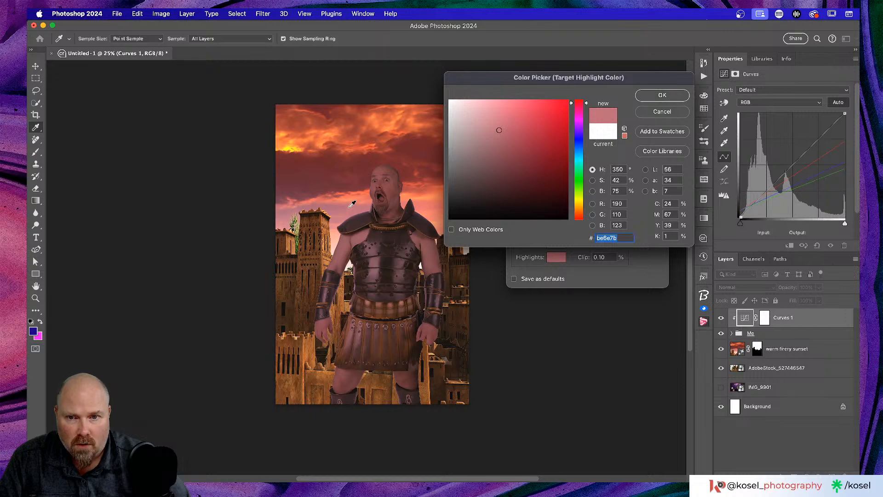
{"action": "left_click", "coordinate": [662, 97]}
{"action": "left_click", "coordinate": [650, 136]}
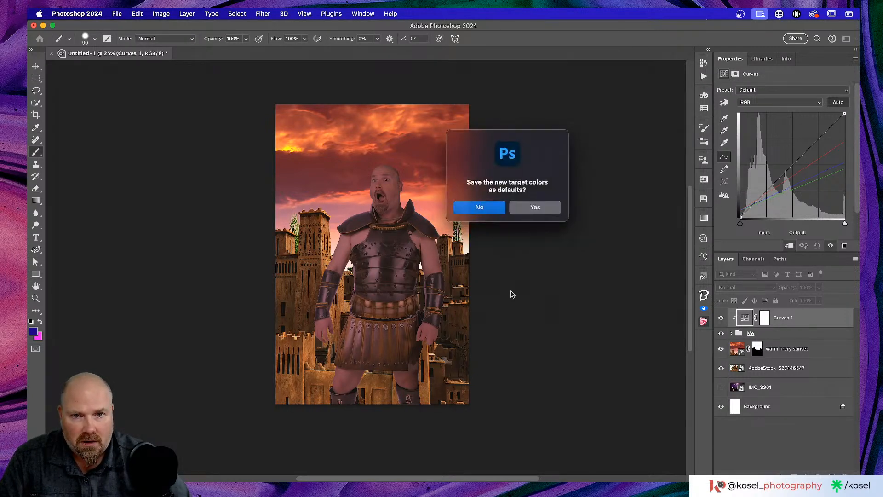
{"action": "left_click", "coordinate": [487, 209]}
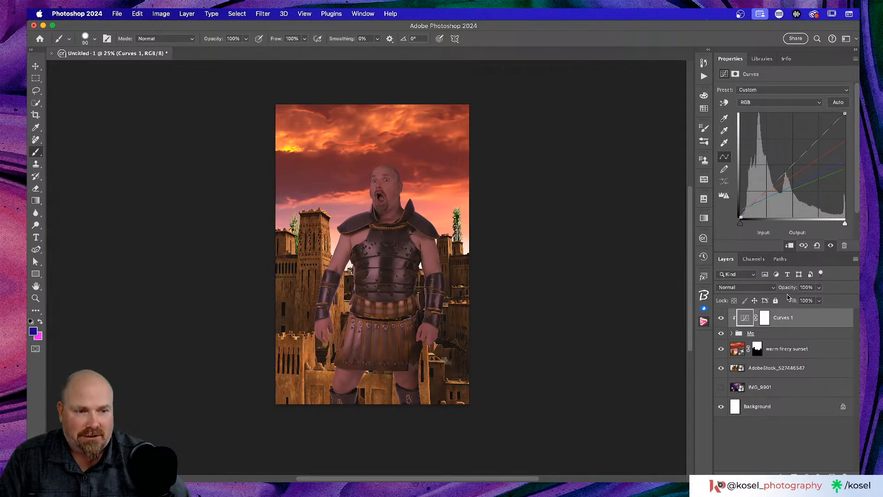
Step: Lower Curves 1 to 54% opacity, then hide it and unclip it from the Me group
{"action": "left_click_drag", "start_coordinate": [793, 289], "coordinate": [784, 288]}
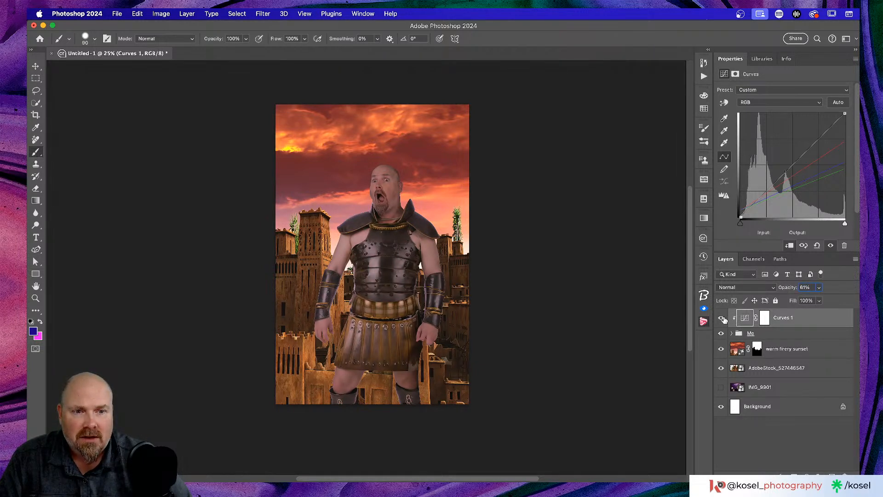
{"action": "left_click", "coordinate": [722, 318]}
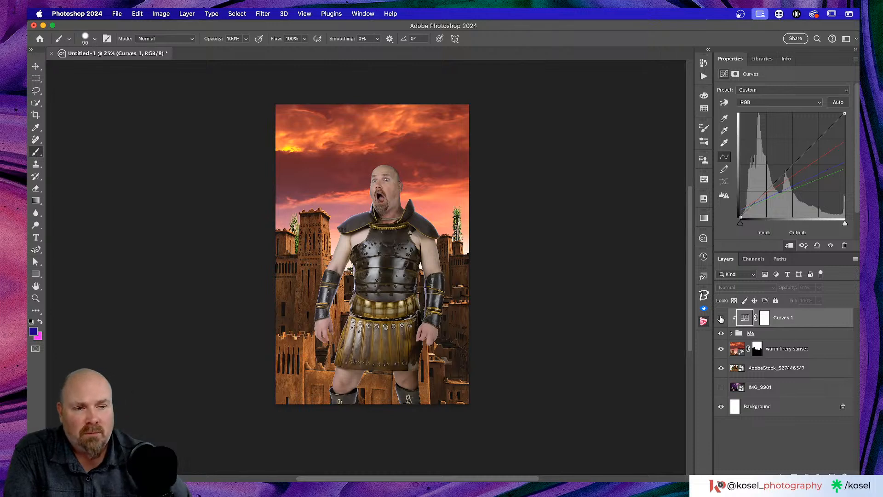
{"action": "left_click", "coordinate": [721, 319]}
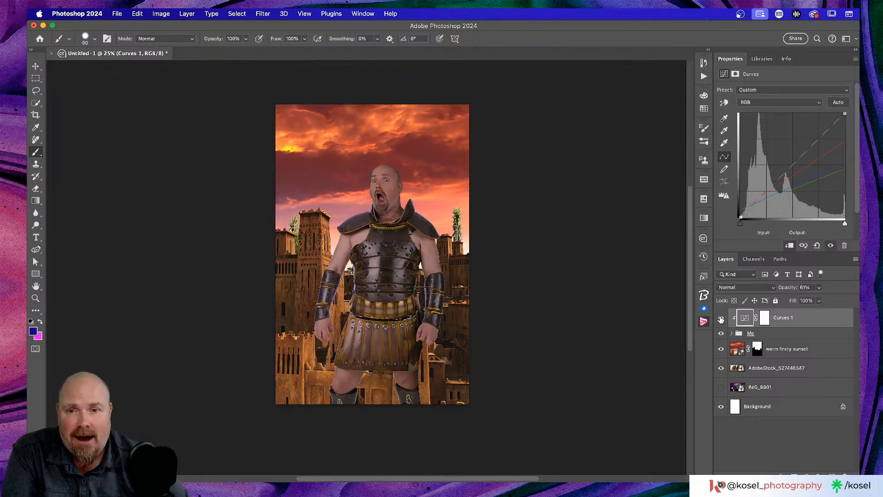
{"action": "left_click_drag", "start_coordinate": [788, 289], "coordinate": [788, 288]}
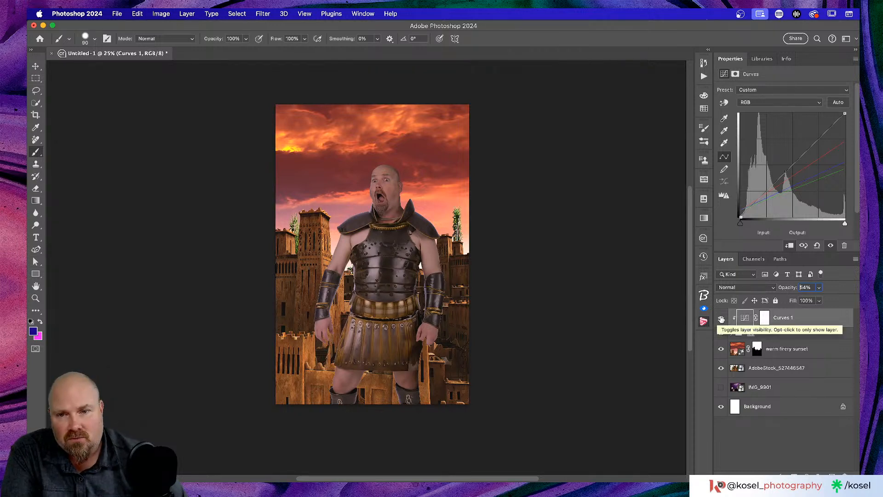
{"action": "left_click", "coordinate": [721, 319]}
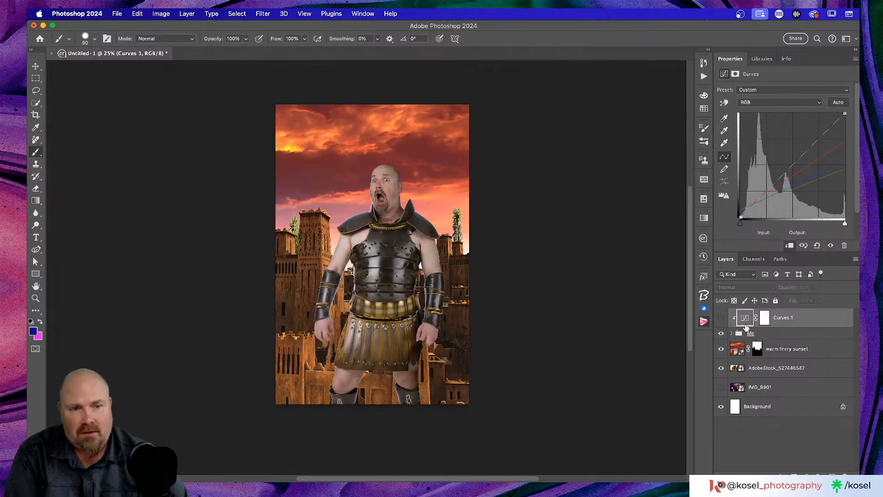
{"action": "left_click", "coordinate": [784, 326], "text": "alt"}
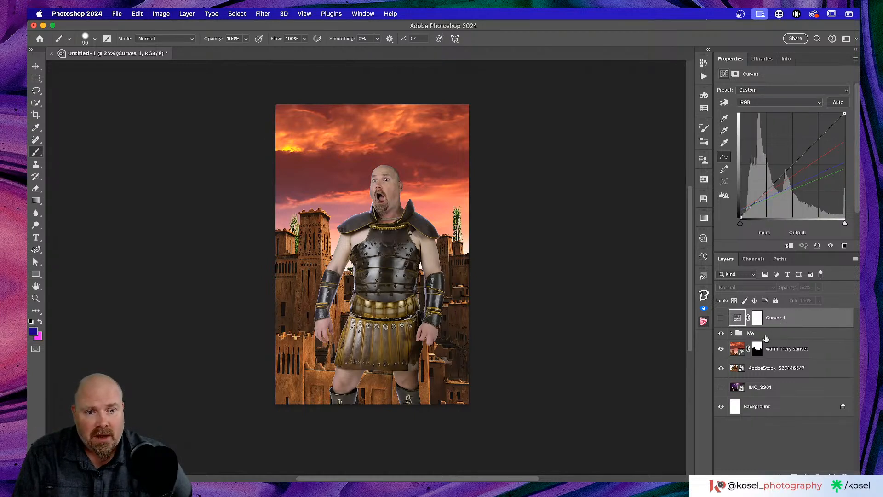
{"action": "left_click", "coordinate": [779, 336]}
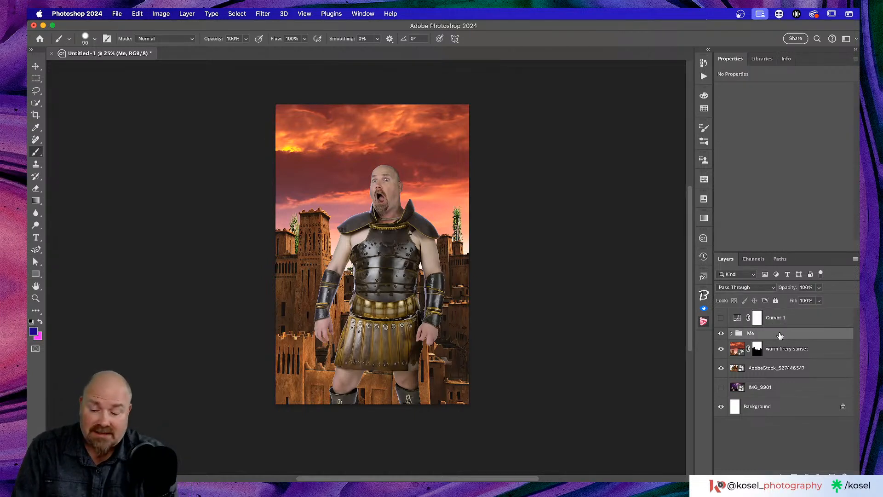
Step: Convert the Me group into a smart object
{"action": "key", "text": "super+alt+o"}
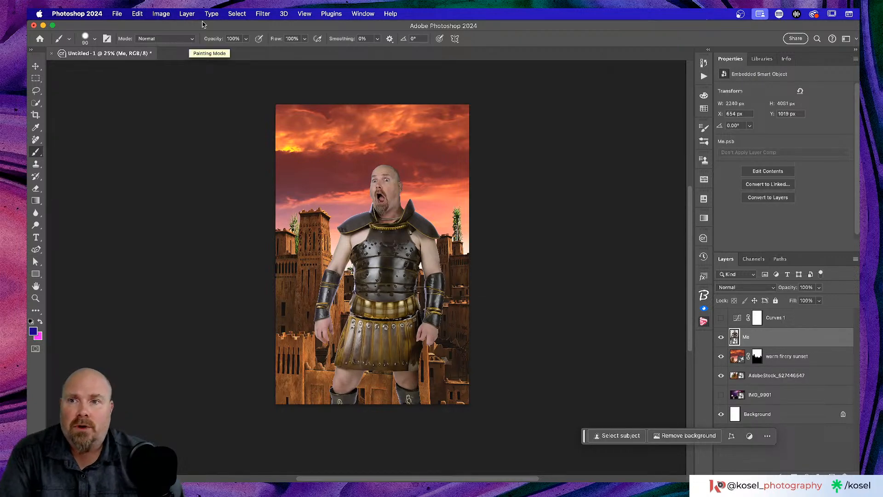
{"action": "left_click", "coordinate": [258, 13]}
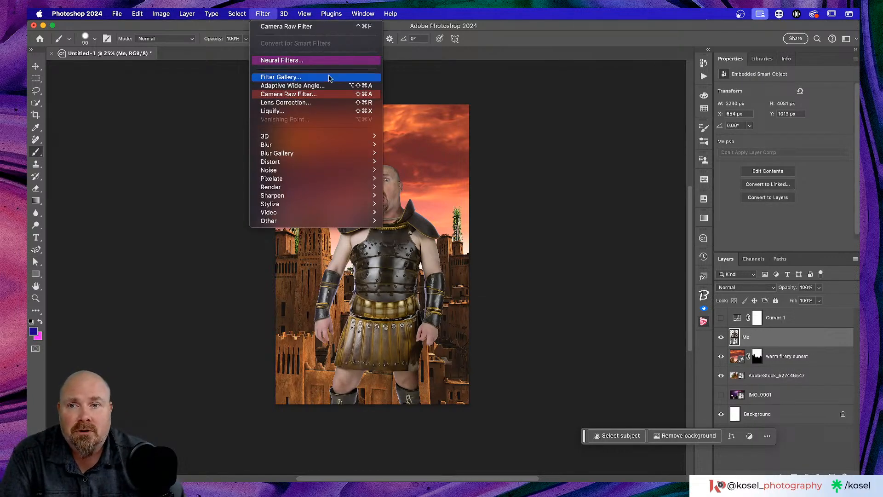
{"action": "left_click", "coordinate": [338, 61]}
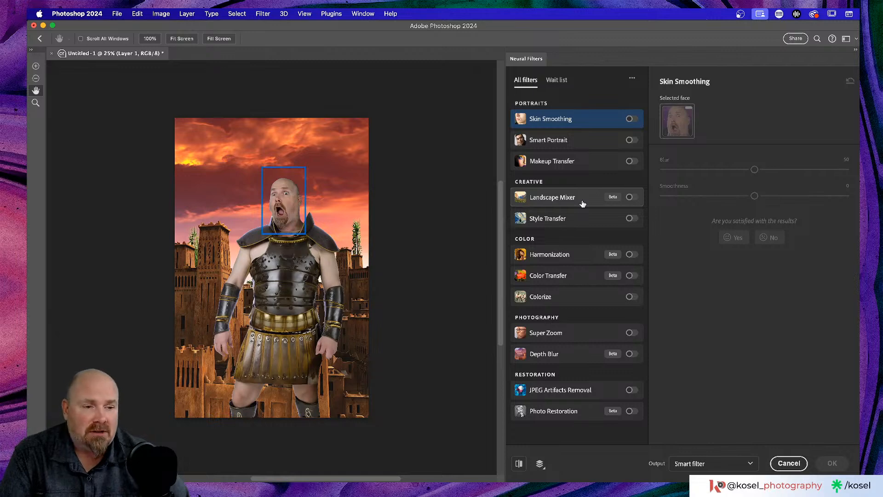
Step: Turn on the Harmonization neural filter, leaving its reference layer unchosen
{"action": "mouse_move", "coordinate": [582, 203]}
{"action": "mouse_move", "coordinate": [597, 254]}
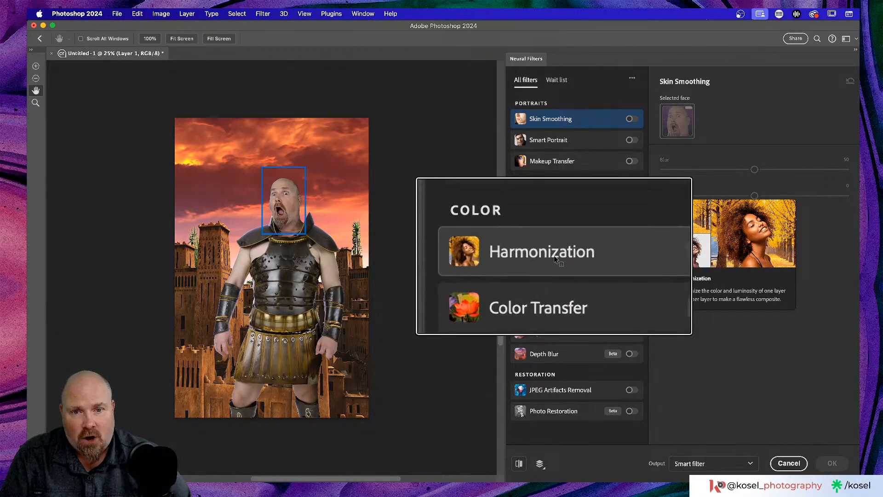
{"action": "left_click", "coordinate": [631, 255]}
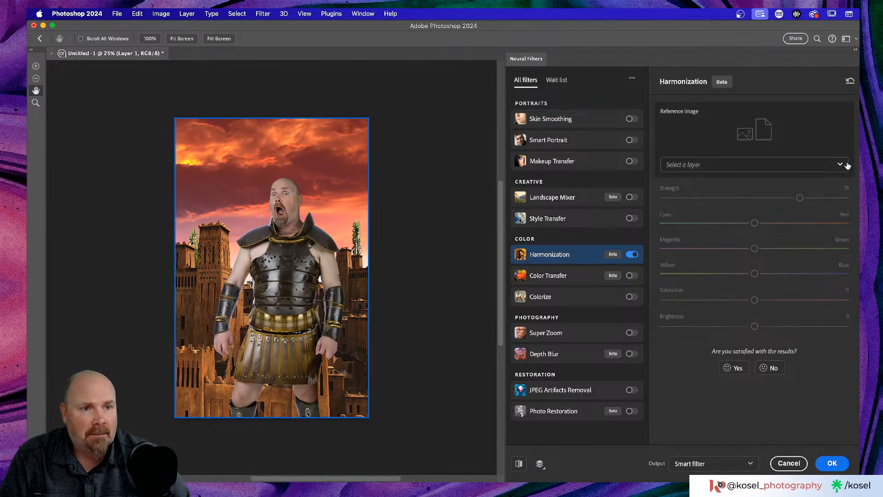
{"action": "left_click", "coordinate": [682, 166]}
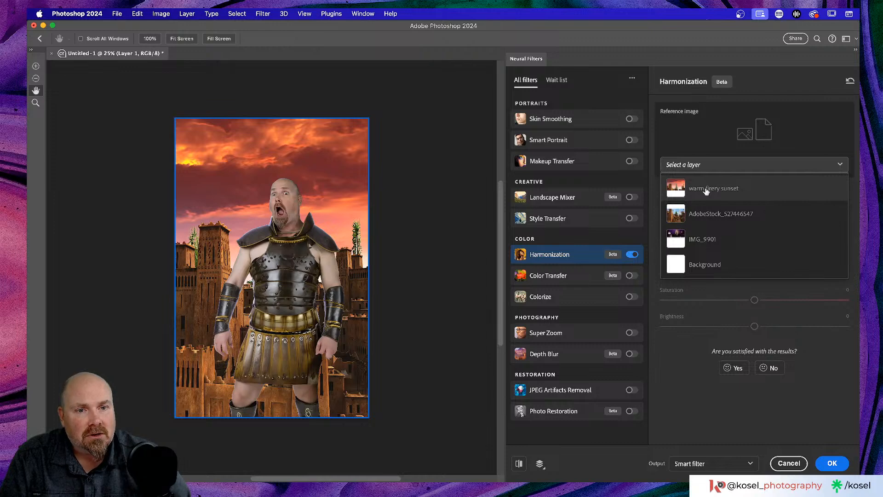
{"action": "left_click", "coordinate": [686, 146]}
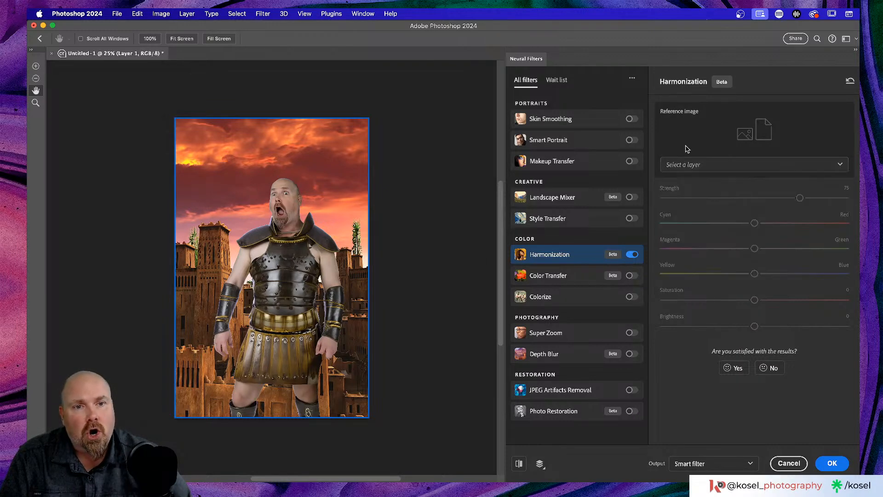
Step: Cancel Neural Filters and combine the warm firery sunset and village layers into one smart object
{"action": "left_click", "coordinate": [788, 463]}
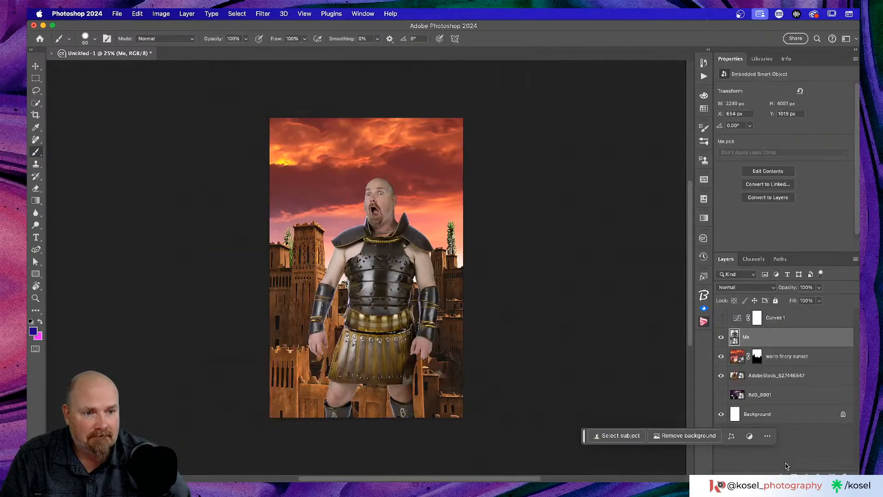
{"action": "left_click", "coordinate": [809, 355]}
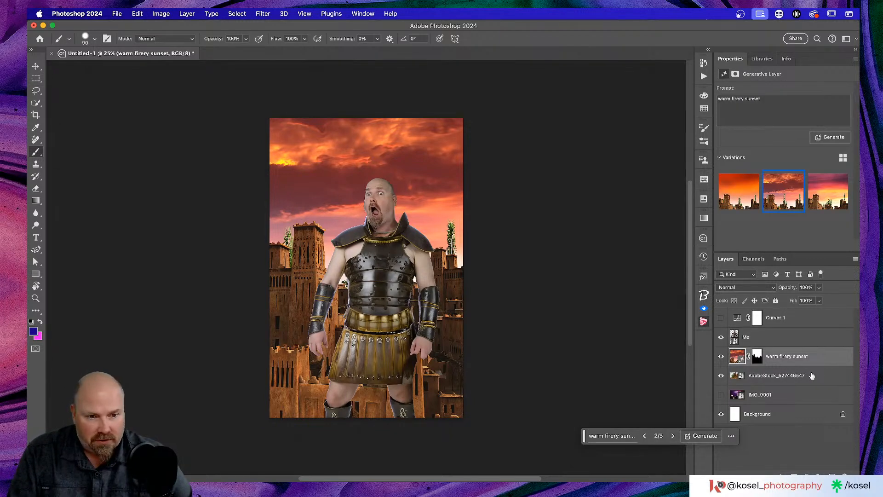
{"action": "left_click", "coordinate": [827, 376], "text": "shift"}
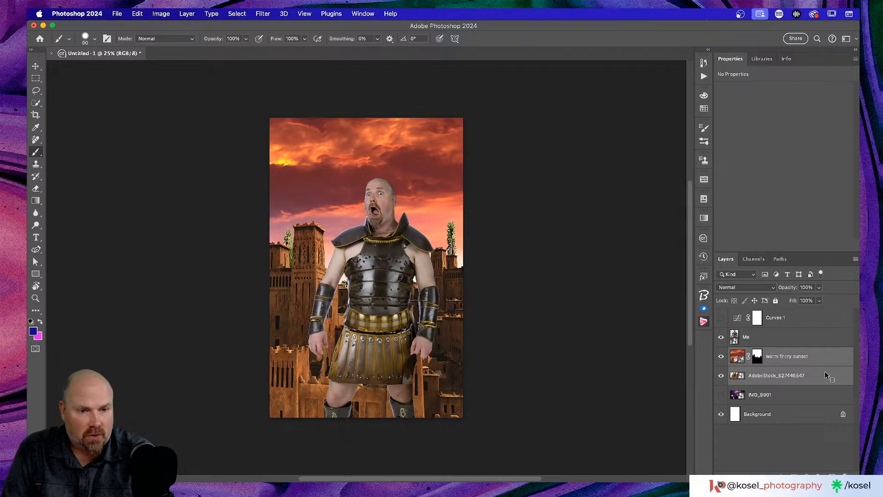
{"action": "key", "text": "ctrl+super+s"}
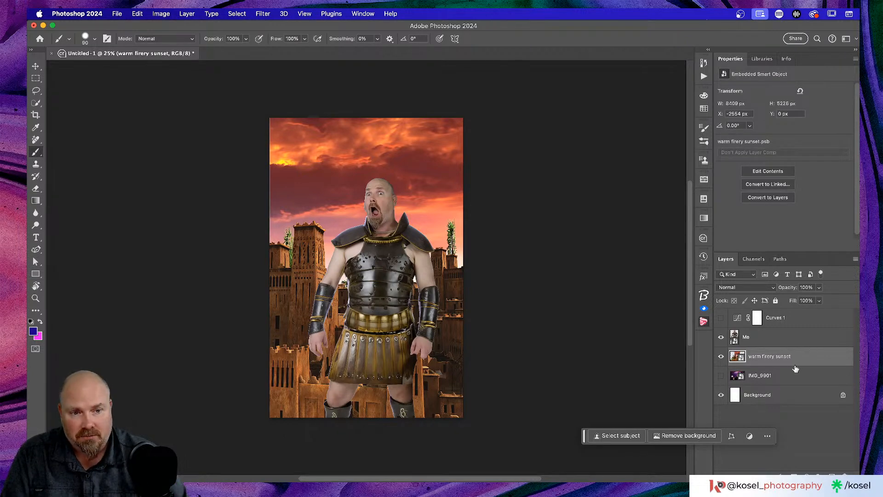
Step: Select the Me layer, try Camera Raw then cancel, and reopen Neural Filters
{"action": "left_click", "coordinate": [779, 343]}
{"action": "left_click", "coordinate": [260, 10]}
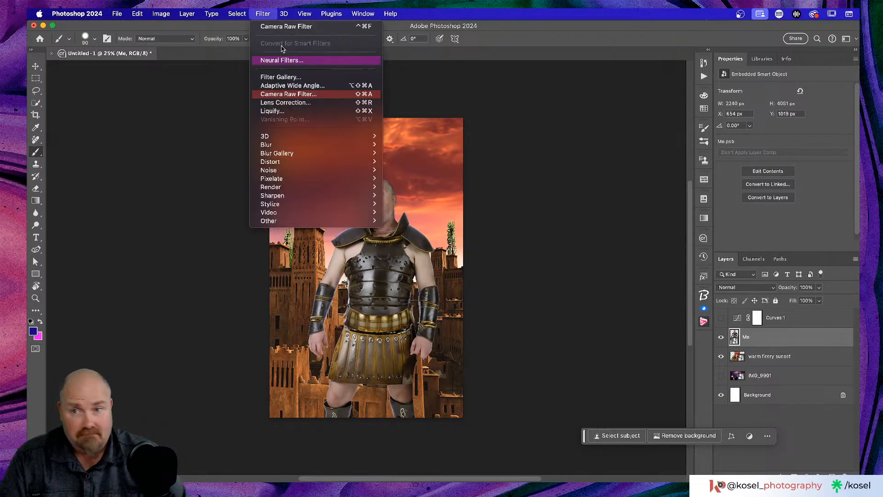
{"action": "left_click", "coordinate": [286, 97]}
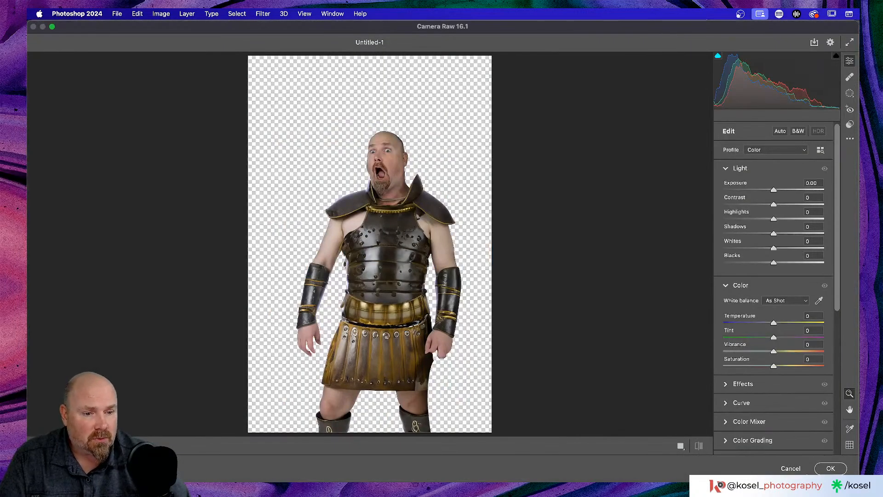
{"action": "left_click", "coordinate": [790, 469]}
{"action": "left_click", "coordinate": [261, 13]}
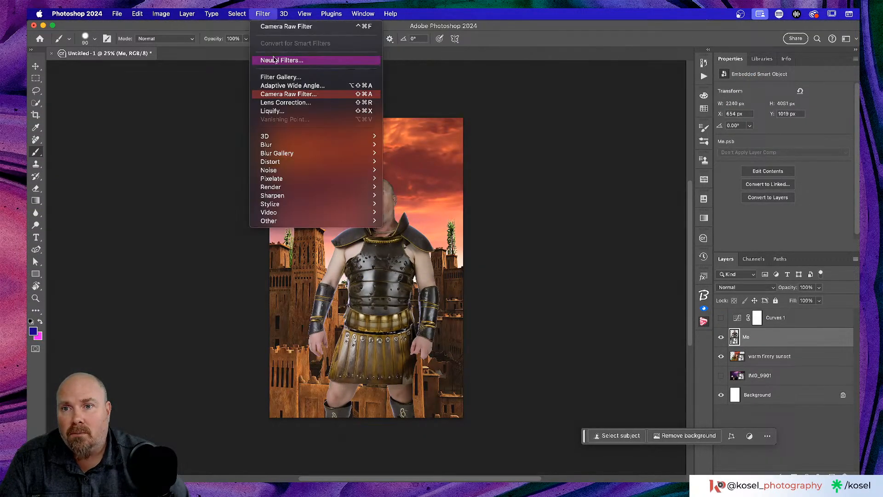
{"action": "left_click", "coordinate": [278, 63]}
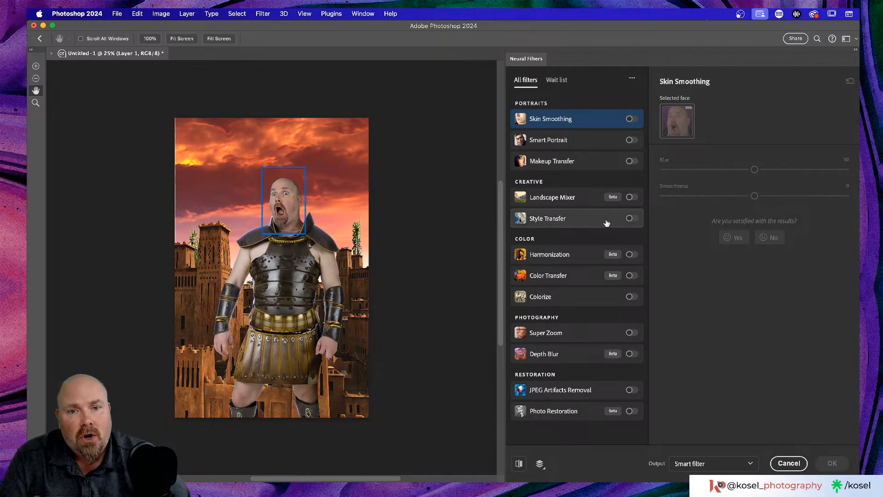
Step: Enable Harmonization with warm firery sunset as the reference layer
{"action": "left_click", "coordinate": [631, 254]}
{"action": "left_click", "coordinate": [758, 169]}
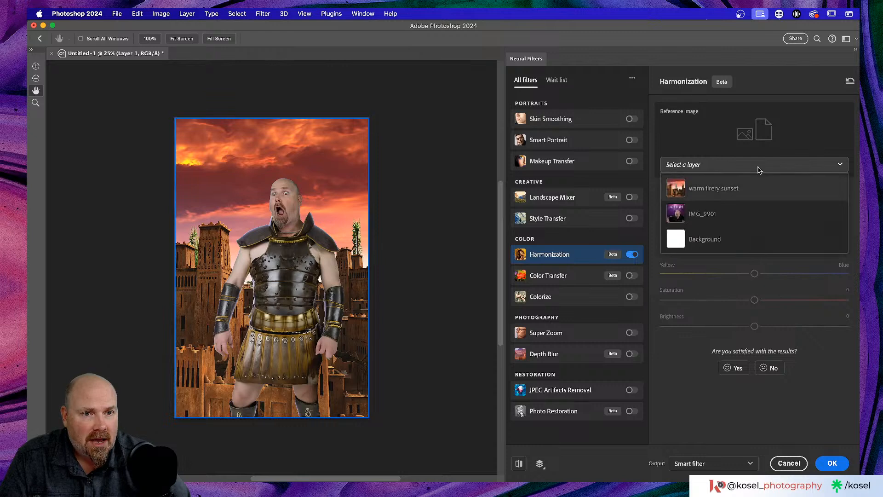
{"action": "left_click", "coordinate": [713, 193]}
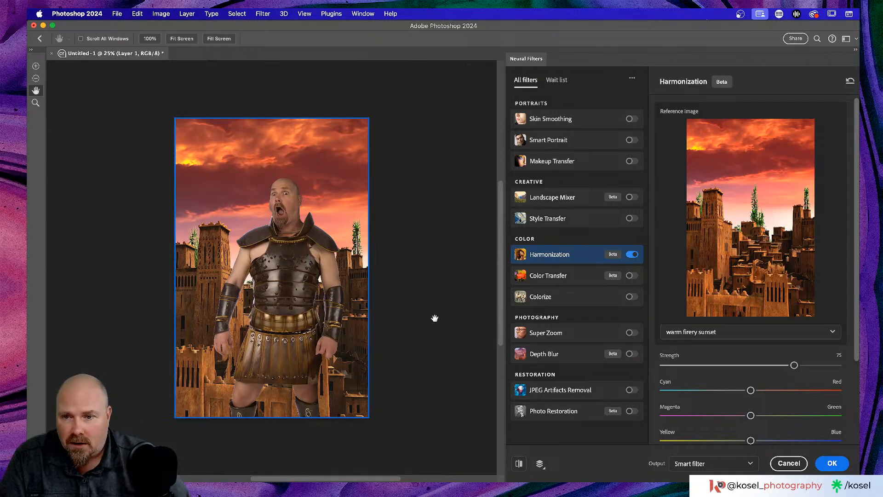
Step: Set harmonization strength 80 and brightness -6, then apply the filter
{"action": "scroll", "coordinate": [780, 360], "scroll_direction": "down", "scroll_amount": 4}
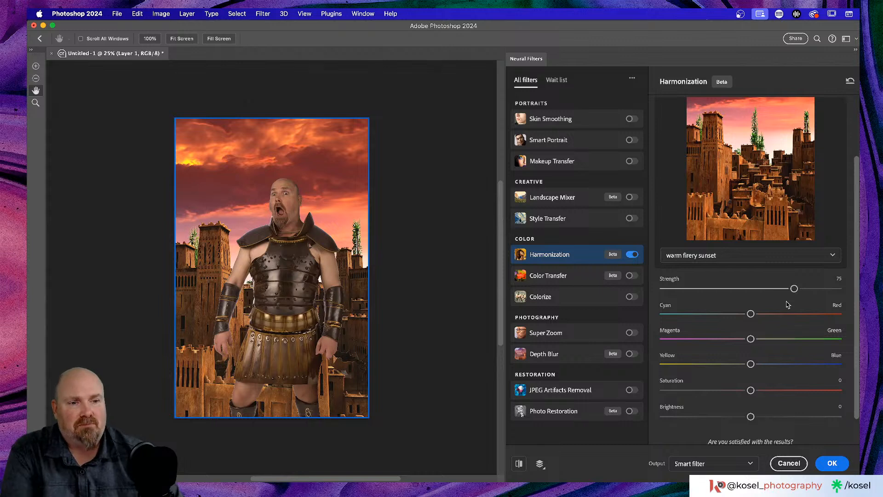
{"action": "left_click_drag", "start_coordinate": [794, 288], "coordinate": [804, 289]}
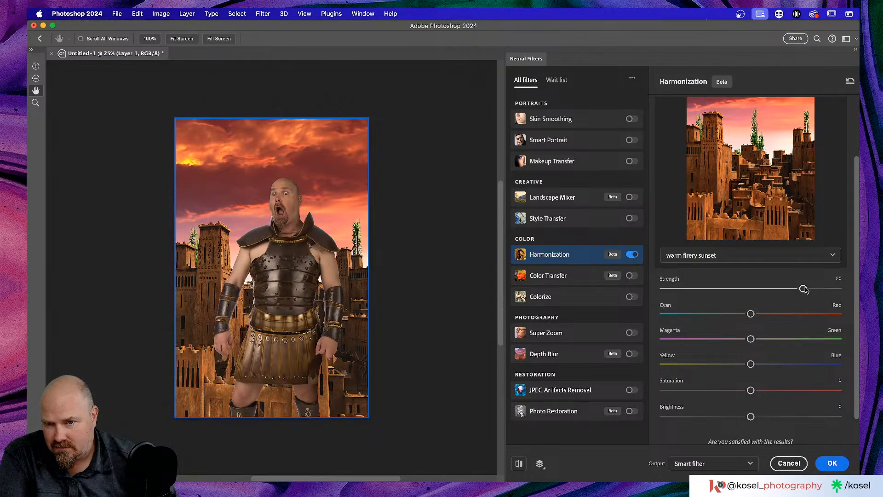
{"action": "scroll", "coordinate": [709, 313], "scroll_direction": "down", "scroll_amount": 2}
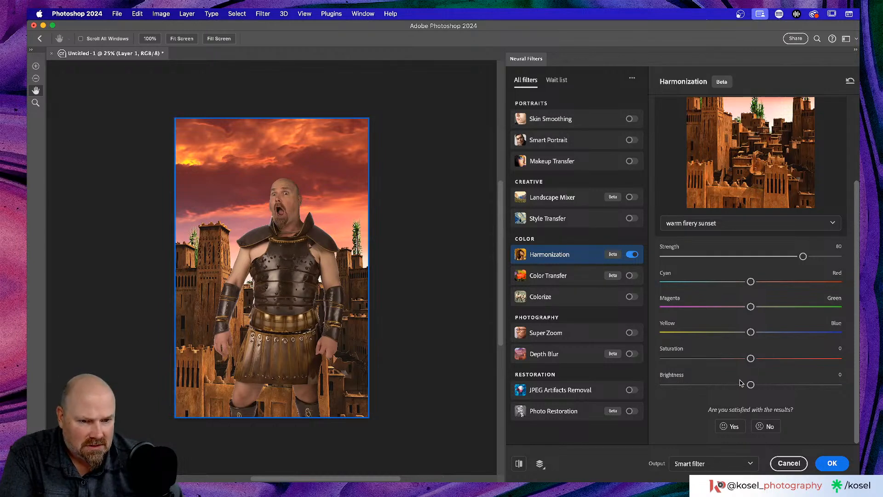
{"action": "left_click_drag", "start_coordinate": [752, 385], "coordinate": [740, 387]}
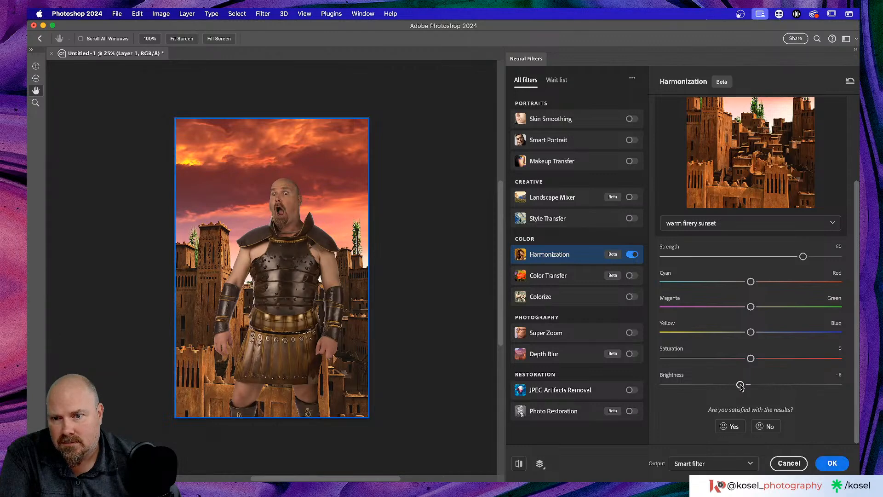
{"action": "left_click", "coordinate": [834, 464]}
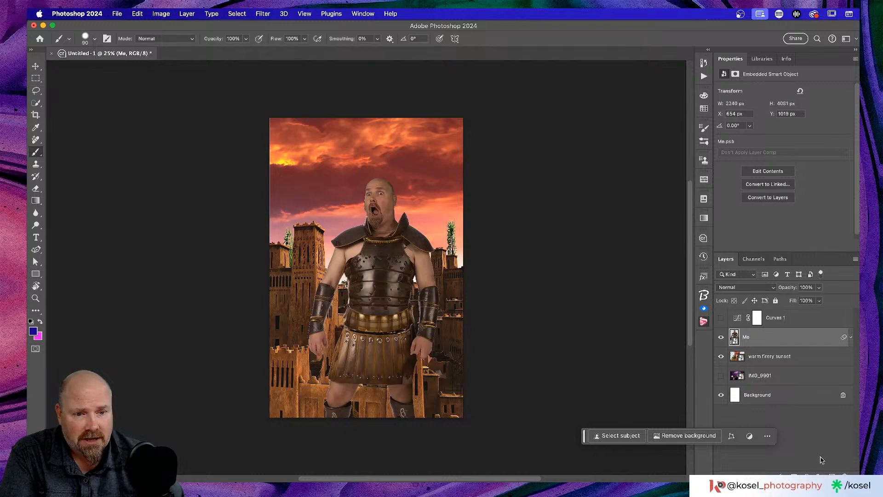
Step: Enable Curves 1 clipped to the Me layer, compare it on and off, and leave it hidden
{"action": "left_click", "coordinate": [850, 338]}
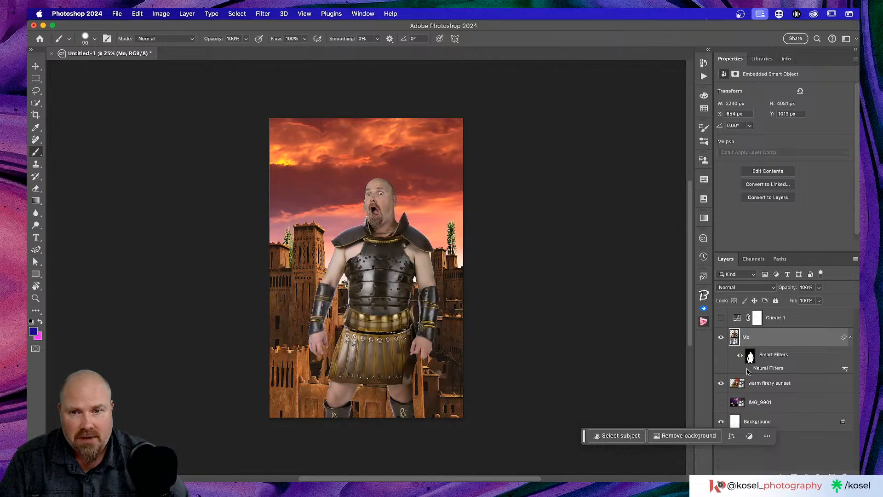
{"action": "left_click", "coordinate": [721, 318]}
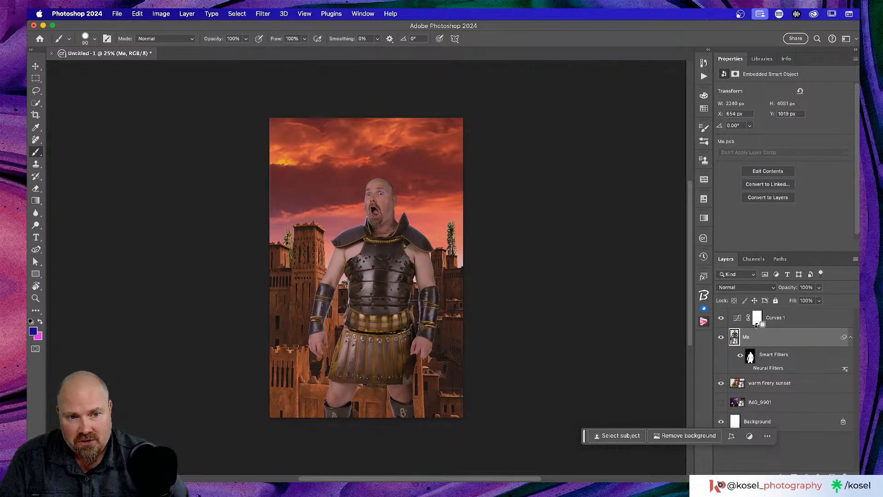
{"action": "left_click", "coordinate": [756, 326], "text": "alt"}
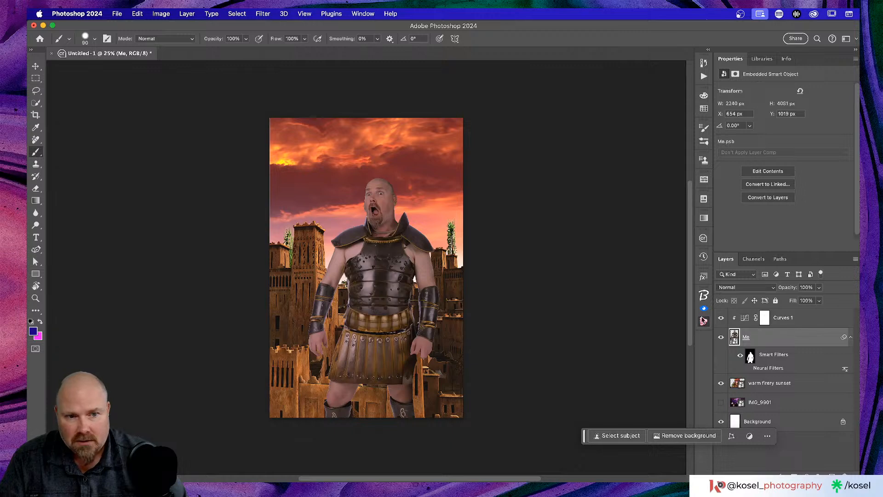
{"action": "left_click", "coordinate": [722, 318]}
{"action": "left_click", "coordinate": [723, 318]}
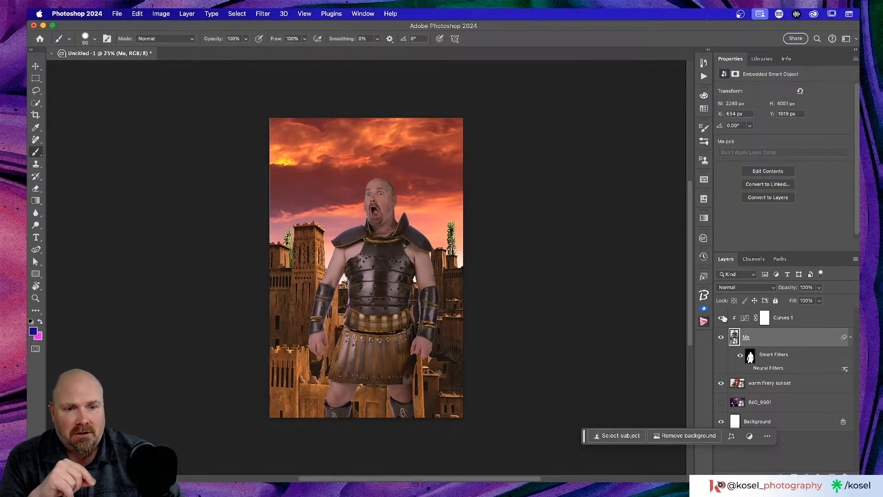
{"action": "left_click", "coordinate": [723, 318]}
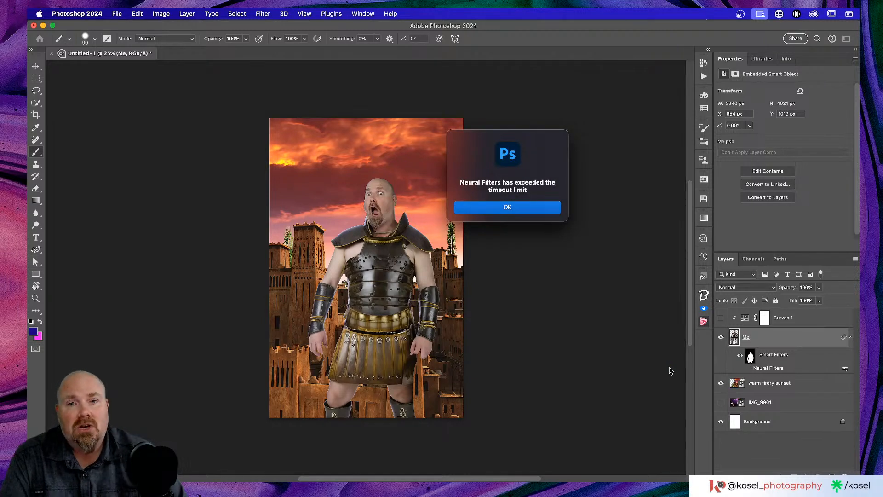
Step: Dismiss the timeout alert, reapply Harmonization referencing warm firery sunset, and turn Curves 1 on
{"action": "left_click", "coordinate": [537, 207]}
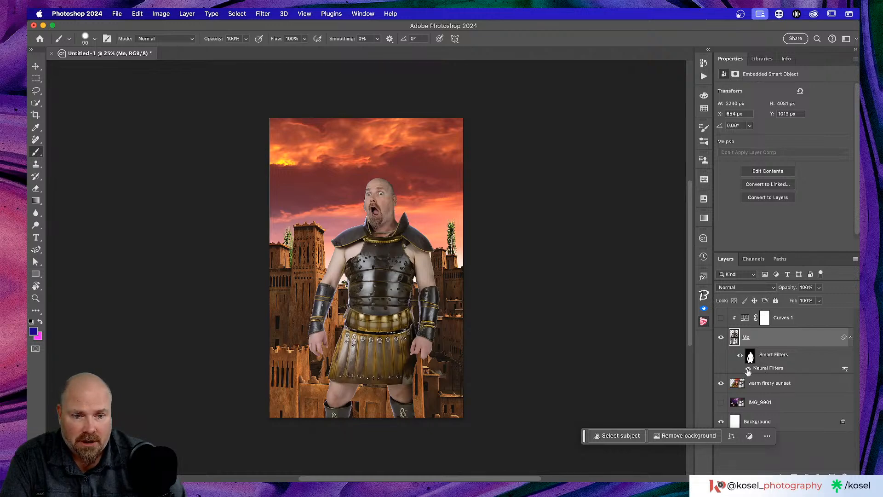
{"action": "double_click", "coordinate": [777, 369]}
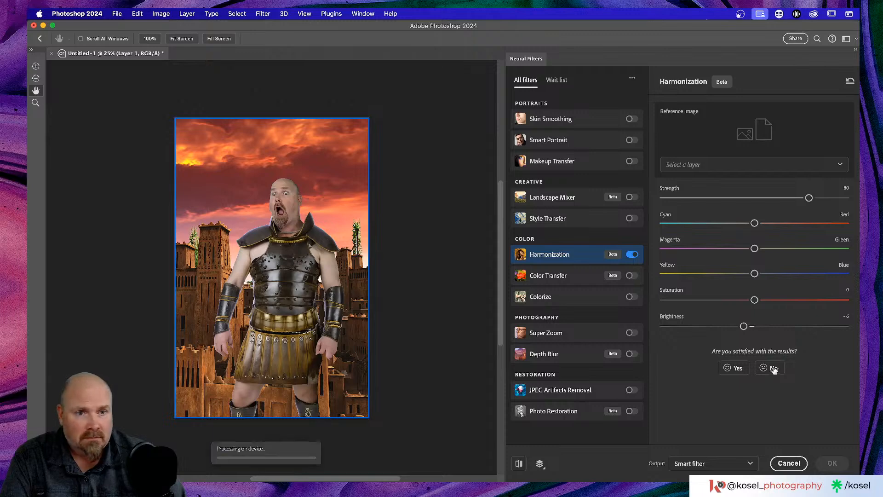
{"action": "left_click", "coordinate": [760, 166]}
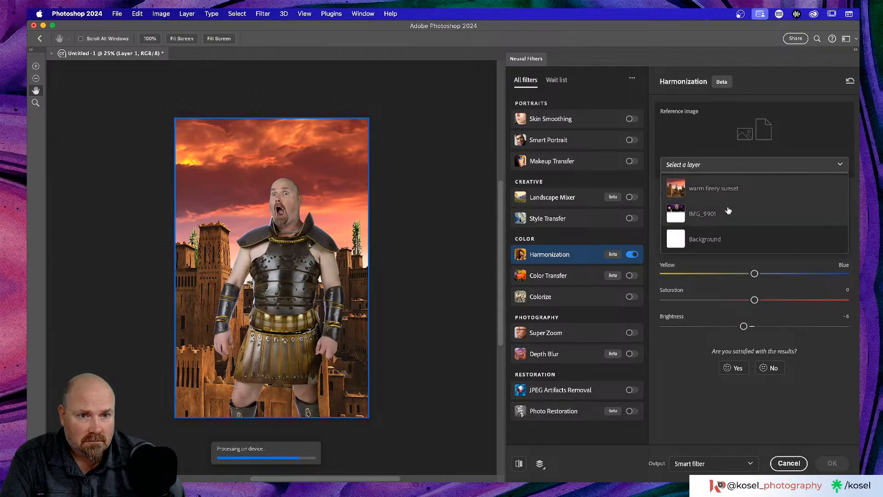
{"action": "left_click", "coordinate": [711, 197]}
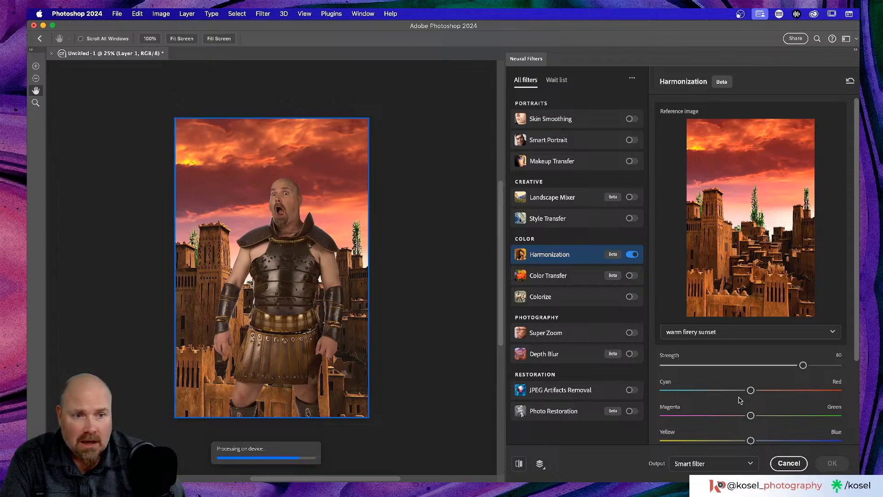
{"action": "scroll", "coordinate": [739, 400], "scroll_direction": "down", "scroll_amount": 3}
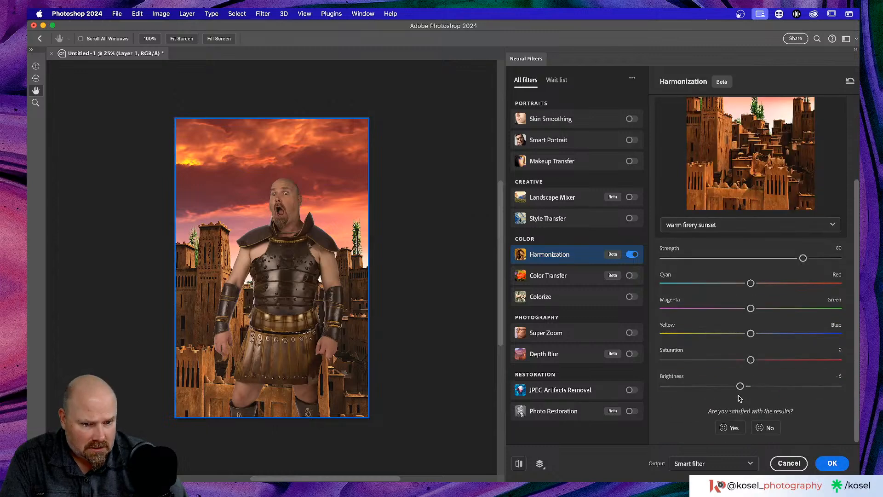
{"action": "left_click", "coordinate": [833, 463]}
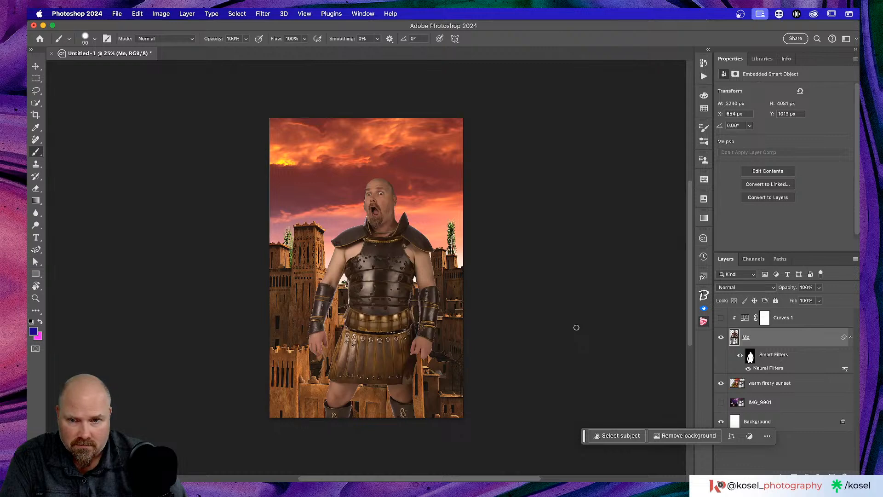
{"action": "left_click", "coordinate": [721, 318]}
Step: Hide the Curves 1 adjustment so the armoured figure looks brighter
{"action": "left_click", "coordinate": [720, 318]}
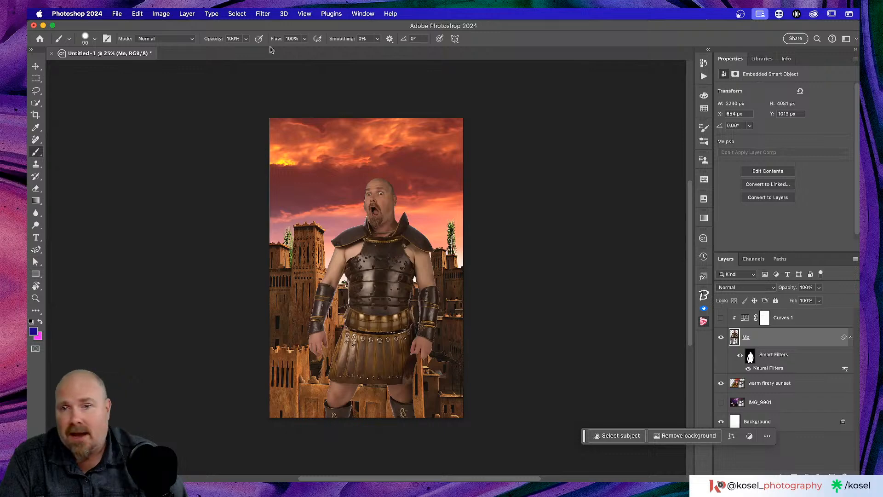
Step: In Chrome, close the Adobe Stock tab and search 'font' in a new tab
{"action": "key", "text": "super+Tab"}
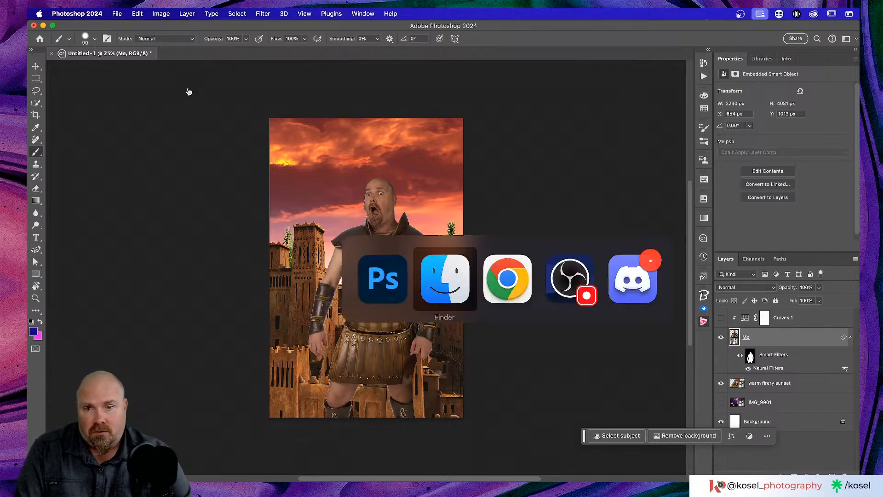
{"action": "key", "text": "super+Tab"}
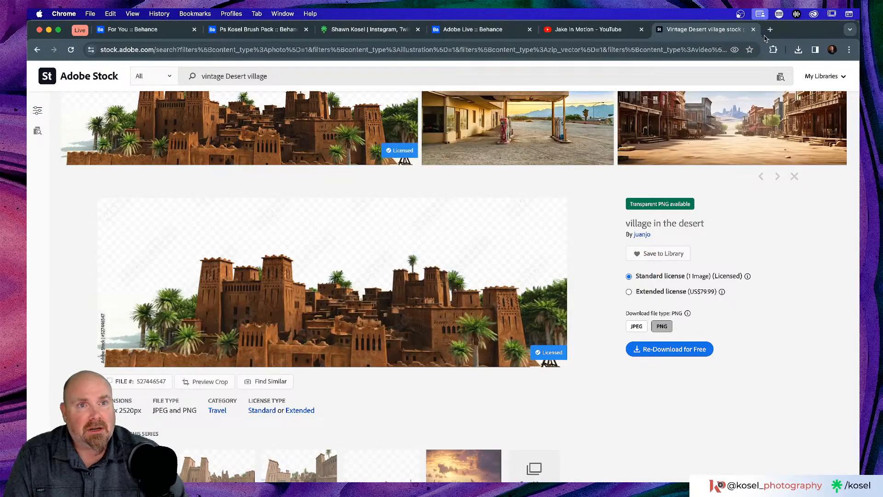
{"action": "left_click", "coordinate": [755, 30]}
{"action": "left_click", "coordinate": [656, 30]}
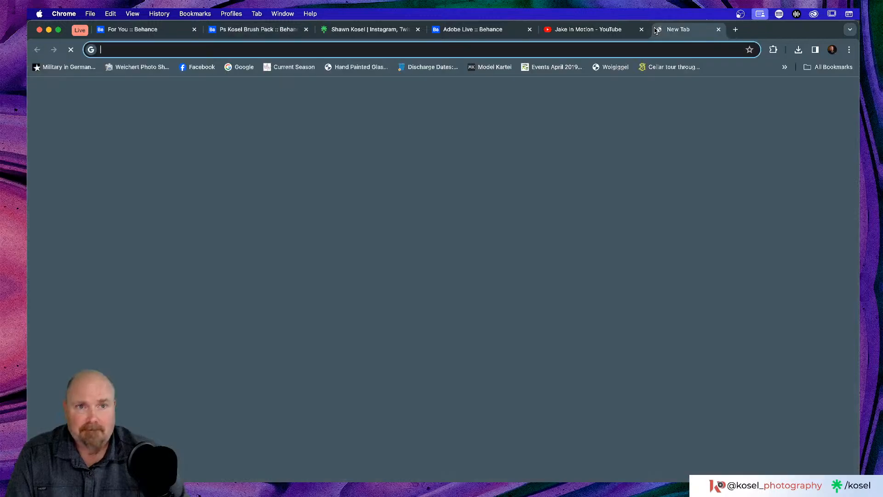
{"action": "type", "text": "fonts.adobe.com/fonts"}
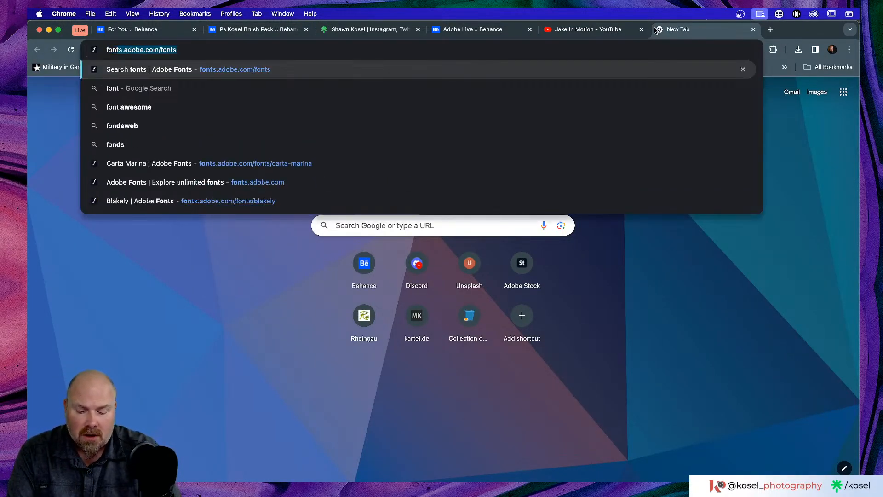
{"action": "key", "text": "Return"}
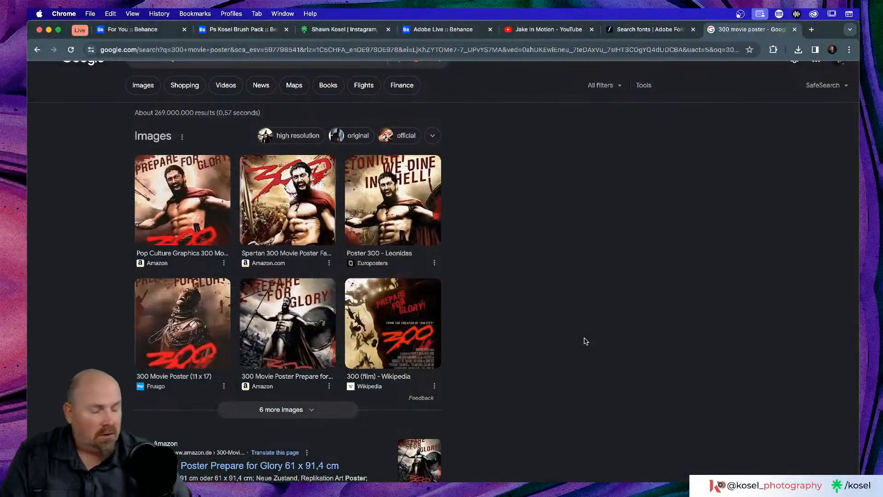
Step: Browse the 300 movie poster results, view the Wikipedia article, then close the search tab
{"action": "scroll", "coordinate": [470, 286], "scroll_direction": "down", "scroll_amount": 4}
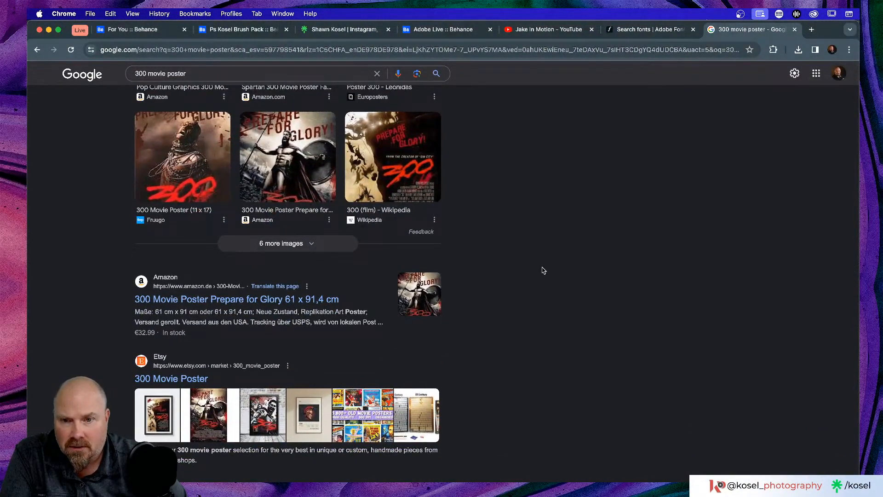
{"action": "scroll", "coordinate": [543, 270], "scroll_direction": "up", "scroll_amount": 2}
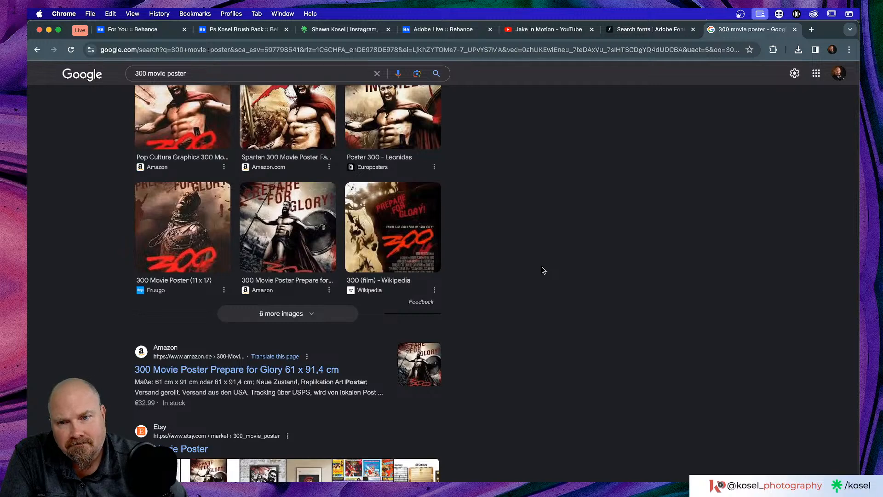
{"action": "left_click", "coordinate": [364, 237]}
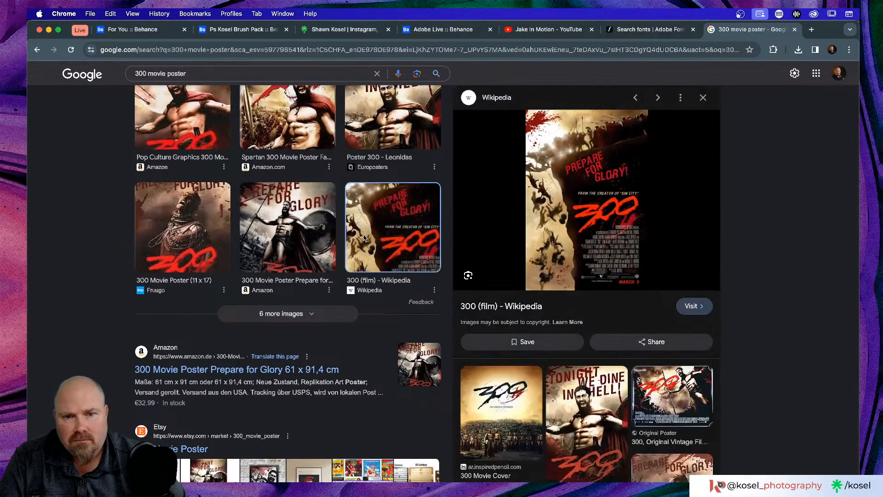
{"action": "left_click", "coordinate": [699, 229]}
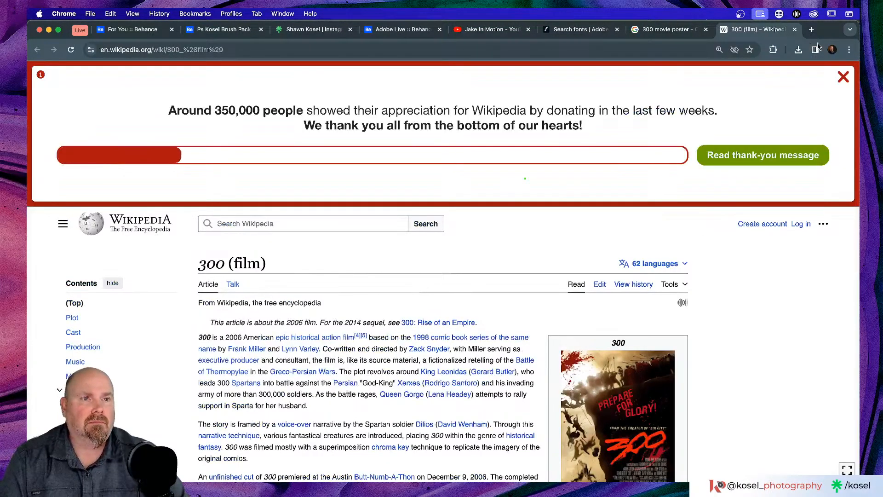
{"action": "left_click", "coordinate": [795, 29]}
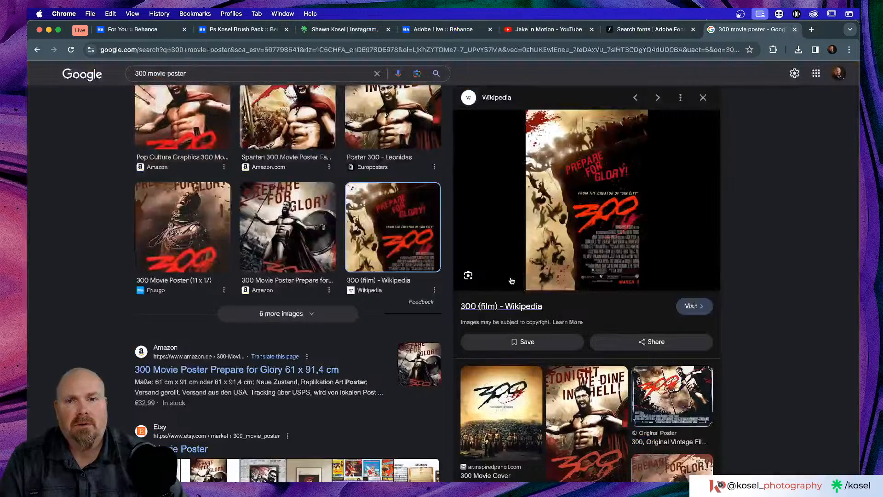
{"action": "left_click", "coordinate": [795, 30]}
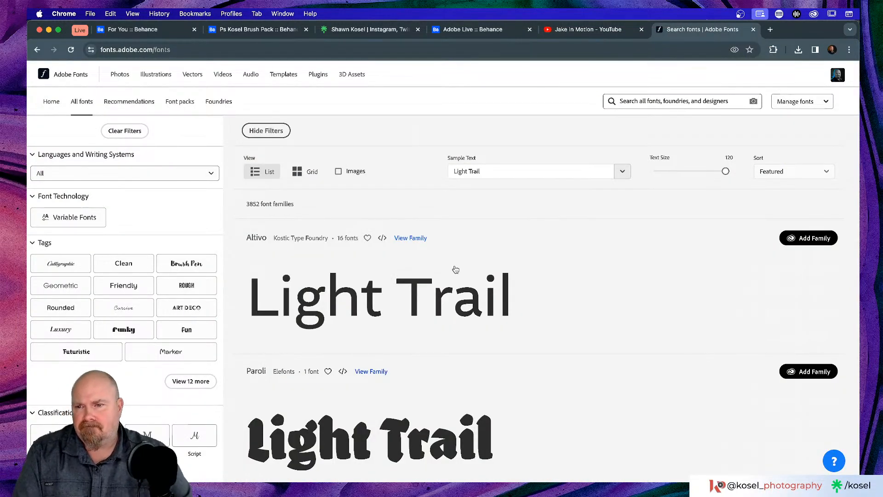
Step: Filter Adobe Fonts to the Marker tag and set the sample text to 300
{"action": "scroll", "coordinate": [411, 258], "scroll_direction": "down", "scroll_amount": 2}
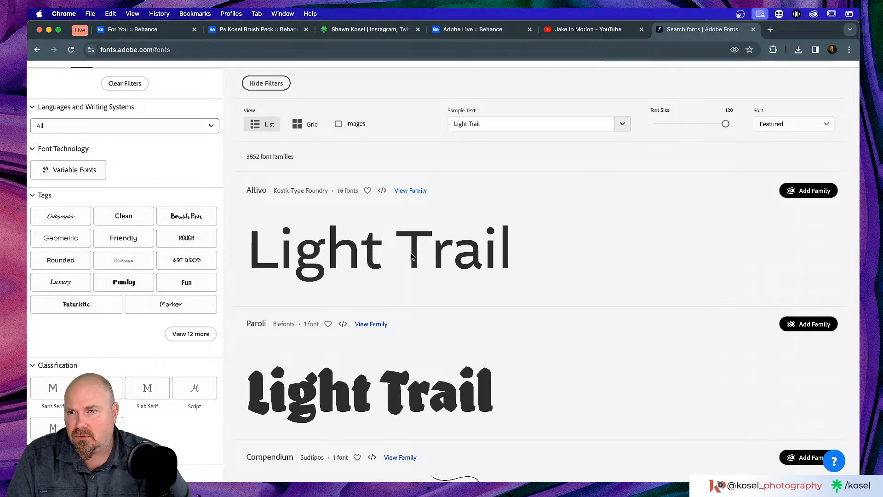
{"action": "left_click", "coordinate": [170, 309]}
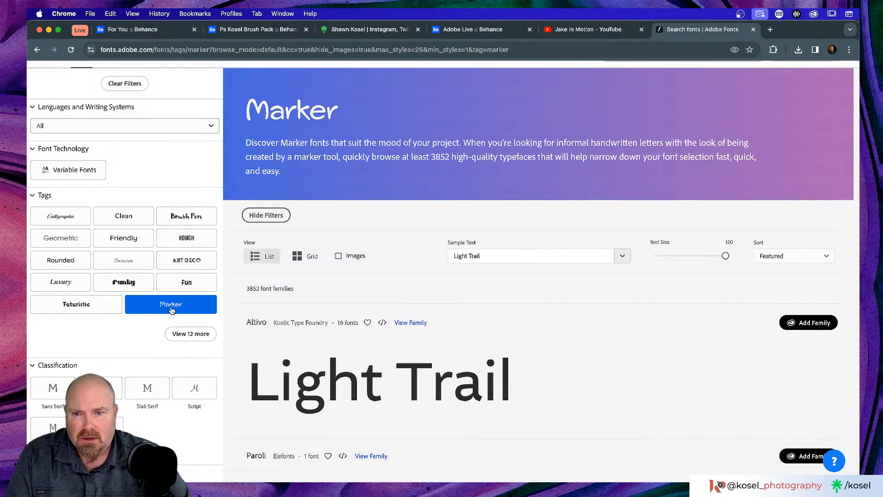
{"action": "left_click", "coordinate": [499, 255]}
{"action": "left_click_drag", "start_coordinate": [525, 257], "coordinate": [423, 254]}
{"action": "type", "text": "300"}
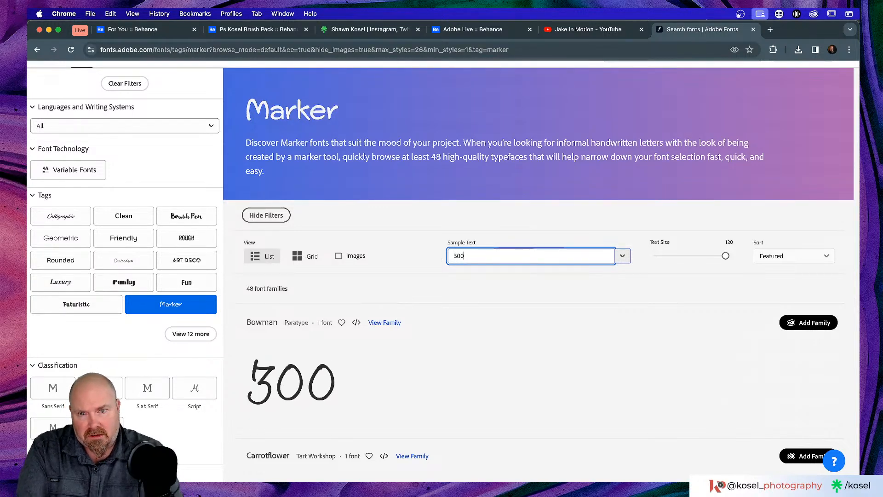
Step: Browse the Marker fonts across pages 2 and 1, then switch back to Photoshop
{"action": "scroll", "coordinate": [452, 311], "scroll_direction": "down", "scroll_amount": 3}
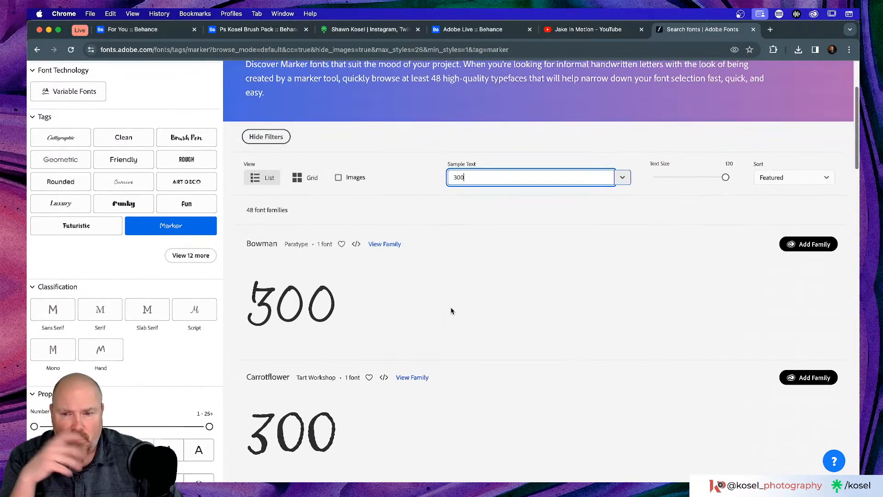
{"action": "scroll", "coordinate": [451, 310], "scroll_direction": "down", "scroll_amount": 3}
{"action": "scroll", "coordinate": [451, 310], "scroll_direction": "down", "scroll_amount": 3}
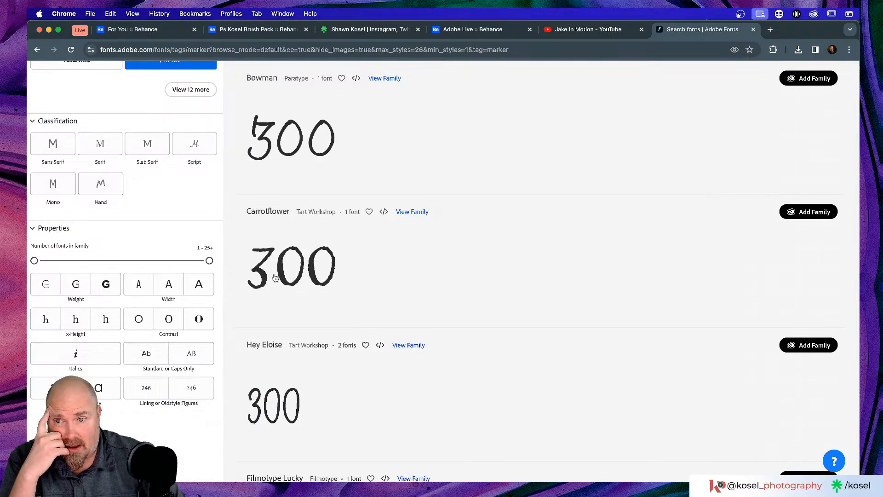
{"action": "scroll", "coordinate": [276, 276], "scroll_direction": "down", "scroll_amount": 10}
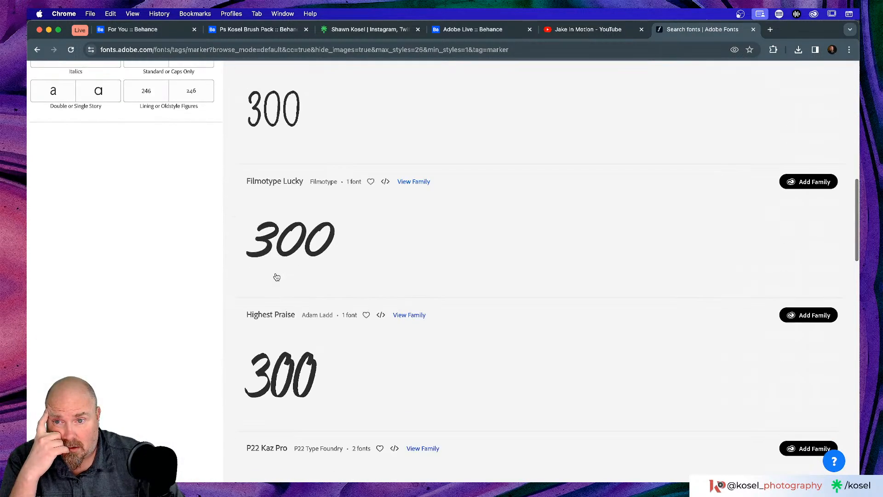
{"action": "scroll", "coordinate": [276, 276], "scroll_direction": "down", "scroll_amount": 10}
{"action": "scroll", "coordinate": [276, 276], "scroll_direction": "down", "scroll_amount": 9}
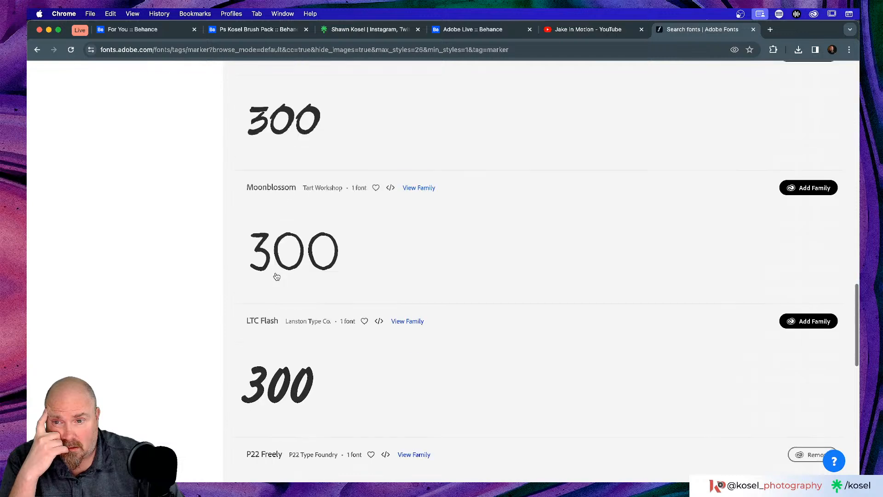
{"action": "scroll", "coordinate": [276, 276], "scroll_direction": "down", "scroll_amount": 18}
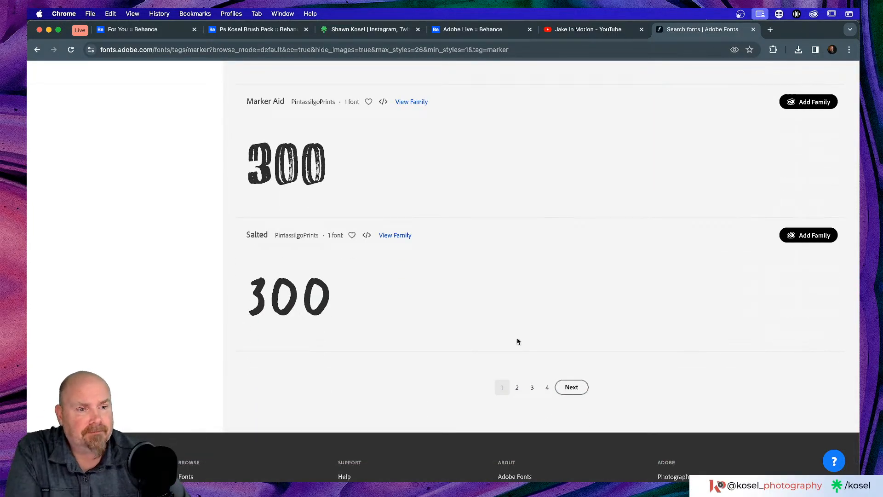
{"action": "left_click", "coordinate": [571, 387]}
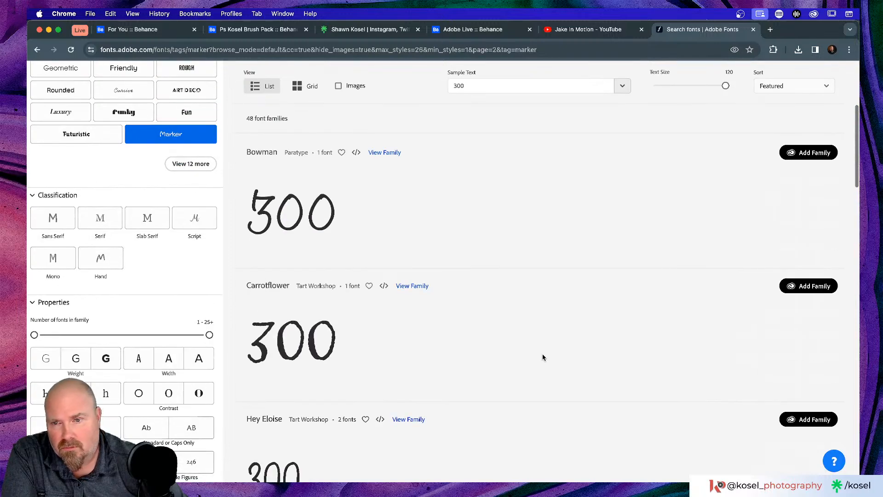
{"action": "scroll", "coordinate": [511, 353], "scroll_direction": "down", "scroll_amount": 7}
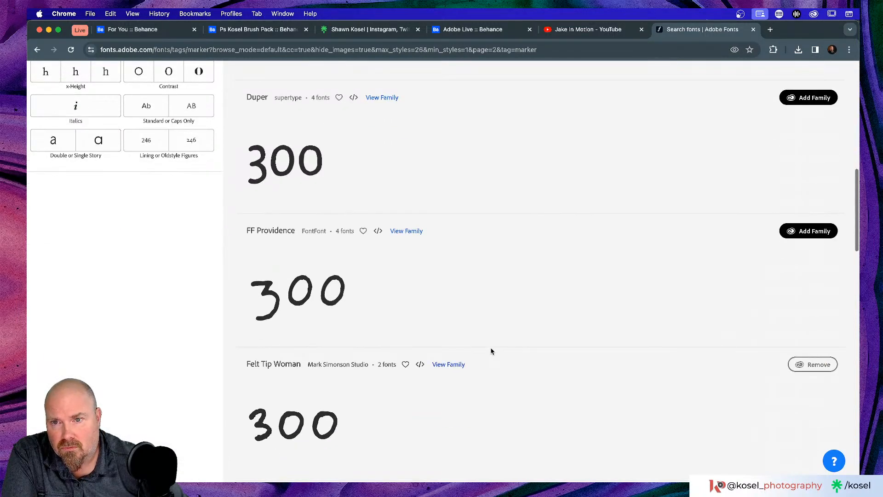
{"action": "scroll", "coordinate": [491, 351], "scroll_direction": "down", "scroll_amount": 12}
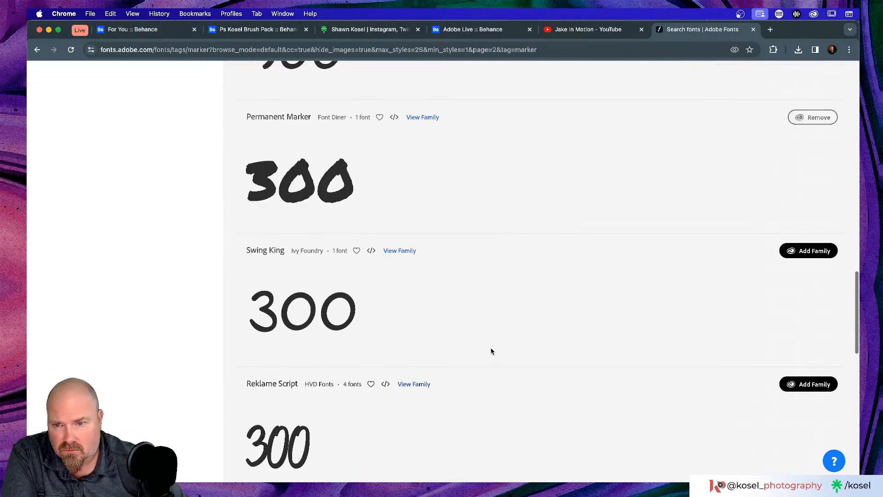
{"action": "scroll", "coordinate": [491, 351], "scroll_direction": "down", "scroll_amount": 10}
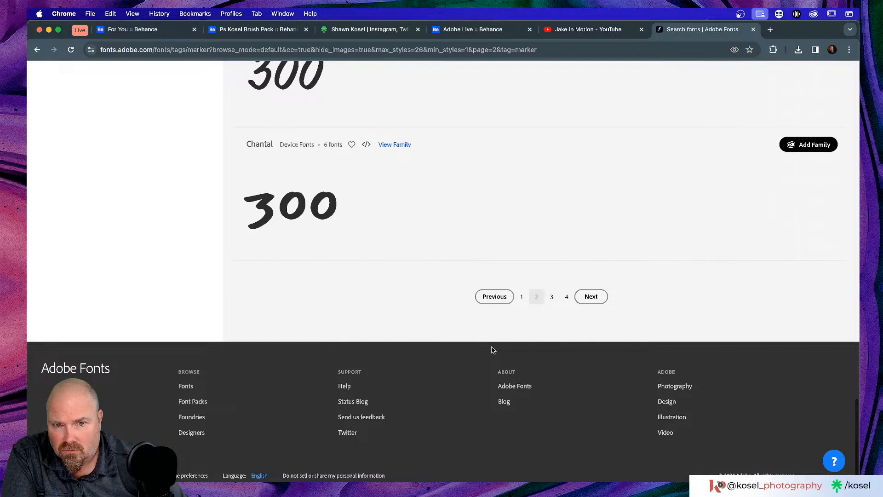
{"action": "left_click", "coordinate": [522, 296]}
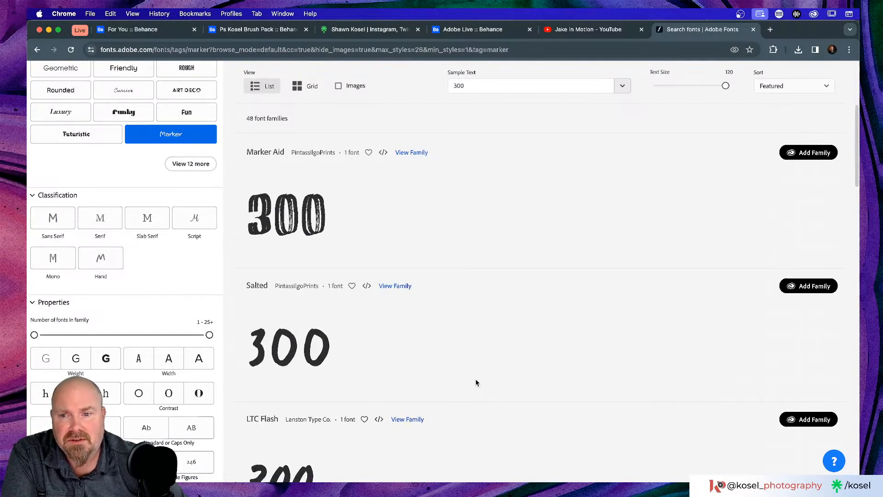
{"action": "scroll", "coordinate": [481, 363], "scroll_direction": "down", "scroll_amount": 5}
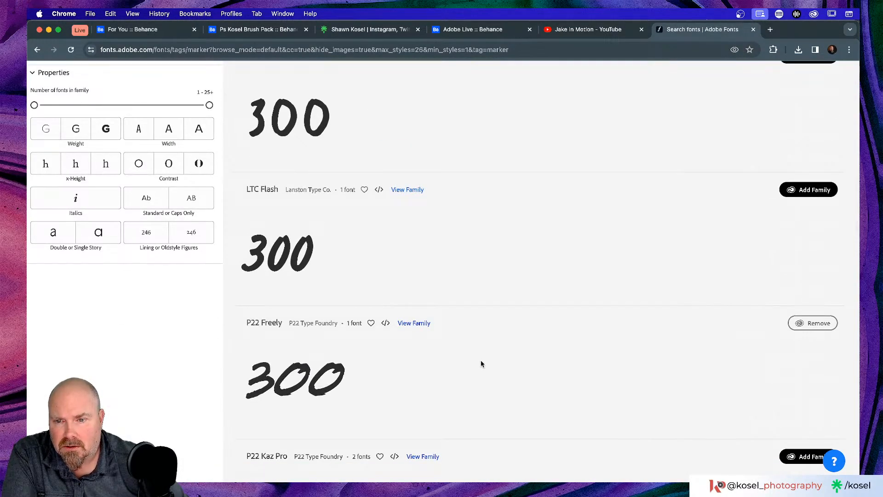
{"action": "scroll", "coordinate": [481, 363], "scroll_direction": "down", "scroll_amount": 2}
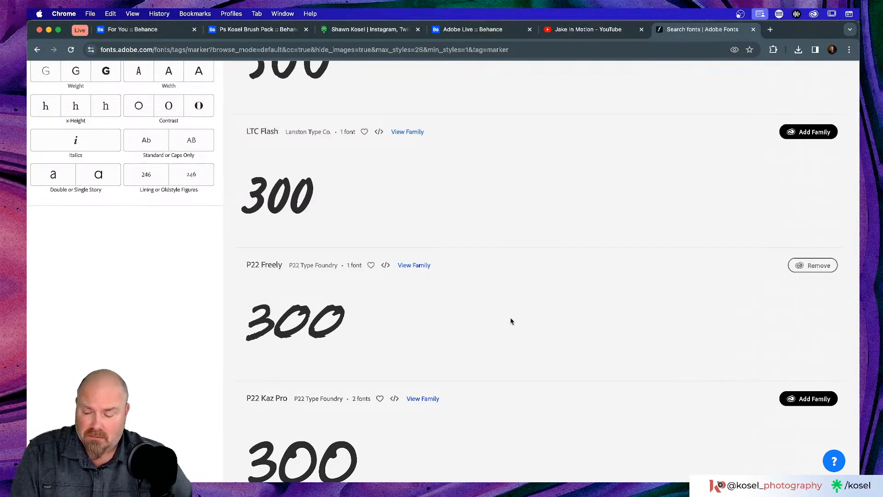
{"action": "key", "text": "super+Tab"}
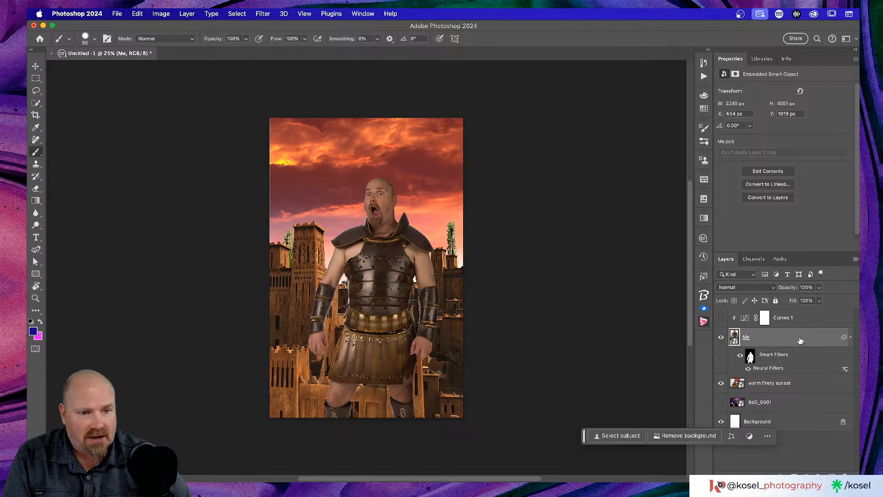
Step: Add a Curves adjustment with an S-curve: brighter highlights, darker shadows, a midtone point
{"action": "left_click", "coordinate": [807, 476]}
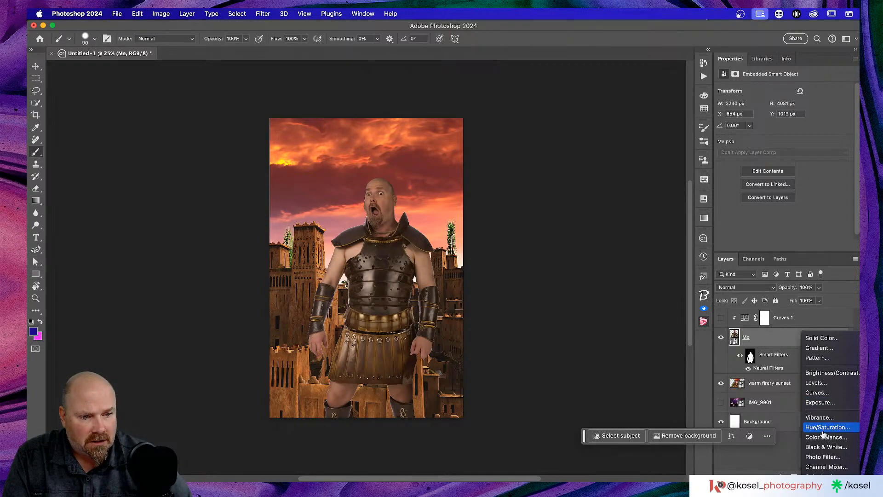
{"action": "left_click", "coordinate": [823, 393]}
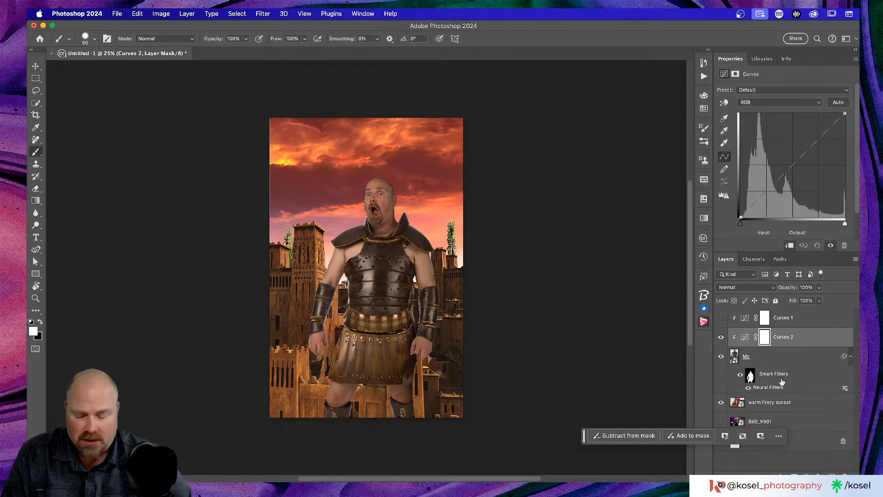
{"action": "mouse_move", "coordinate": [792, 165]}
{"action": "left_mouse_down"}
{"action": "mouse_move", "coordinate": [788, 155]}
{"action": "mouse_move", "coordinate": [789, 167]}
{"action": "left_mouse_up"}
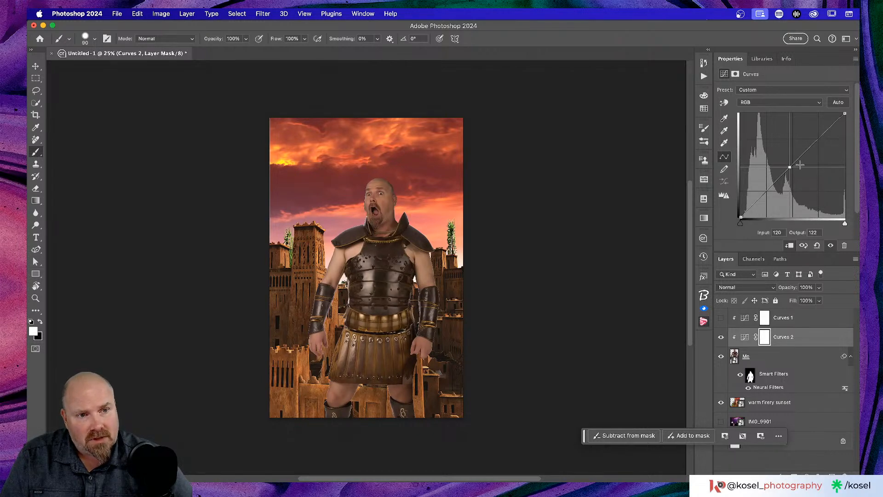
{"action": "left_click_drag", "start_coordinate": [818, 139], "coordinate": [815, 131]}
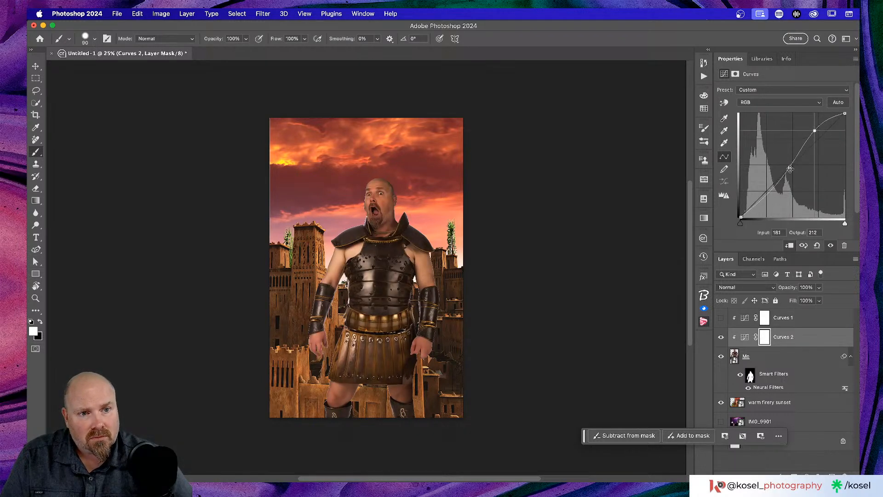
{"action": "left_click_drag", "start_coordinate": [768, 192], "coordinate": [768, 202]}
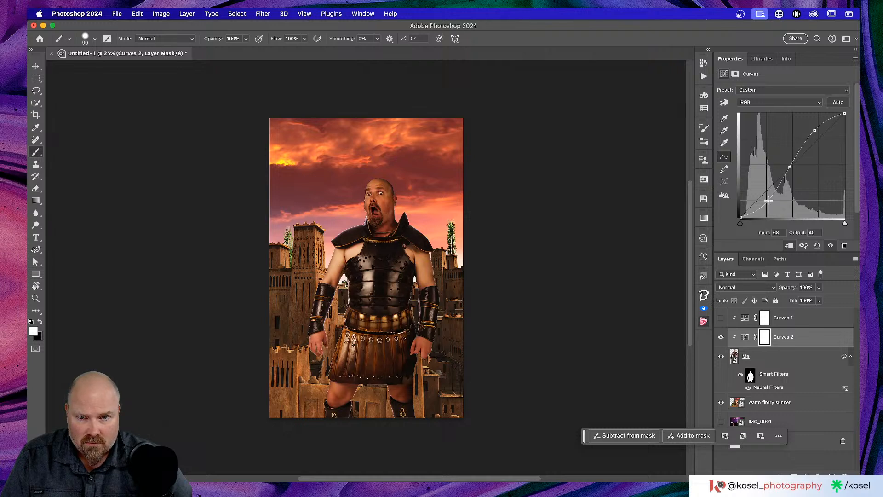
{"action": "left_click_drag", "start_coordinate": [845, 113], "coordinate": [845, 114]}
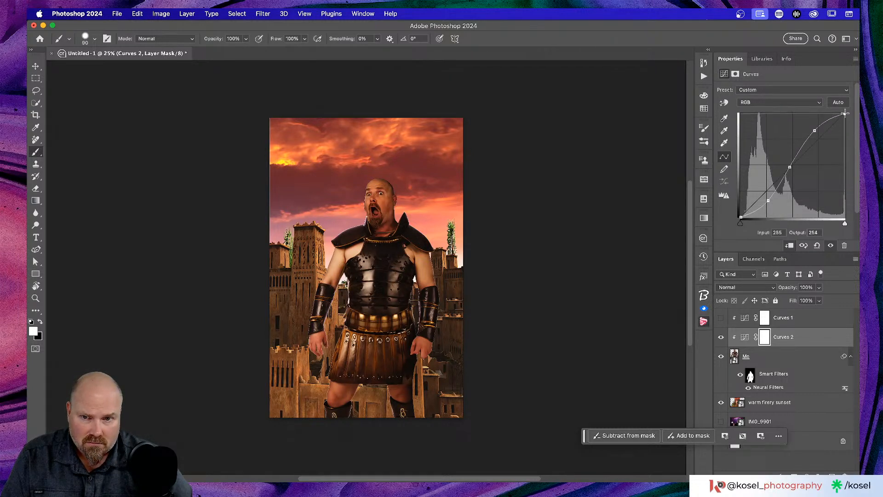
{"action": "left_click", "coordinate": [741, 216]}
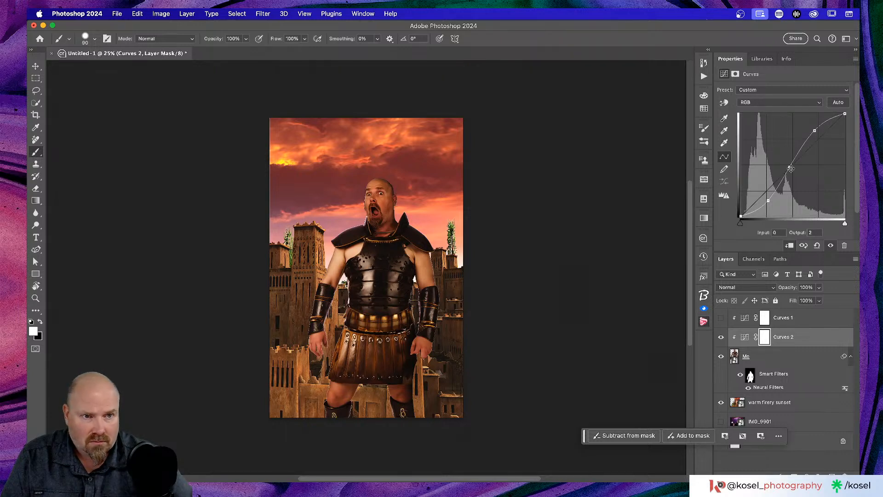
{"action": "left_click_drag", "start_coordinate": [815, 133], "coordinate": [815, 132]}
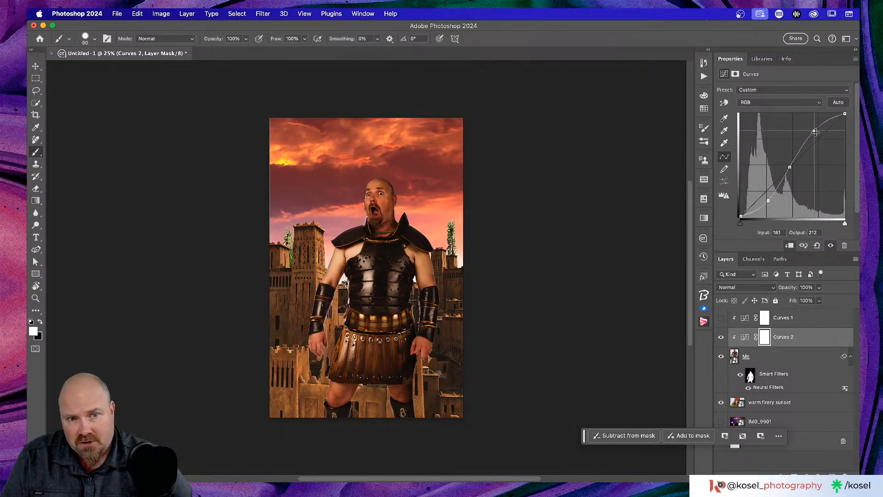
{"action": "left_click", "coordinate": [769, 201]}
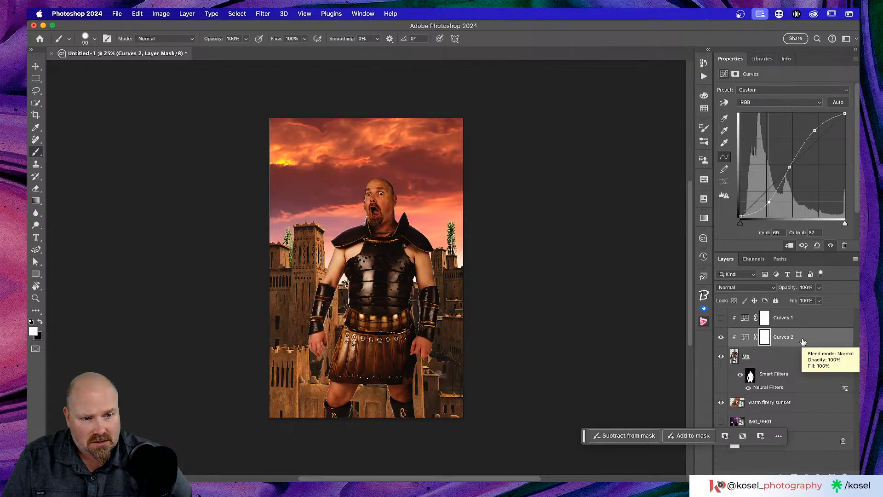
Step: Delete Curves 1's mask and layer, comparing the image with Curves 2 on and off
{"action": "left_click", "coordinate": [806, 325]}
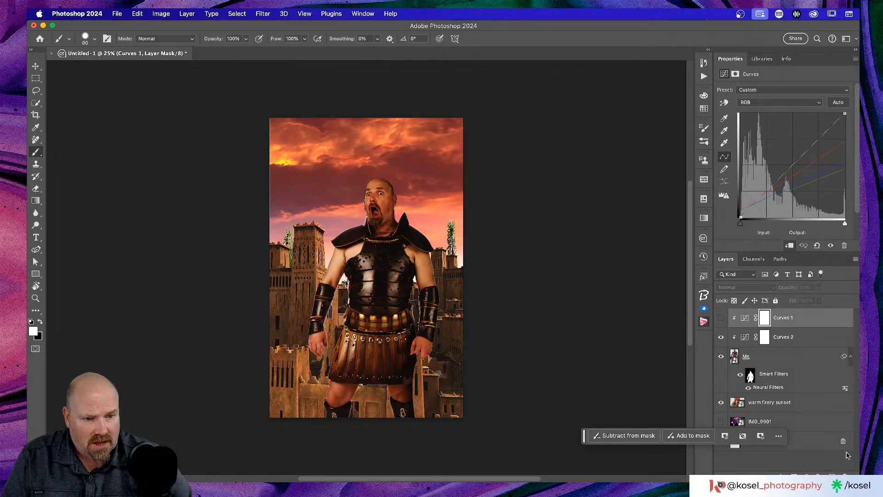
{"action": "key", "text": "BackSpace"}
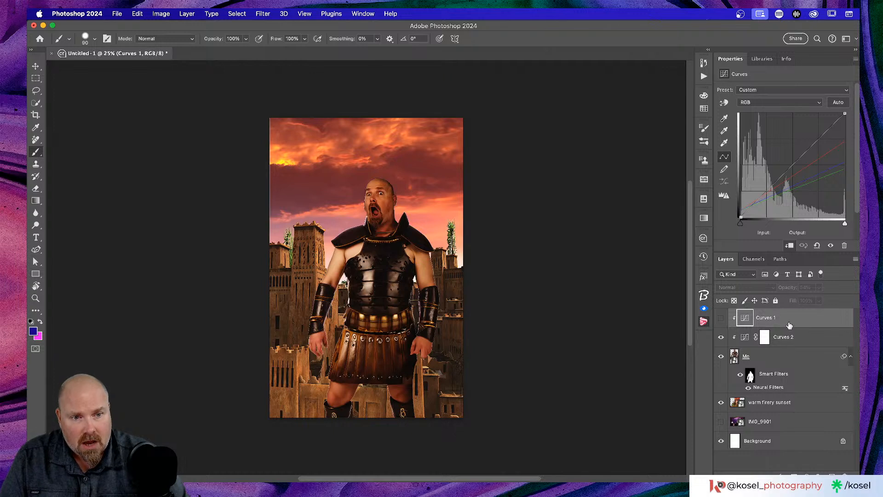
{"action": "left_click", "coordinate": [721, 319]}
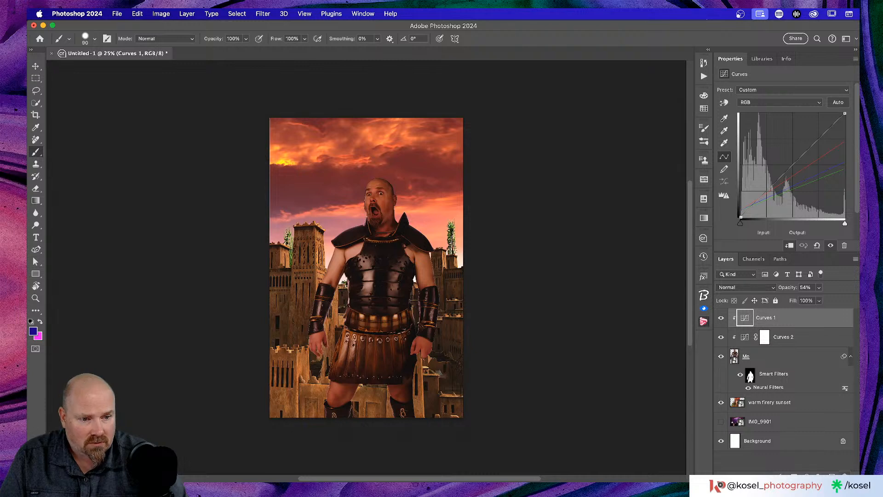
{"action": "key", "text": "BackSpace"}
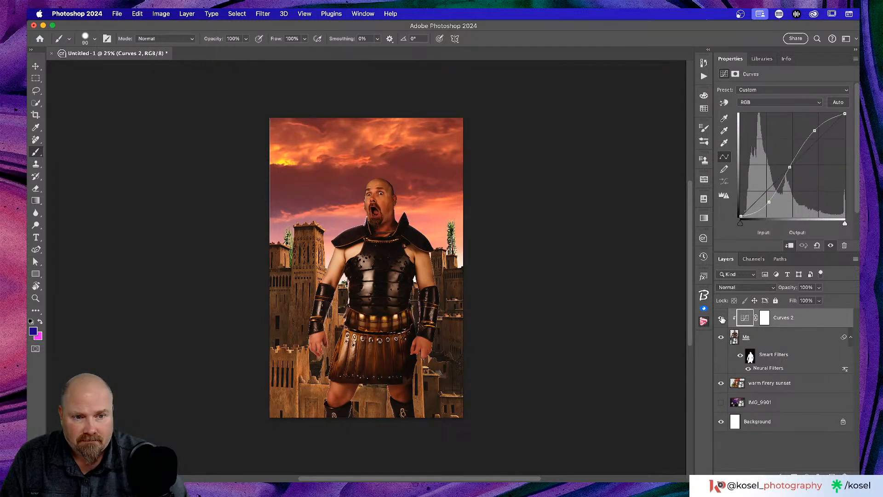
{"action": "left_click", "coordinate": [722, 319]}
{"action": "left_click", "coordinate": [722, 319]}
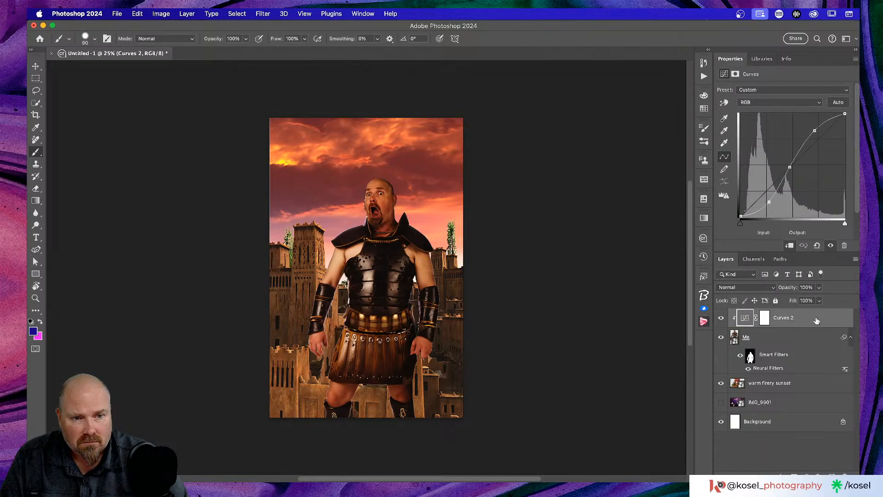
Step: Unclip Curves 2 to affect the whole image, shadow point at input 68, output 46
{"action": "scroll", "coordinate": [790, 333], "scroll_direction": "up", "scroll_amount": 3}
{"action": "left_click", "coordinate": [791, 334]}
{"action": "key", "text": "super+minus"}
{"action": "key", "text": "super+minus"}
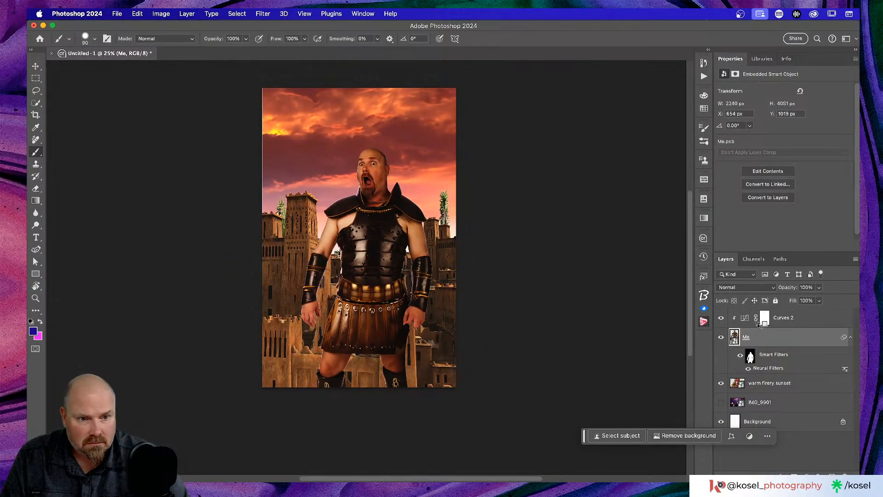
{"action": "left_click", "coordinate": [755, 326], "text": "alt"}
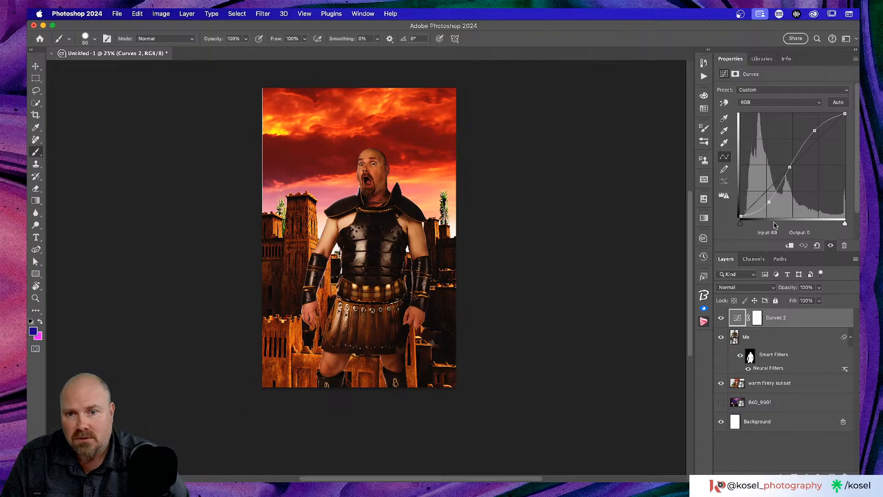
{"action": "left_click_drag", "start_coordinate": [770, 201], "coordinate": [768, 198]}
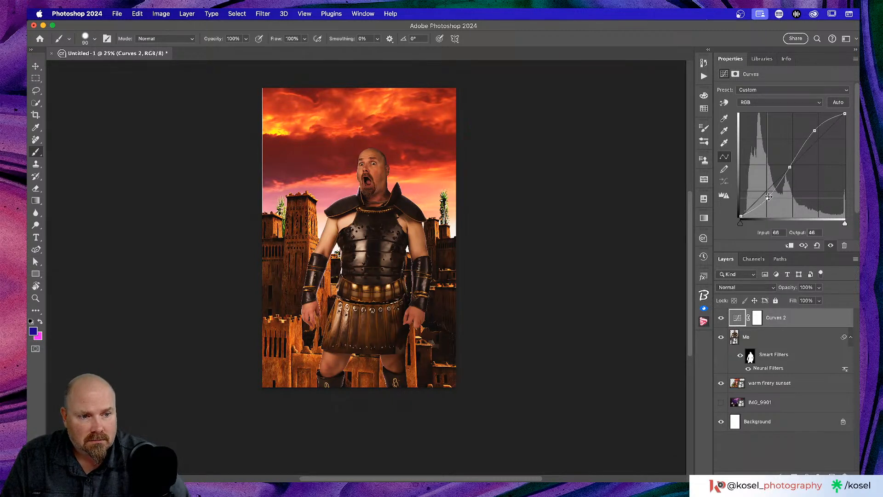
{"action": "left_click", "coordinate": [815, 131]}
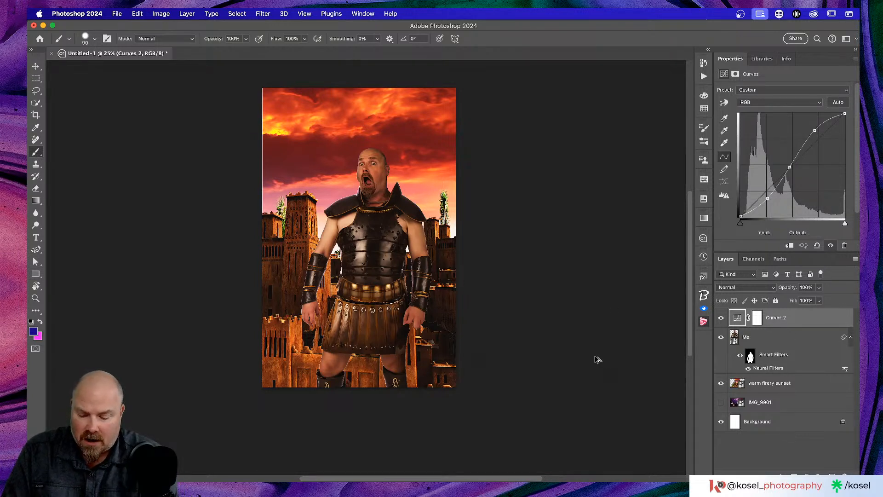
Step: Stamp all visible layers into a new smart object and apply the Camera Raw Filter to it
{"action": "key", "text": "alt+shift+super+e"}
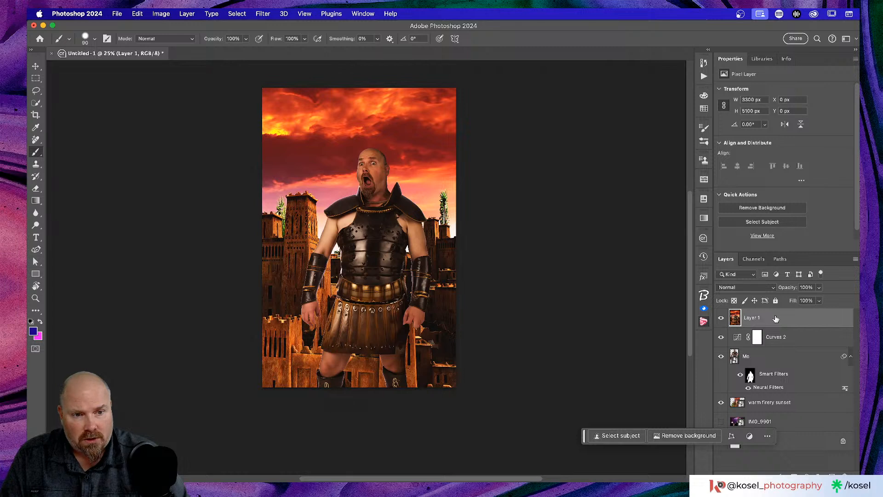
{"action": "key", "text": "super+shift+o"}
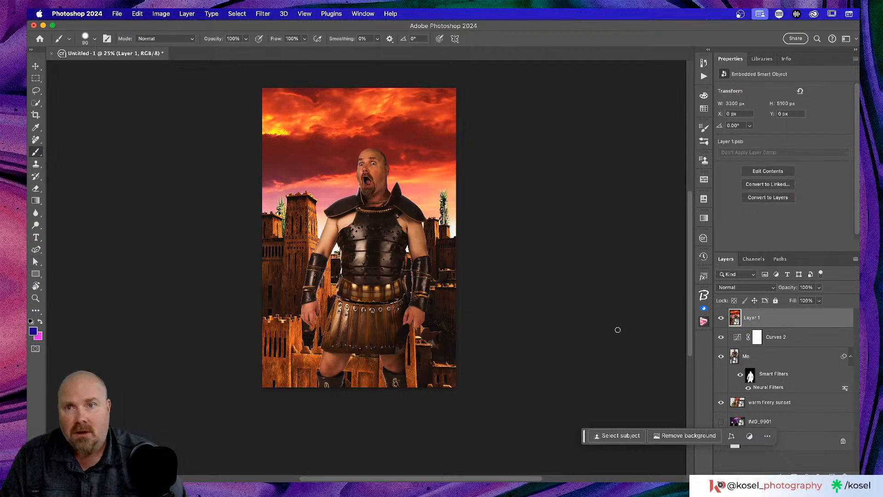
{"action": "left_click", "coordinate": [264, 14]}
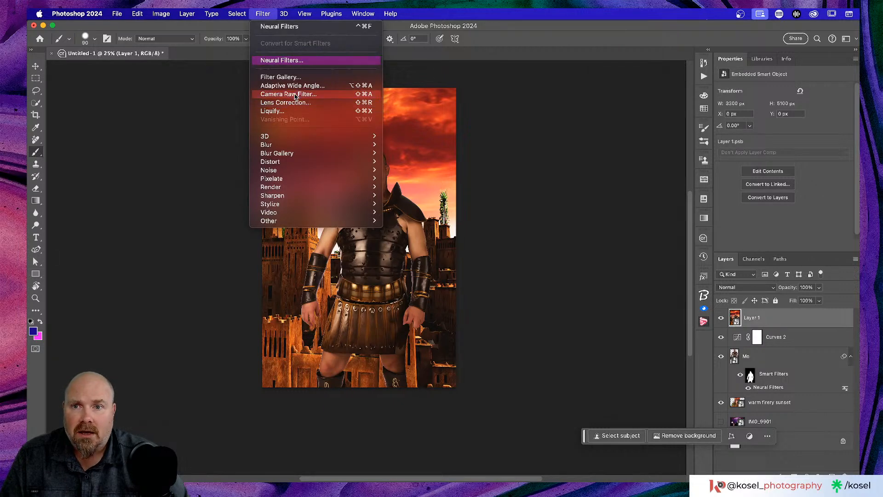
{"action": "left_click", "coordinate": [294, 94]}
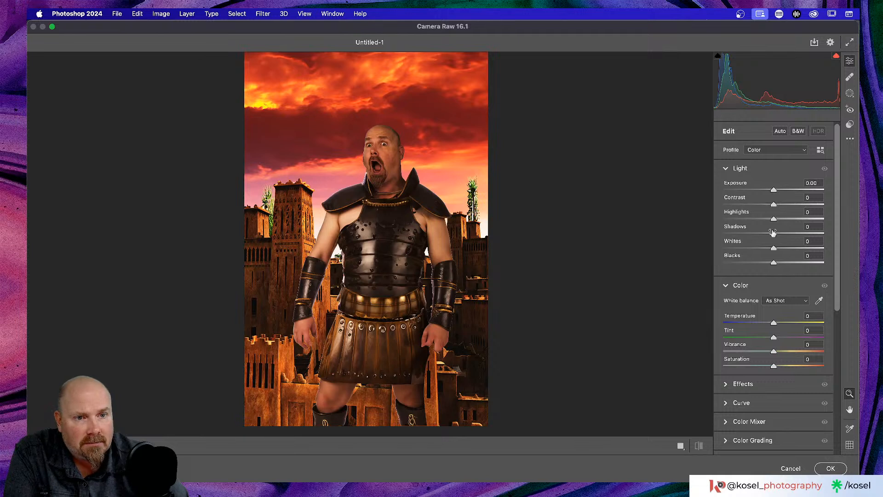
Step: Bring up Camera Raw's masking options for creating a new mask
{"action": "scroll", "coordinate": [774, 230], "scroll_direction": "down", "scroll_amount": 2}
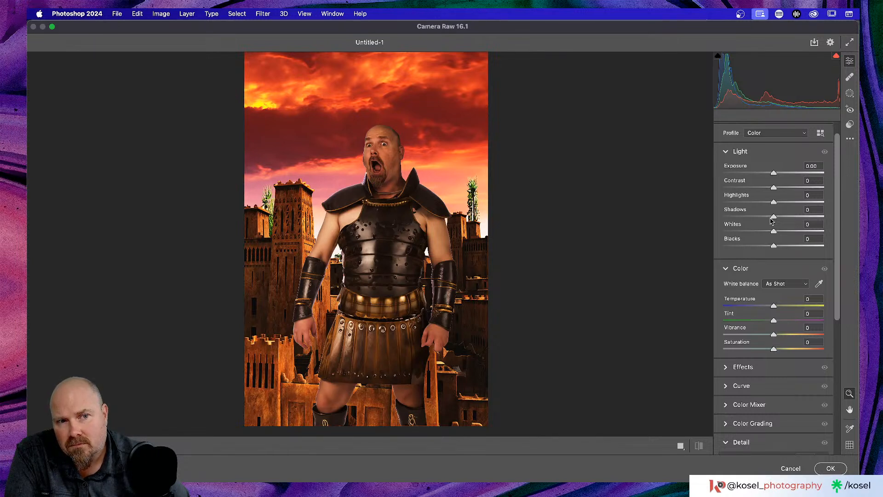
{"action": "left_click", "coordinate": [849, 123]}
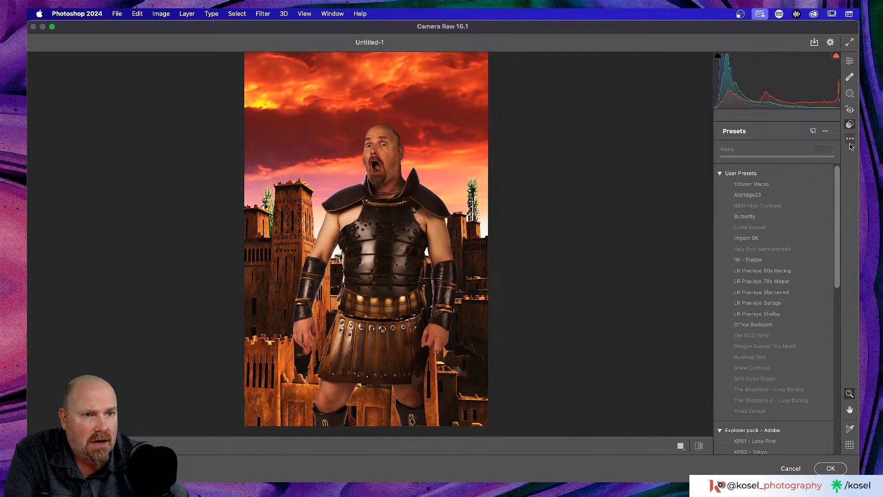
{"action": "left_click", "coordinate": [851, 139]}
{"action": "left_click", "coordinate": [852, 93]}
{"action": "left_click", "coordinate": [851, 93]}
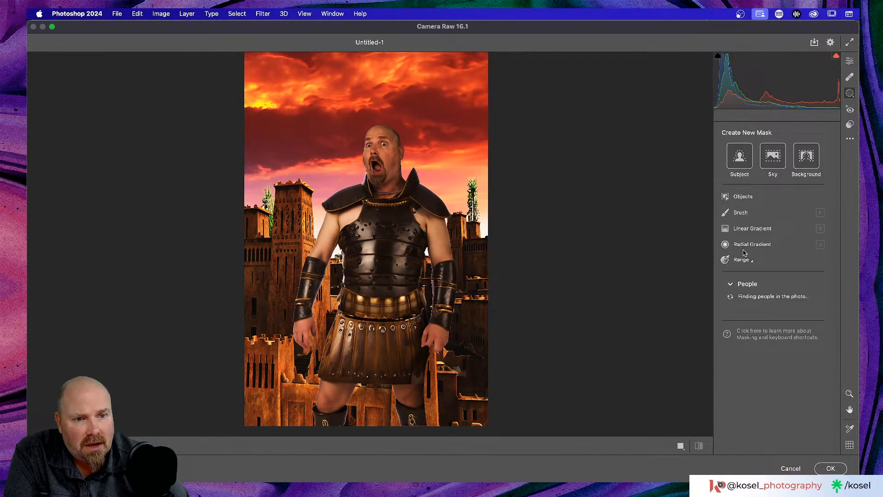
Step: Add a linear gradient mask from the upper-left sky toward the face with Exposure +1.15
{"action": "left_click", "coordinate": [747, 229]}
{"action": "scroll", "coordinate": [321, 164], "scroll_direction": "up", "scroll_amount": 3}
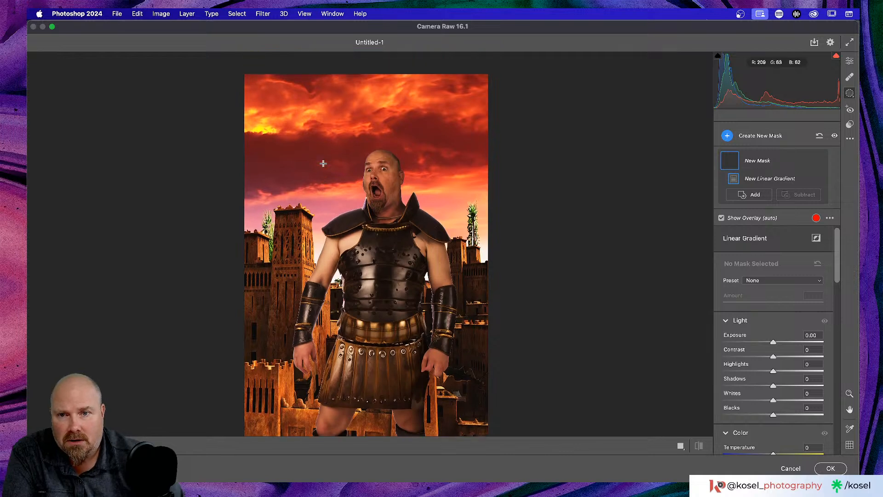
{"action": "left_click_drag", "start_coordinate": [215, 90], "coordinate": [331, 183]}
{"action": "left_click_drag", "start_coordinate": [275, 137], "coordinate": [363, 184]}
{"action": "left_click_drag", "start_coordinate": [773, 345], "coordinate": [791, 344]}
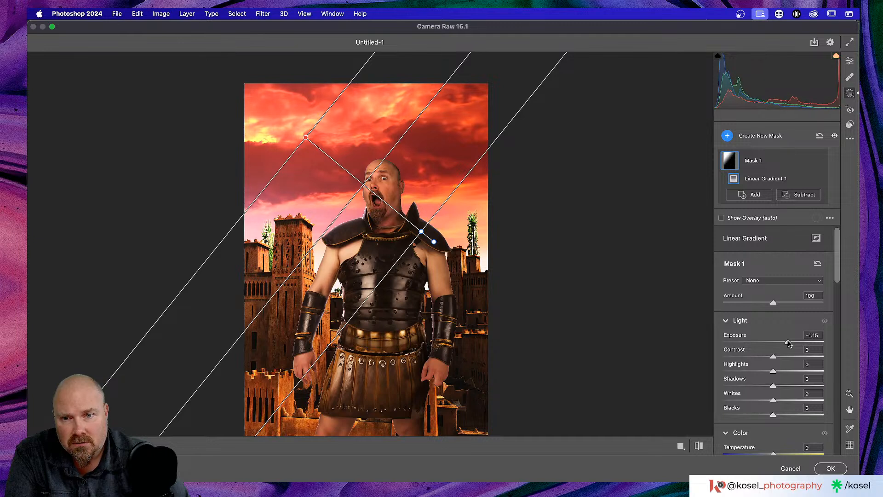
{"action": "left_click_drag", "start_coordinate": [425, 236], "coordinate": [418, 232]}
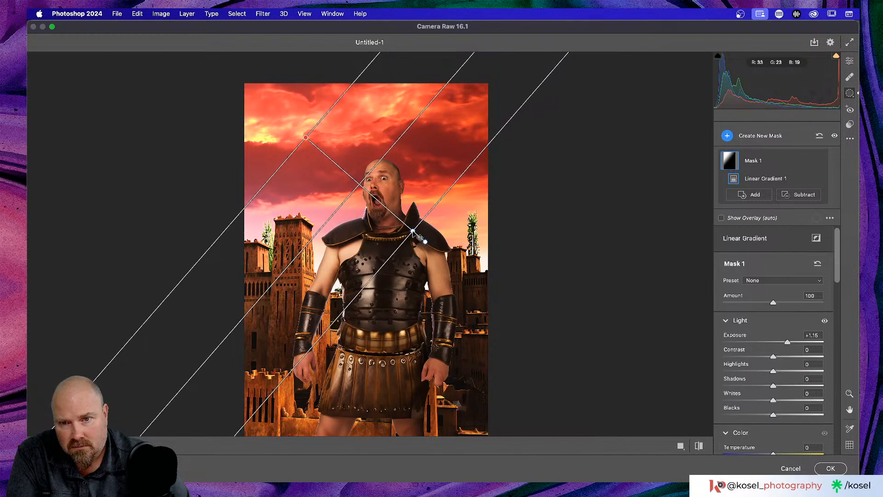
{"action": "left_click_drag", "start_coordinate": [358, 182], "coordinate": [359, 185]}
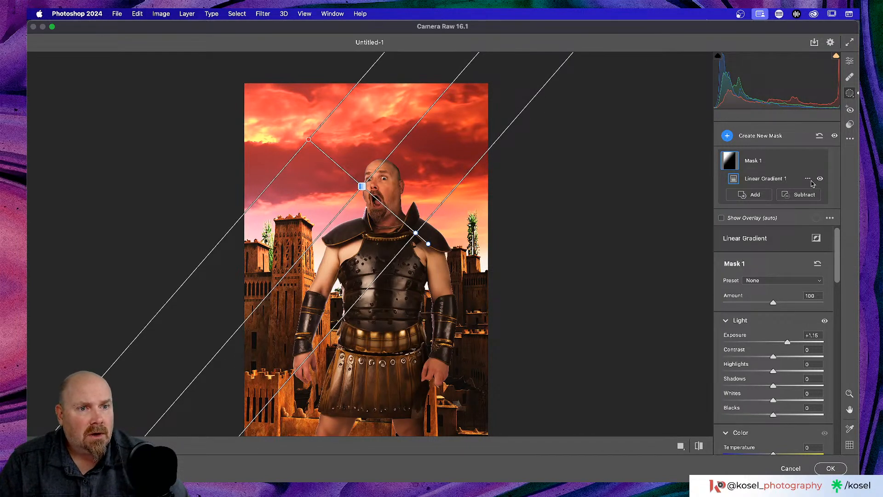
Step: Duplicate and invert Mask 1, setting Exposure -1.20 and Blacks -2
{"action": "left_click", "coordinate": [808, 179]}
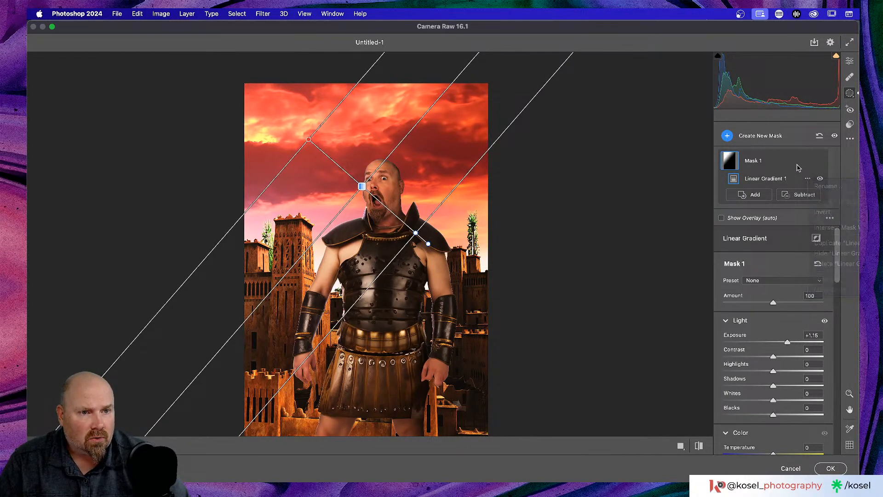
{"action": "left_click", "coordinate": [808, 160]}
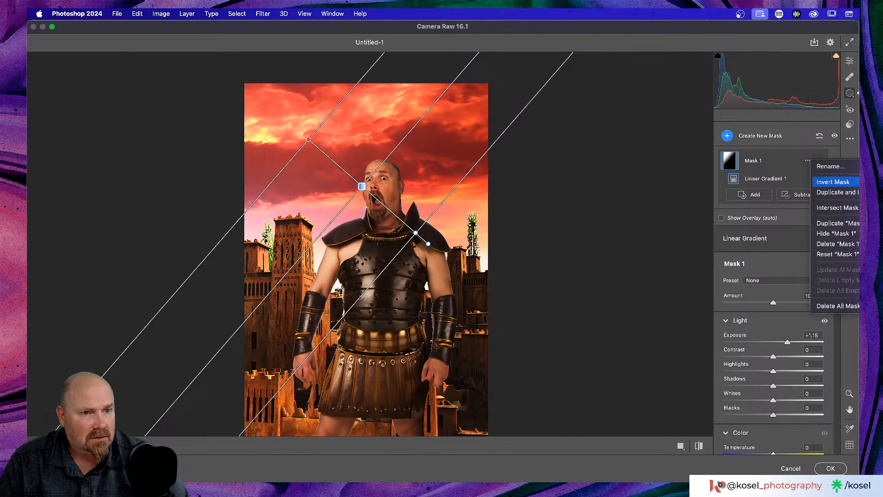
{"action": "left_click", "coordinate": [836, 192]}
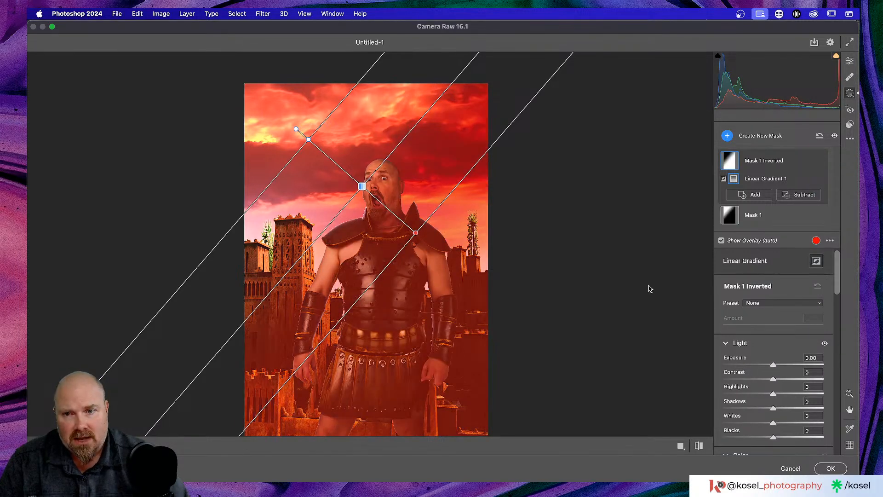
{"action": "scroll", "coordinate": [601, 264], "scroll_direction": "down", "scroll_amount": 3}
{"action": "left_click_drag", "start_coordinate": [773, 364], "coordinate": [760, 365]}
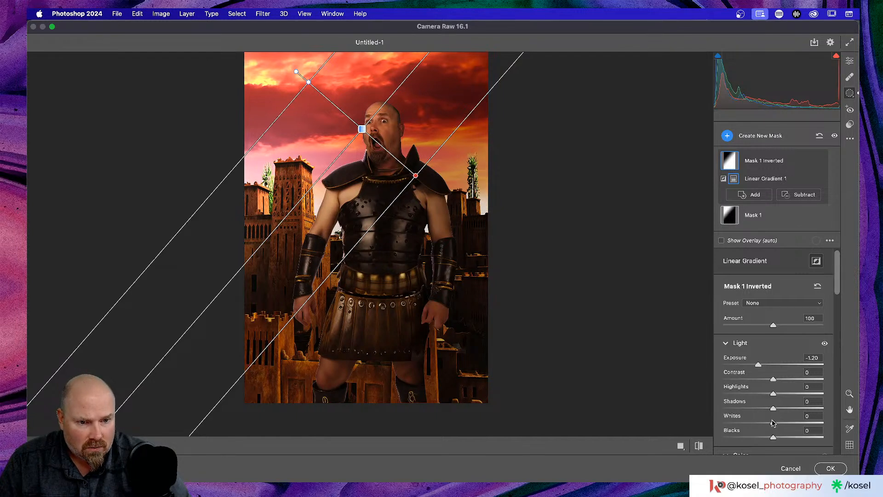
{"action": "left_click_drag", "start_coordinate": [774, 437], "coordinate": [772, 438]}
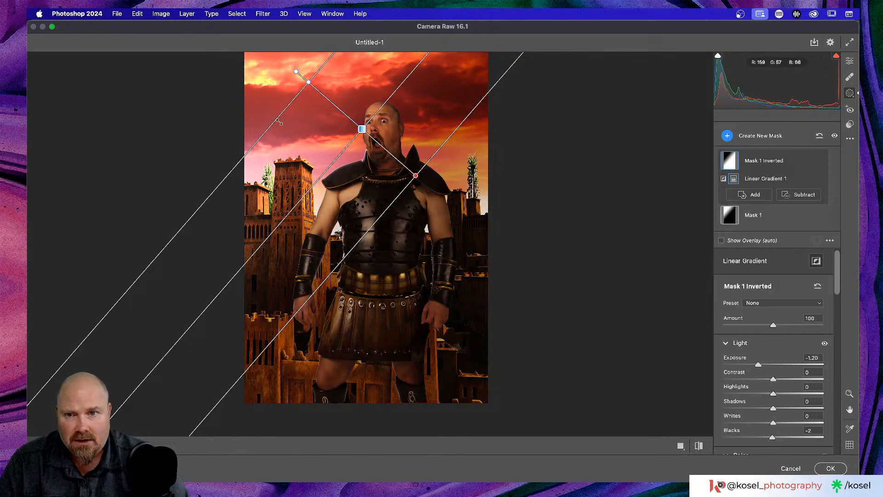
Step: Zoom the preview out to the whole image and return to the main Edit adjustments
{"action": "scroll", "coordinate": [290, 160], "scroll_direction": "up", "scroll_amount": 3}
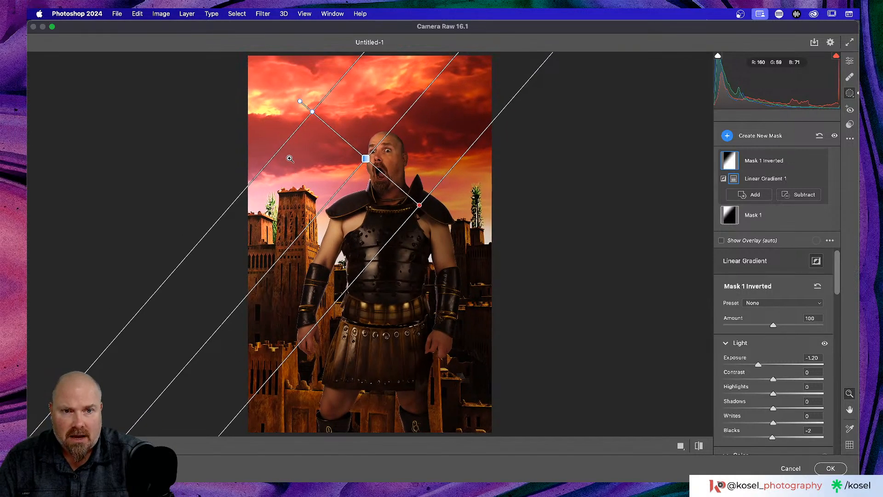
{"action": "key", "text": "super+minus"}
{"action": "key", "text": "super+minus"}
{"action": "key", "text": "super+minus"}
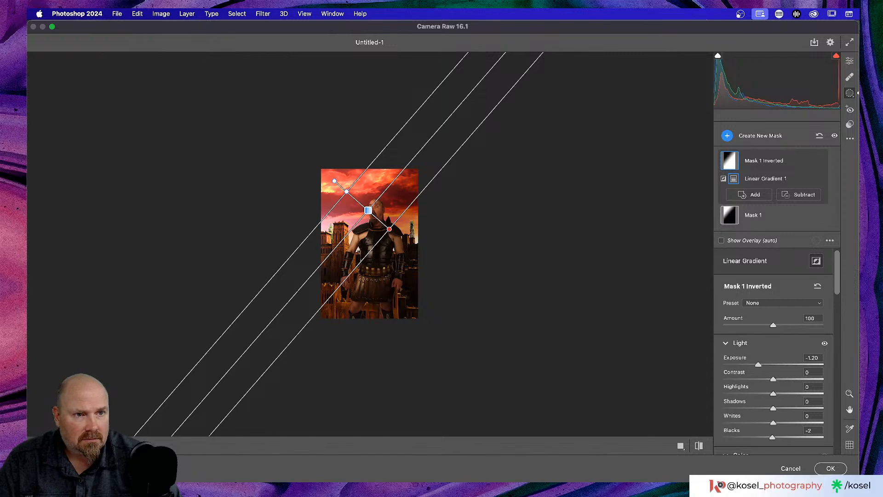
{"action": "left_click", "coordinate": [850, 61]}
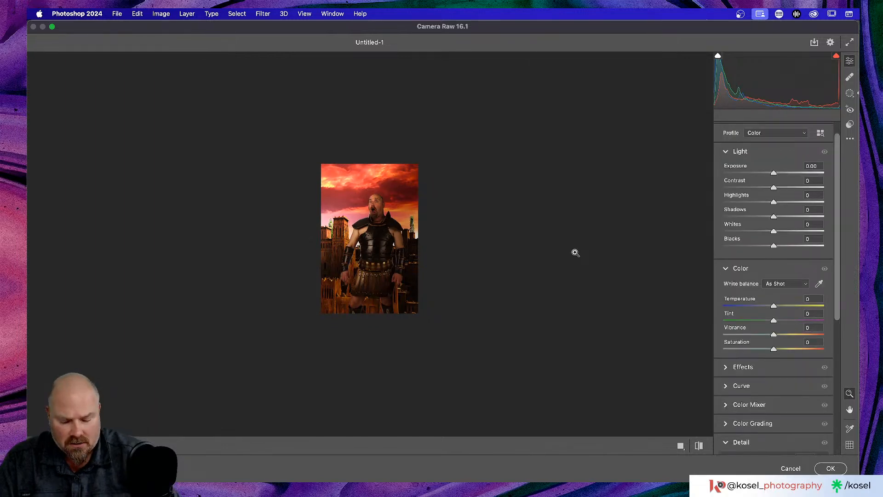
{"action": "key", "text": "super+plus"}
{"action": "key", "text": "super+plus"}
{"action": "key", "text": "super+minus"}
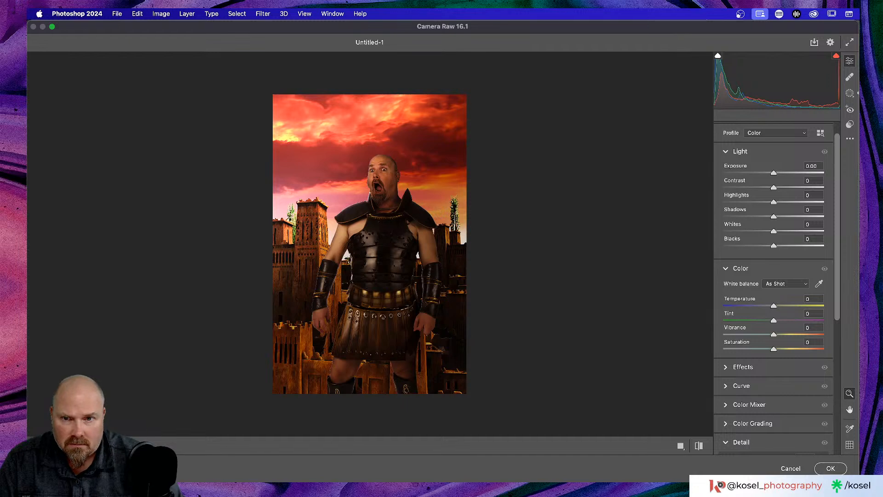
Step: Lower Highlights to -17 and raise Vibrance to +31 and Saturation to +5
{"action": "scroll", "coordinate": [767, 287], "scroll_direction": "up", "scroll_amount": 1}
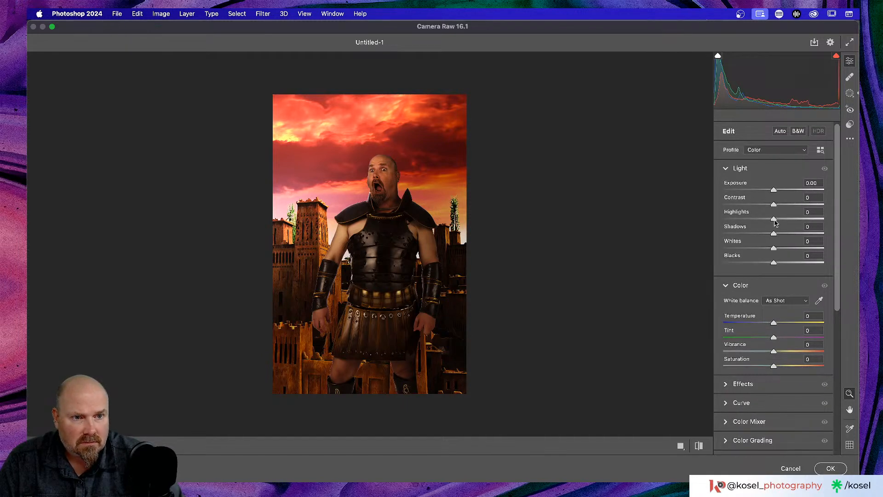
{"action": "left_click_drag", "start_coordinate": [775, 220], "coordinate": [777, 250]}
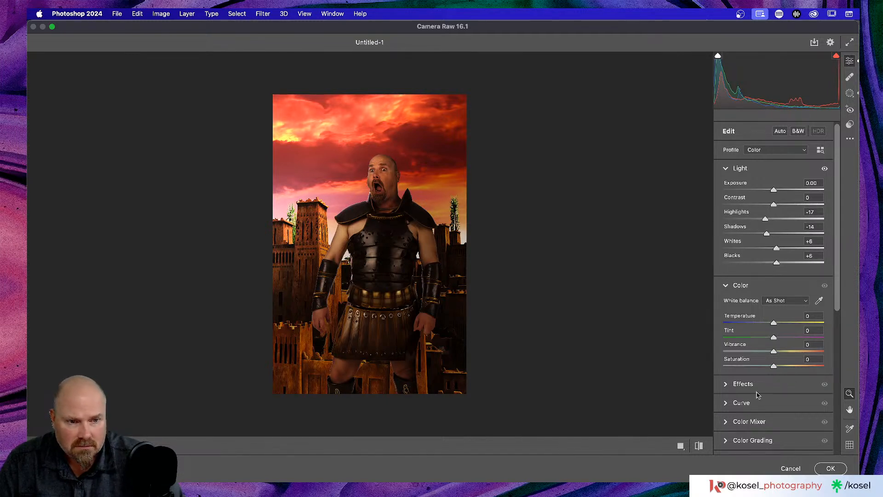
{"action": "left_click_drag", "start_coordinate": [775, 367], "coordinate": [789, 352]}
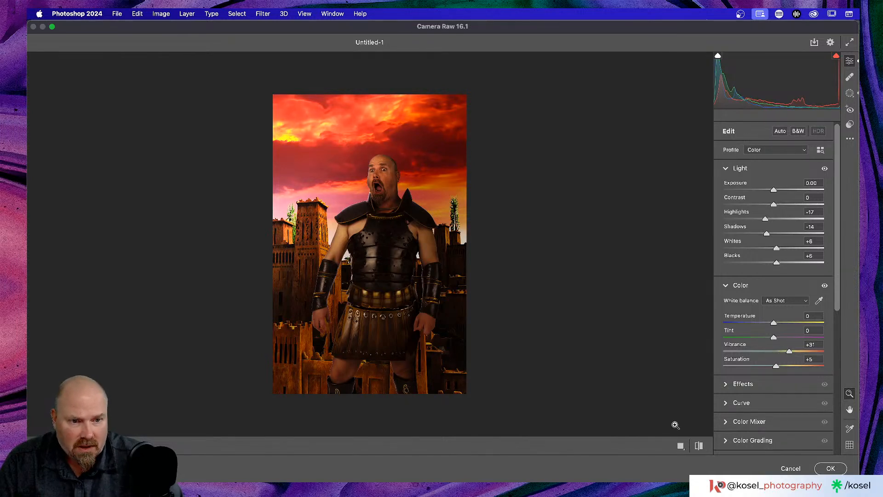
Step: Expand and collapse the Color Mixer, Optics and Detail panels to review them
{"action": "scroll", "coordinate": [741, 348], "scroll_direction": "down", "scroll_amount": 3}
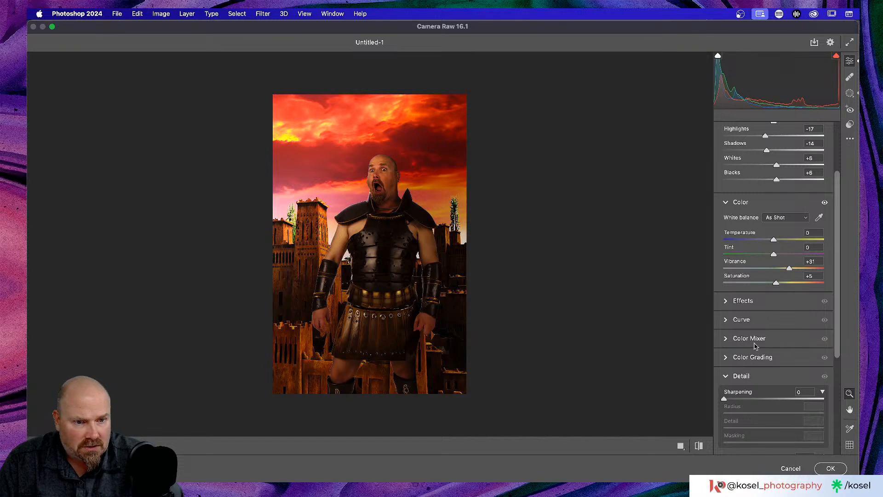
{"action": "left_click", "coordinate": [774, 342]}
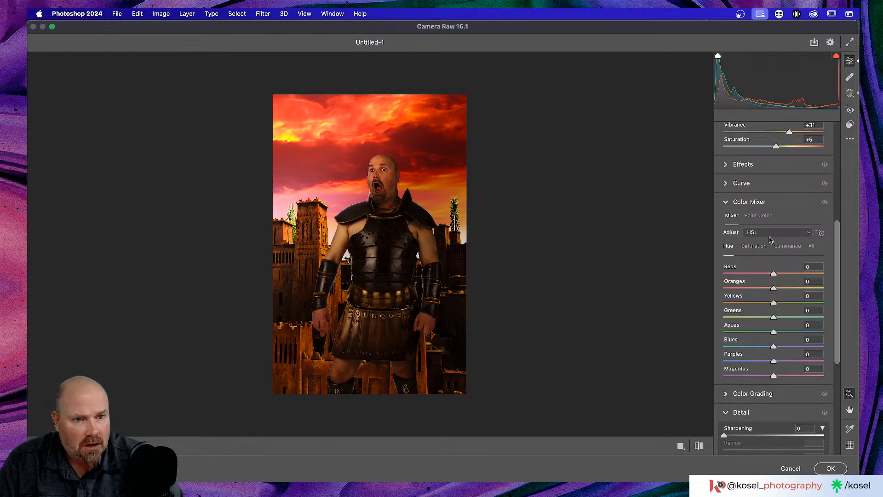
{"action": "left_click", "coordinate": [750, 203]}
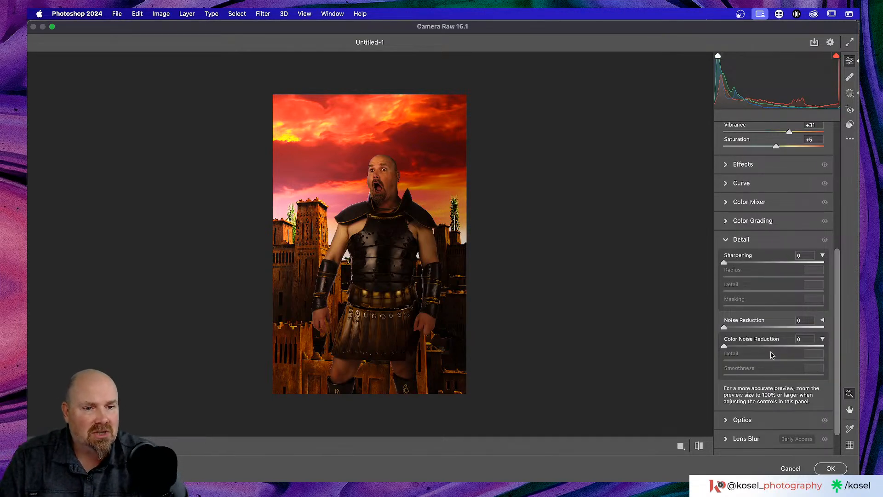
{"action": "scroll", "coordinate": [754, 340], "scroll_direction": "down", "scroll_amount": 2}
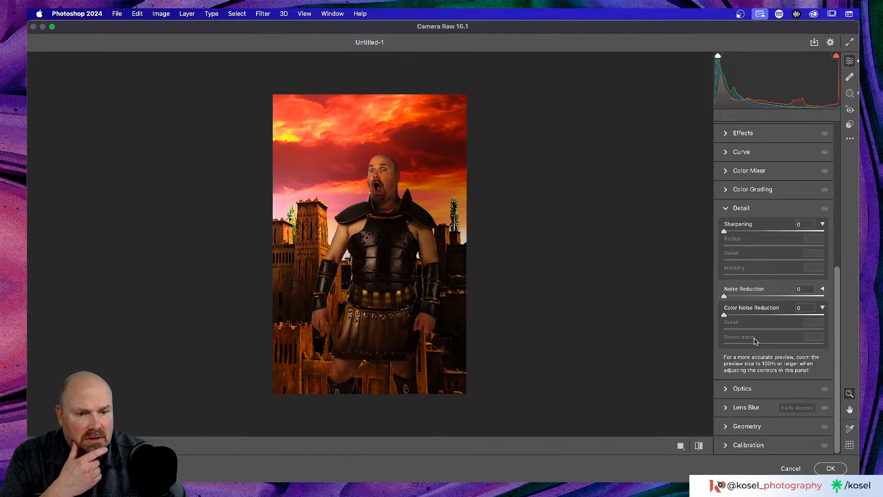
{"action": "left_click", "coordinate": [743, 390]}
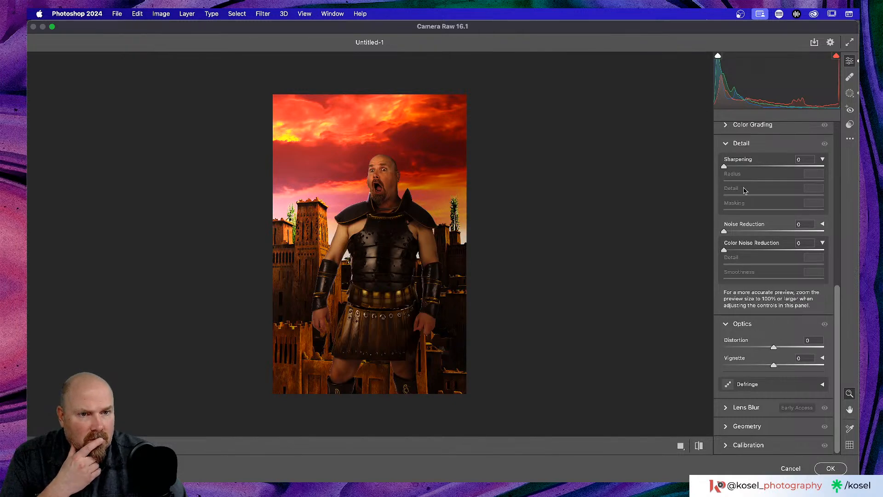
{"action": "left_click", "coordinate": [728, 324]}
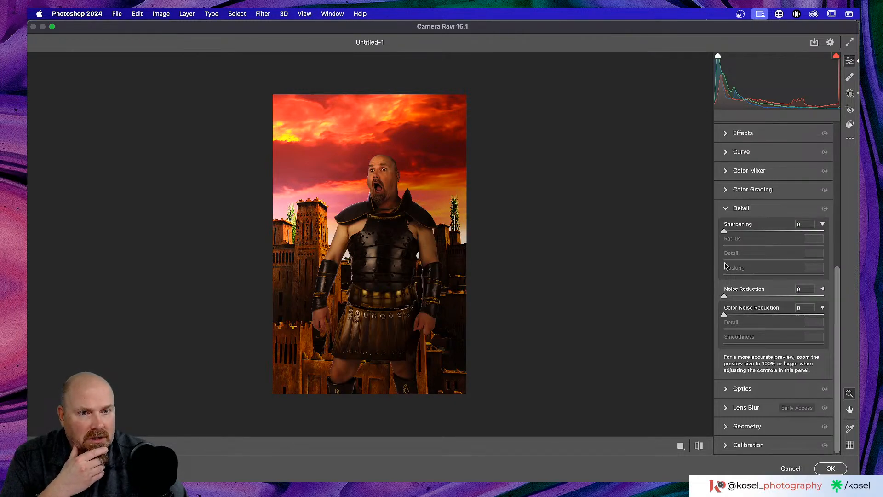
{"action": "left_click", "coordinate": [726, 211]}
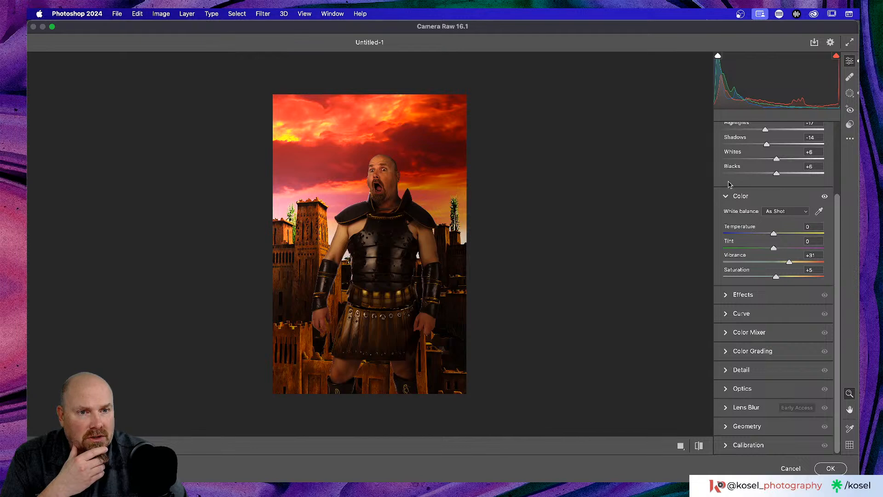
Step: In Color Grading, tint the shadows toward blue
{"action": "left_click", "coordinate": [739, 351]}
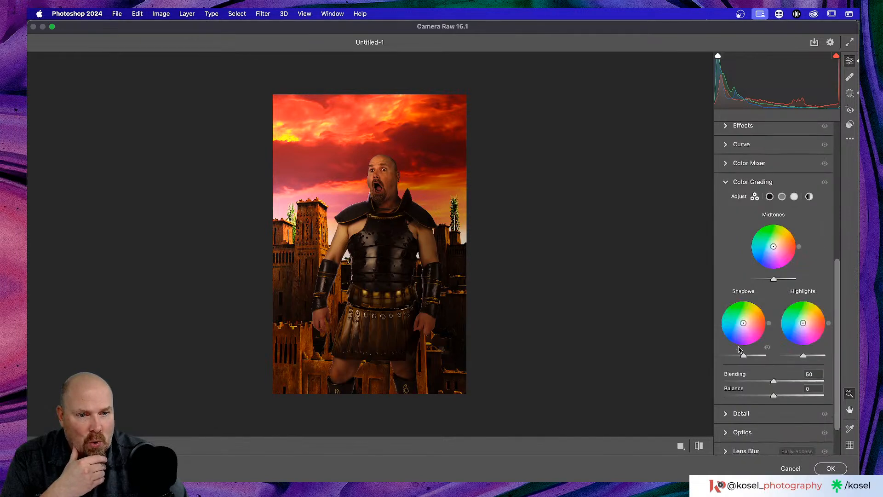
{"action": "left_click_drag", "start_coordinate": [746, 317], "coordinate": [740, 326]}
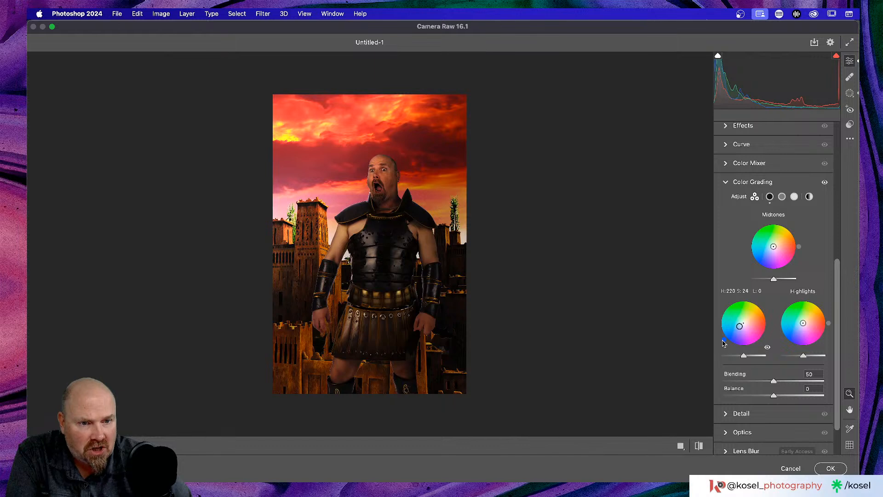
{"action": "left_click_drag", "start_coordinate": [725, 344], "coordinate": [725, 341]}
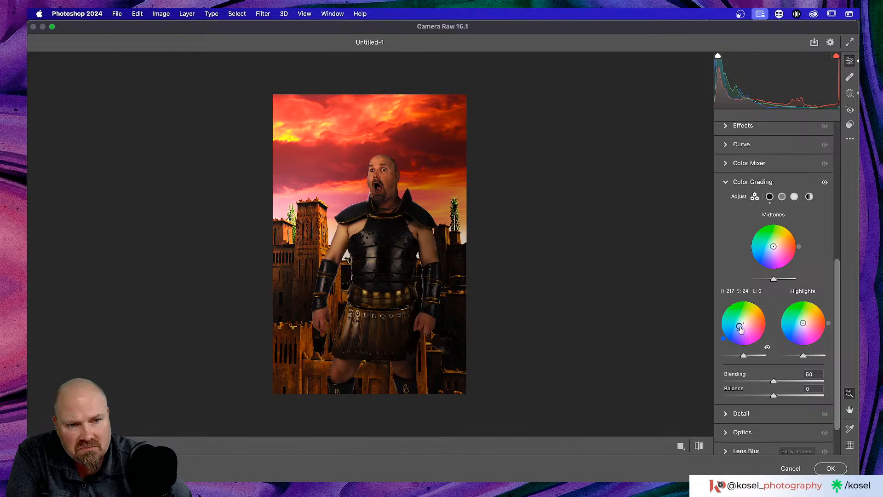
{"action": "left_click_drag", "start_coordinate": [740, 327], "coordinate": [737, 328]}
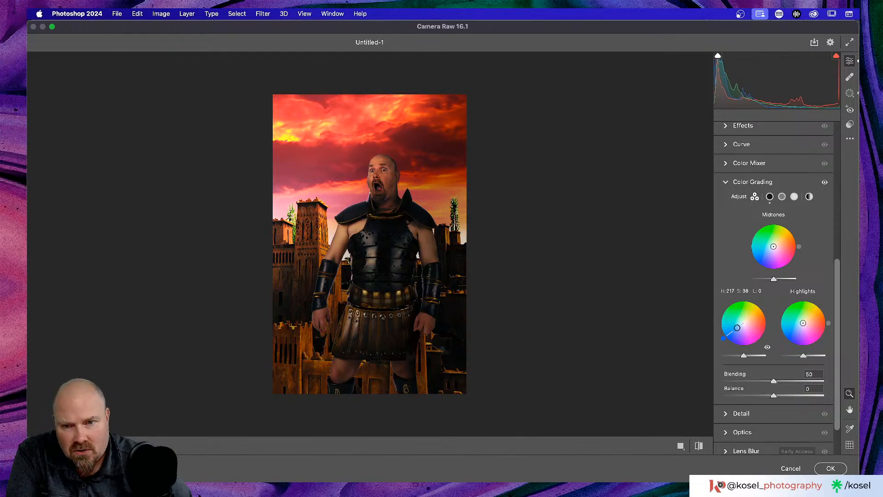
Step: Tint midtones soft orange and highlights orange (hue 26, saturation 21), then apply the filter
{"action": "left_click_drag", "start_coordinate": [789, 241], "coordinate": [791, 244]}
{"action": "left_click_drag", "start_coordinate": [783, 245], "coordinate": [779, 243]}
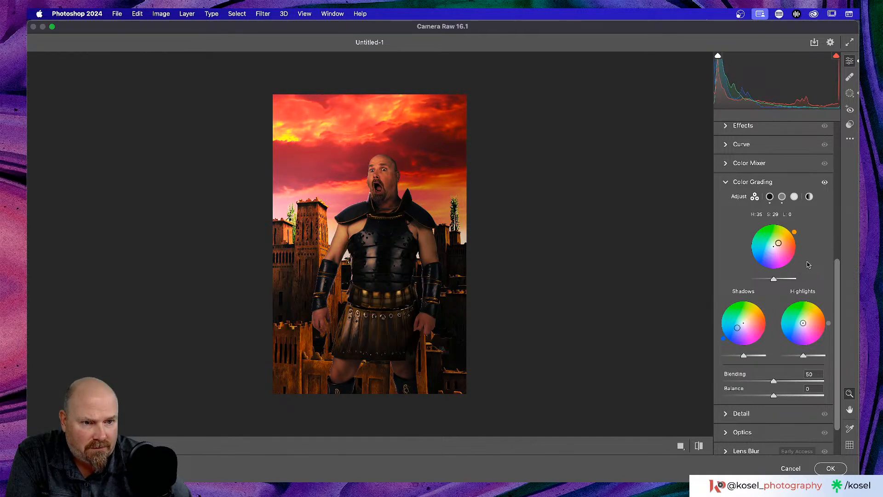
{"action": "left_click_drag", "start_coordinate": [823, 312], "coordinate": [815, 319]}
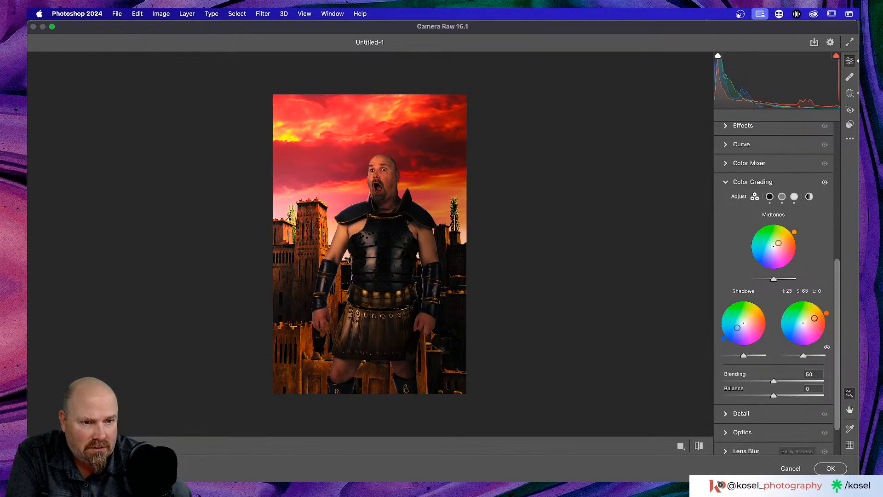
{"action": "left_click_drag", "start_coordinate": [814, 319], "coordinate": [805, 320]}
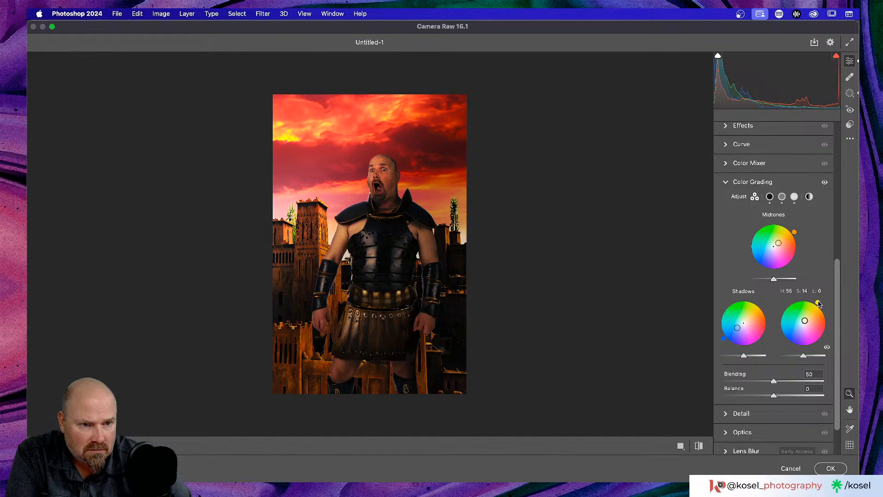
{"action": "left_click_drag", "start_coordinate": [812, 301], "coordinate": [822, 317]}
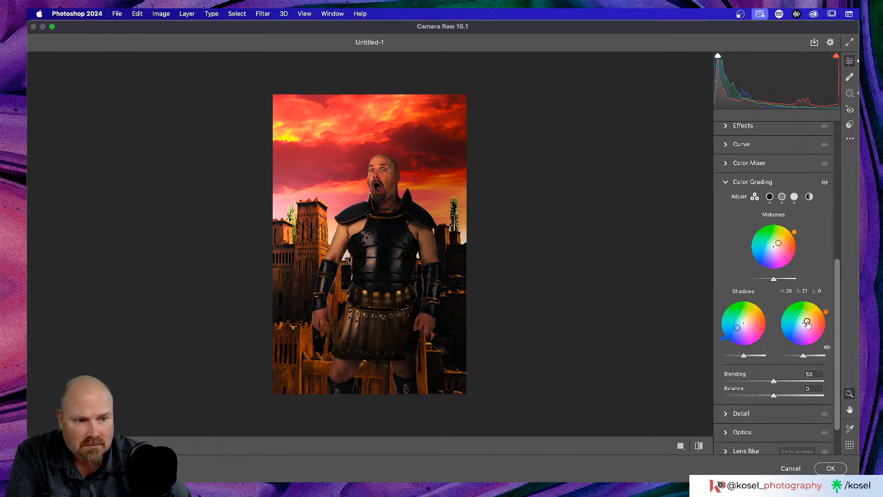
{"action": "left_click", "coordinate": [831, 469]}
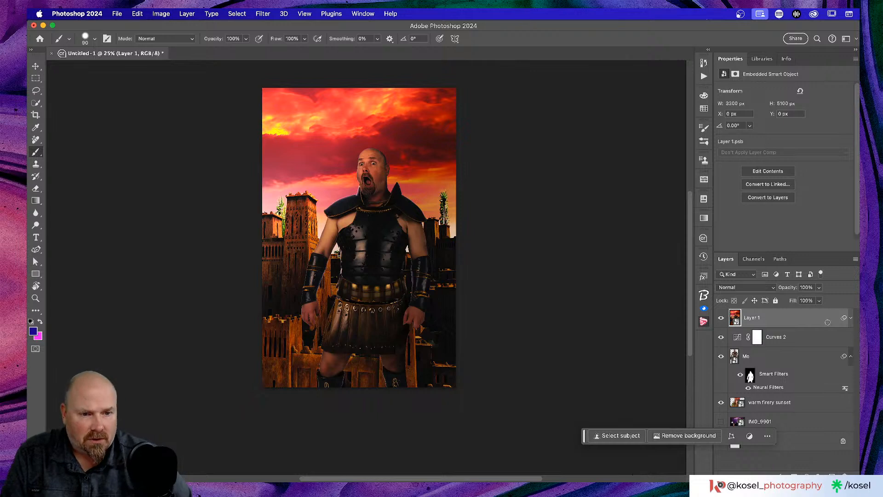
Step: Lower the Camera Raw smart filter's blending opacity on Layer 1 to 71%
{"action": "left_click", "coordinate": [850, 317]}
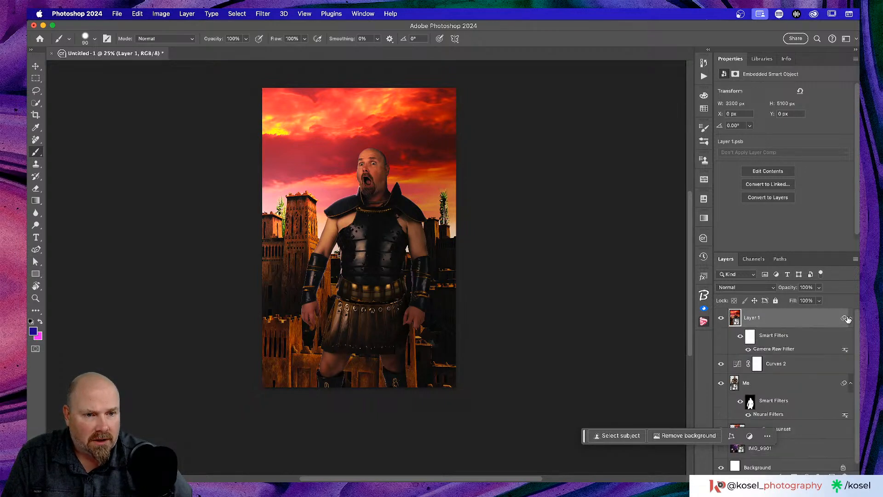
{"action": "double_click", "coordinate": [845, 351]}
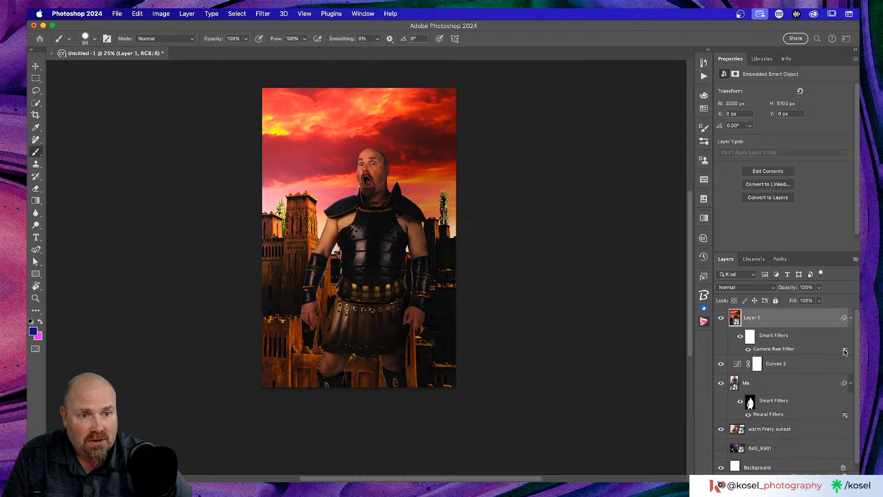
{"action": "left_click_drag", "start_coordinate": [396, 125], "coordinate": [571, 109]}
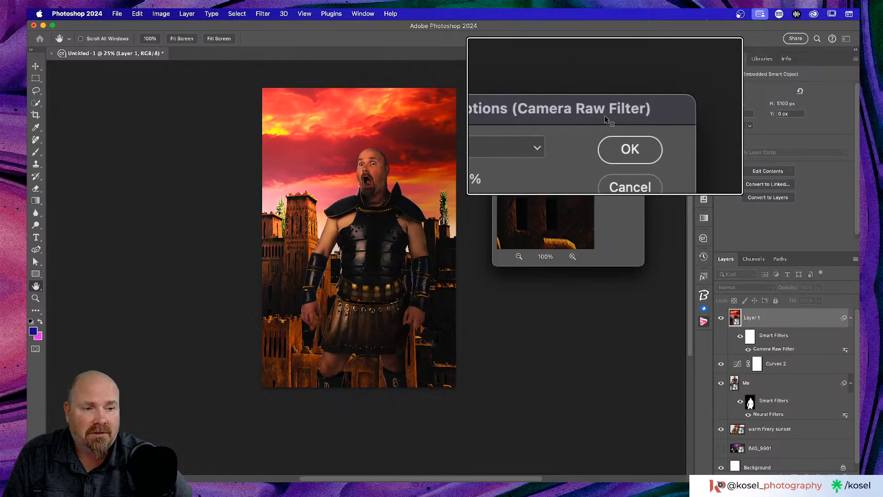
{"action": "left_click", "coordinate": [541, 144]}
{"action": "left_click_drag", "start_coordinate": [541, 157], "coordinate": [529, 157]}
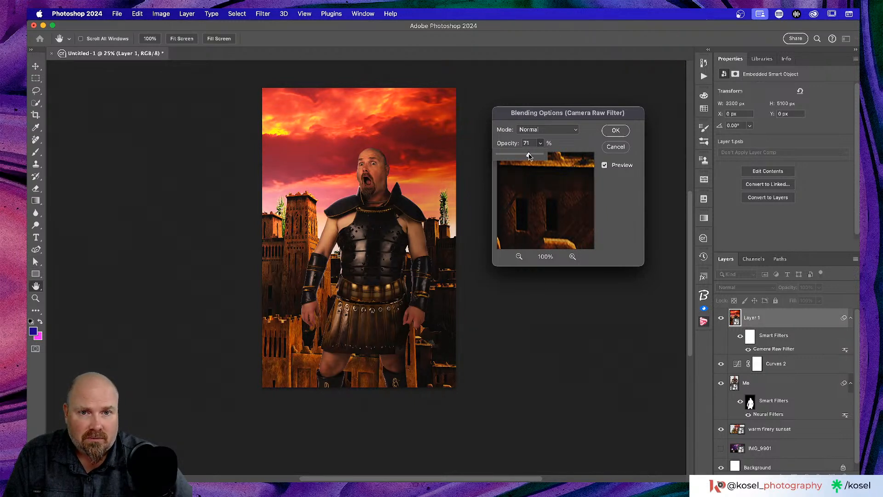
{"action": "left_click", "coordinate": [611, 130]}
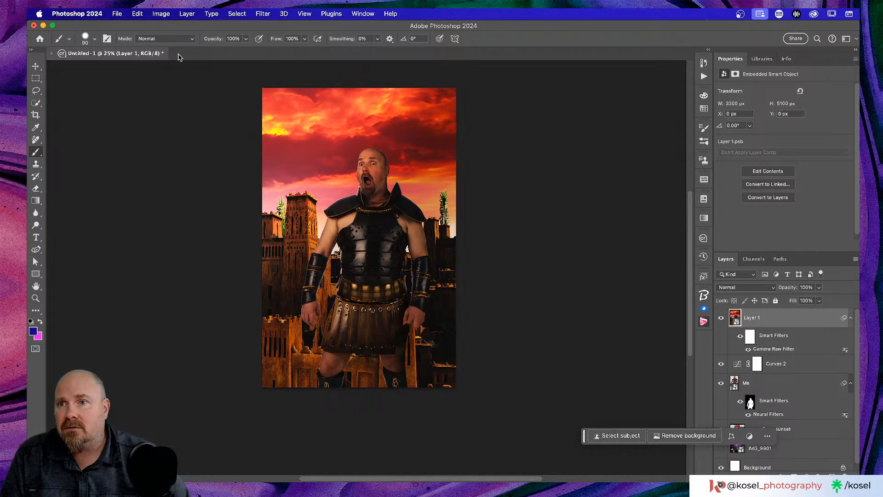
{"action": "key", "text": "t"}
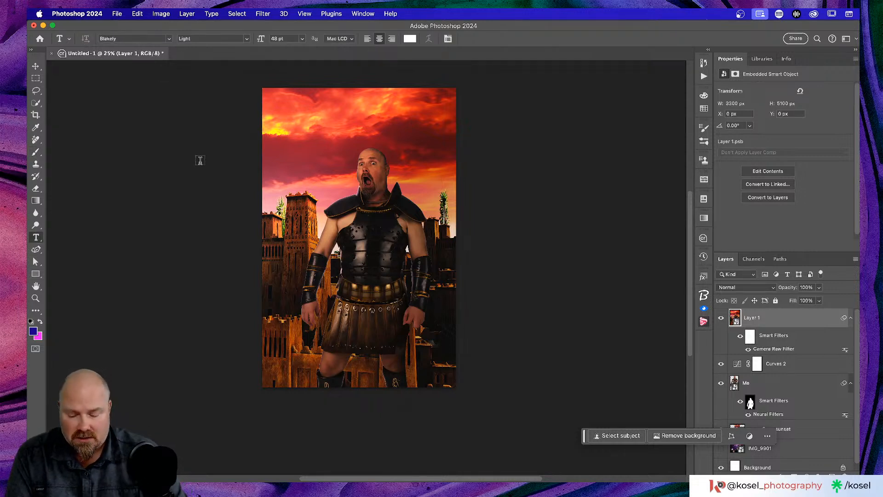
Step: Create the '300' text in the sky, set it in P22 Freely Regular, and commit it
{"action": "left_click", "coordinate": [315, 128]}
{"action": "key", "text": "BackSpace"}
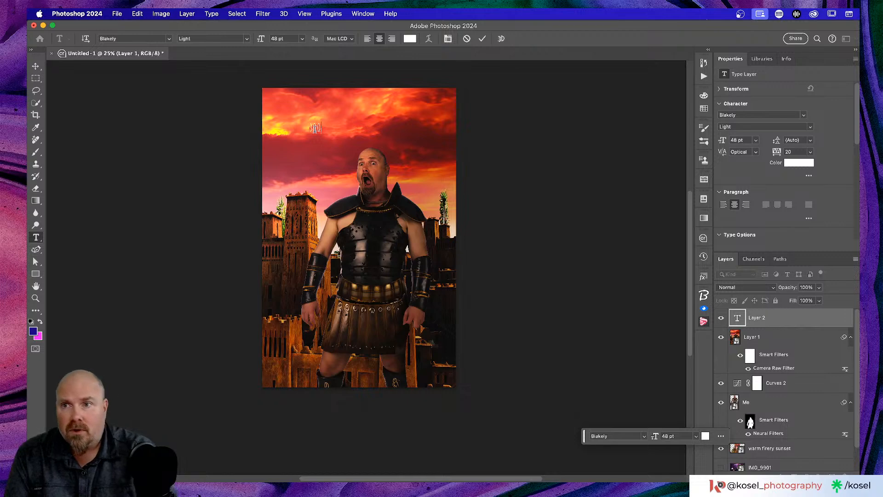
{"action": "left_click", "coordinate": [131, 38]}
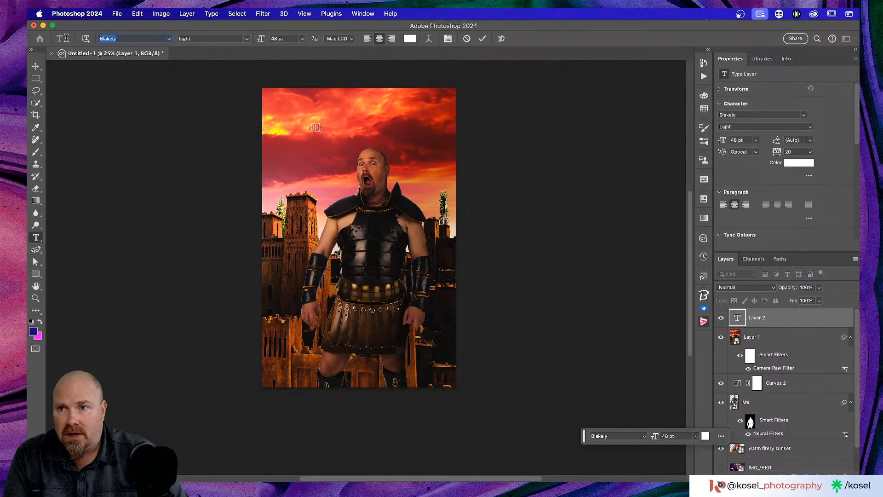
{"action": "type", "text": "p"}
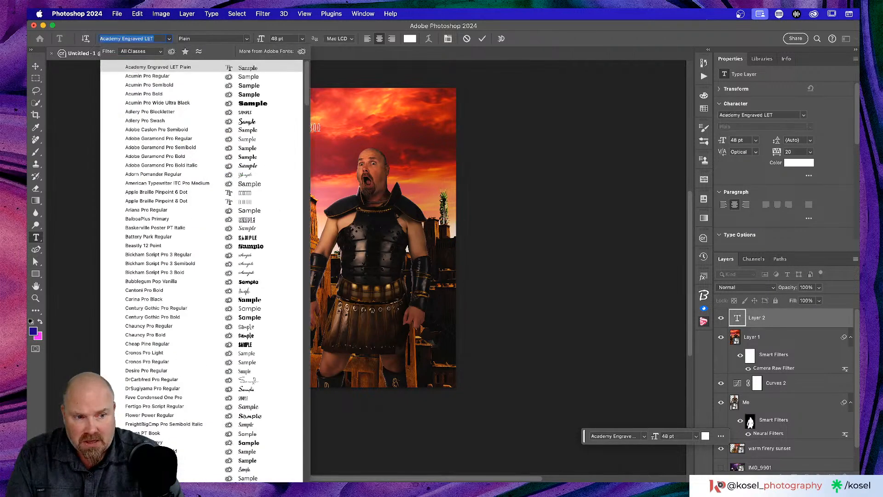
{"action": "type", "text": "22"}
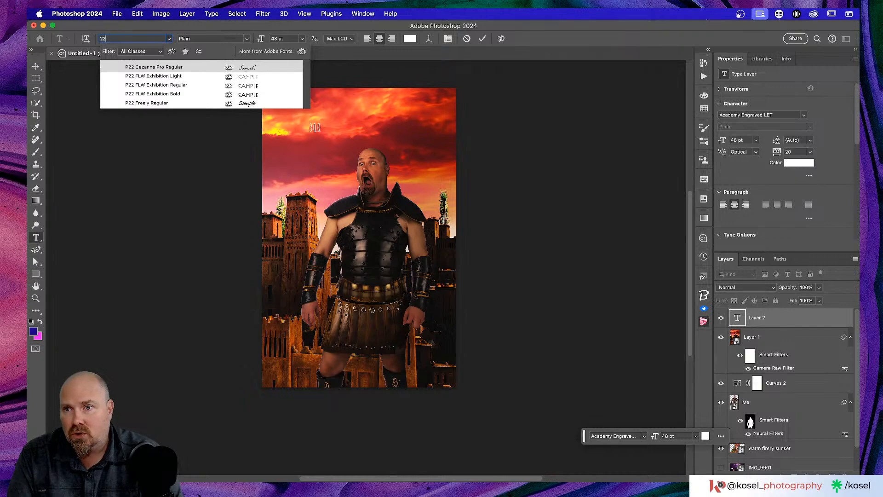
{"action": "key", "text": "Down"}
{"action": "key", "text": "Down"}
{"action": "key", "text": "Down"}
{"action": "key", "text": "Down"}
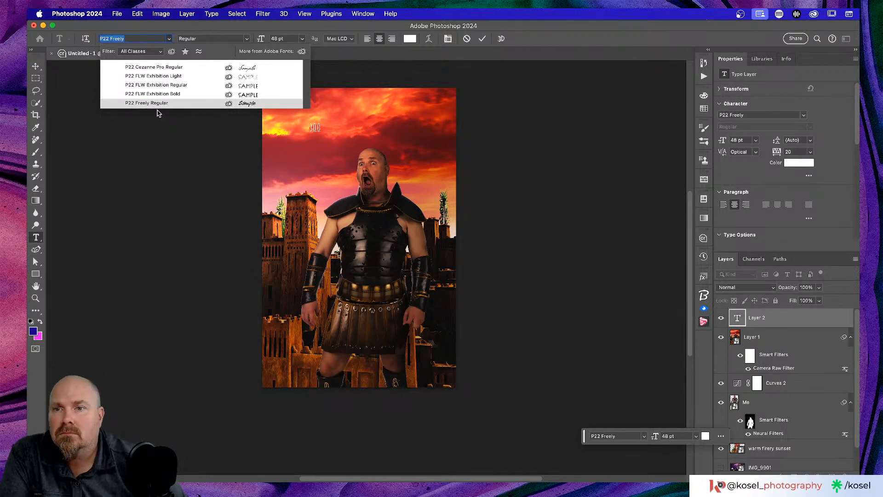
{"action": "key", "text": "Return"}
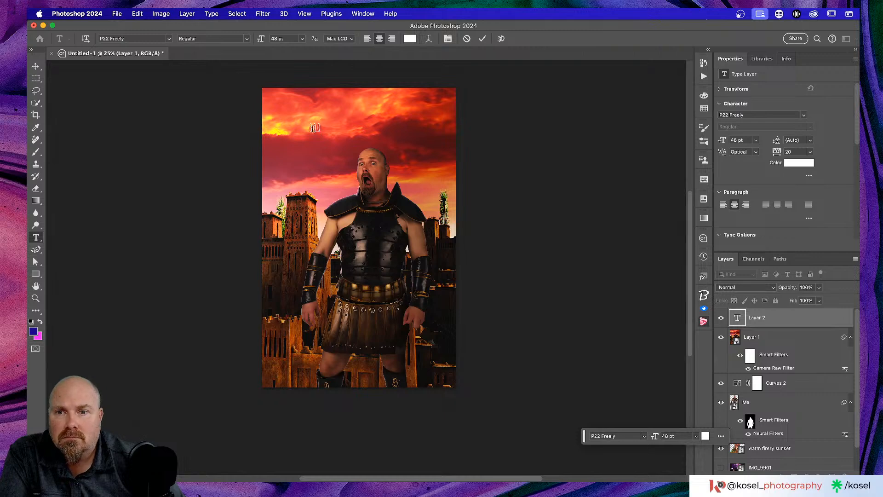
{"action": "left_click_drag", "start_coordinate": [322, 129], "coordinate": [263, 113]}
{"action": "left_click", "coordinate": [133, 38]}
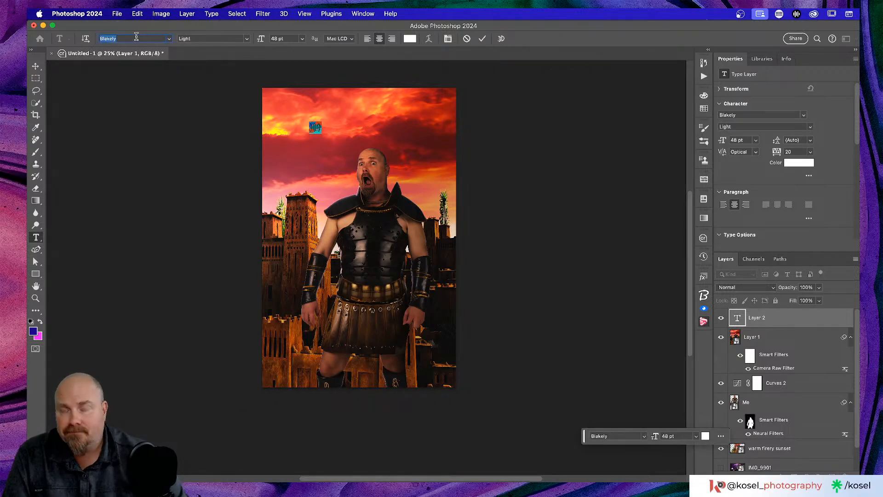
{"action": "type", "text": "p22"}
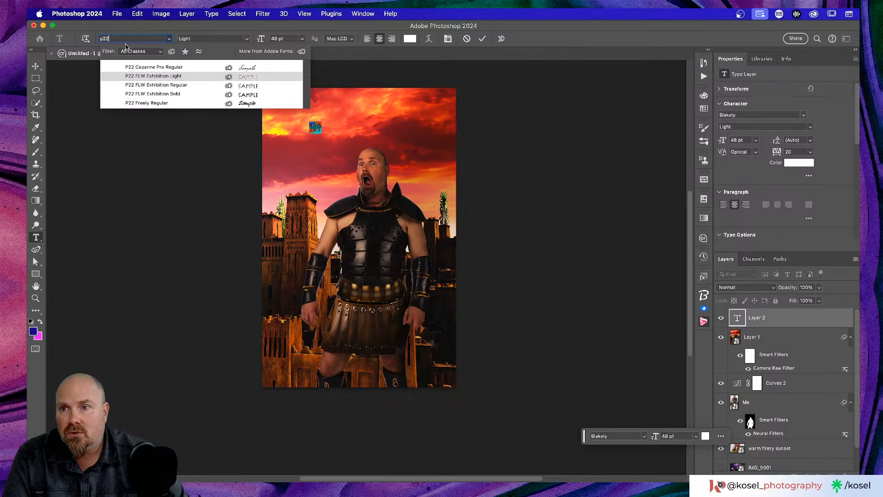
{"action": "left_click", "coordinate": [153, 103]}
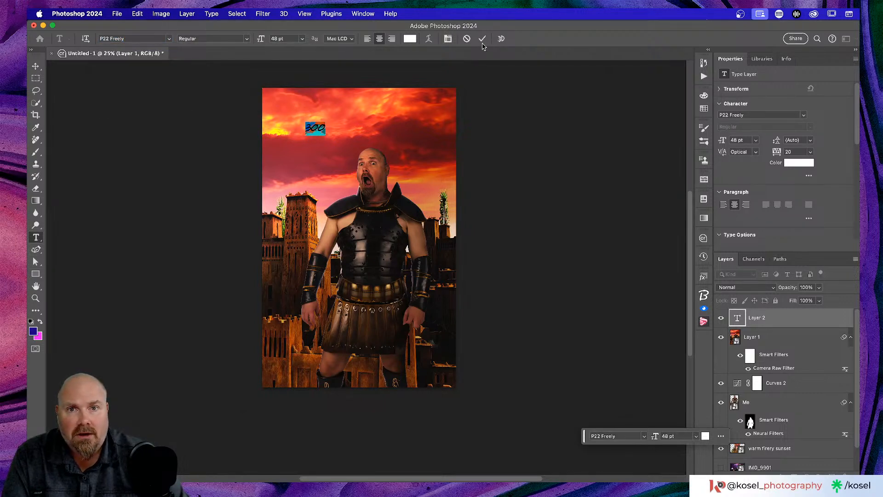
{"action": "left_click", "coordinate": [482, 40]}
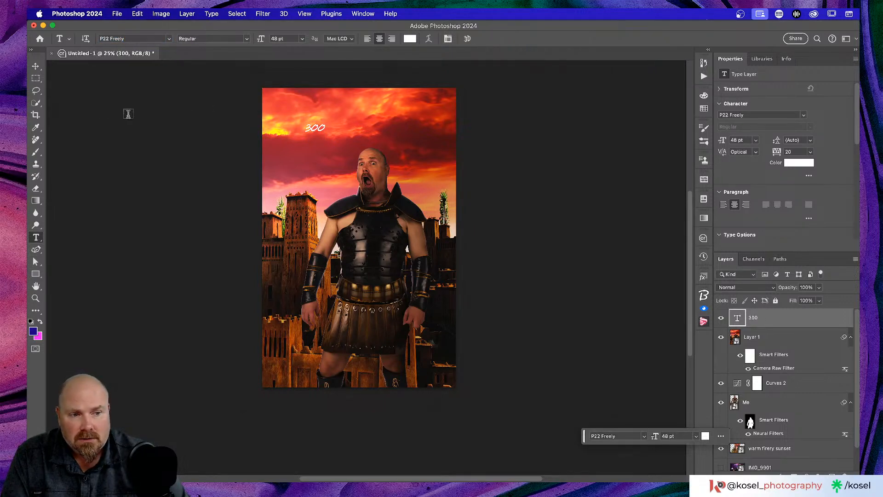
{"action": "left_click", "coordinate": [37, 66]}
Step: Scale the 300 title to about 323%, rotate it -24°, and move it into the upper-left sky
{"action": "left_click_drag", "start_coordinate": [317, 130], "coordinate": [318, 142]}
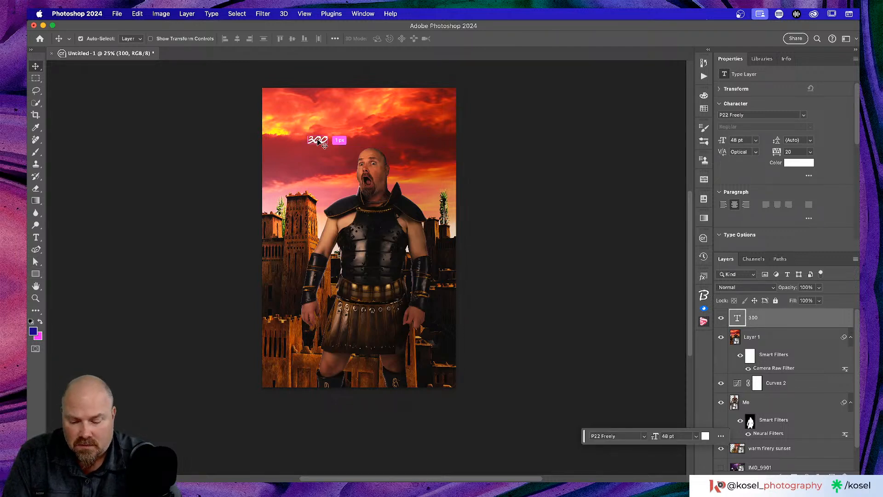
{"action": "key", "text": "super+t"}
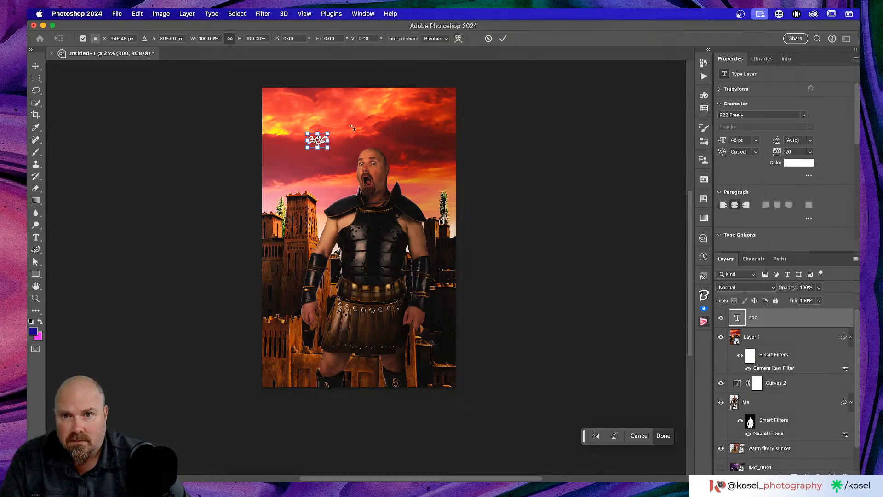
{"action": "left_click_drag", "start_coordinate": [328, 132], "coordinate": [372, 102]}
{"action": "left_click_drag", "start_coordinate": [305, 156], "coordinate": [321, 166]}
{"action": "left_click_drag", "start_coordinate": [339, 114], "coordinate": [309, 112]}
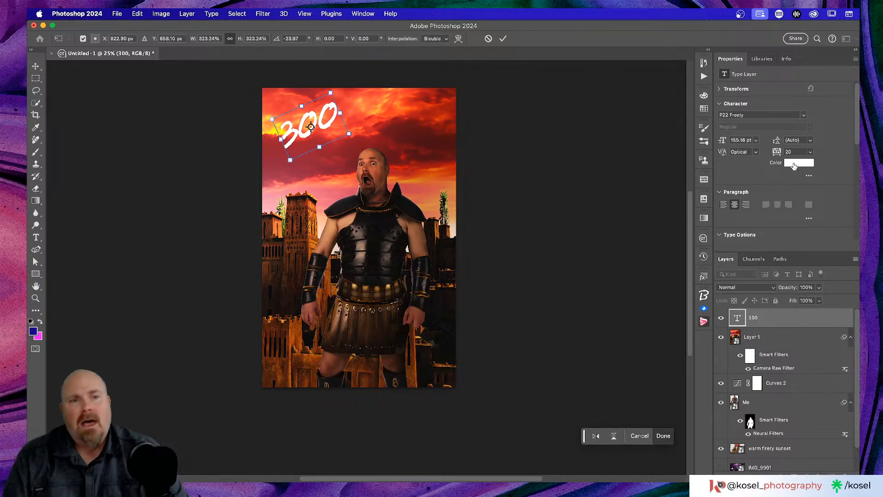
{"action": "left_click", "coordinate": [501, 39]}
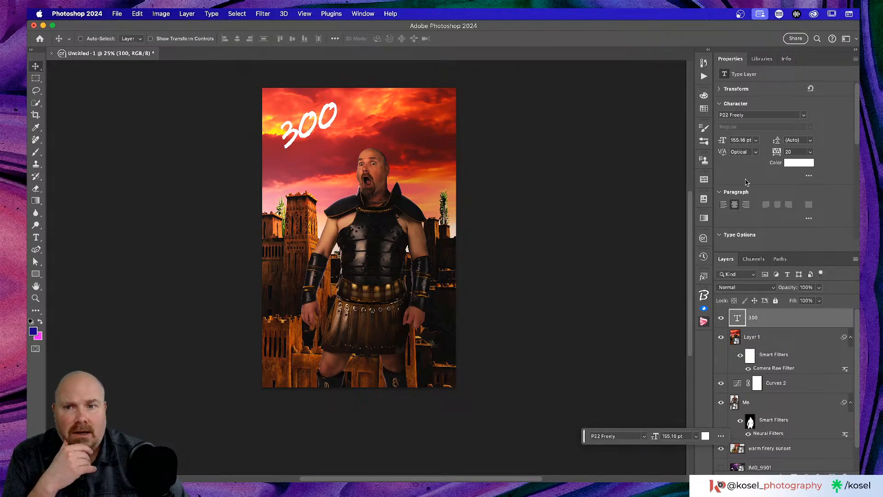
Step: Recolour the 300 text near-black (#151412) sampled from the armour
{"action": "left_click", "coordinate": [791, 166]}
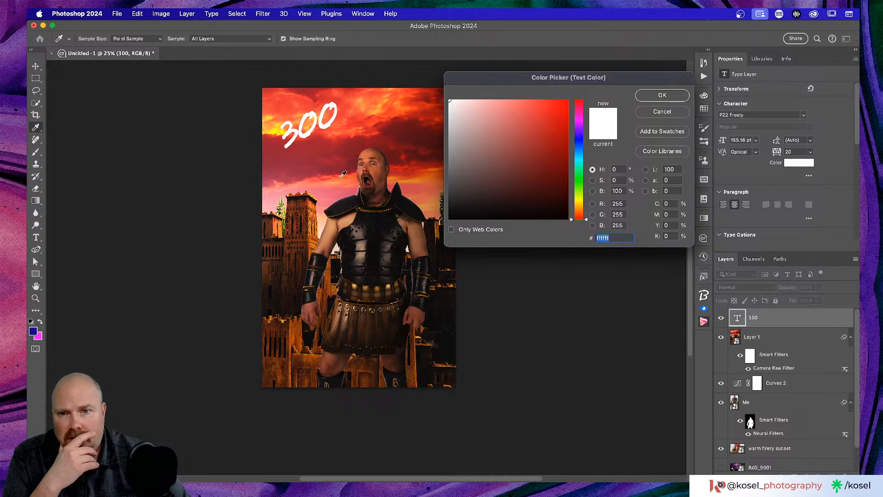
{"action": "left_click", "coordinate": [385, 231]}
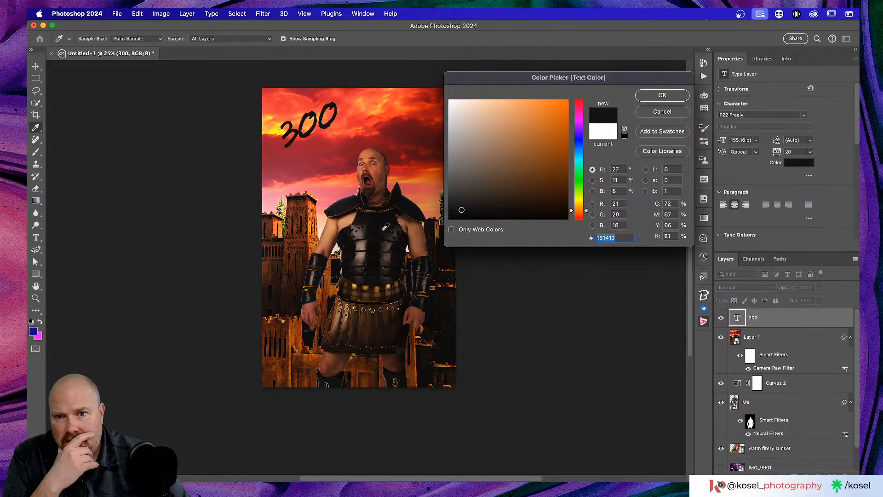
{"action": "left_click", "coordinate": [663, 96]}
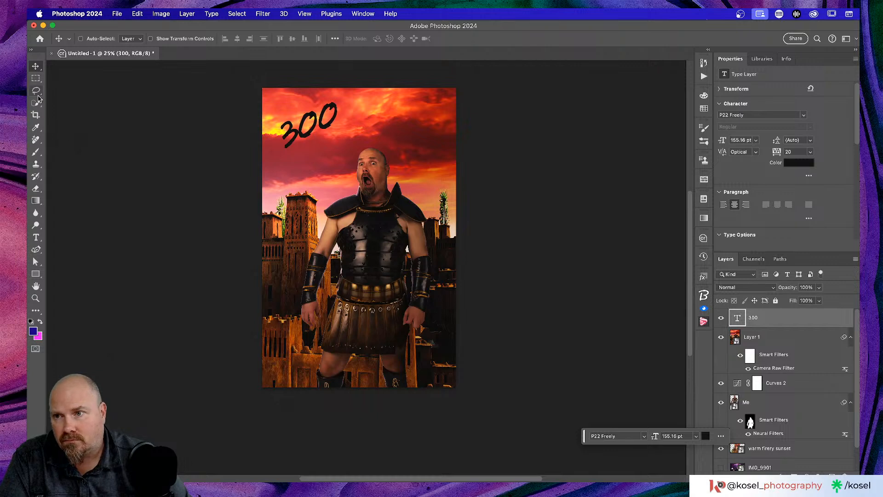
Step: Start a new text layer below the 300 title
{"action": "key", "text": "t"}
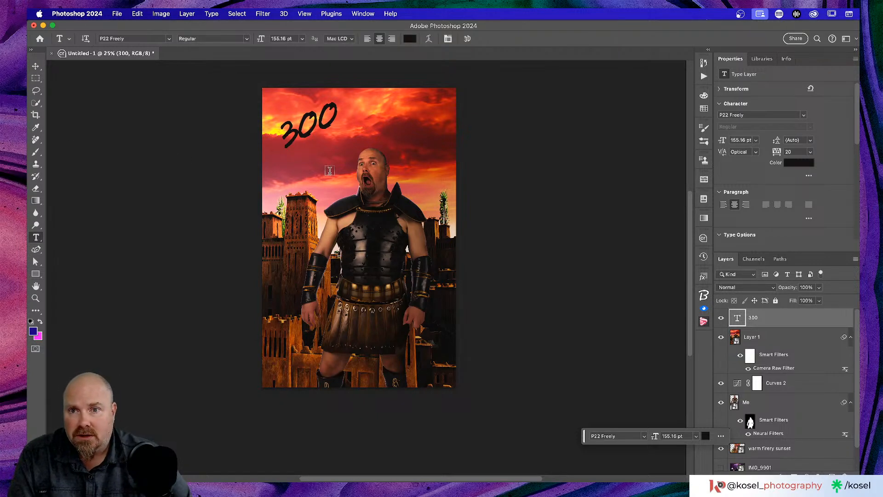
{"action": "left_click", "coordinate": [307, 150]}
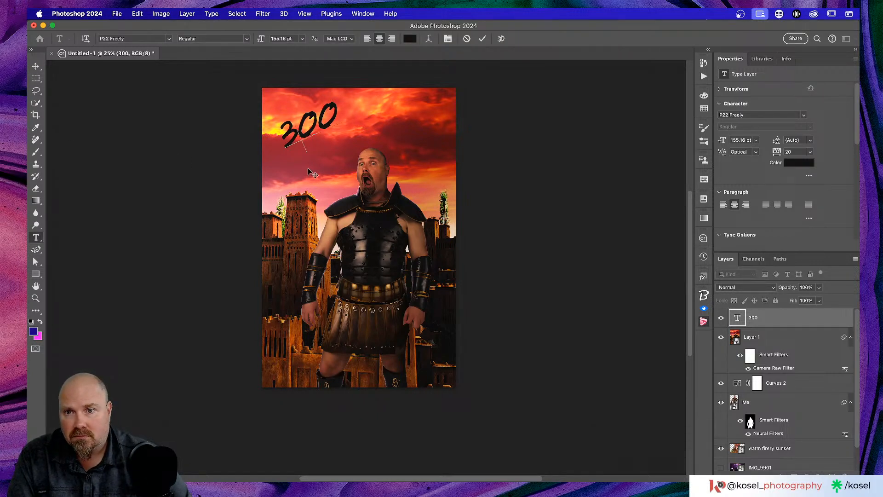
{"action": "left_click", "coordinate": [482, 39]}
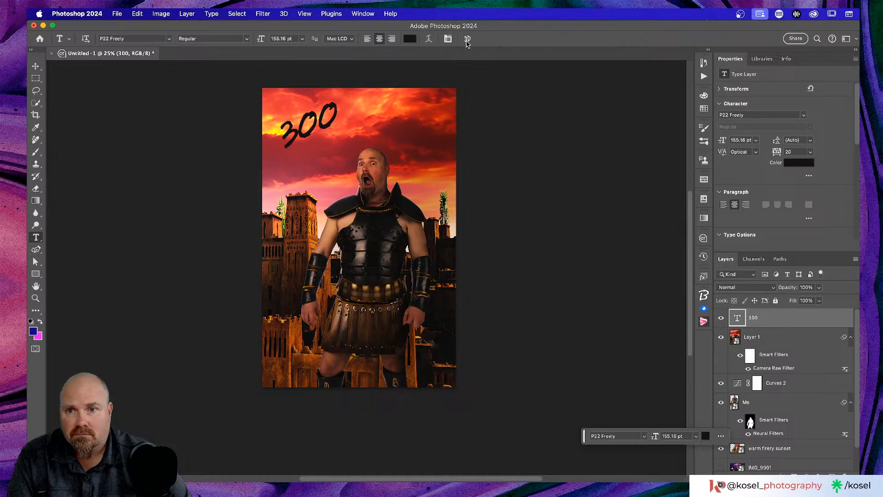
{"action": "left_click", "coordinate": [313, 184]}
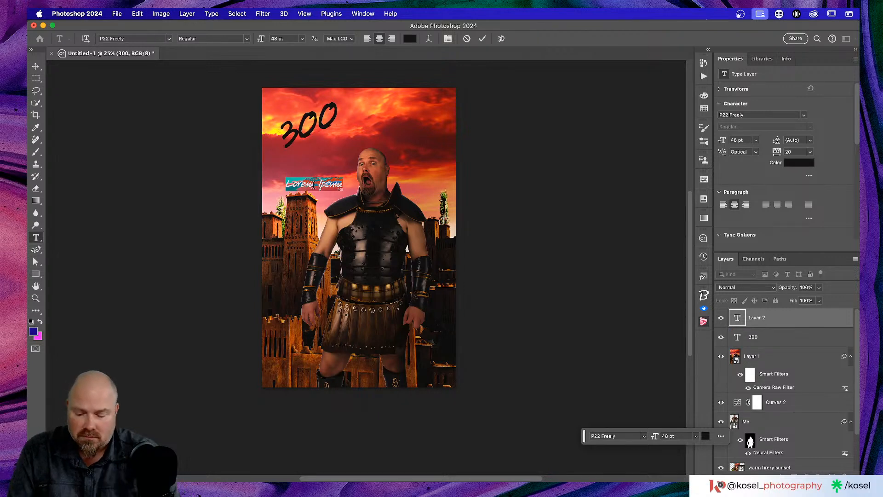
Step: Type 'Stremus', rotate it about -37°, scale to 130%, and tuck it under the 300 title
{"action": "type", "text": "Stremus"}
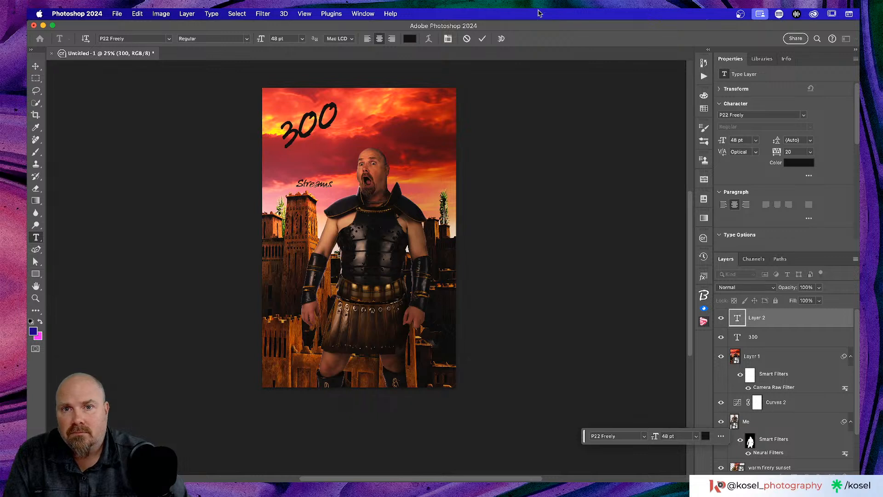
{"action": "left_click", "coordinate": [483, 40]}
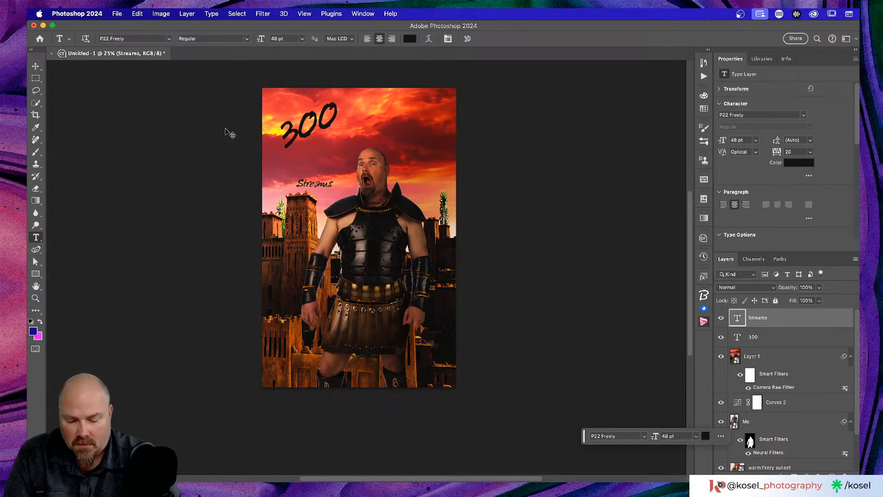
{"action": "key", "text": "super+t"}
{"action": "key", "text": "super+equal"}
{"action": "key", "text": "super+equal"}
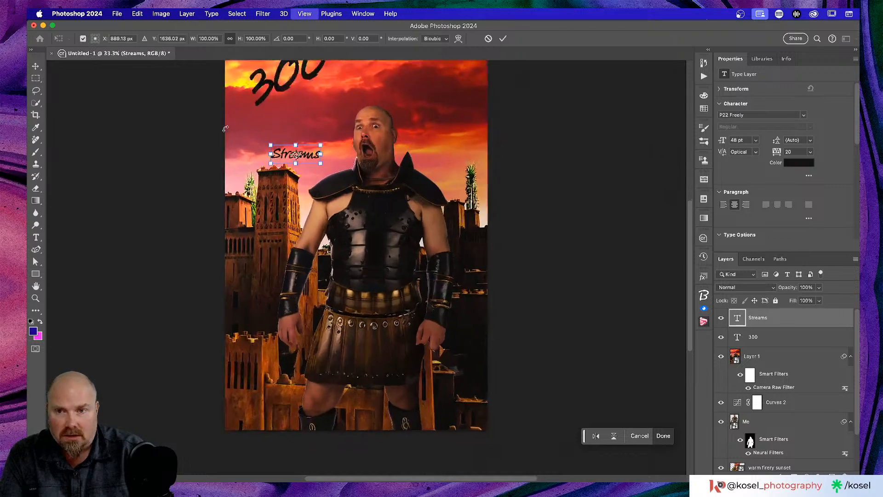
{"action": "scroll", "coordinate": [240, 153], "scroll_direction": "up", "scroll_amount": 5}
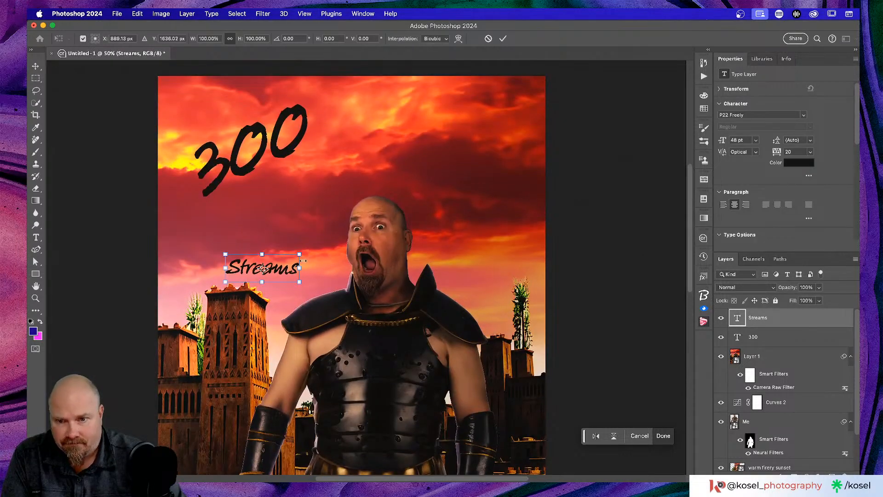
{"action": "left_click_drag", "start_coordinate": [300, 291], "coordinate": [247, 235]}
{"action": "left_click_drag", "start_coordinate": [285, 185], "coordinate": [322, 145]}
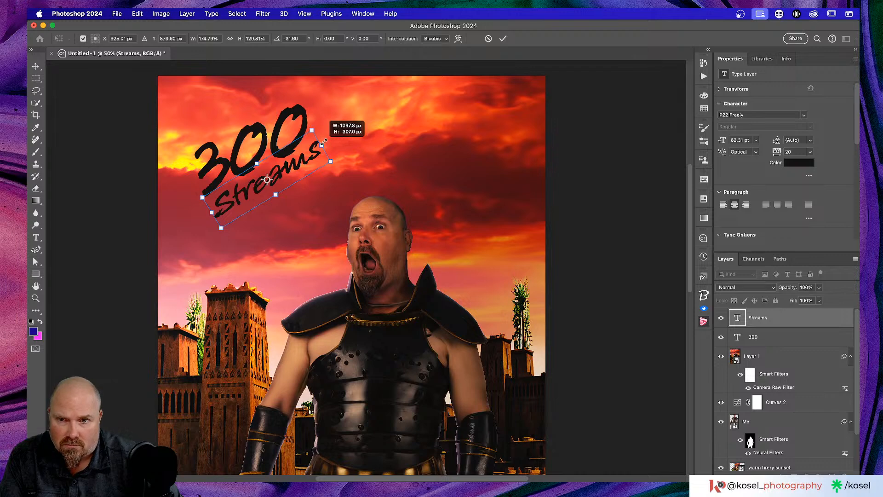
{"action": "left_click_drag", "start_coordinate": [321, 144], "coordinate": [321, 145]}
{"action": "left_click", "coordinate": [503, 38]}
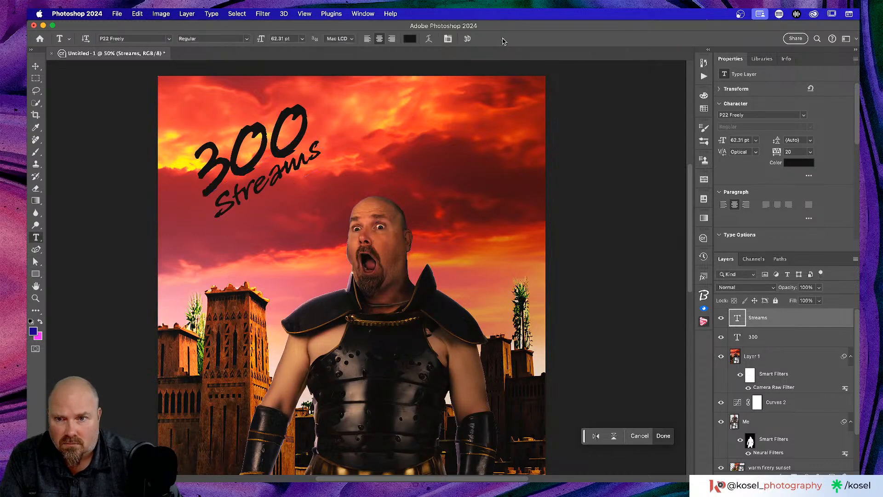
Step: Select the Layer 1 image layer in the Layers panel
{"action": "scroll", "coordinate": [375, 249], "scroll_direction": "up", "scroll_amount": 1}
{"action": "scroll", "coordinate": [375, 250], "scroll_direction": "down", "scroll_amount": 5}
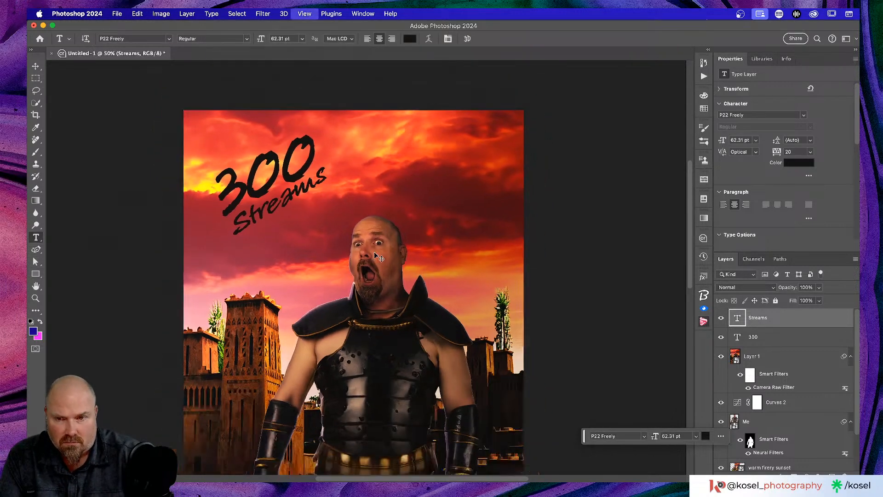
{"action": "scroll", "coordinate": [375, 250], "scroll_direction": "up", "scroll_amount": 3}
{"action": "scroll", "coordinate": [376, 250], "scroll_direction": "down", "scroll_amount": 4}
{"action": "scroll", "coordinate": [376, 249], "scroll_direction": "right", "scroll_amount": 1}
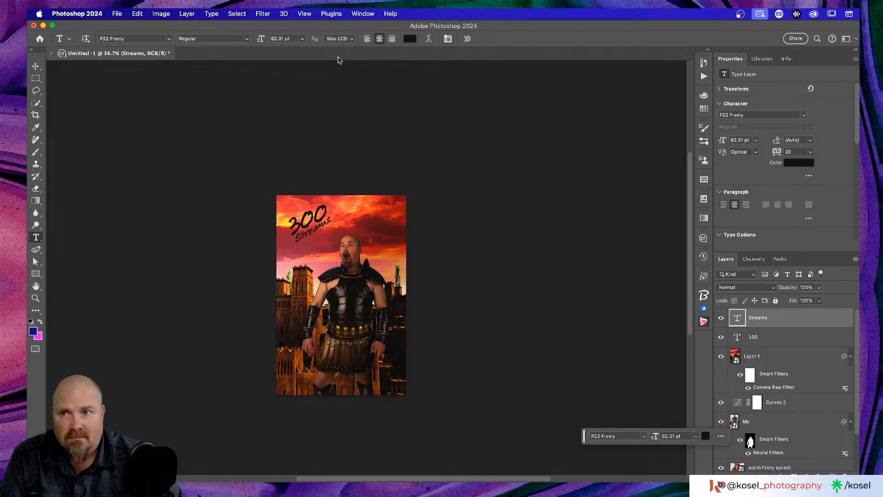
{"action": "scroll", "coordinate": [251, 162], "scroll_direction": "up", "scroll_amount": 3}
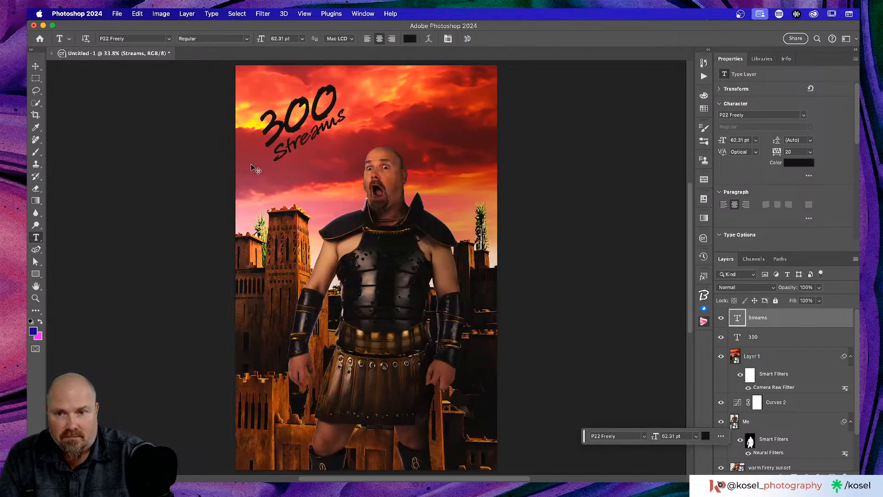
{"action": "scroll", "coordinate": [251, 162], "scroll_direction": "down", "scroll_amount": 2}
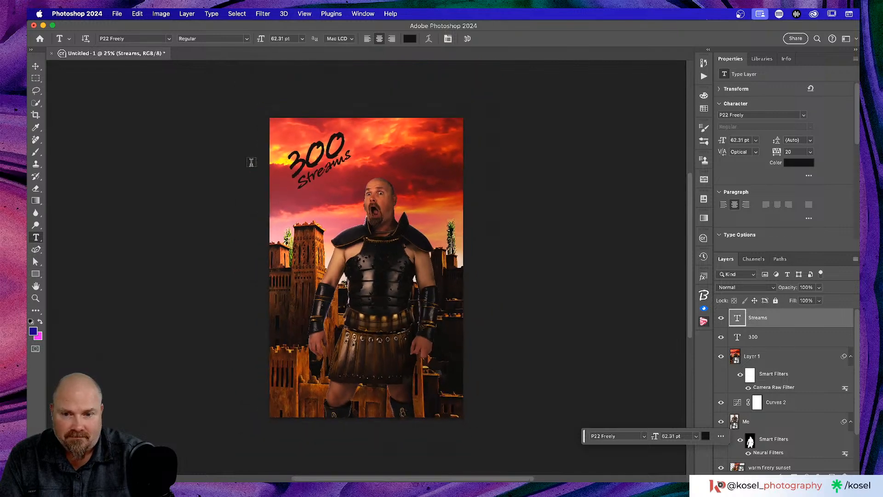
{"action": "left_click", "coordinate": [805, 356]}
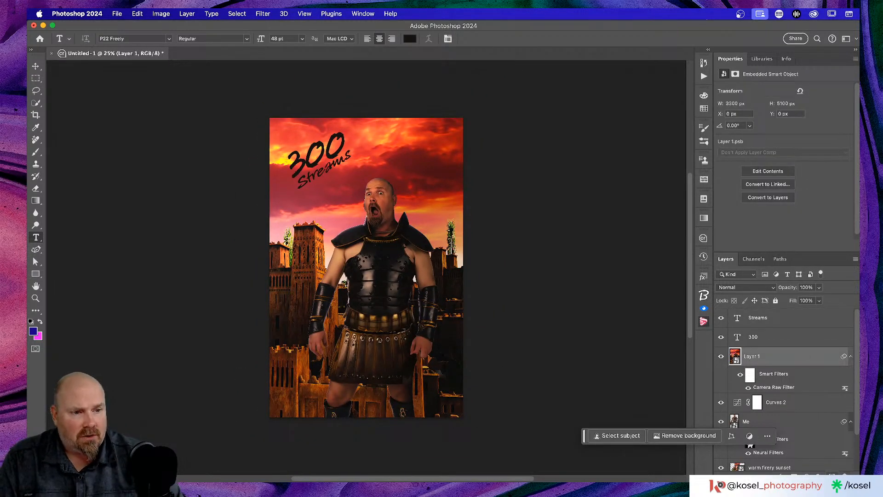
Step: Add a new layer above Layer 1 and choose the dust brush preset
{"action": "left_click", "coordinate": [831, 474]}
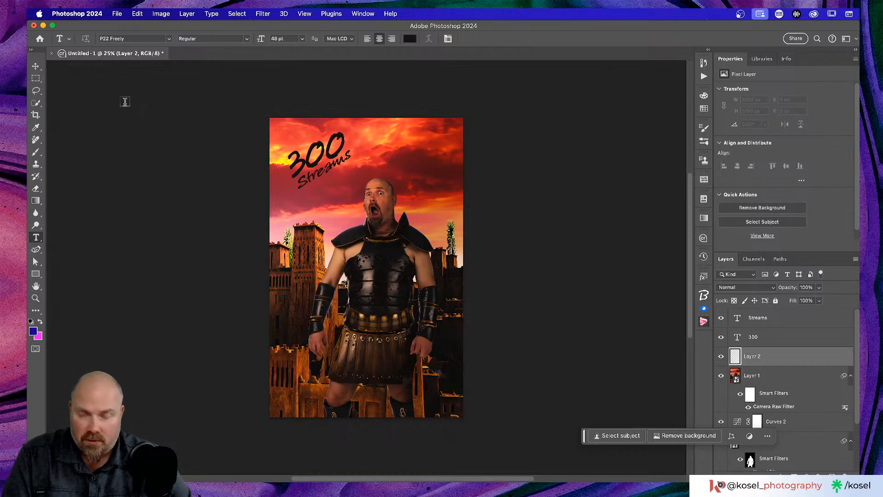
{"action": "key", "text": "b"}
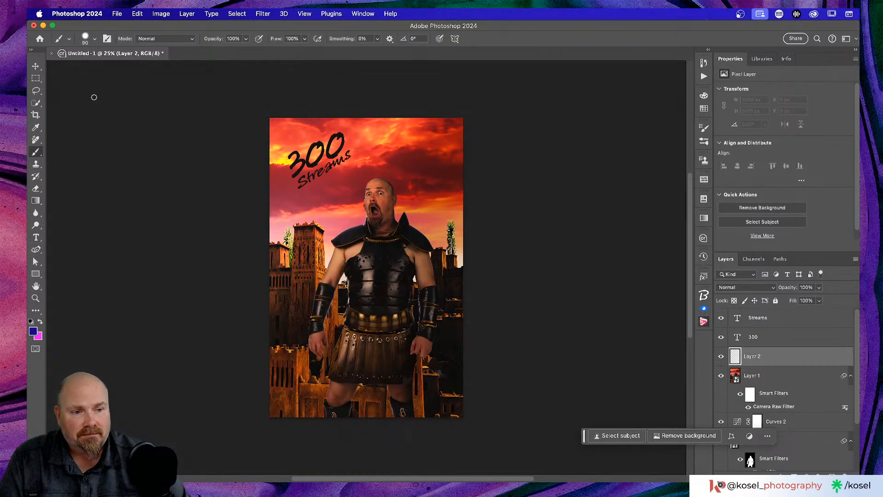
{"action": "left_click", "coordinate": [92, 40]}
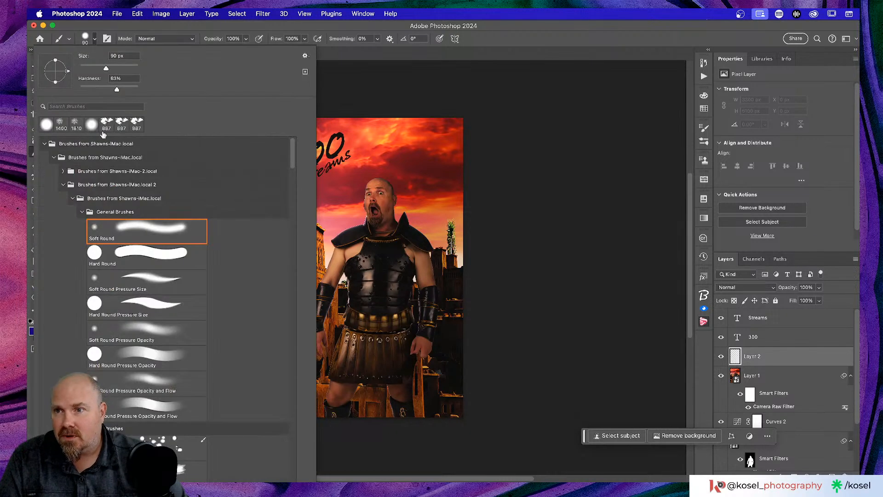
{"action": "left_click", "coordinate": [96, 107]}
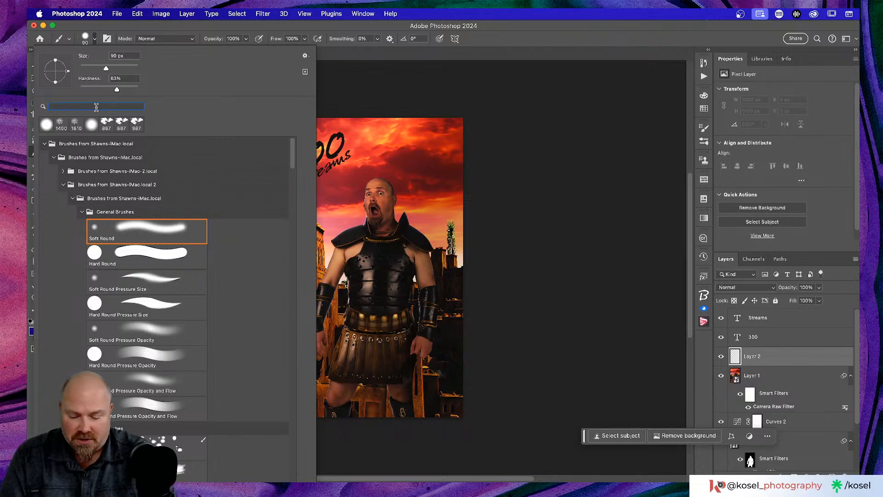
{"action": "type", "text": "dust"}
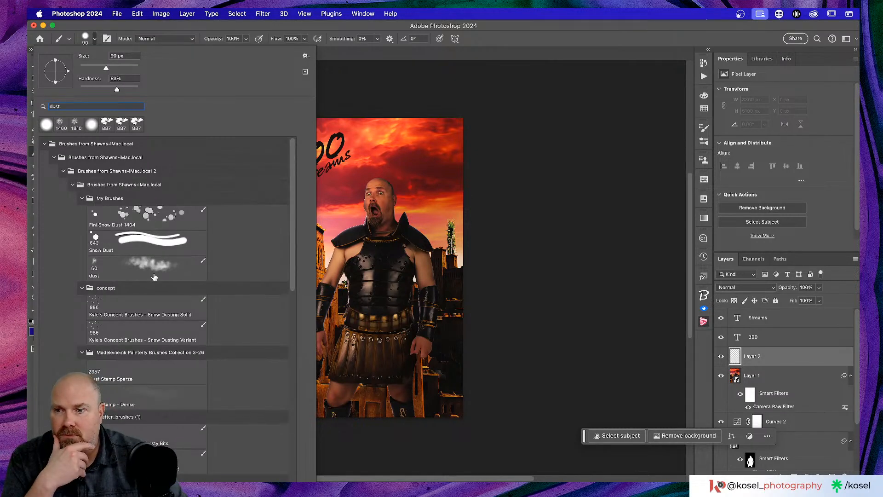
{"action": "left_click", "coordinate": [153, 272]}
{"action": "key", "text": "Return"}
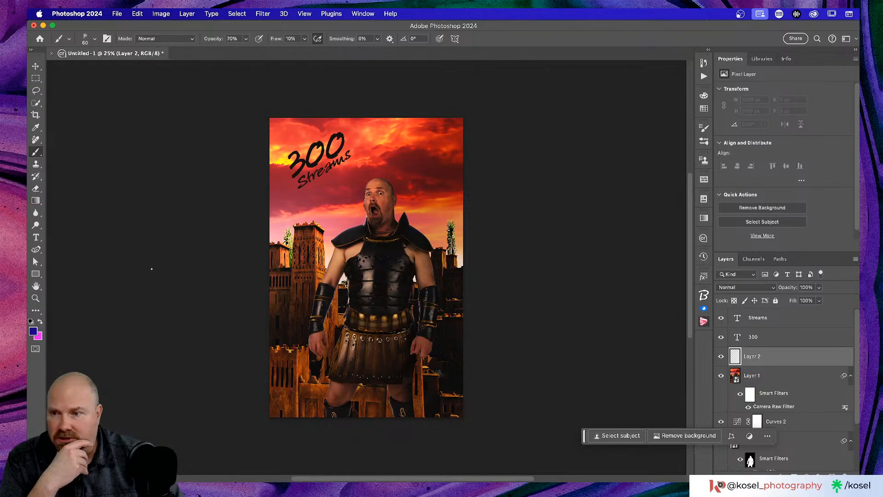
Step: Sample dark grey from the image edge and paint a 1700 px haze across the bottom
{"action": "key", "text": "d"}
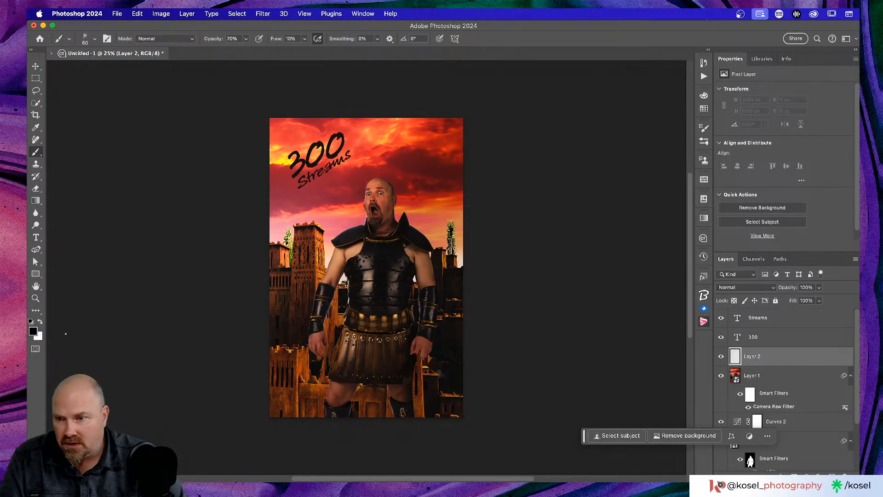
{"action": "key", "text": "i"}
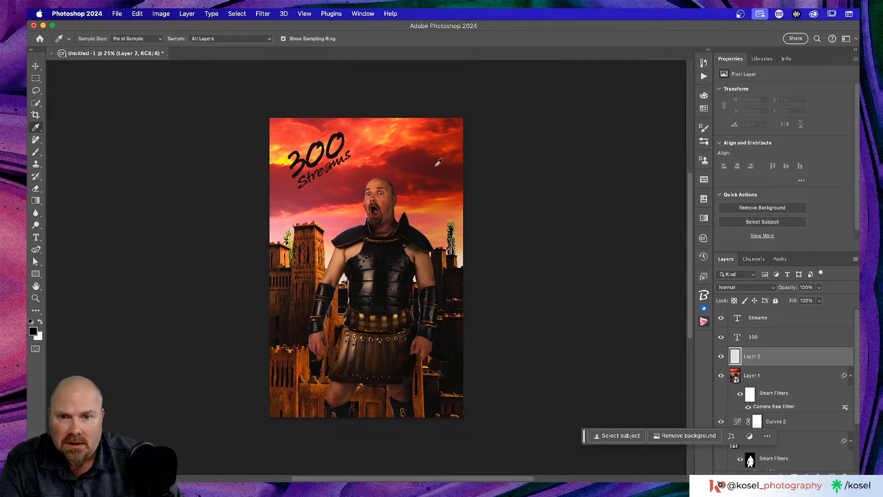
{"action": "left_click", "coordinate": [444, 368]}
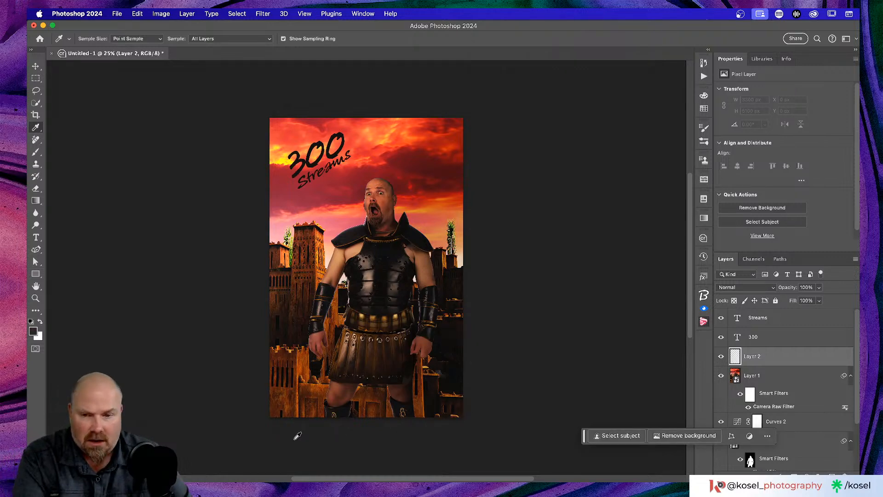
{"action": "key", "text": "b"}
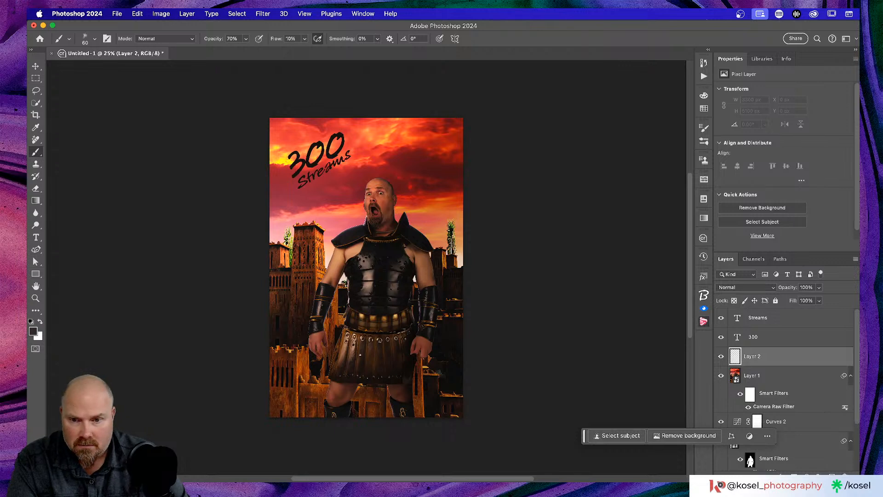
{"action": "key", "text": "]"}
{"action": "key", "text": "]"}
{"action": "key", "text": "]"}
{"action": "key", "text": "]"}
{"action": "key", "text": "]"}
{"action": "key", "text": "]"}
{"action": "key", "text": "]"}
{"action": "key", "text": "]"}
{"action": "key", "text": "]"}
{"action": "key", "text": "]"}
{"action": "key", "text": "]"}
{"action": "key", "text": "]"}
{"action": "key", "text": "]"}
{"action": "key", "text": "]"}
{"action": "key", "text": "]"}
{"action": "key", "text": "]"}
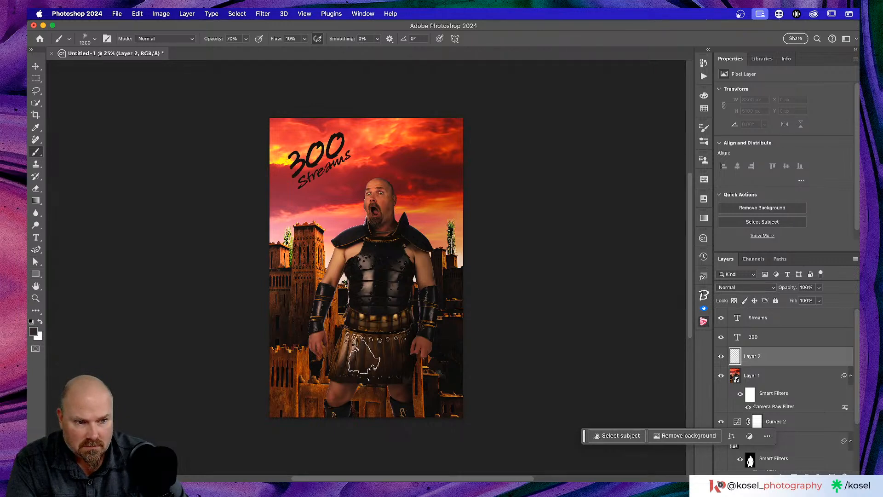
{"action": "key", "text": "]"}
{"action": "key", "text": "]"}
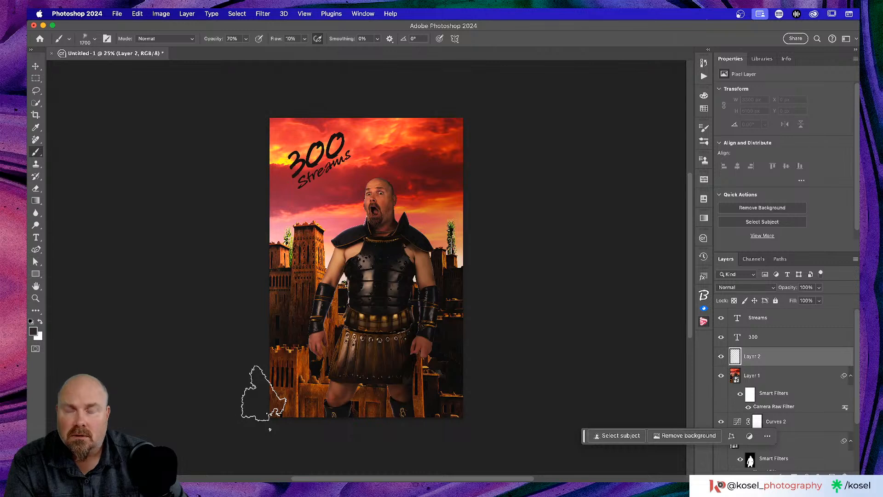
{"action": "mouse_move", "coordinate": [252, 431]}
{"action": "left_mouse_down"}
{"action": "mouse_move", "coordinate": [491, 430]}
{"action": "mouse_move", "coordinate": [511, 360]}
{"action": "left_mouse_up"}
{"action": "left_click_drag", "start_coordinate": [409, 378], "coordinate": [244, 404]}
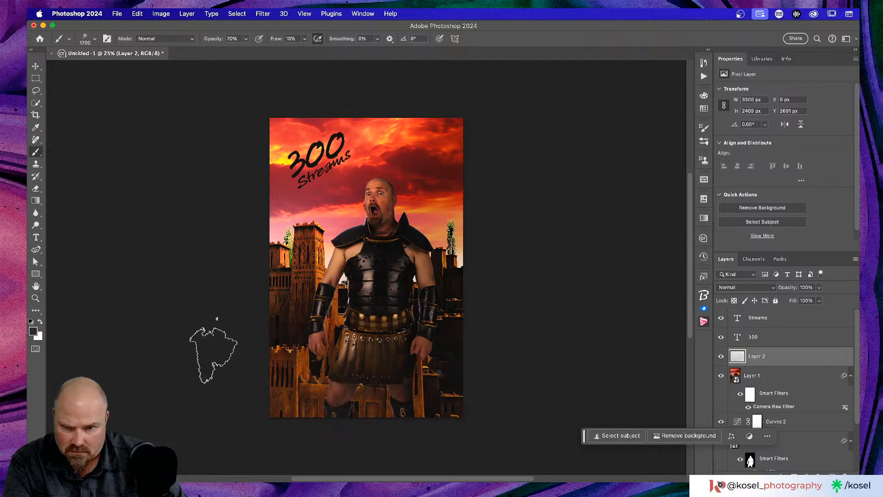
Step: Paint light grey (a6a5a5) dust haze over the lower legs area
{"action": "left_click", "coordinate": [33, 331]}
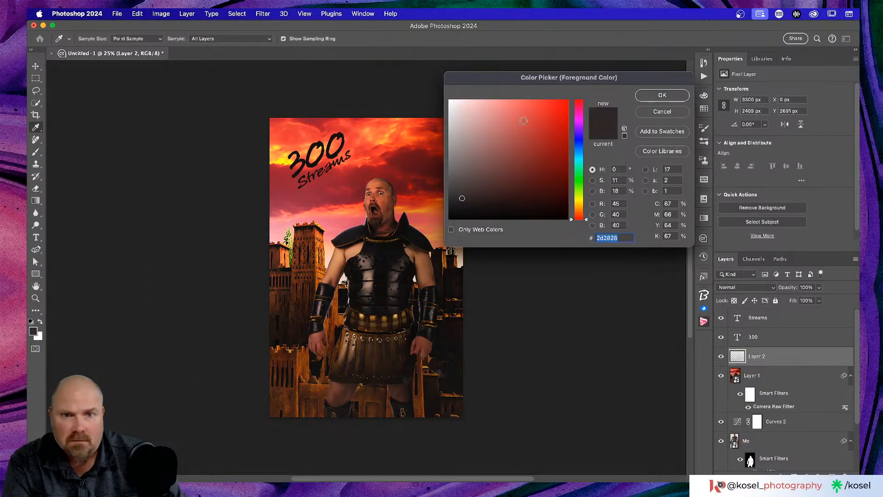
{"action": "left_click_drag", "start_coordinate": [456, 152], "coordinate": [449, 141]}
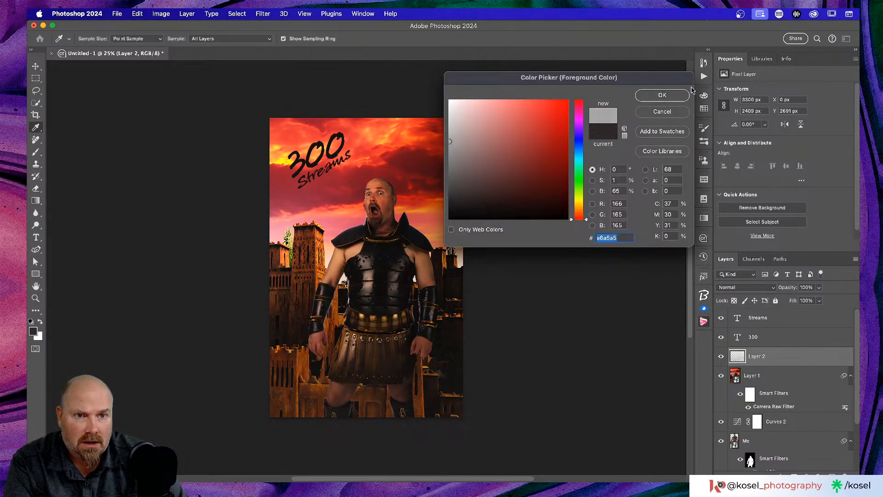
{"action": "left_click", "coordinate": [677, 96]}
{"action": "left_click", "coordinate": [399, 401]}
{"action": "left_click", "coordinate": [420, 399]}
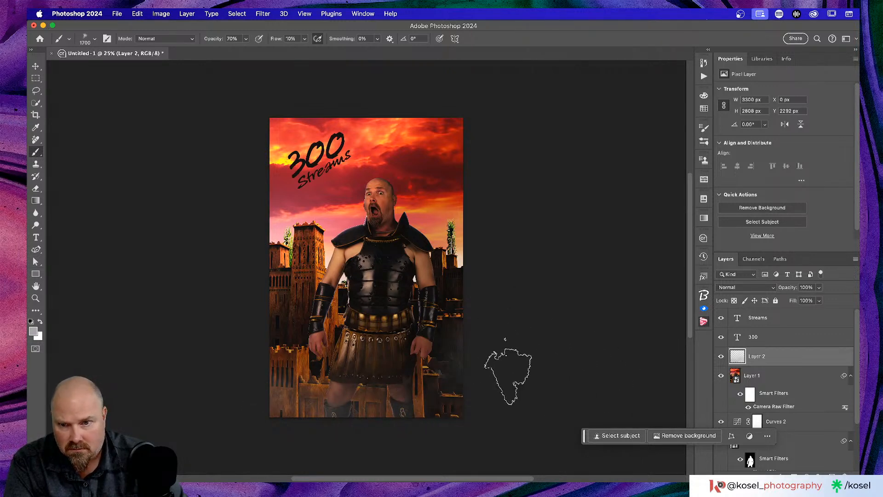
Step: Add a new layer above the warm firery sunset and paint haze behind the man
{"action": "scroll", "coordinate": [809, 357], "scroll_direction": "down", "scroll_amount": 3}
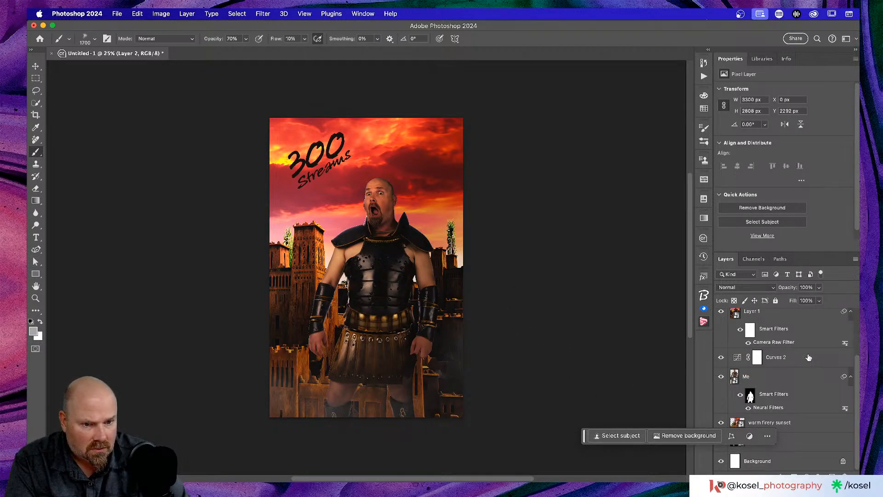
{"action": "left_click", "coordinate": [813, 424]}
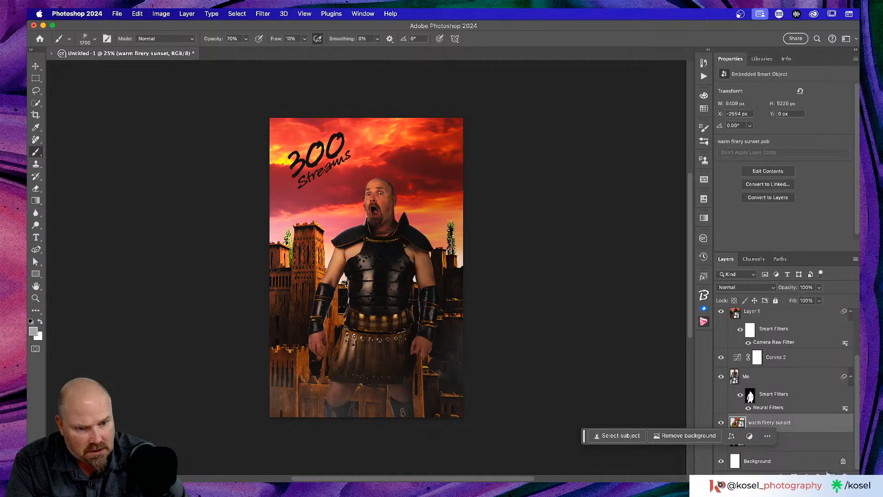
{"action": "key", "text": "super+shift+alt+n"}
{"action": "key", "text": "bracketright"}
{"action": "key", "text": "bracketright"}
{"action": "left_click_drag", "start_coordinate": [277, 320], "coordinate": [466, 313]}
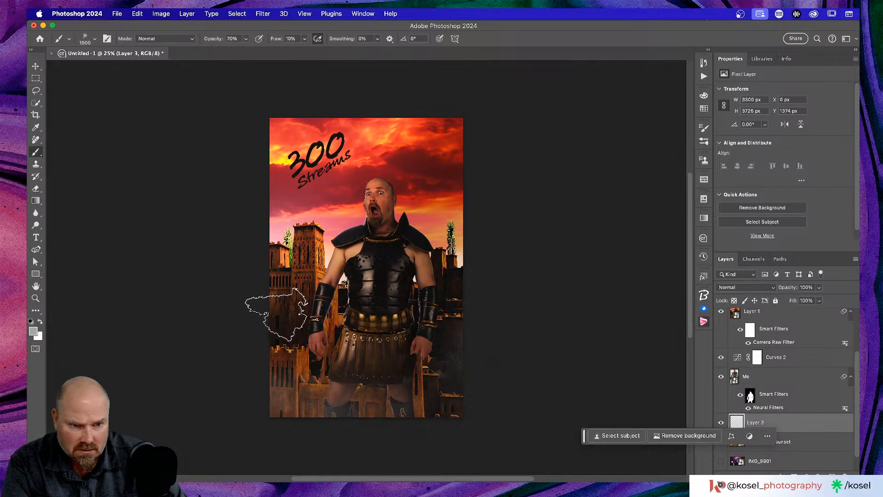
Step: Reselect the warm firery sunset layer, then select the Me layer
{"action": "scroll", "coordinate": [790, 334], "scroll_direction": "down", "scroll_amount": 1}
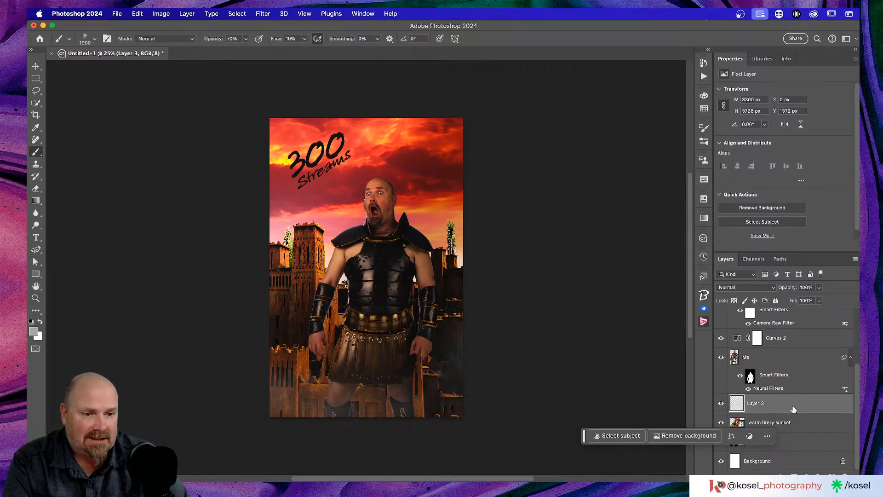
{"action": "left_click", "coordinate": [801, 422]}
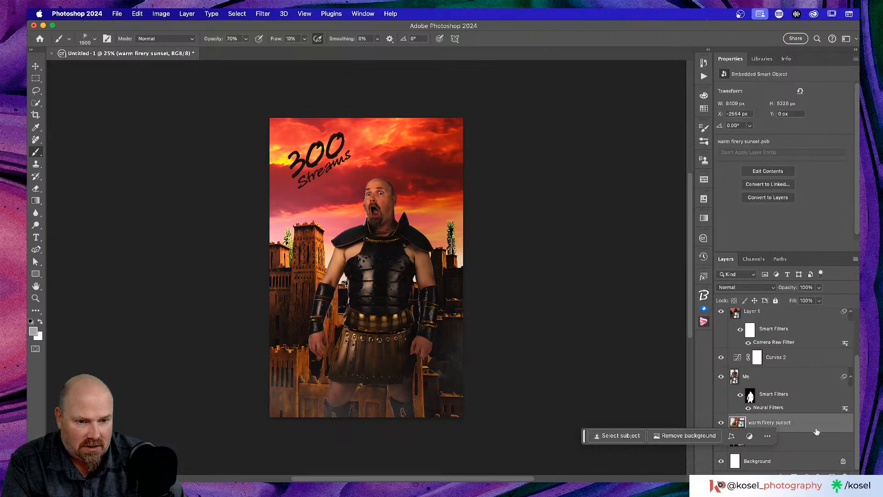
{"action": "scroll", "coordinate": [813, 398], "scroll_direction": "up", "scroll_amount": 2}
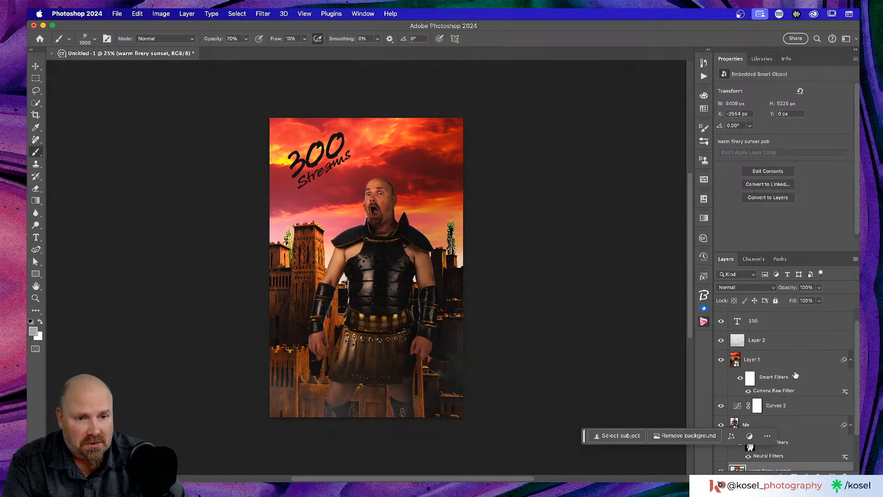
{"action": "scroll", "coordinate": [799, 357], "scroll_direction": "down", "scroll_amount": 2}
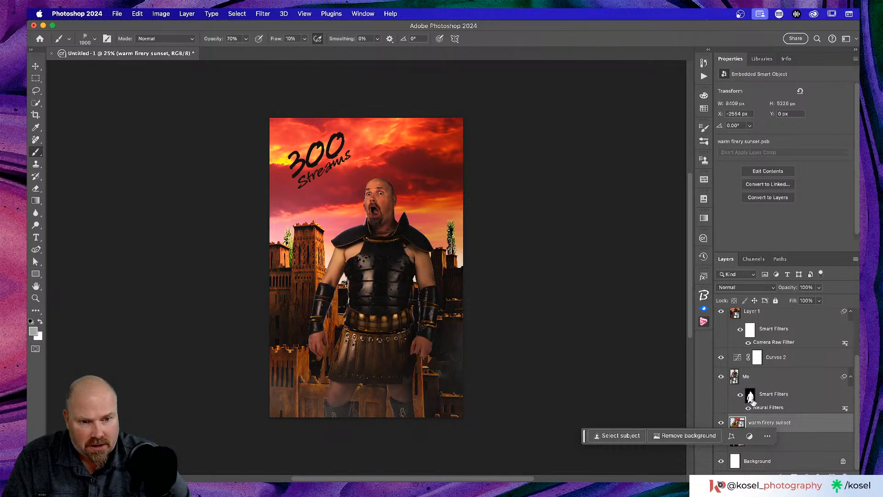
{"action": "left_click", "coordinate": [802, 381]}
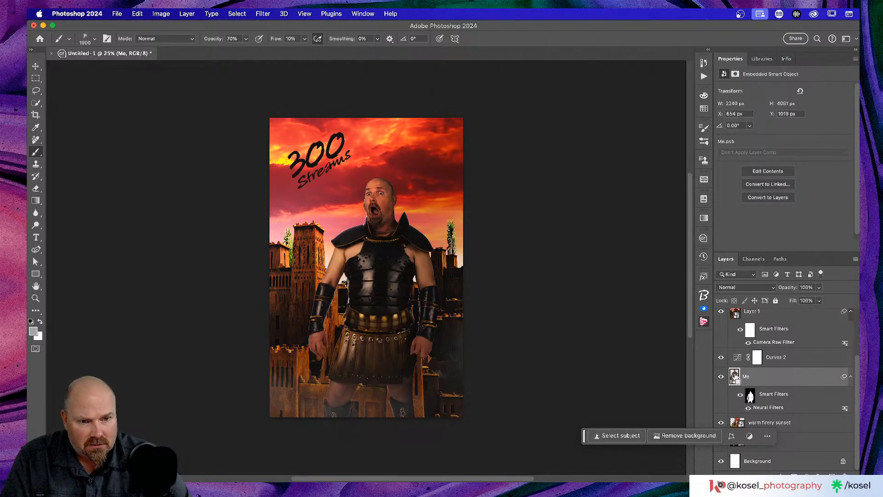
Step: Select everything except the gladiator by loading the Me layer's outline and inverting it
{"action": "left_click", "coordinate": [734, 376], "text": "super"}
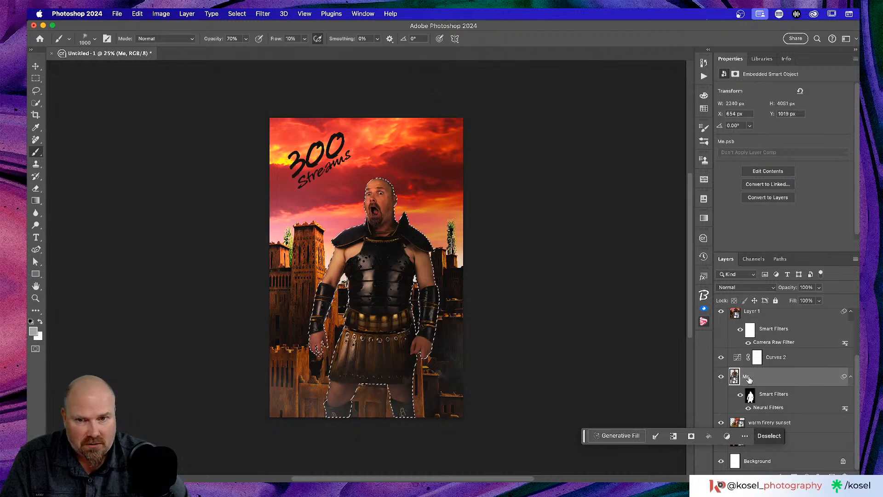
{"action": "scroll", "coordinate": [806, 374], "scroll_direction": "up", "scroll_amount": 3}
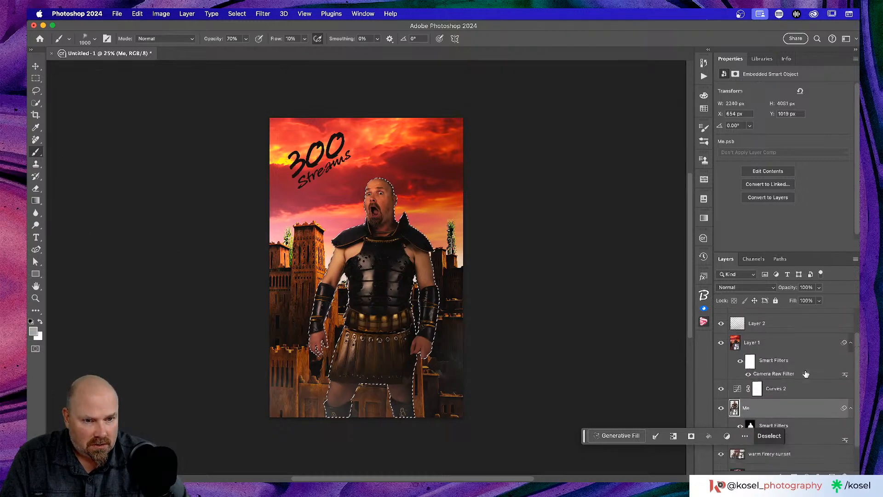
{"action": "scroll", "coordinate": [806, 372], "scroll_direction": "down", "scroll_amount": 3}
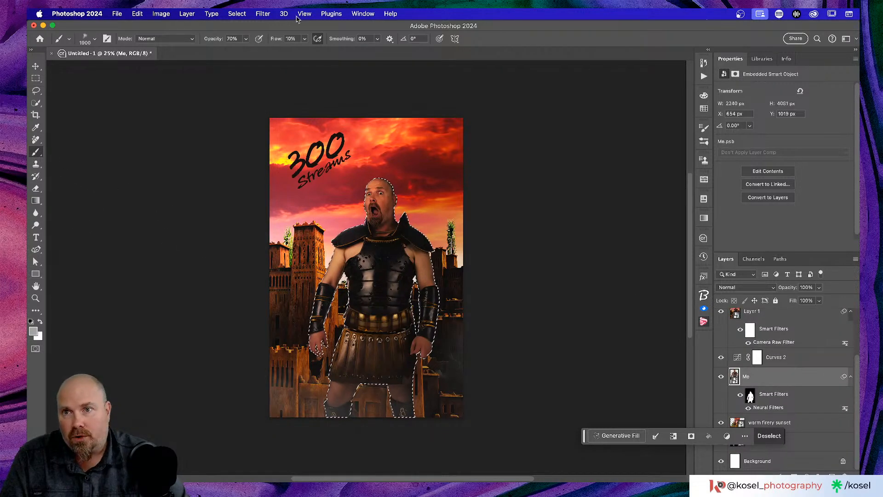
{"action": "left_click", "coordinate": [257, 15]}
{"action": "mouse_move", "coordinate": [238, 14]}
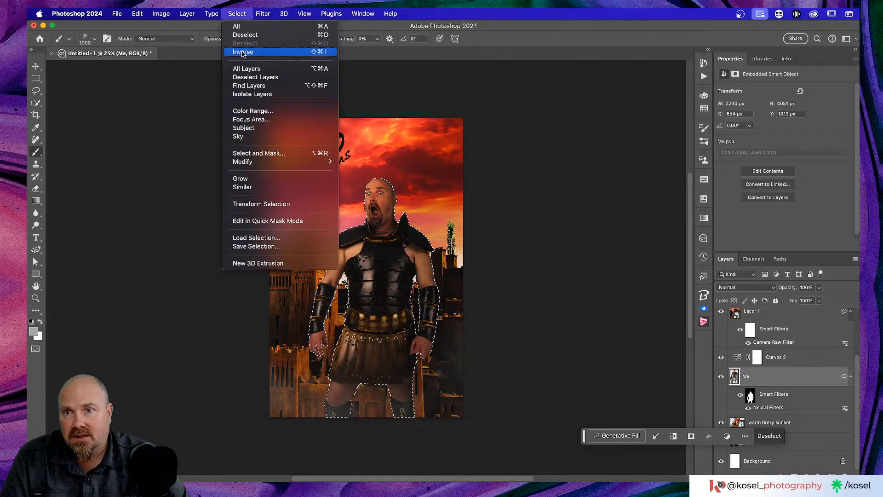
{"action": "left_click", "coordinate": [245, 52]}
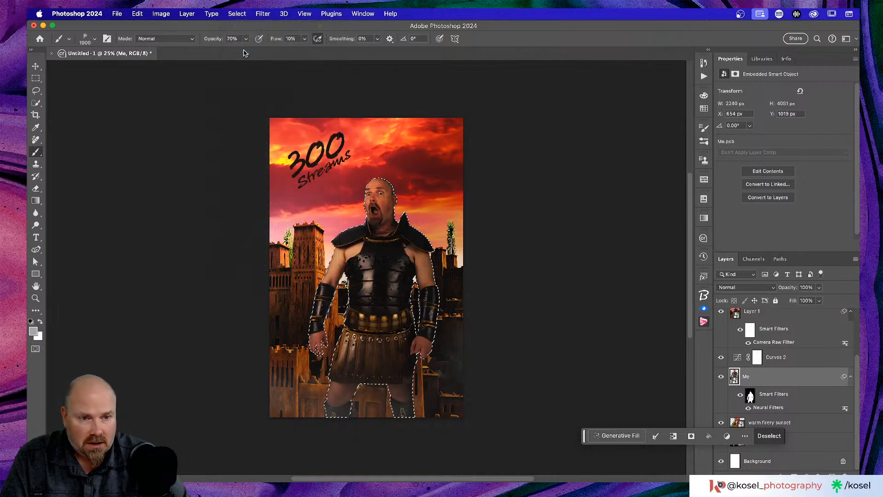
{"action": "scroll", "coordinate": [817, 360], "scroll_direction": "up", "scroll_amount": 3}
{"action": "scroll", "coordinate": [817, 360], "scroll_direction": "down", "scroll_amount": 1}
Step: Add a new layer above Layer 2, set the foreground to light grey #c4c4c4, then deselect
{"action": "left_click", "coordinate": [813, 351]}
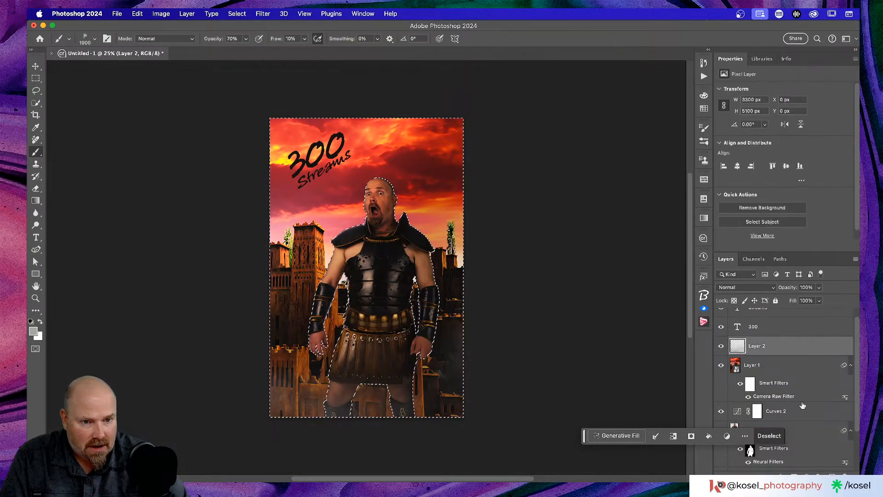
{"action": "left_click", "coordinate": [831, 475]}
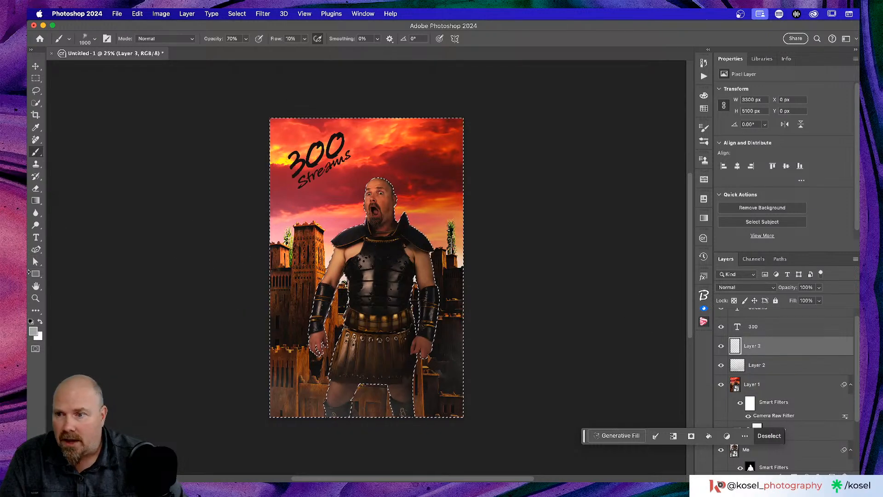
{"action": "left_click", "coordinate": [35, 330]}
{"action": "left_click_drag", "start_coordinate": [456, 131], "coordinate": [449, 128]}
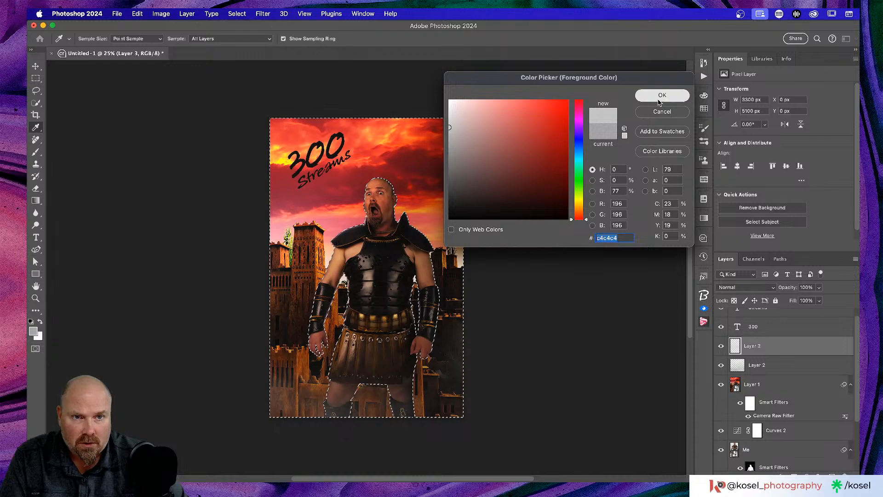
{"action": "left_click", "coordinate": [662, 94]}
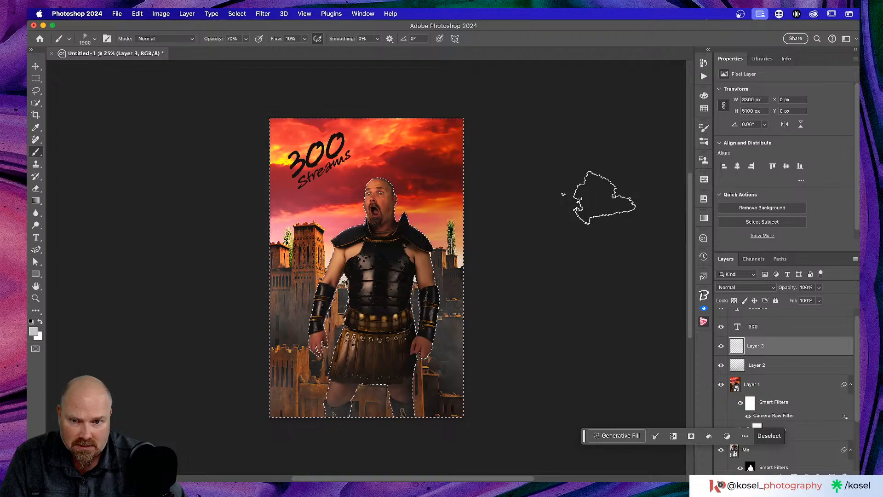
{"action": "left_click", "coordinate": [807, 365]}
{"action": "key", "text": "super+d"}
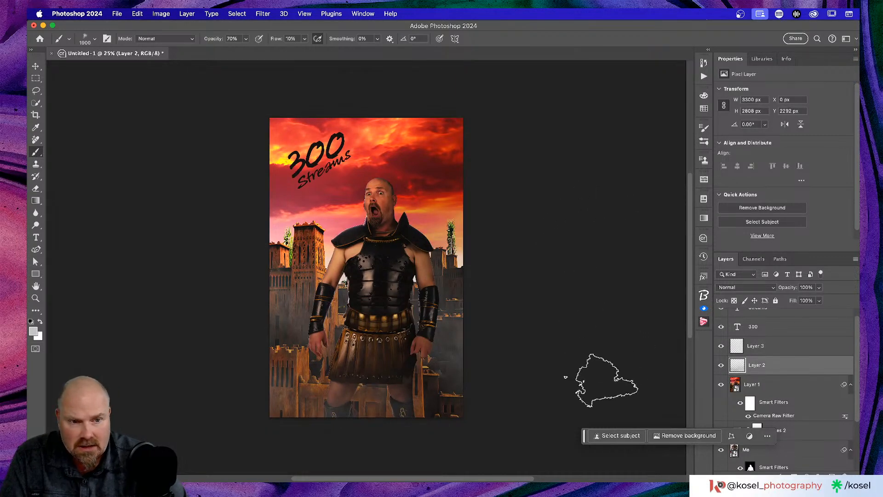
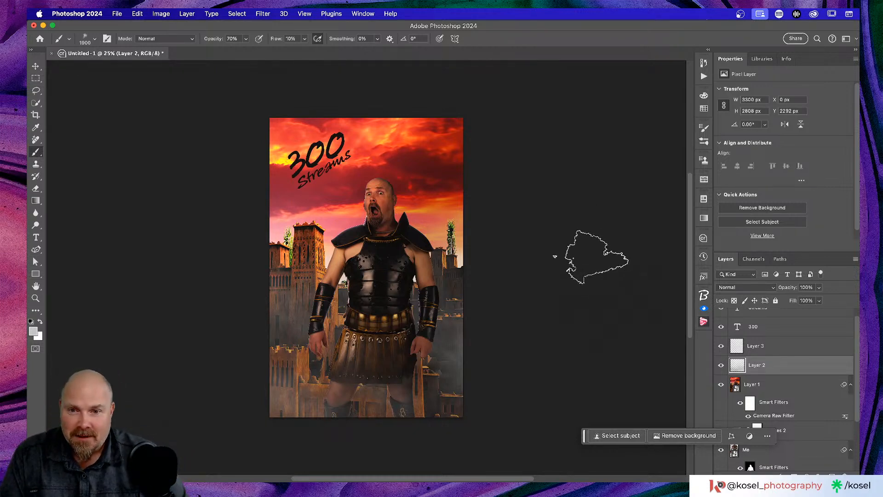
Step: Add a new empty layer above Layer 3
{"action": "scroll", "coordinate": [596, 258], "scroll_direction": "left", "scroll_amount": 1}
{"action": "scroll", "coordinate": [596, 258], "scroll_direction": "down", "scroll_amount": 1}
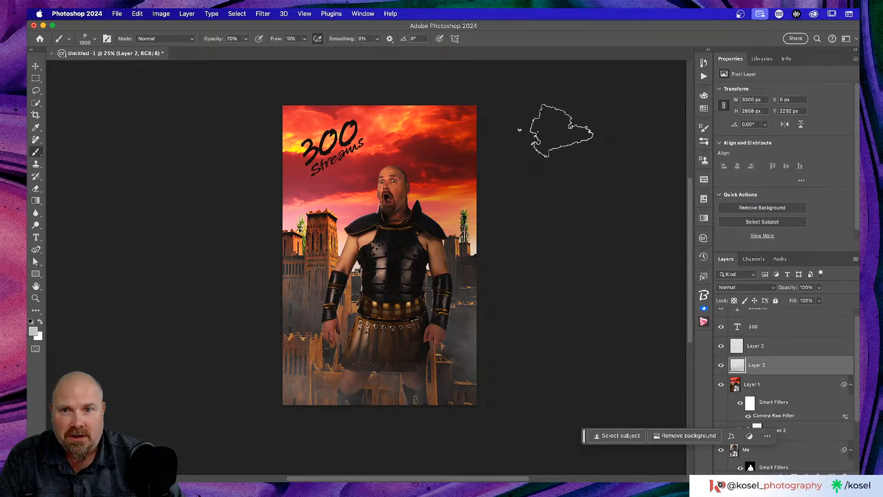
{"action": "scroll", "coordinate": [779, 349], "scroll_direction": "up", "scroll_amount": 1}
{"action": "left_click", "coordinate": [783, 353]}
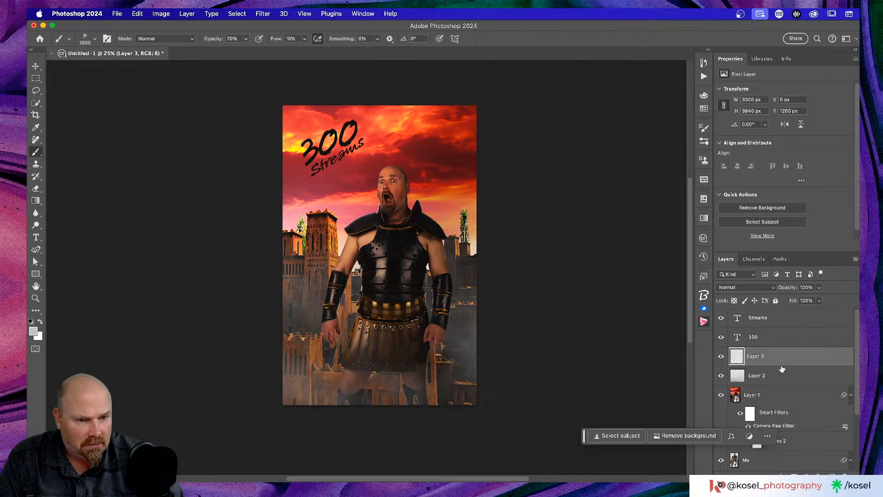
{"action": "key", "text": "super+shift+alt+n"}
Step: Group Layer 2 and Layer 3 together and name the group 'Smoke'
{"action": "left_click", "coordinate": [792, 383]}
{"action": "left_click", "coordinate": [793, 397], "text": "shift"}
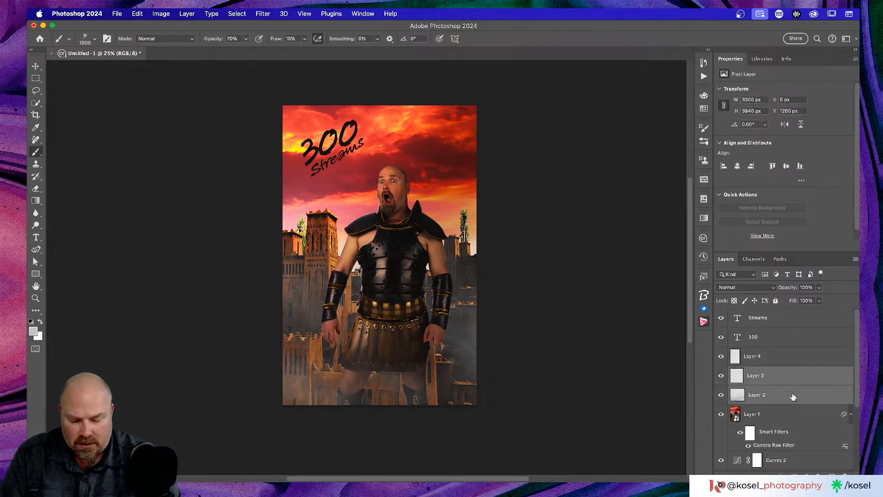
{"action": "key", "text": "super+g"}
{"action": "double_click", "coordinate": [757, 372]}
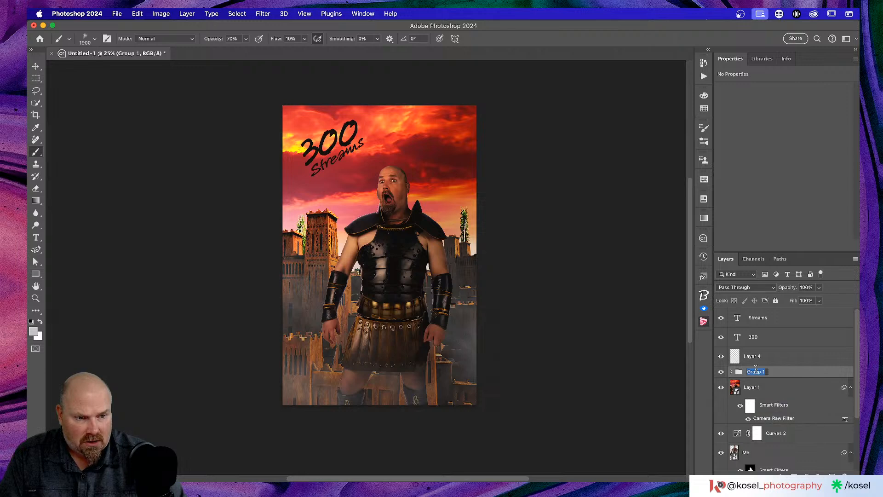
{"action": "type", "text": "Smoke"}
{"action": "key", "text": "Return"}
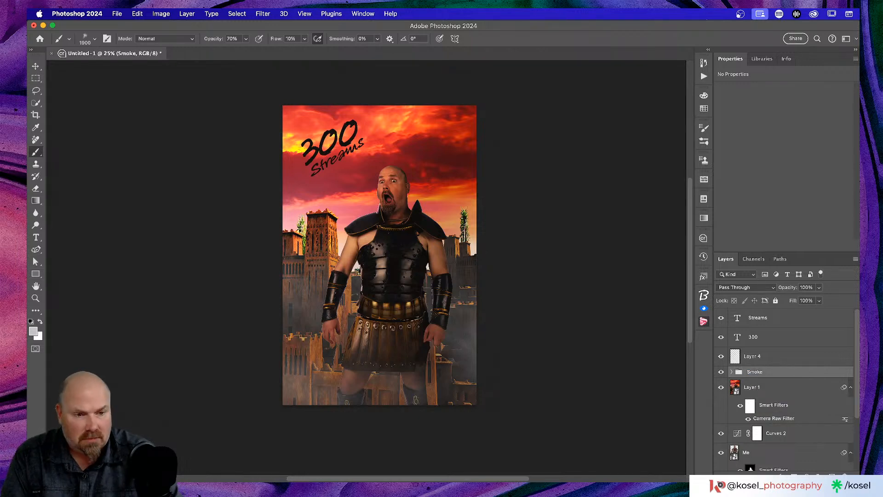
Step: Rename Layer 4 to 'darken'
{"action": "left_click", "coordinate": [765, 357]}
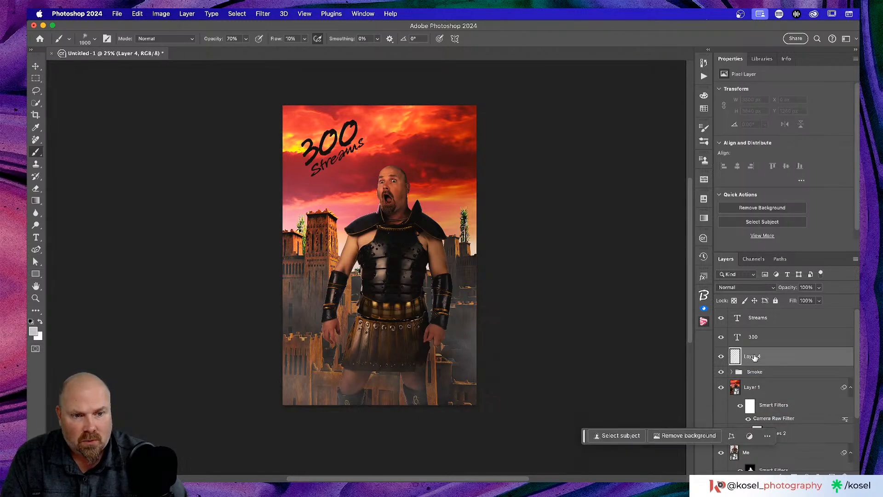
{"action": "double_click", "coordinate": [752, 357]}
{"action": "type", "text": "darken"}
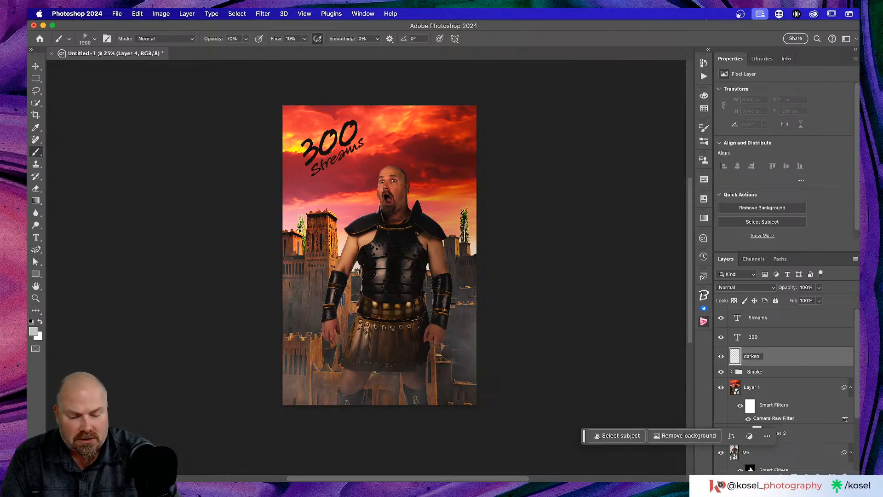
{"action": "key", "text": "Return"}
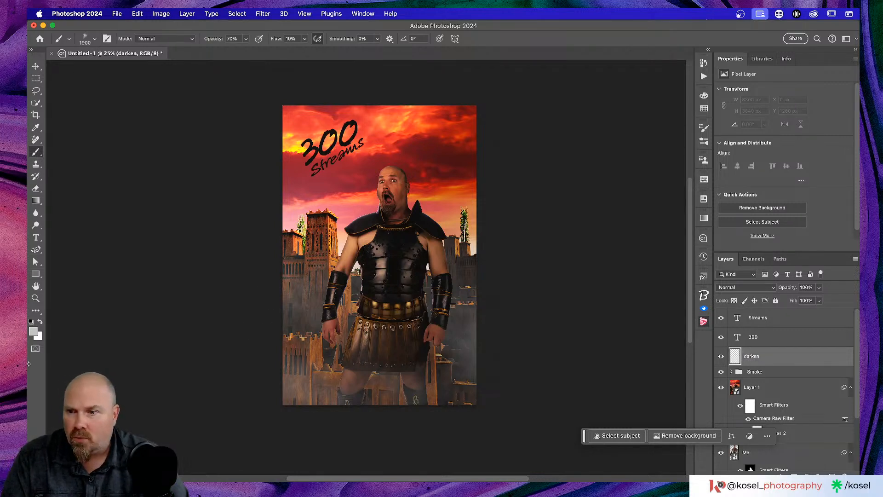
Step: Choose the Gradient tool with the black-to-white gradient preset
{"action": "key", "text": "g"}
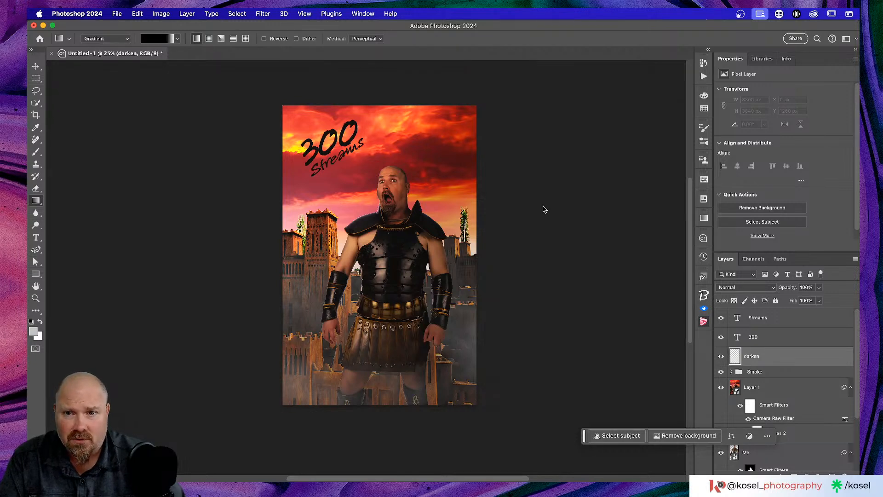
{"action": "left_click", "coordinate": [177, 38]}
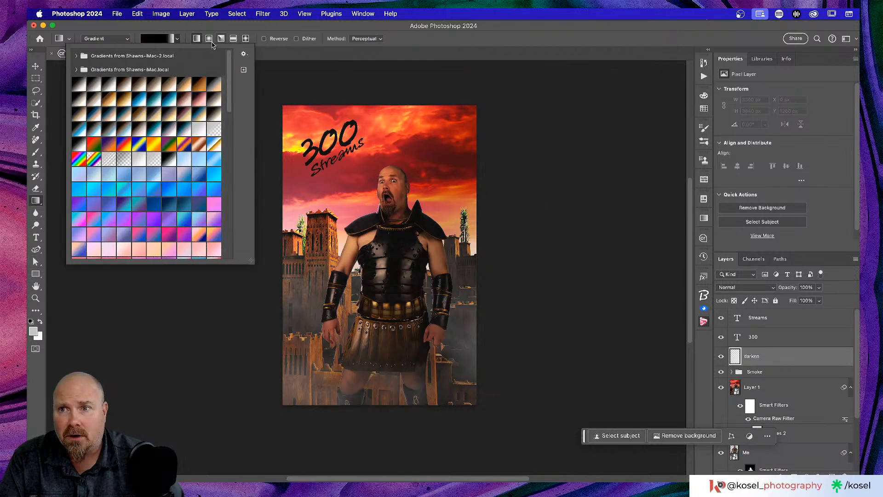
{"action": "left_click", "coordinate": [77, 85]}
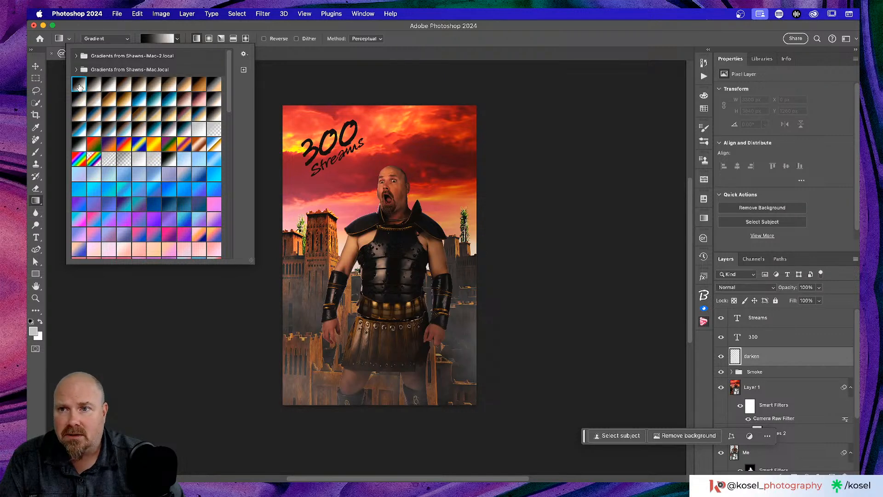
{"action": "left_click", "coordinate": [223, 26]}
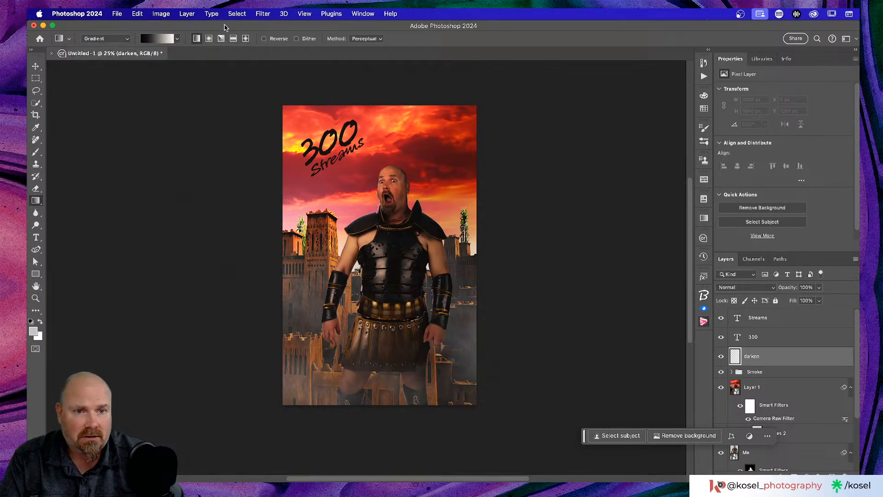
{"action": "left_click", "coordinate": [705, 219]}
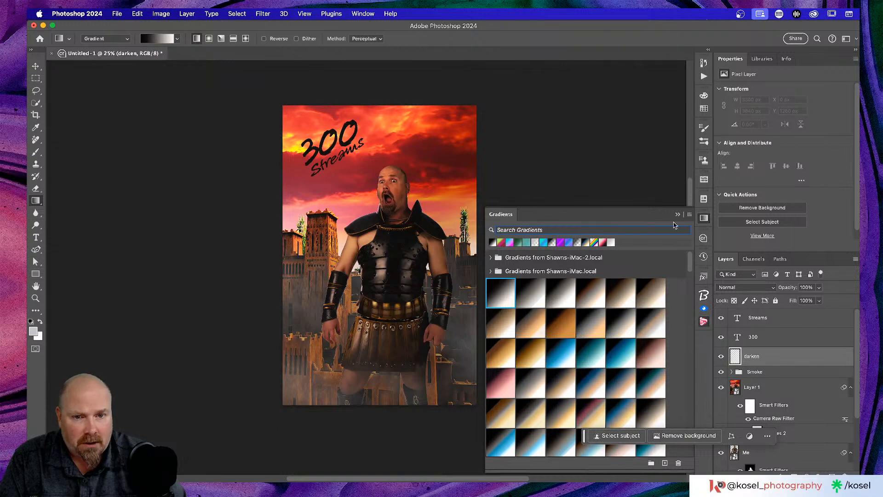
{"action": "scroll", "coordinate": [615, 246], "scroll_direction": "down", "scroll_amount": 5}
{"action": "scroll", "coordinate": [616, 246], "scroll_direction": "up", "scroll_amount": 5}
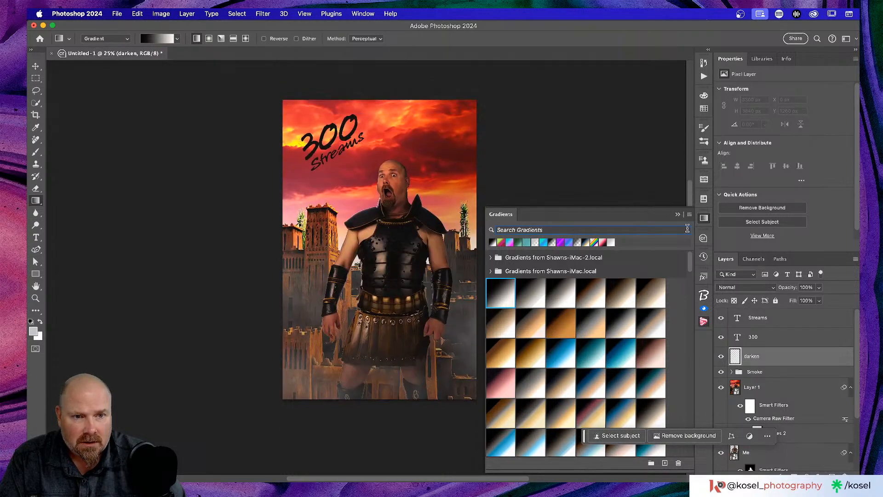
{"action": "left_click", "coordinate": [701, 218]}
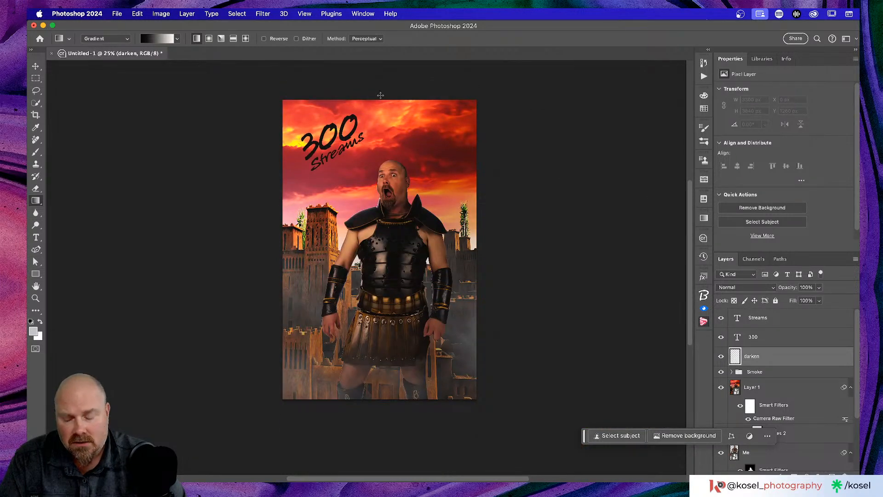
Step: Draw a dark gradient into the upper-right corner on the darken layer, set to Multiply
{"action": "left_click_drag", "start_coordinate": [379, 95], "coordinate": [378, 143]}
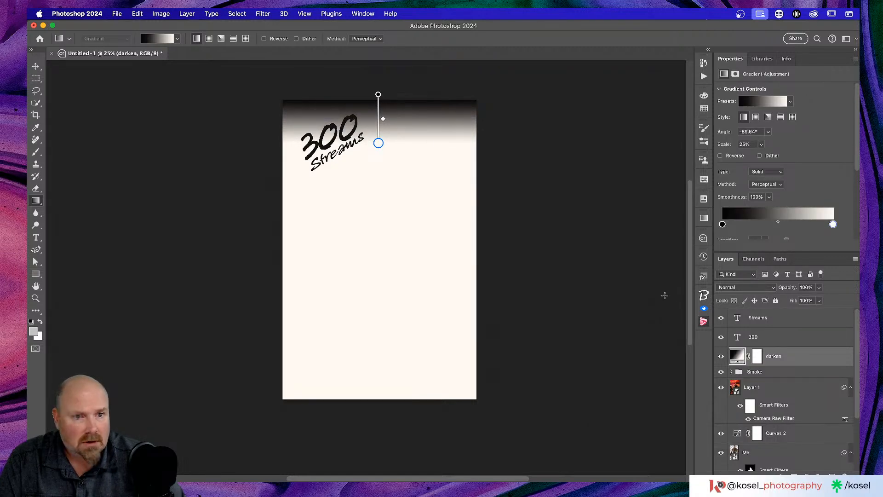
{"action": "left_click", "coordinate": [746, 287]}
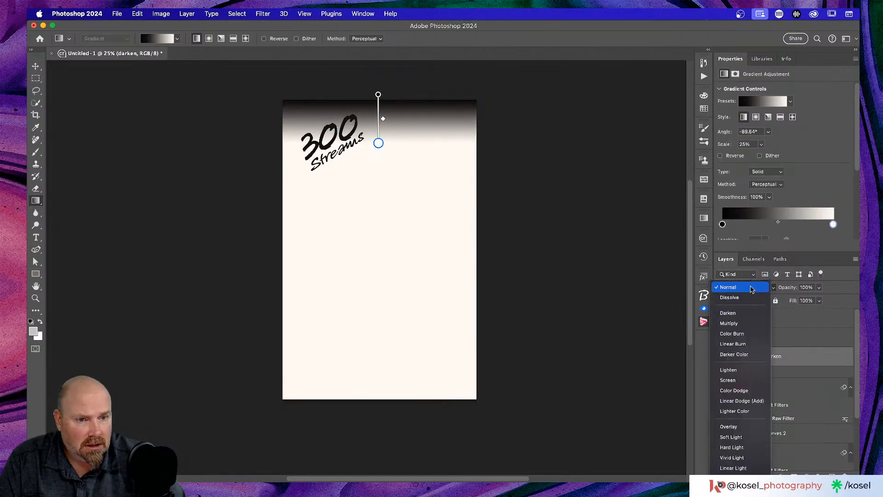
{"action": "left_click", "coordinate": [729, 324]}
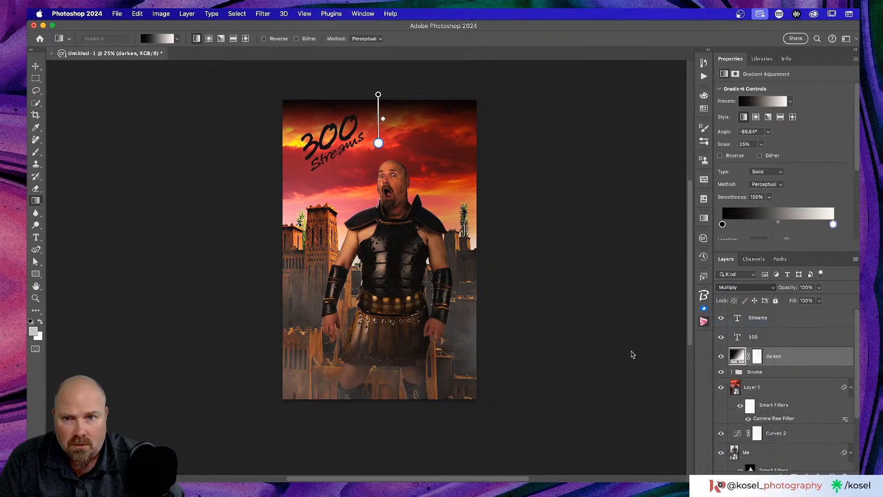
{"action": "left_click_drag", "start_coordinate": [378, 94], "coordinate": [424, 100]}
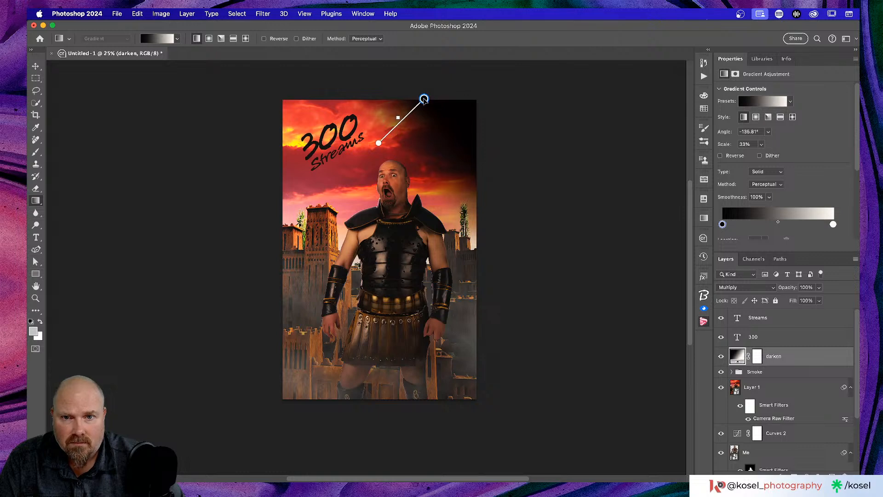
{"action": "left_click_drag", "start_coordinate": [378, 143], "coordinate": [380, 164]}
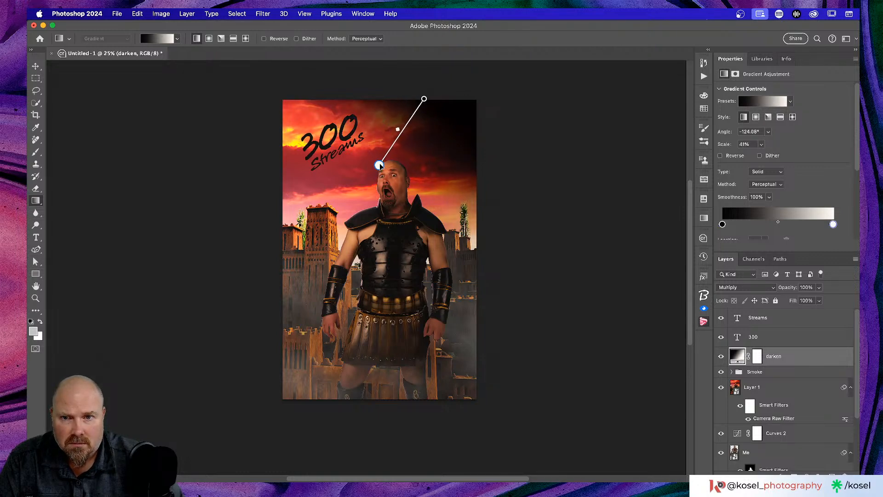
{"action": "mouse_move", "coordinate": [424, 99]}
{"action": "left_mouse_down"}
{"action": "mouse_move", "coordinate": [455, 108]}
{"action": "mouse_move", "coordinate": [440, 102]}
{"action": "left_mouse_up"}
{"action": "left_click_drag", "start_coordinate": [380, 164], "coordinate": [361, 185]}
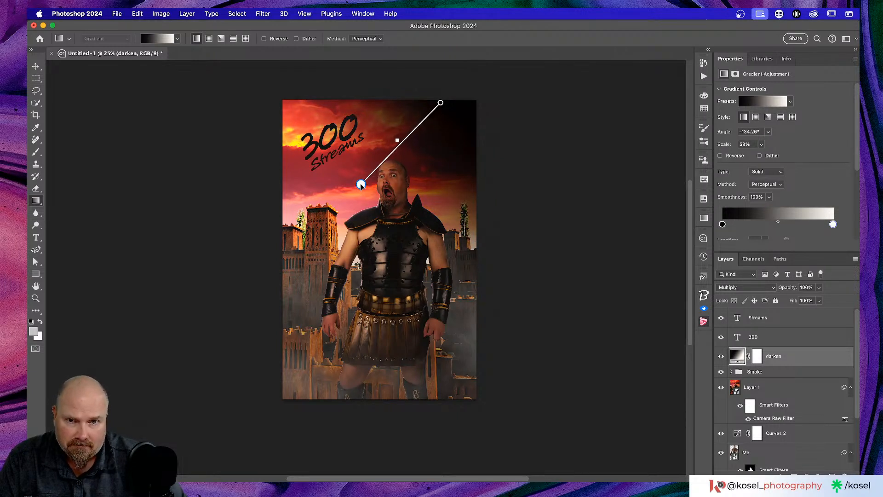
Step: Lighten the gradient's black stop to a dark grey and fine-tune the gradient's direction
{"action": "left_click", "coordinate": [723, 224]}
{"action": "double_click", "coordinate": [723, 225]}
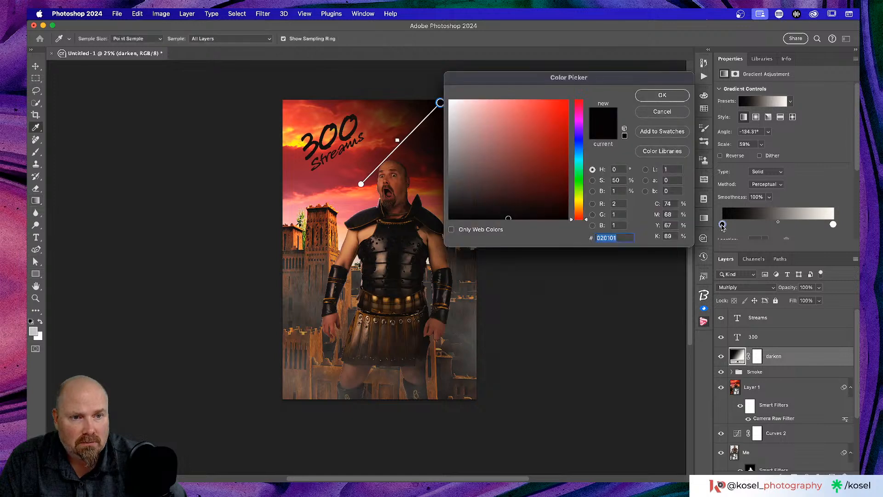
{"action": "left_click", "coordinate": [449, 208]}
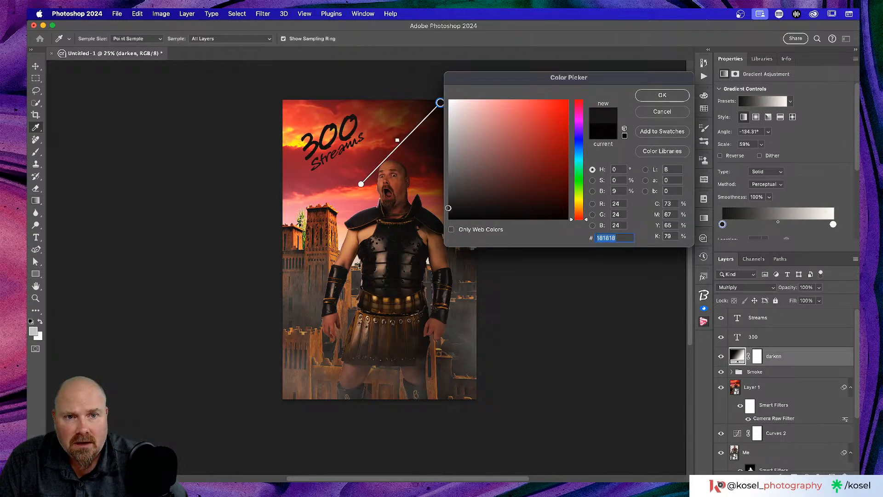
{"action": "left_click", "coordinate": [658, 98]}
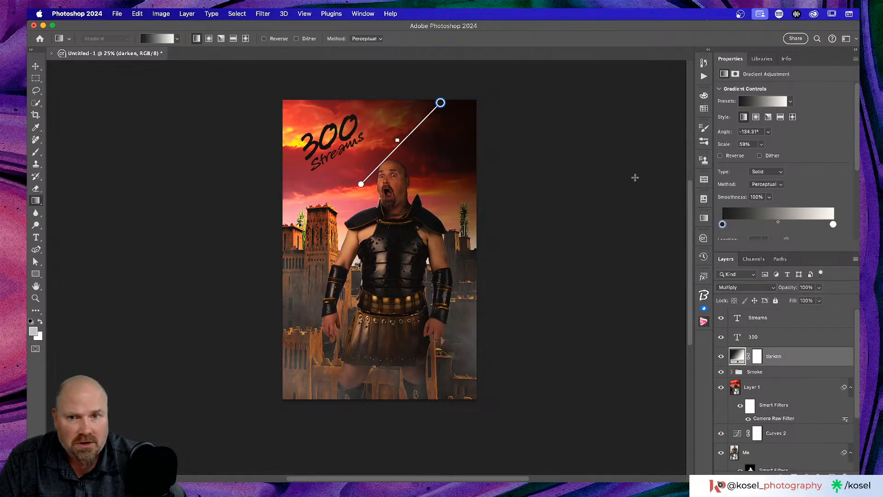
{"action": "left_click_drag", "start_coordinate": [440, 103], "coordinate": [451, 120]}
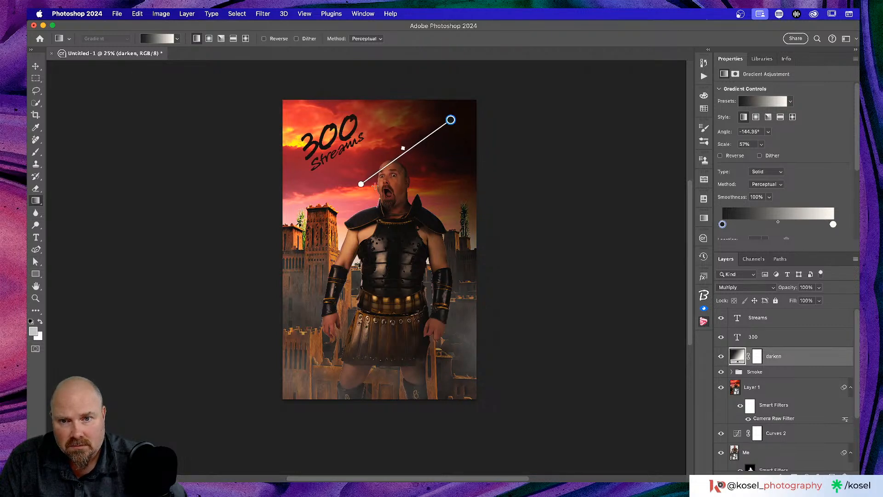
{"action": "mouse_move", "coordinate": [362, 188]}
{"action": "left_mouse_down"}
{"action": "mouse_move", "coordinate": [367, 180]}
{"action": "mouse_move", "coordinate": [353, 185]}
{"action": "left_mouse_up"}
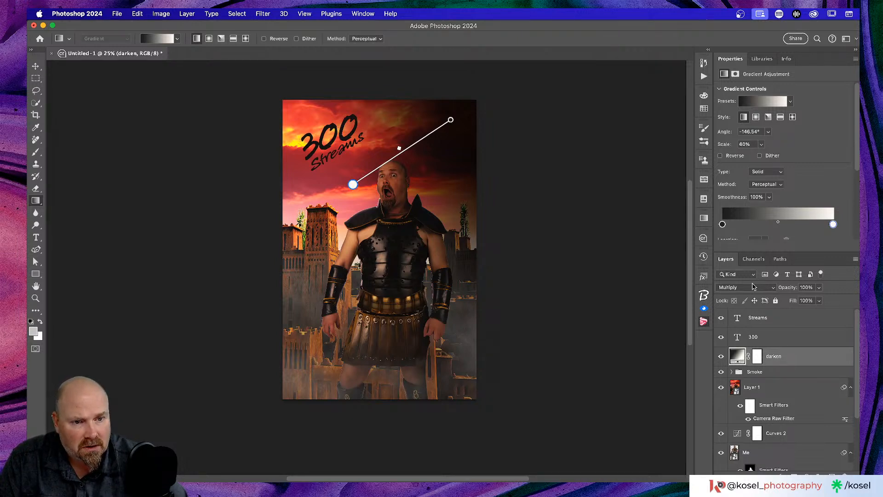
Step: Lower the darken layer's opacity to 60%, comparing it on and off
{"action": "left_click_drag", "start_coordinate": [795, 290], "coordinate": [787, 288]}
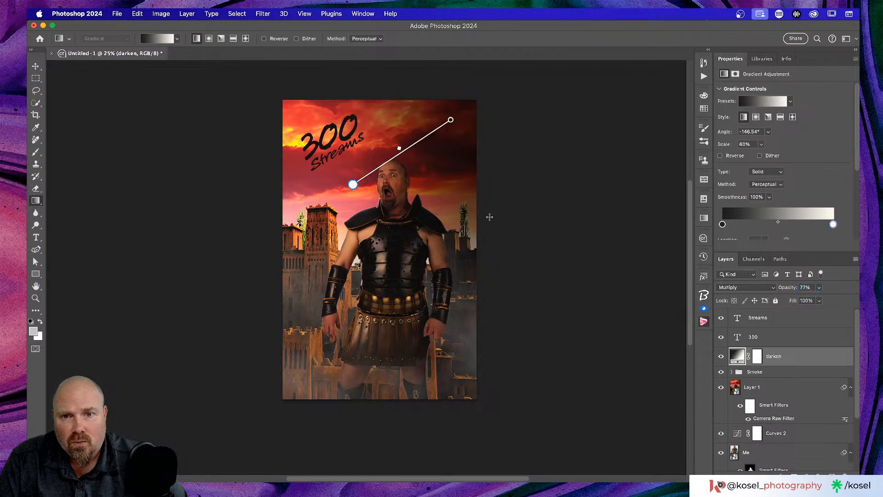
{"action": "left_click", "coordinate": [36, 68]}
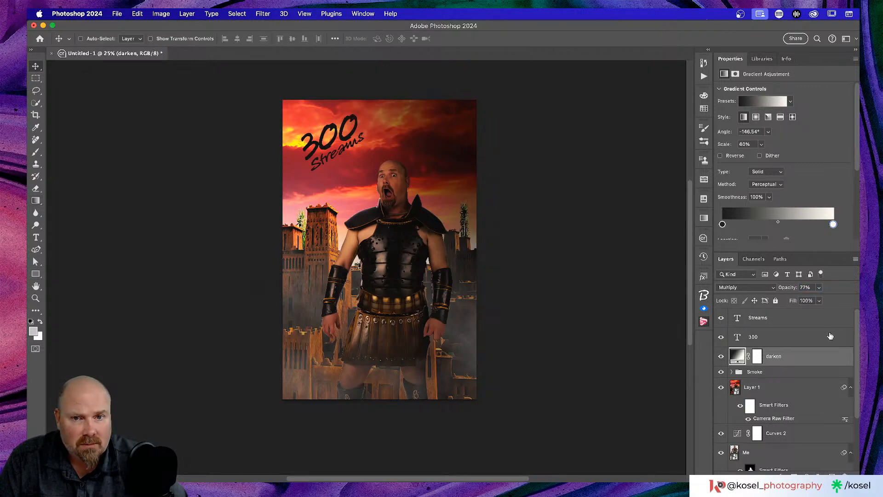
{"action": "left_click_drag", "start_coordinate": [793, 289], "coordinate": [791, 288]}
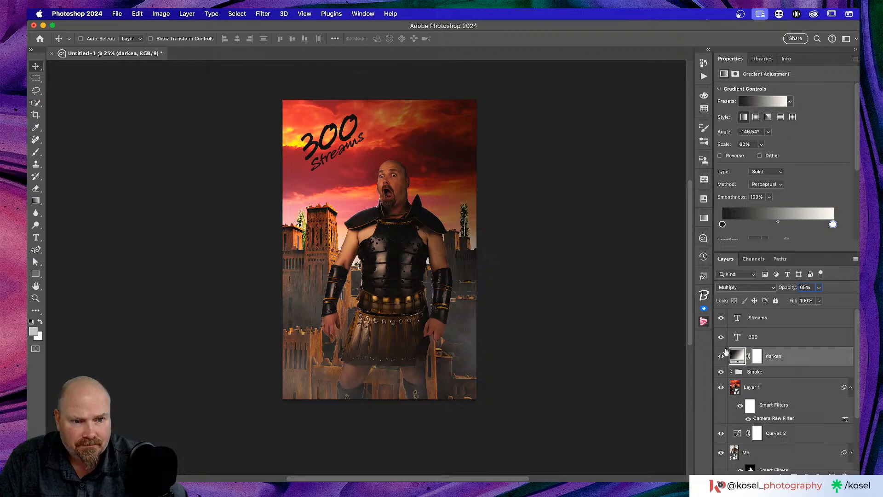
{"action": "left_click", "coordinate": [721, 358]}
{"action": "left_click", "coordinate": [721, 357]}
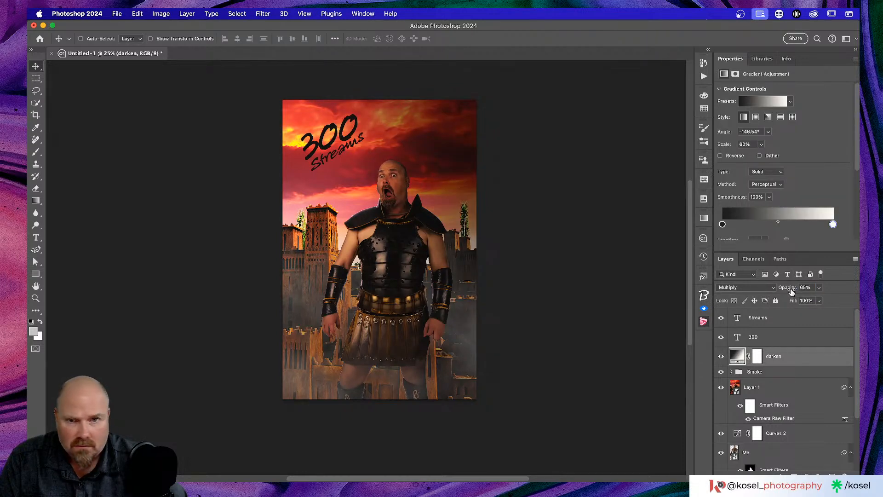
{"action": "left_click_drag", "start_coordinate": [791, 290], "coordinate": [789, 291]}
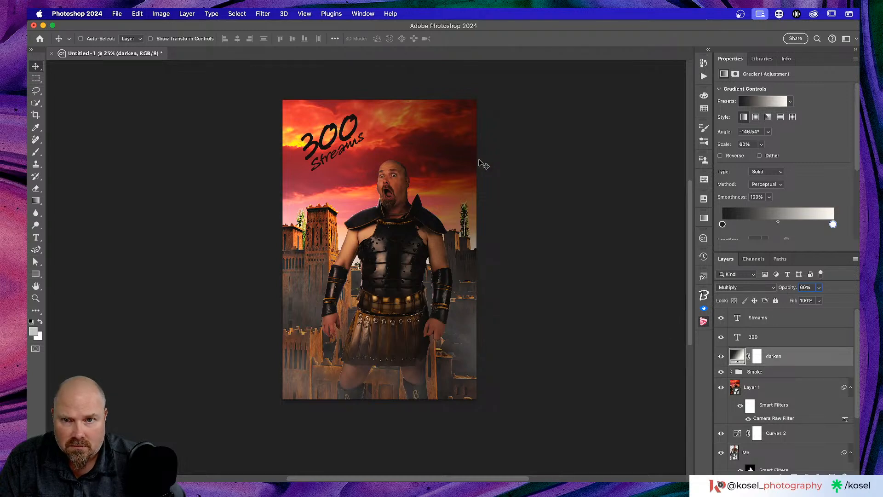
{"action": "scroll", "coordinate": [530, 132], "scroll_direction": "right", "scroll_amount": 5}
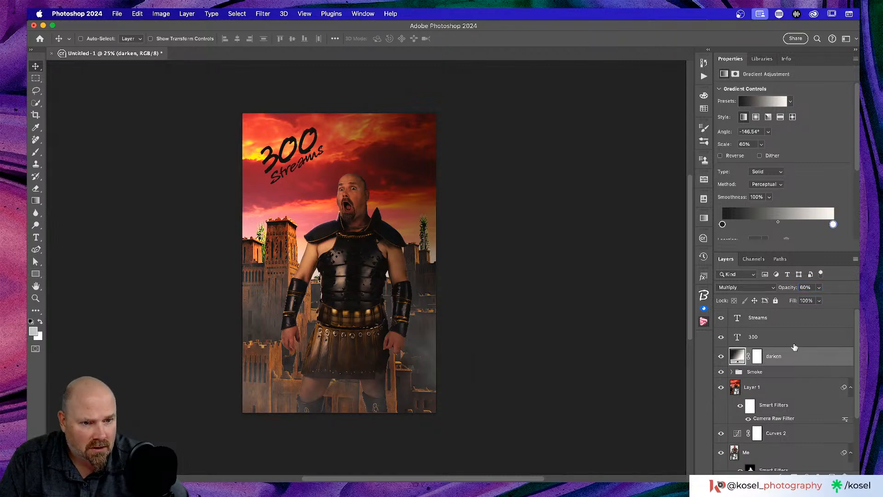
{"action": "left_click", "coordinate": [795, 341]}
Step: Group the Streams and 300 layers into a group named 'Text'
{"action": "left_click", "coordinate": [790, 324]}
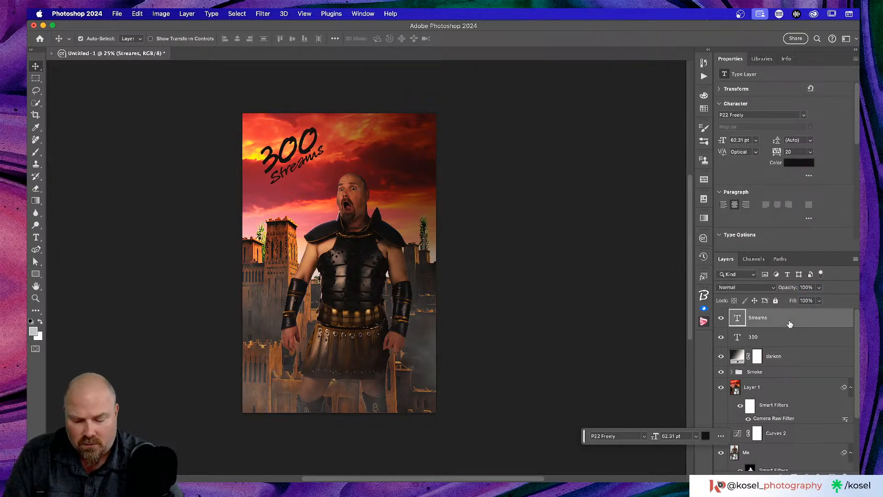
{"action": "key", "text": "super+g"}
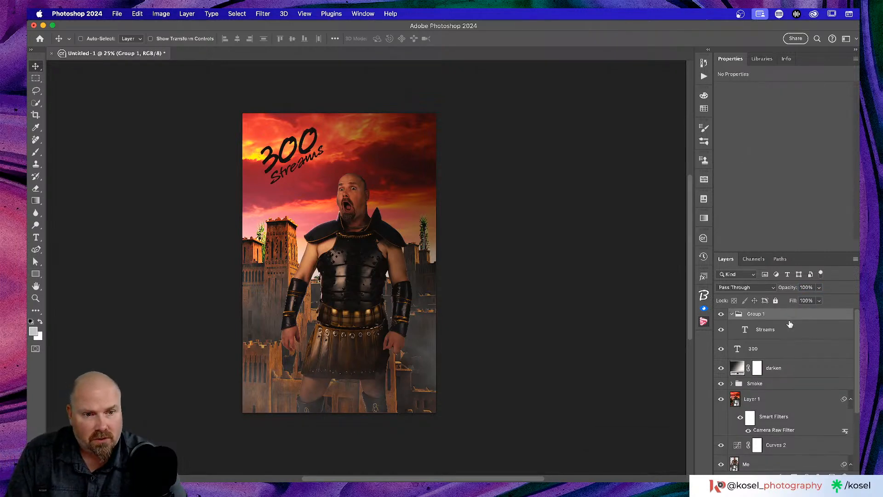
{"action": "left_click_drag", "start_coordinate": [781, 349], "coordinate": [758, 317]}
{"action": "double_click", "coordinate": [757, 315]}
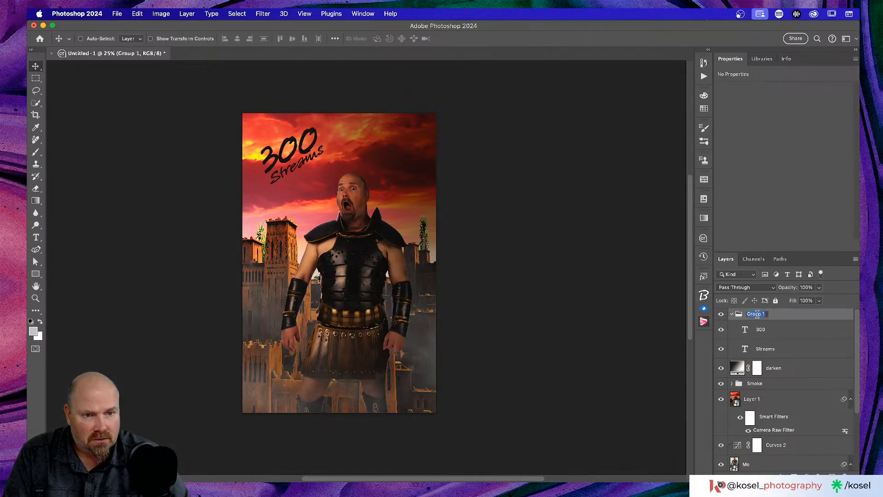
{"action": "type", "text": "Text"}
{"action": "key", "text": "Return"}
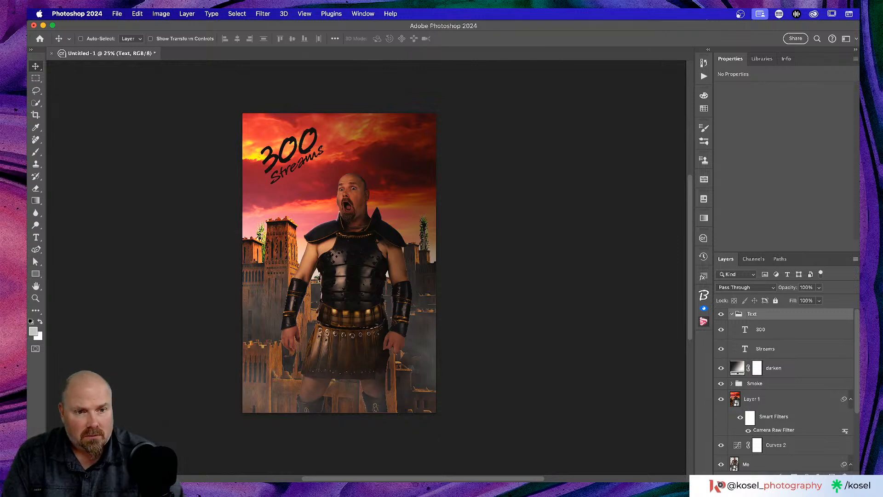
{"action": "left_click", "coordinate": [733, 315]}
Step: Enlarge the Text group title to about 118% and switch to the Kosel Photo folder
{"action": "key", "text": "super+t"}
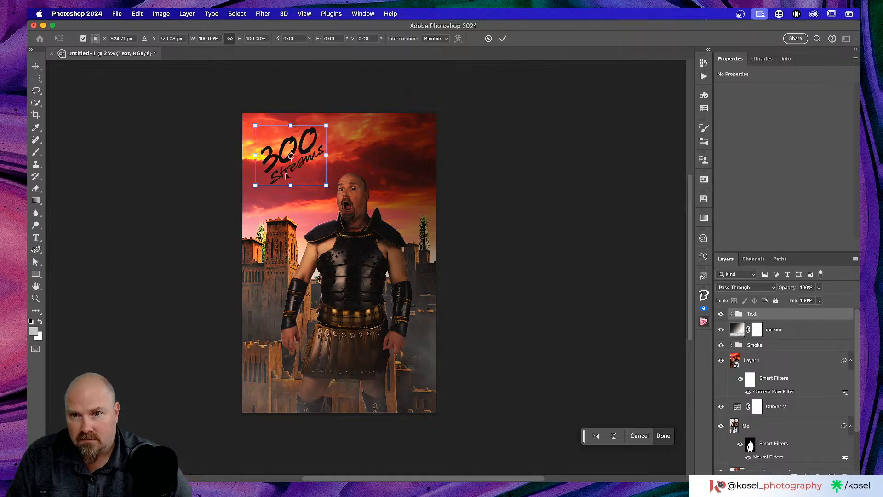
{"action": "mouse_move", "coordinate": [327, 156]}
{"action": "left_mouse_down"}
{"action": "mouse_move", "coordinate": [340, 155]}
{"action": "mouse_move", "coordinate": [316, 158]}
{"action": "left_mouse_up"}
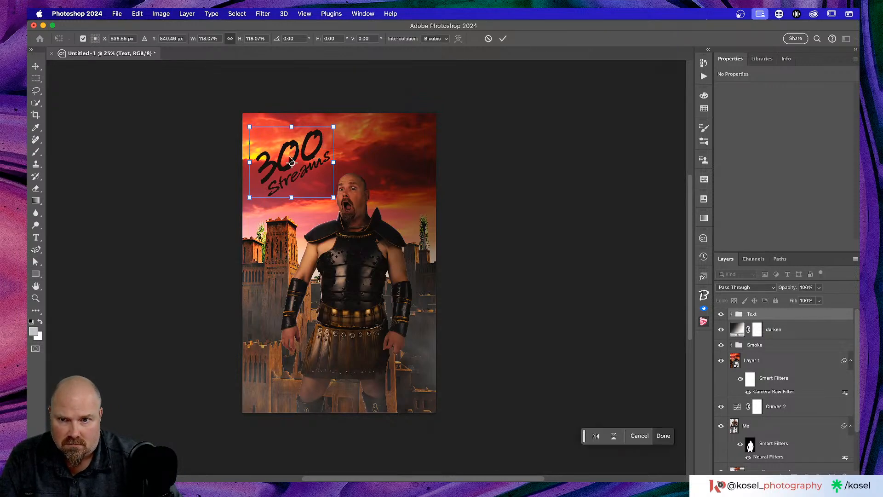
{"action": "left_click", "coordinate": [148, 166]}
{"action": "scroll", "coordinate": [389, 296], "scroll_direction": "down", "scroll_amount": 2}
{"action": "scroll", "coordinate": [390, 295], "scroll_direction": "left", "scroll_amount": 2}
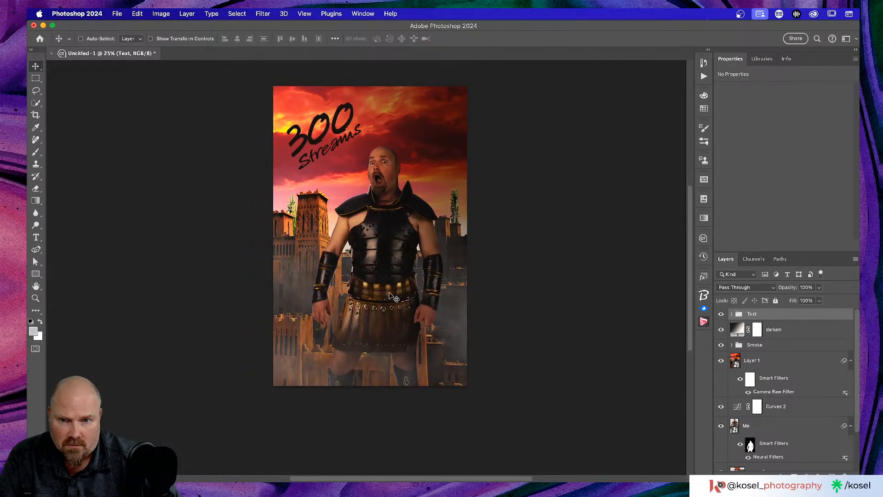
{"action": "key", "text": "super+Tab"}
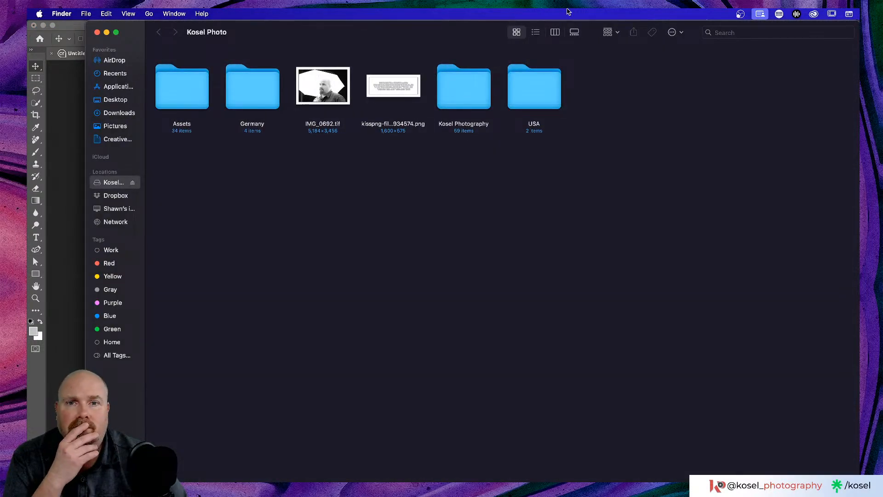
Step: Place the kisspng billing-credits image from Finder along the poster's bottom edge
{"action": "left_click_drag", "start_coordinate": [465, 31], "coordinate": [882, 152]}
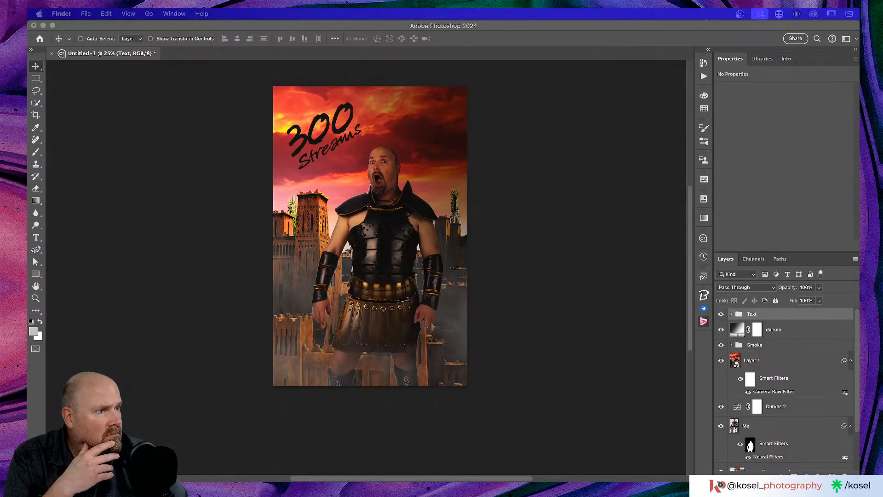
{"action": "left_click_drag", "start_coordinate": [590, 364], "coordinate": [356, 332]}
{"action": "left_click_drag", "start_coordinate": [432, 240], "coordinate": [434, 368]}
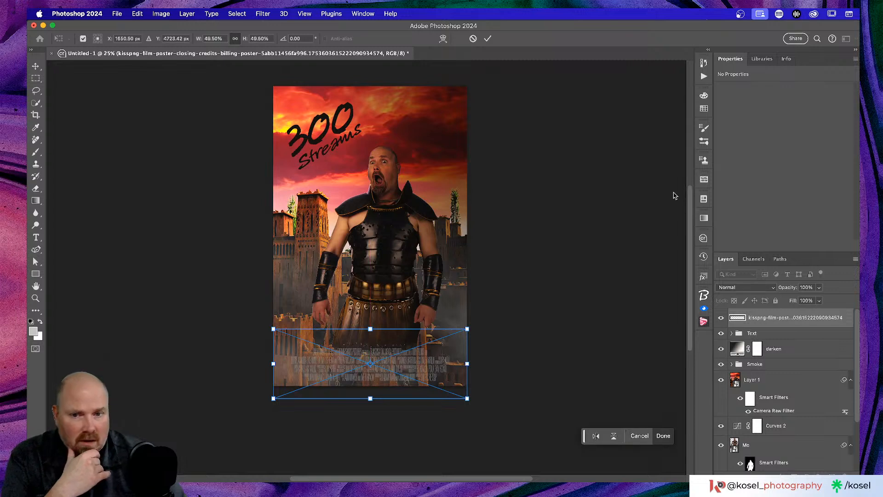
{"action": "key", "text": "Return"}
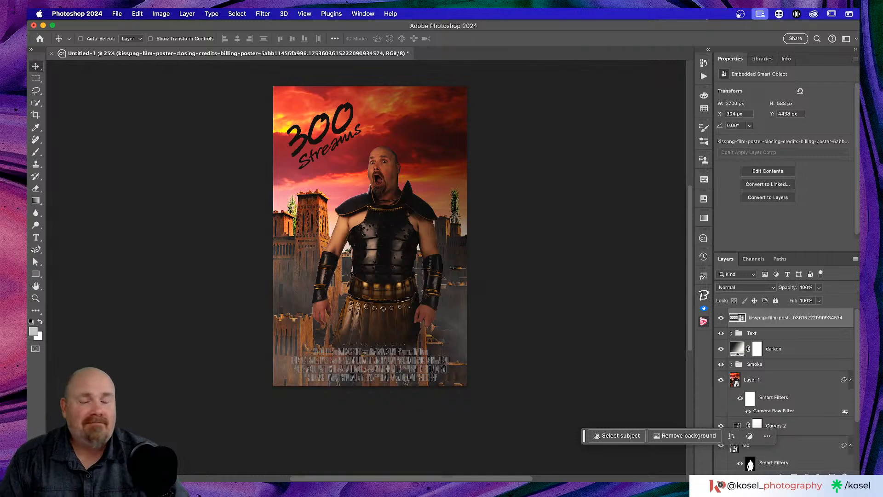
Step: Save the poster as '300 streams poster' Photoshop file in the Live Stream work folder
{"action": "left_click", "coordinate": [117, 14]}
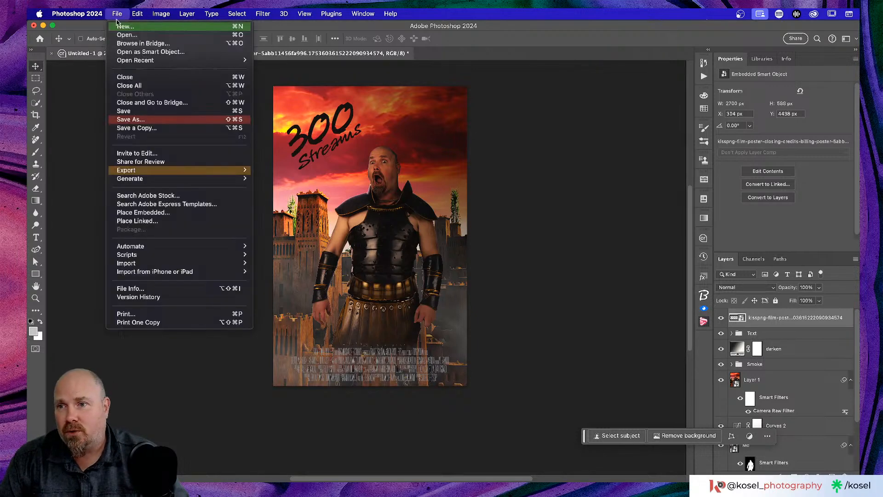
{"action": "left_click", "coordinate": [139, 120]}
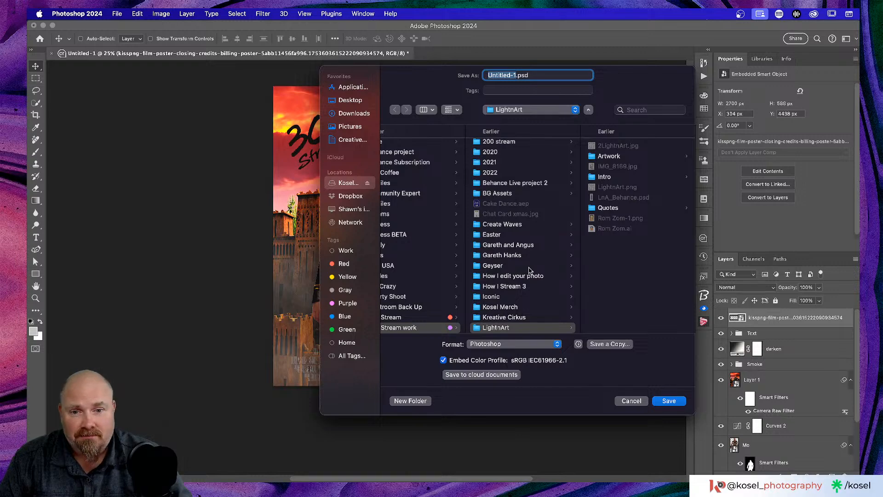
{"action": "scroll", "coordinate": [529, 272], "scroll_direction": "down", "scroll_amount": 3}
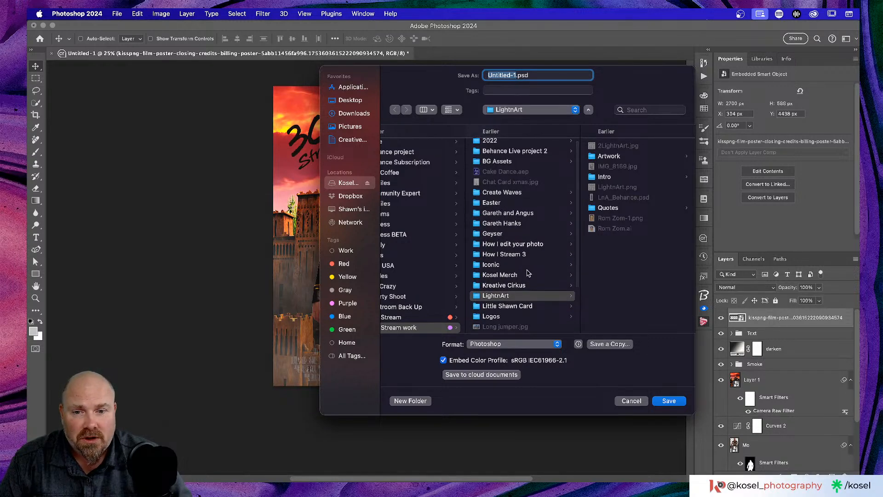
{"action": "scroll", "coordinate": [407, 287], "scroll_direction": "down", "scroll_amount": 3}
{"action": "left_click", "coordinate": [408, 301]}
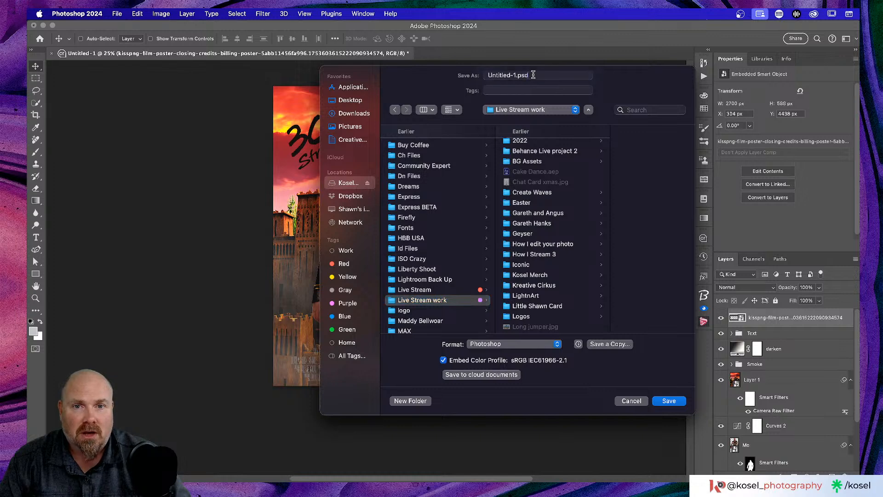
{"action": "left_click_drag", "start_coordinate": [534, 74], "coordinate": [451, 73]}
{"action": "type", "text": "300 stream"}
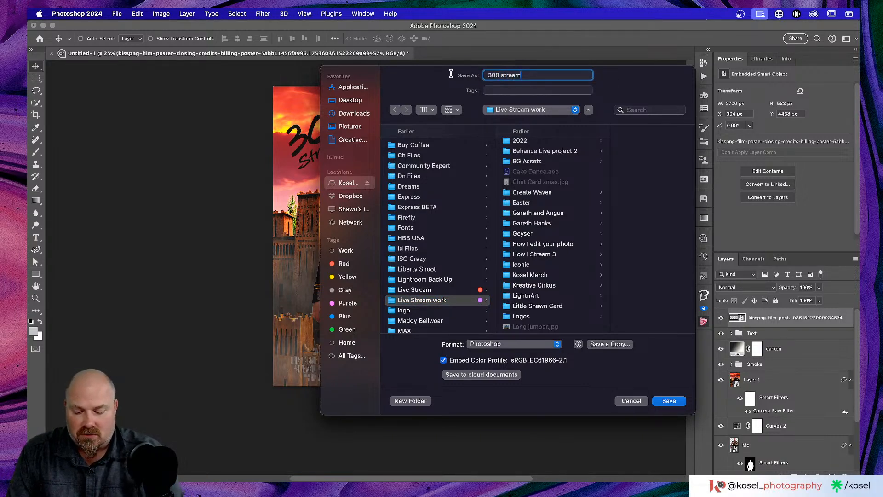
{"action": "type", "text": "s poster"}
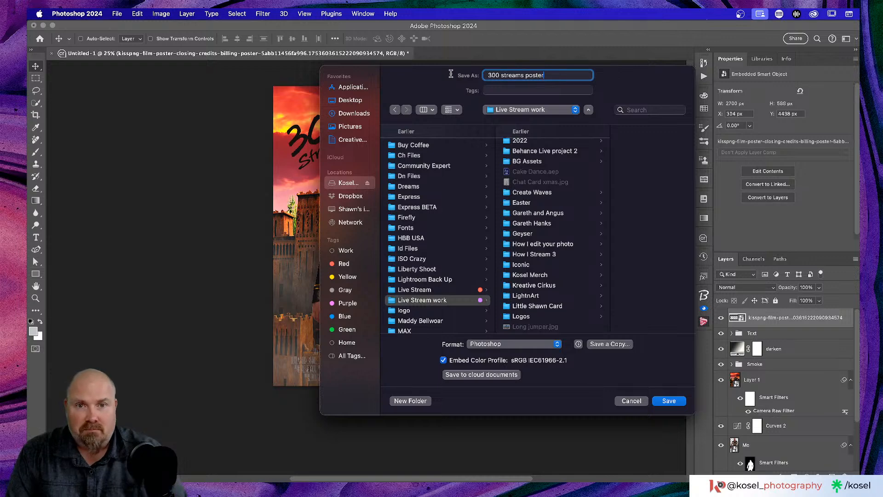
{"action": "left_click", "coordinate": [670, 403]}
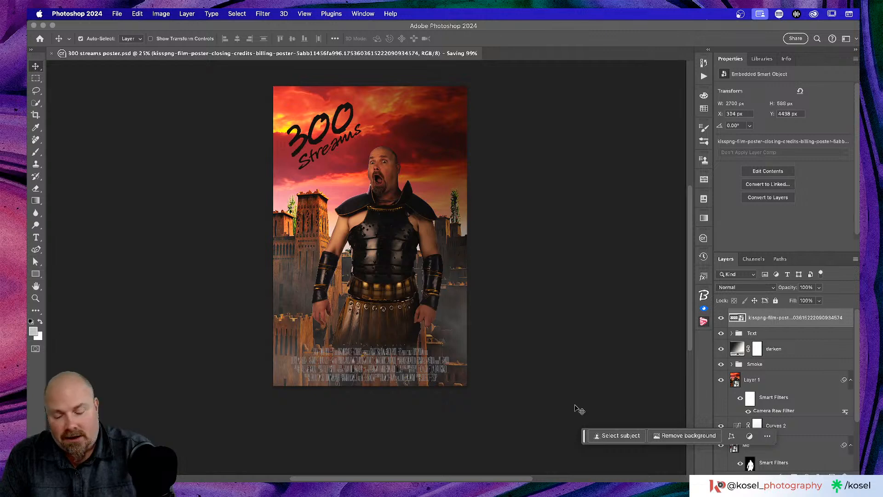
Step: Zoom in on the finished poster and capture a screenshot of it
{"action": "key", "text": "super+equal"}
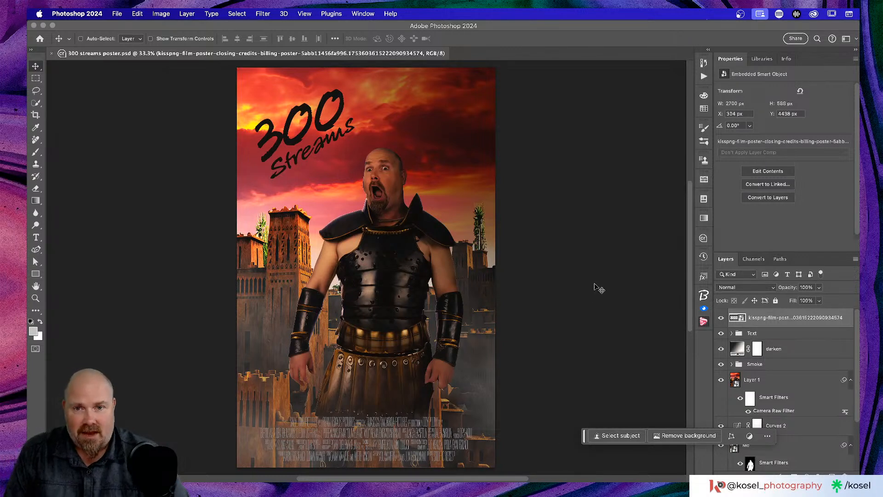
{"action": "key", "text": "super"}
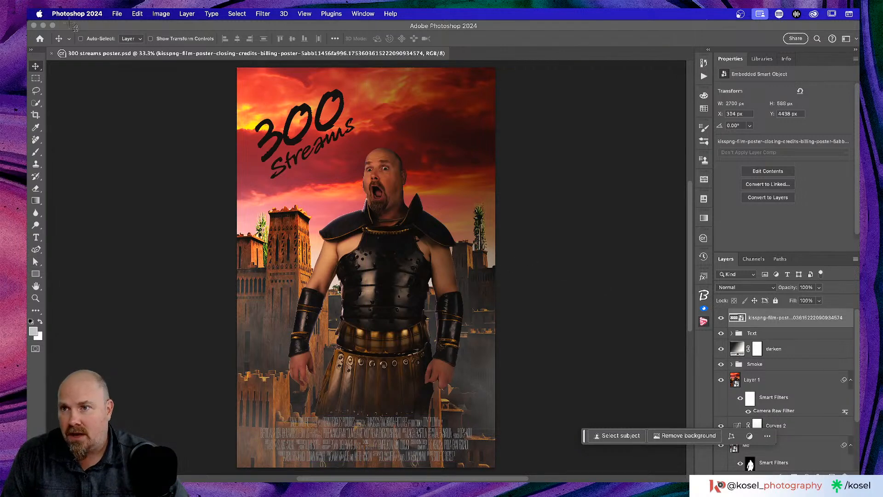
{"action": "left_click_drag", "start_coordinate": [28, 20], "coordinate": [859, 481]}
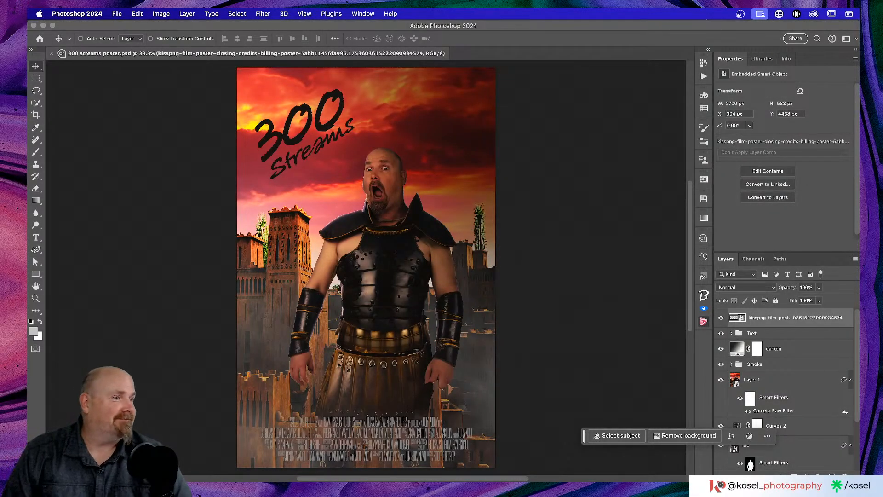